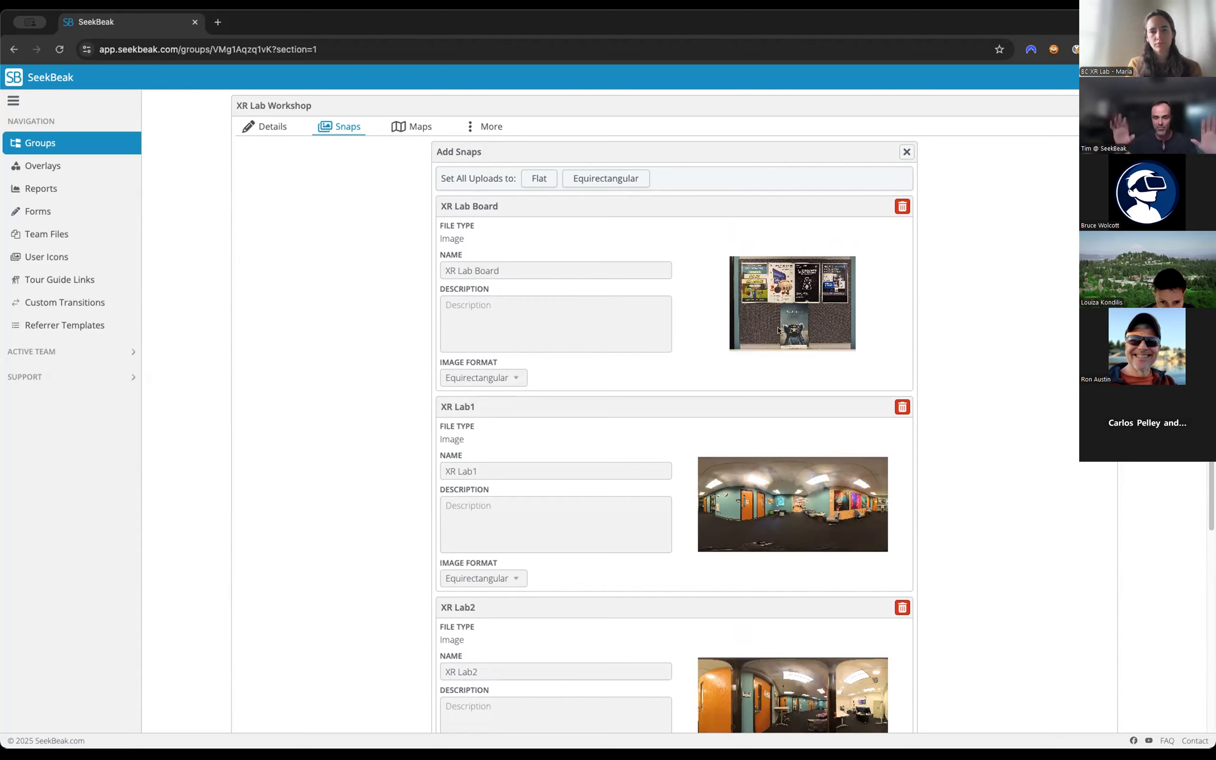
Set the XR Lab Board upload's image format to Flat, keep the other uploads Equirectangular, and save all the snaps.
click(480, 377)
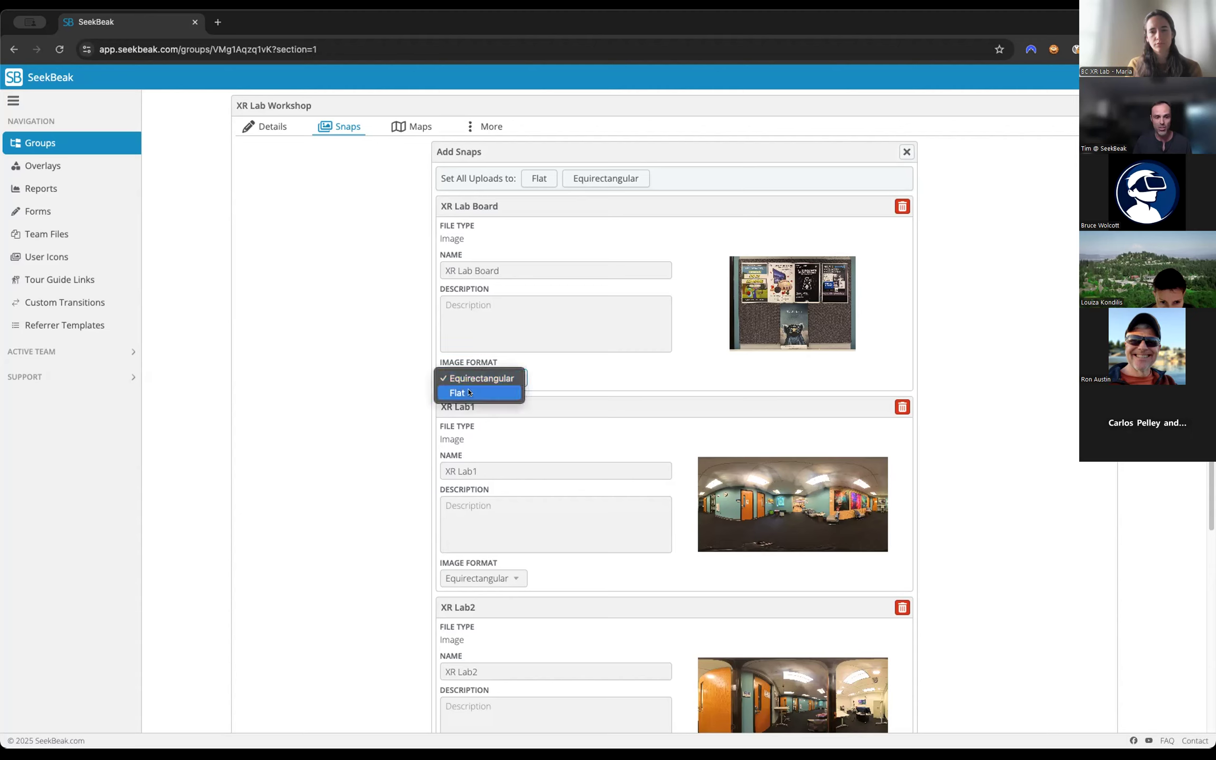
click(451, 393)
click(397, 389)
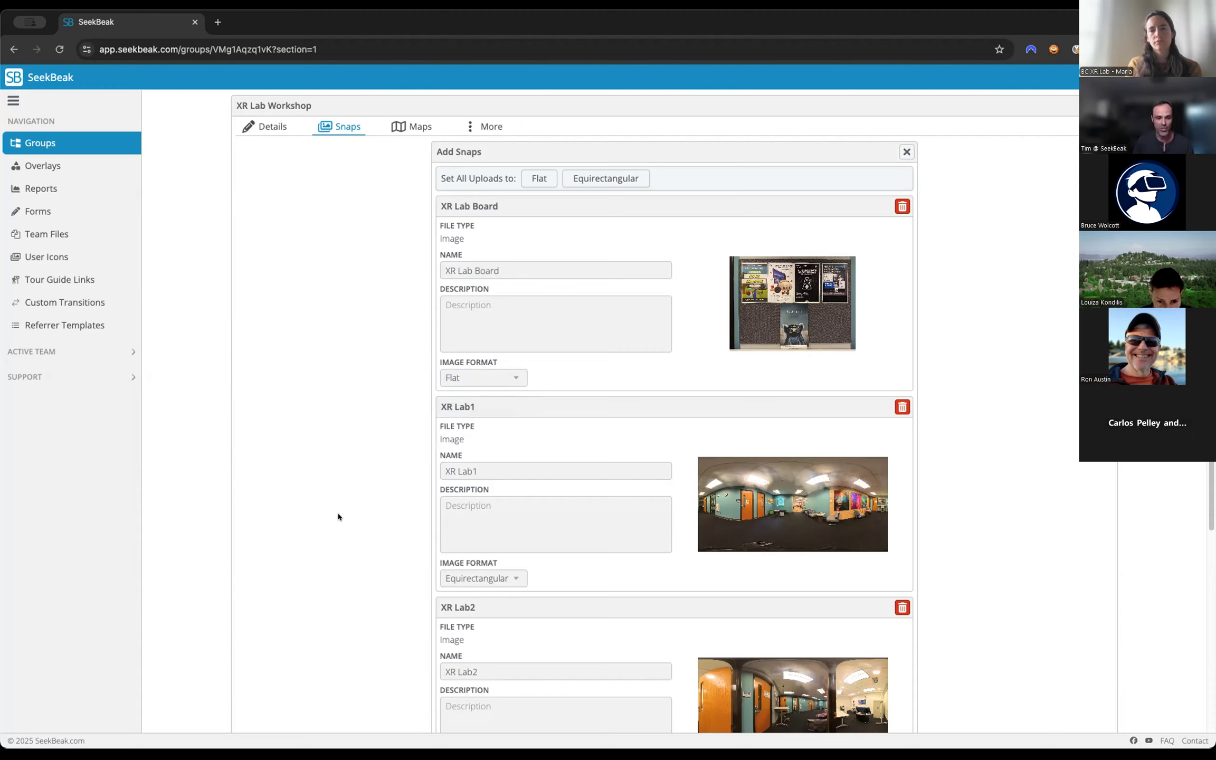
scroll(338, 516, down, 3)
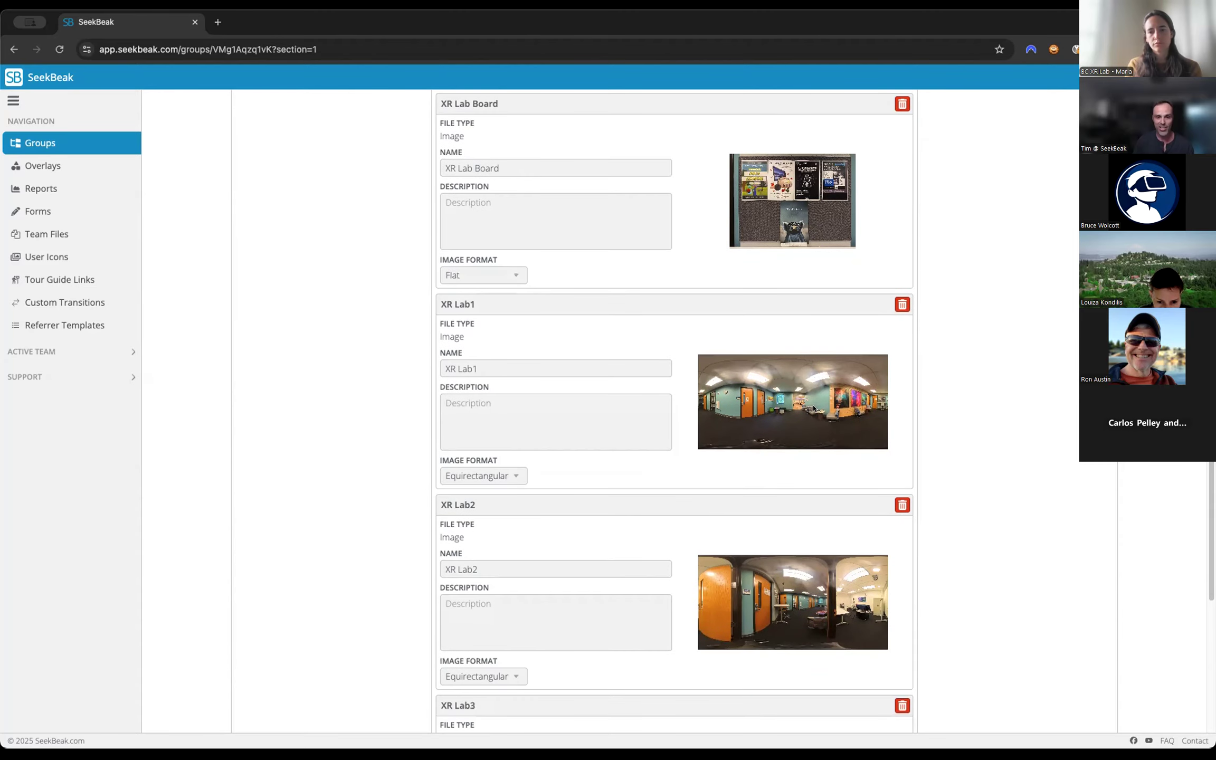
scroll(813, 408, down, 3)
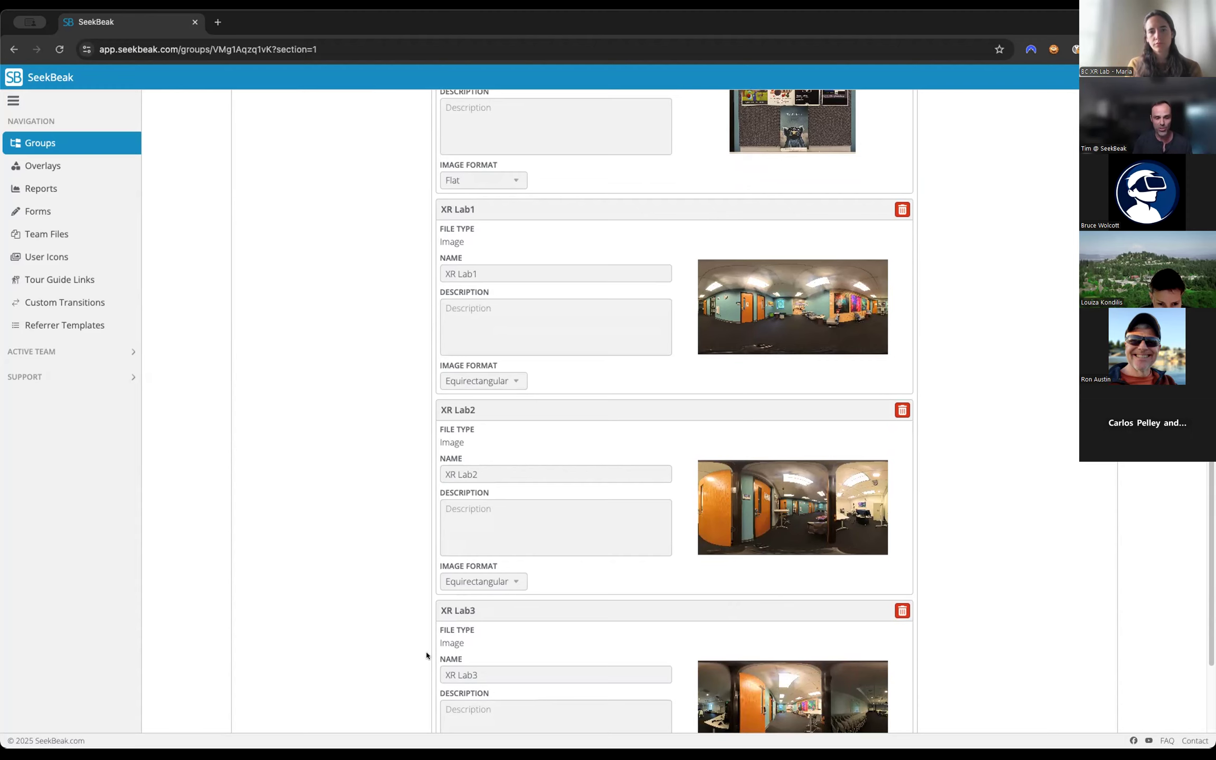
scroll(813, 359, up, 4)
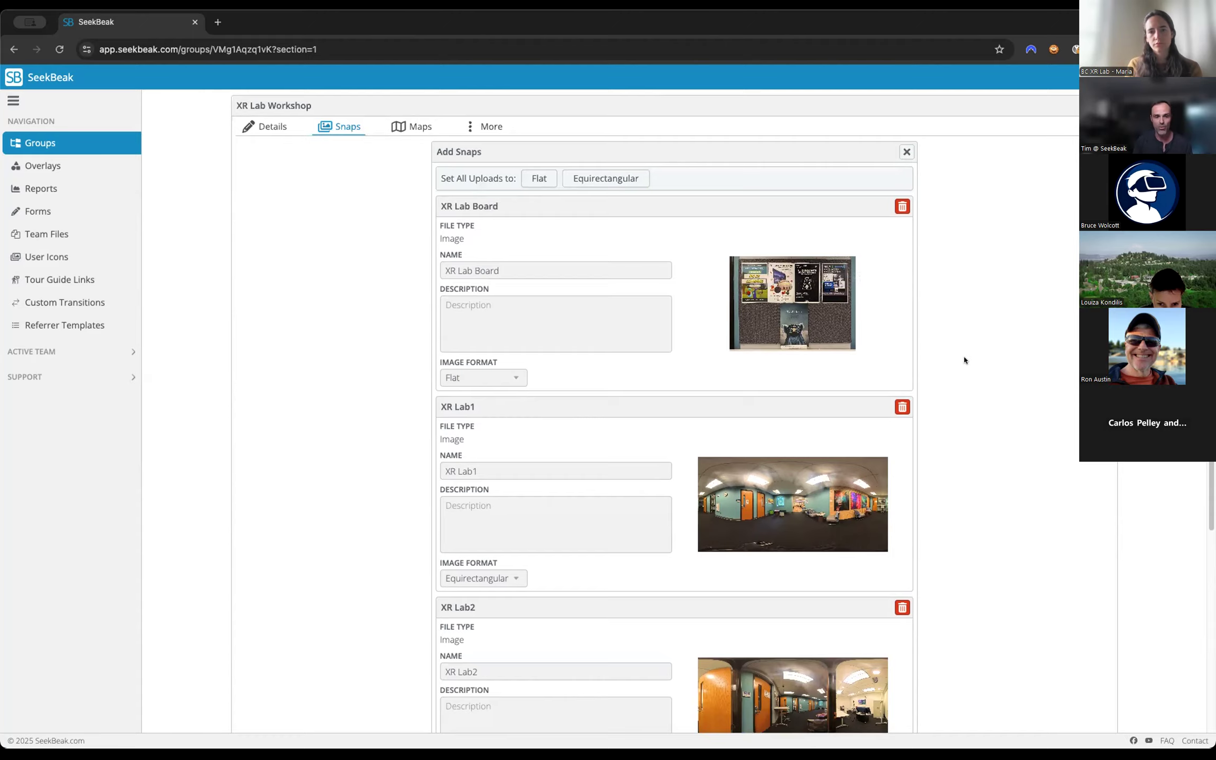
scroll(964, 360, down, 6)
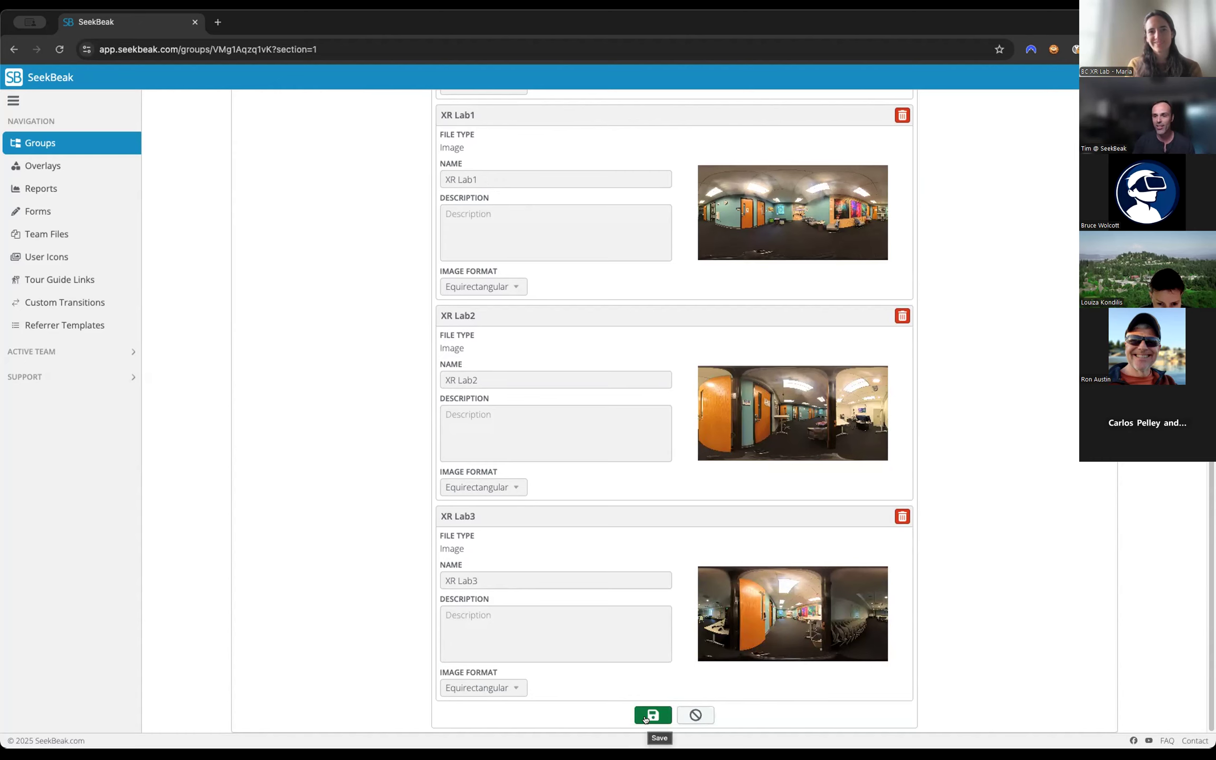
click(645, 718)
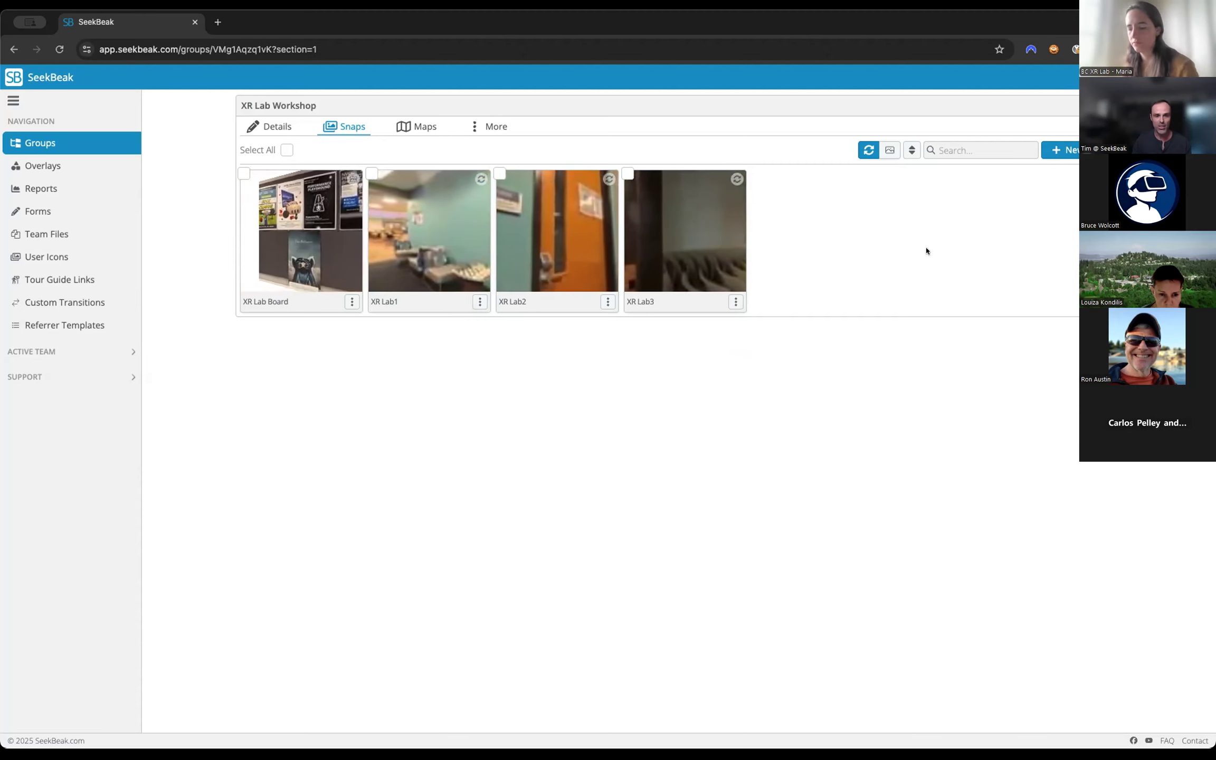
Compare the static and rotating thumbnail previews of the XR Lab Workshop snaps.
click(889, 150)
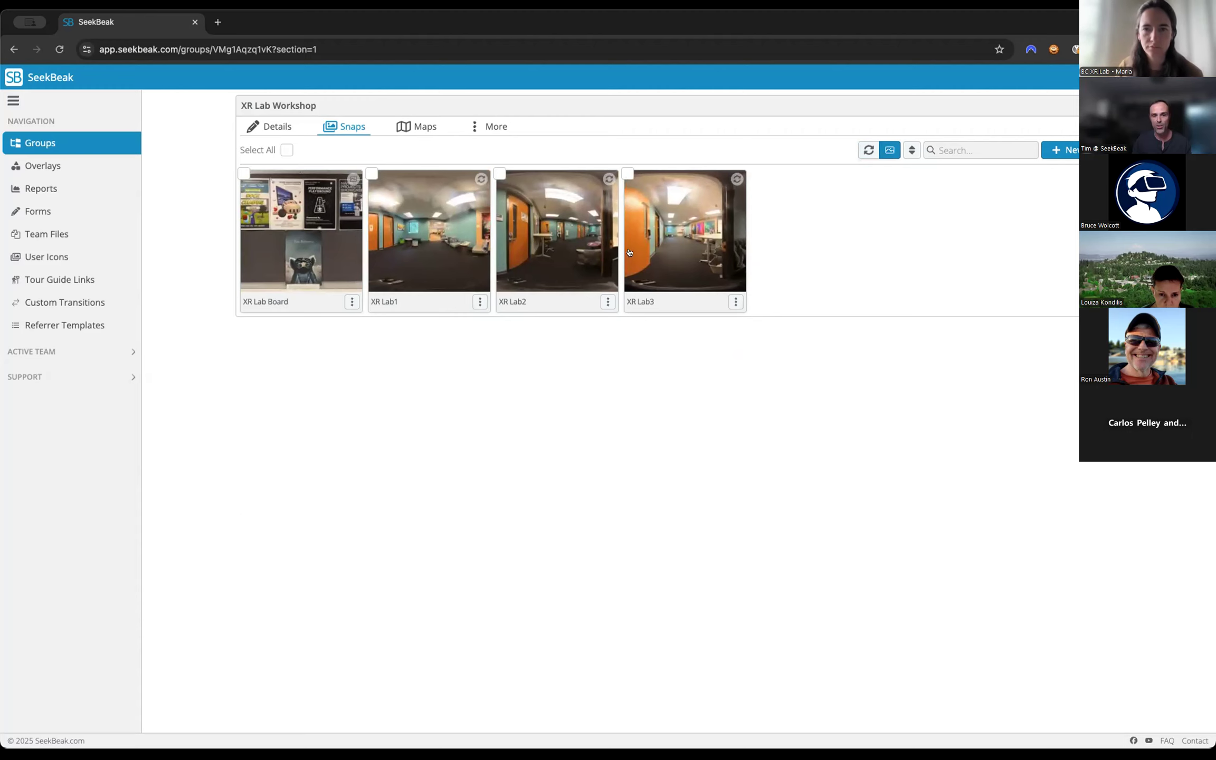
click(868, 150)
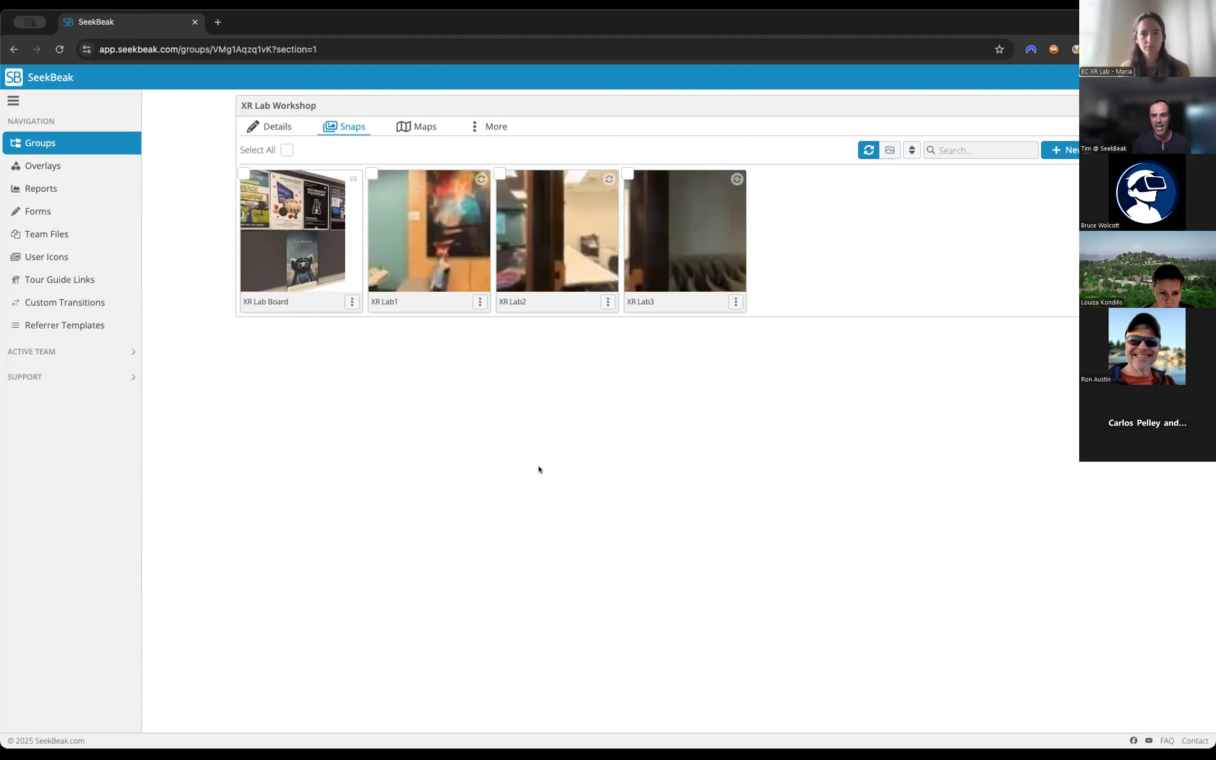
click(889, 150)
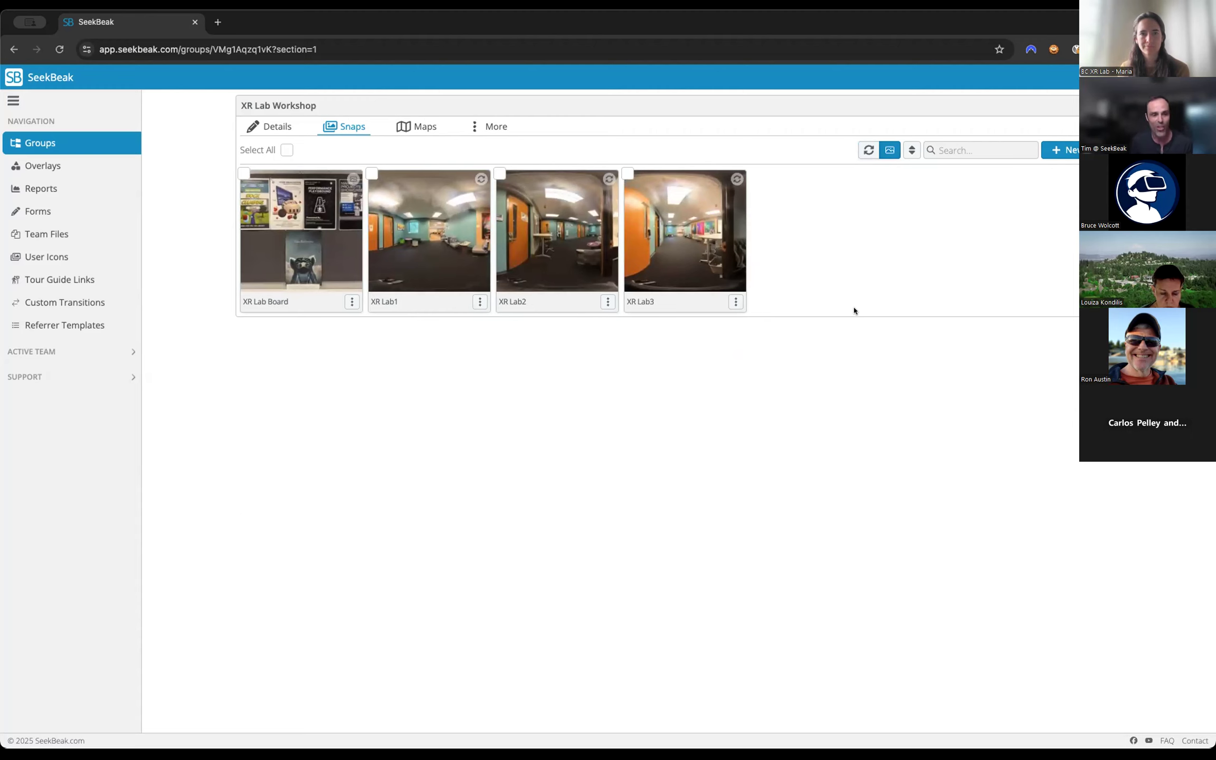
click(868, 150)
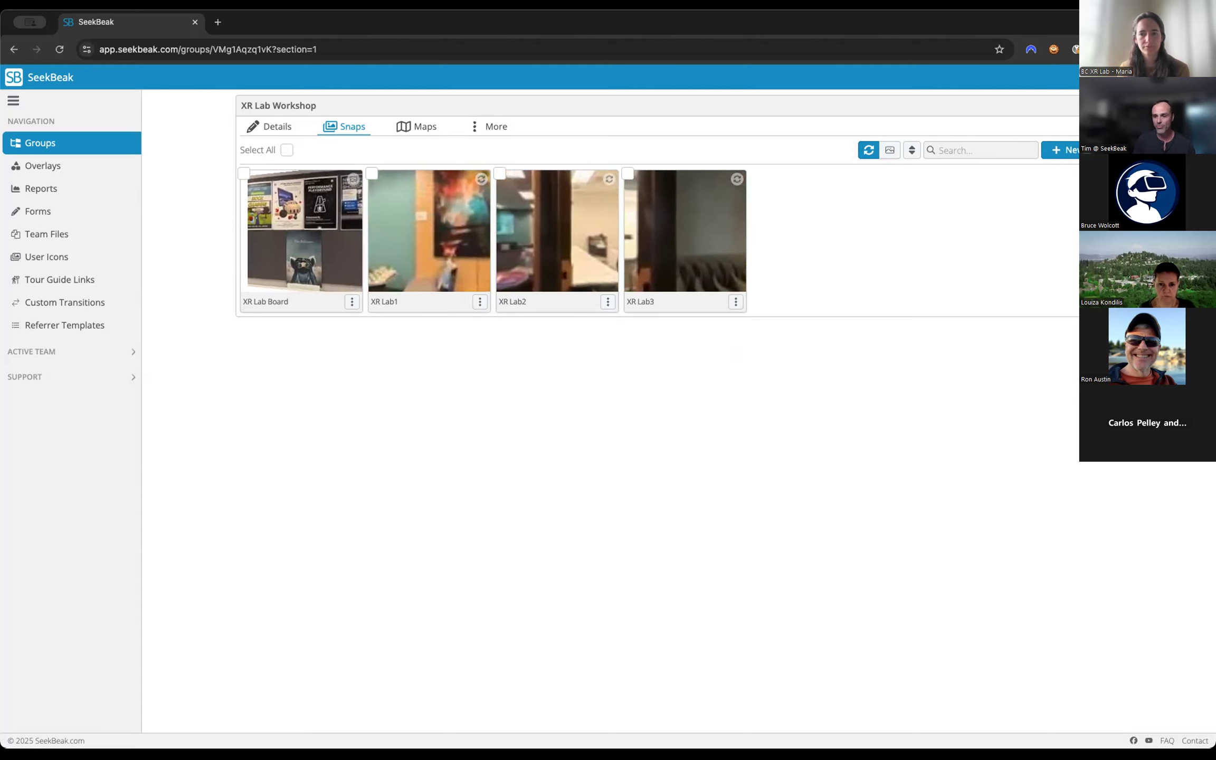
Open the XR Lab1 snap and look around the room to the wall with the poster board.
click(420, 241)
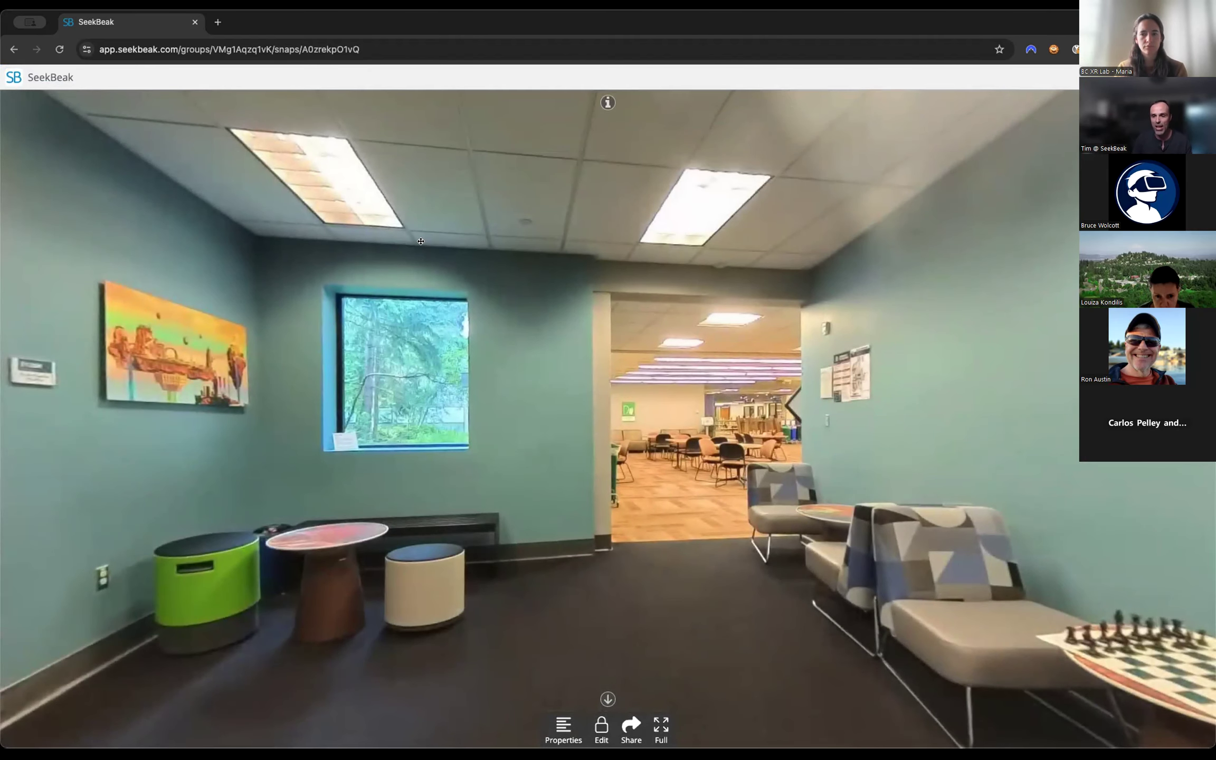
mouse_move(487, 392)
mouse_down()
mouse_move(1003, 389)
mouse_move(737, 360)
mouse_move(623, 263)
mouse_move(594, 85)
mouse_move(587, 108)
mouse_move(815, 311)
mouse_move(716, 369)
mouse_move(676, 348)
mouse_move(605, 379)
mouse_move(738, 441)
mouse_move(823, 443)
mouse_move(651, 435)
mouse_up()
mouse_move(588, 504)
mouse_down()
mouse_move(706, 495)
mouse_move(664, 534)
mouse_move(638, 483)
mouse_move(663, 389)
mouse_move(442, 353)
mouse_up()
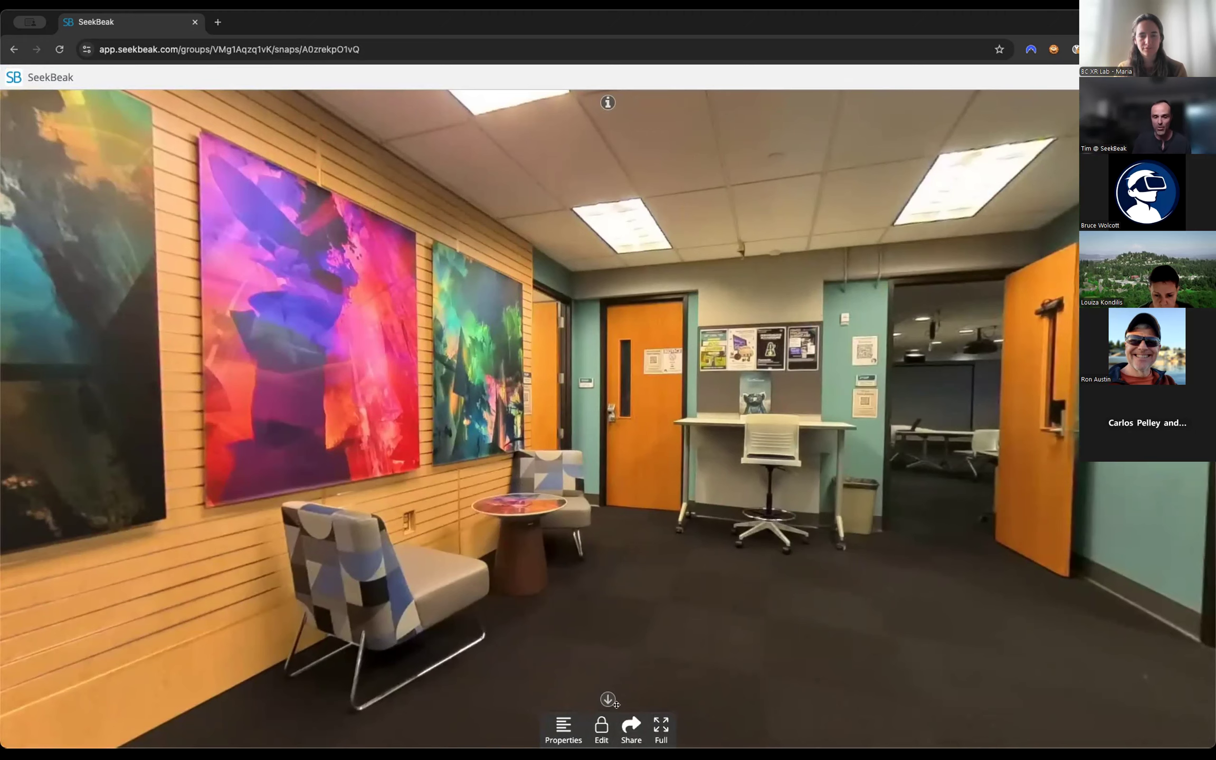
View the XR Lab1 snap's public sharing URL and close the link options.
click(631, 727)
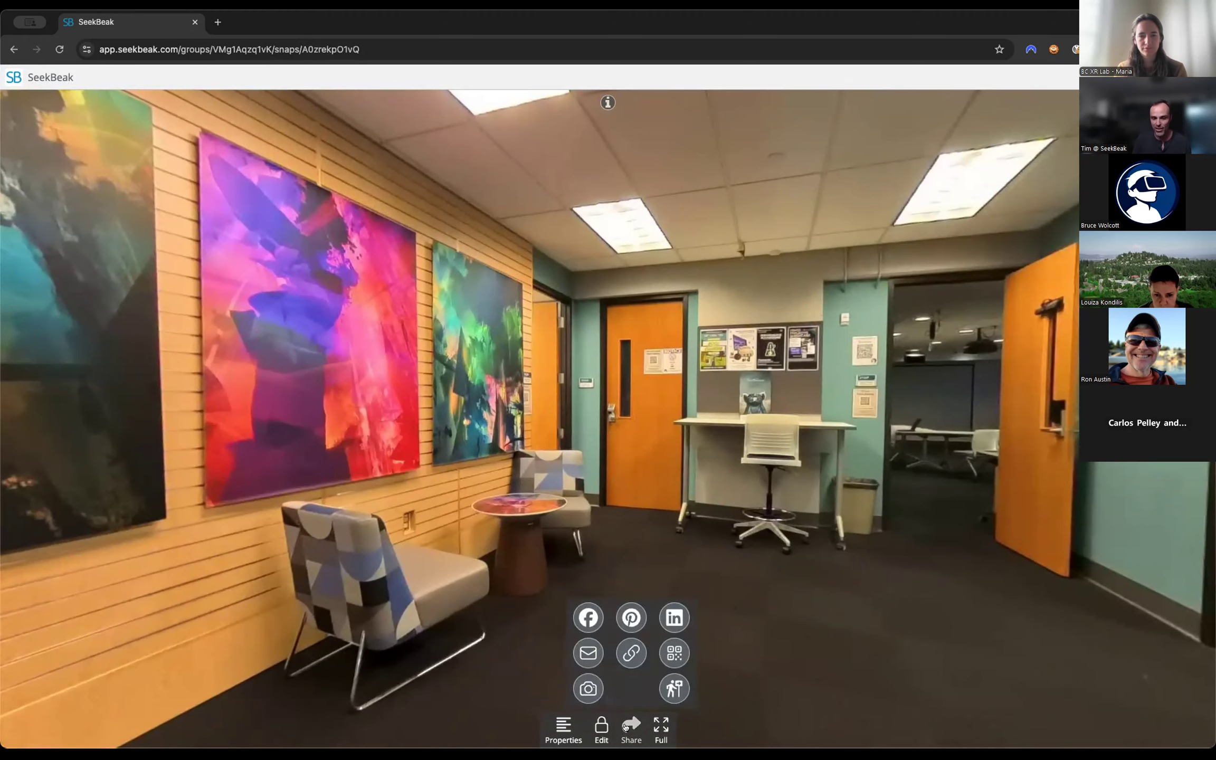
click(628, 656)
drag(644, 412, 461, 406)
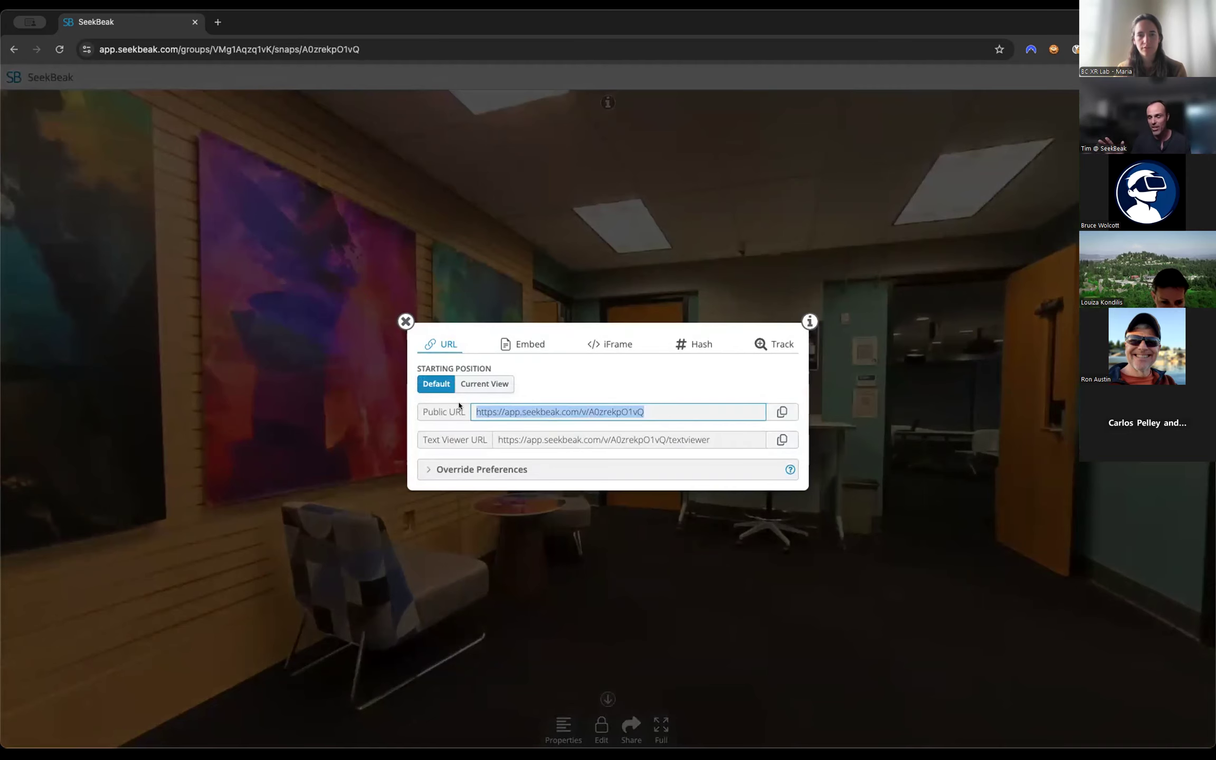
click(405, 321)
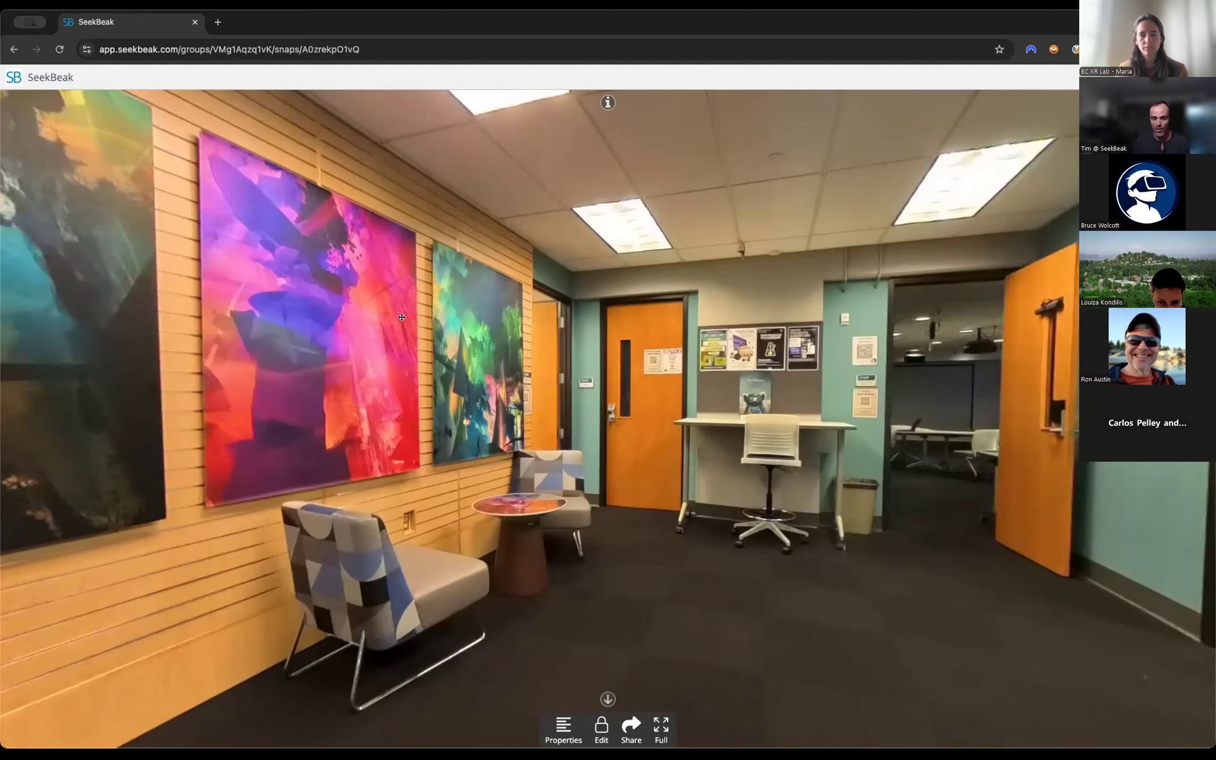
Unlock the XR Lab1 snap for editing with the poster board in front.
drag(695, 466, 613, 469)
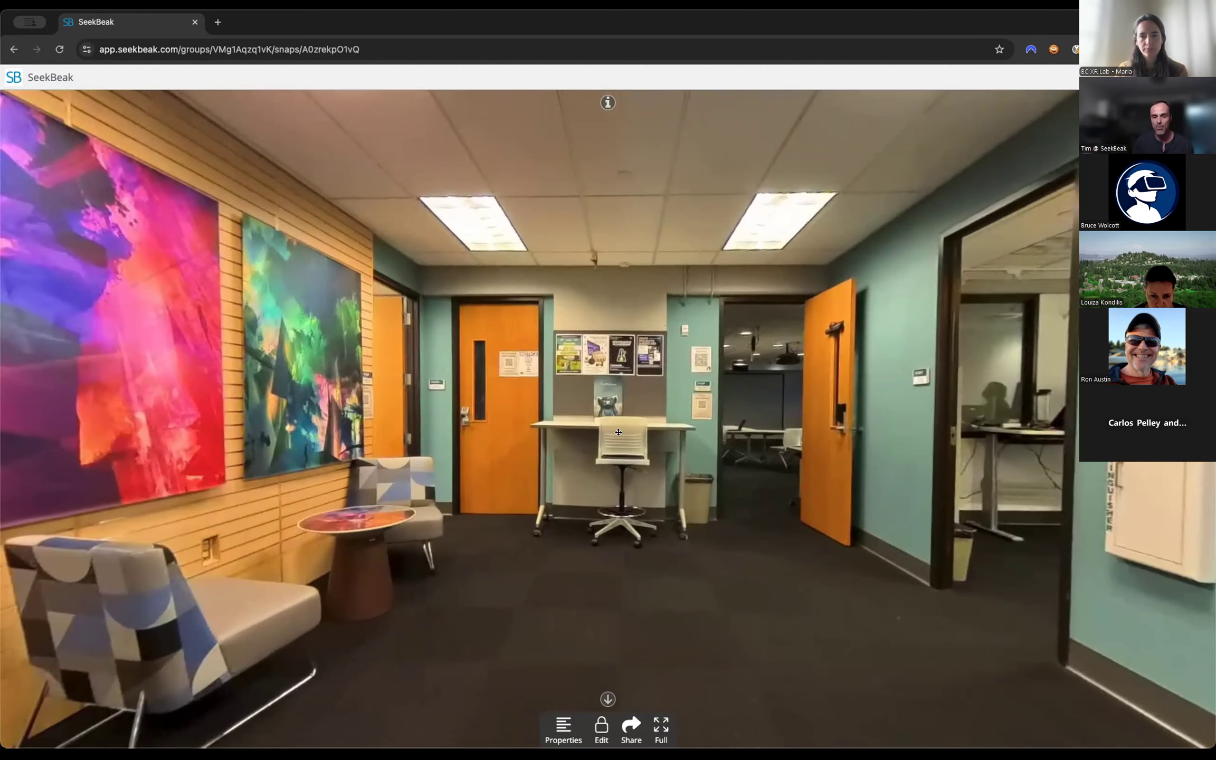
drag(663, 401, 520, 404)
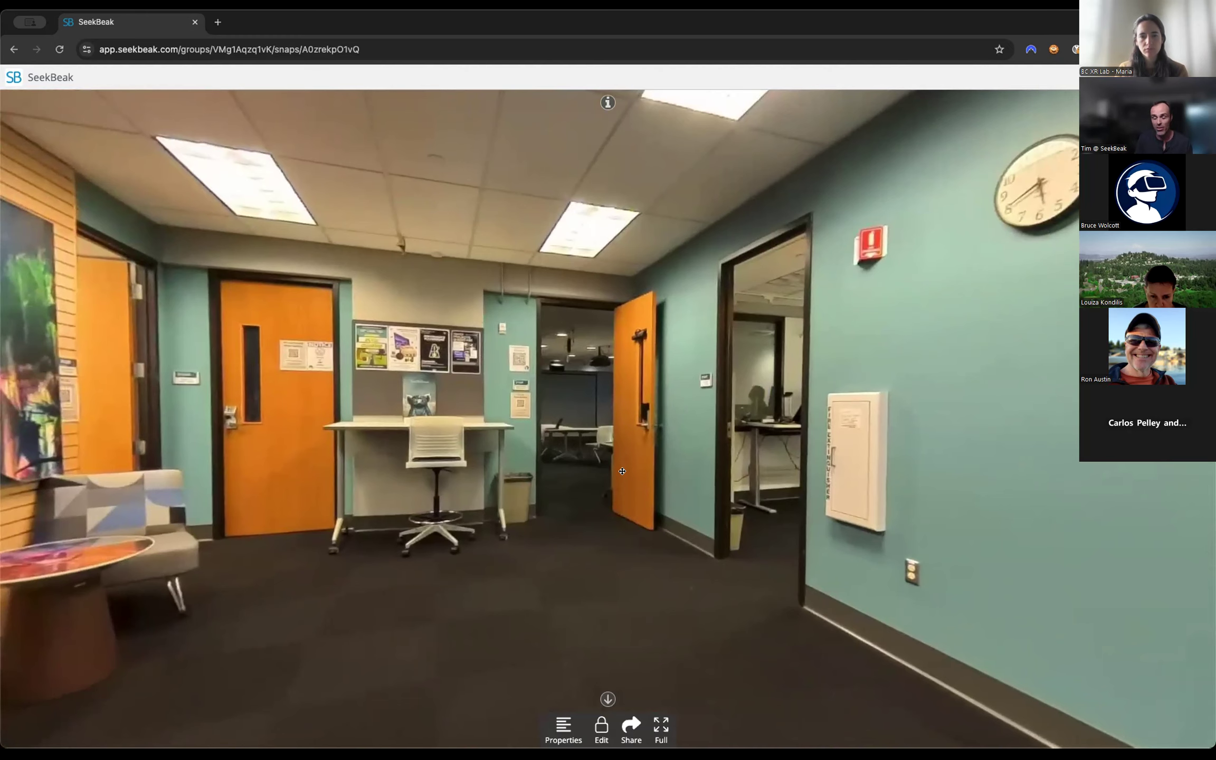
drag(295, 474, 657, 460)
drag(786, 409, 655, 405)
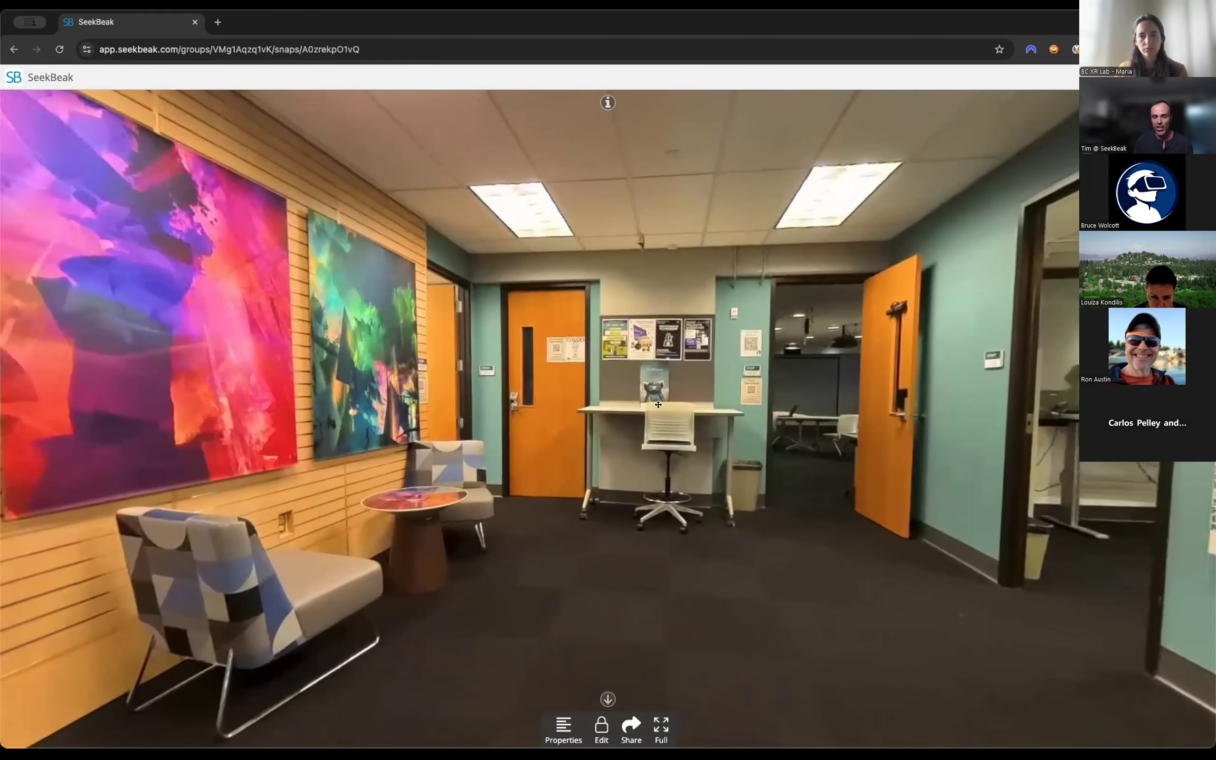
scroll(677, 444, down, 3)
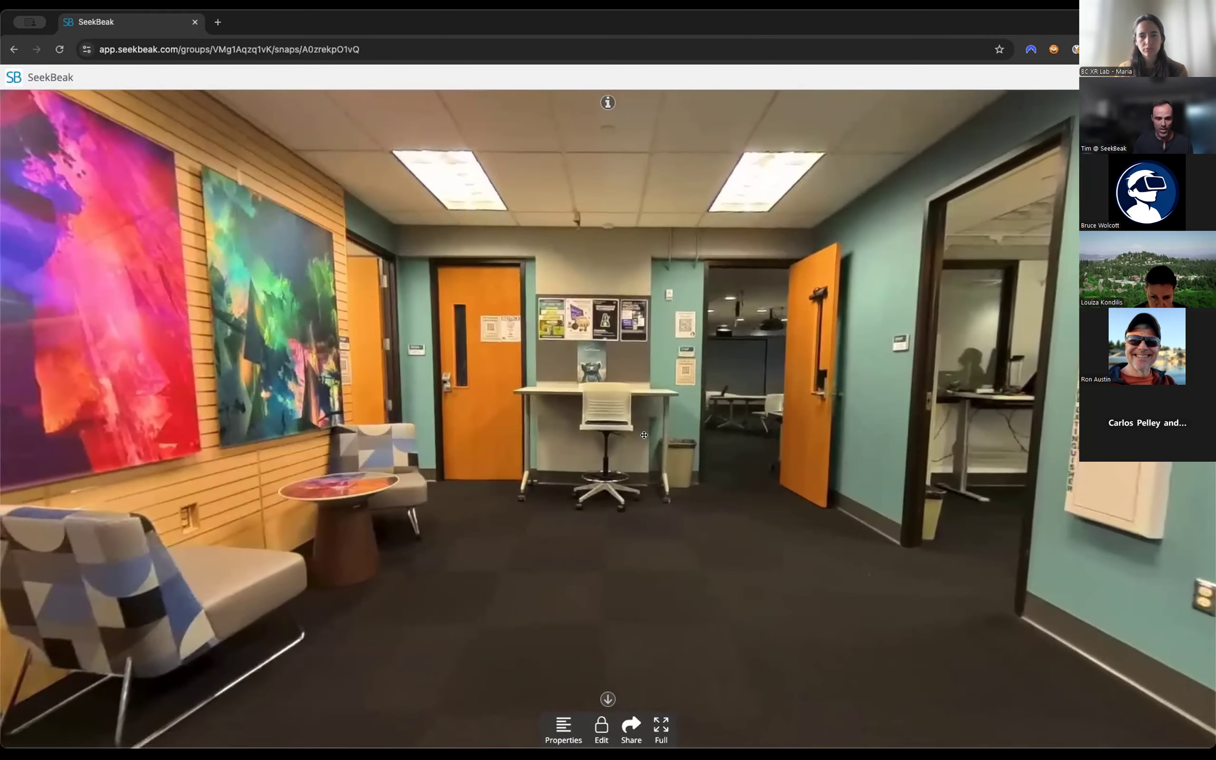
drag(645, 531, 673, 526)
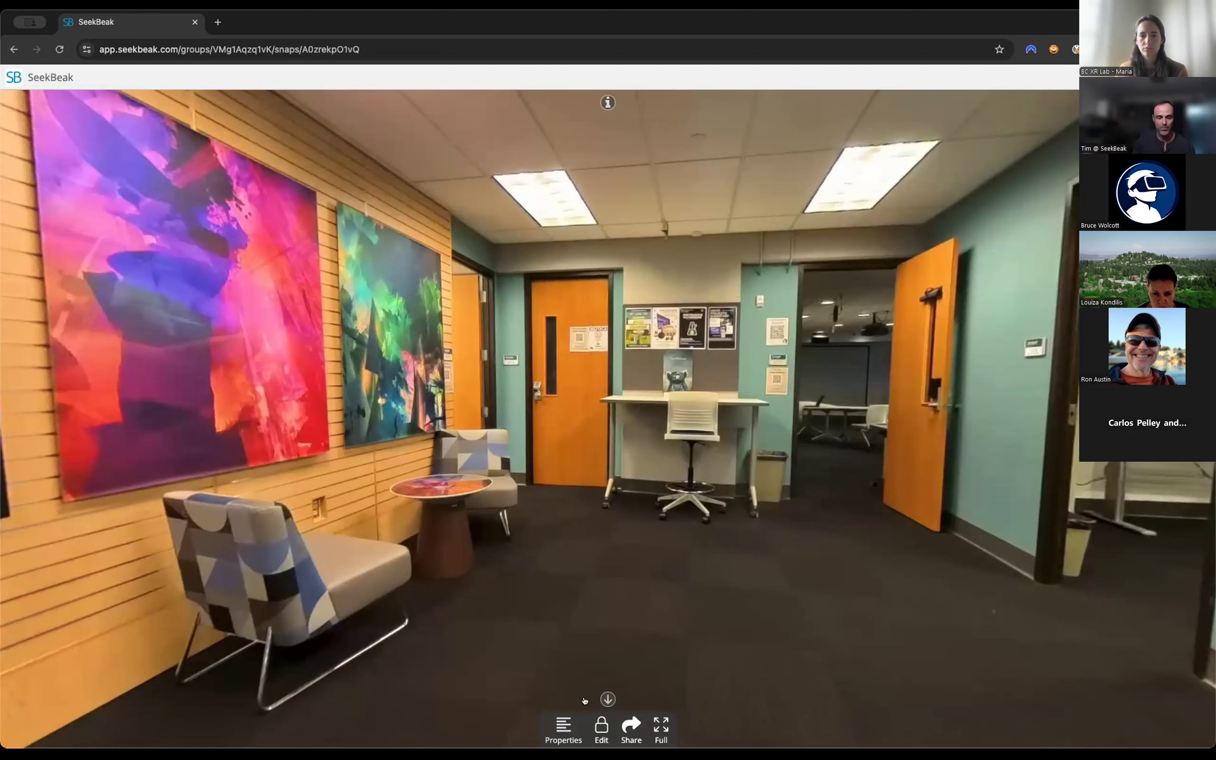
click(601, 727)
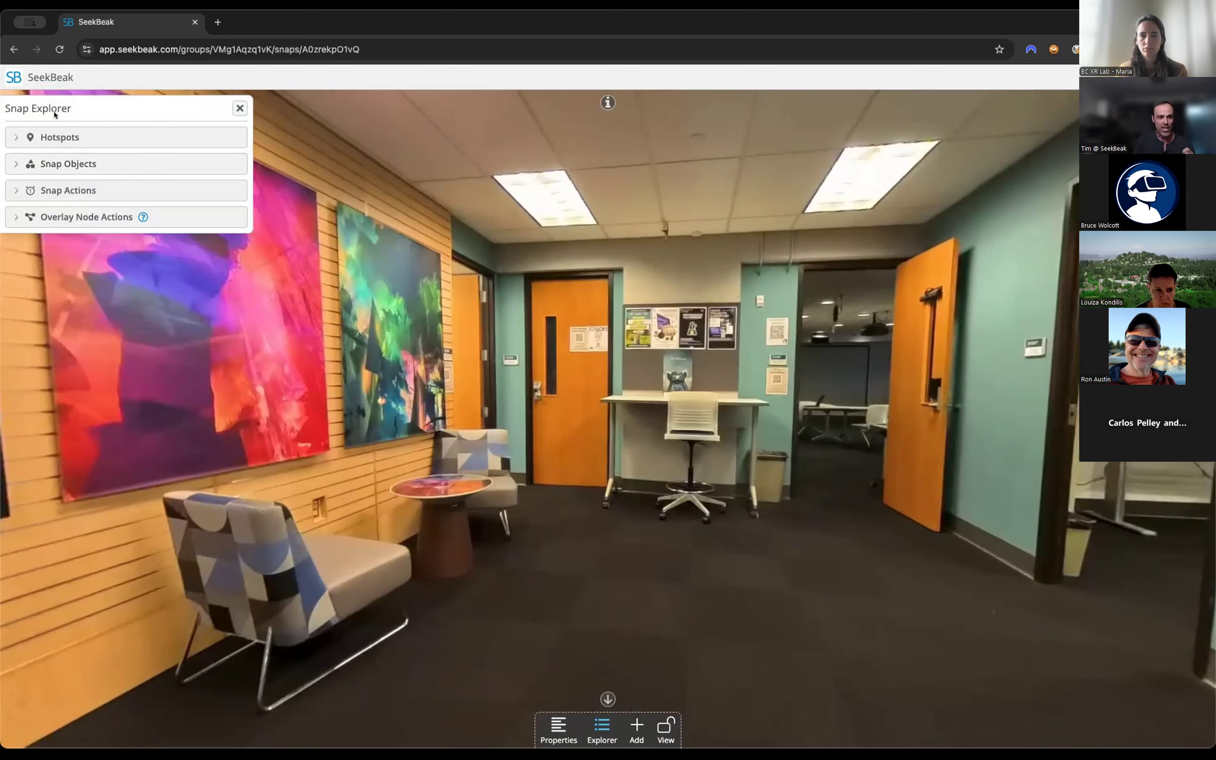
Examine the Hotspots and Snap Objects sections of the Snap Explorer.
click(600, 726)
click(600, 726)
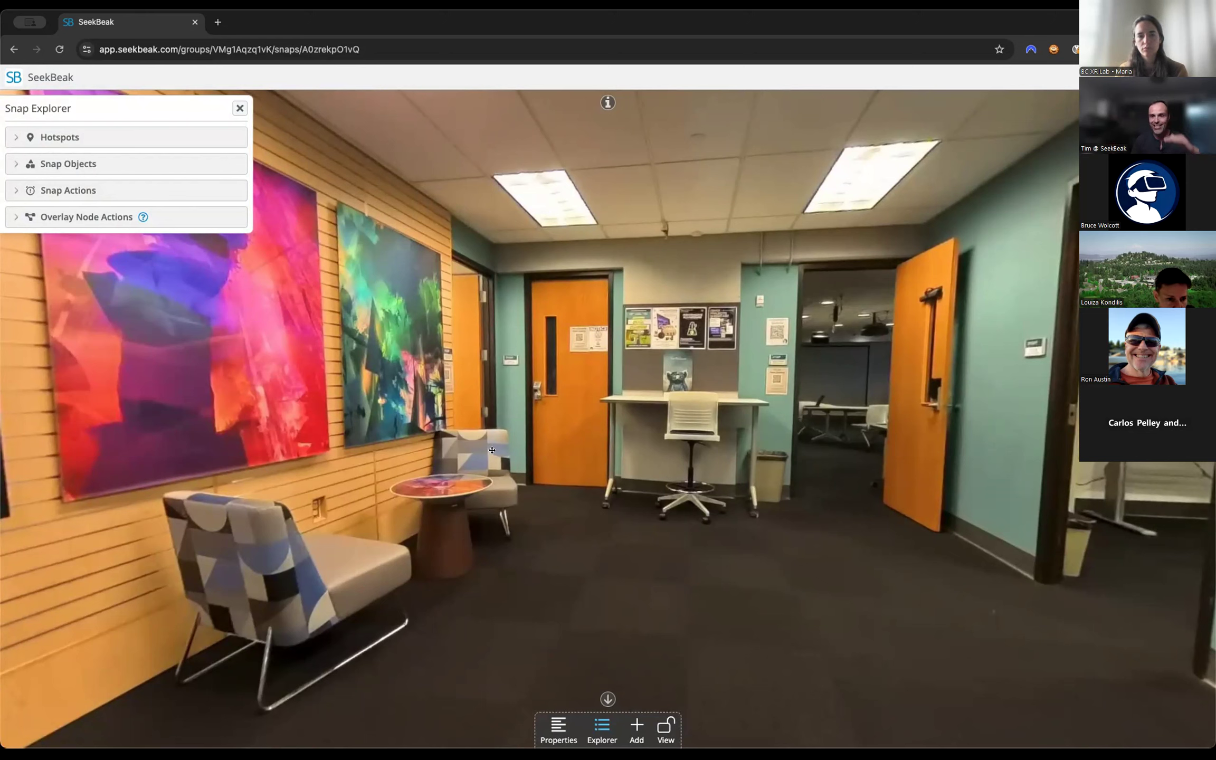
click(112, 133)
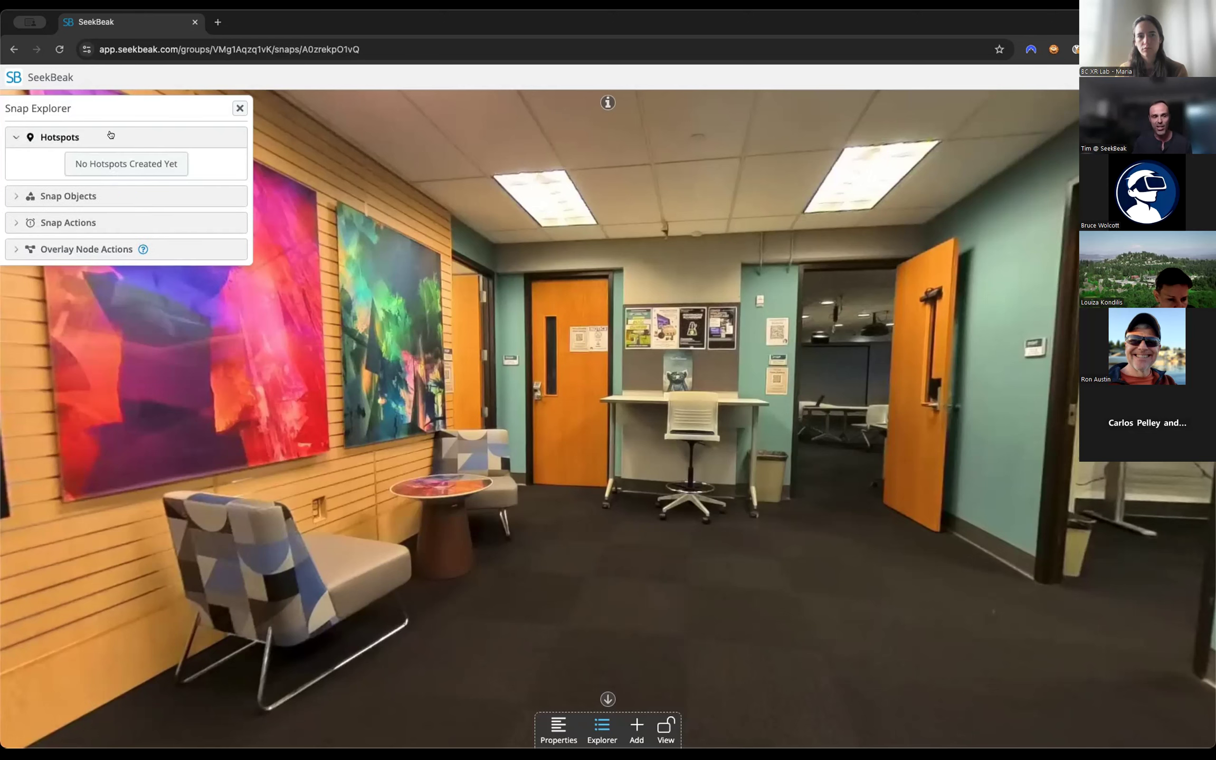
click(109, 132)
click(91, 164)
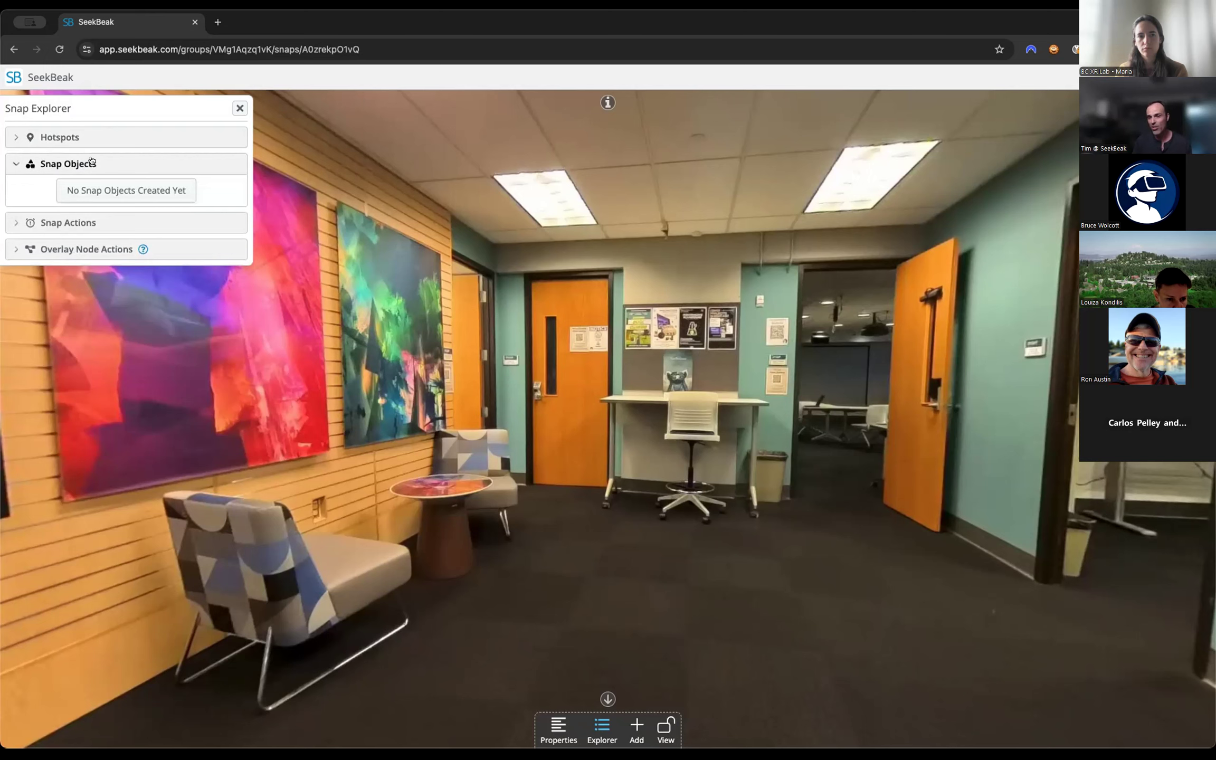
click(91, 161)
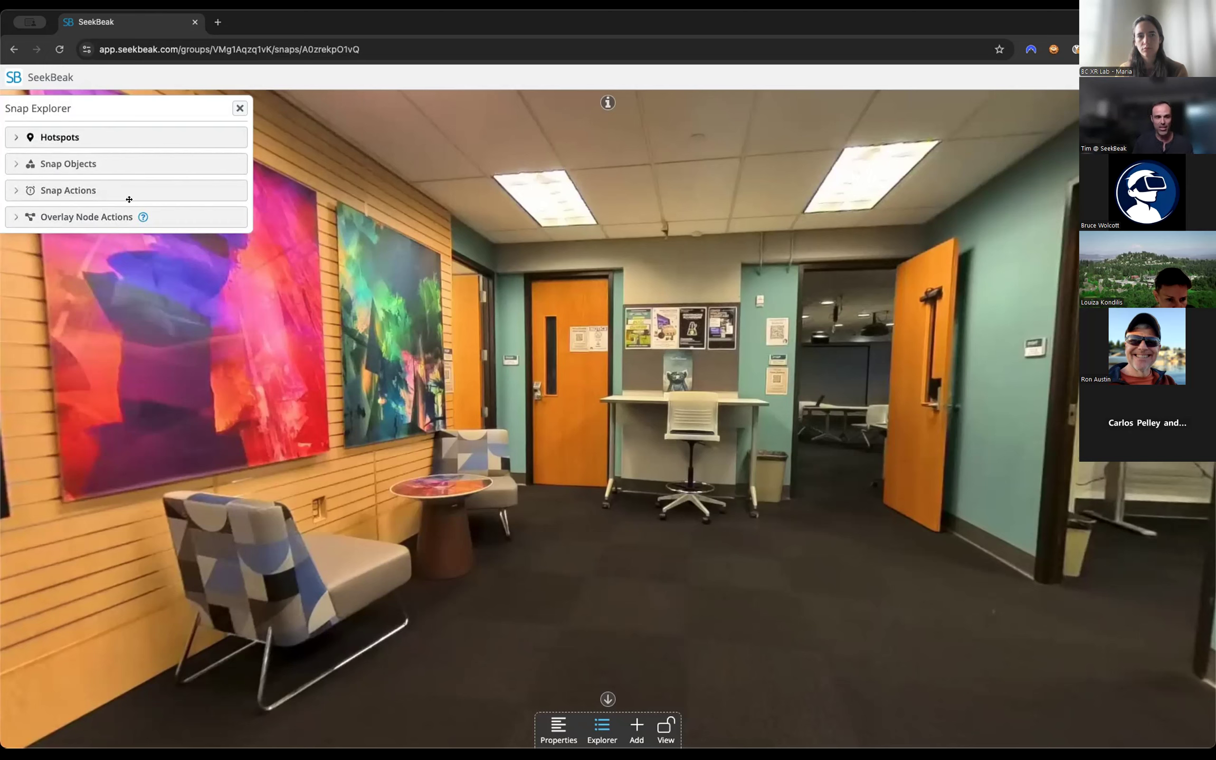
Draw a four-point polygon hotspot around the corners of the poster board above the desk.
click(635, 727)
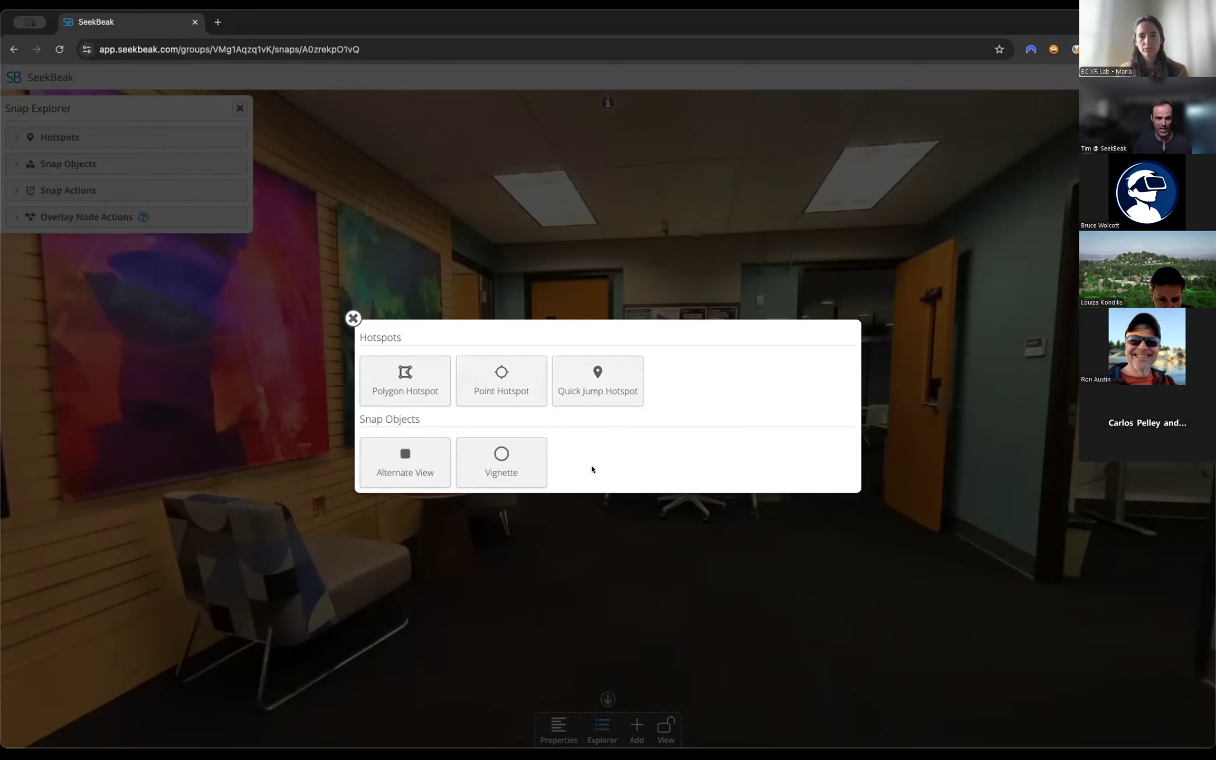
click(387, 380)
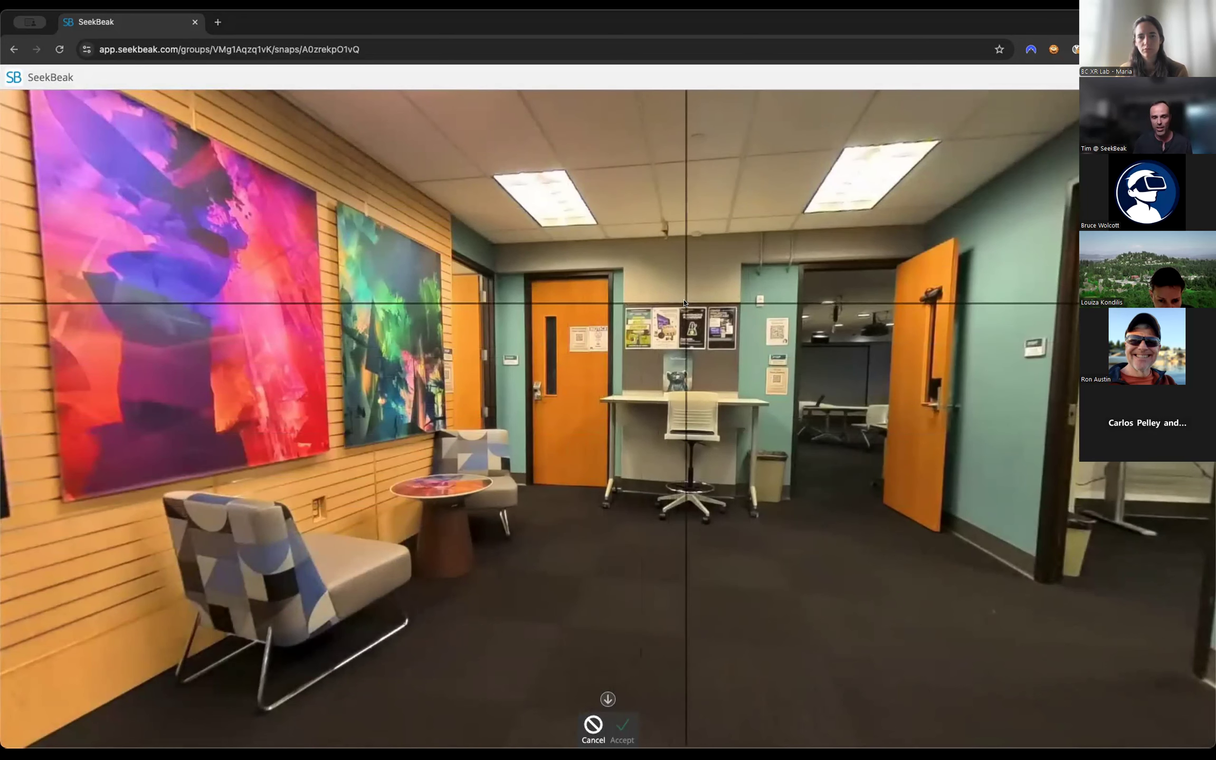
click(623, 307)
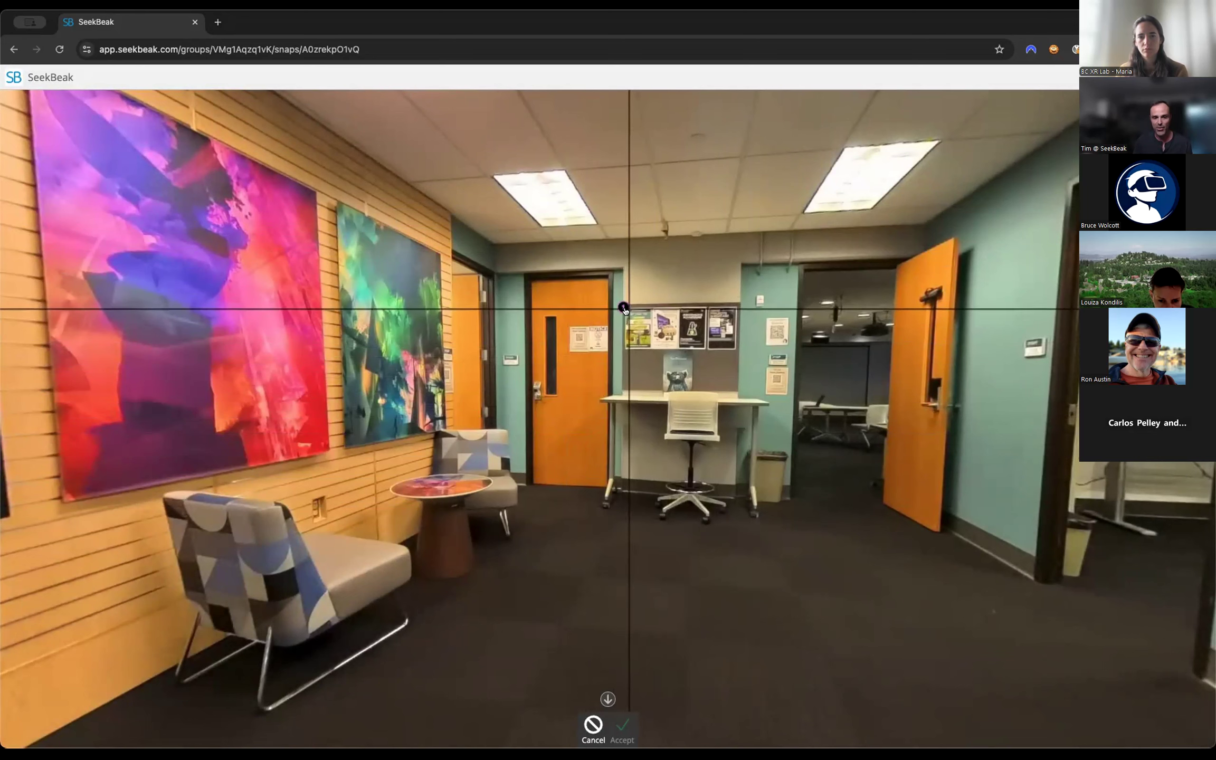
click(737, 303)
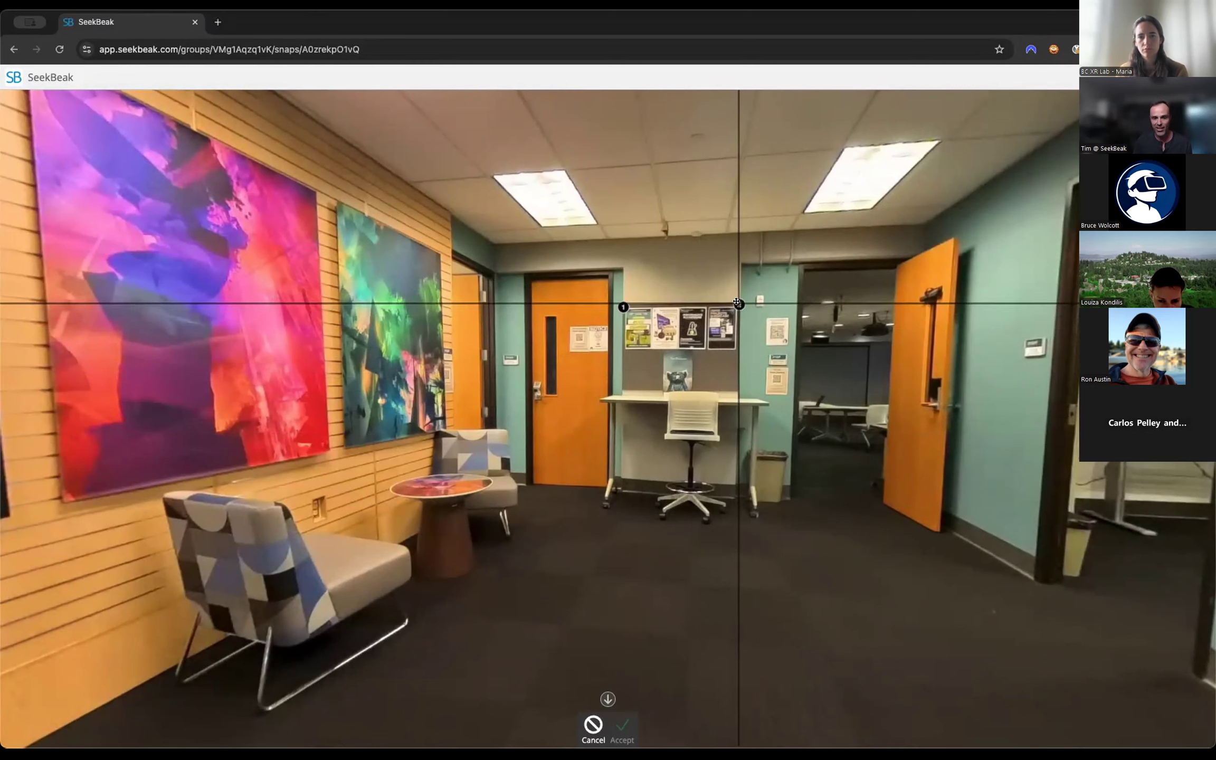
click(737, 393)
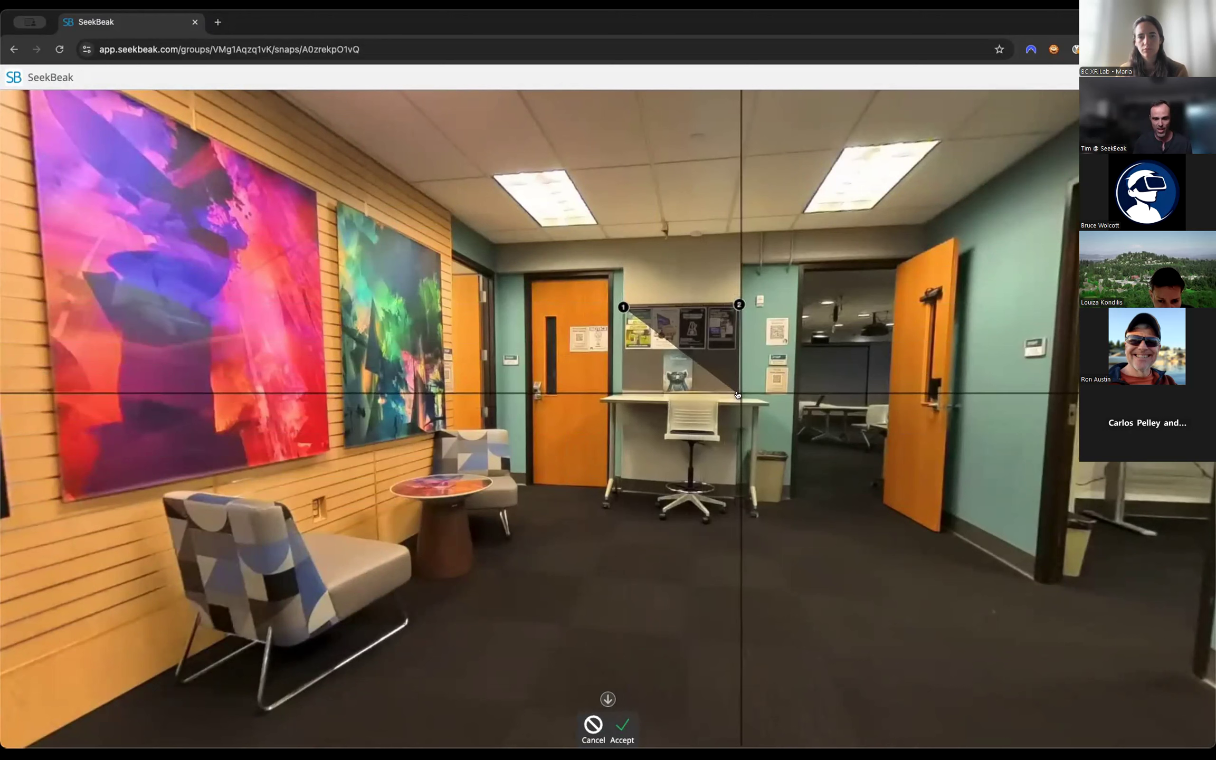
click(620, 394)
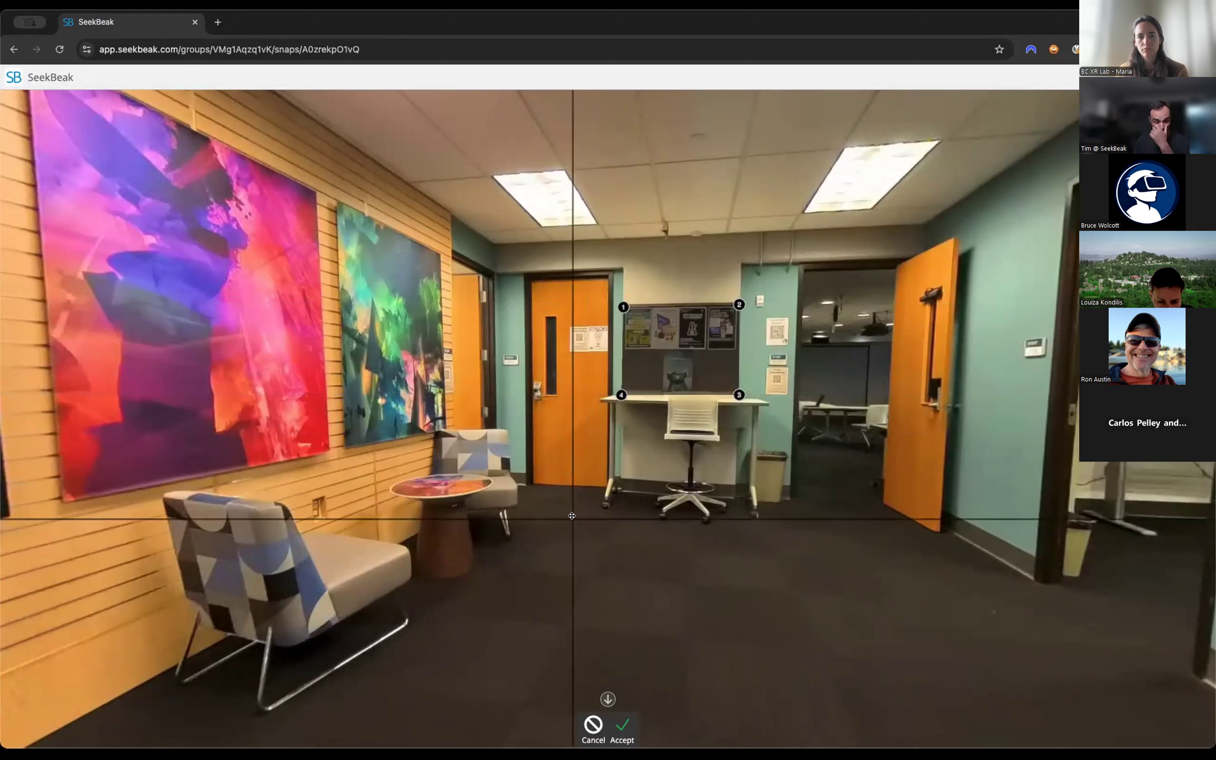
Try adding a fifth polygon point on the orange door, move it toward the armchair, and remove it.
click(545, 410)
click(459, 336)
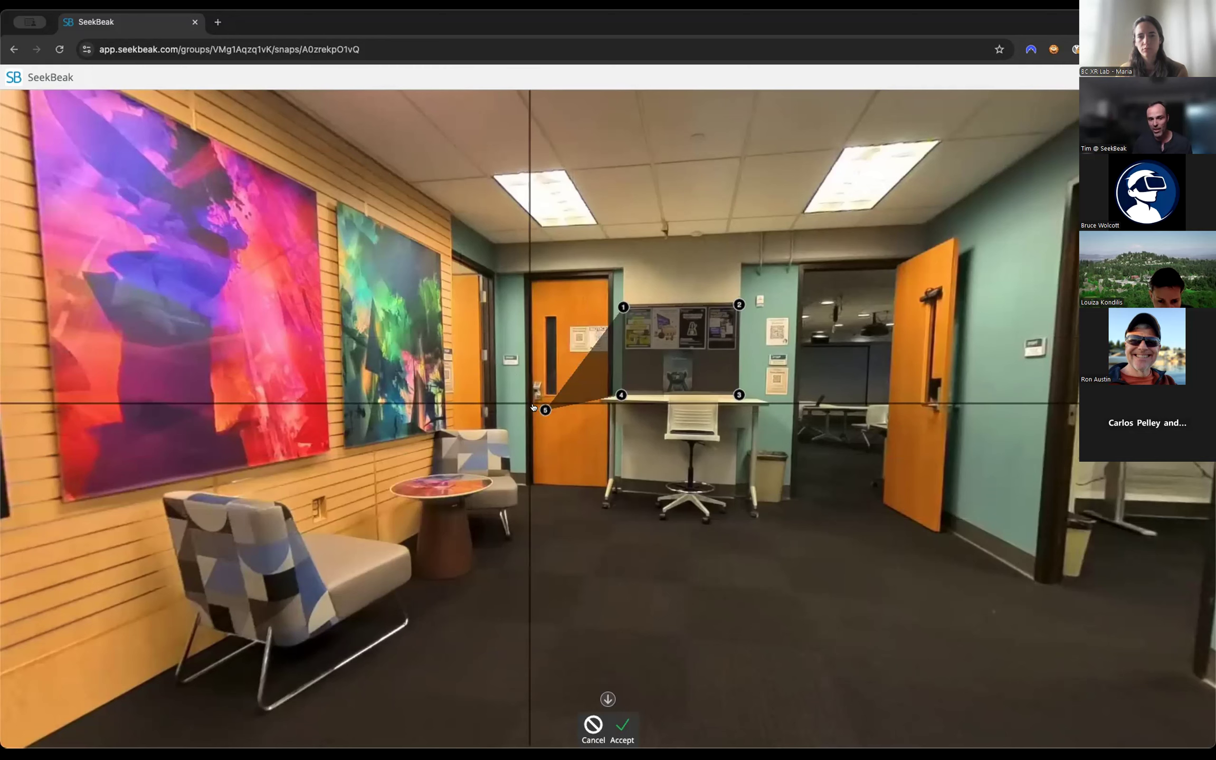
mouse_move(538, 411)
mouse_down()
mouse_move(483, 408)
mouse_move(485, 422)
mouse_up()
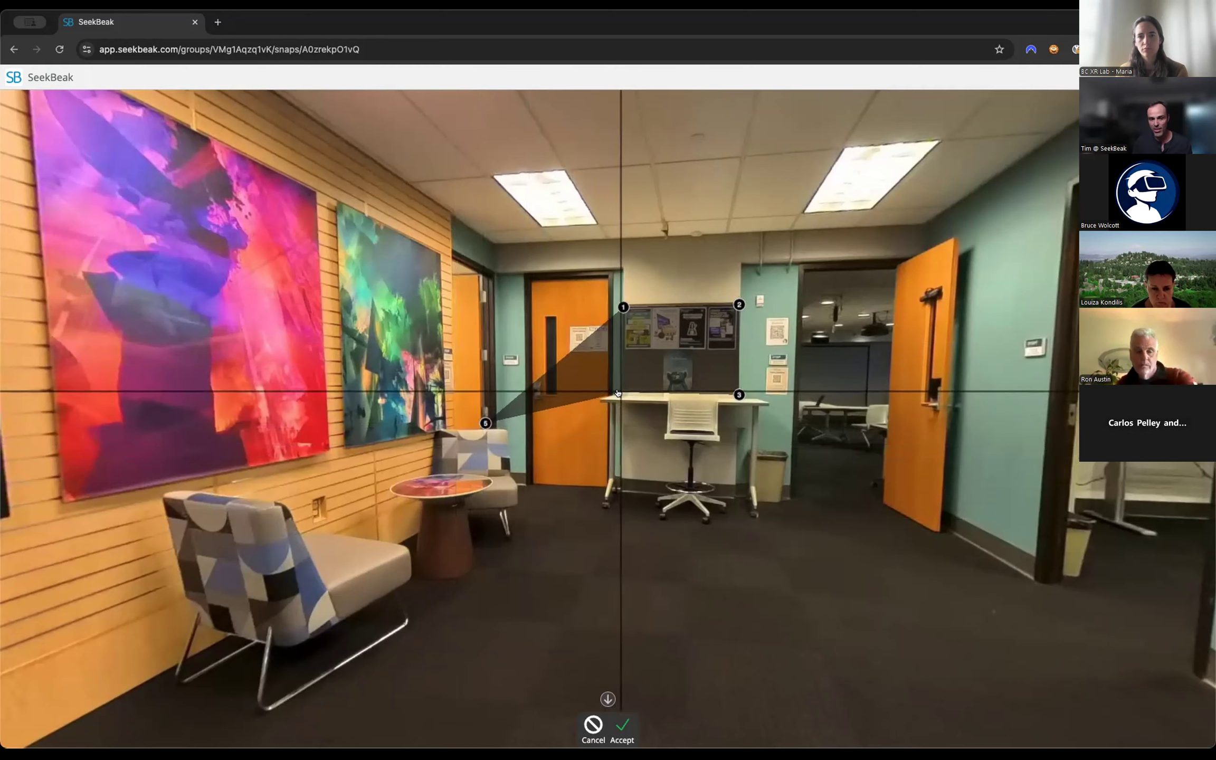
click(484, 422)
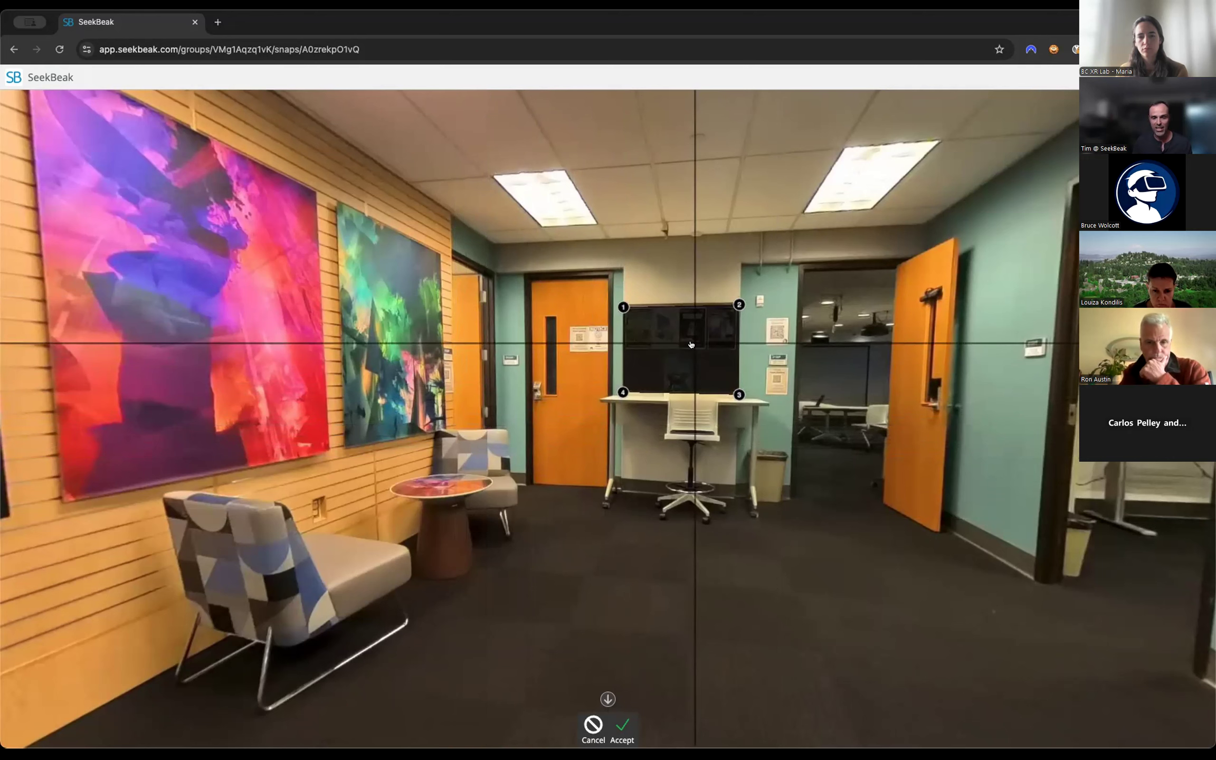
Adjust and accept the polygon over the poster board, and name the hotspot Board Hotspot.
mouse_move(691, 339)
mouse_down()
mouse_move(683, 325)
mouse_move(678, 343)
mouse_up()
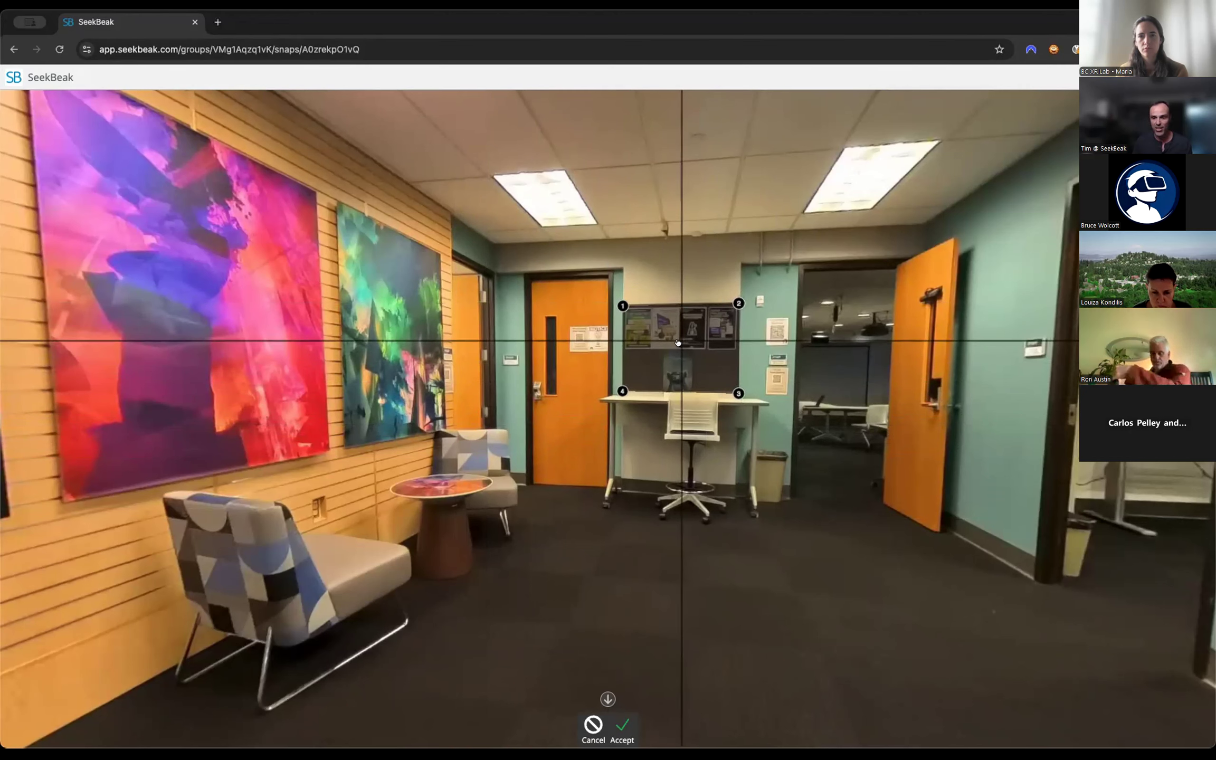
click(620, 725)
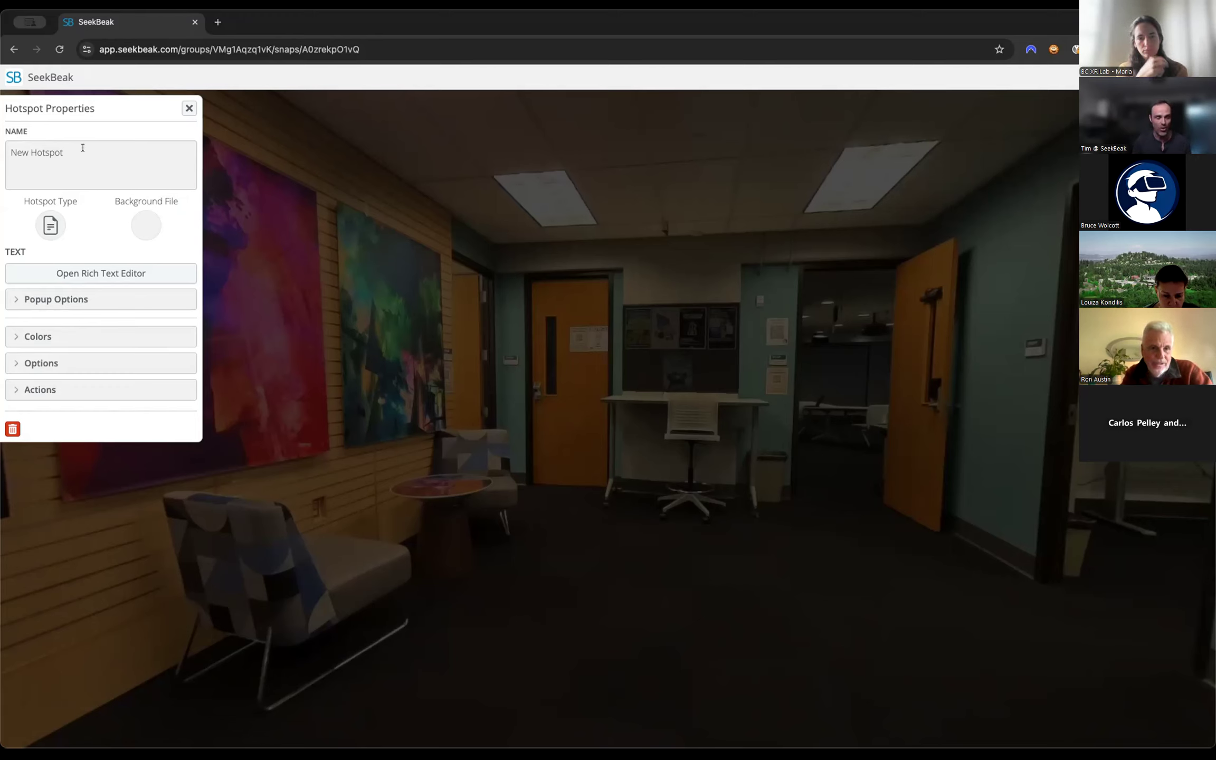
drag(87, 149, 4, 151)
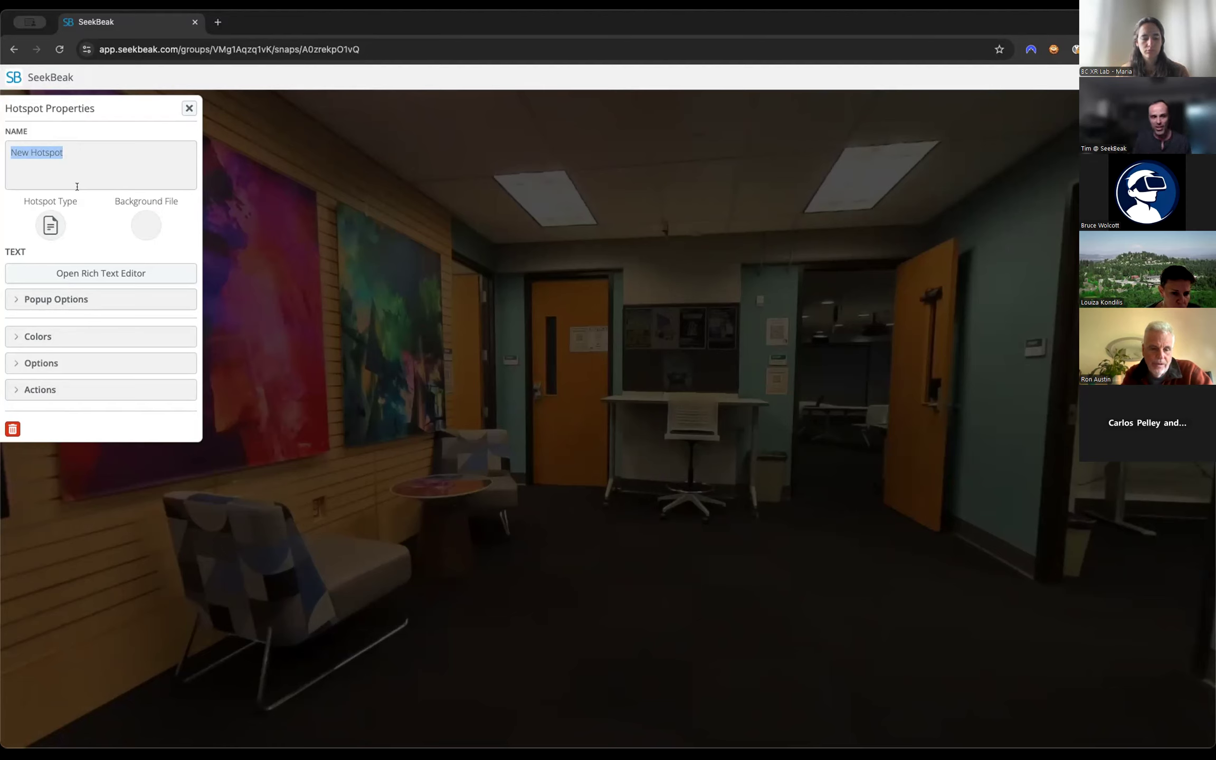
text(Board Hotspot)
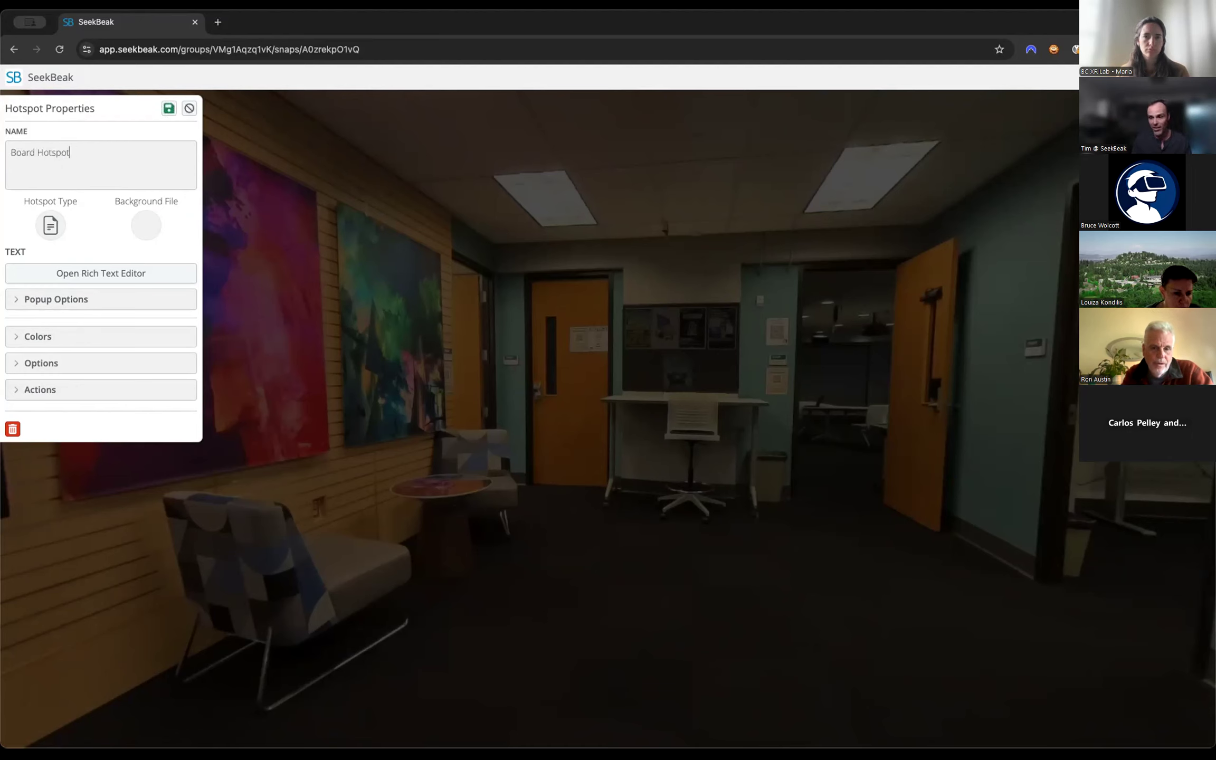
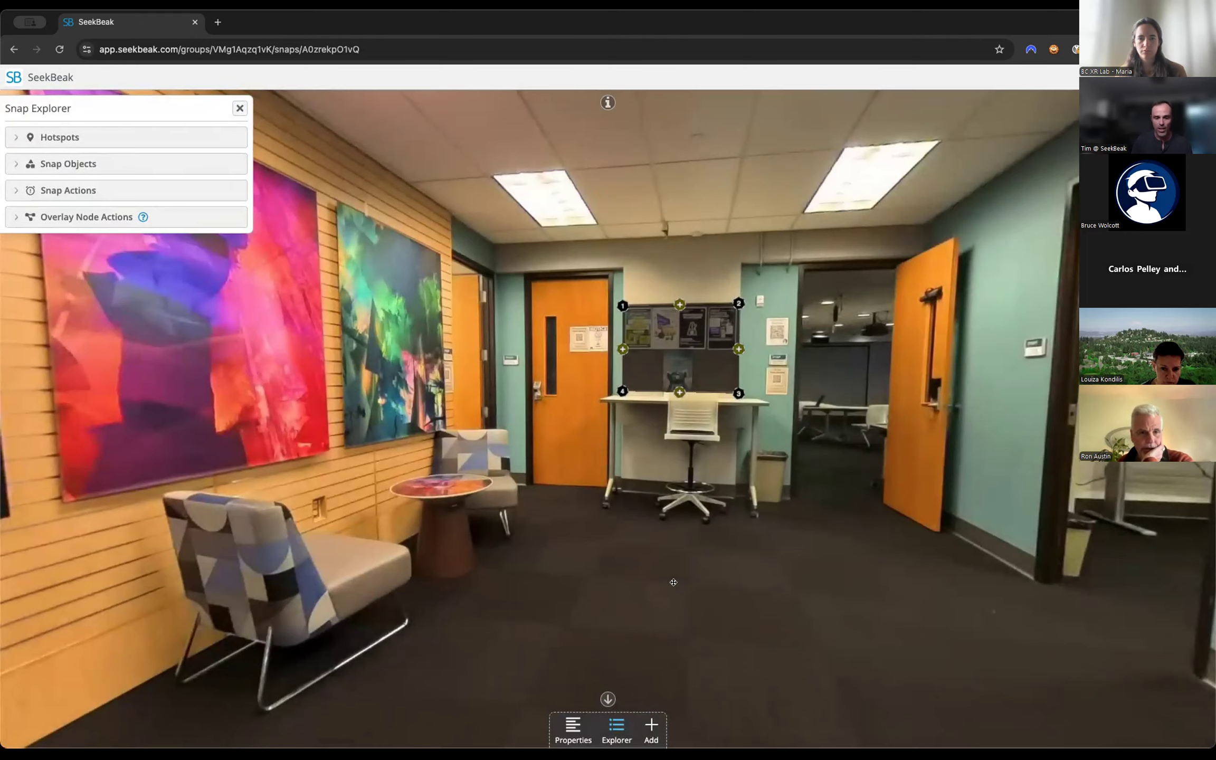
Try drawing a four-point polygon hotspot around the ceiling light nearest the paintings, and cancel it.
click(651, 725)
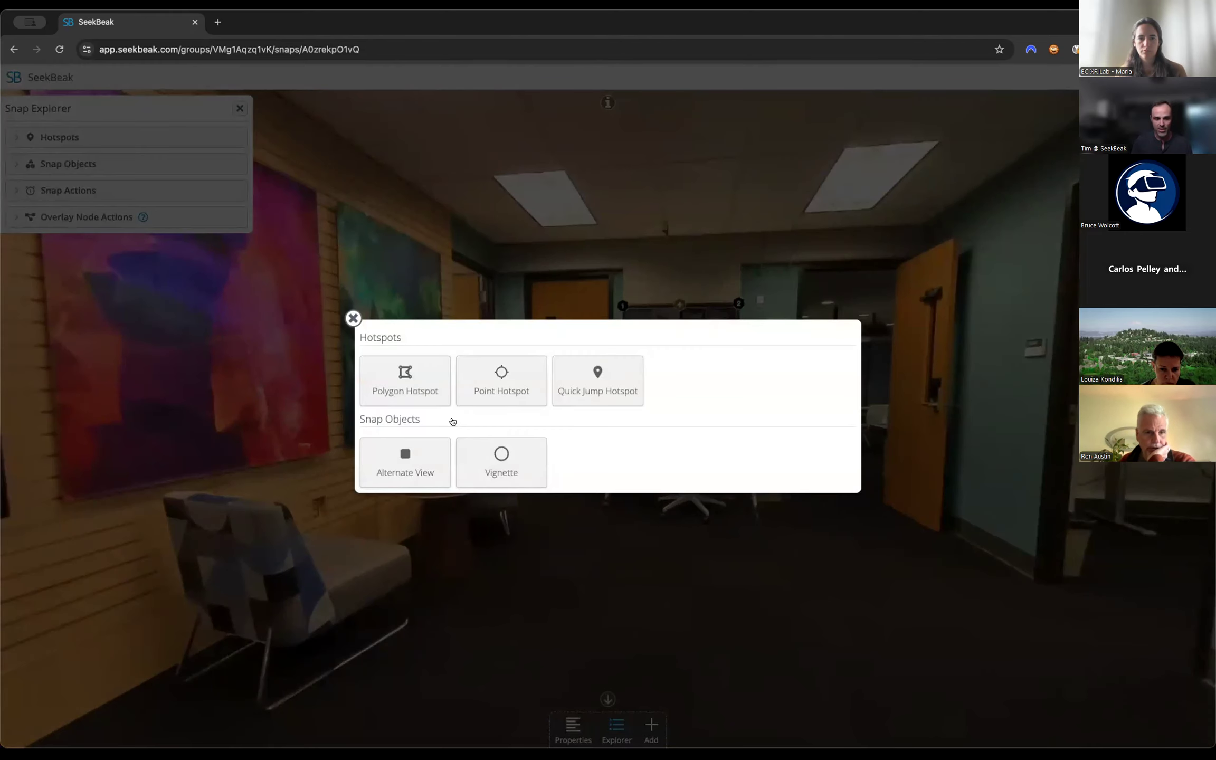
click(398, 381)
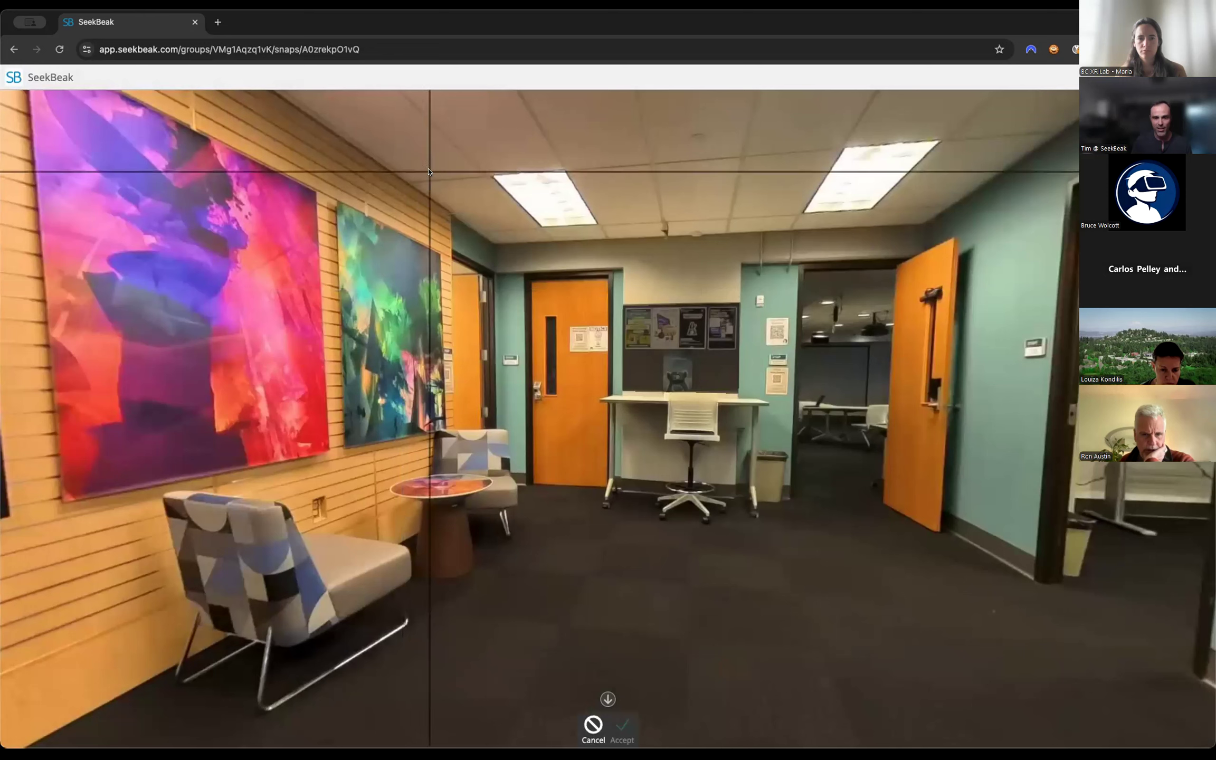
click(504, 154)
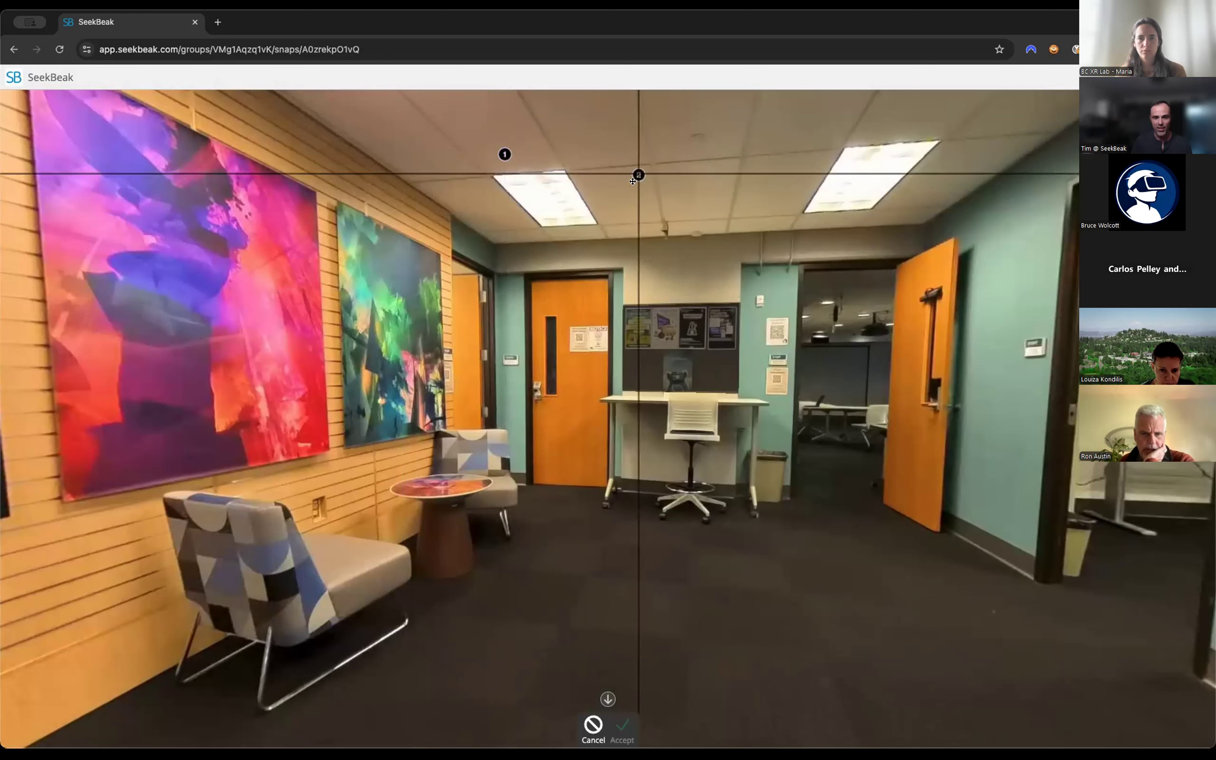
click(610, 241)
click(454, 222)
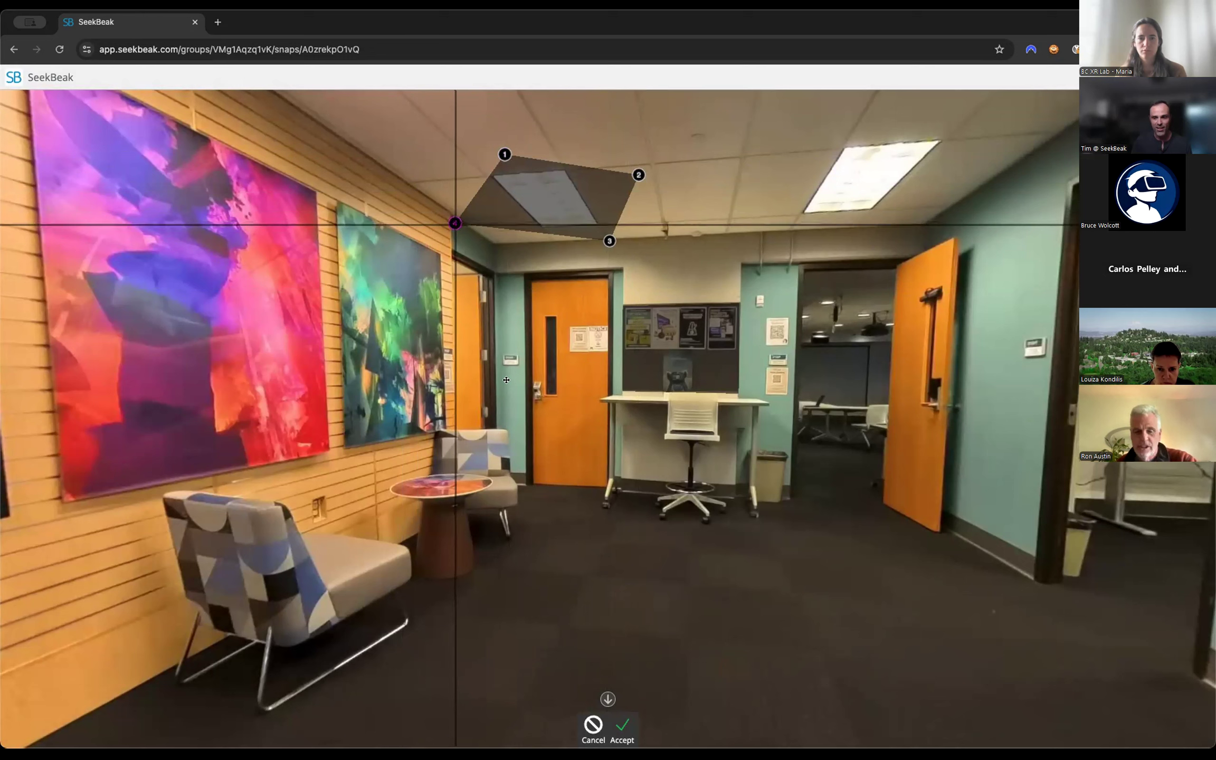
click(593, 725)
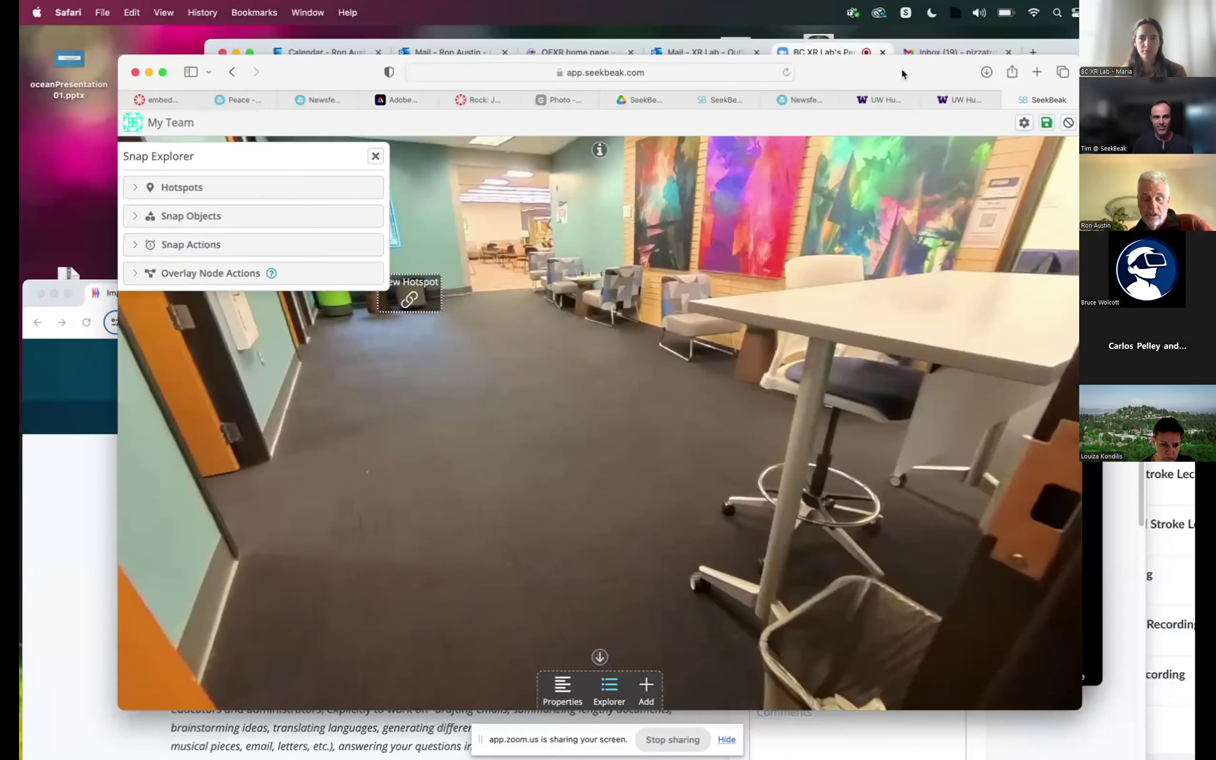
Try drawing a four-point polygon hotspot on the hallway carpet, re-place its third point, and cancel it.
drag(902, 74, 891, 59)
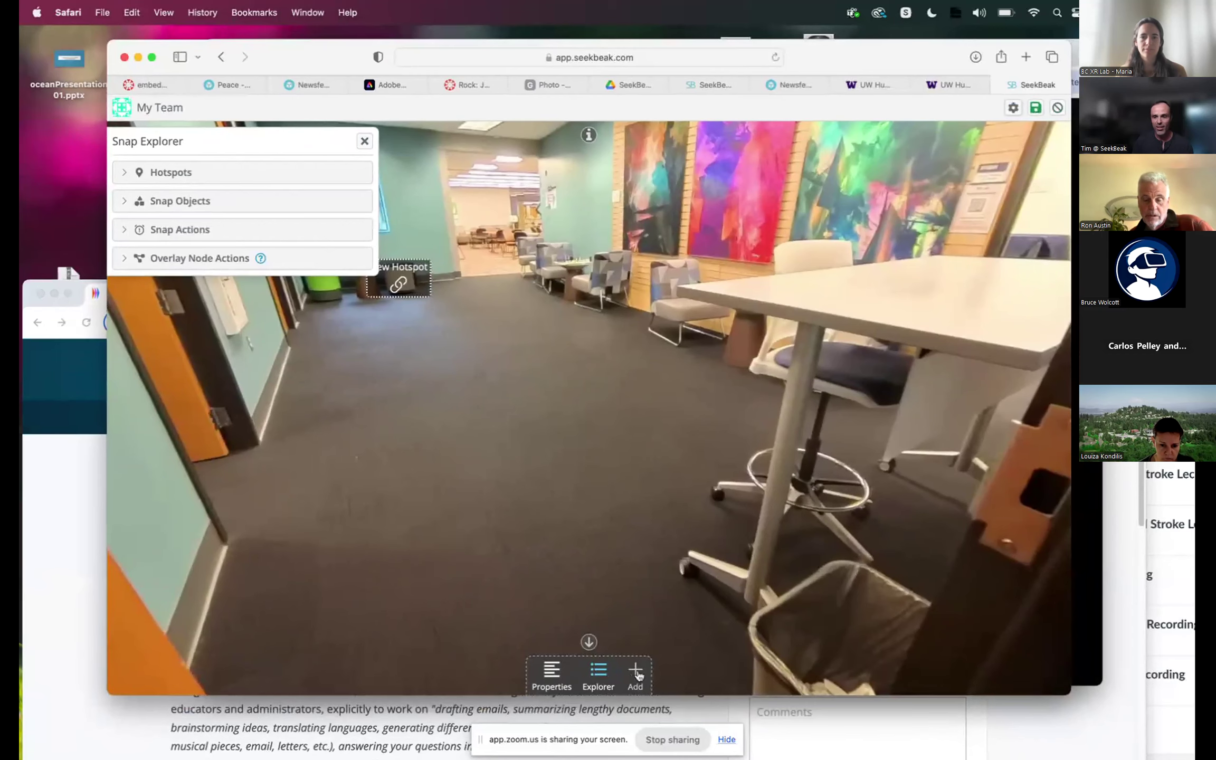
click(636, 674)
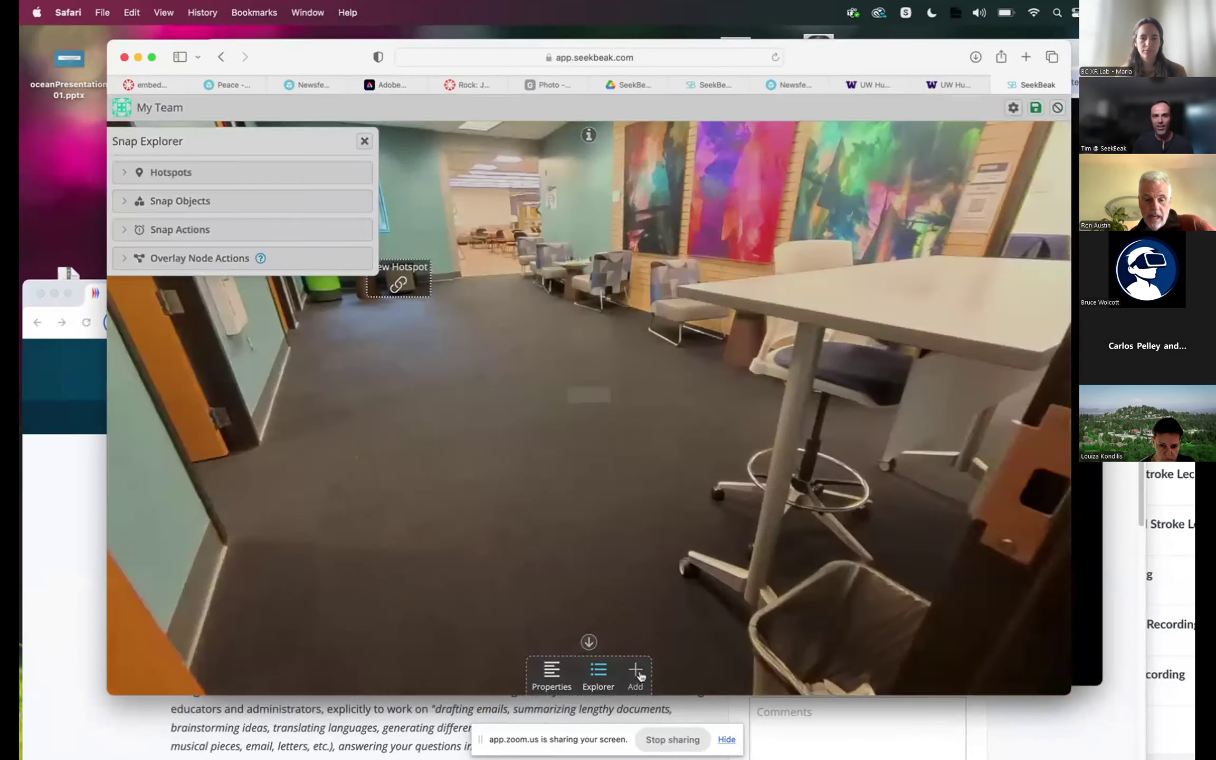
click(361, 379)
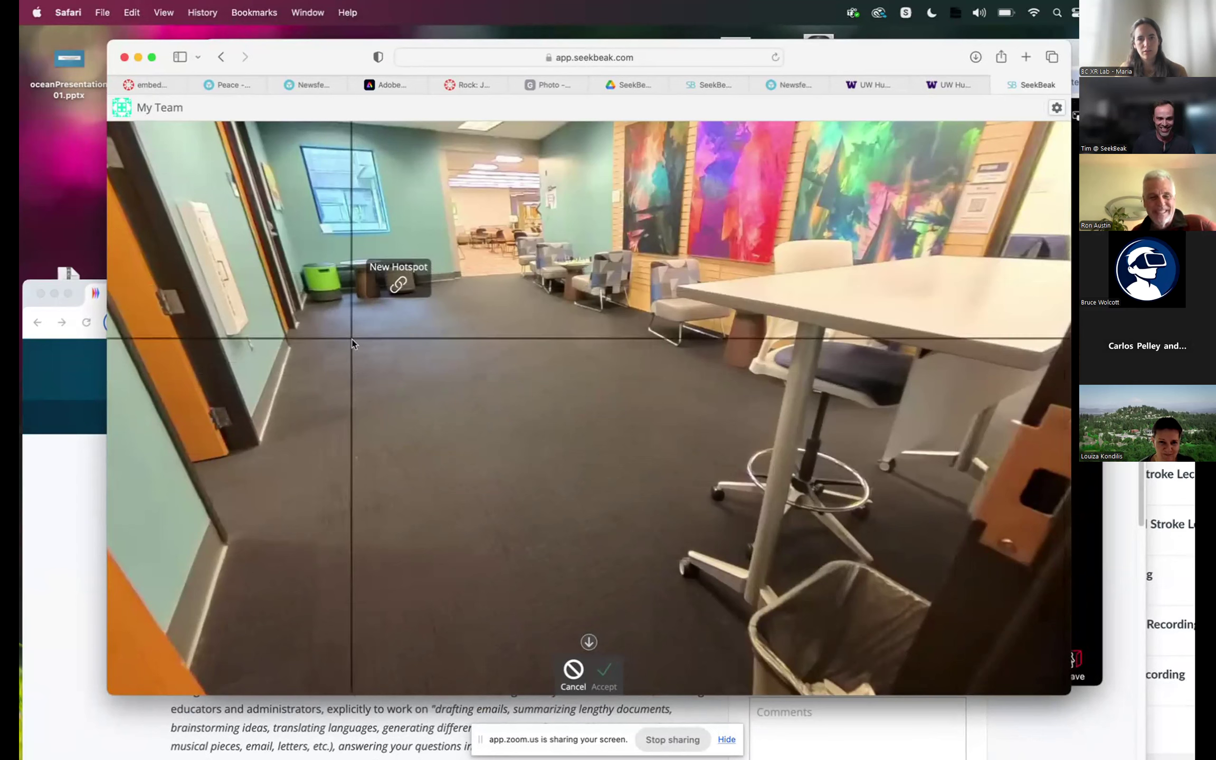
click(382, 351)
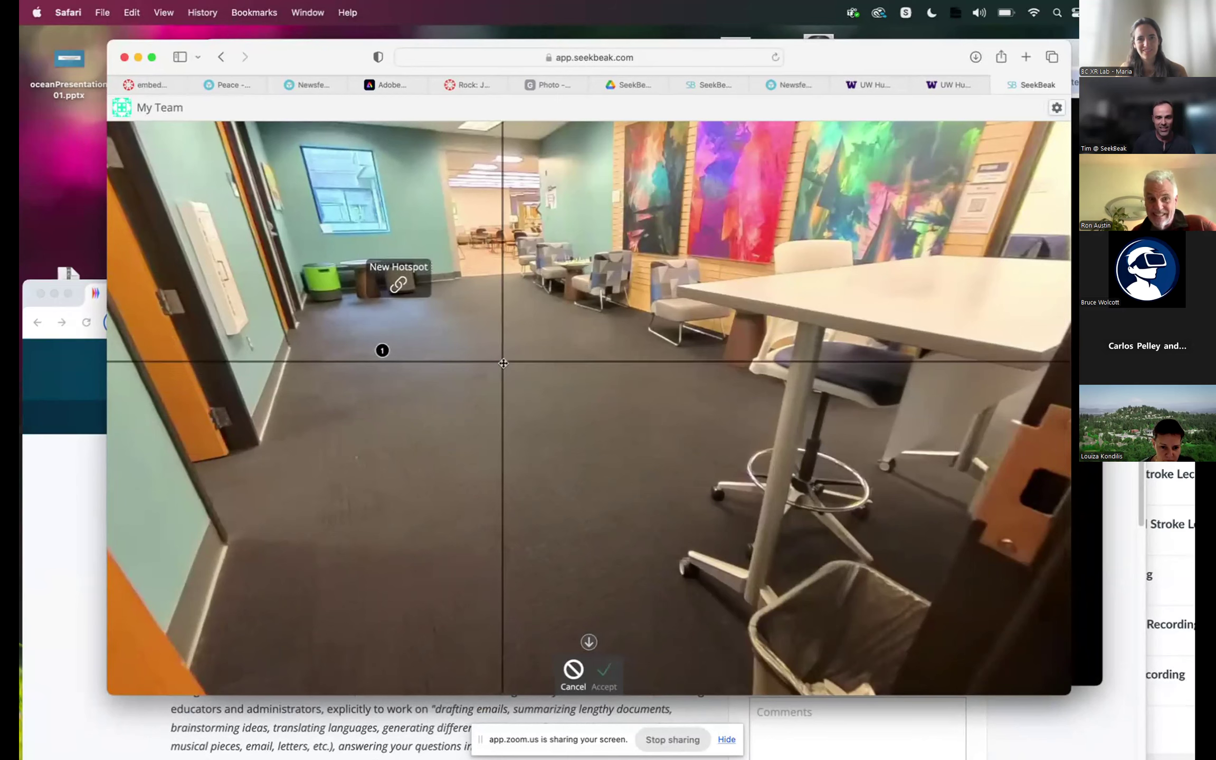
double_click(563, 350)
click(673, 216)
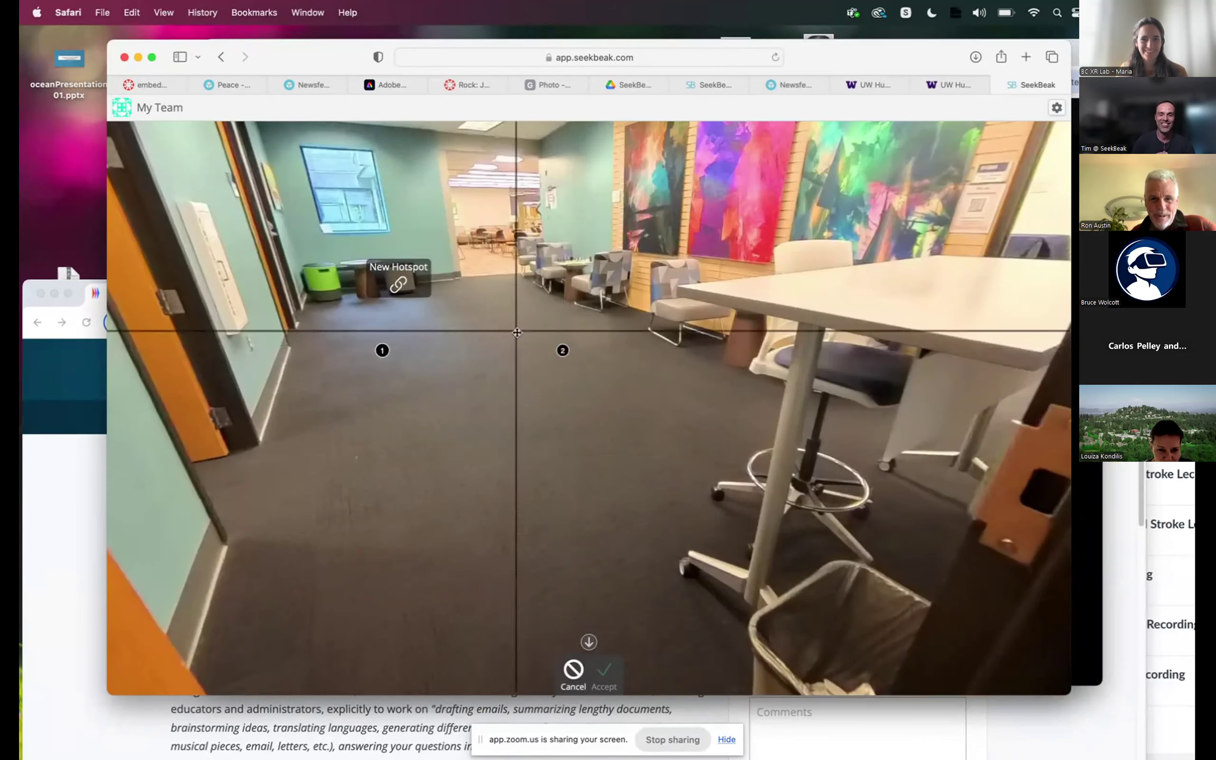
click(396, 461)
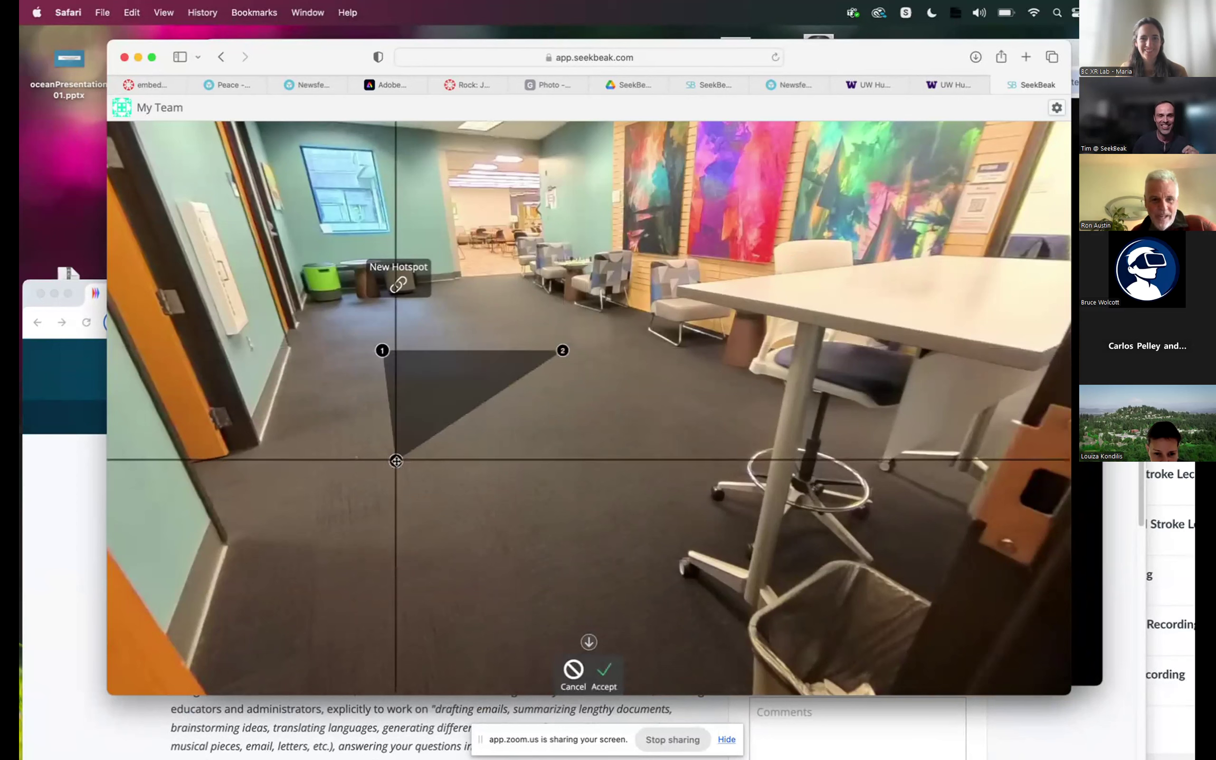
click(545, 452)
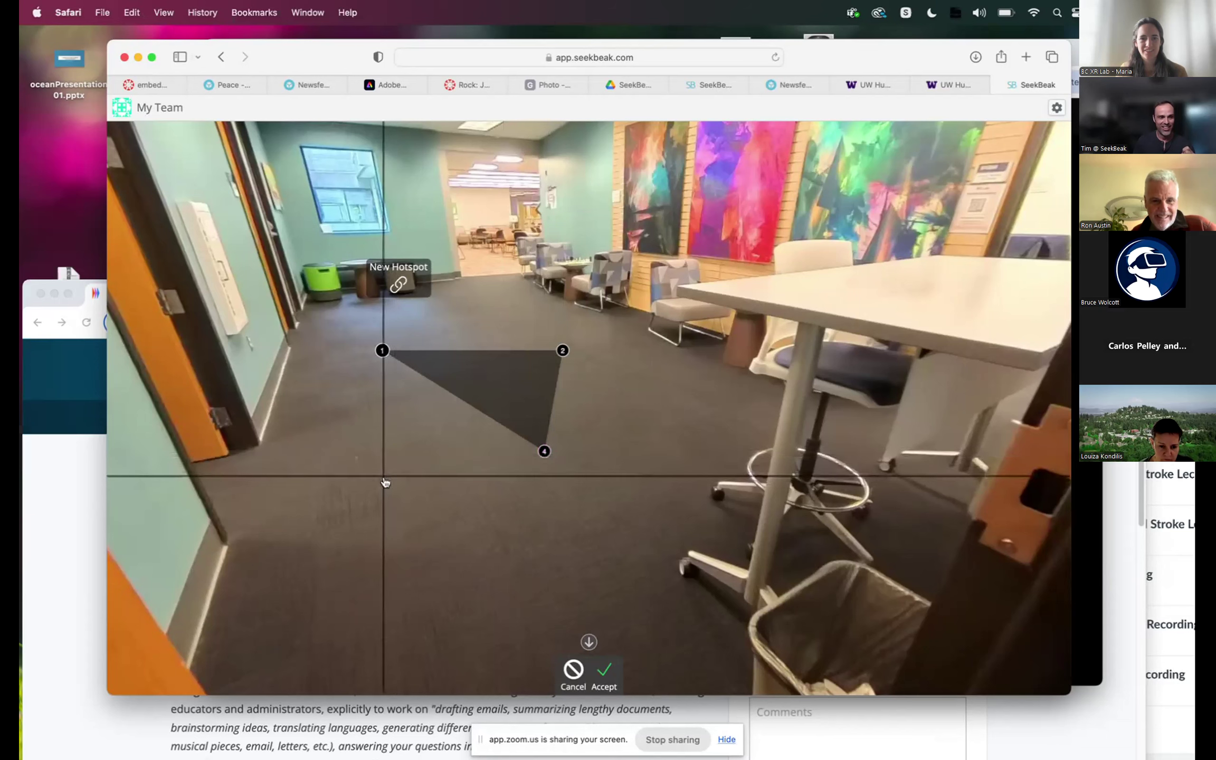
click(378, 461)
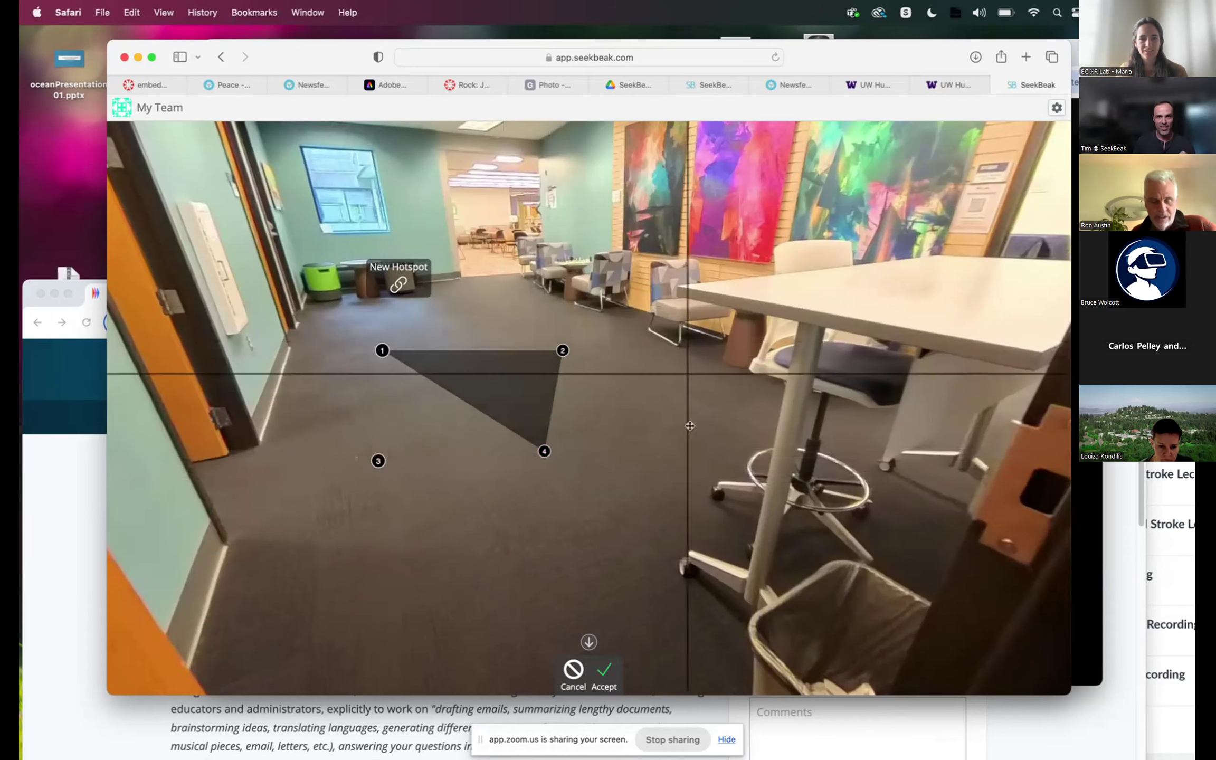
click(570, 668)
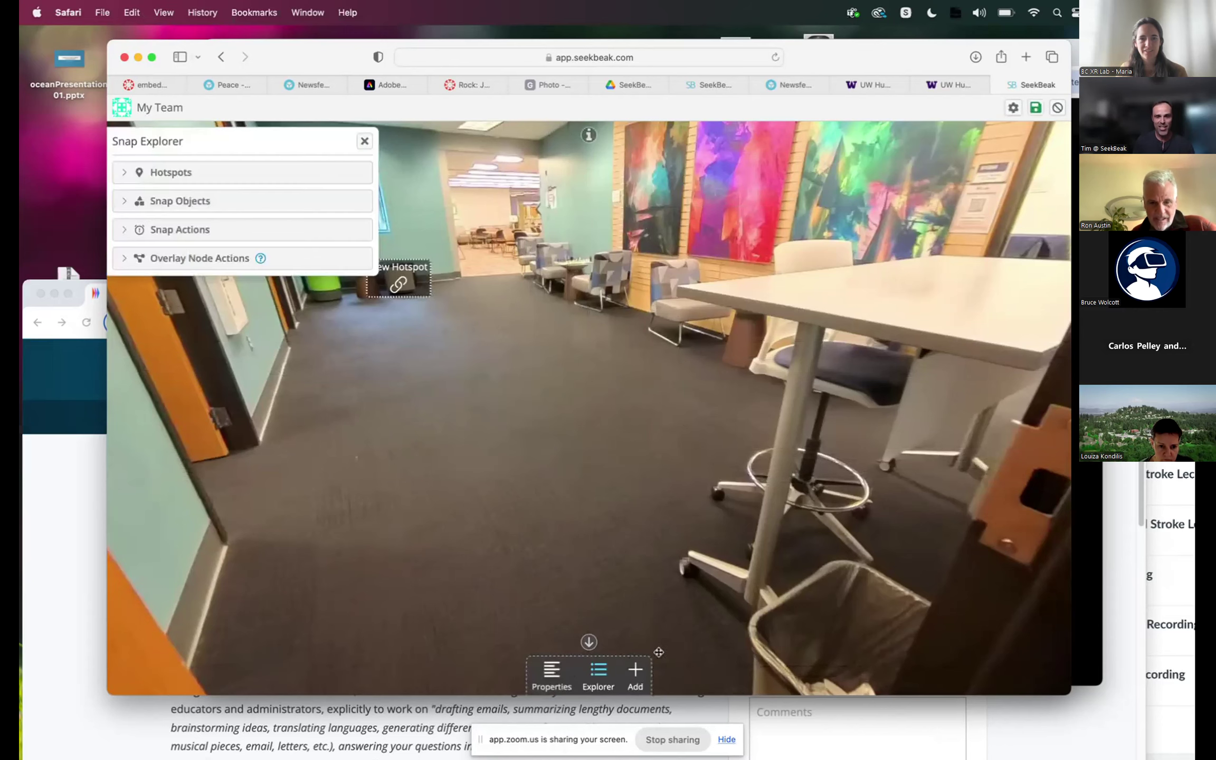
Try adding a quick jump hotspot, and cancel without choosing a target snap.
click(636, 670)
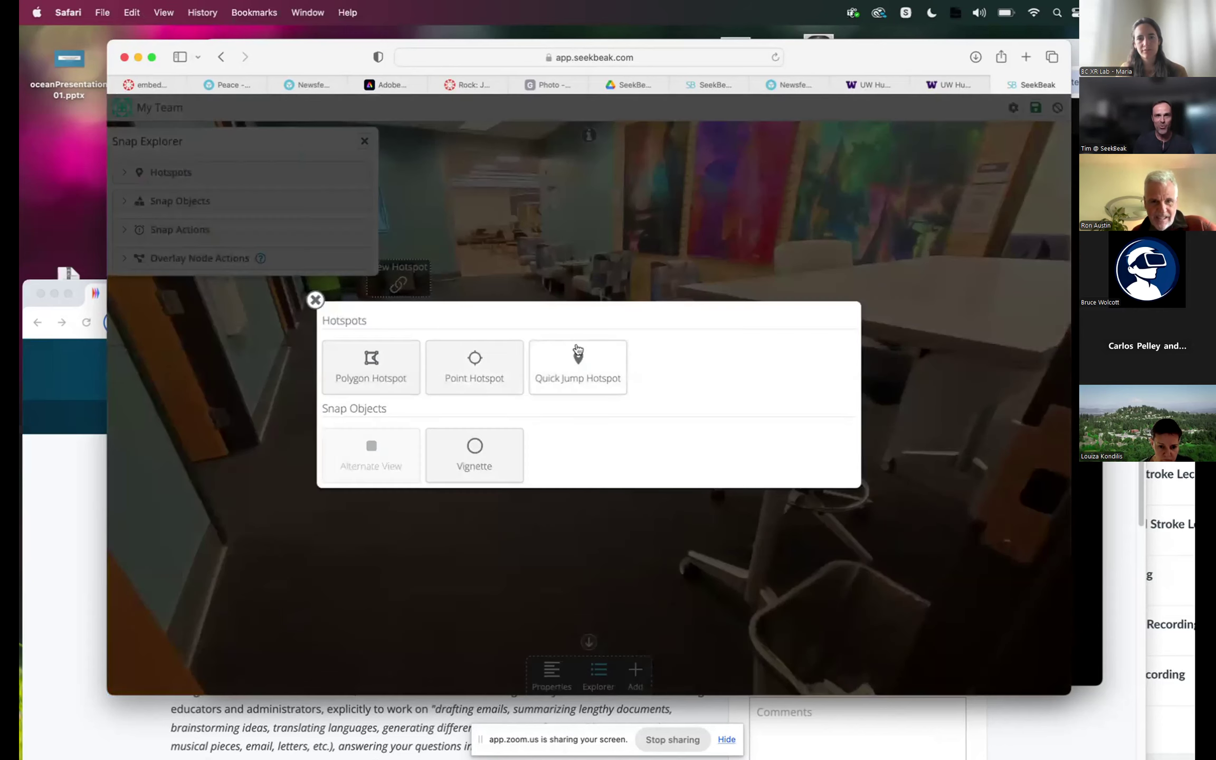
click(578, 351)
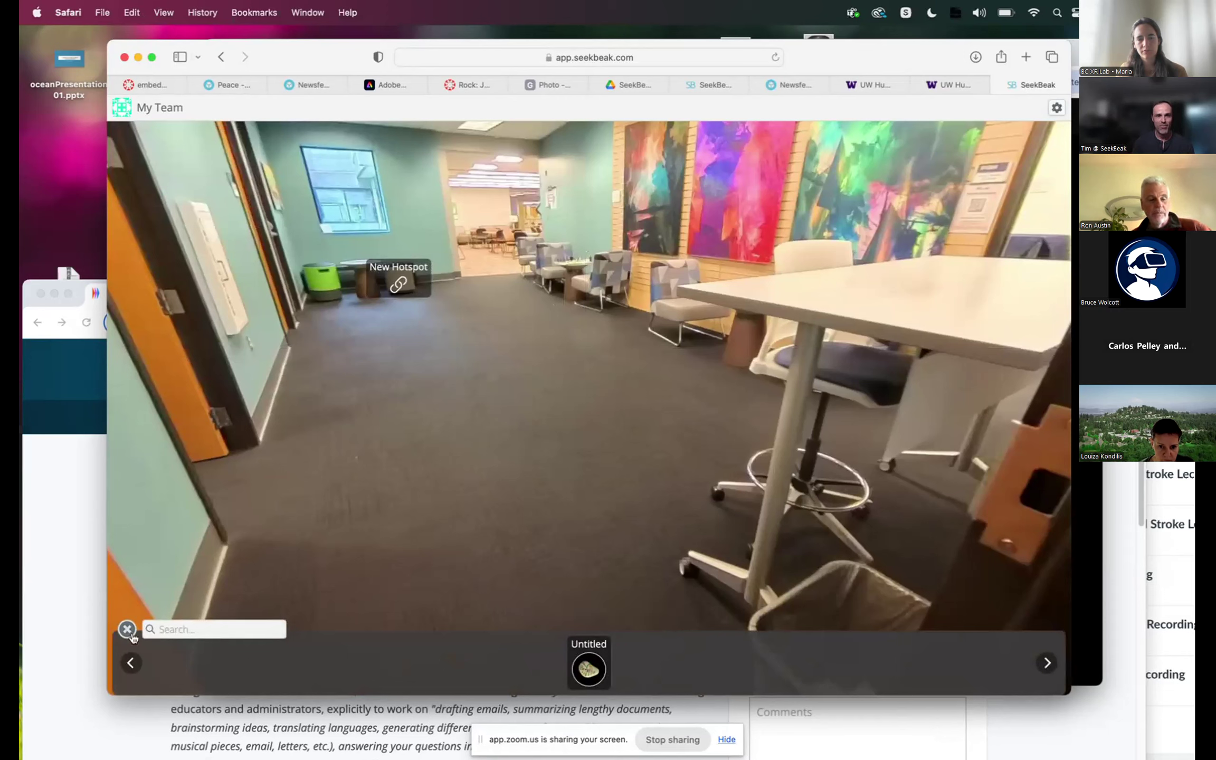
click(128, 628)
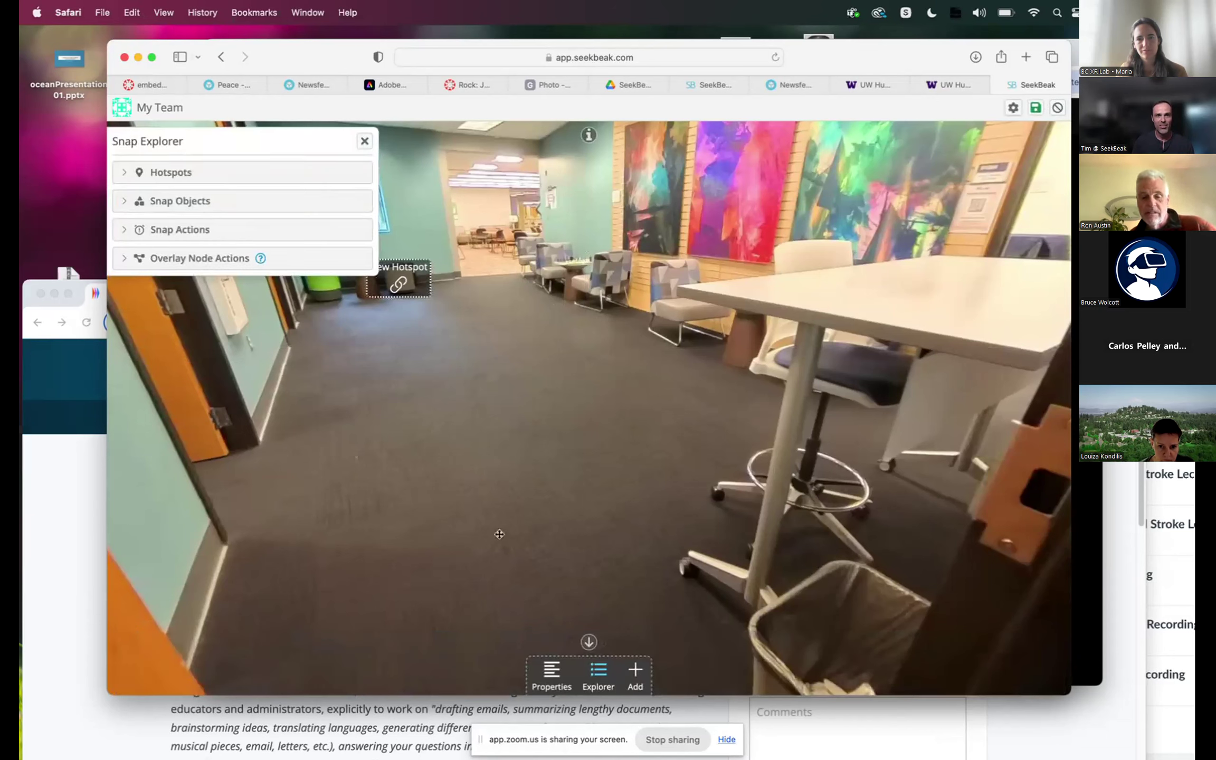
click(1087, 222)
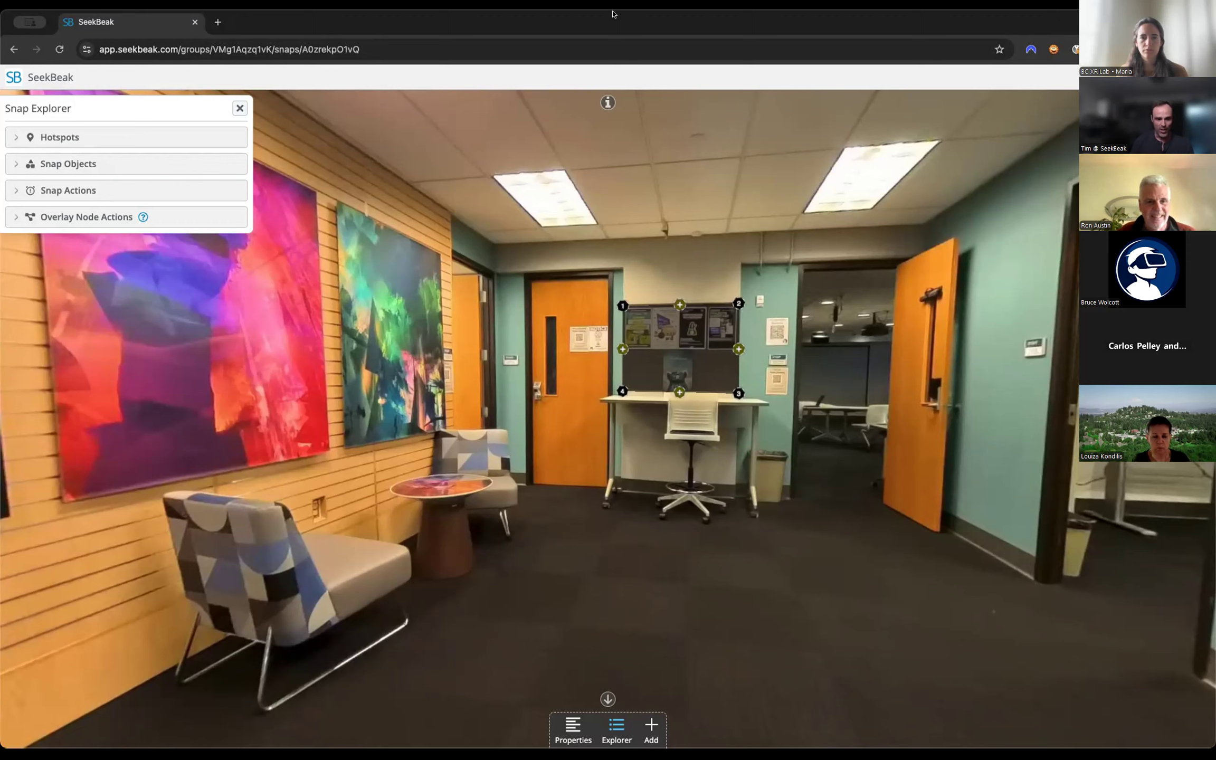
Add a point hotspot on the wall above the painting nearest the chess table, name it Painting Info, and save it.
drag(494, 410, 521, 420)
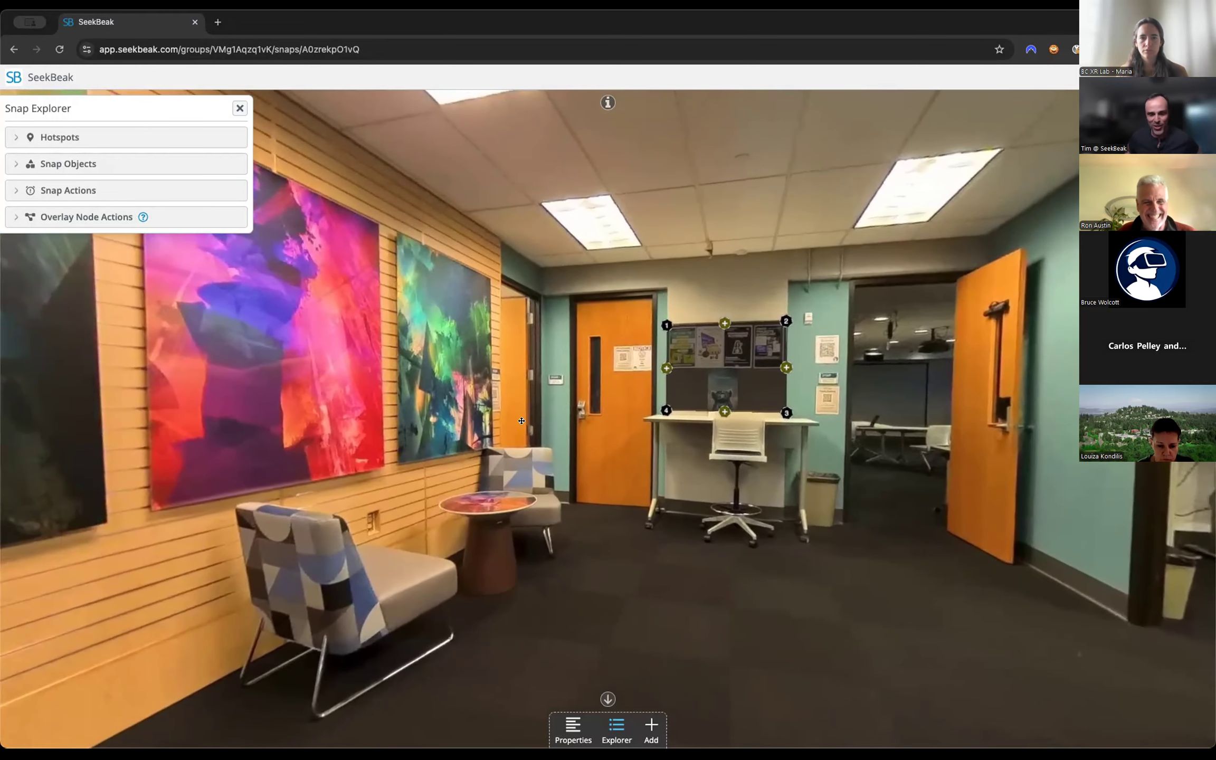
click(648, 724)
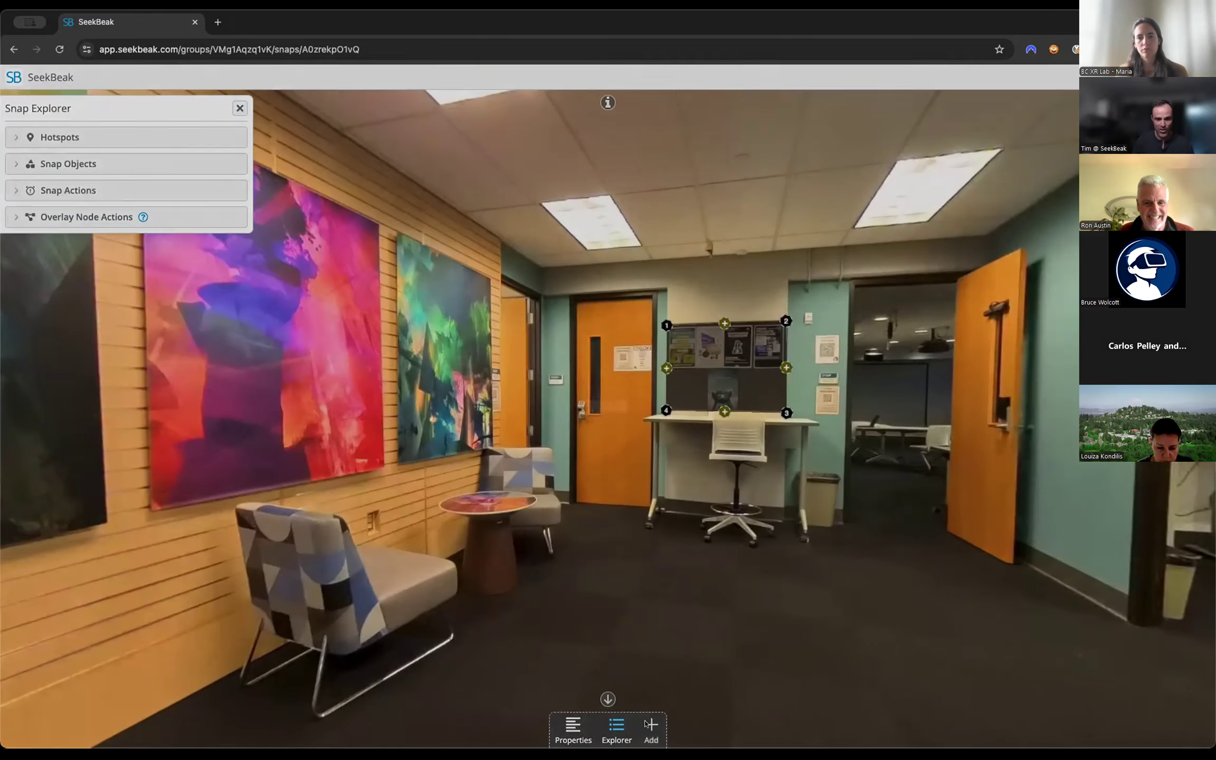
click(505, 391)
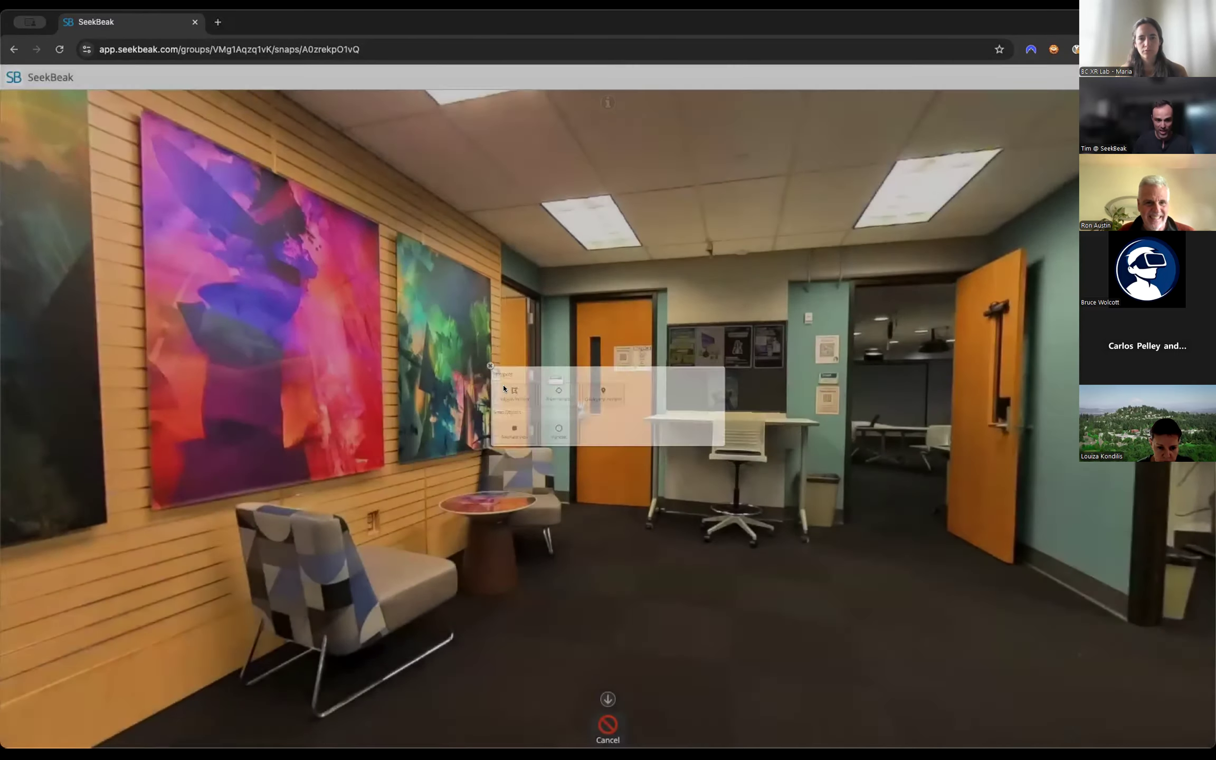
mouse_move(326, 272)
mouse_down()
mouse_move(622, 294)
mouse_move(622, 306)
mouse_up()
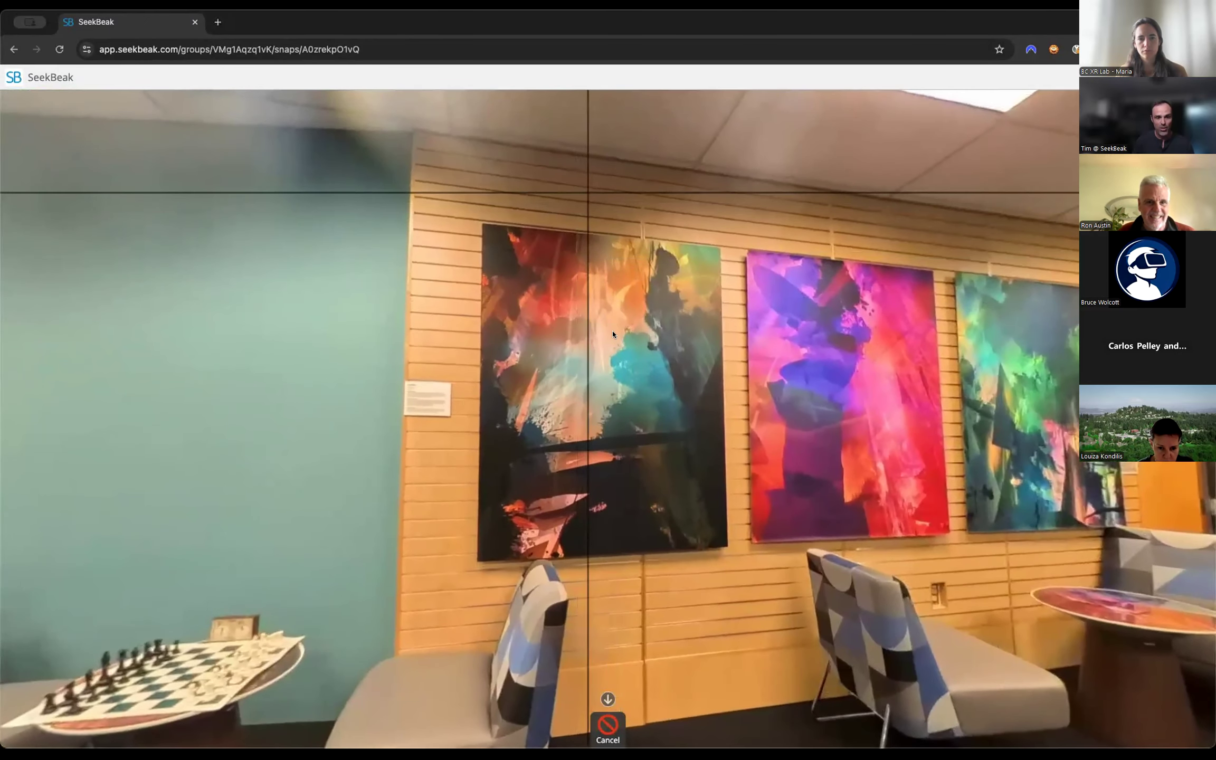
click(583, 216)
triple_click(124, 156)
text(Painting Info)
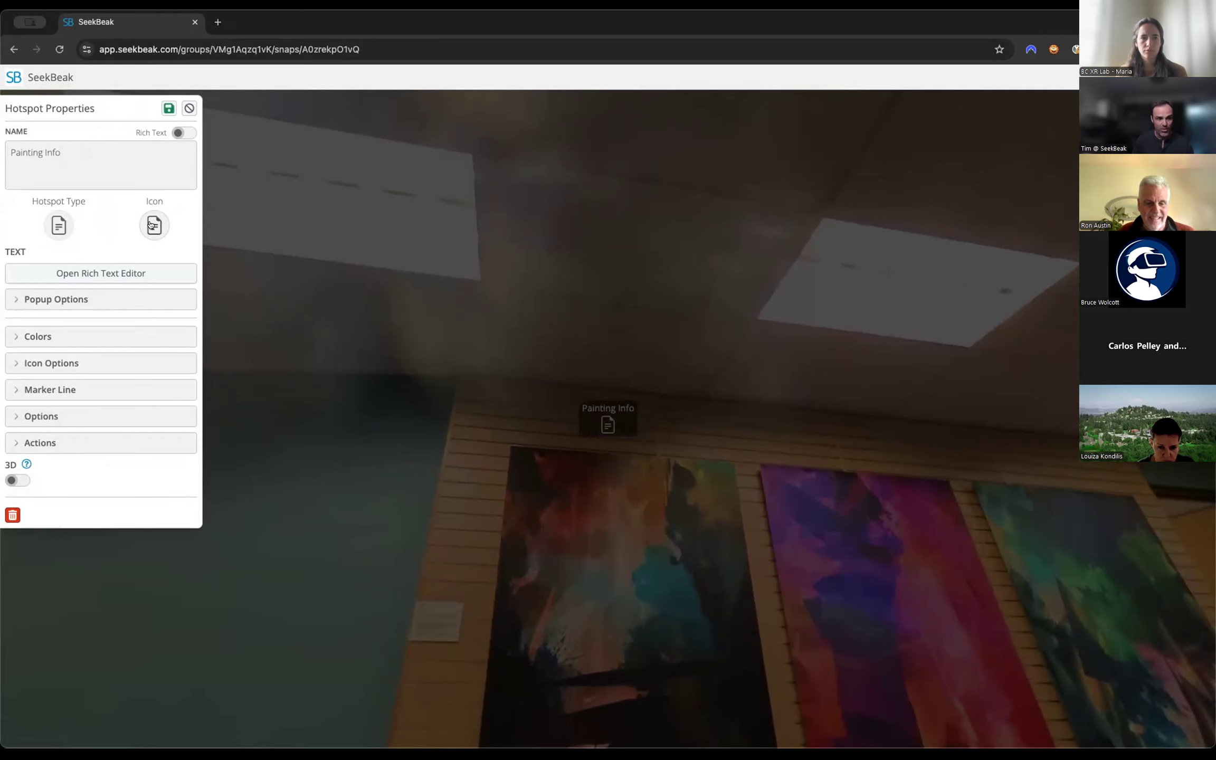
click(170, 108)
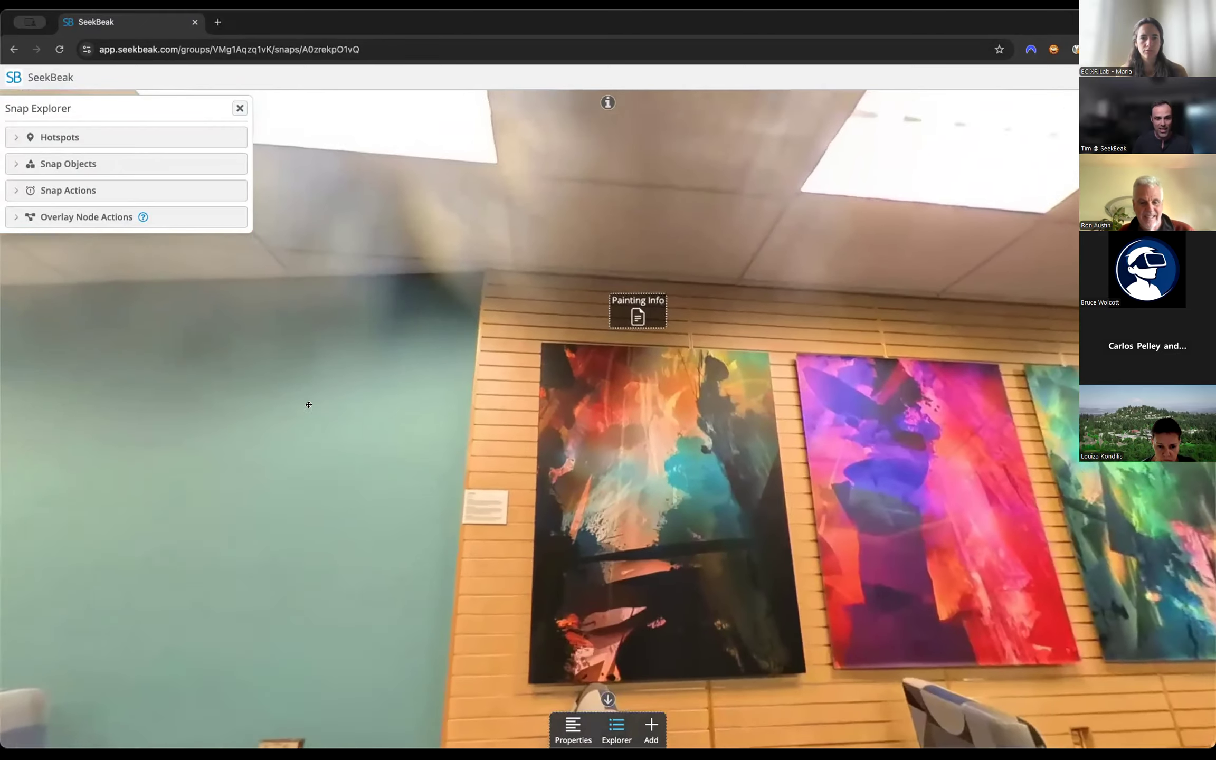
Move the Painting Info hotspot from above the painting to the wall just below it.
mouse_move(309, 405)
mouse_down()
mouse_move(228, 274)
mouse_move(237, 139)
mouse_move(422, 158)
mouse_move(411, 272)
mouse_move(321, 270)
mouse_move(570, 277)
mouse_move(405, 282)
mouse_move(454, 461)
mouse_move(496, 429)
mouse_move(418, 429)
mouse_move(432, 432)
mouse_up()
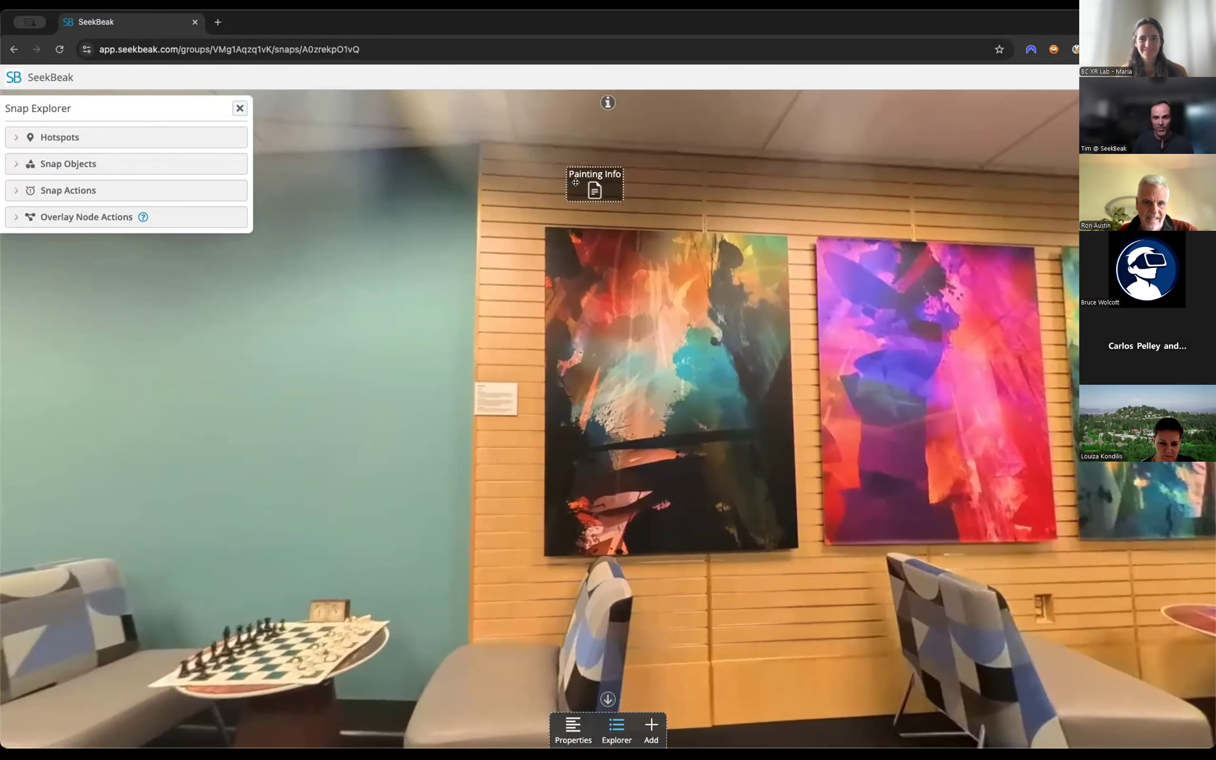
drag(623, 197, 662, 209)
drag(617, 263, 338, 238)
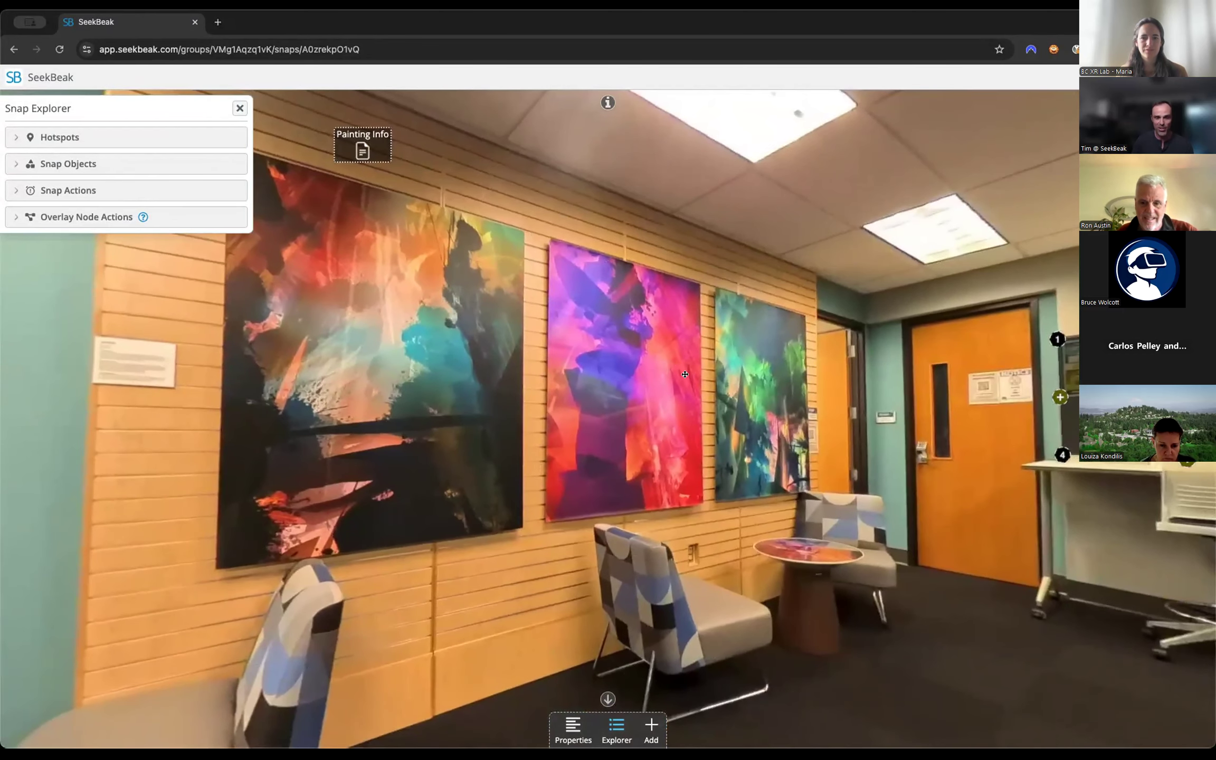
drag(461, 301, 453, 408)
mouse_move(435, 241)
mouse_down()
mouse_move(429, 560)
mouse_move(448, 638)
mouse_up()
mouse_move(610, 550)
mouse_down()
mouse_move(608, 364)
mouse_move(817, 409)
mouse_move(575, 396)
mouse_up()
drag(977, 245, 1187, 251)
drag(581, 702, 827, 567)
mouse_move(1134, 567)
mouse_down()
mouse_move(879, 559)
mouse_move(825, 677)
mouse_up()
drag(1076, 565, 824, 577)
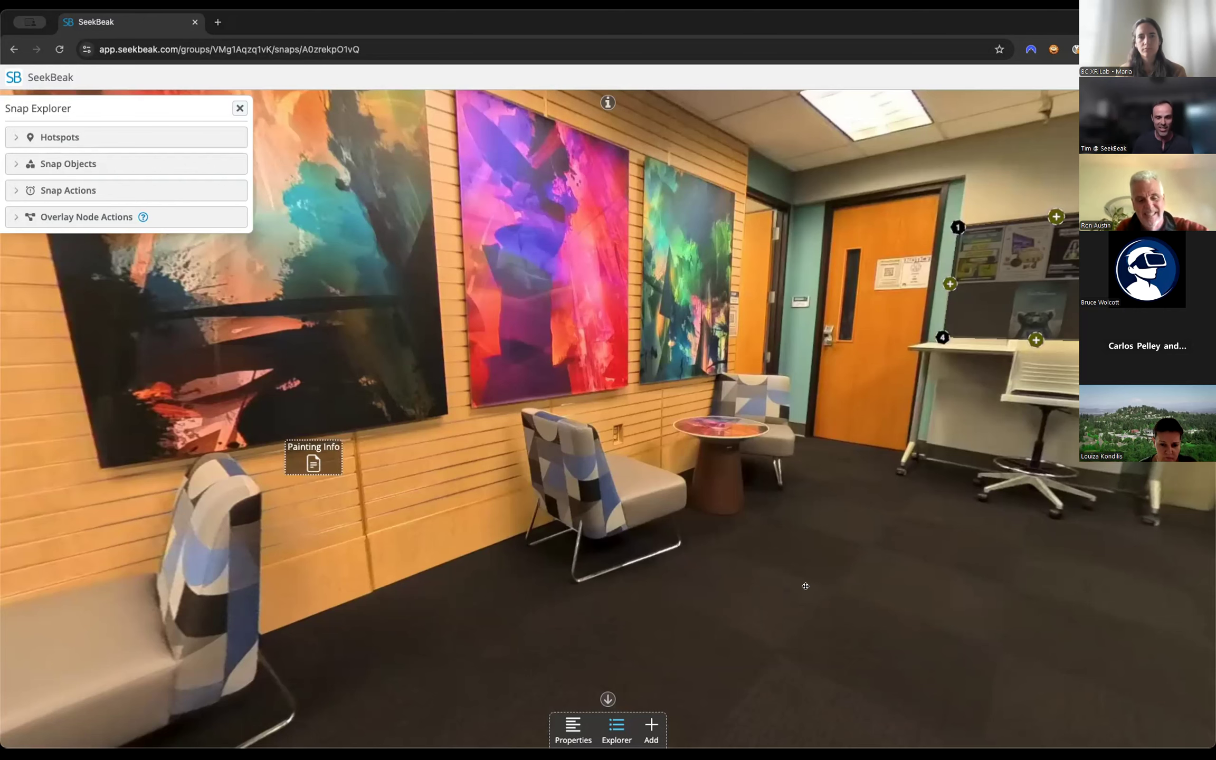
mouse_move(817, 588)
mouse_down()
mouse_move(665, 552)
mouse_move(775, 556)
mouse_up()
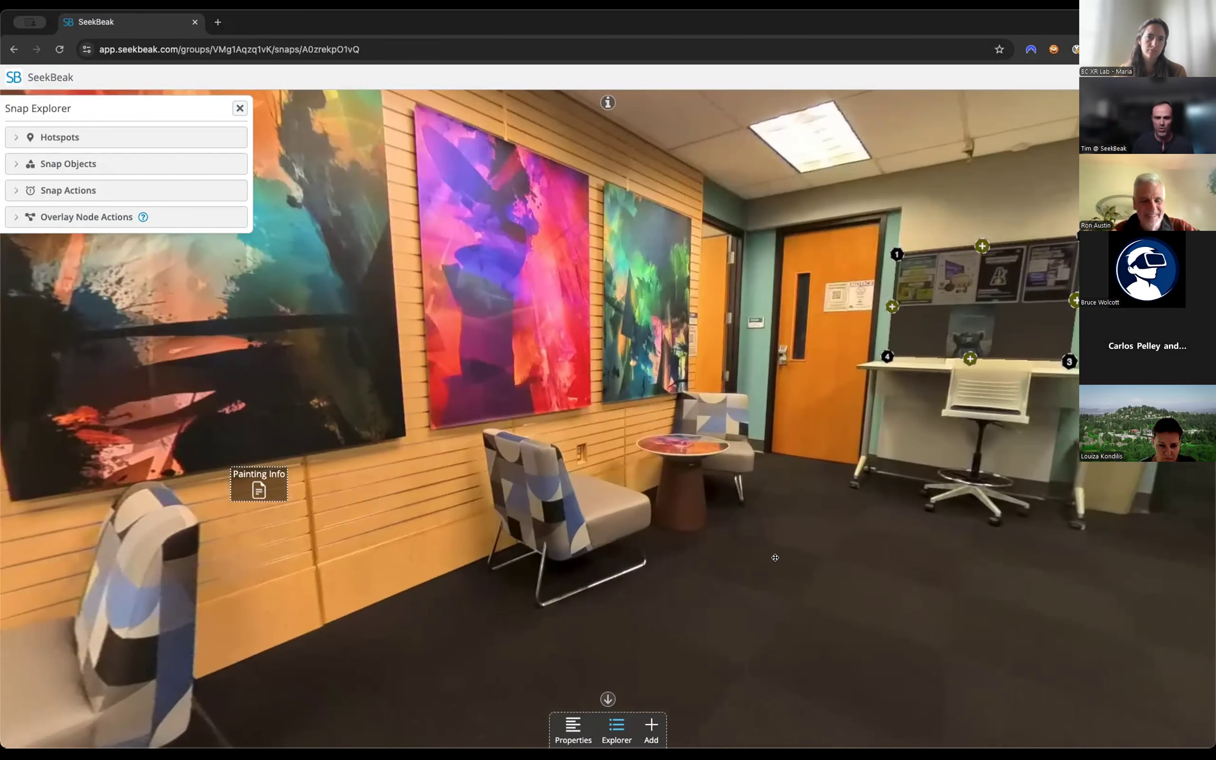
drag(775, 555, 559, 554)
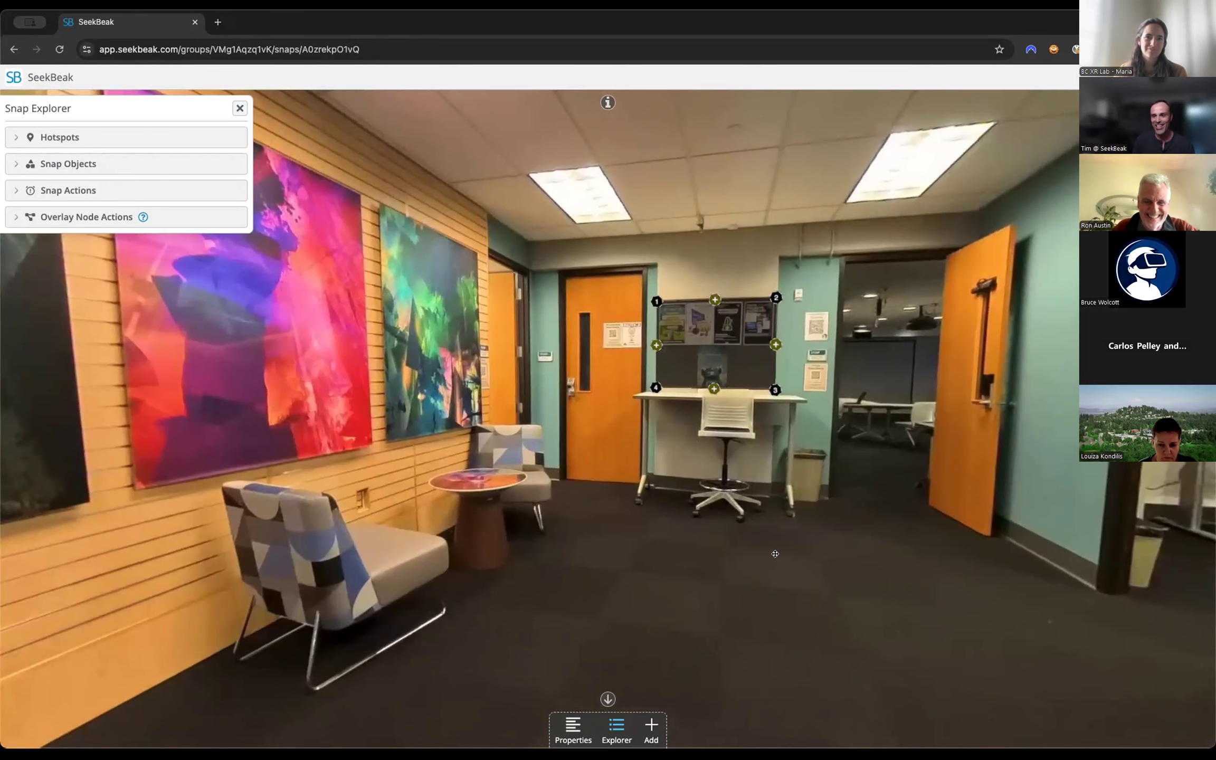
mouse_move(691, 552)
mouse_down()
mouse_move(759, 540)
mouse_move(561, 587)
mouse_move(534, 575)
mouse_up()
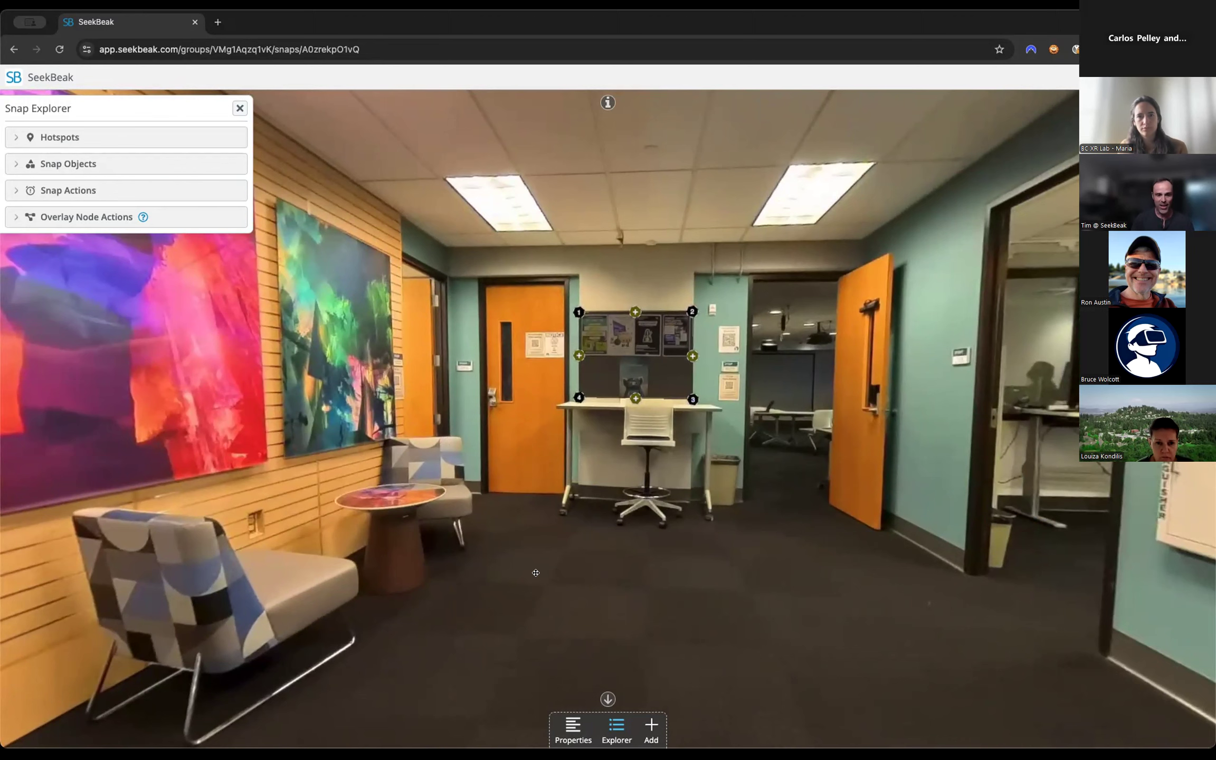
mouse_move(525, 562)
mouse_down()
mouse_move(581, 556)
mouse_move(512, 563)
mouse_up()
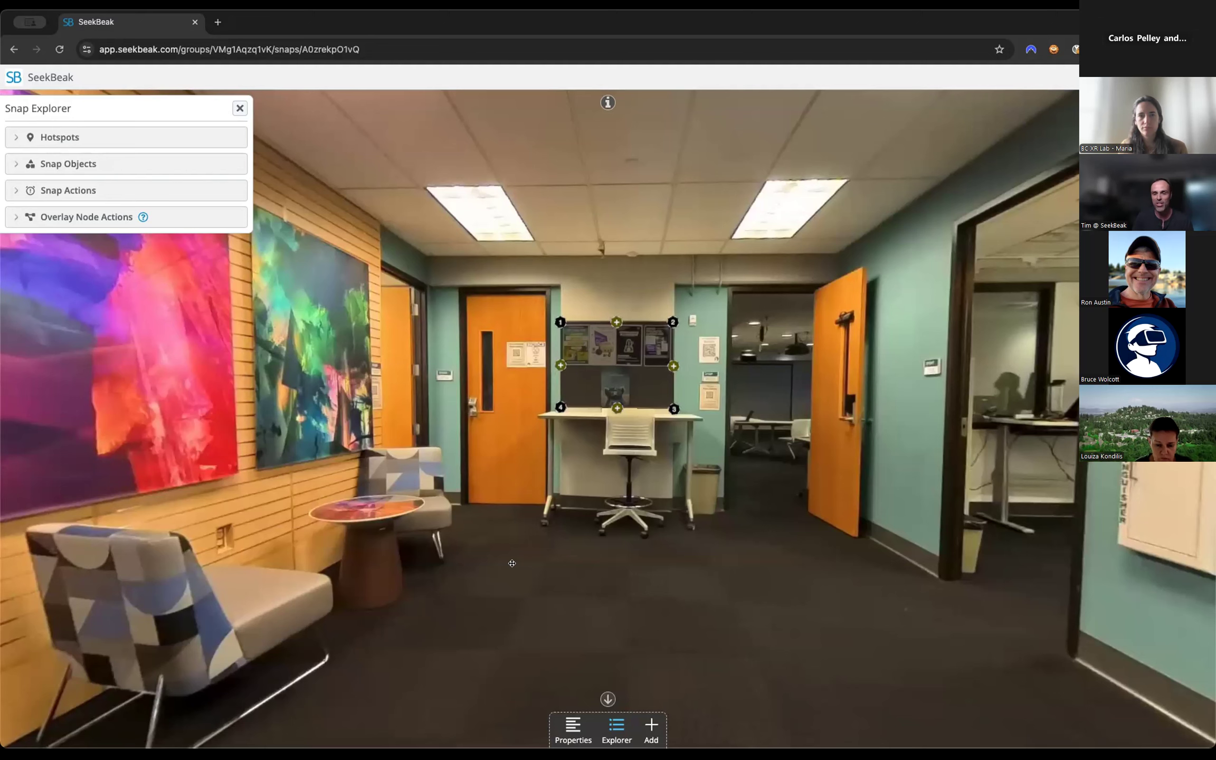
drag(511, 562, 555, 547)
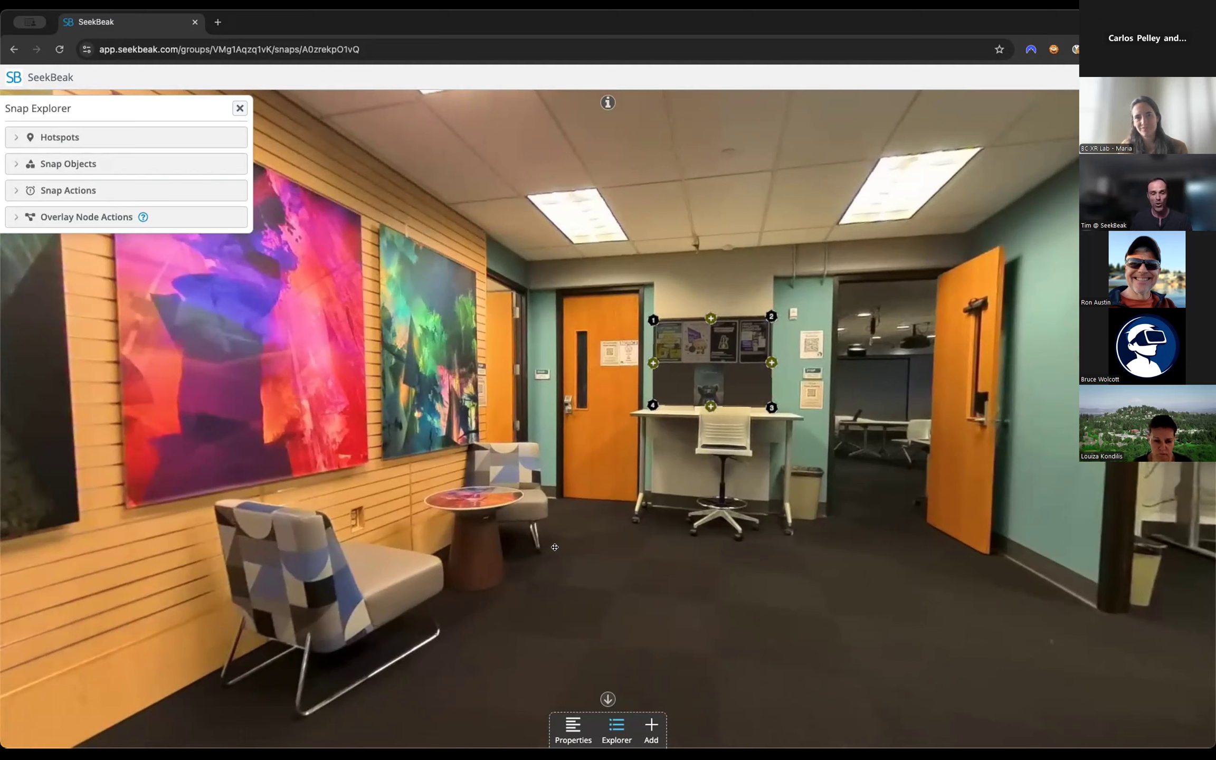
mouse_move(663, 554)
mouse_down()
mouse_move(624, 539)
mouse_move(645, 554)
mouse_up()
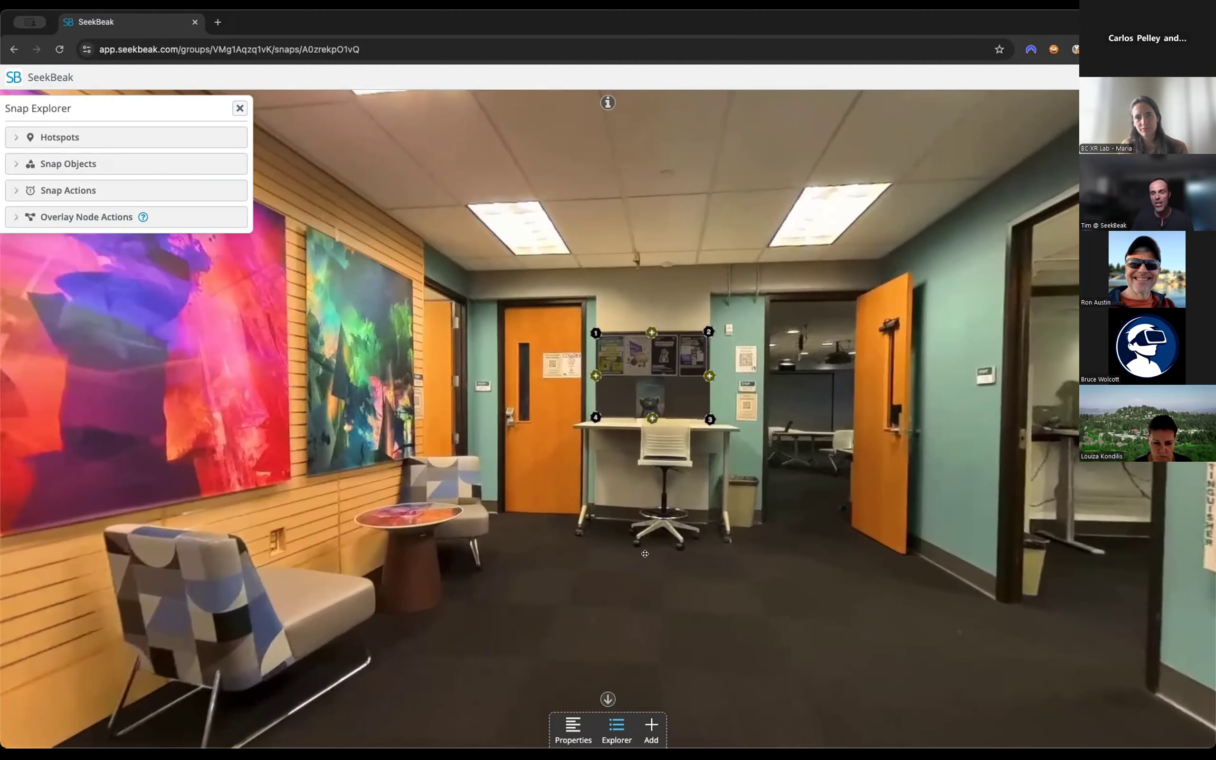
drag(644, 553, 628, 574)
scroll(618, 562, down, 3)
scroll(616, 562, up, 5)
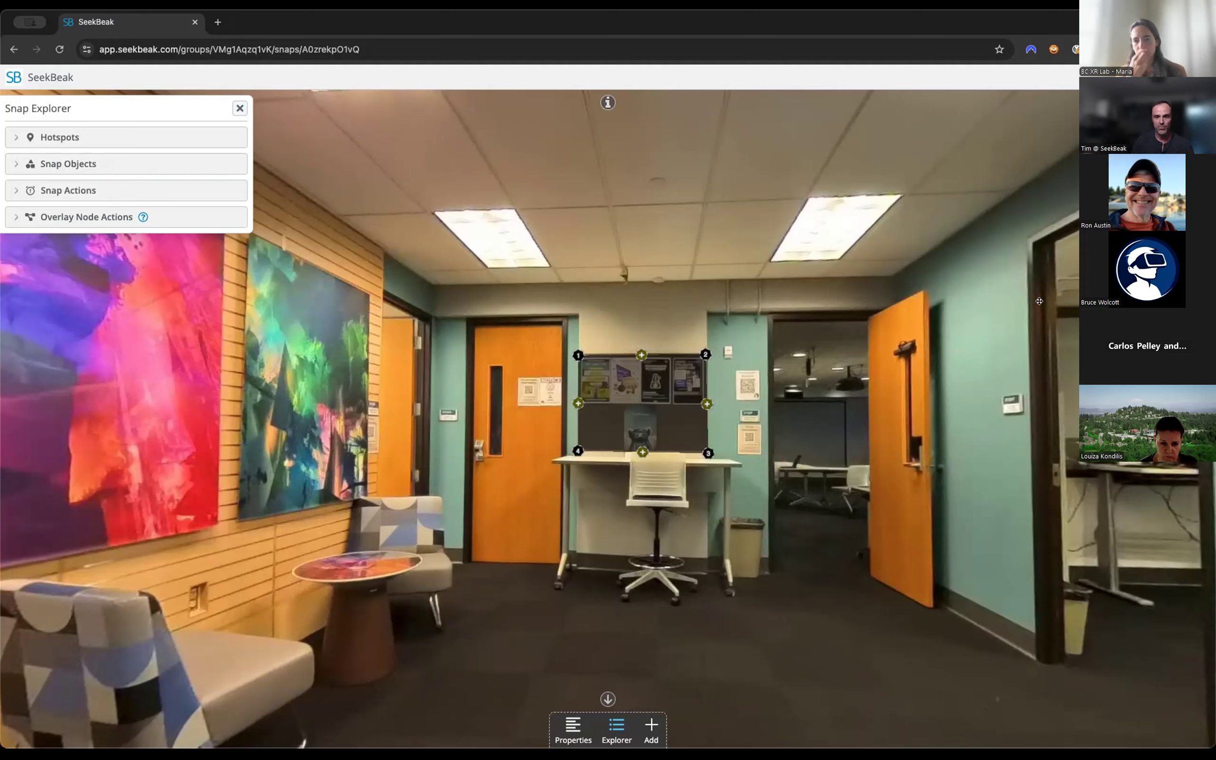
Finish editing the snap and return to its viewing mode.
click(1177, 103)
drag(997, 356, 1039, 339)
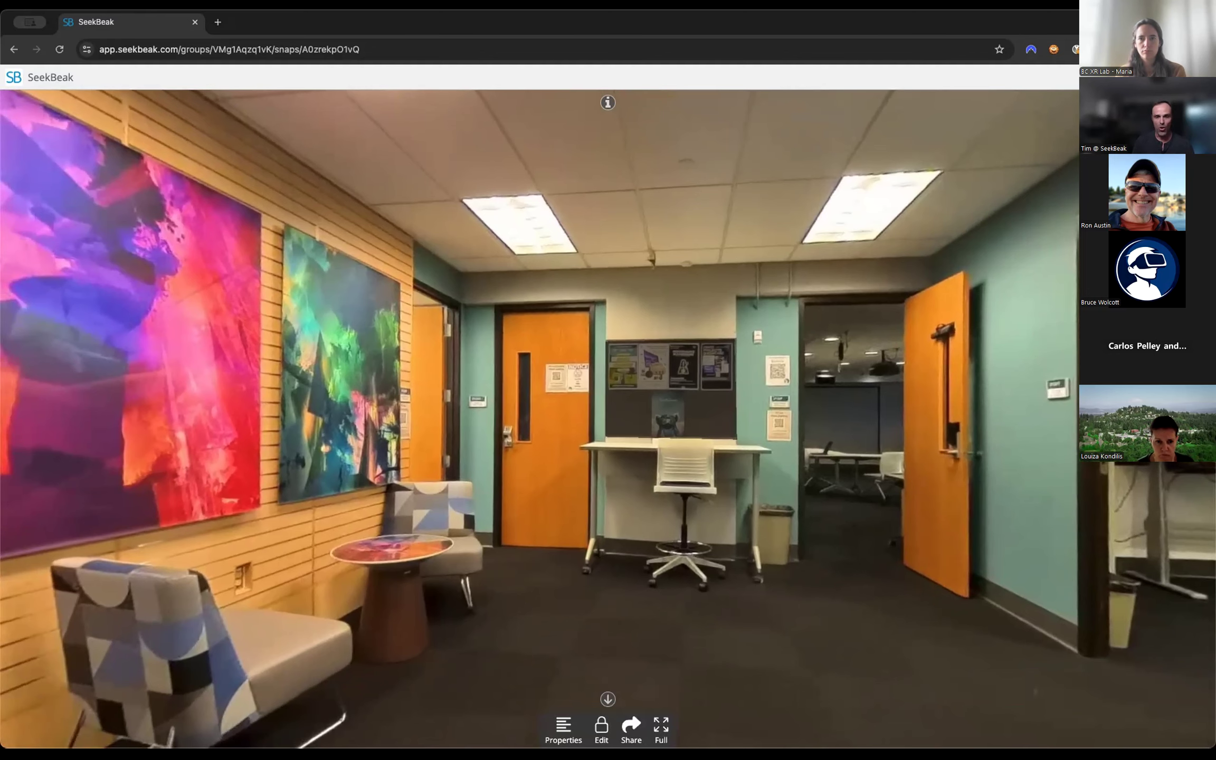
Leave the XR Lab1 snap and look at the team's membership settings and role descriptions.
click(1200, 103)
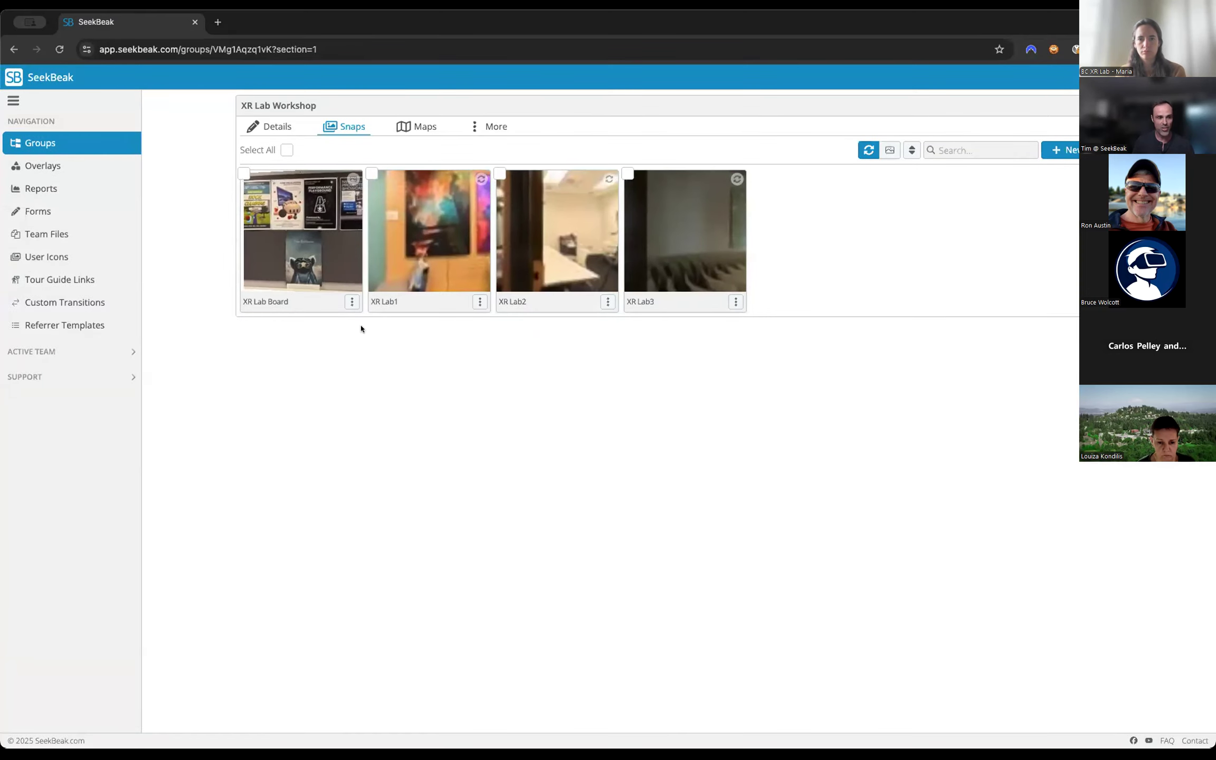
click(1197, 77)
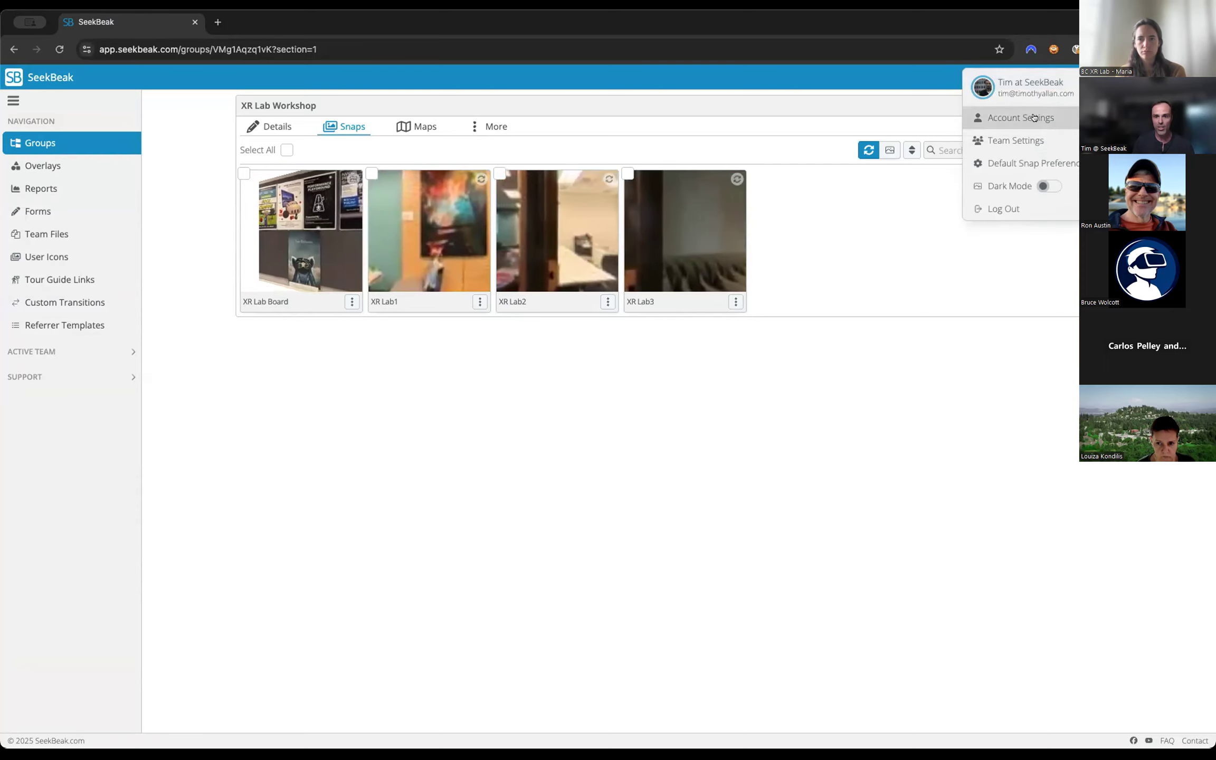
click(1020, 137)
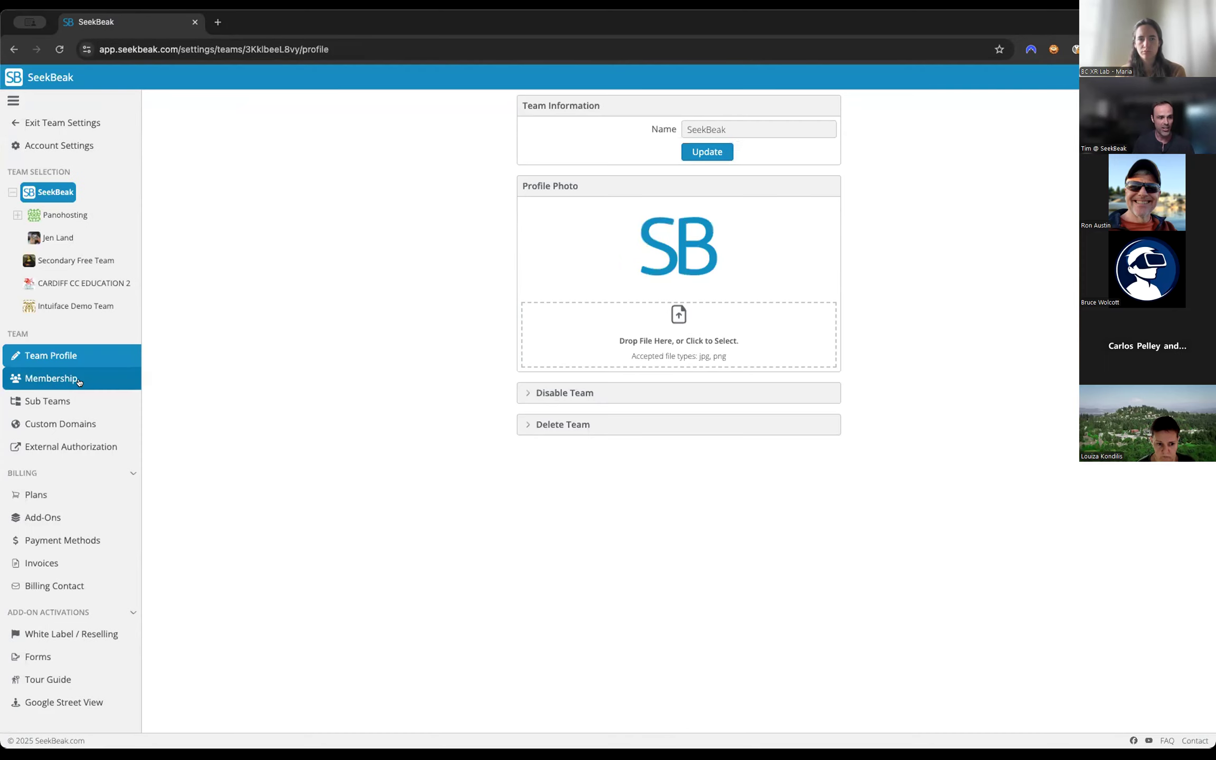
click(84, 378)
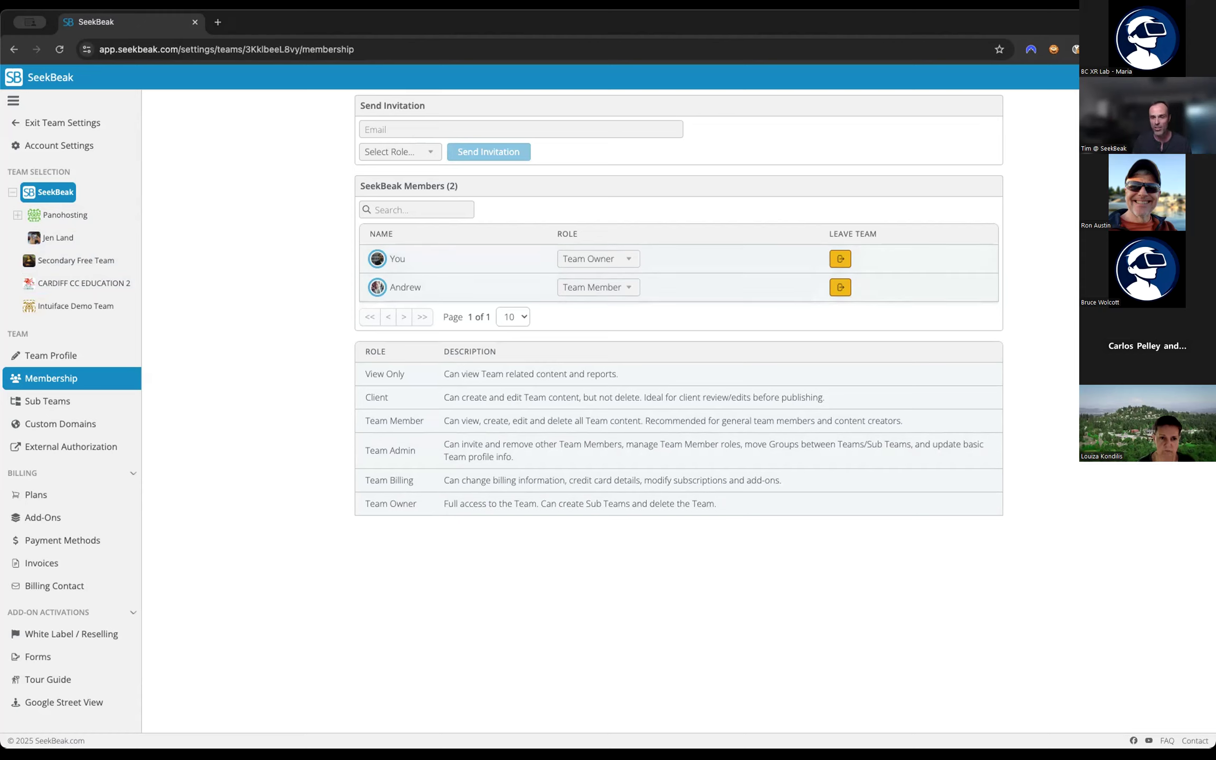
Return to the groups, search for "xr", and open the XR Lab1 snap in the XR Lab Workshop group.
click(84, 124)
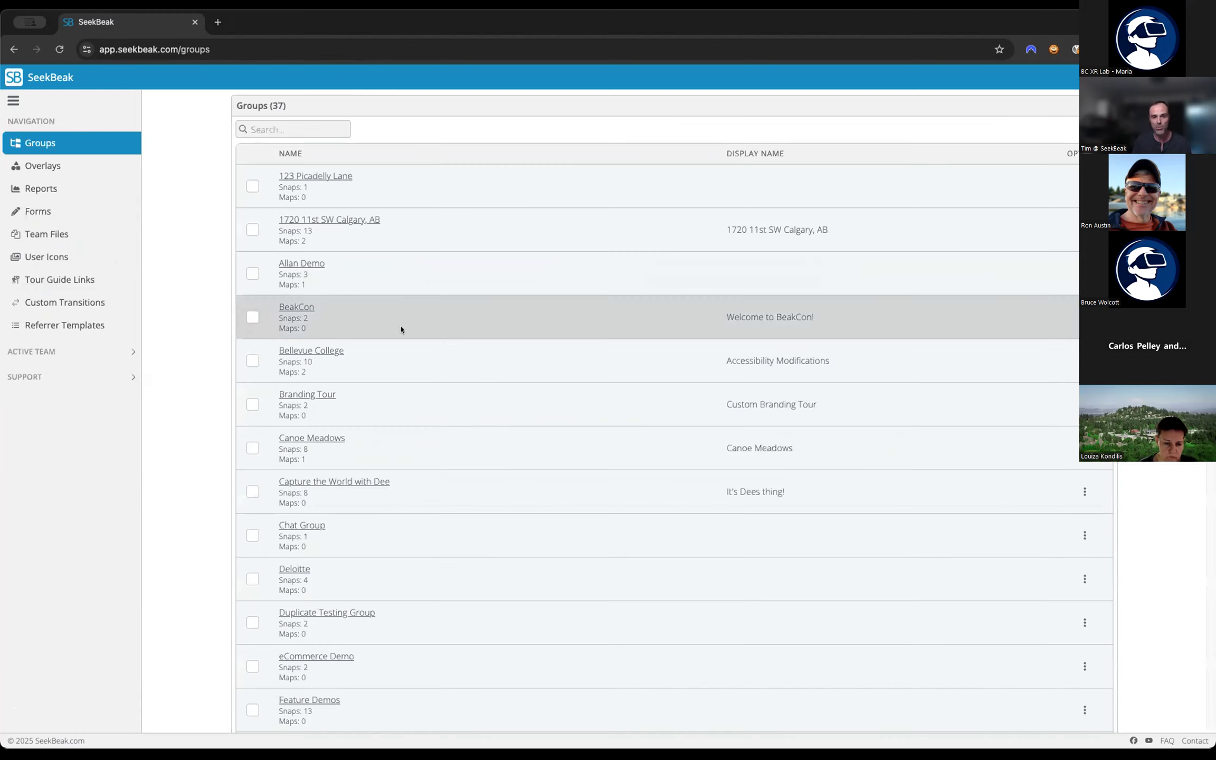
click(290, 122)
text(xr)
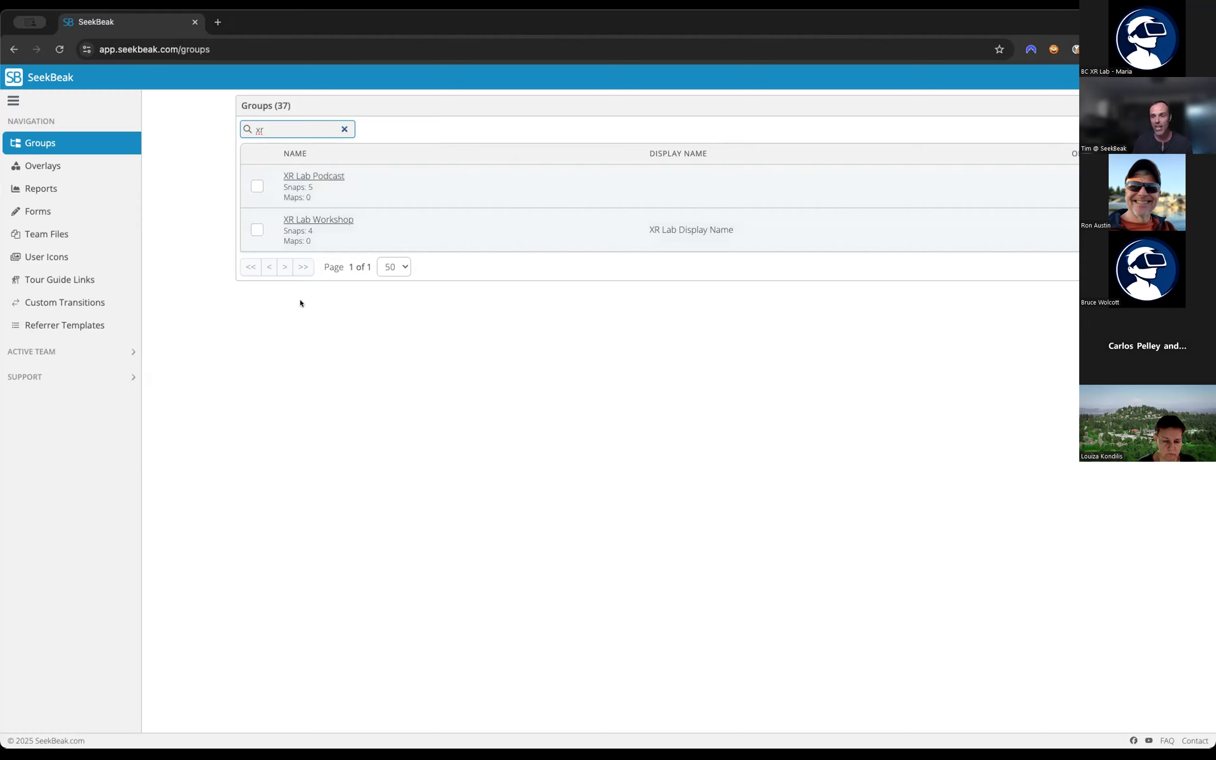
click(316, 219)
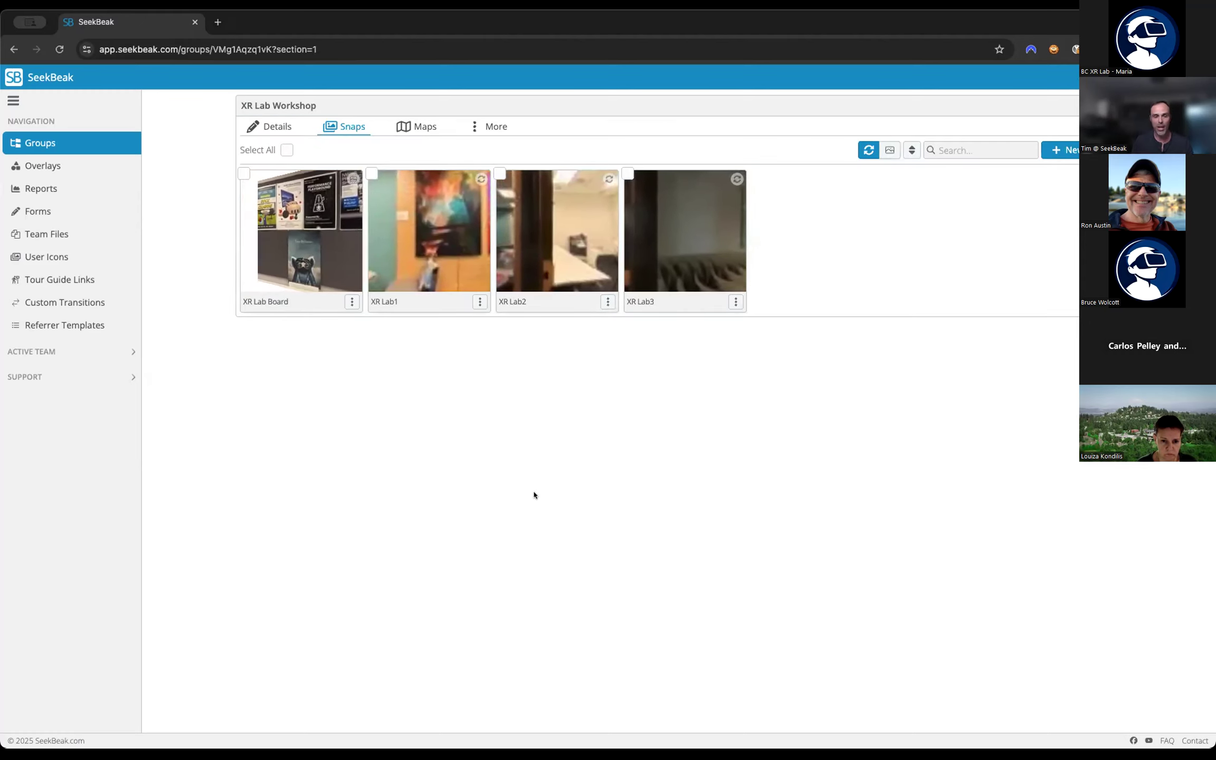
click(429, 220)
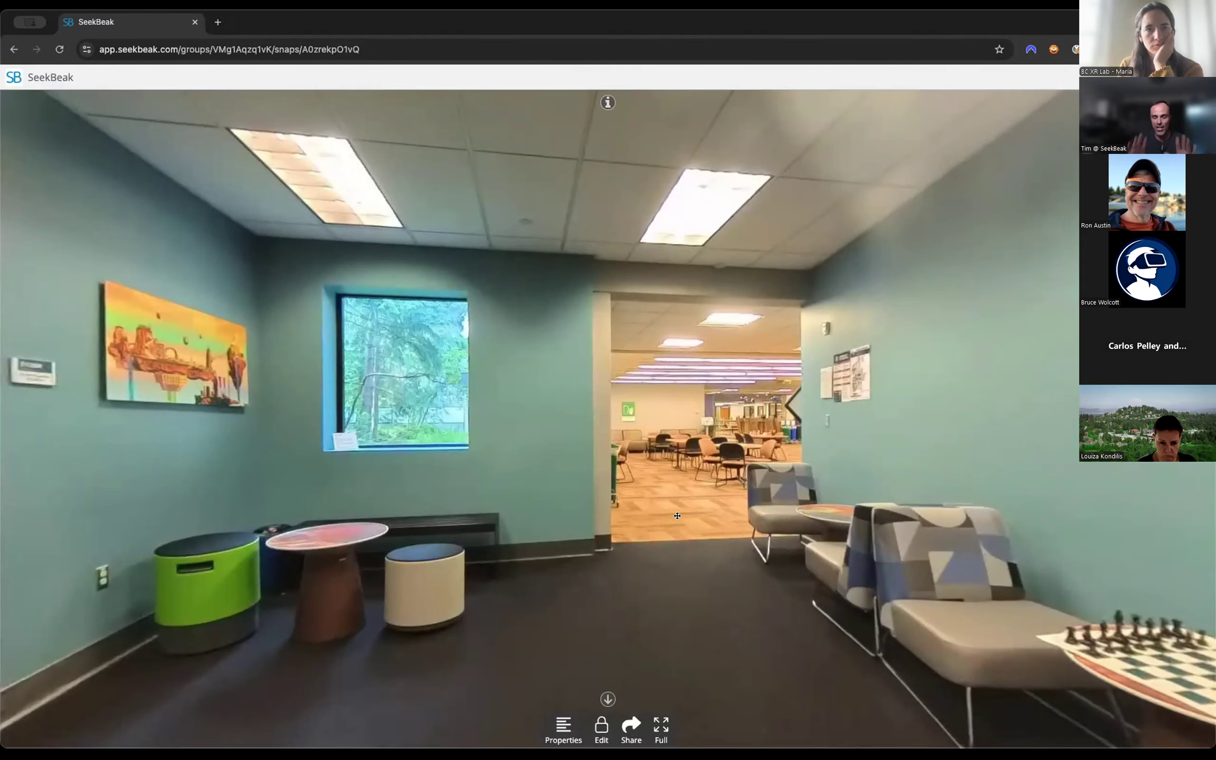
Set XR Lab1's start view position to face the desk and poster board, and save the snap properties.
mouse_move(1066, 514)
mouse_down()
mouse_move(735, 483)
mouse_move(164, 499)
mouse_up()
drag(1018, 520, 720, 504)
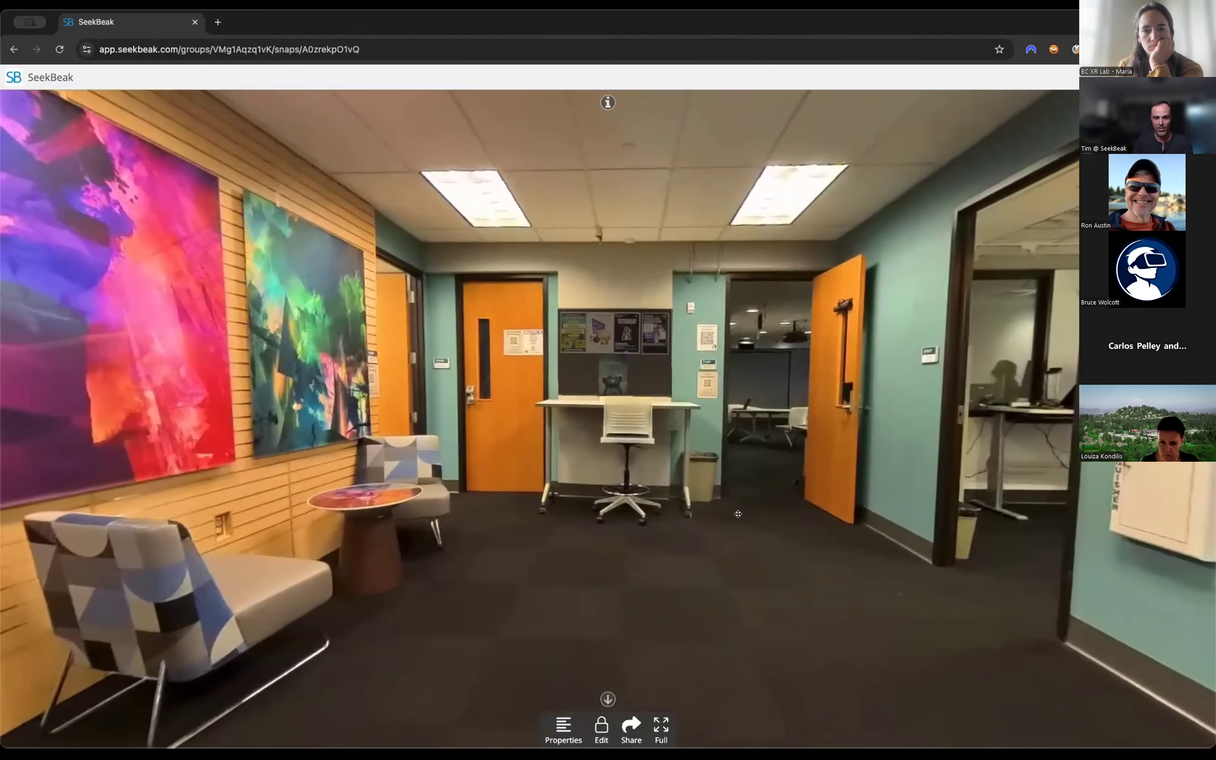
click(564, 725)
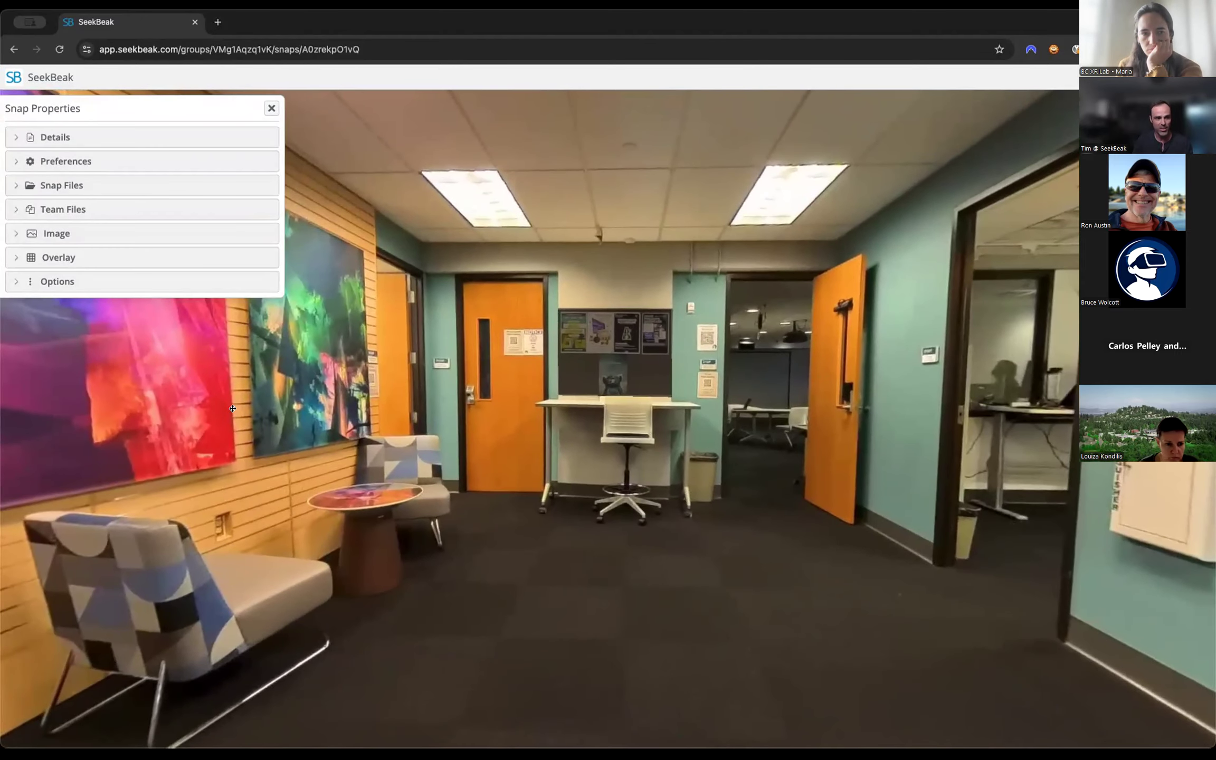
click(113, 138)
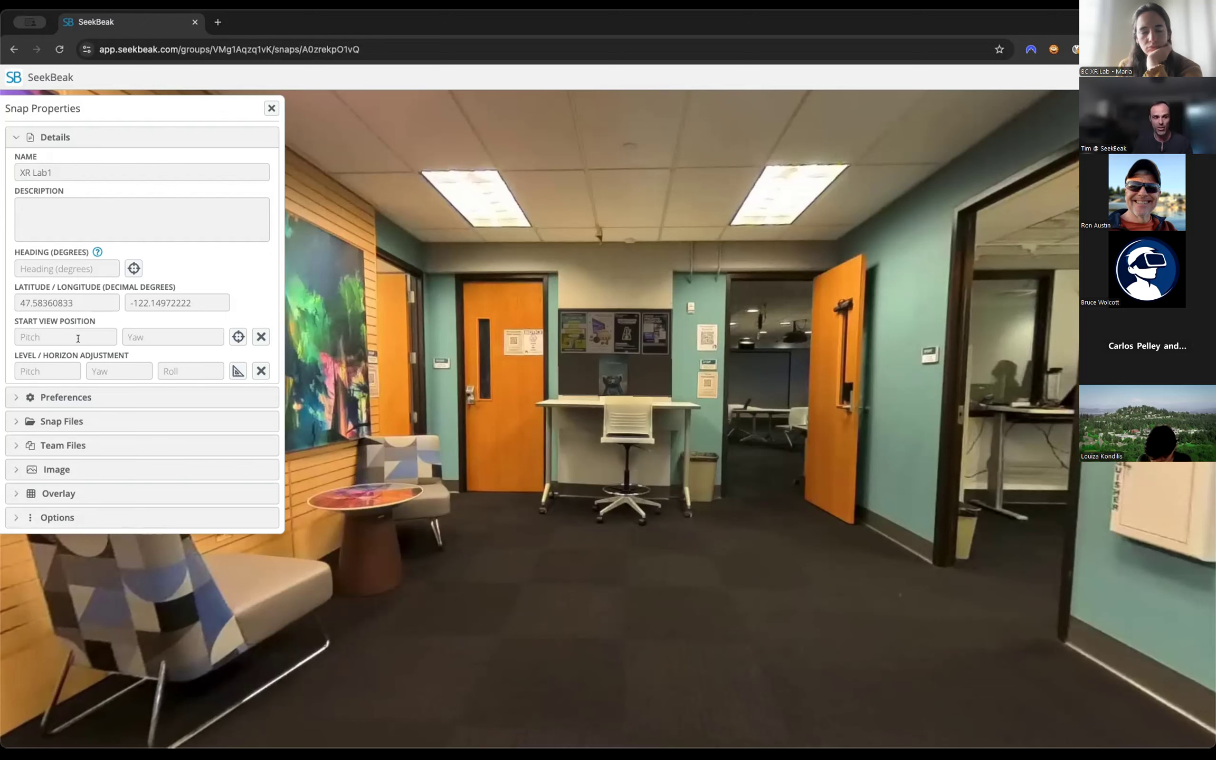
click(236, 336)
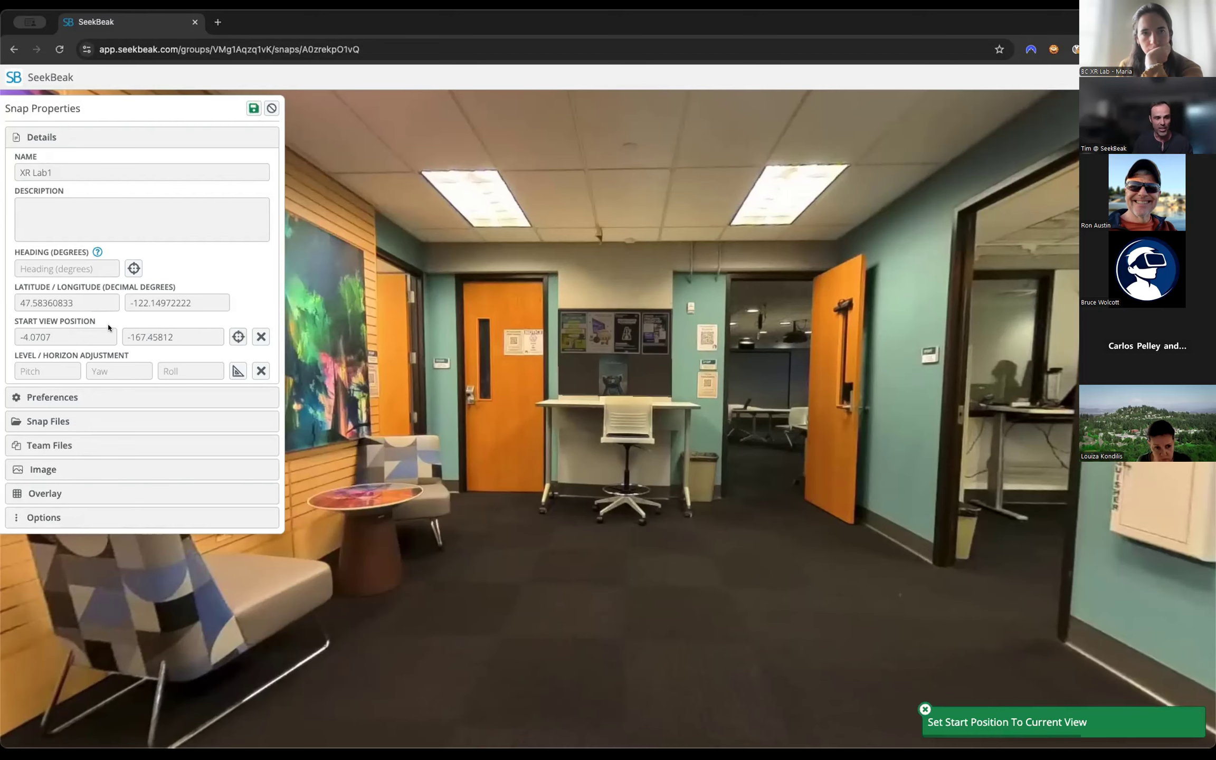
click(252, 109)
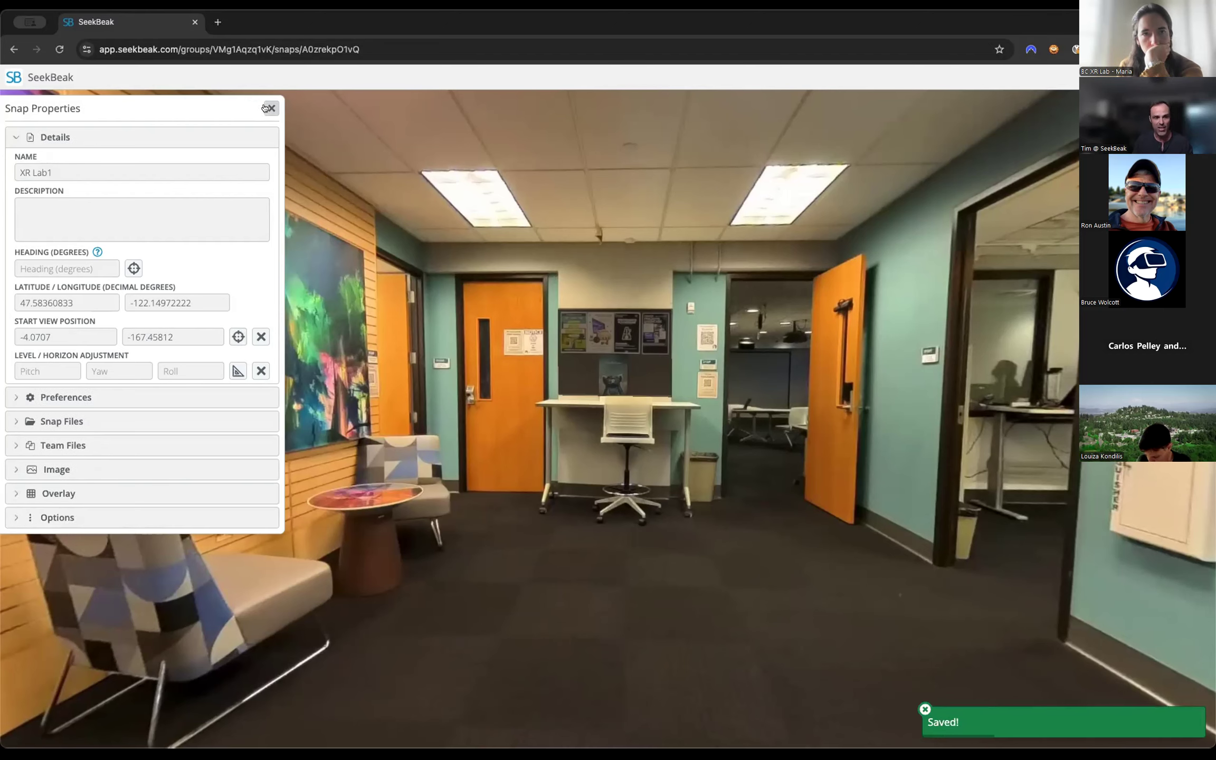
click(268, 107)
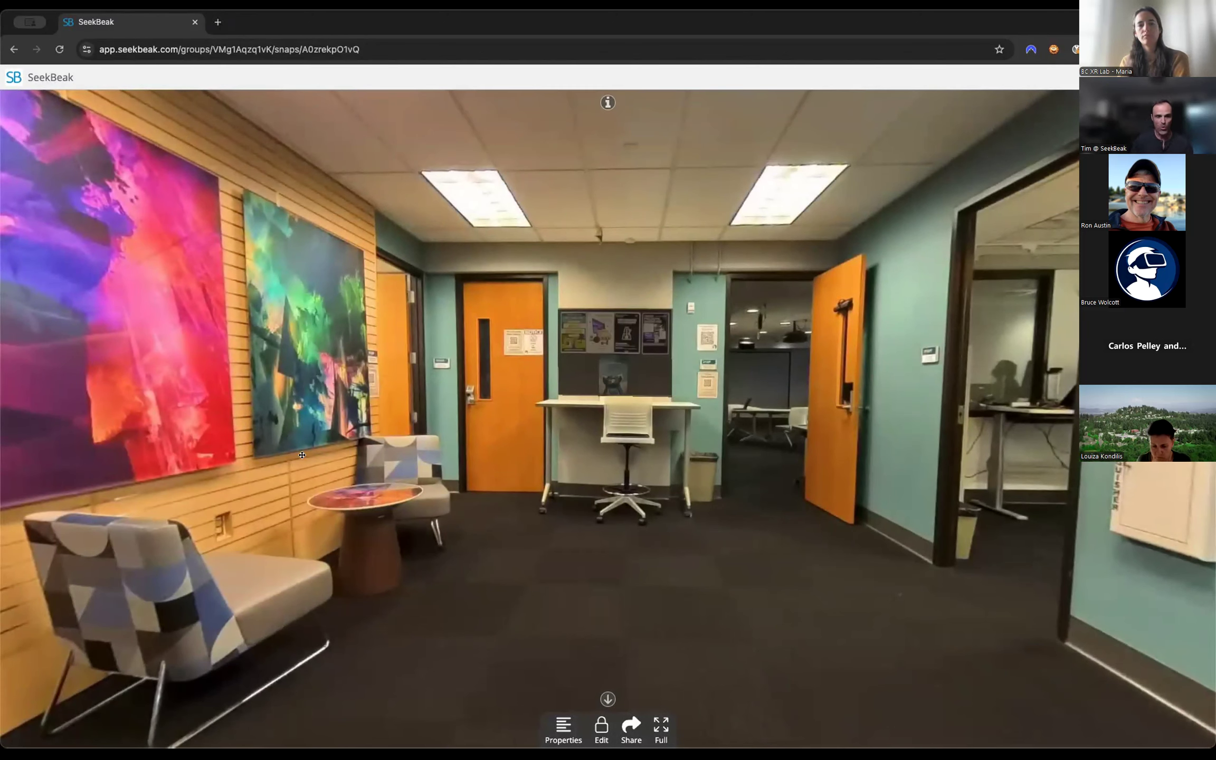
Open the poster board's Board Hotspot for editing and change its type to Jump to Snap.
drag(648, 541, 713, 564)
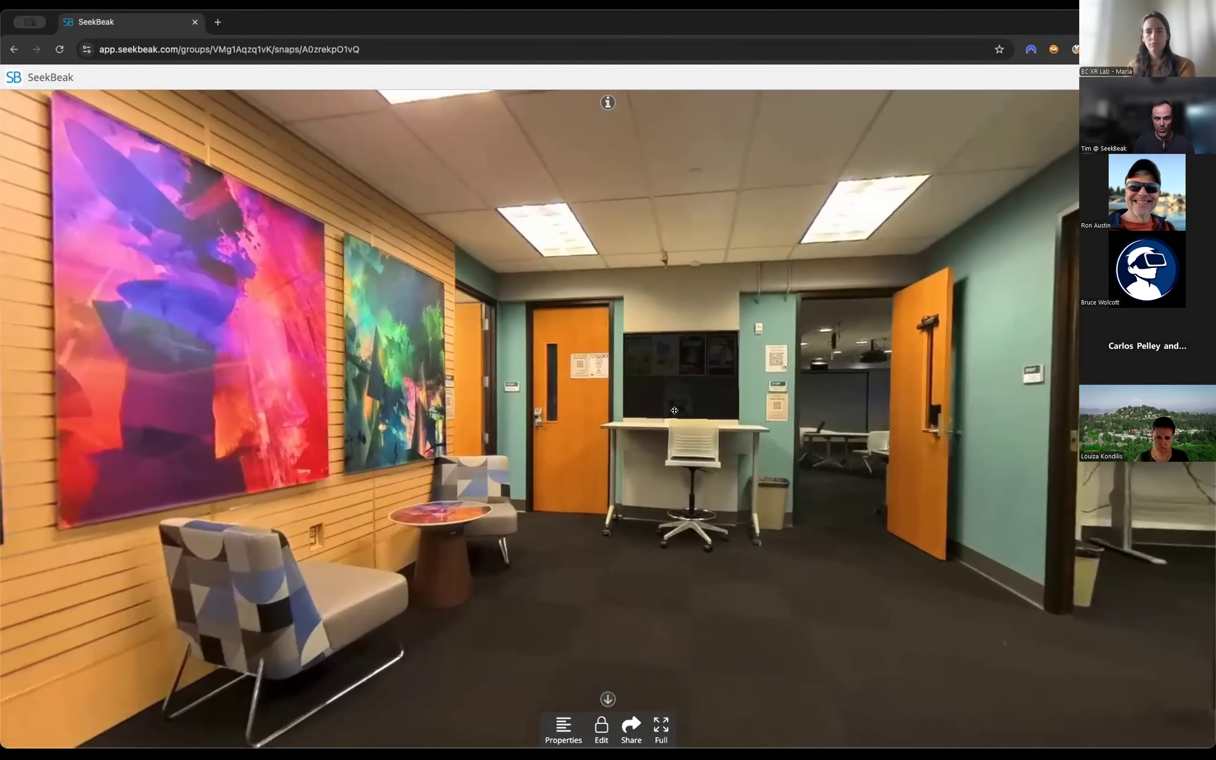
click(690, 367)
click(705, 373)
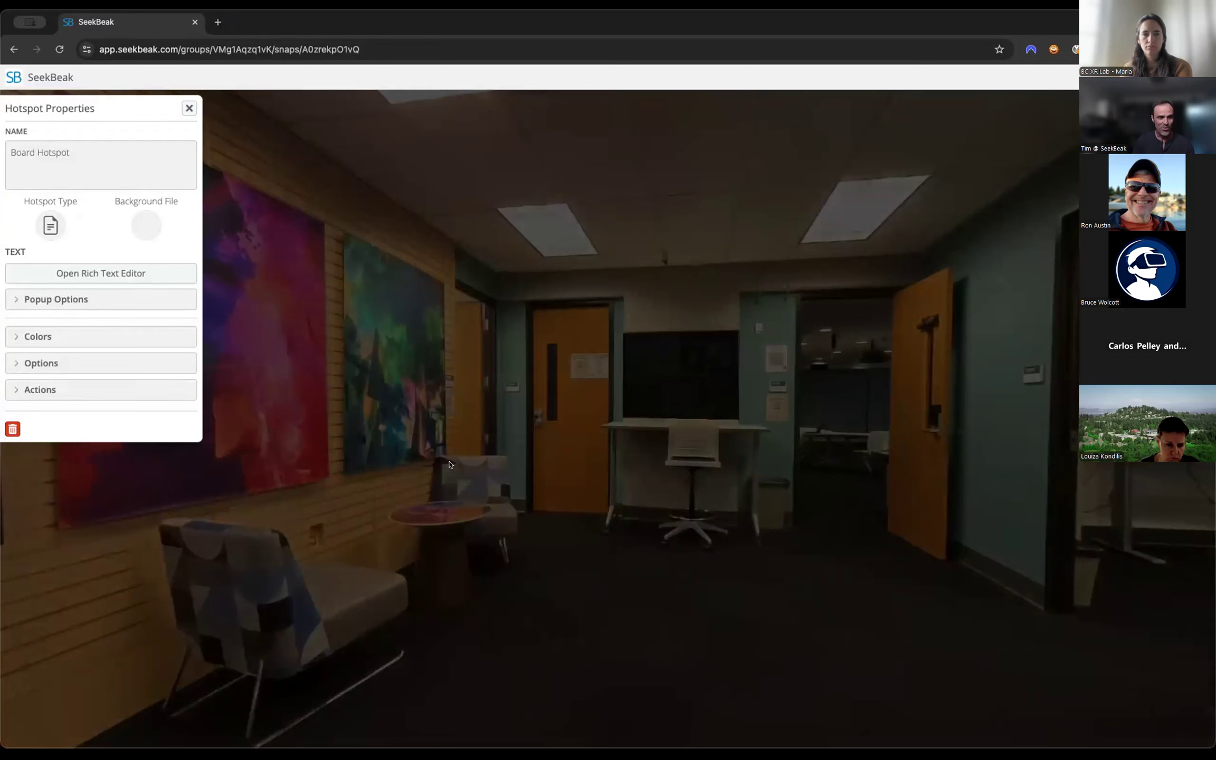
click(48, 224)
click(140, 254)
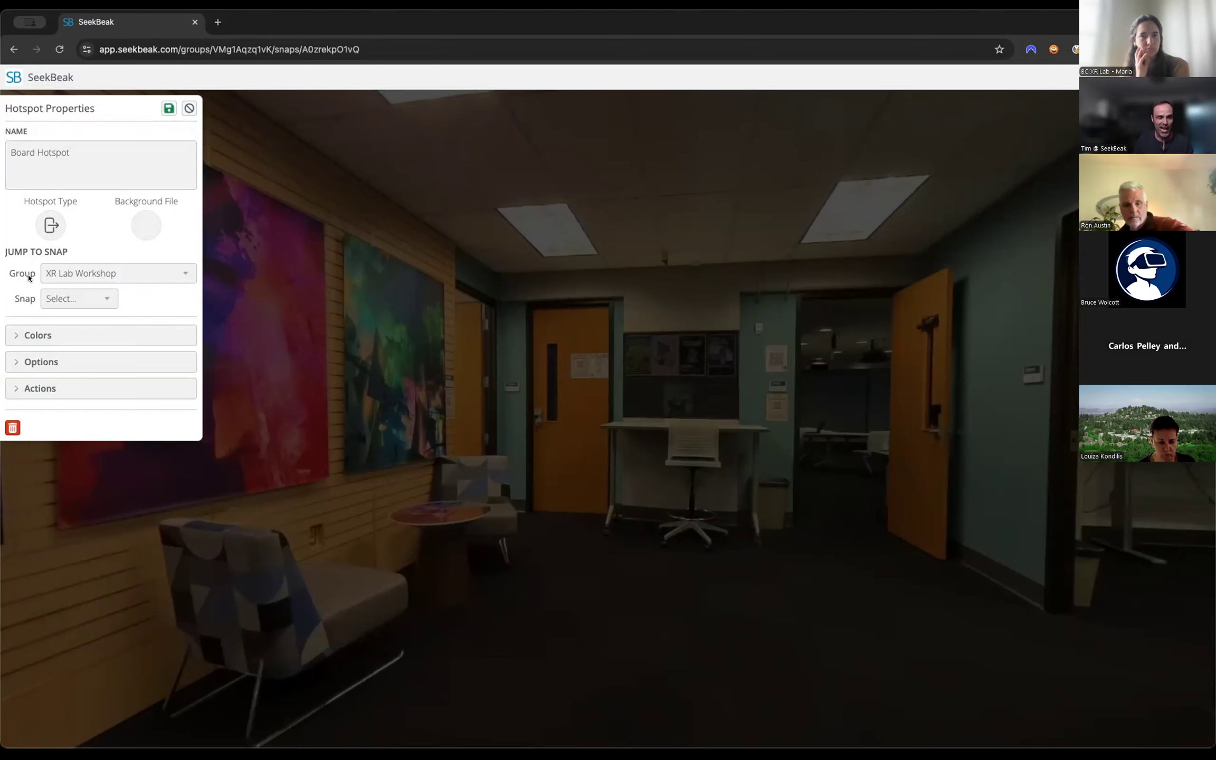
Keep XR Lab Workshop as the jump group and choose XR Lab Board as the target snap.
click(92, 270)
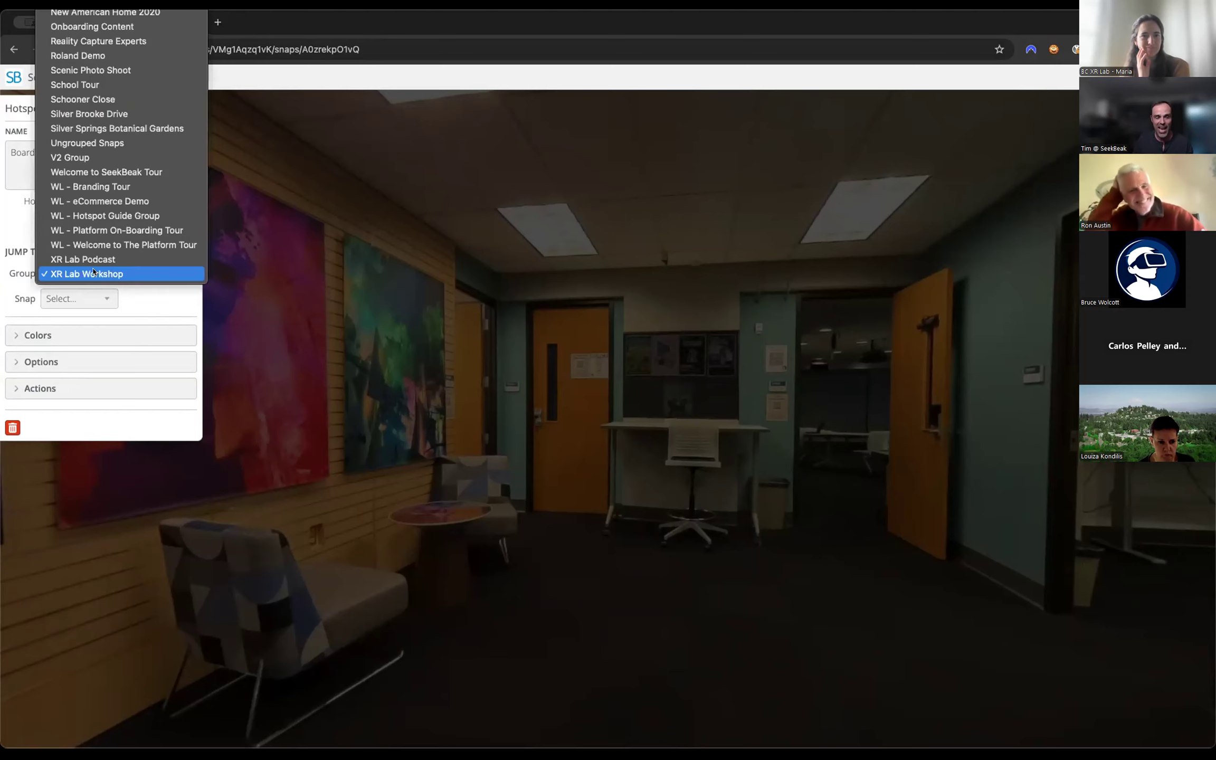
click(17, 239)
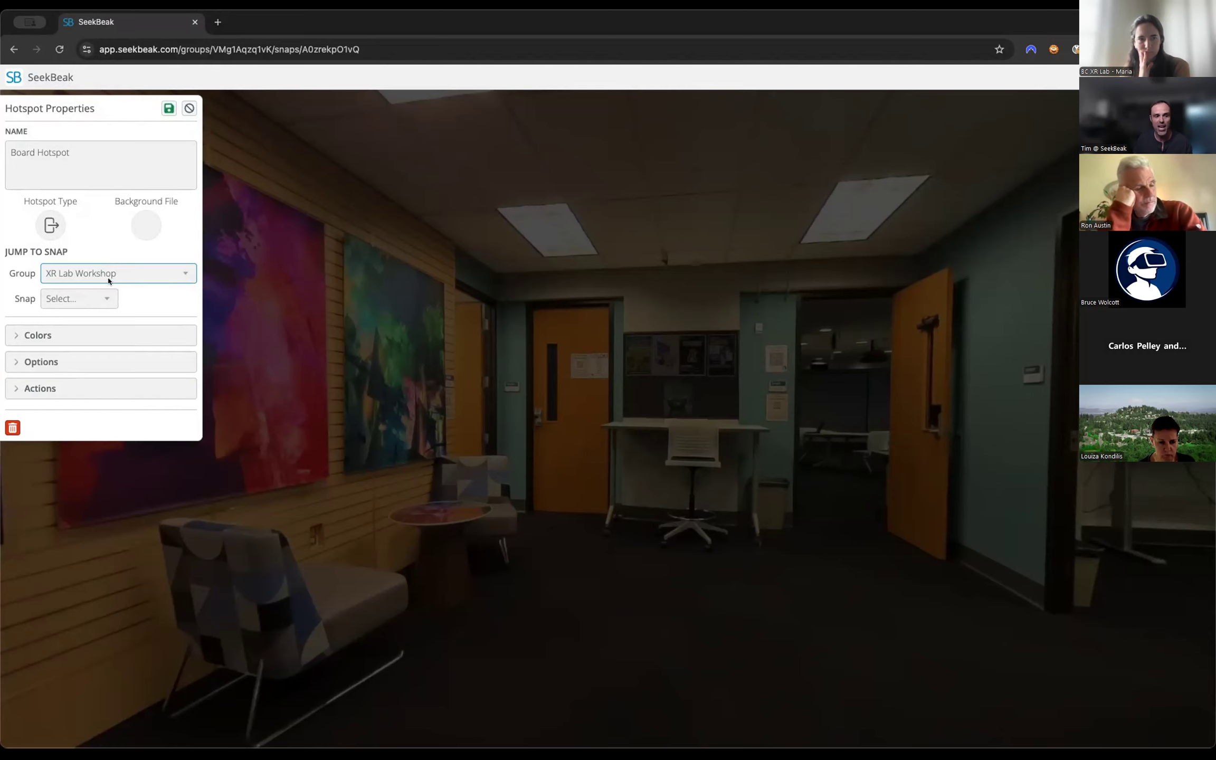
click(78, 299)
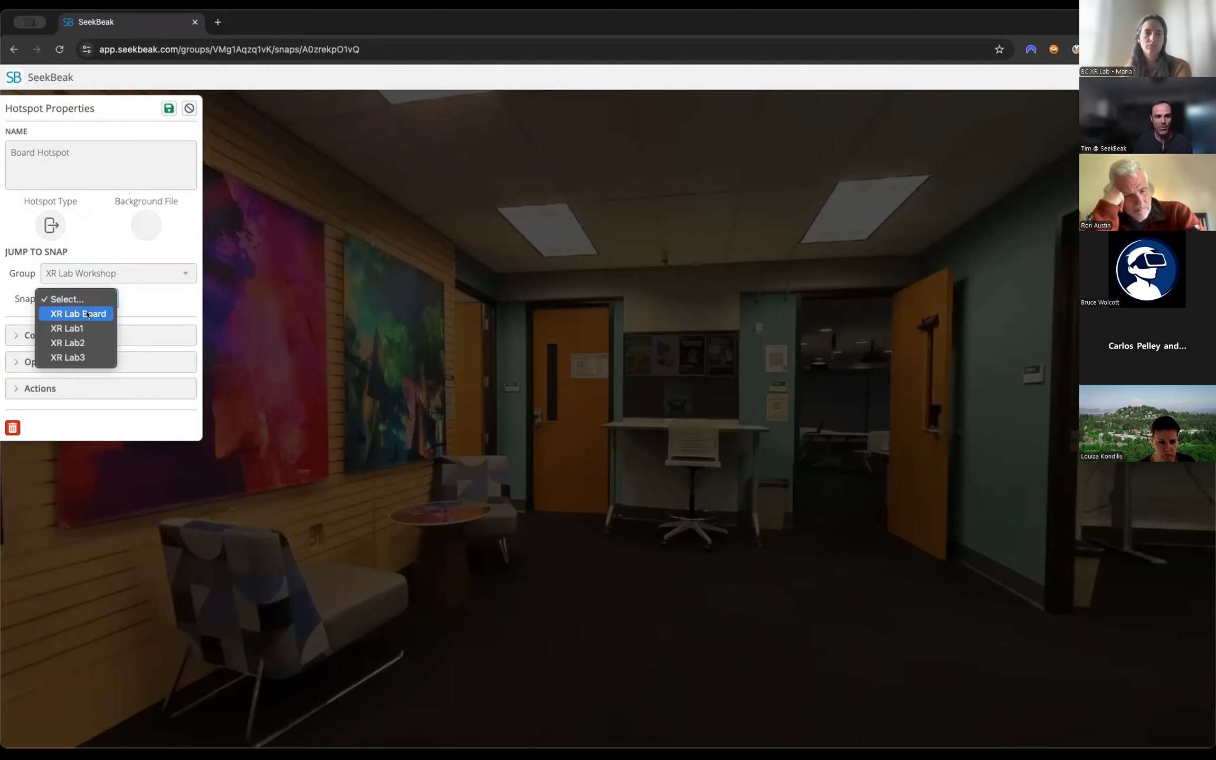
key(Escape)
click(87, 312)
click(87, 313)
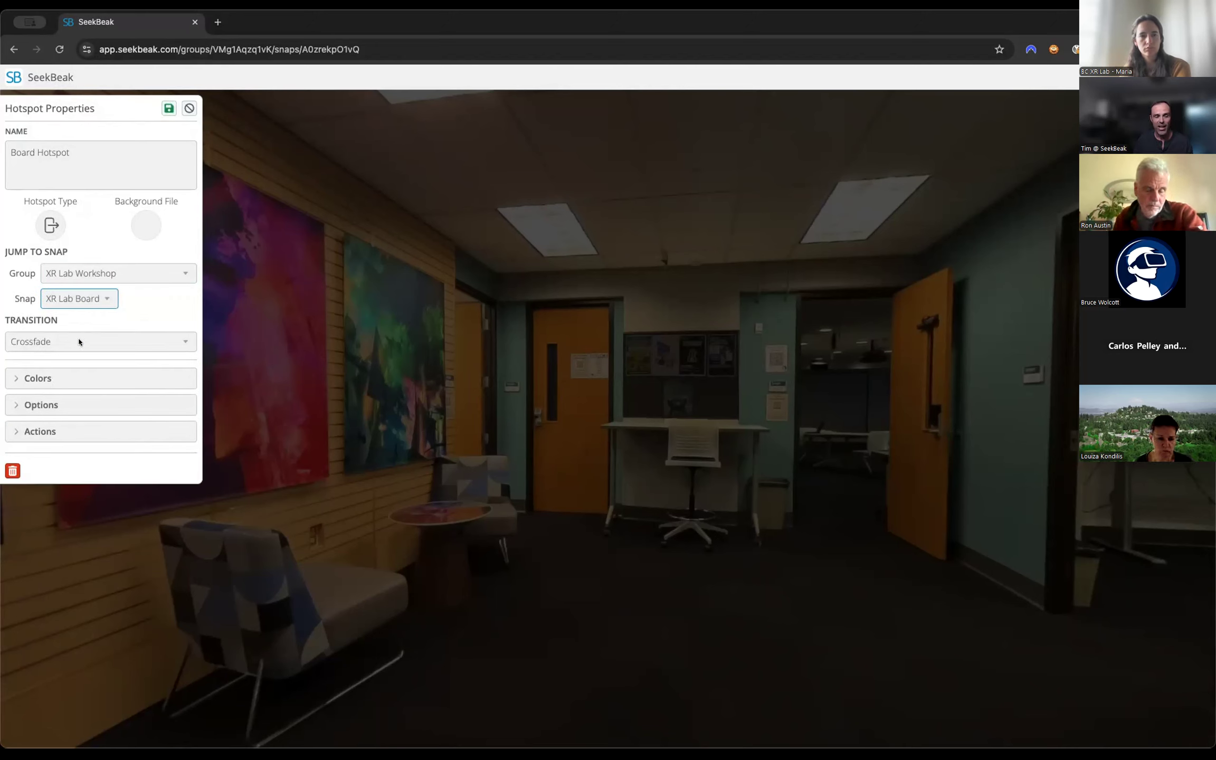
Set the jump transition to Crossfade Zoom, save Board Hotspot, and return the snap to viewing mode.
click(79, 342)
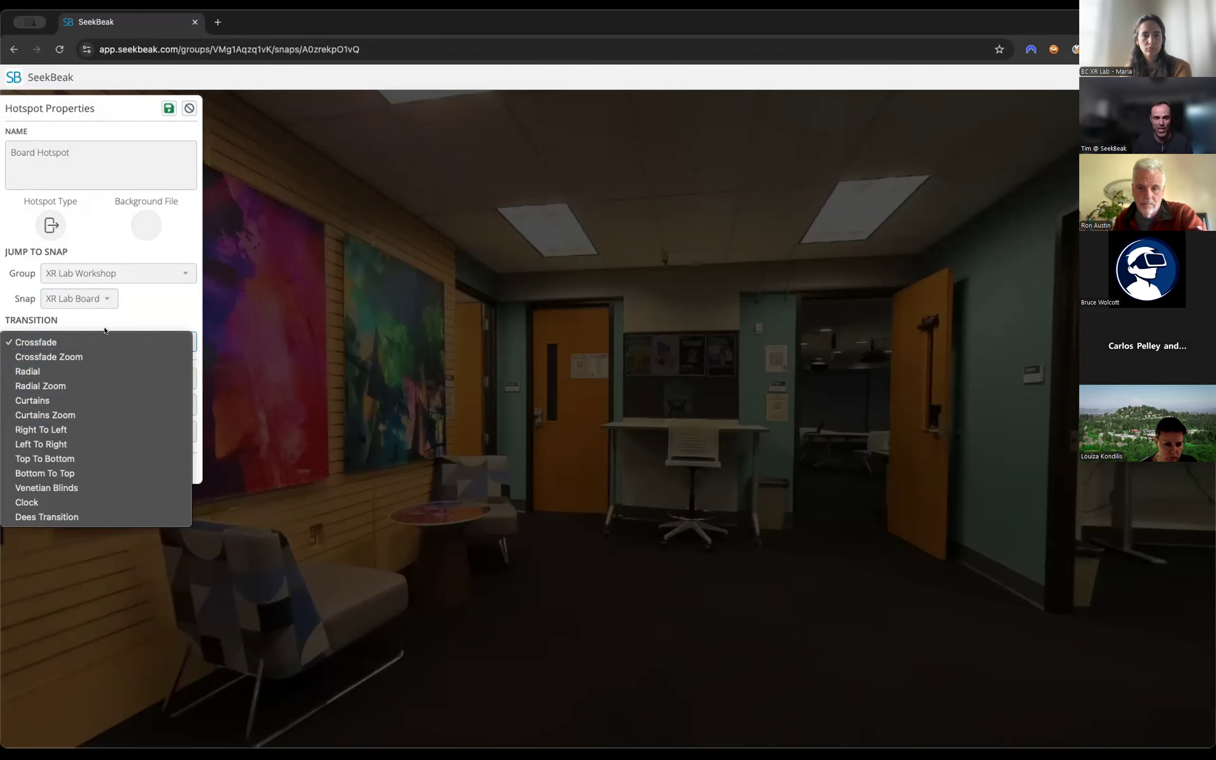
click(96, 357)
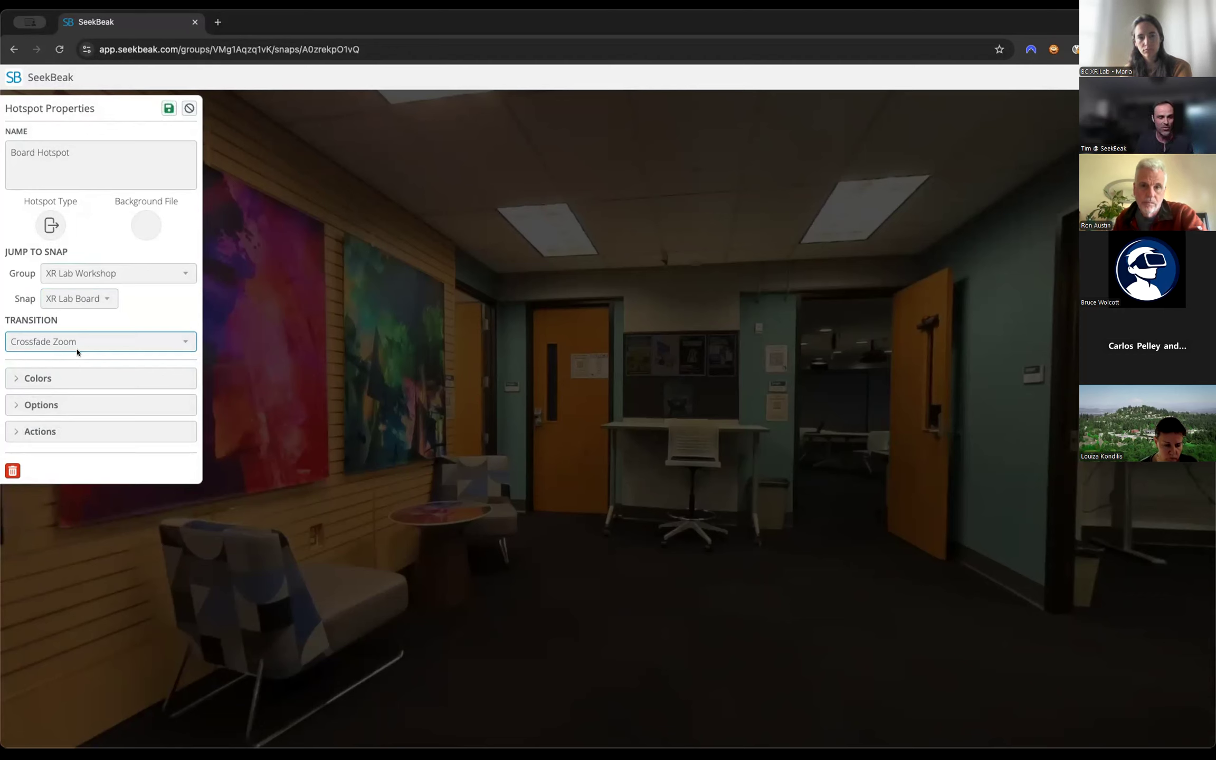
click(167, 109)
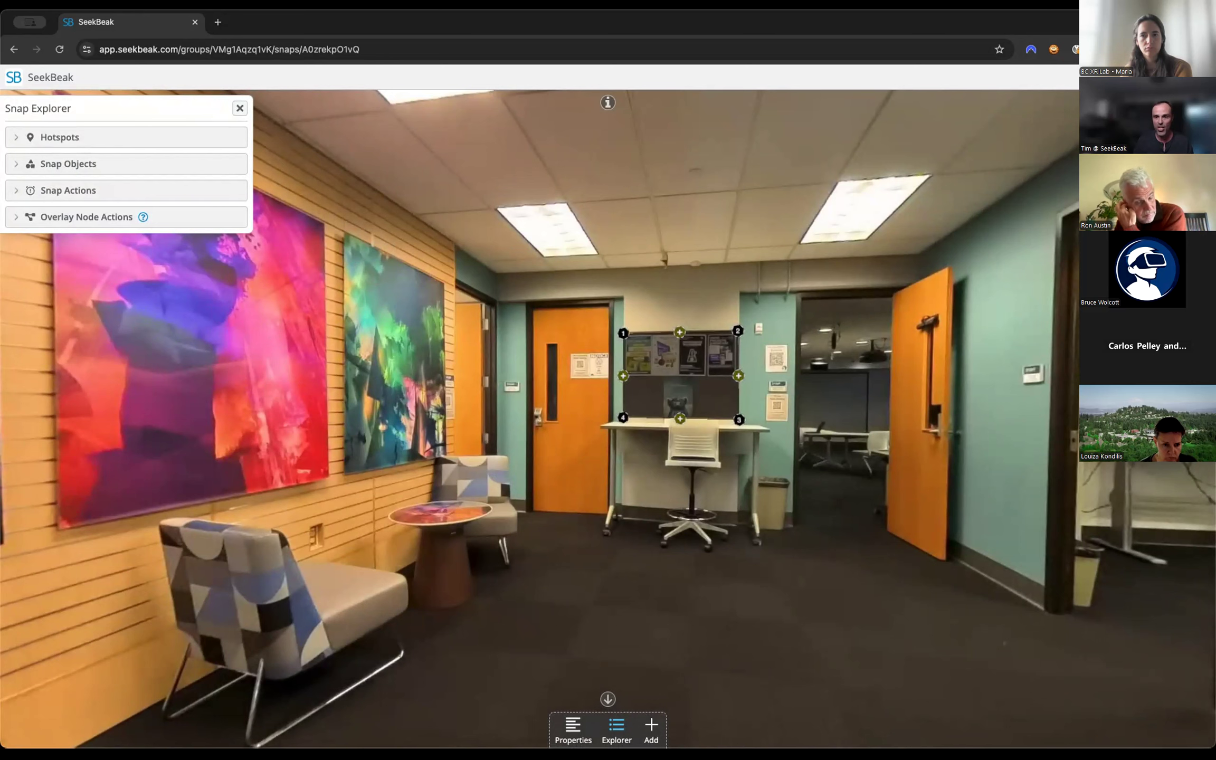
key(super+s)
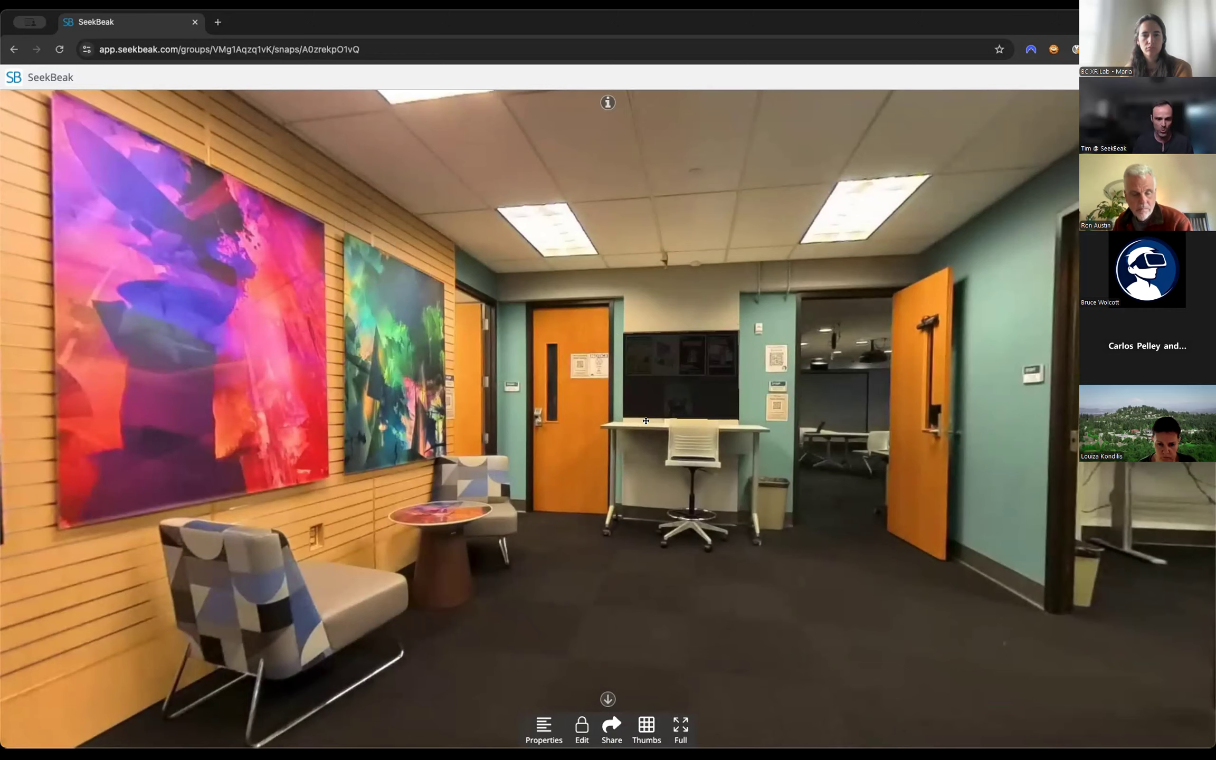
Test the poster board hotspot's jump to the XR Lab Board snap, and go back to XR Lab1.
click(670, 397)
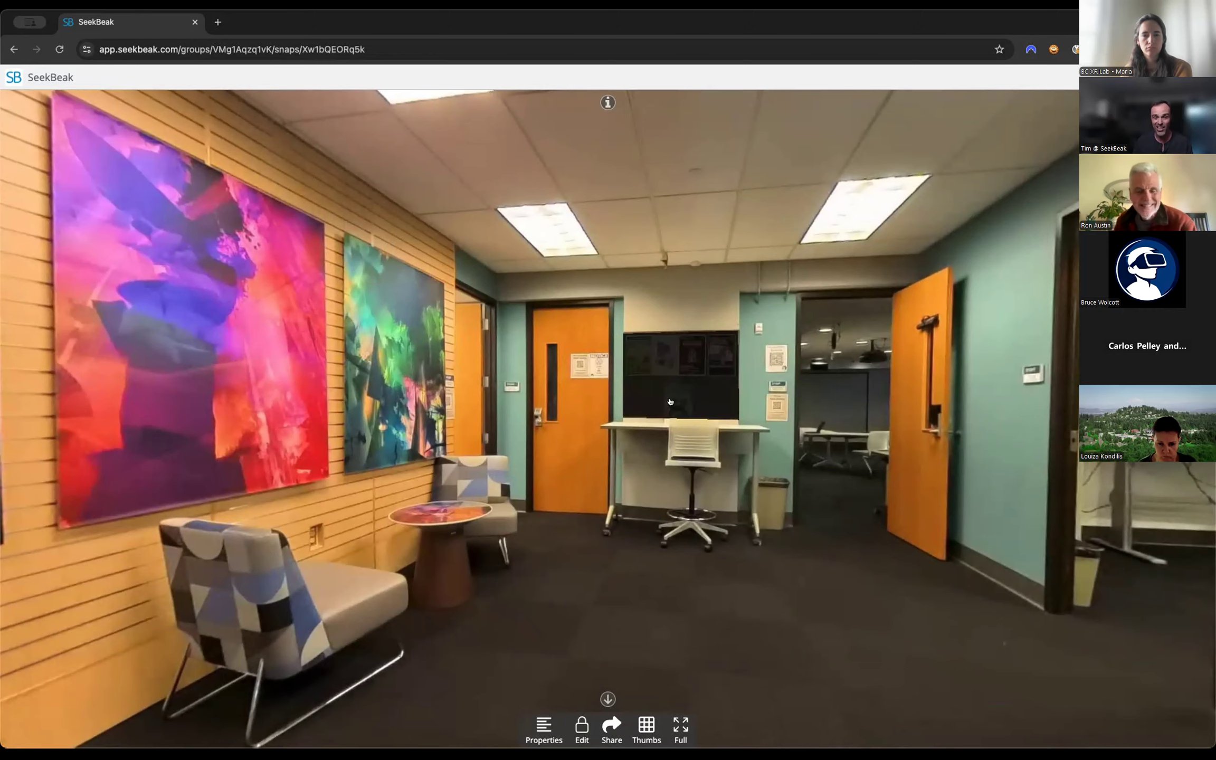
click(669, 401)
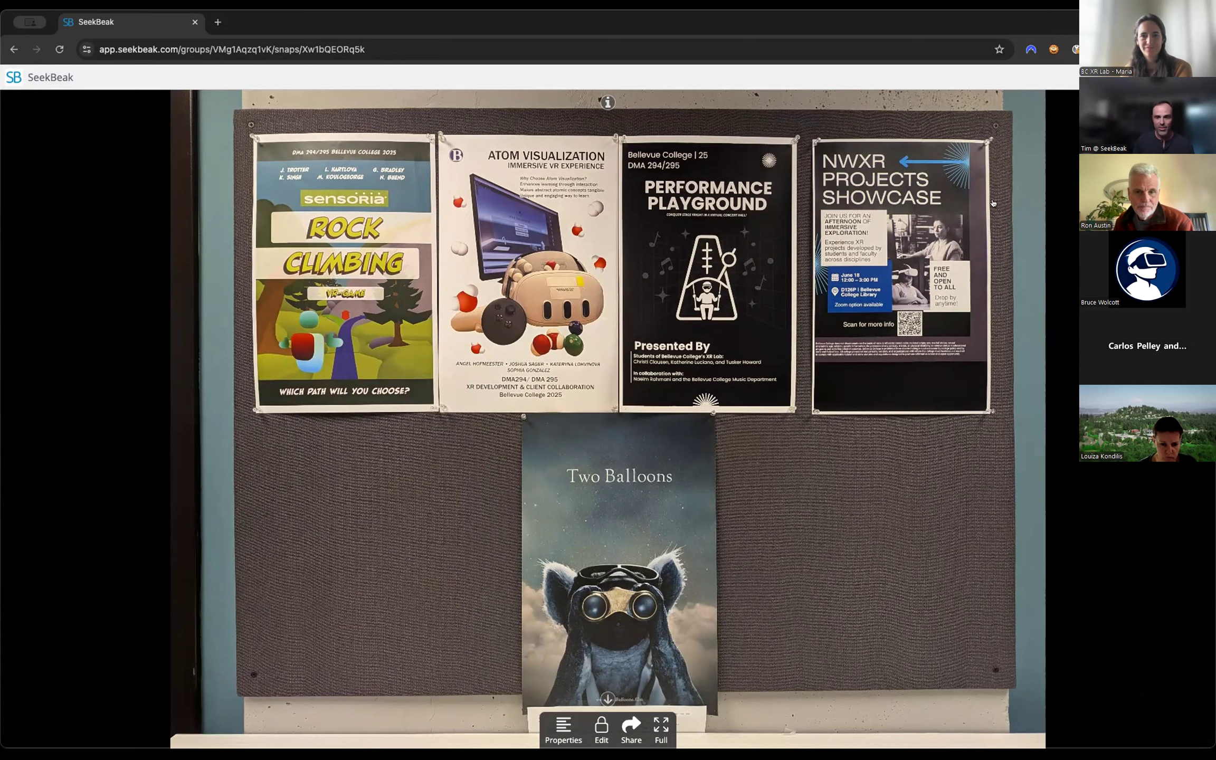
click(14, 49)
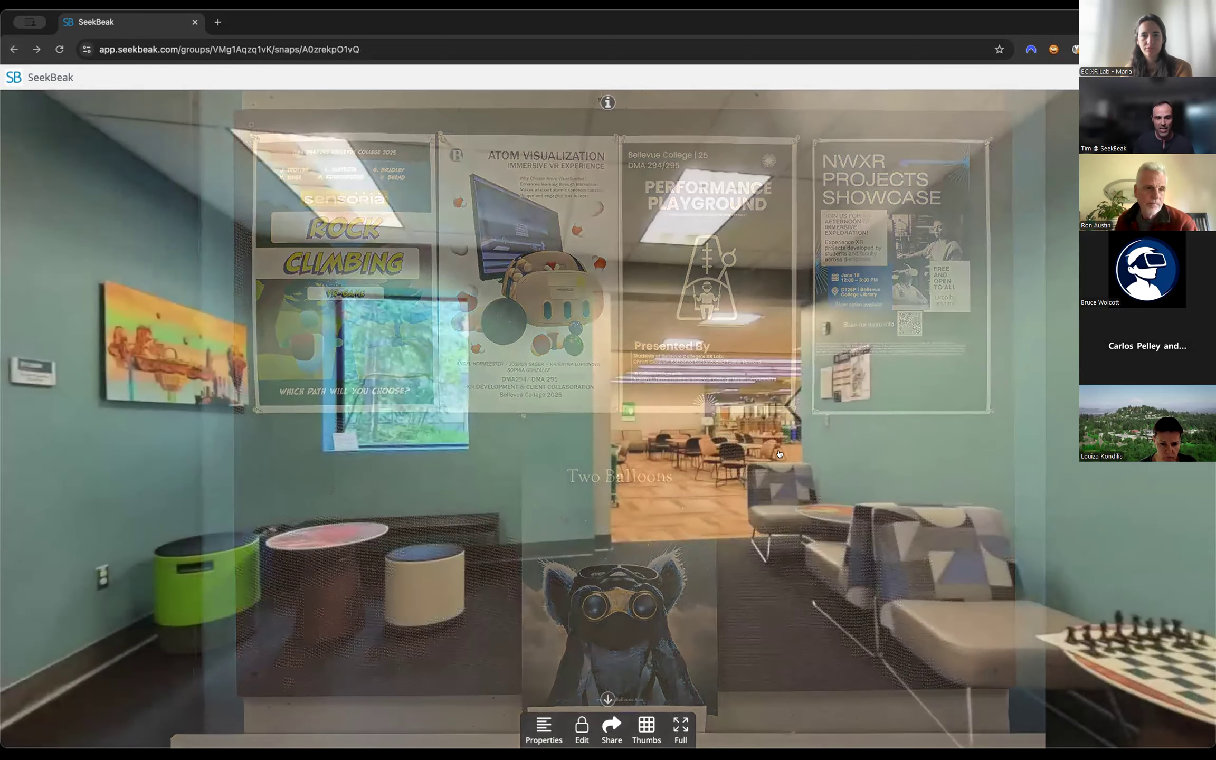
Reopen Board Hotspot for editing and set its background color to fully transparent, #00000000.
drag(1003, 633, 138, 623)
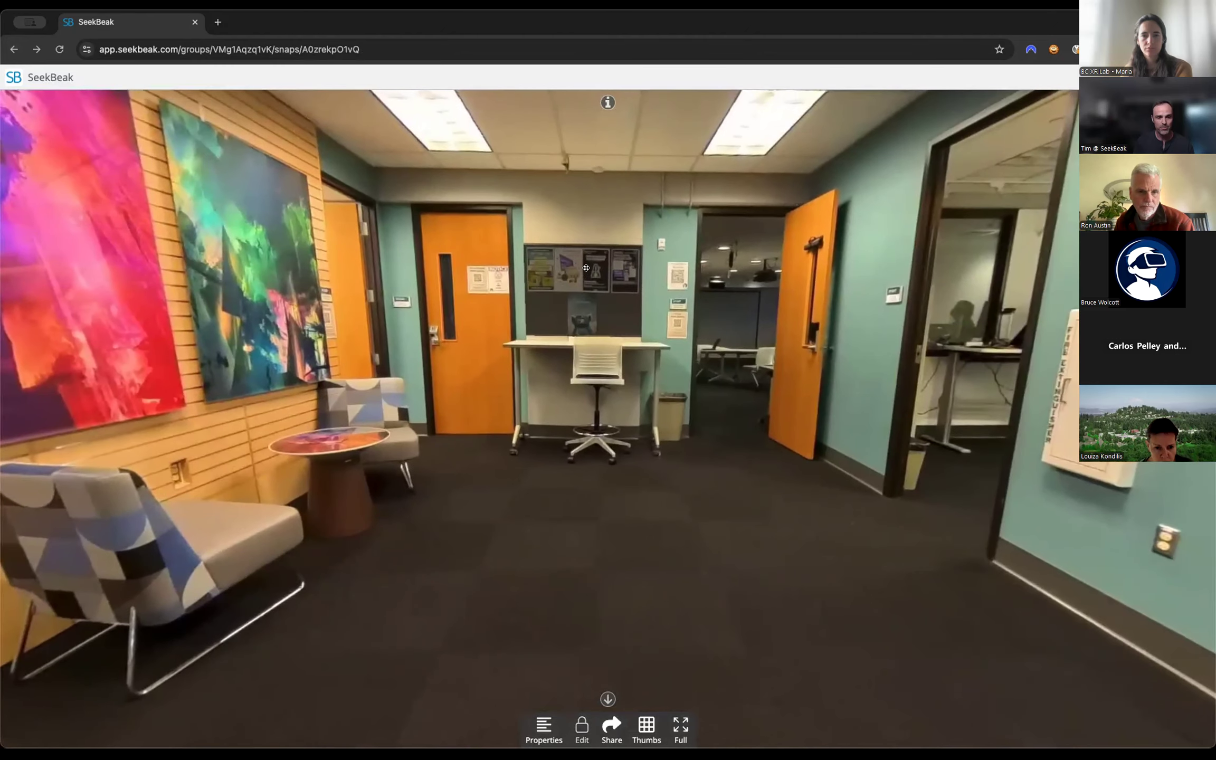
click(581, 726)
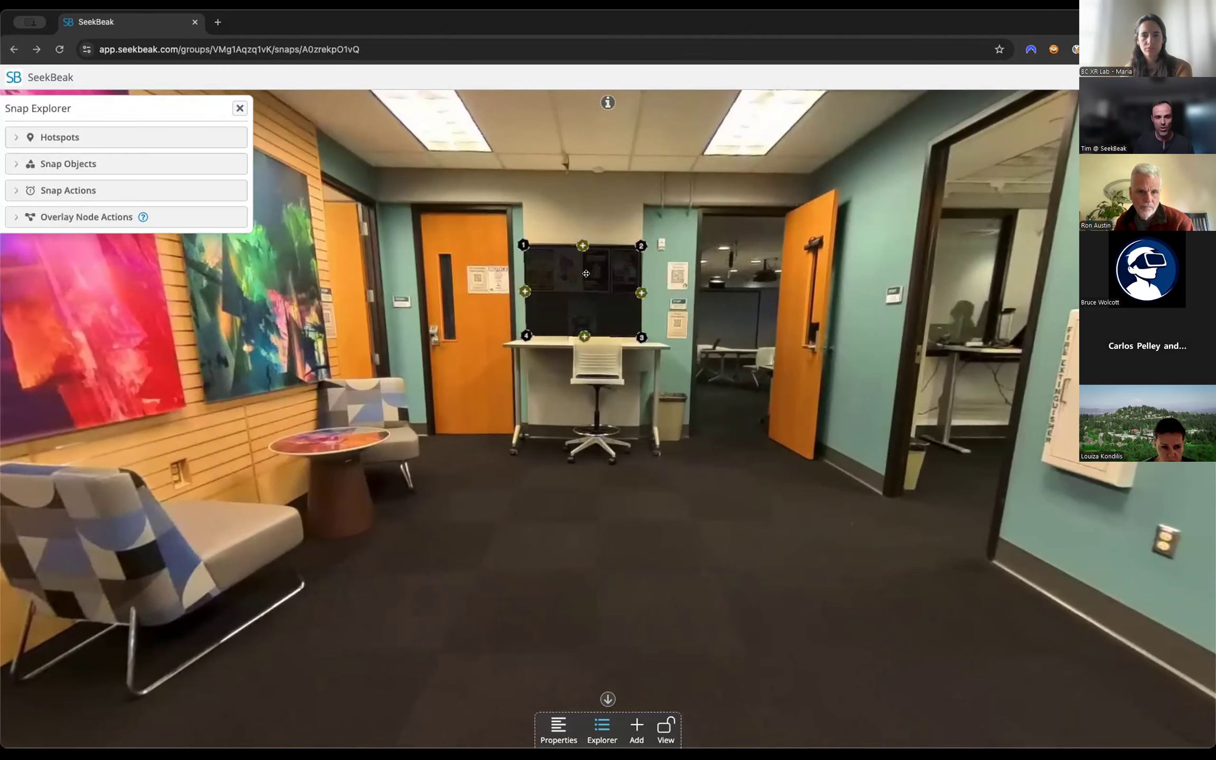
click(665, 727)
click(578, 727)
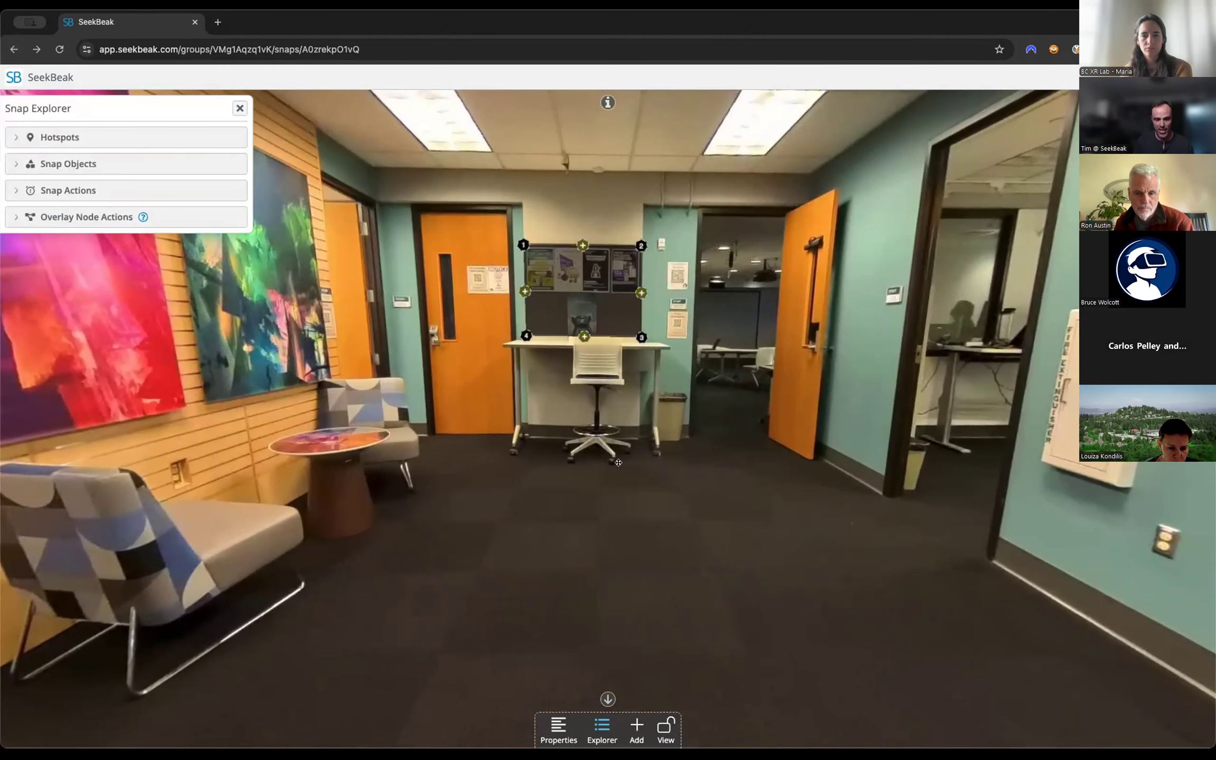
click(610, 289)
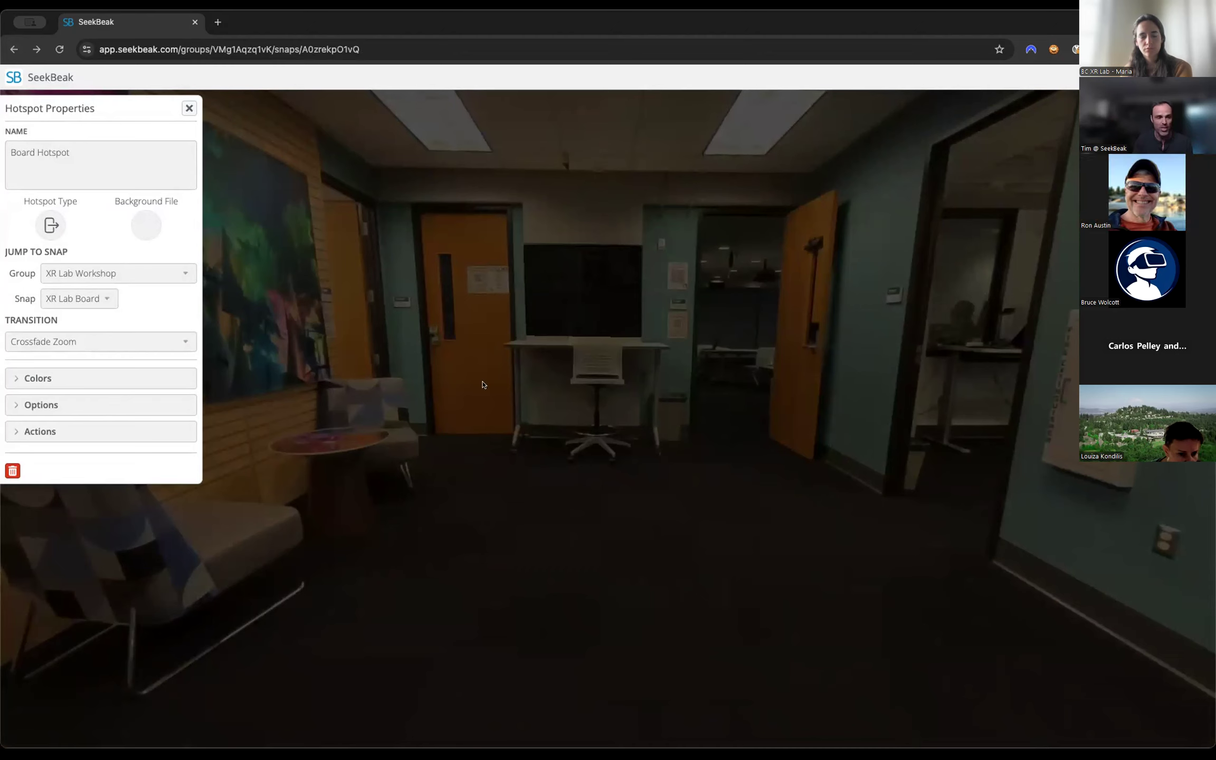
click(61, 376)
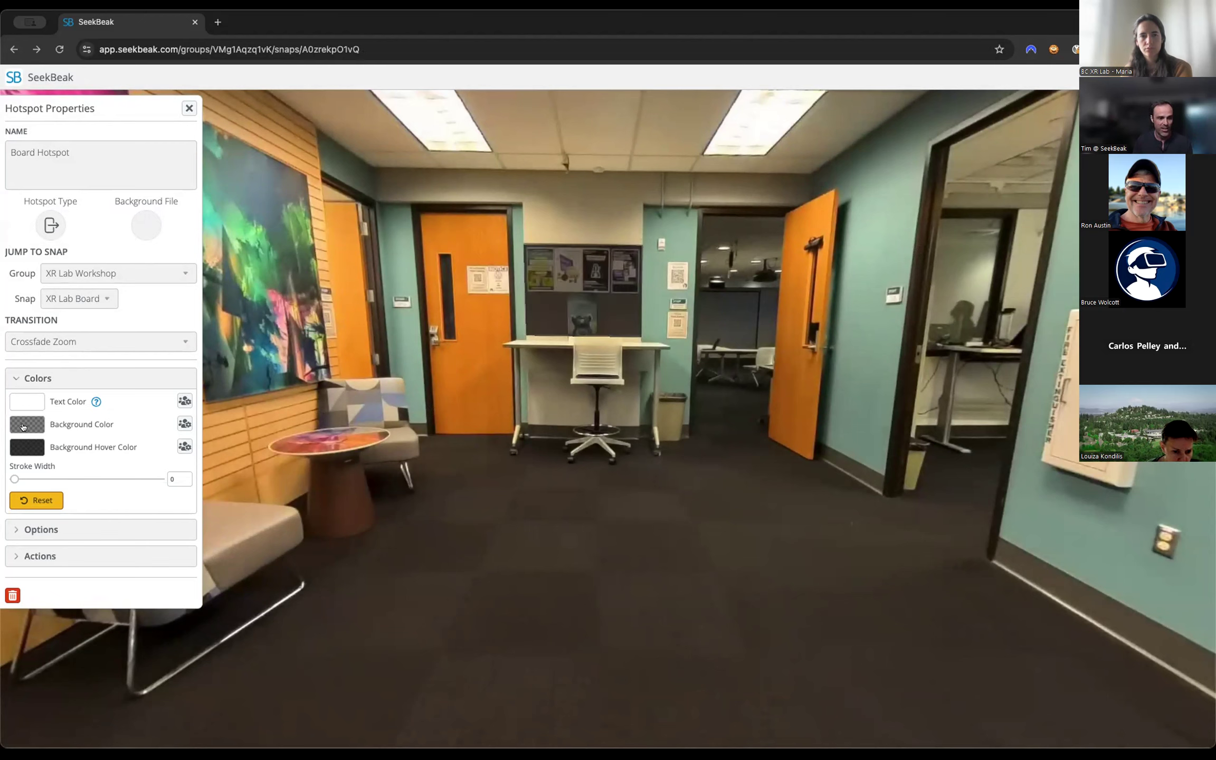
click(23, 426)
drag(170, 392, 170, 428)
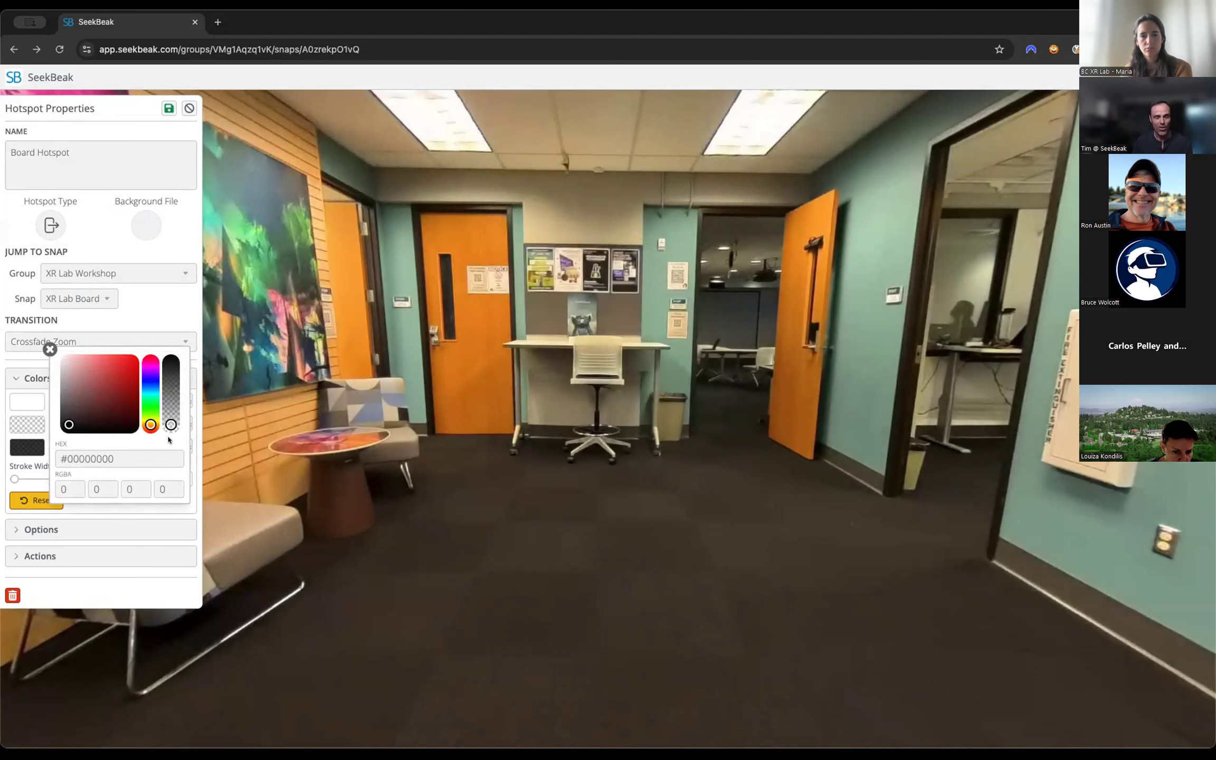
click(50, 350)
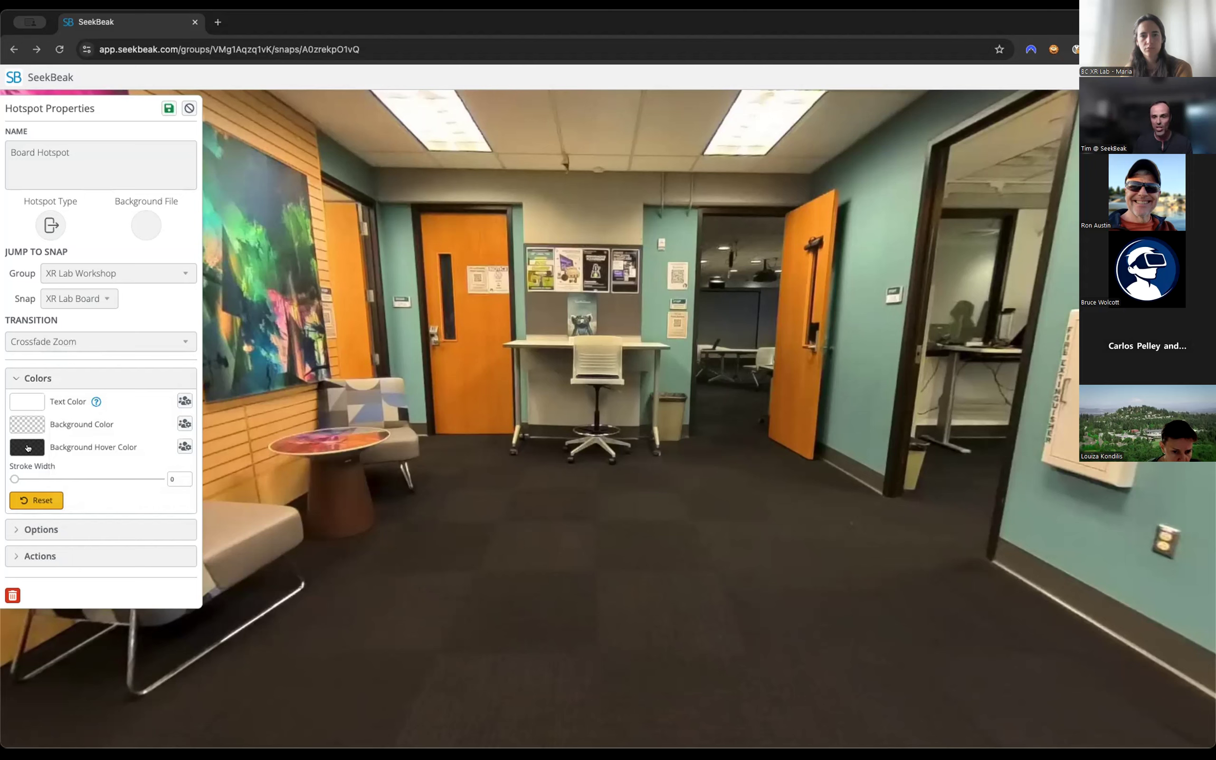
Set Board Hotspot's background hover color to a semi-transparent light blue, #a9e4fe7a.
click(28, 447)
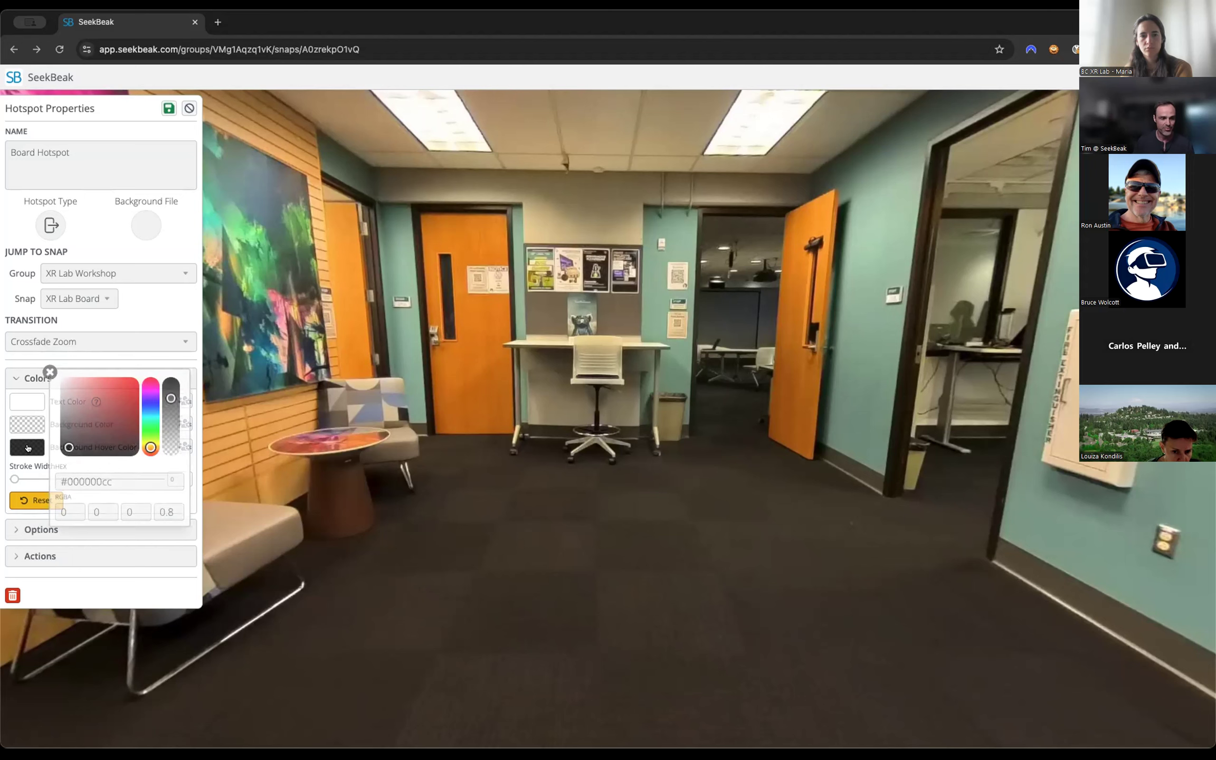
click(150, 413)
drag(106, 391, 89, 386)
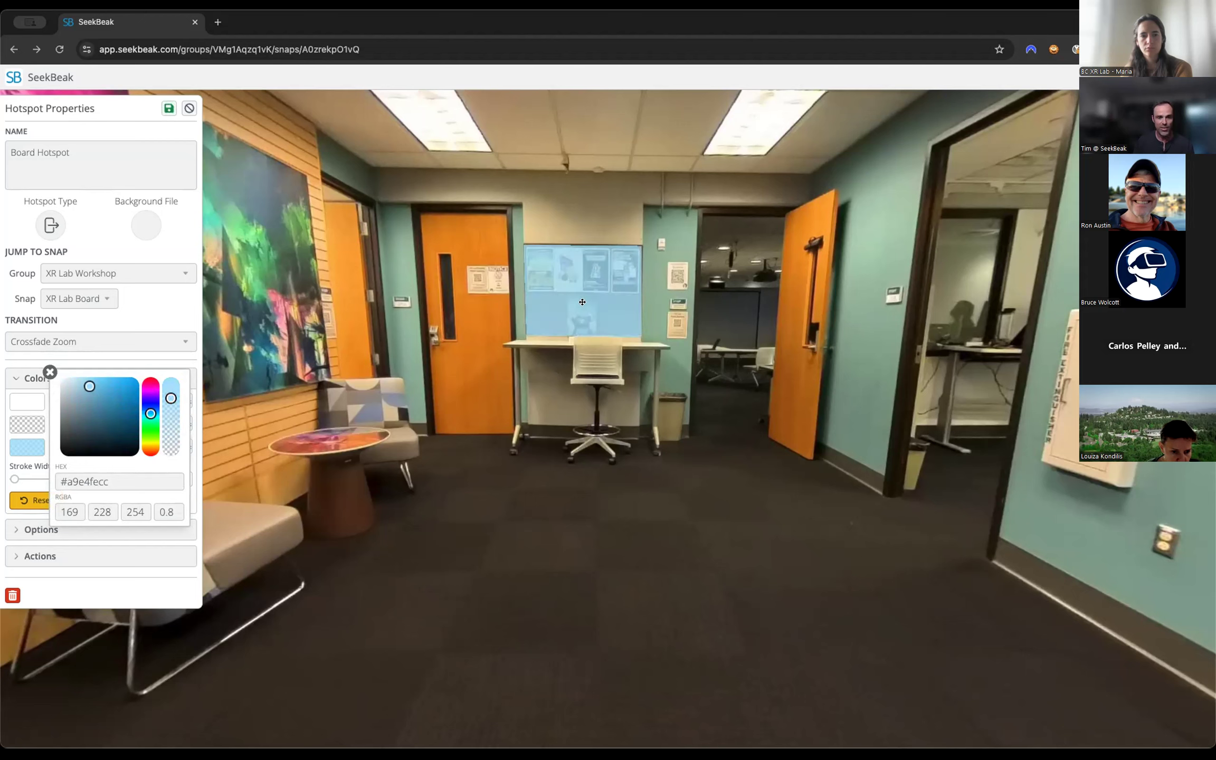
drag(171, 399, 170, 418)
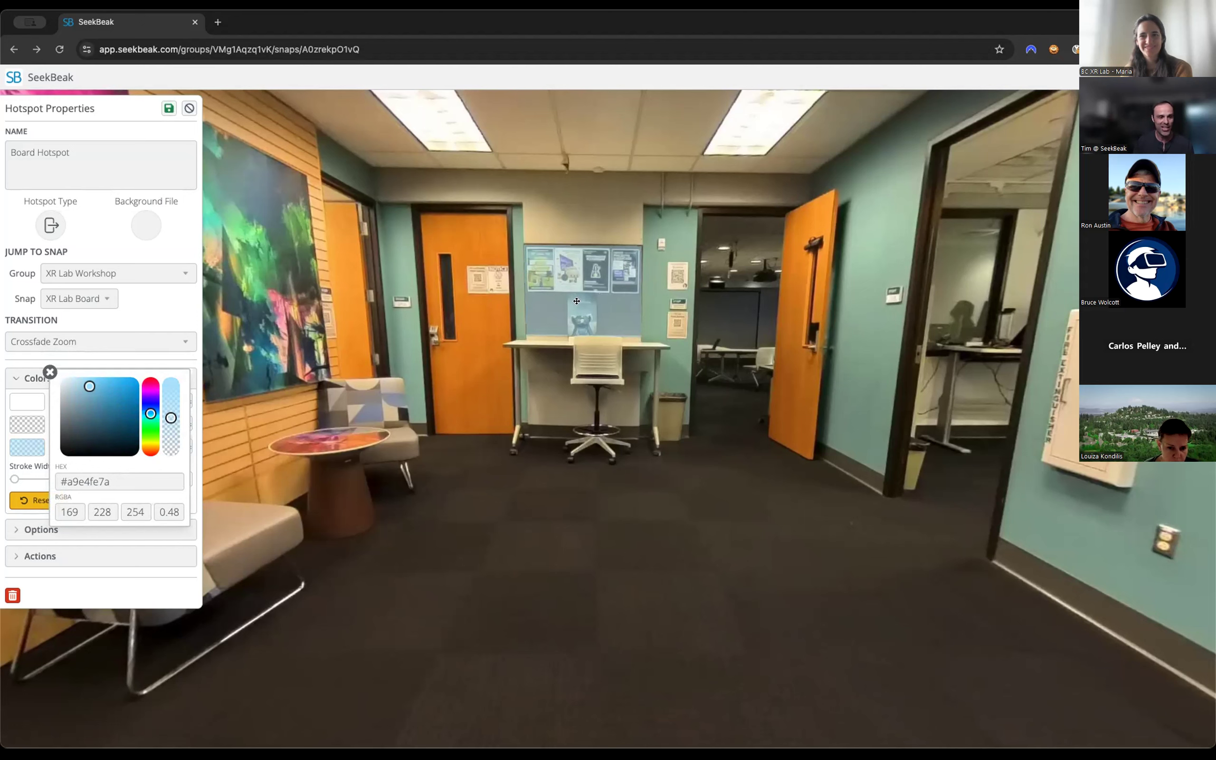
click(45, 372)
mouse_move(13, 478)
mouse_down()
mouse_move(36, 481)
mouse_move(8, 482)
mouse_up()
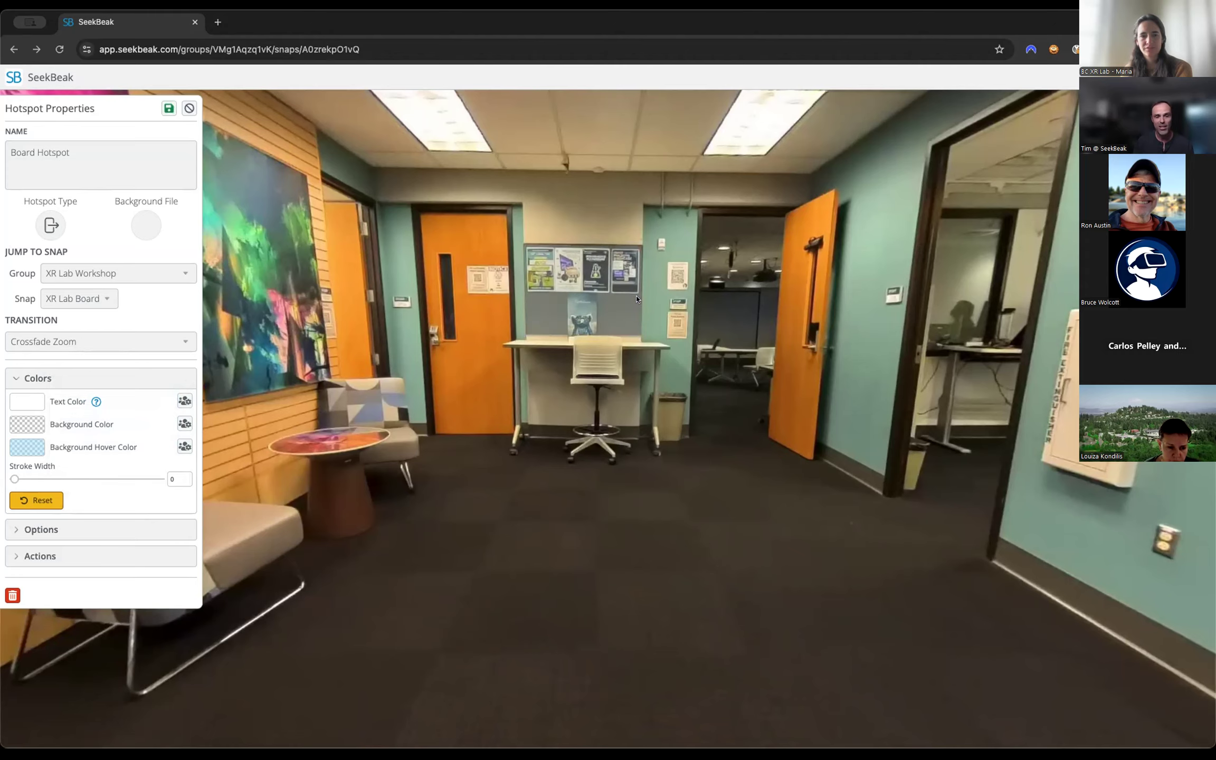
mouse_move(602, 473)
mouse_down()
mouse_move(782, 481)
mouse_move(676, 532)
mouse_move(897, 374)
mouse_up()
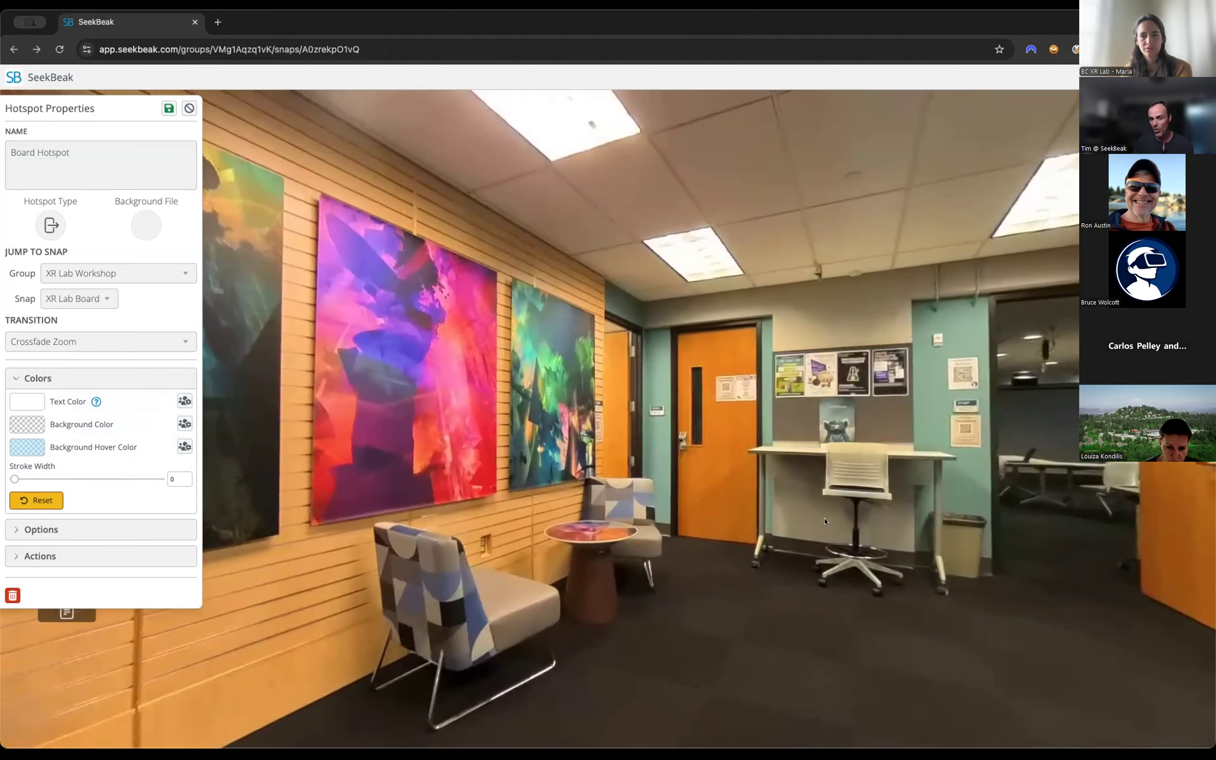
Try a fully transparent background hover color, #a9e4fe00, for Board Hotspot.
drag(381, 474, 274, 454)
click(151, 527)
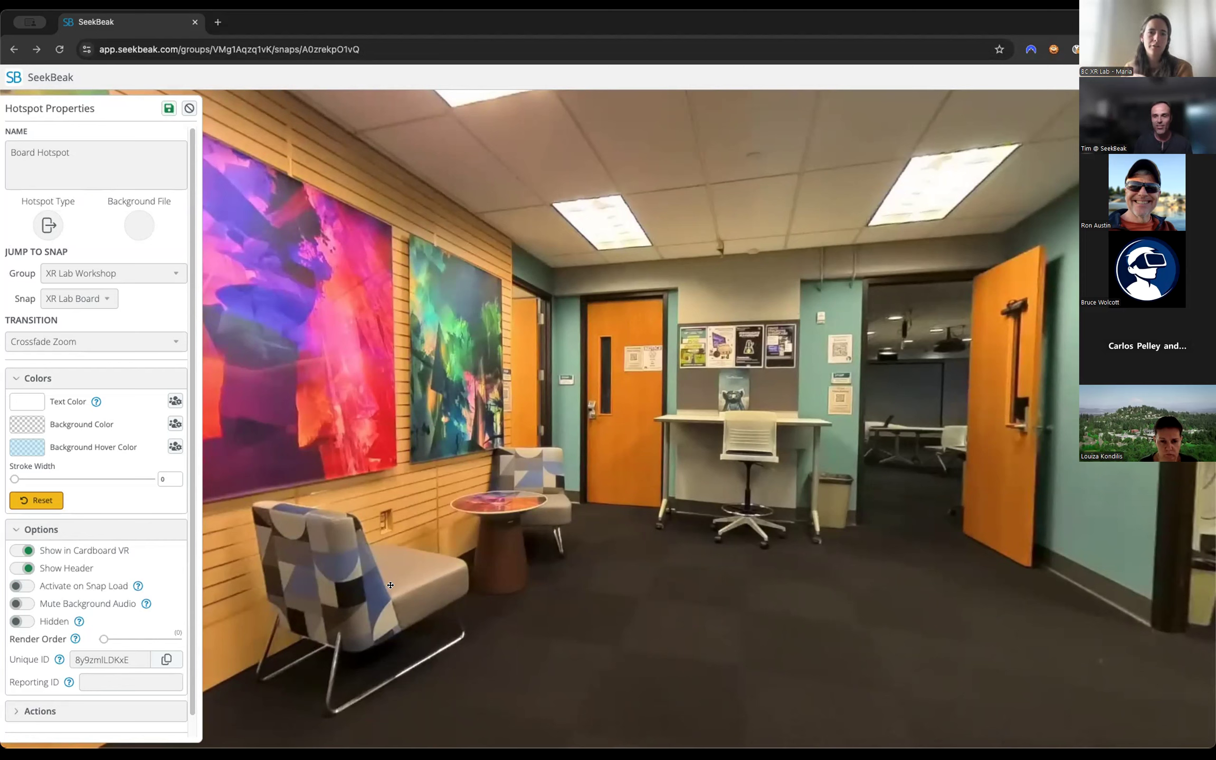
click(26, 447)
drag(170, 418, 169, 451)
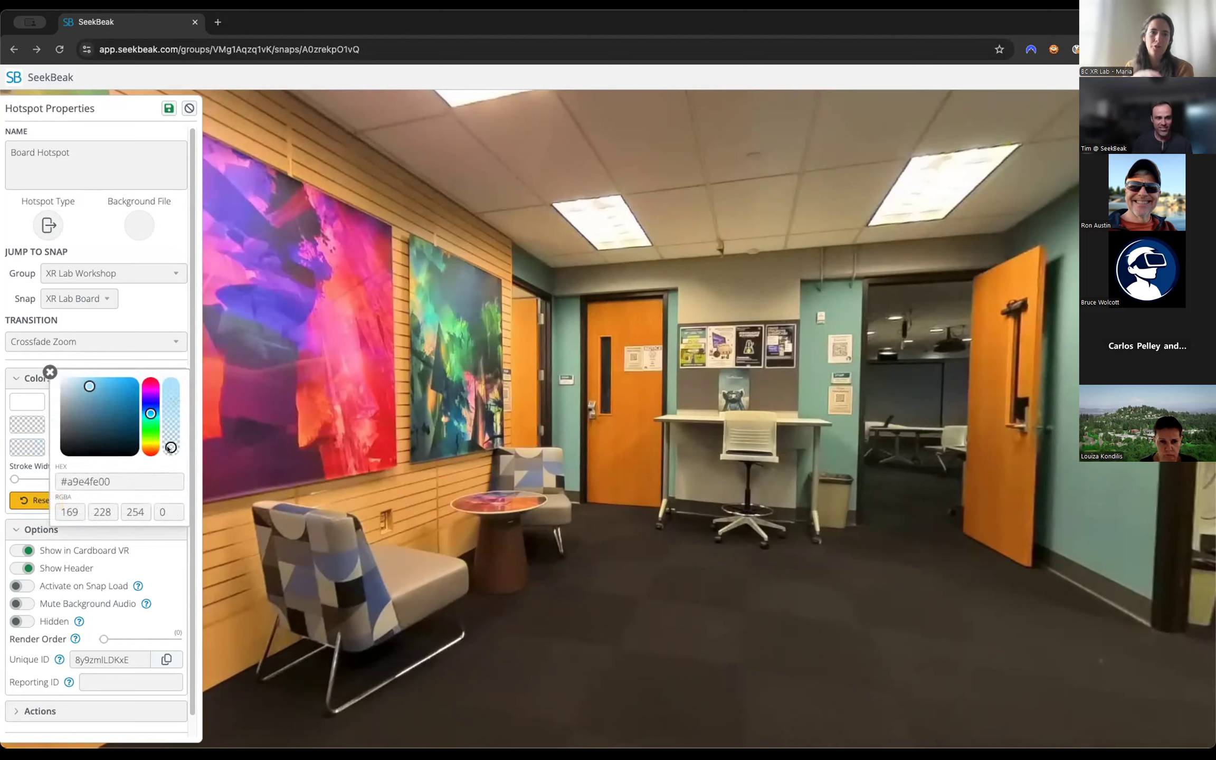
click(51, 372)
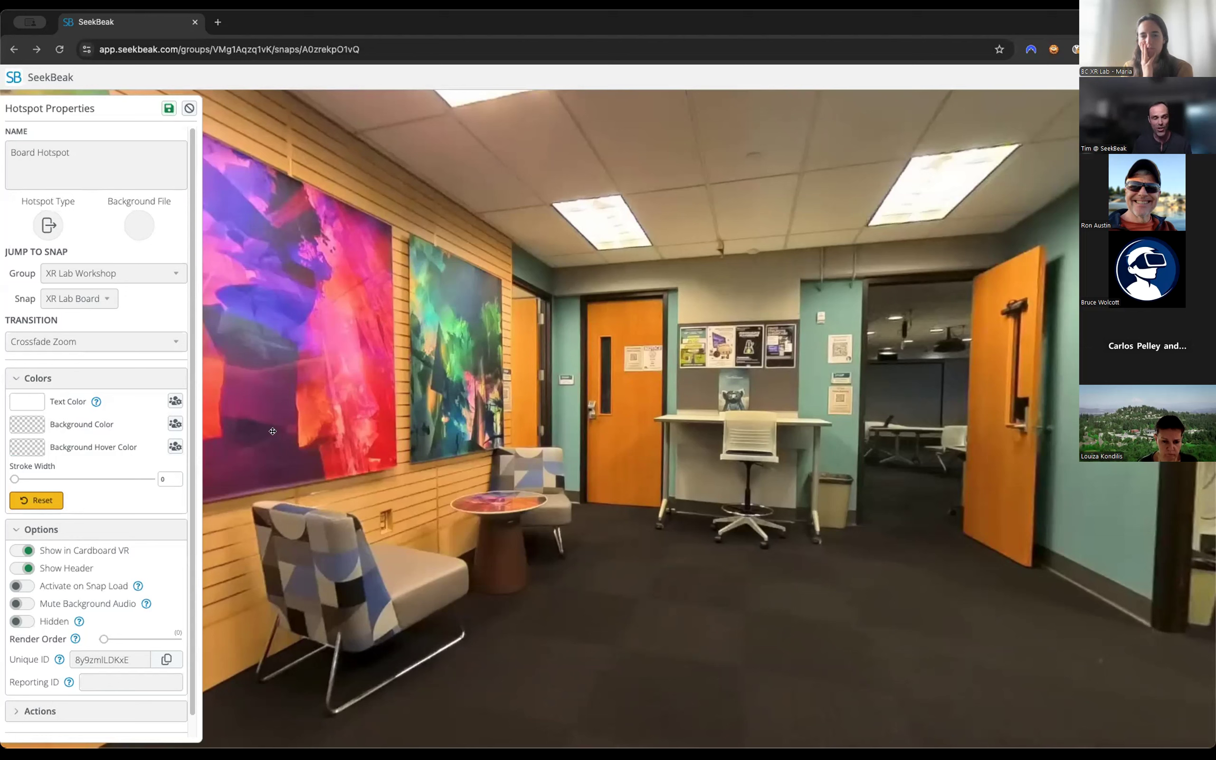
Raise the light blue background hover color's opacity to 0.73, #a9e4feba, and save Board Hotspot.
click(24, 448)
drag(167, 431, 174, 402)
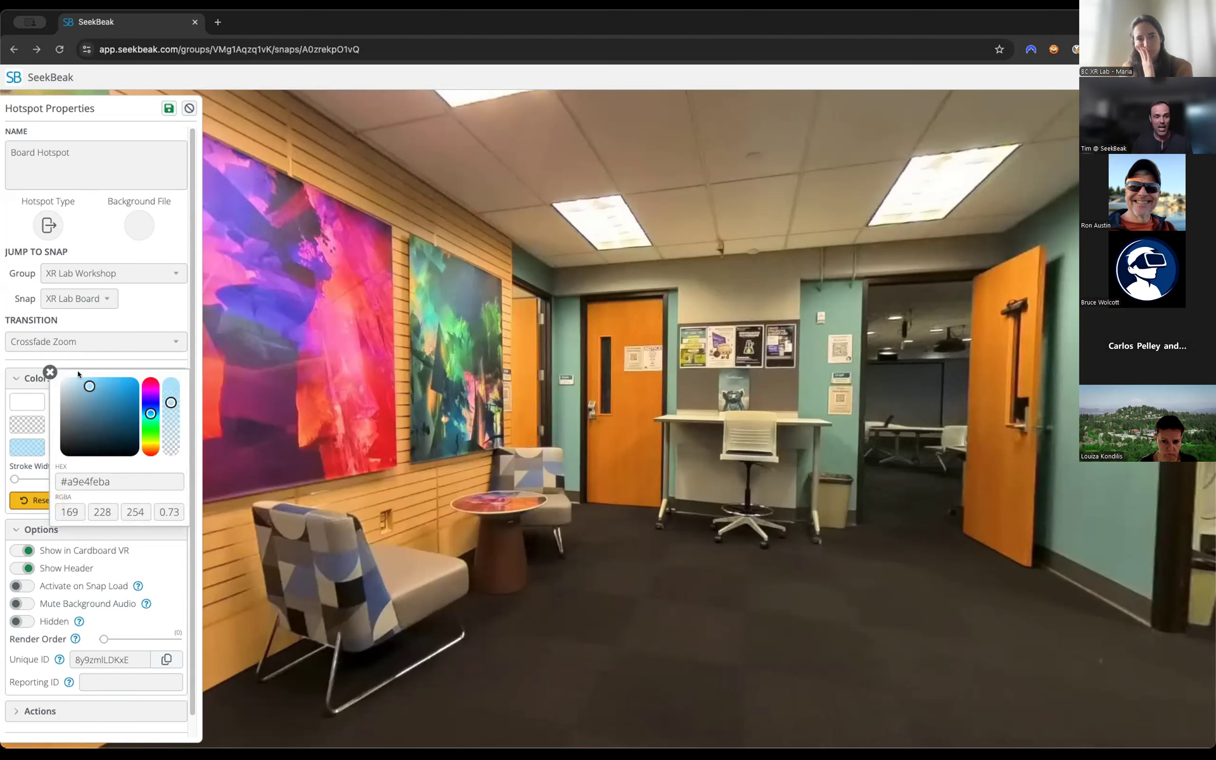
click(50, 372)
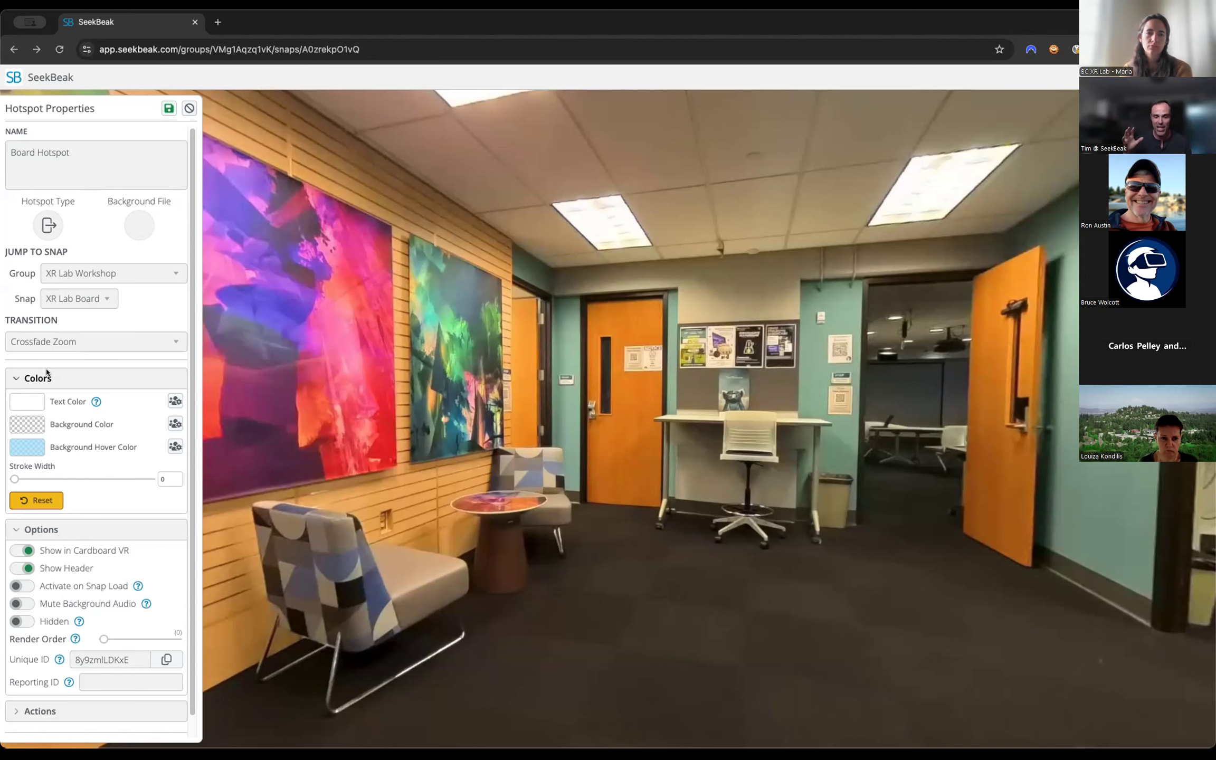
mouse_move(295, 519)
mouse_down()
mouse_move(729, 506)
mouse_move(1205, 455)
mouse_move(775, 449)
mouse_move(406, 496)
mouse_move(116, 580)
mouse_move(94, 492)
mouse_up()
click(59, 530)
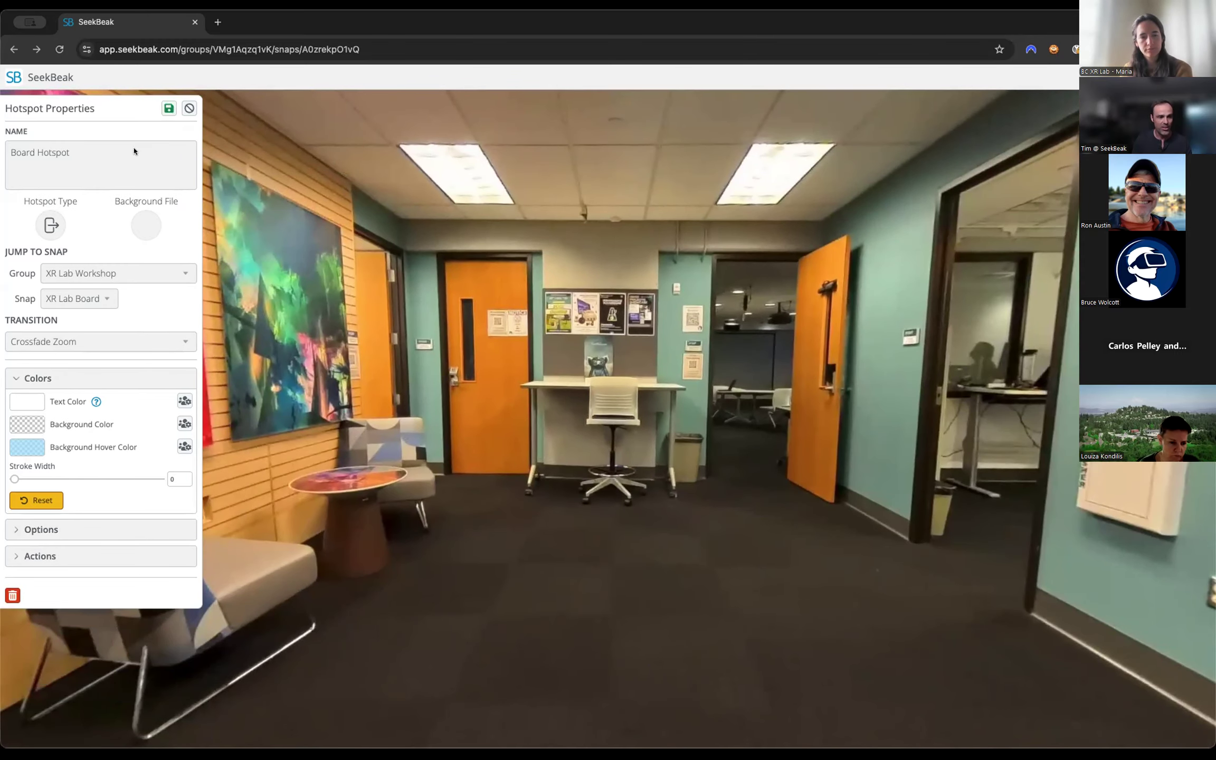
click(167, 109)
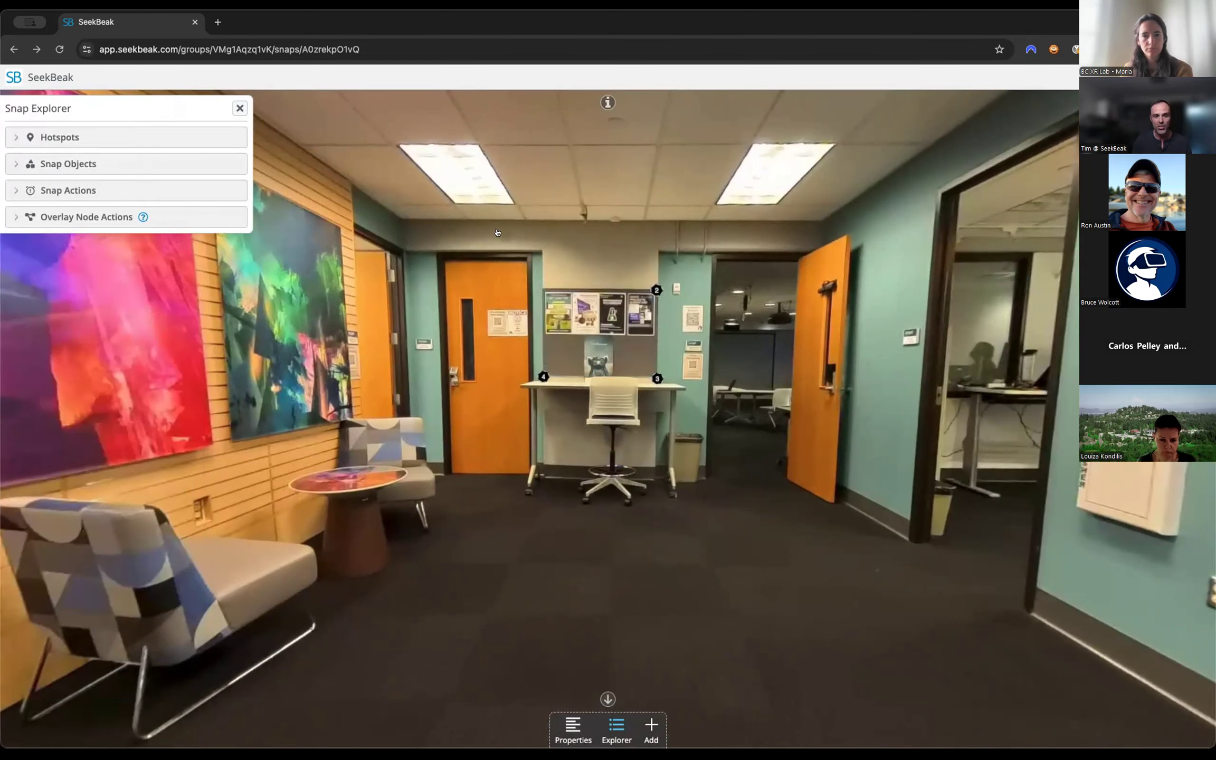
Return the snap to viewing mode and look around the poster board area to check the hotspot.
mouse_move(613, 332)
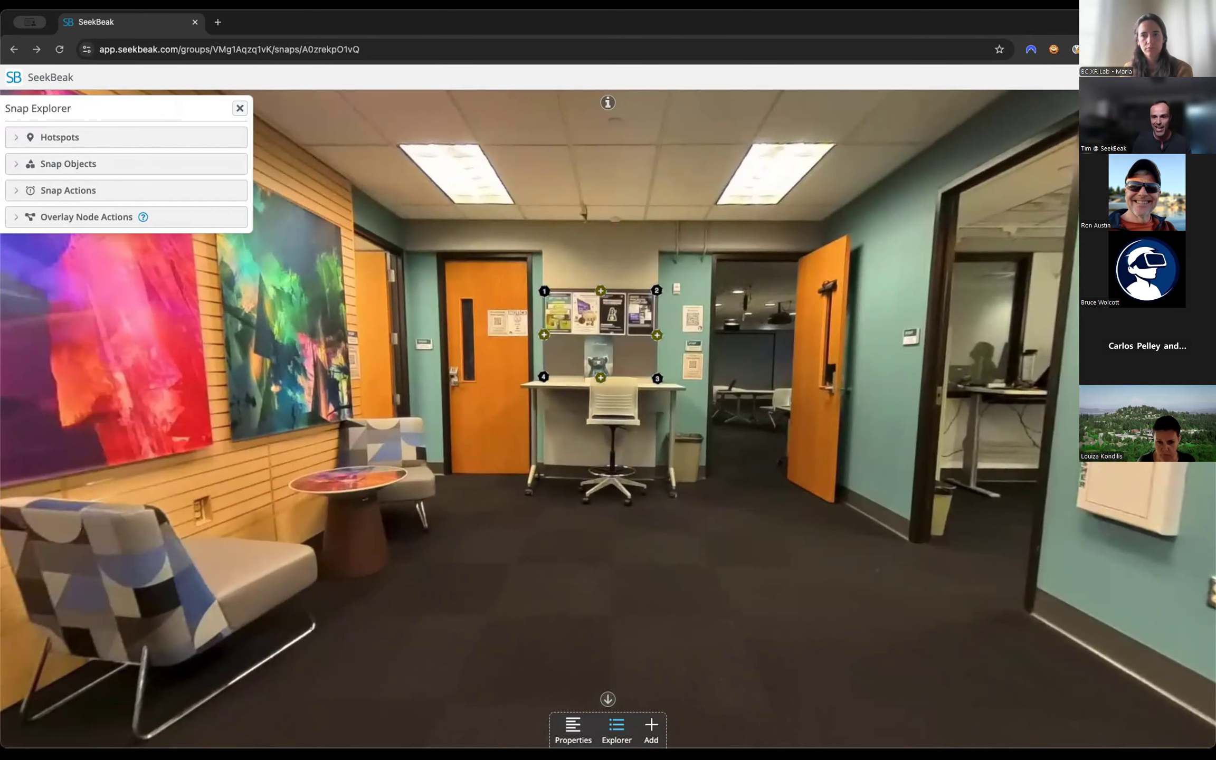
key(super+s)
mouse_move(708, 501)
mouse_down()
mouse_move(763, 499)
mouse_move(794, 384)
mouse_up()
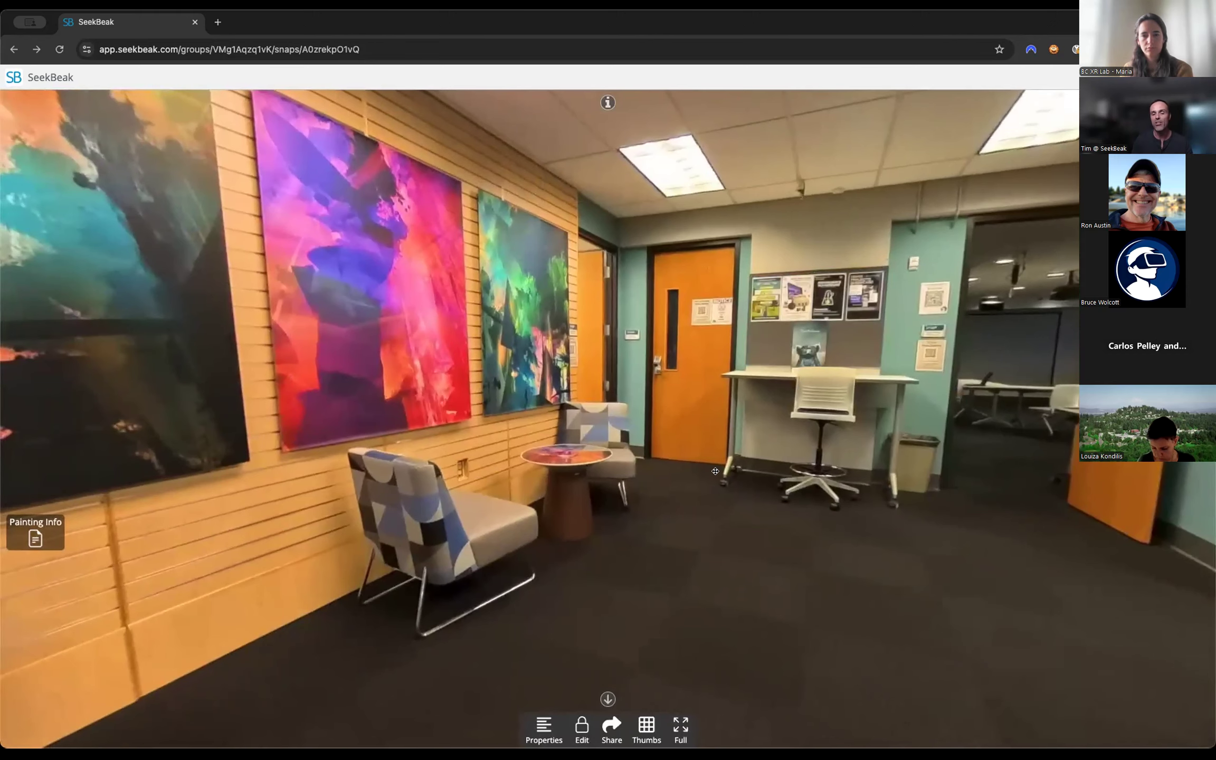
mouse_move(727, 515)
mouse_down()
mouse_move(686, 530)
mouse_move(839, 530)
mouse_move(724, 537)
mouse_up()
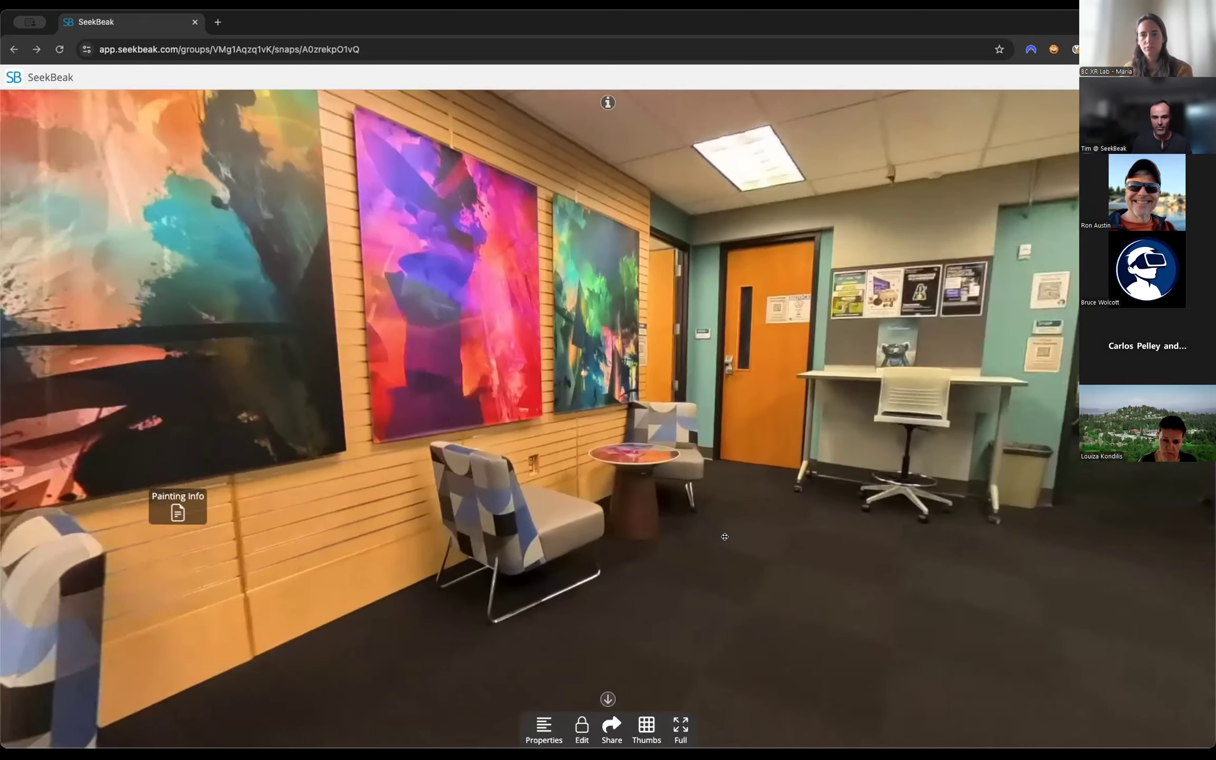
Unlock the snap for editing, stretch Board Hotspot toward the doorway with two extra nodes, and remove those nodes.
click(582, 724)
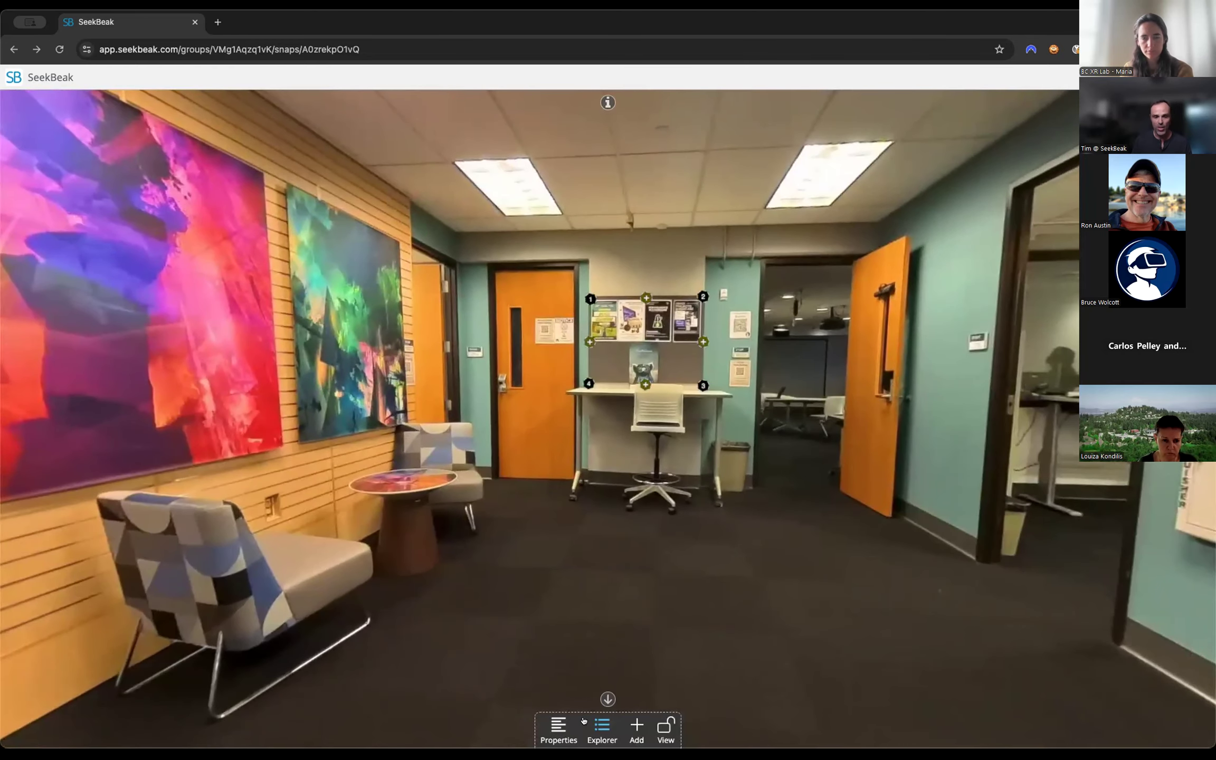
click(702, 341)
drag(698, 340, 760, 397)
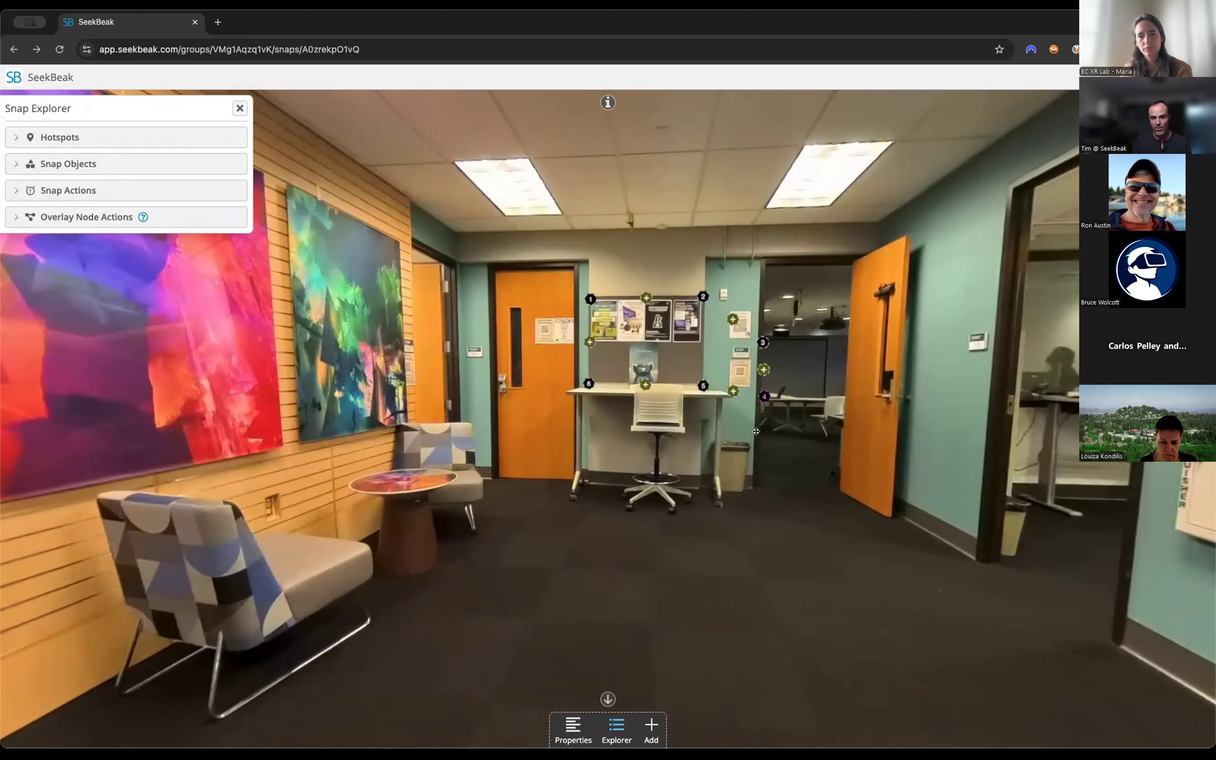
double_click(759, 398)
double_click(760, 336)
Open the Painting Info hotspot's properties and change its icon to the solid circle system icon.
drag(442, 575, 781, 578)
drag(423, 622, 754, 600)
drag(711, 489, 716, 492)
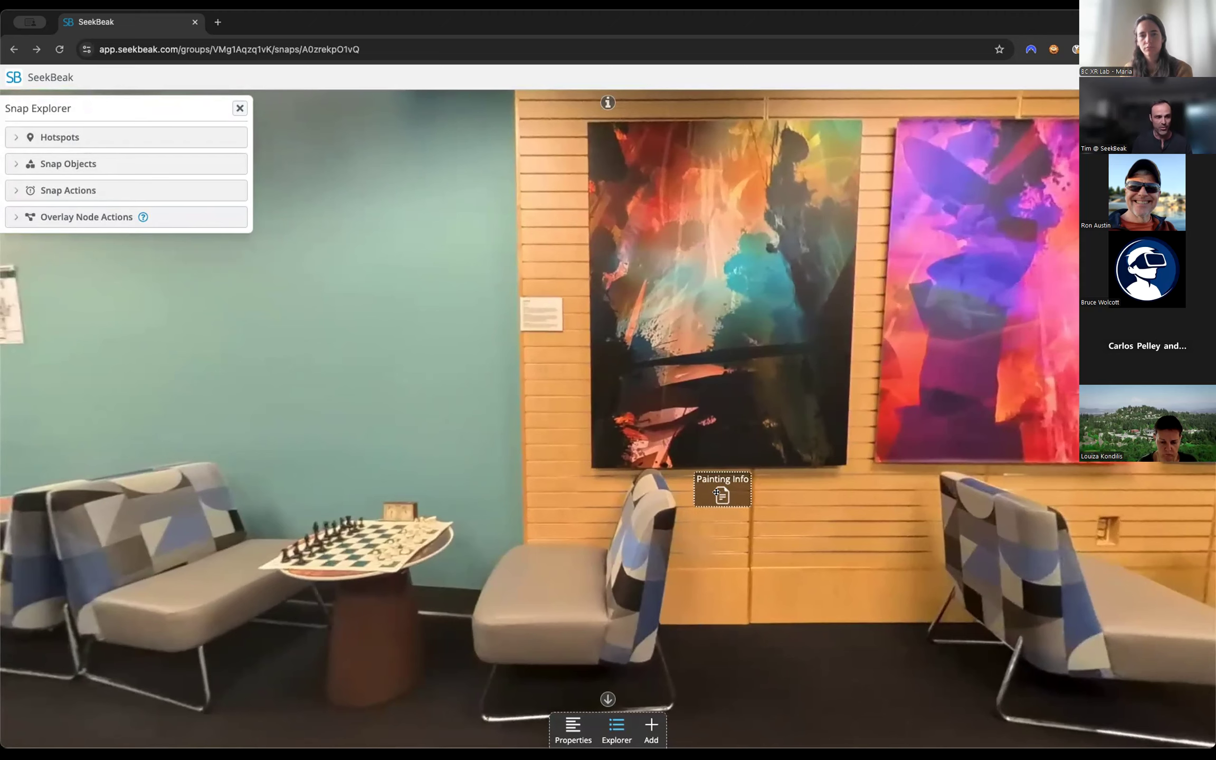
click(713, 494)
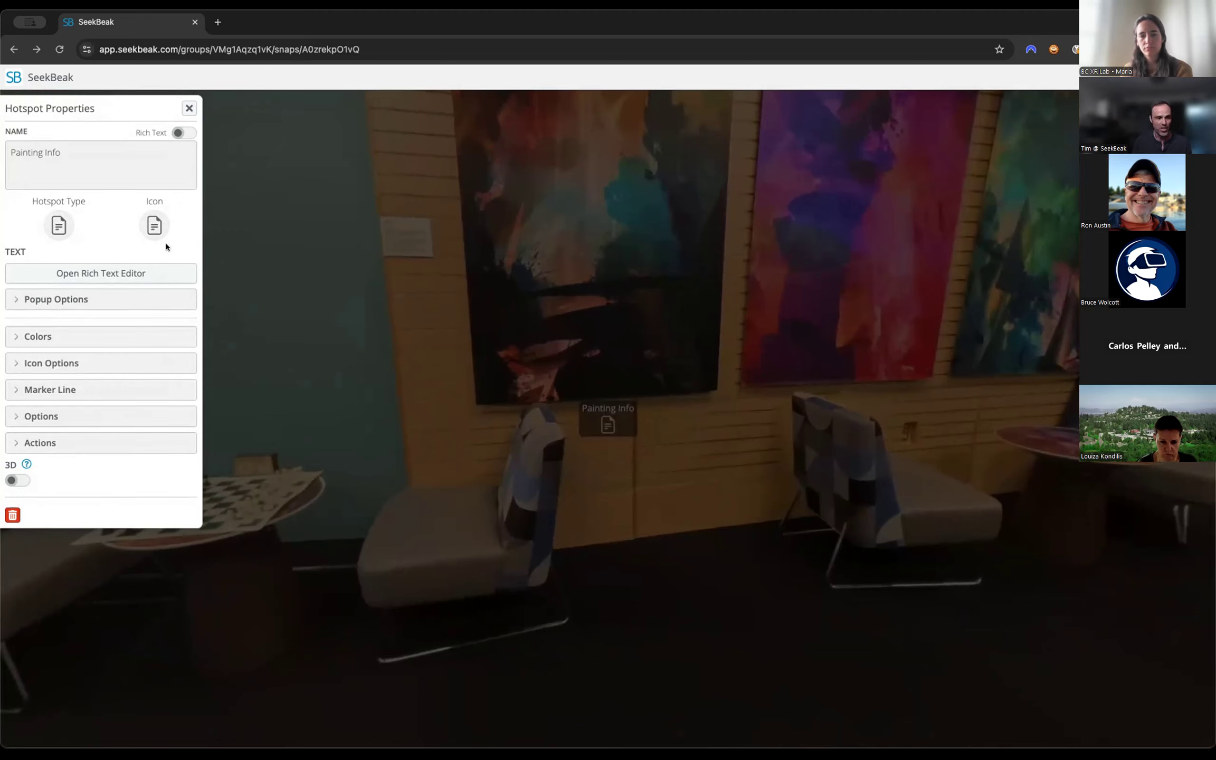
click(144, 223)
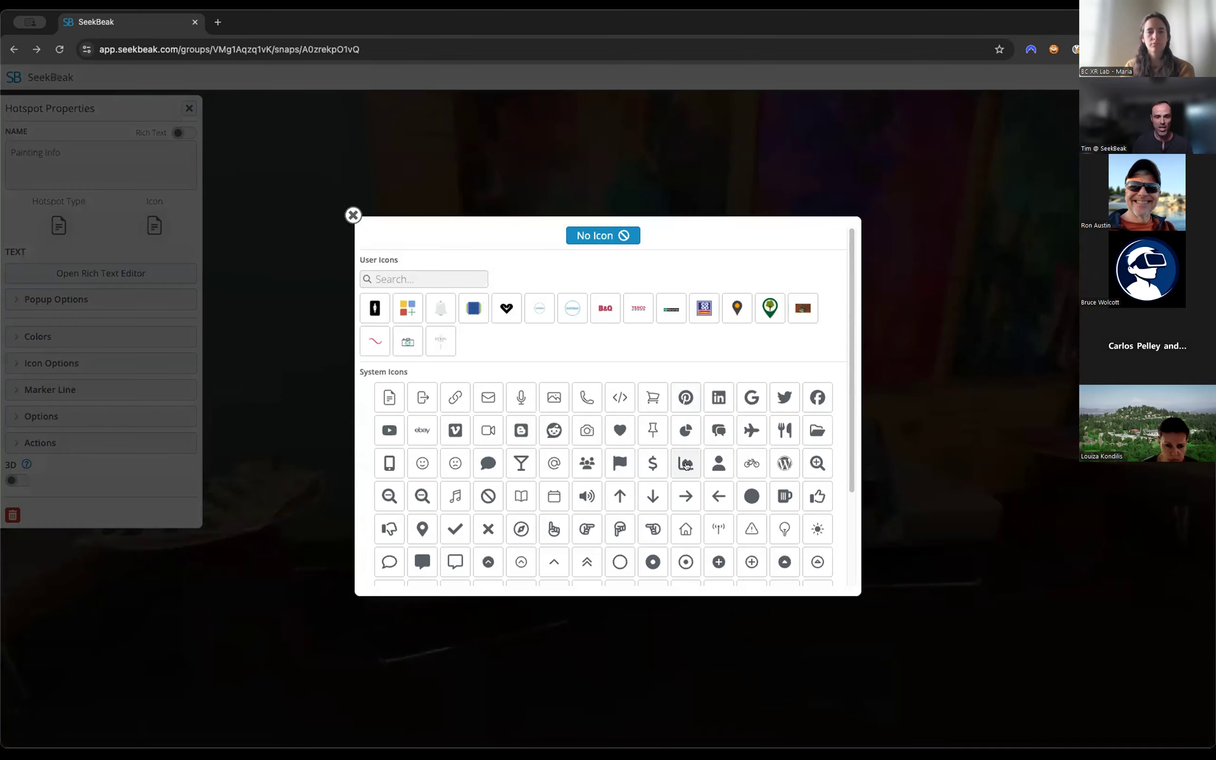
scroll(686, 465, down, 3)
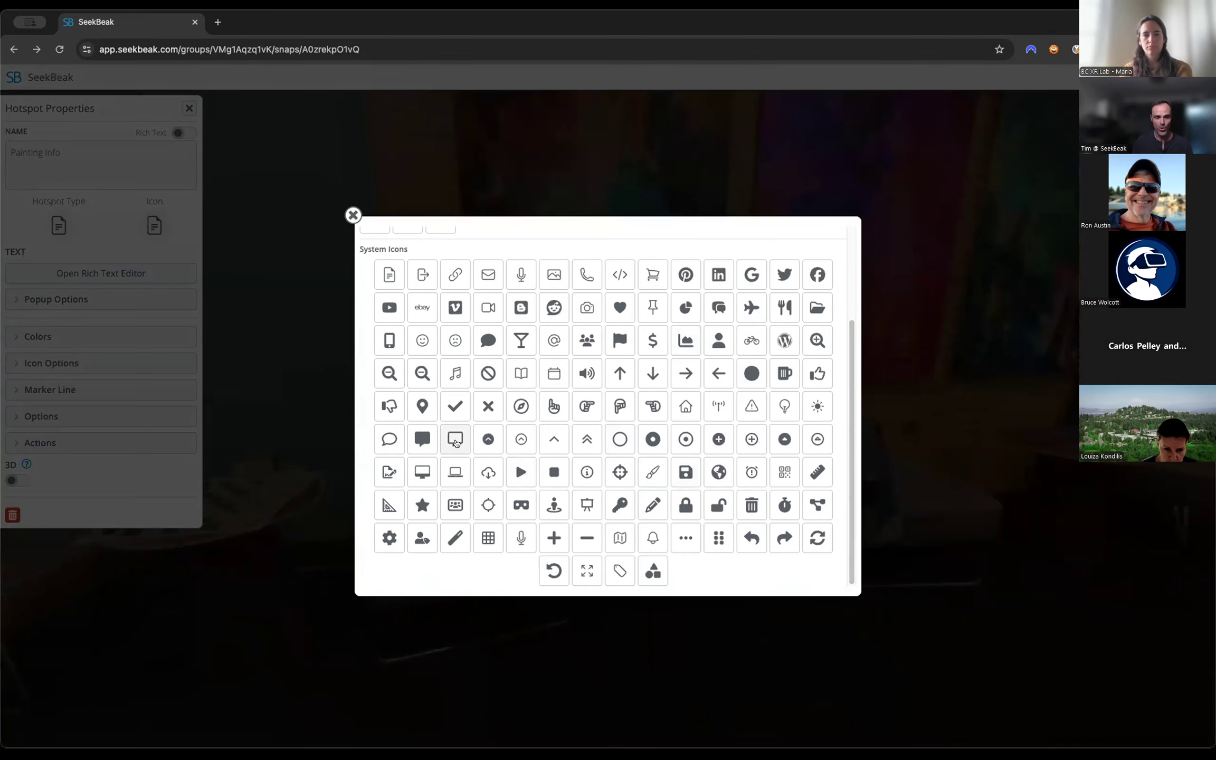
scroll(648, 404, up, 3)
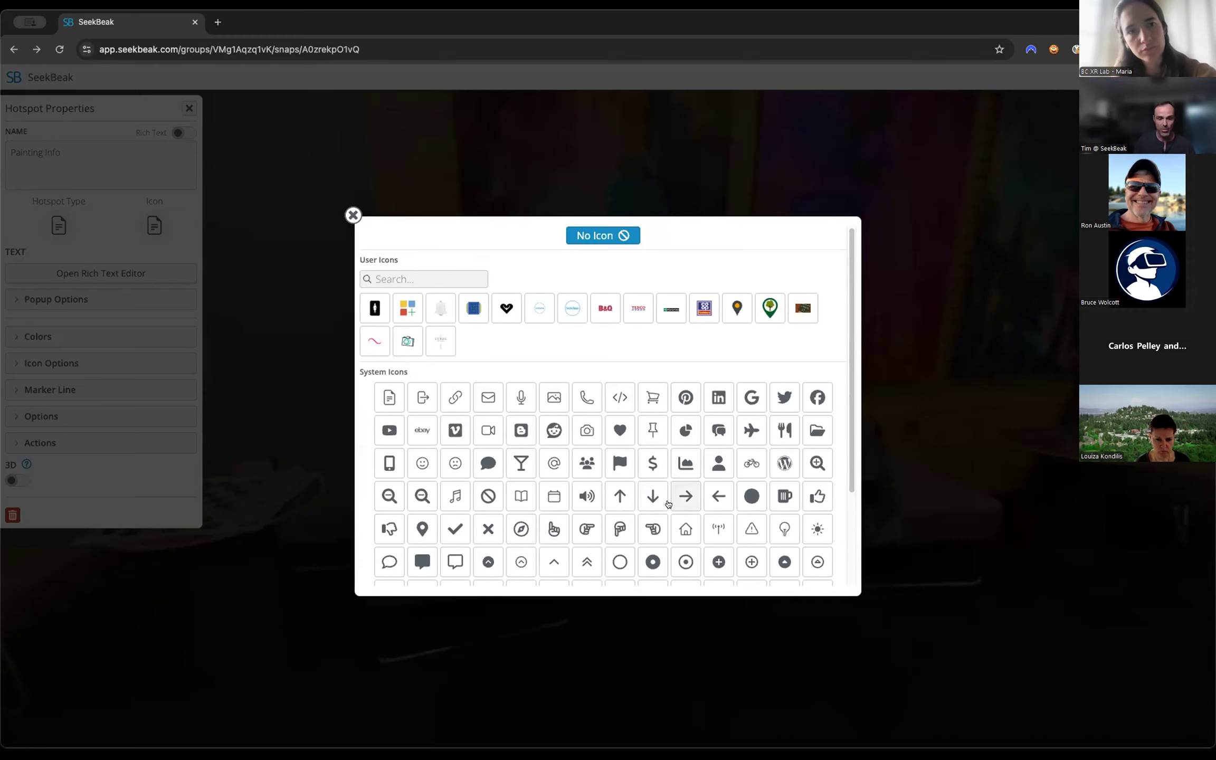
click(747, 498)
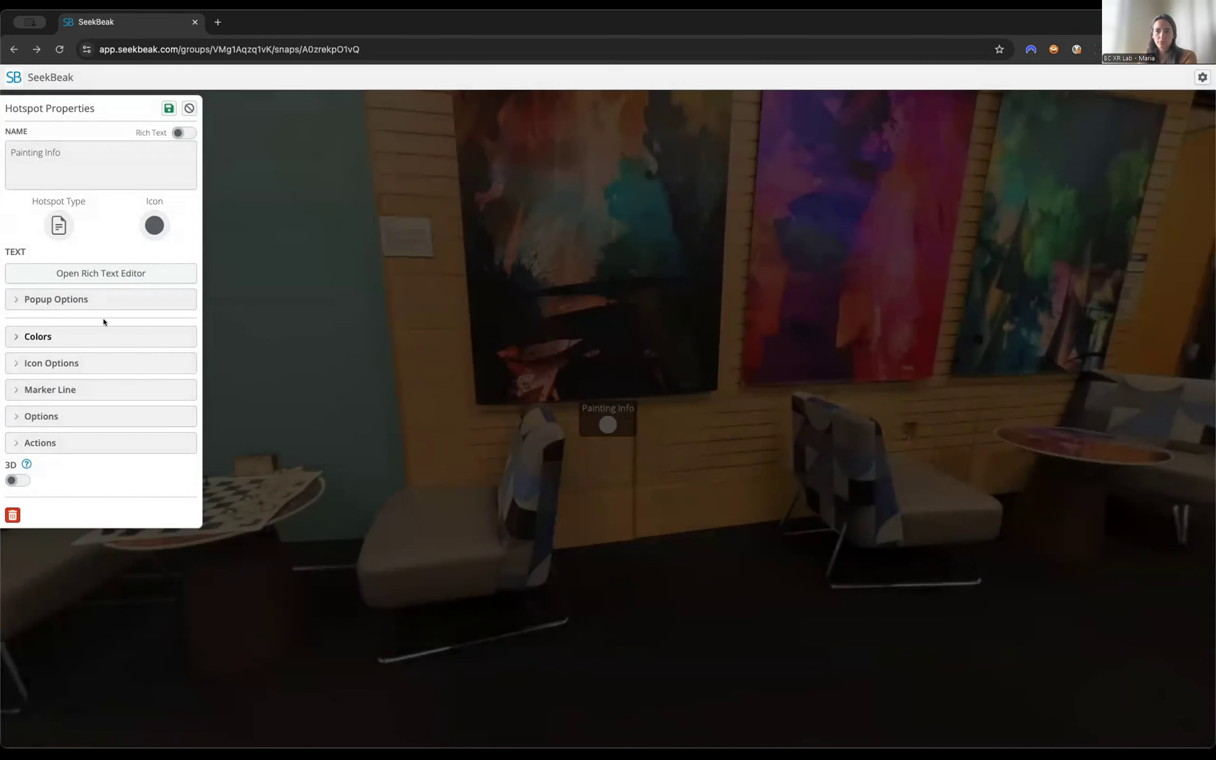
Enable the Pulse animation for the Painting Info hotspot and set its pulse size to 27.
click(49, 415)
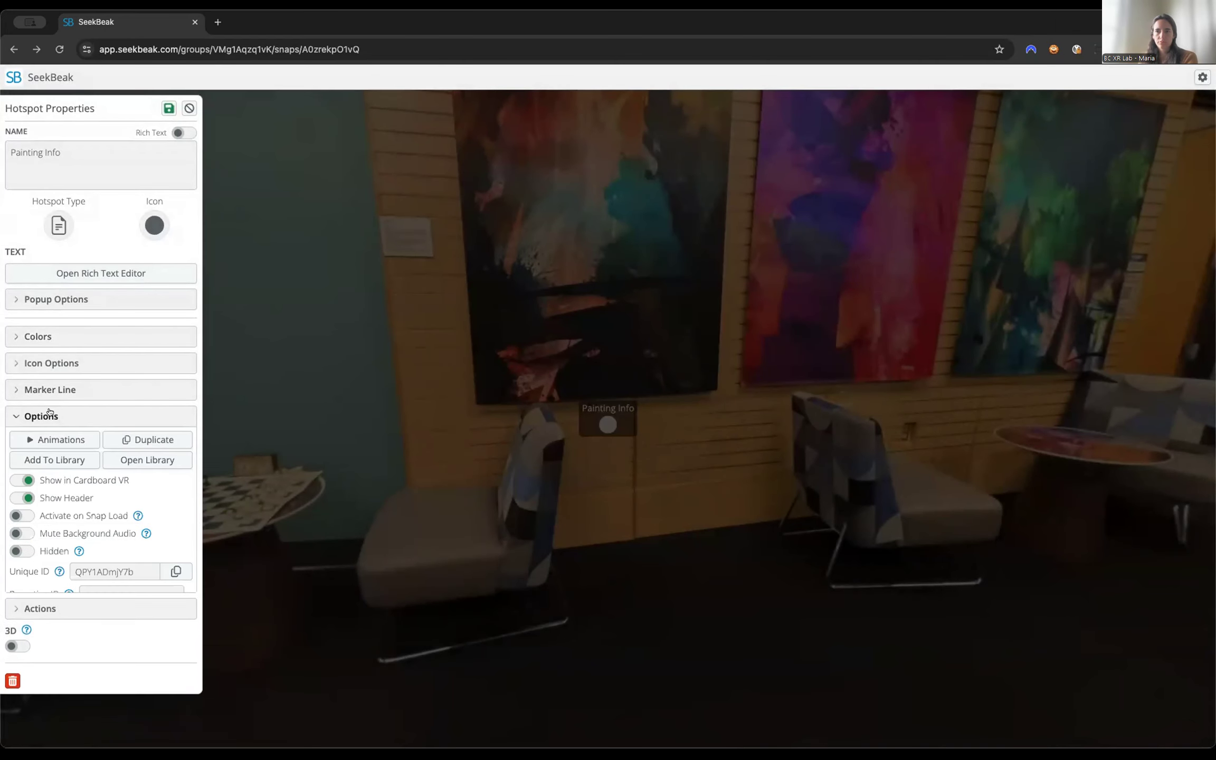
click(52, 437)
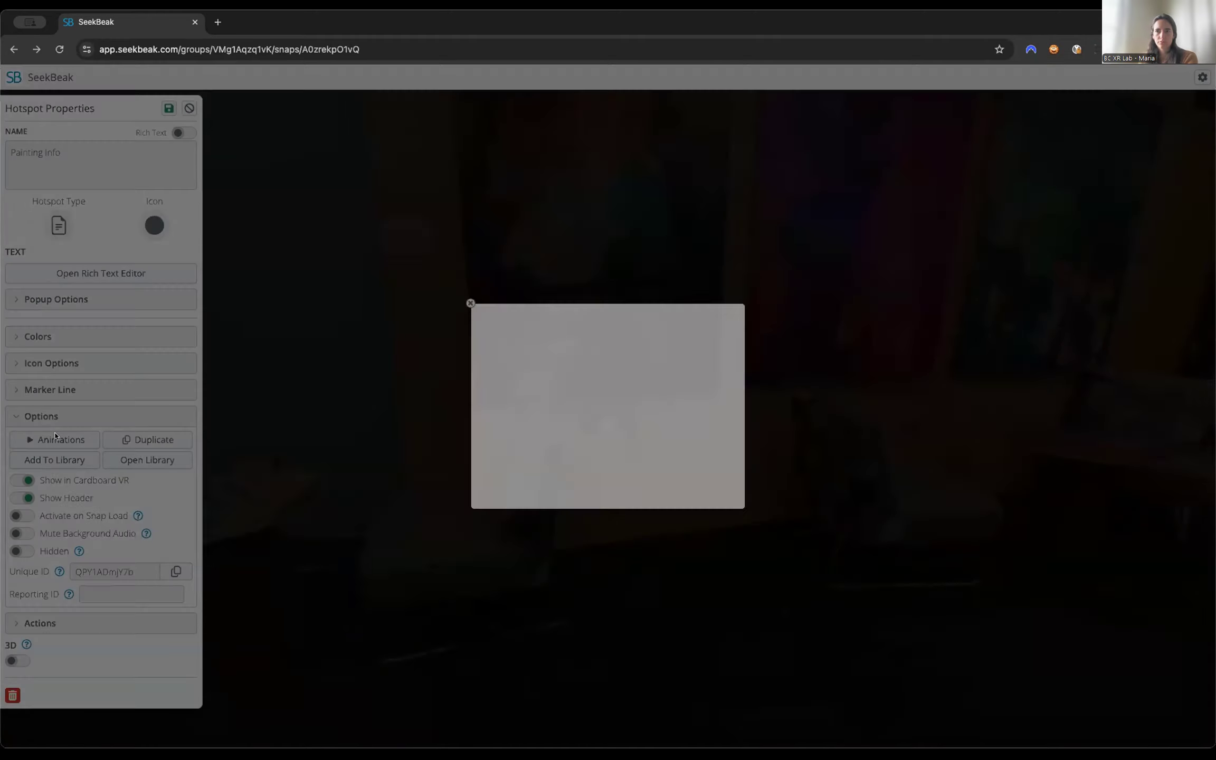
click(625, 325)
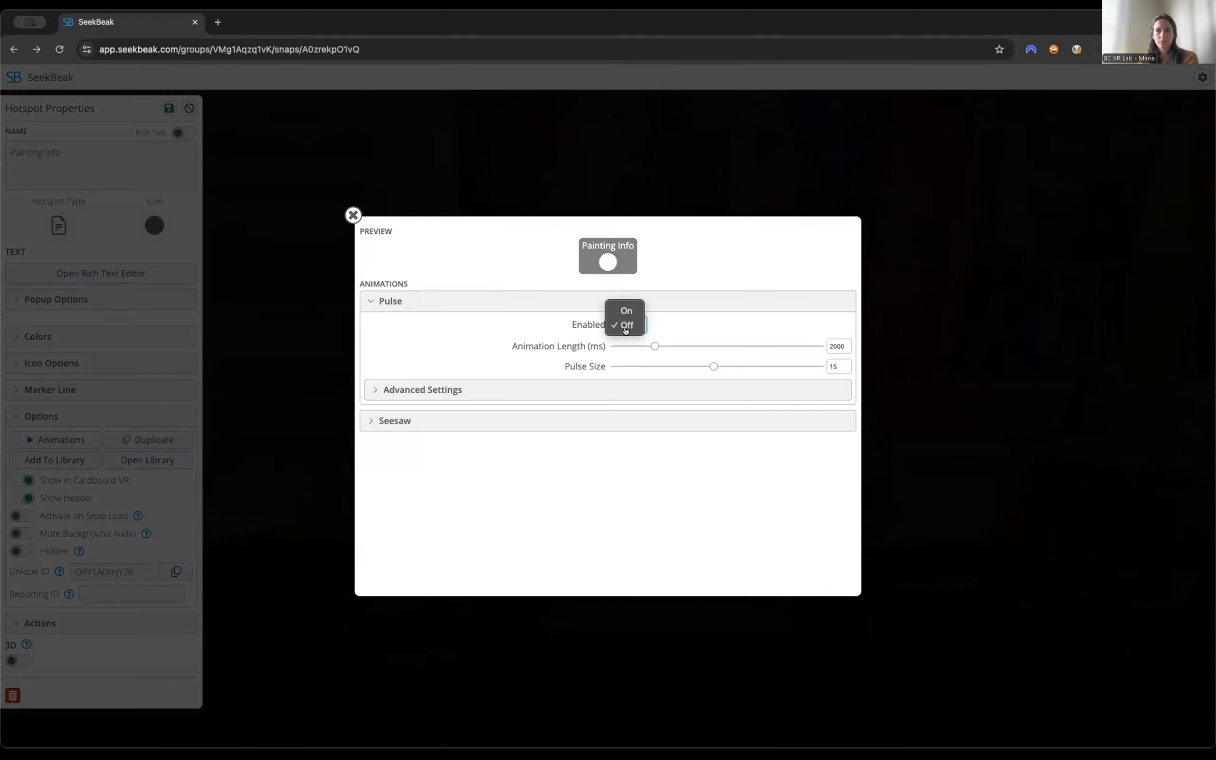
click(622, 309)
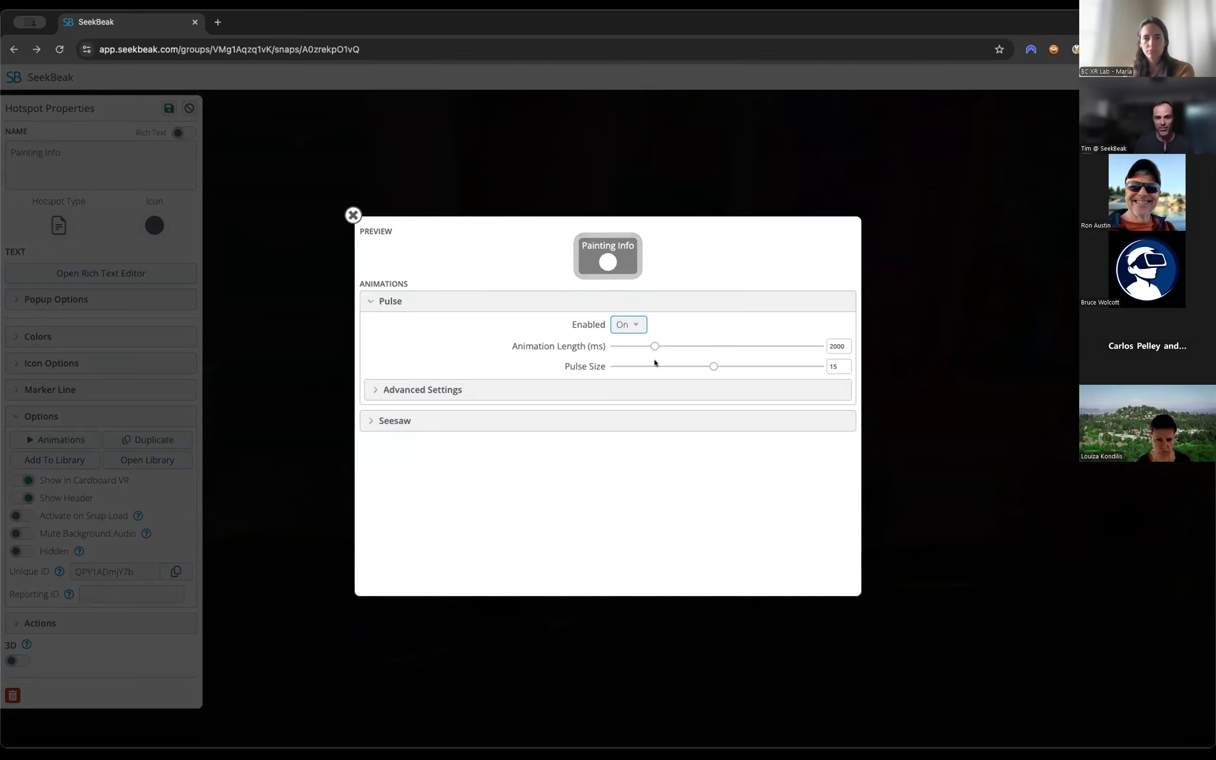
drag(713, 367, 797, 371)
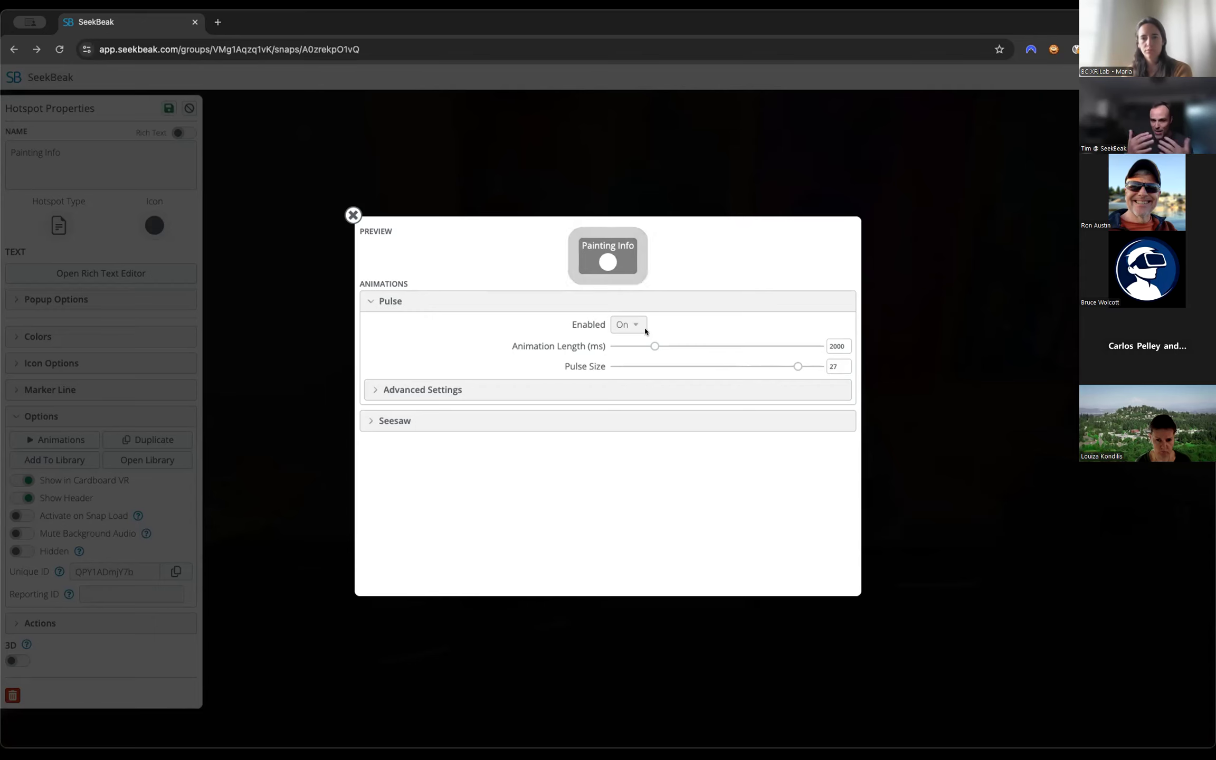
Enable the Seesaw animation for the Painting Info hotspot and set its rotation to 6 degrees.
click(498, 423)
click(624, 443)
click(624, 430)
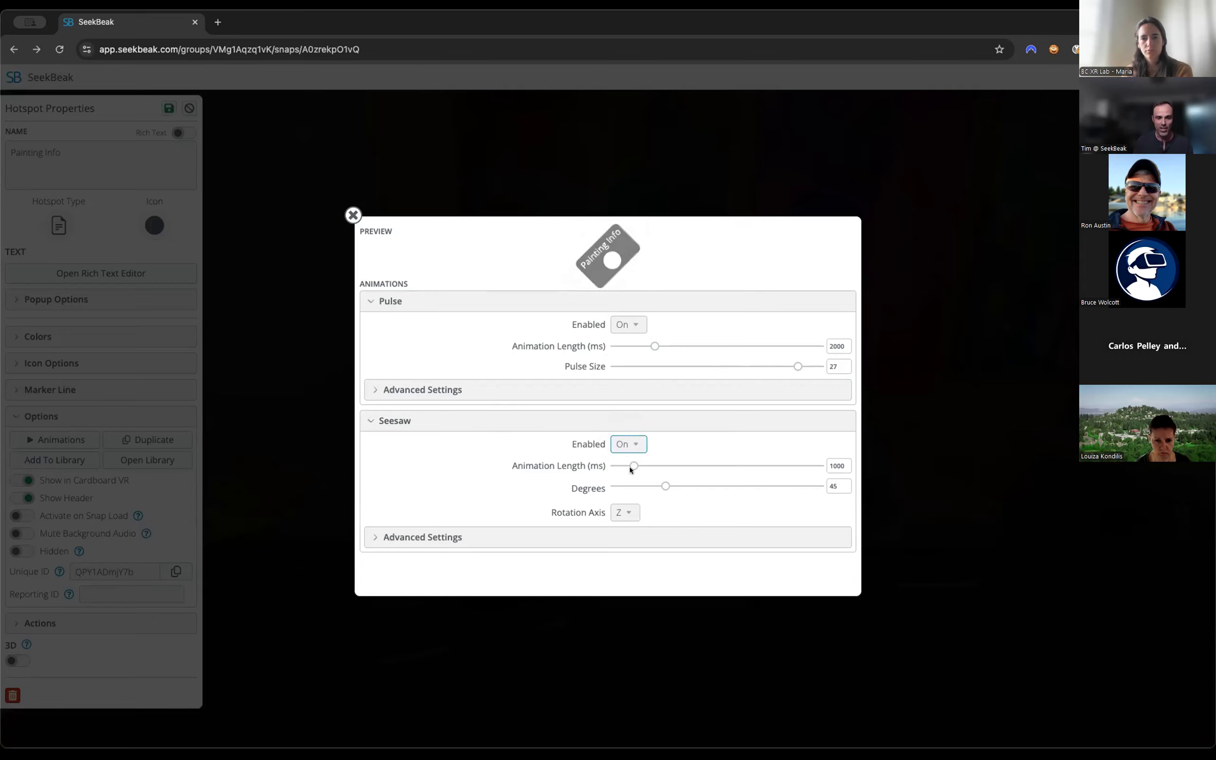
drag(665, 484, 621, 487)
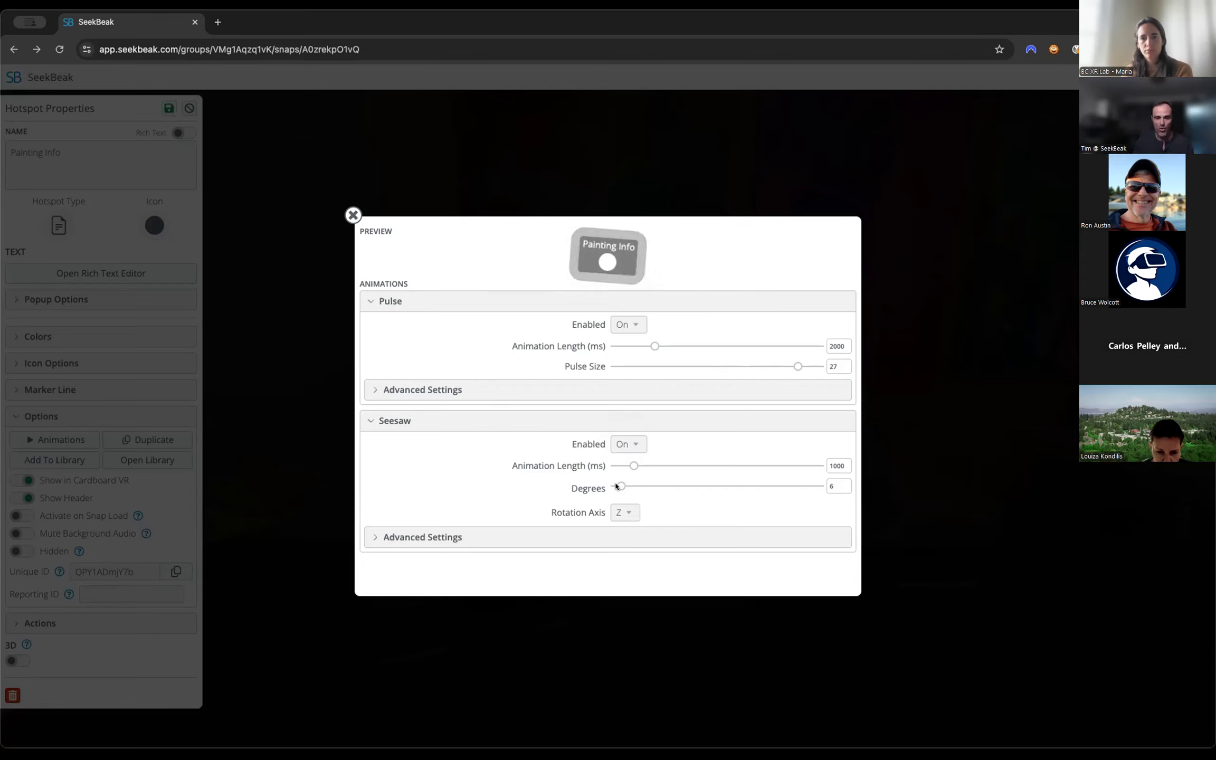
Turn off both the Pulse and Seesaw animations for the Painting Info hotspot and close the animation settings.
click(621, 326)
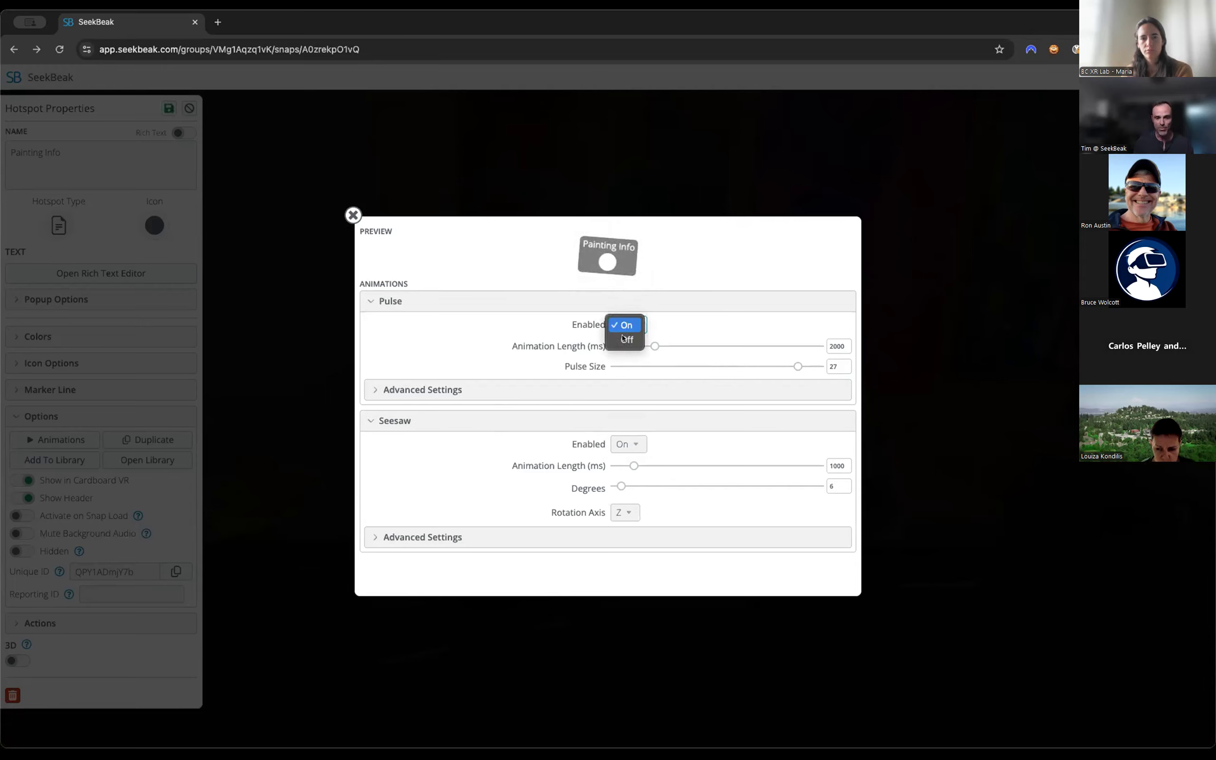
click(624, 339)
click(624, 444)
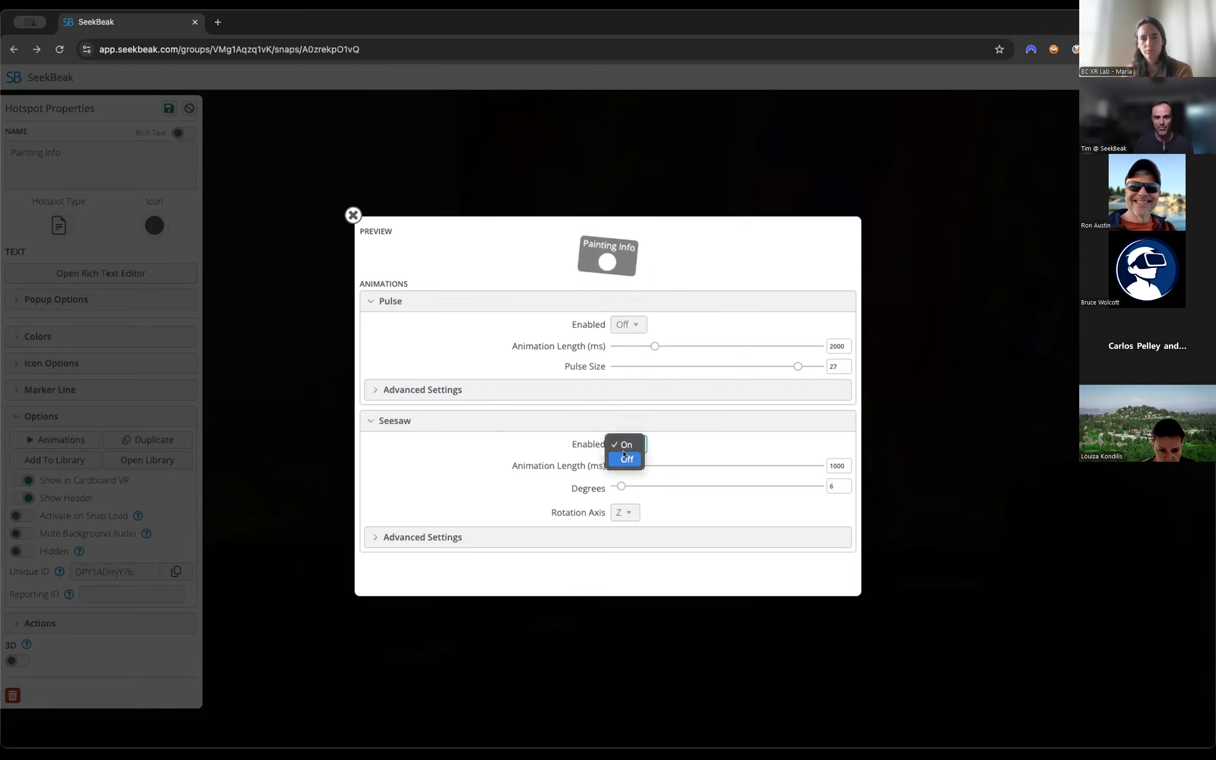
click(623, 457)
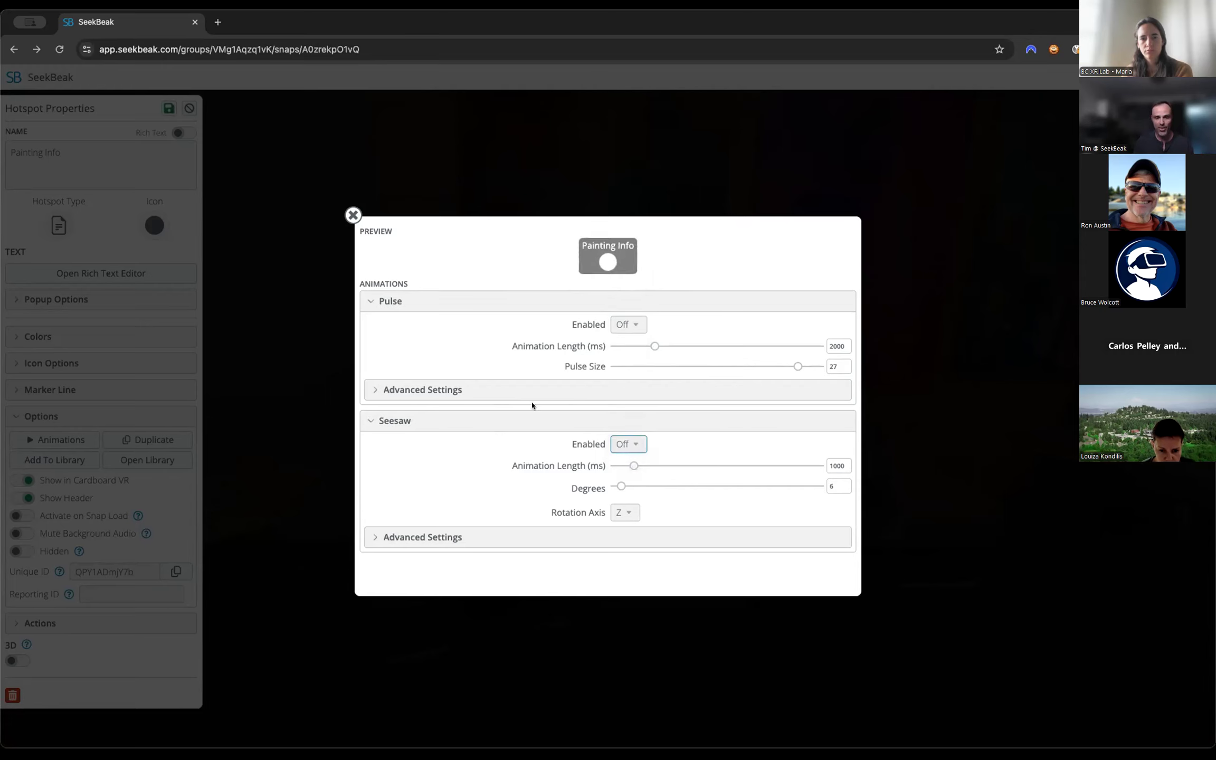
click(347, 214)
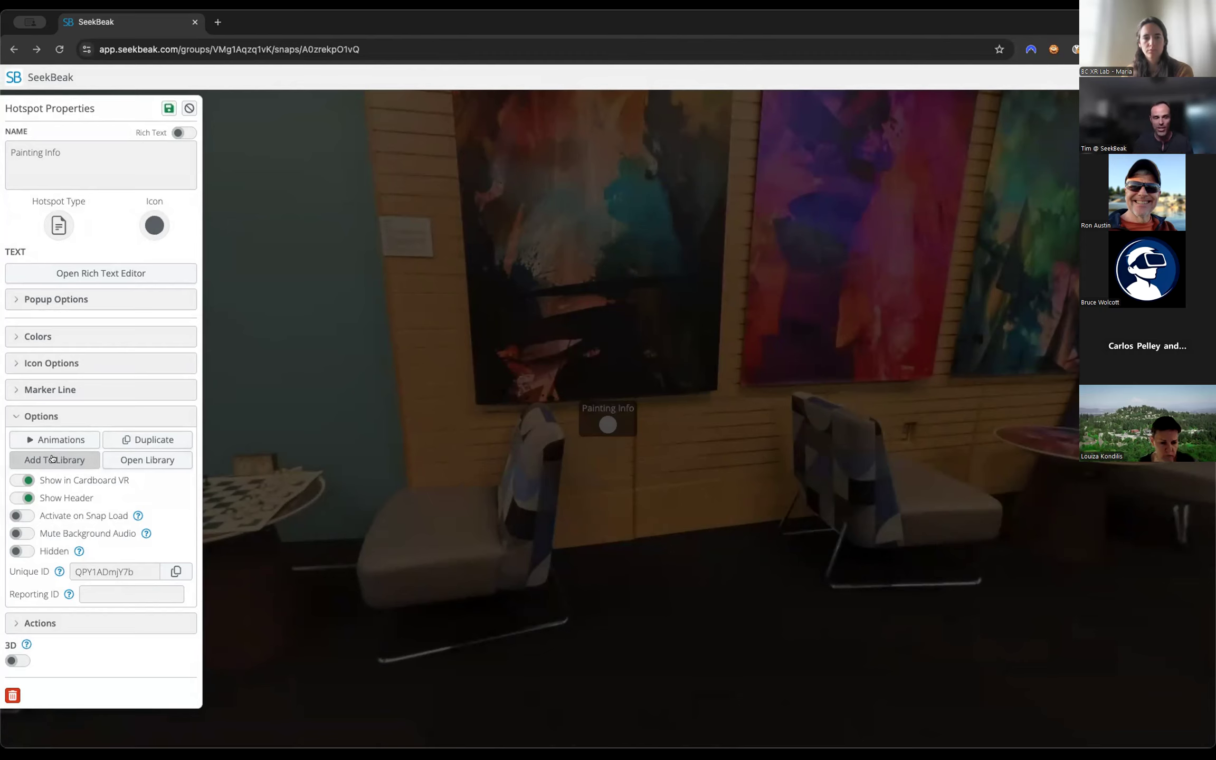
Browse the hotspot template library for the Painting Info hotspot, leaving it without choosing a template.
click(130, 461)
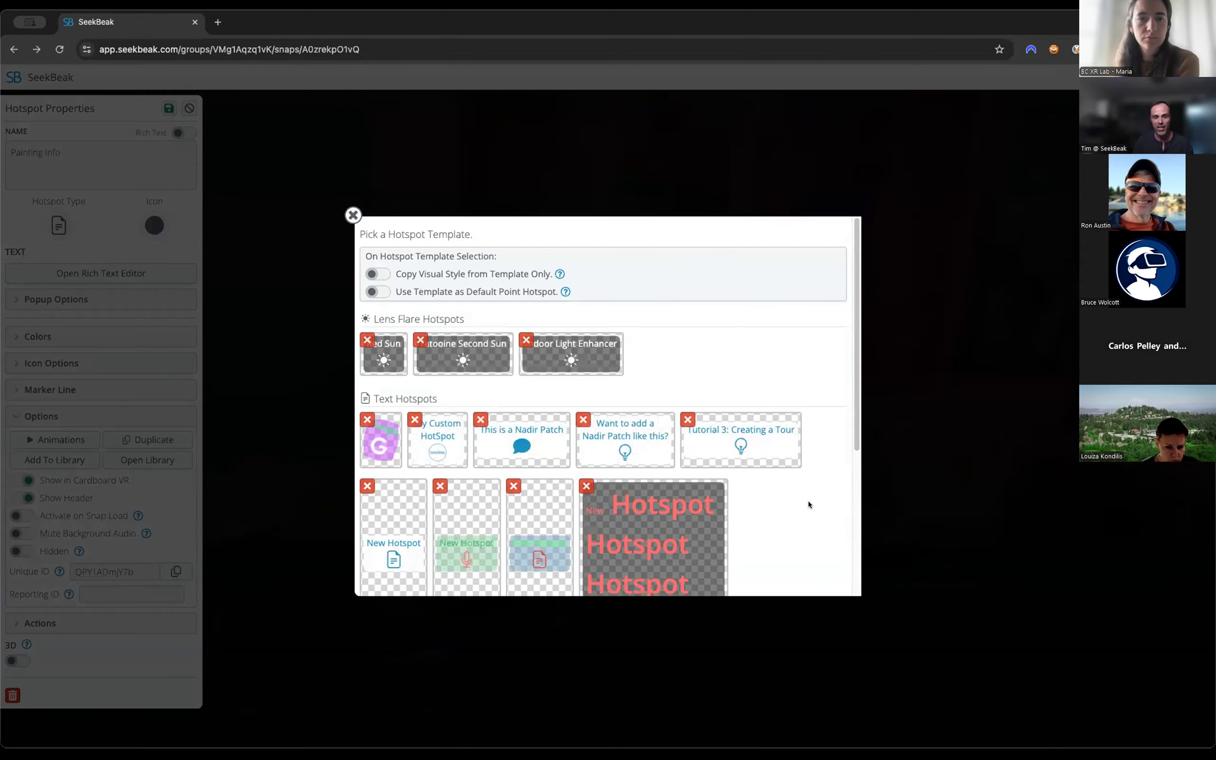
scroll(808, 505, down, 5)
scroll(809, 504, up, 6)
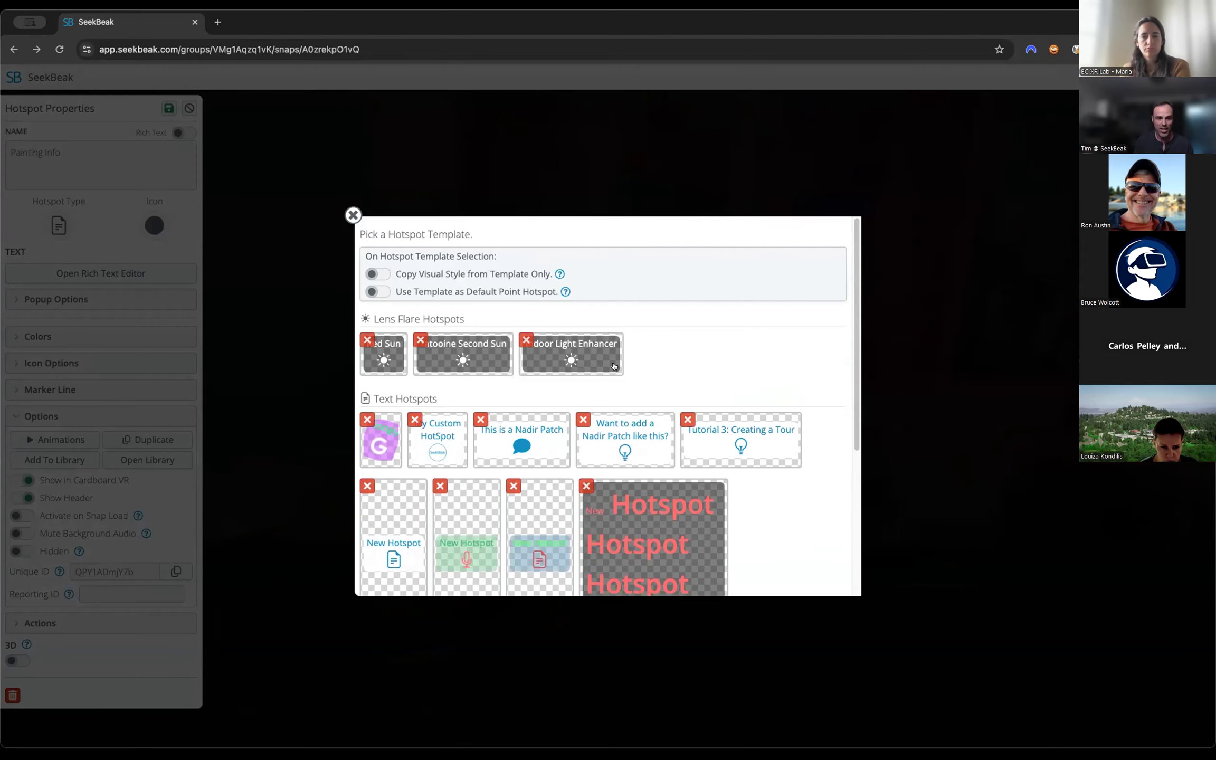
click(354, 214)
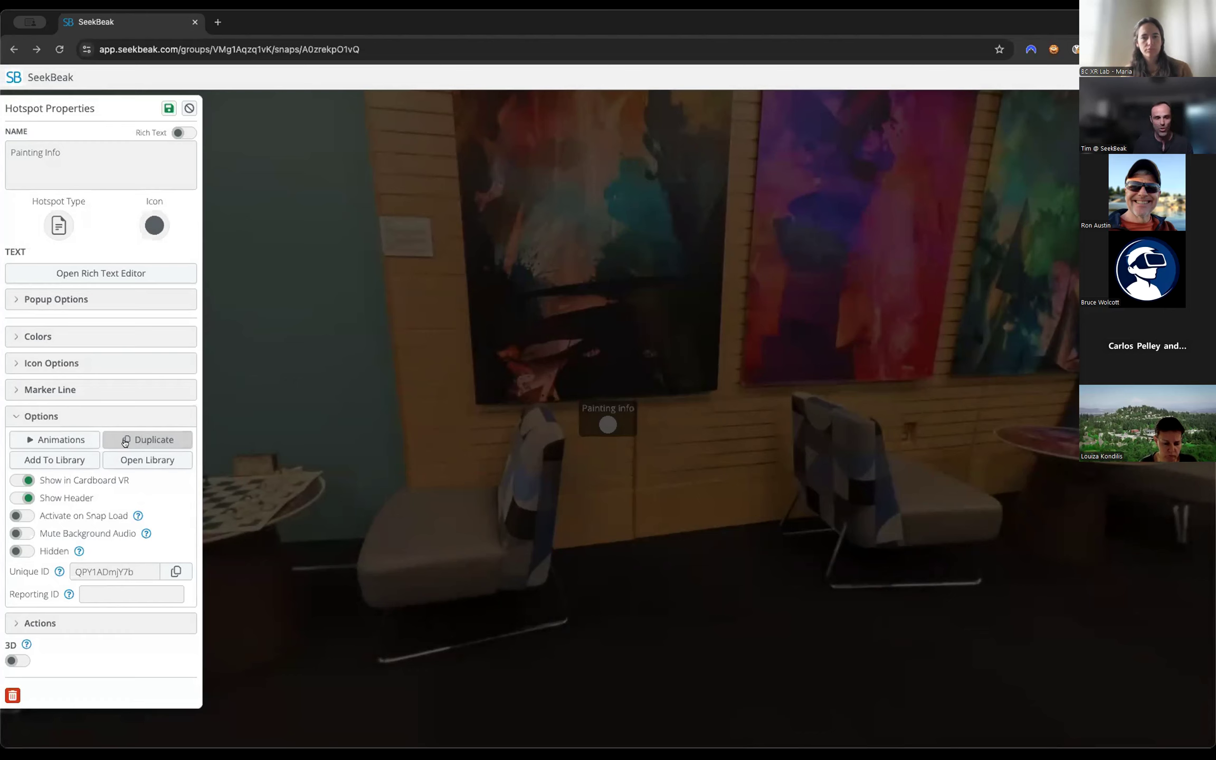
click(92, 415)
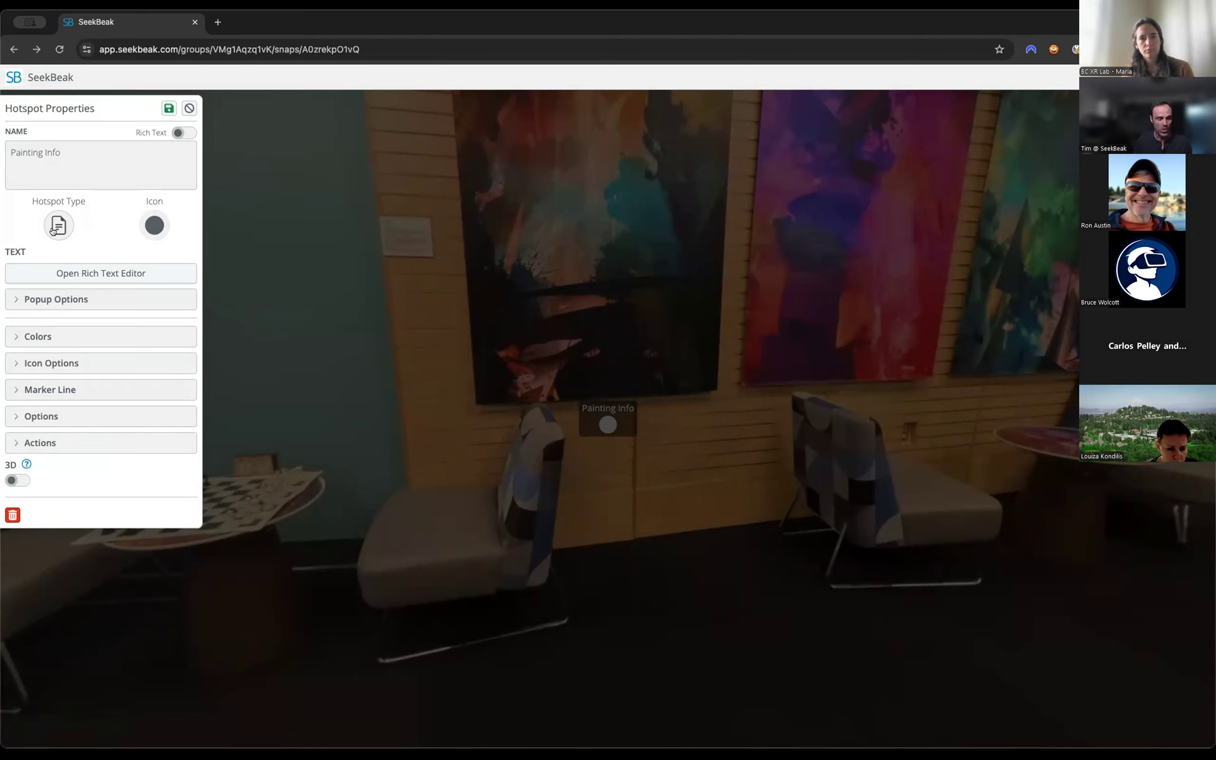
Open the Painting Info hotspot's rich text and colour the "Painting Information" text red (#c62020).
click(79, 273)
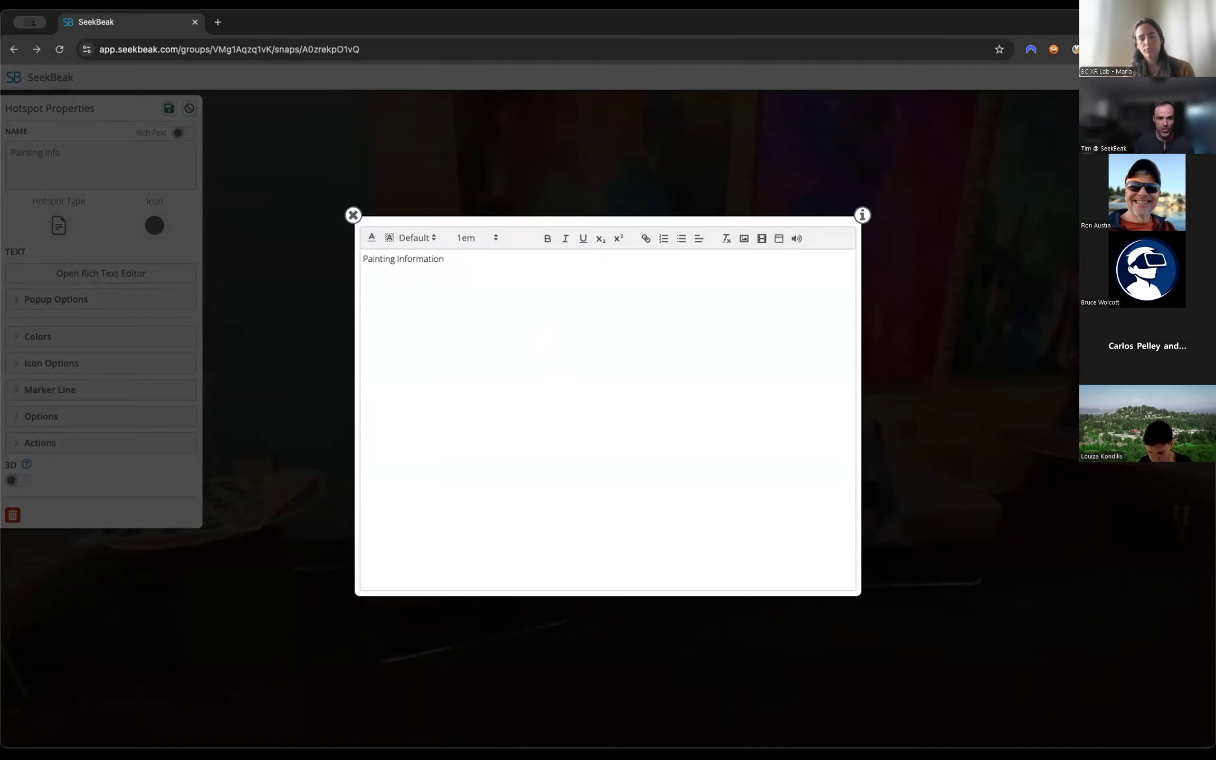
key(super+a)
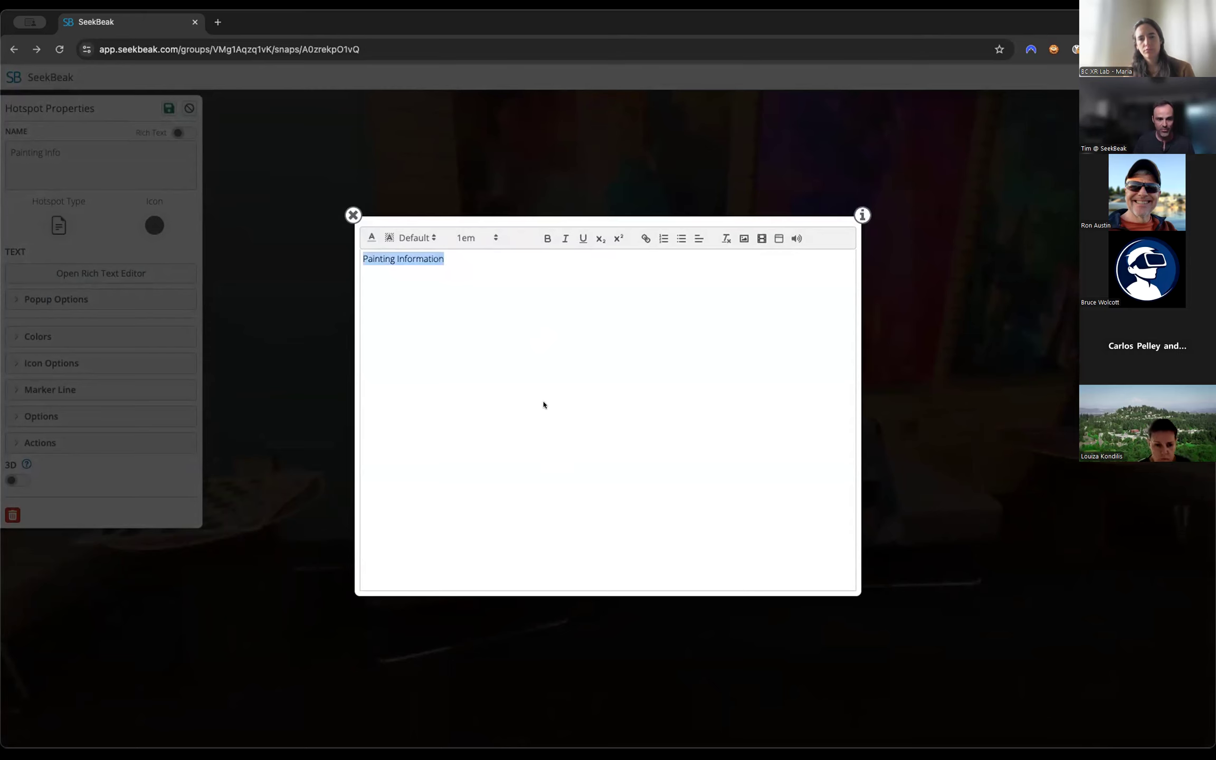
click(377, 243)
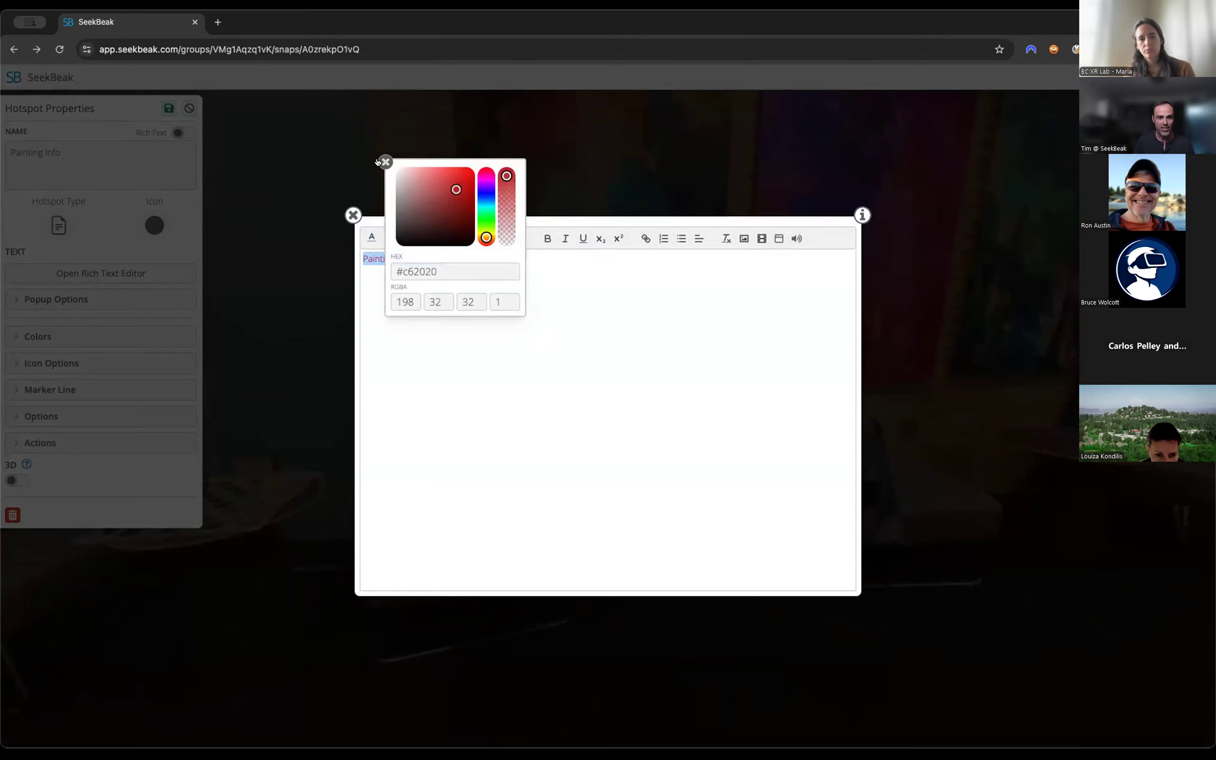
click(379, 162)
Set the "Painting Information" text to 2.125em and bold, and place the text cursor on a new line below it.
click(472, 236)
scroll(480, 346, down, 3)
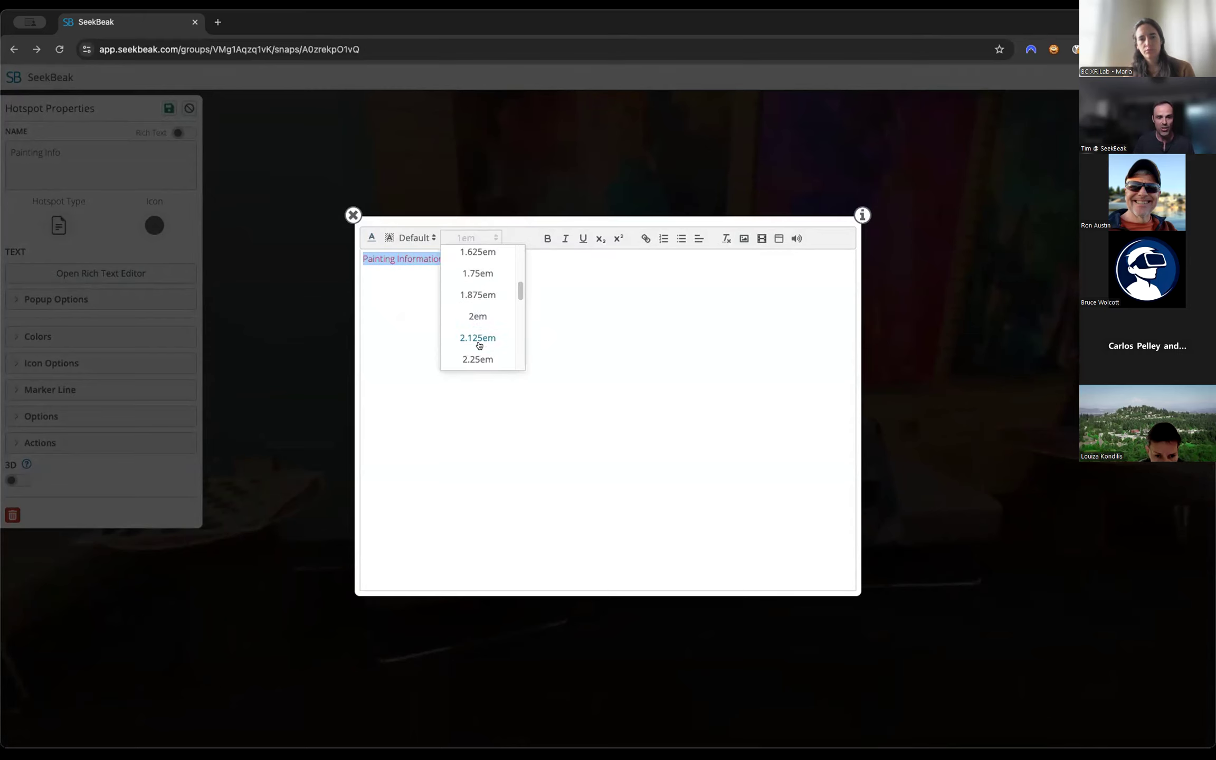
click(480, 344)
click(546, 239)
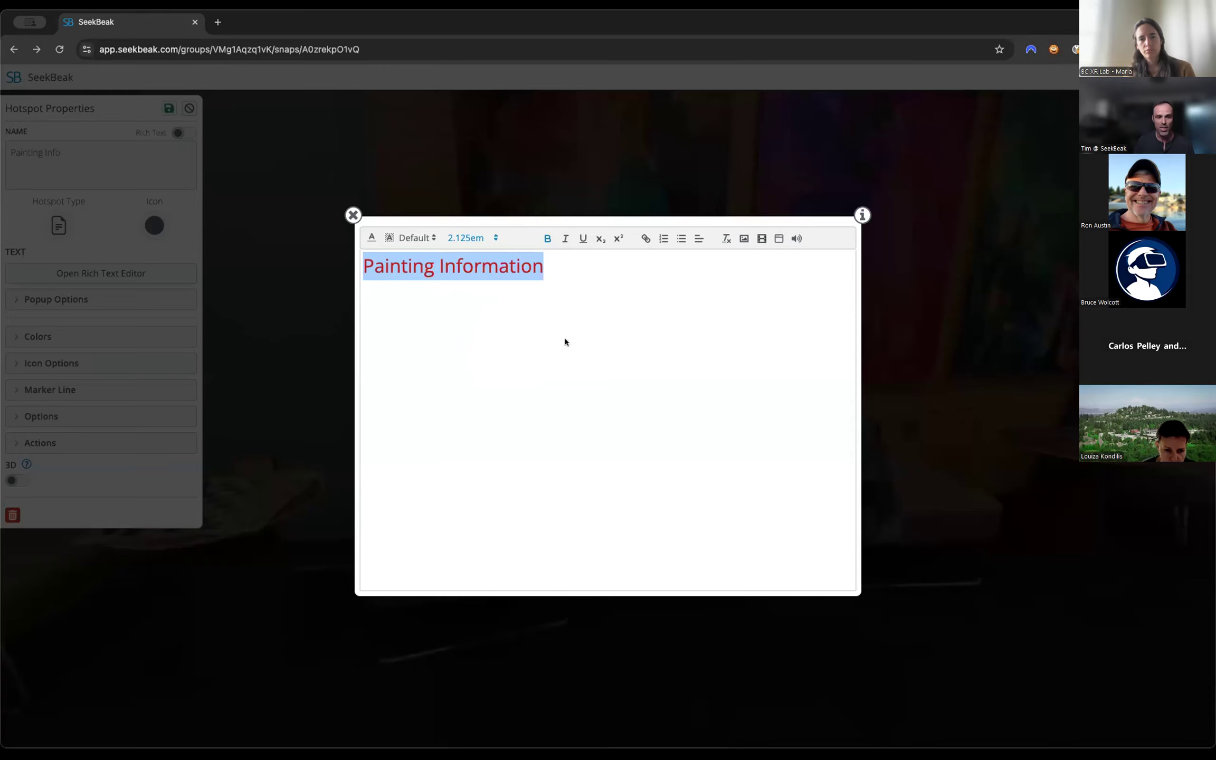
key(Right)
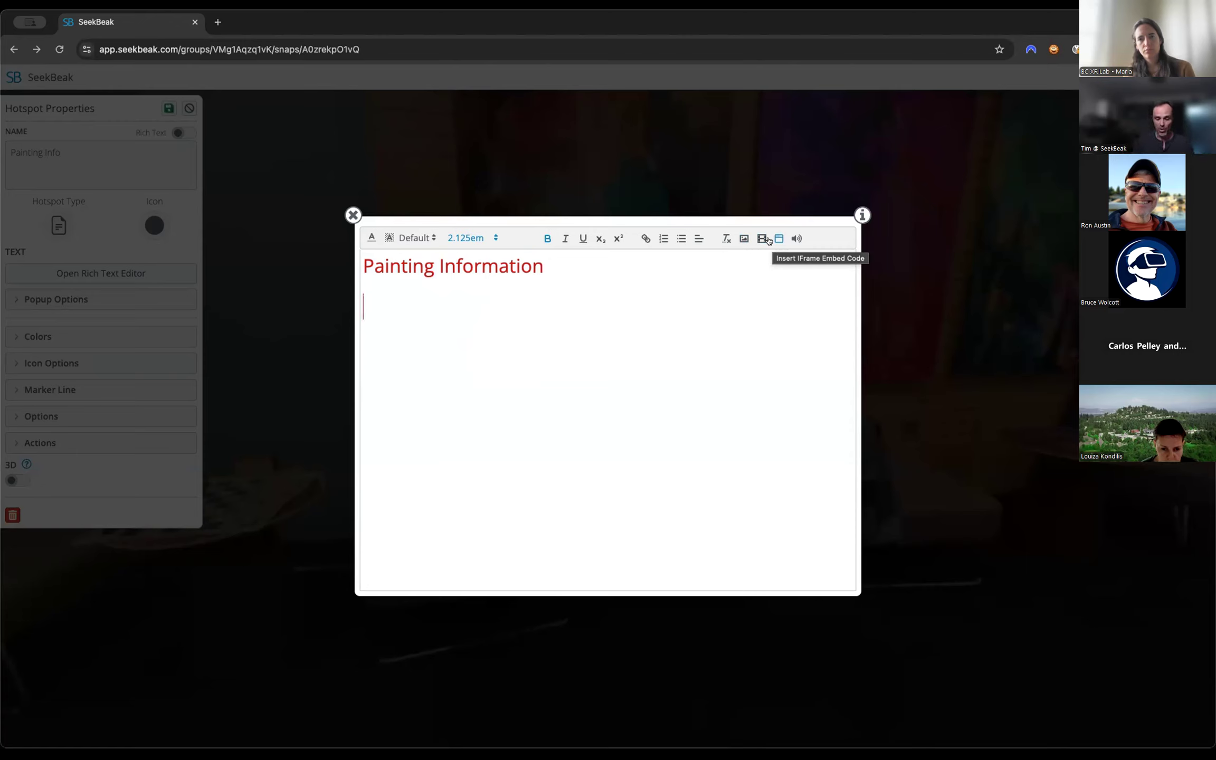
Open seekbeak.com/examples in a new browser tab, launch the full Royal BC Museum experience and close the examples page.
click(217, 22)
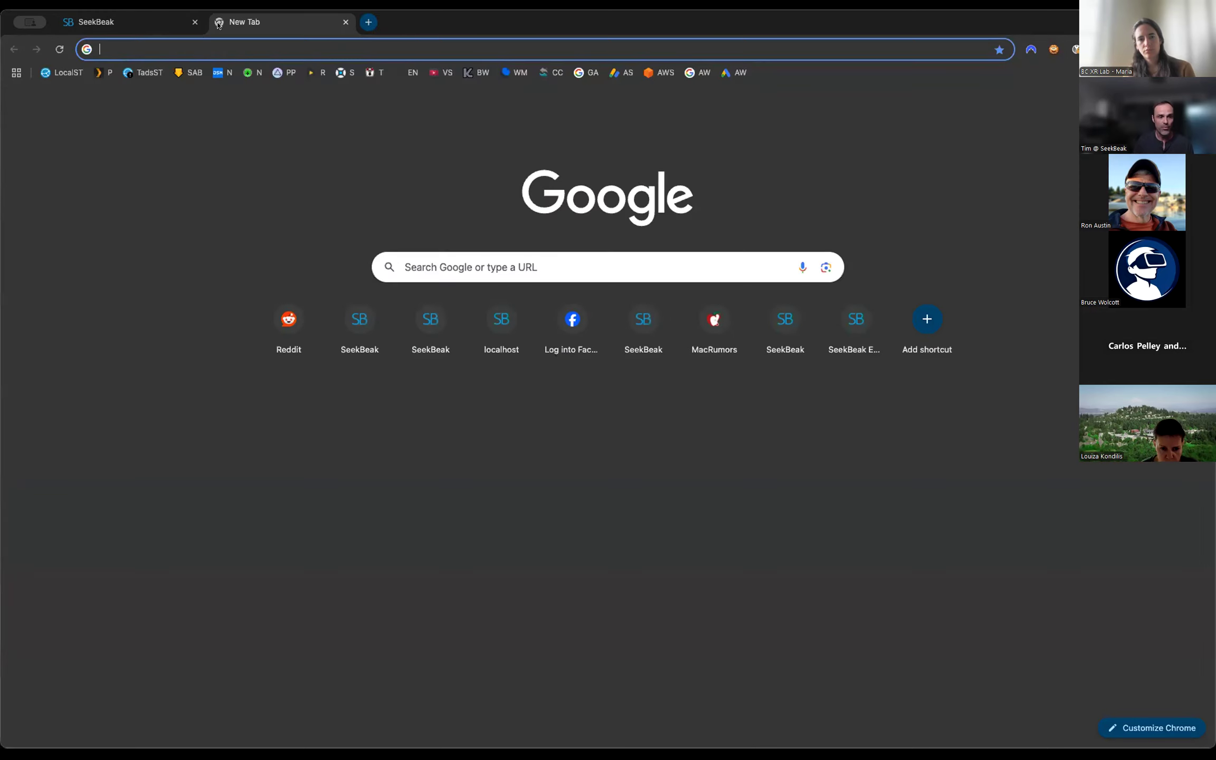
text(seekbeak.com/ex)
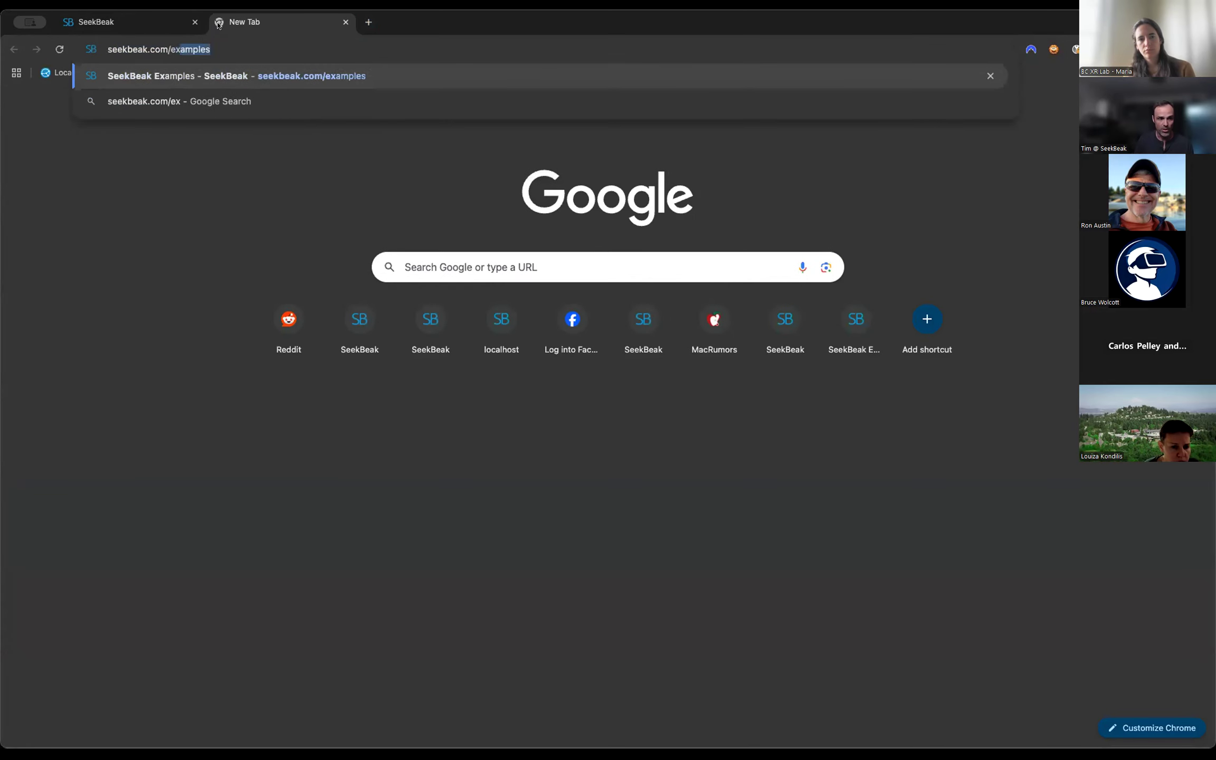
key(Return)
scroll(727, 417, down, 5)
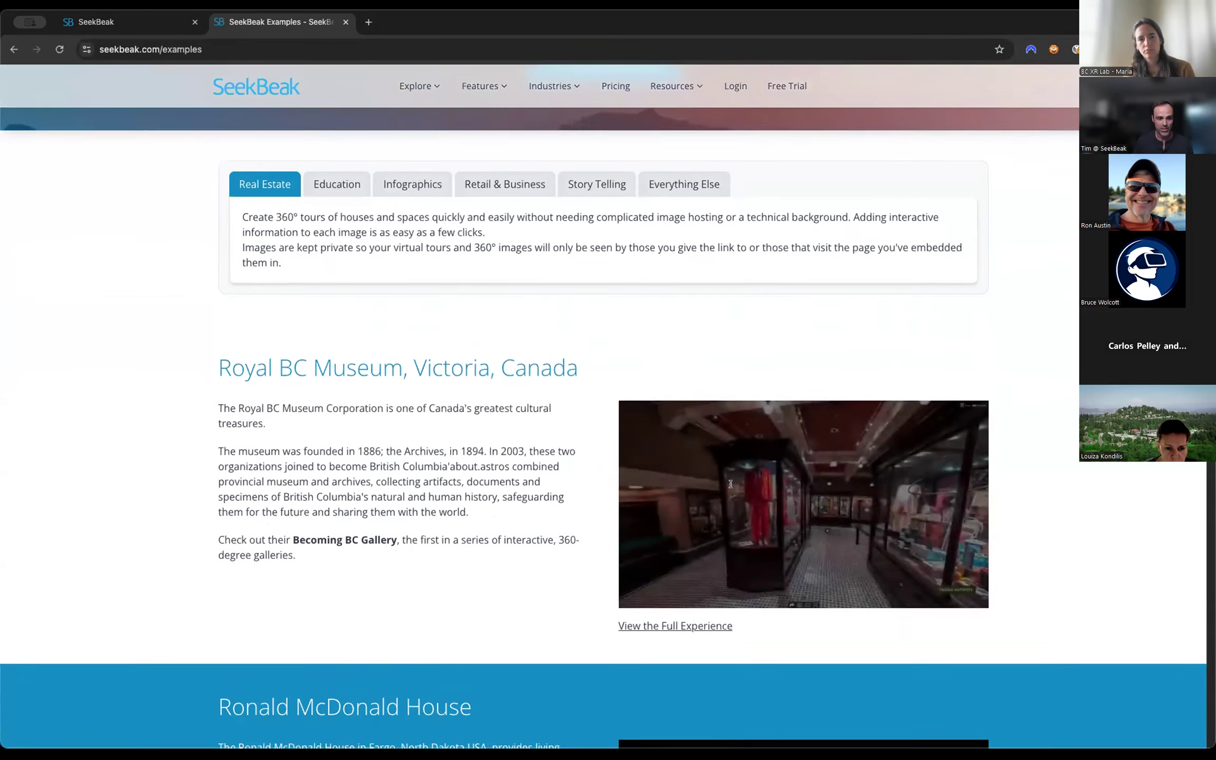
click(667, 607)
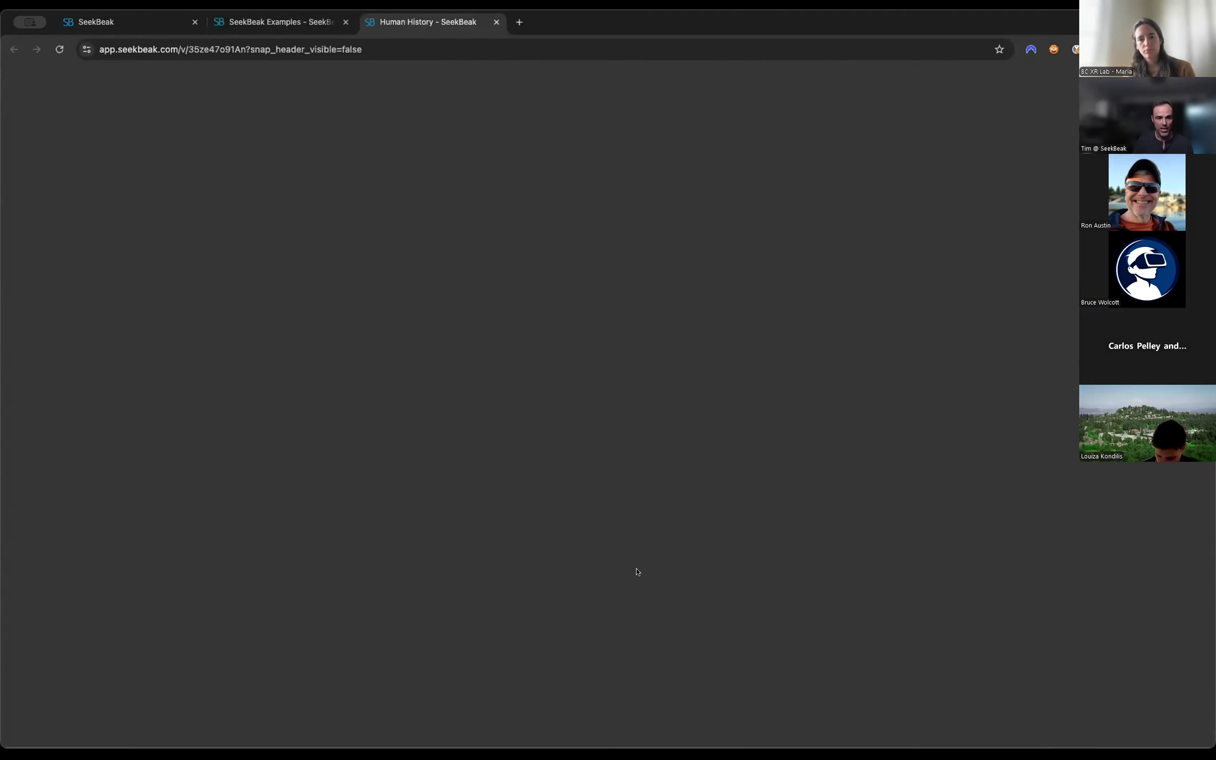
click(345, 22)
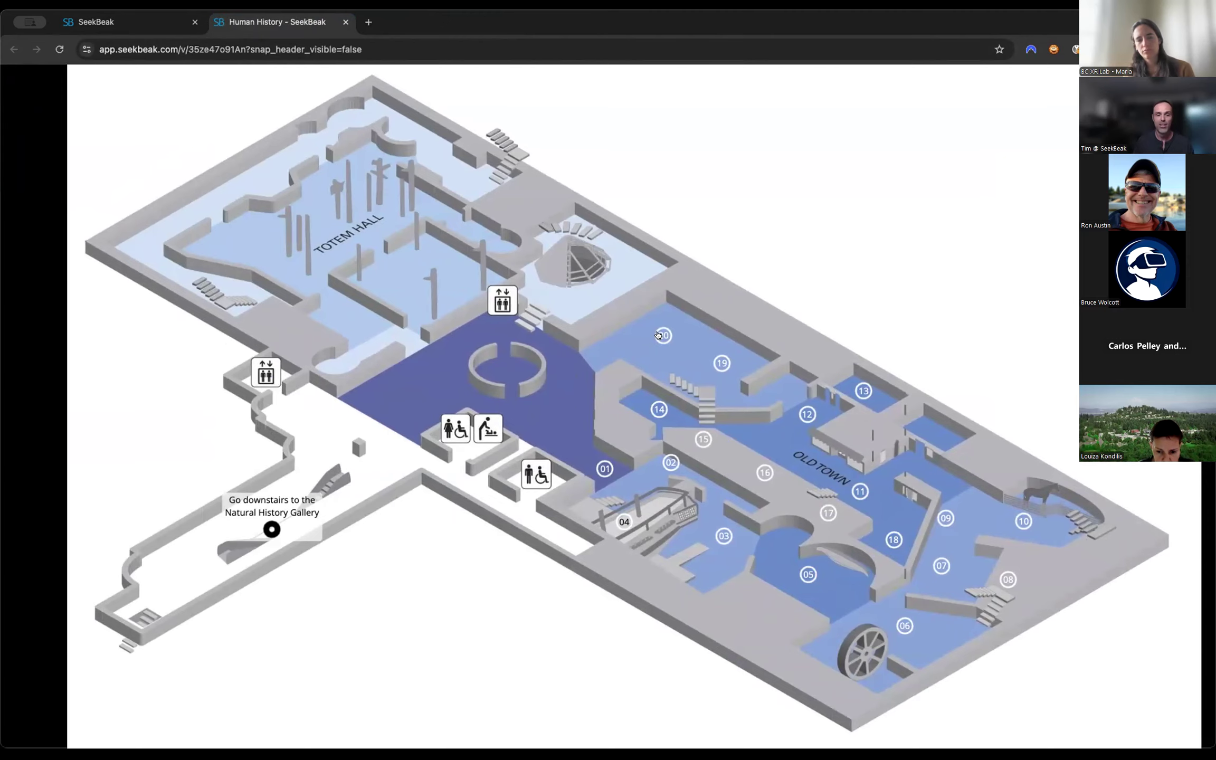
Enter Century hall from point 19 on the Human History floor map and view the 1960s "The Good Life" panel.
click(719, 363)
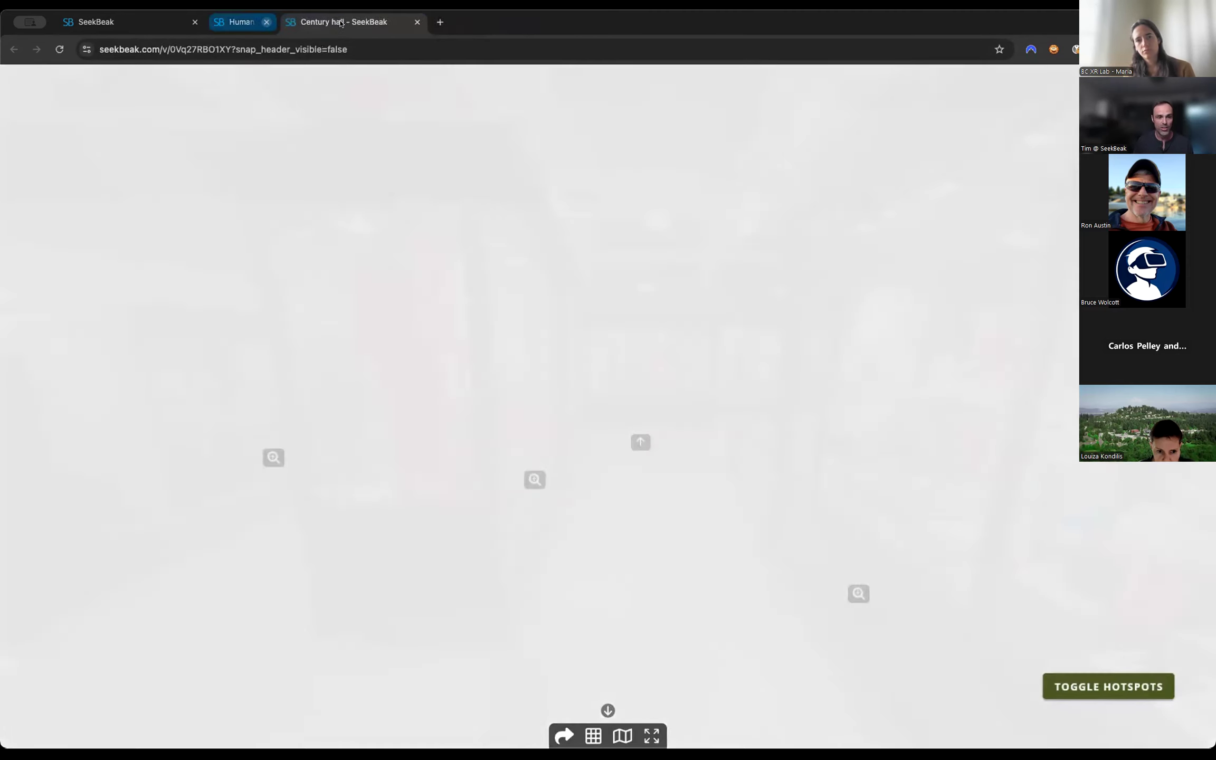
click(345, 21)
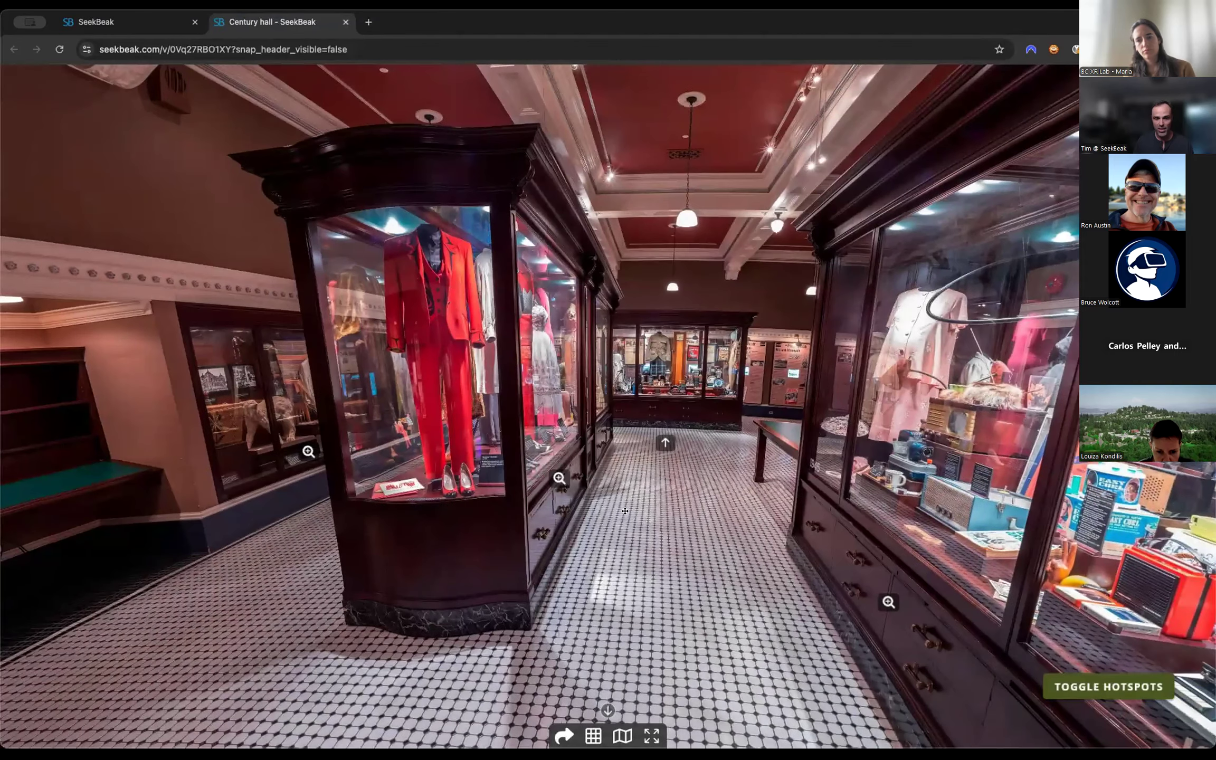
drag(735, 515, 533, 390)
click(550, 485)
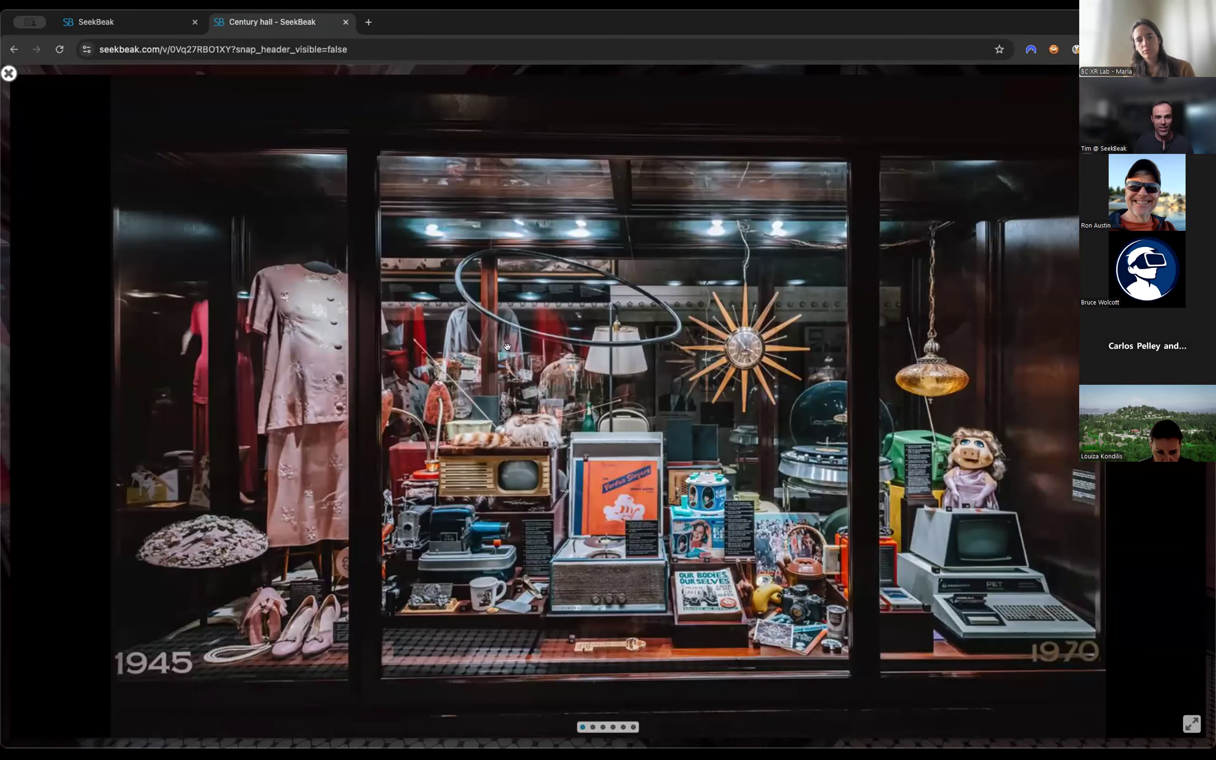
Look around the Century hall display cases and view the 1990s "The New Economies" panel.
drag(1076, 364, 497, 365)
drag(1116, 368, 897, 365)
drag(506, 359, 1002, 348)
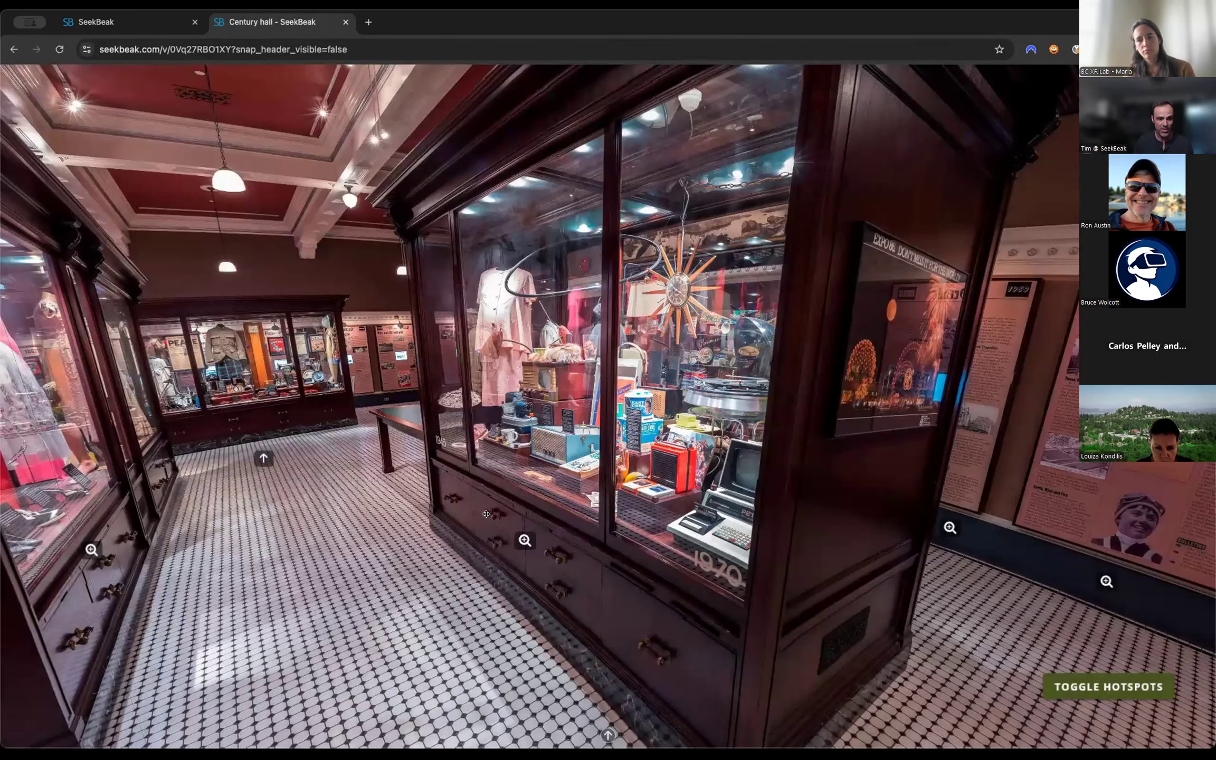
drag(486, 513, 538, 515)
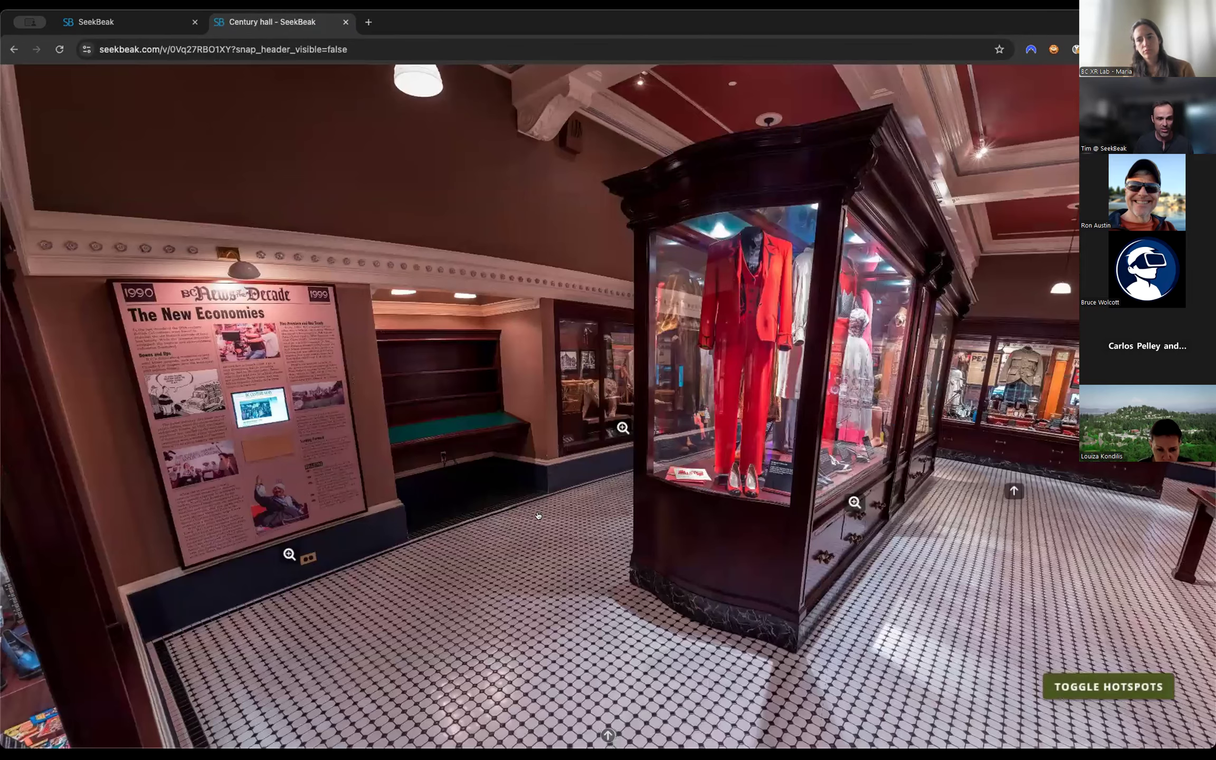
click(541, 516)
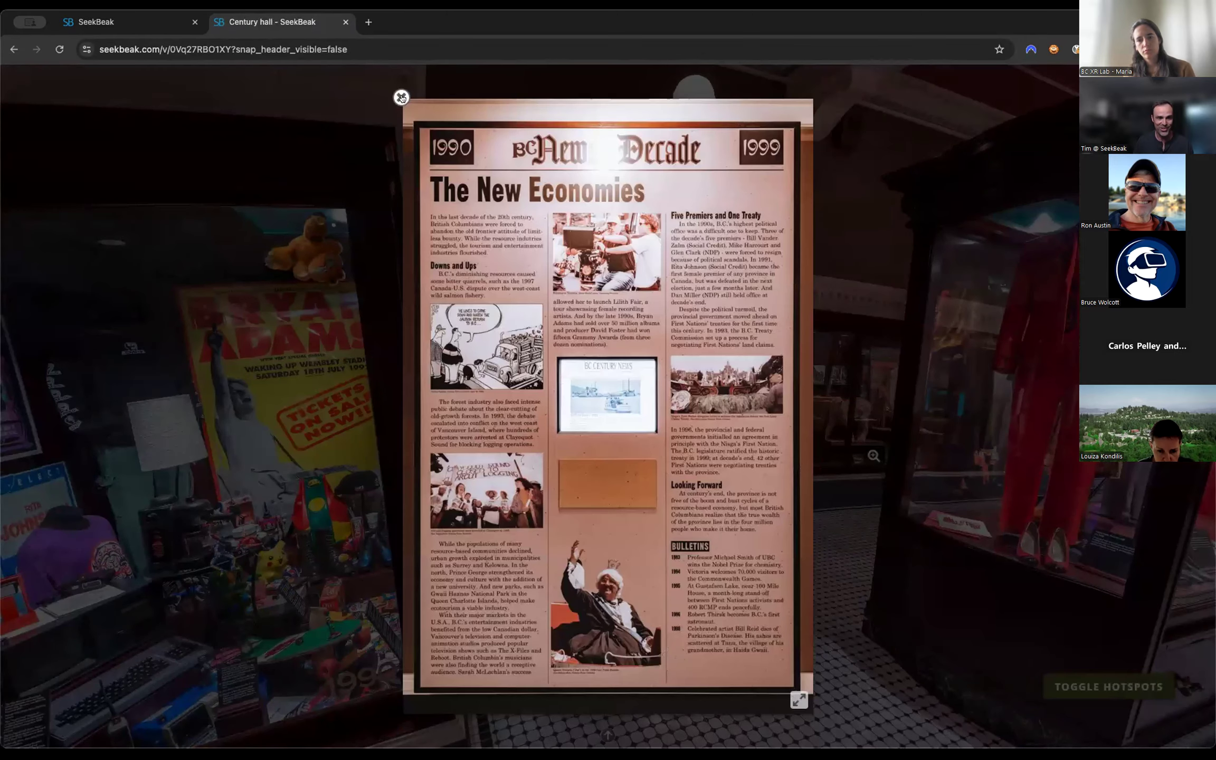
click(371, 385)
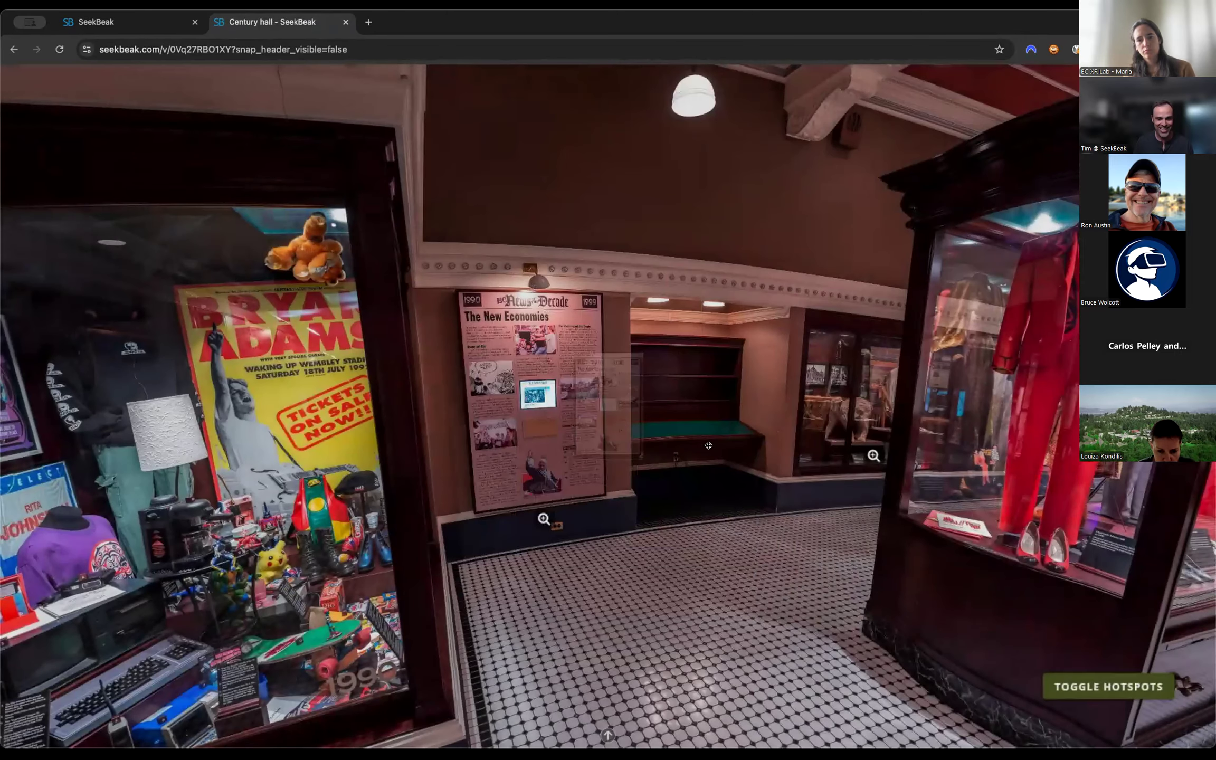
View the close-up image of the 1980s–1990s display case and move on to the Majestic Theatre exterior scene.
drag(851, 506, 1034, 509)
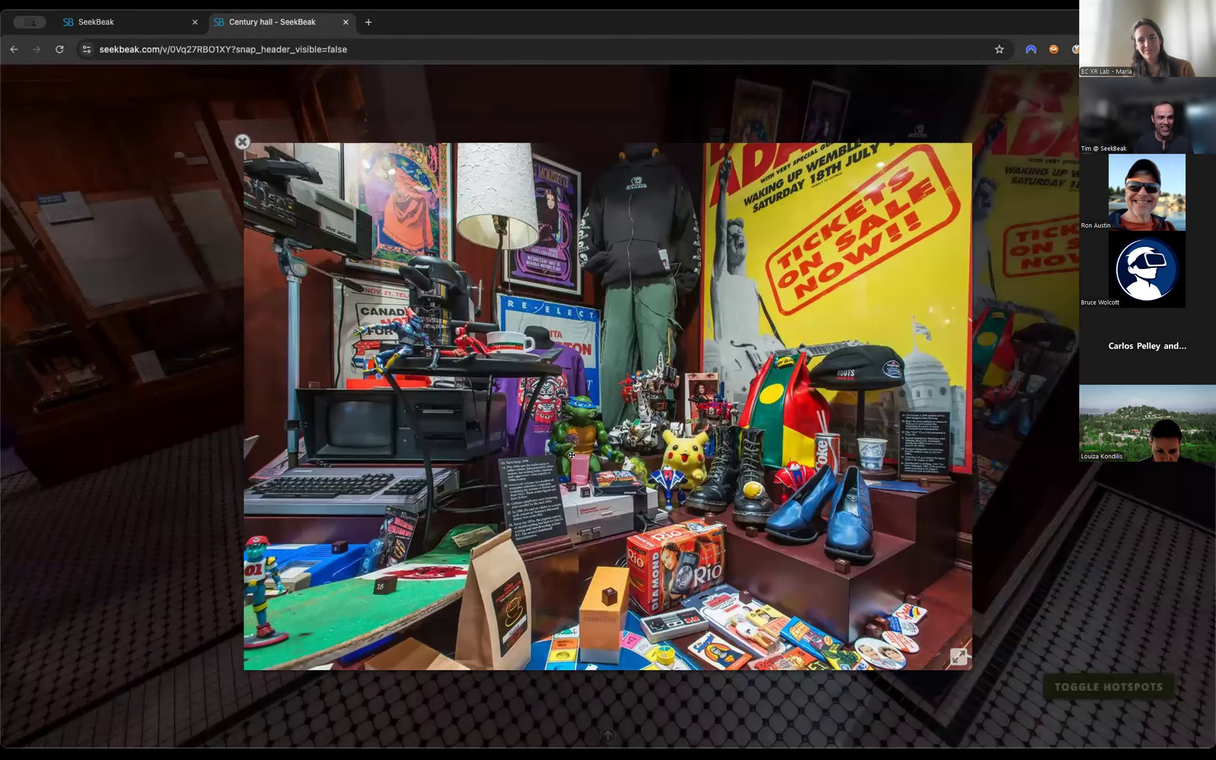
click(799, 402)
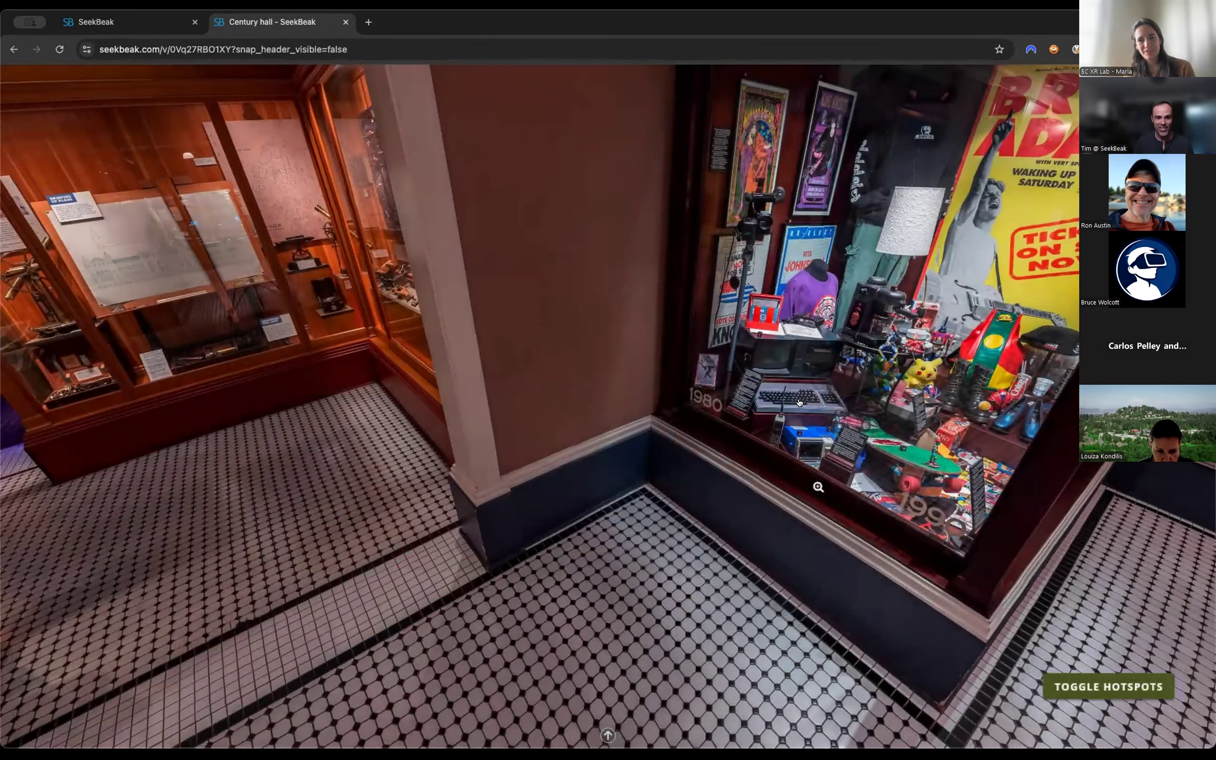
drag(549, 372, 798, 402)
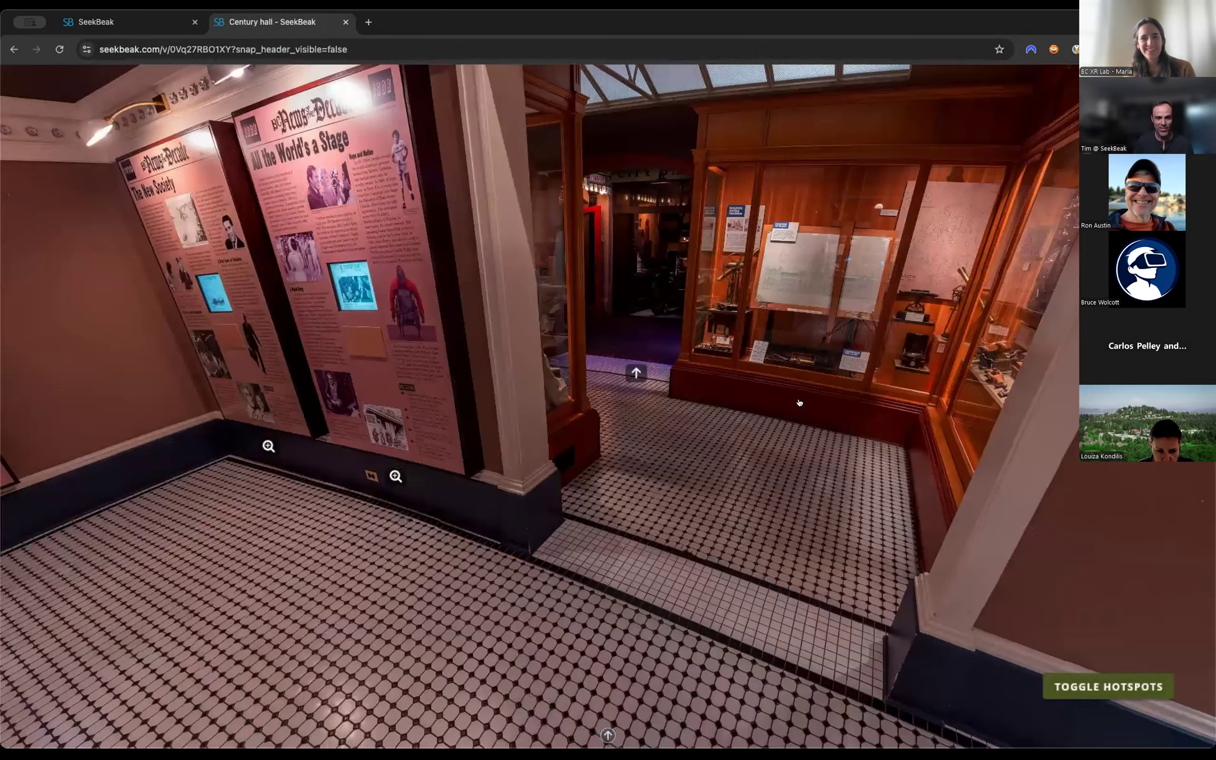
click(798, 402)
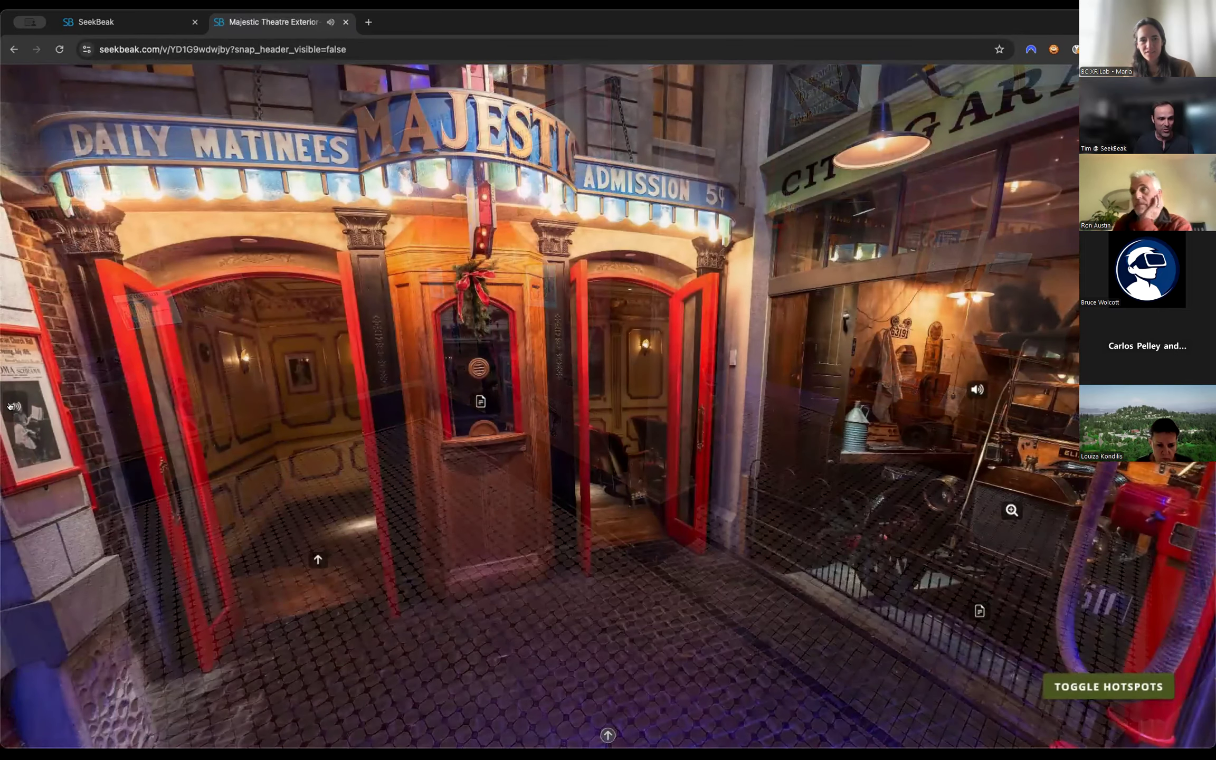
Turn the theatre scene's background audio all the way down and inspect the garage's text, audio and image hotspots.
drag(125, 408, 88, 409)
drag(454, 421, 312, 422)
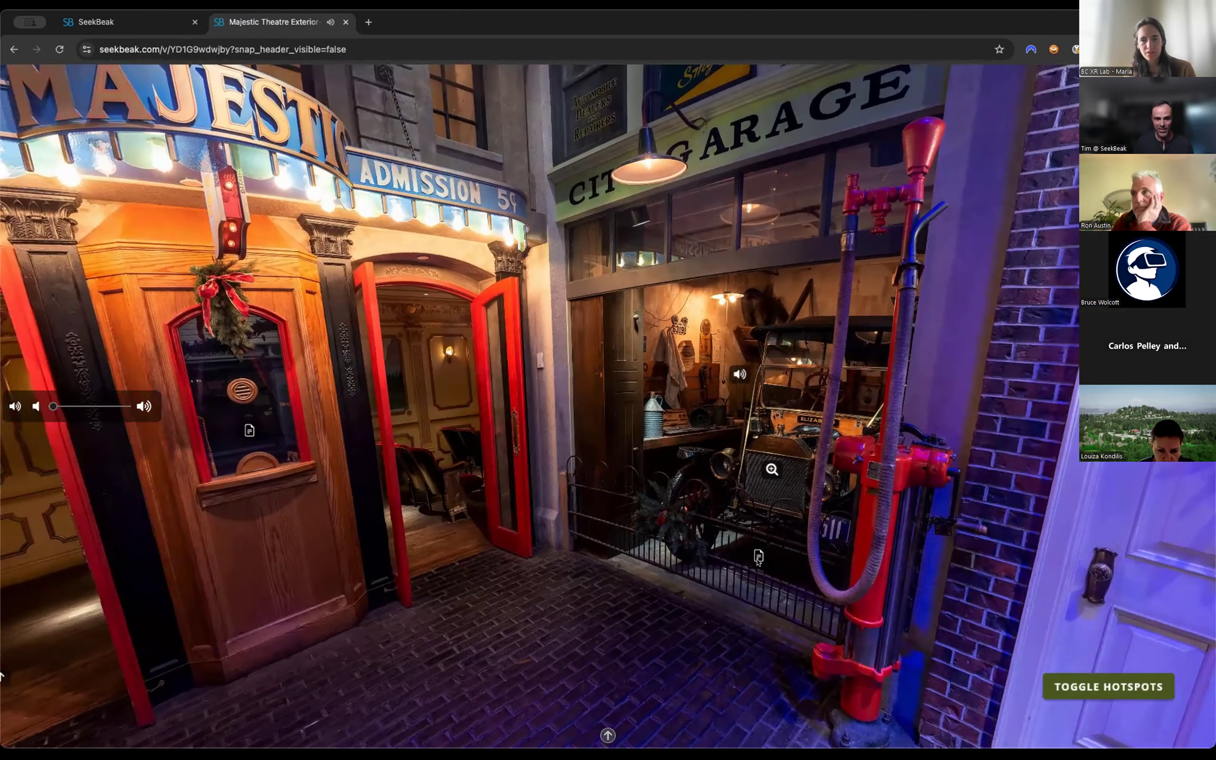
click(758, 559)
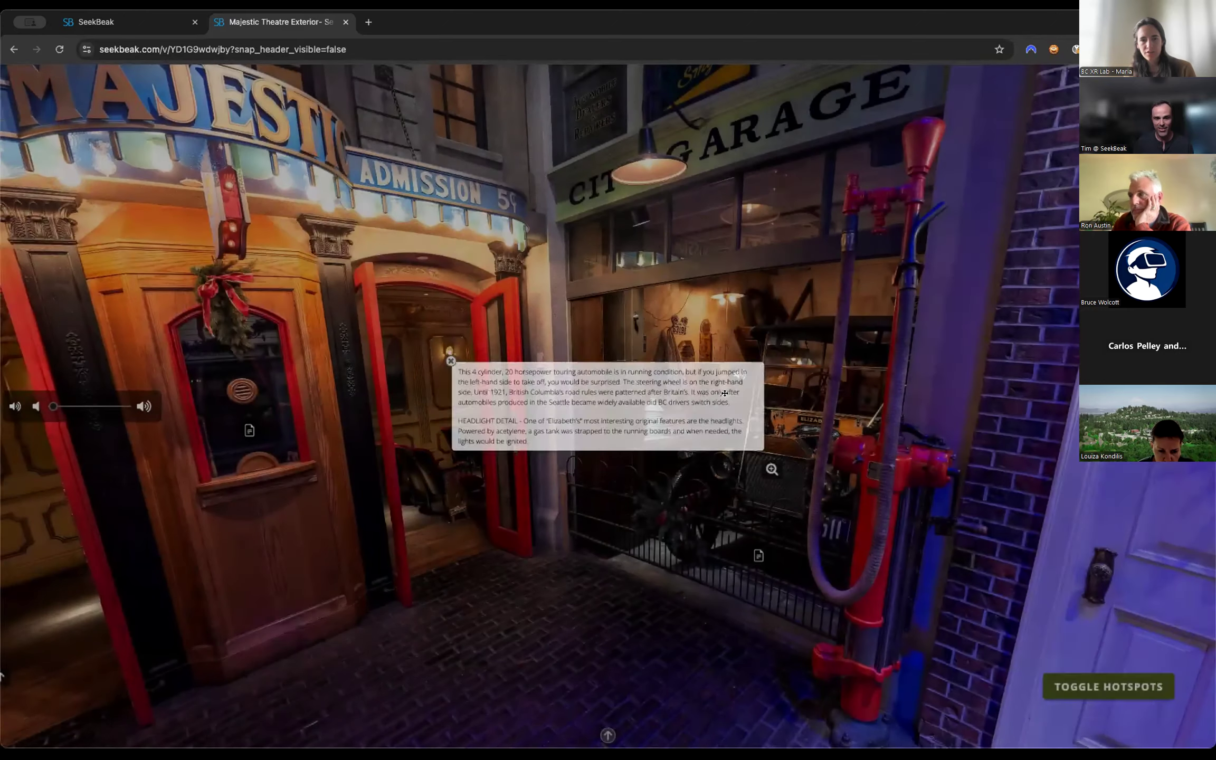
click(724, 393)
click(772, 468)
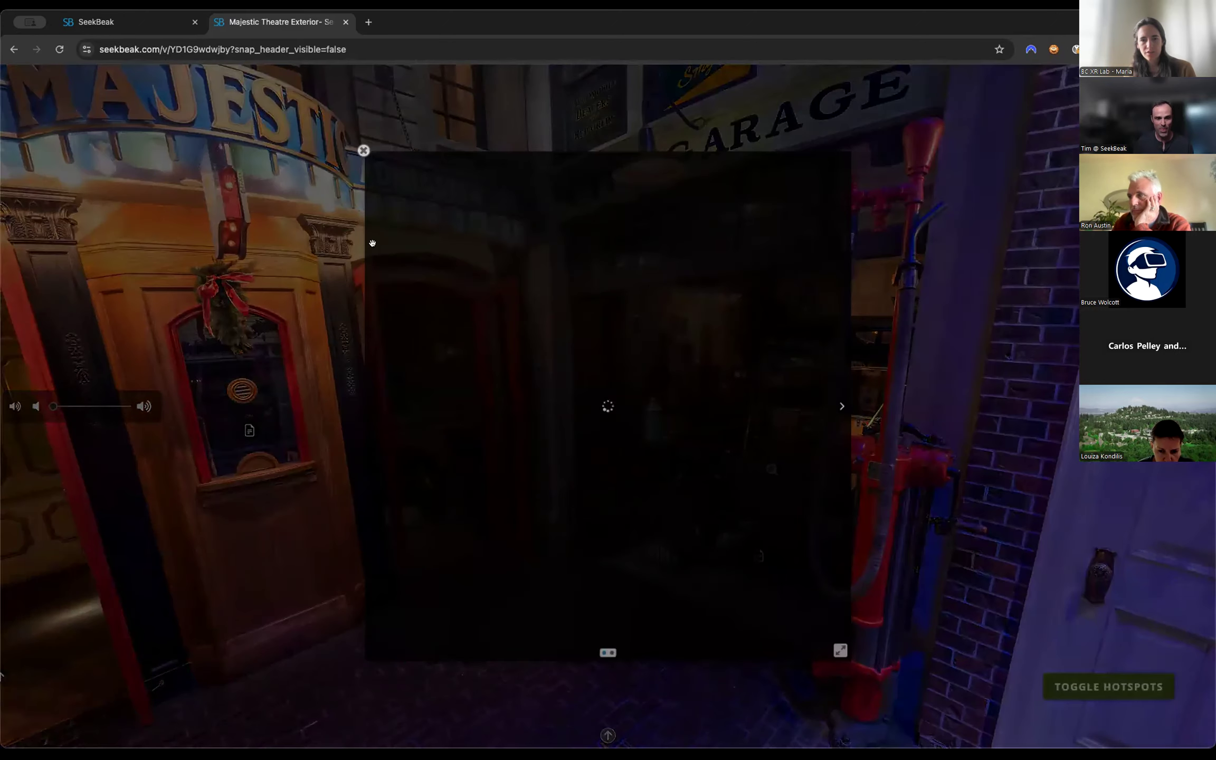
click(282, 76)
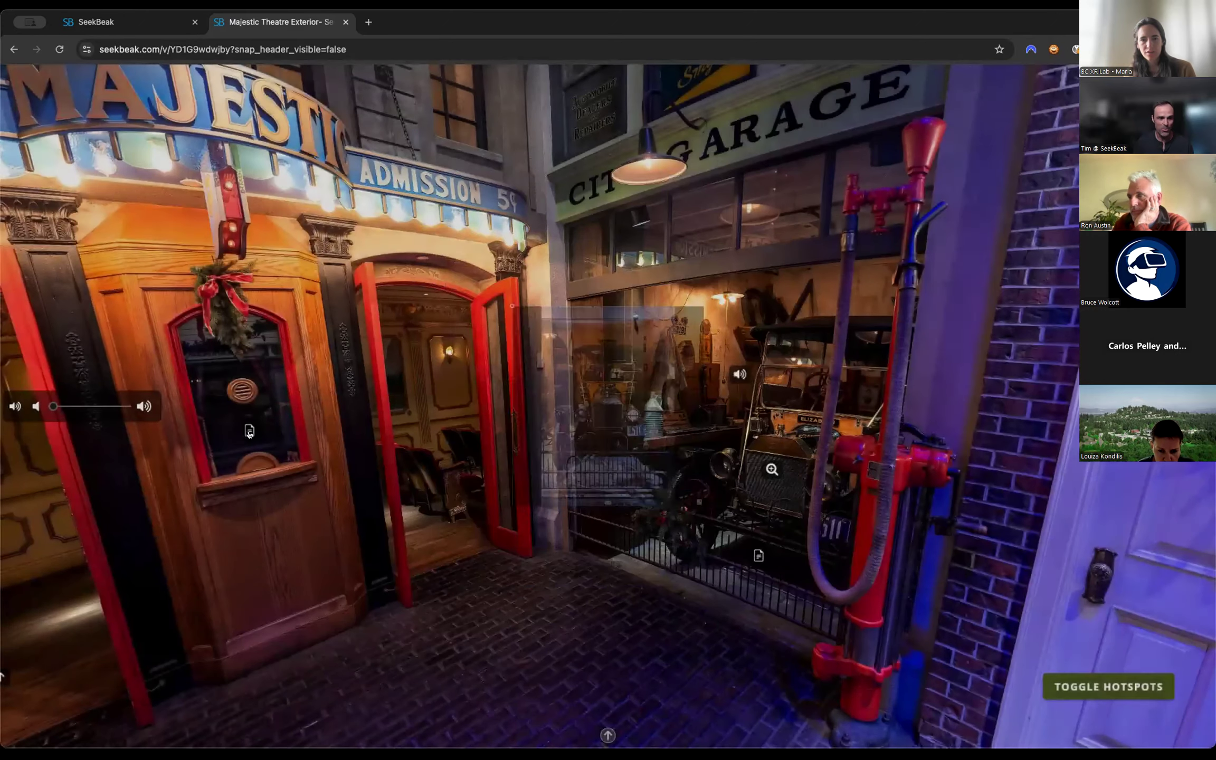
Read through the Majestic Theatre ticket booth's text hotspot, including its photo, caption and Early Cinema section, and close it.
click(249, 431)
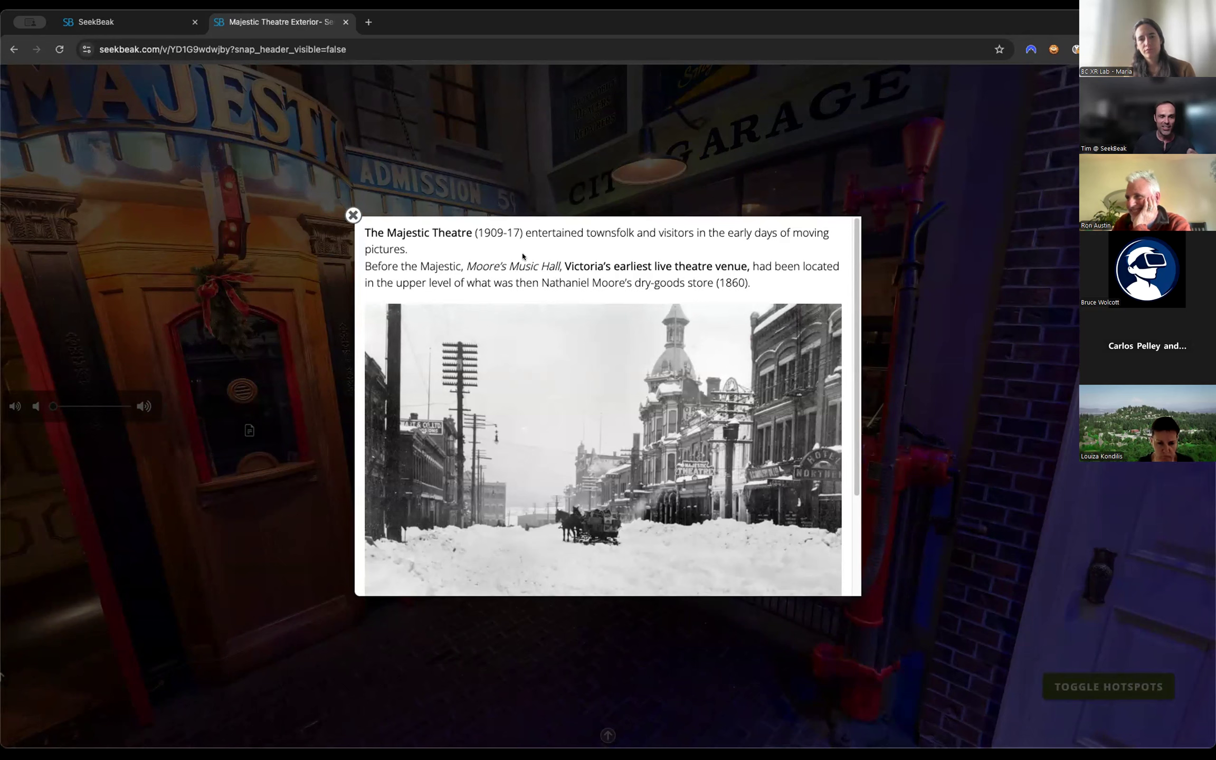
scroll(650, 370, down, 5)
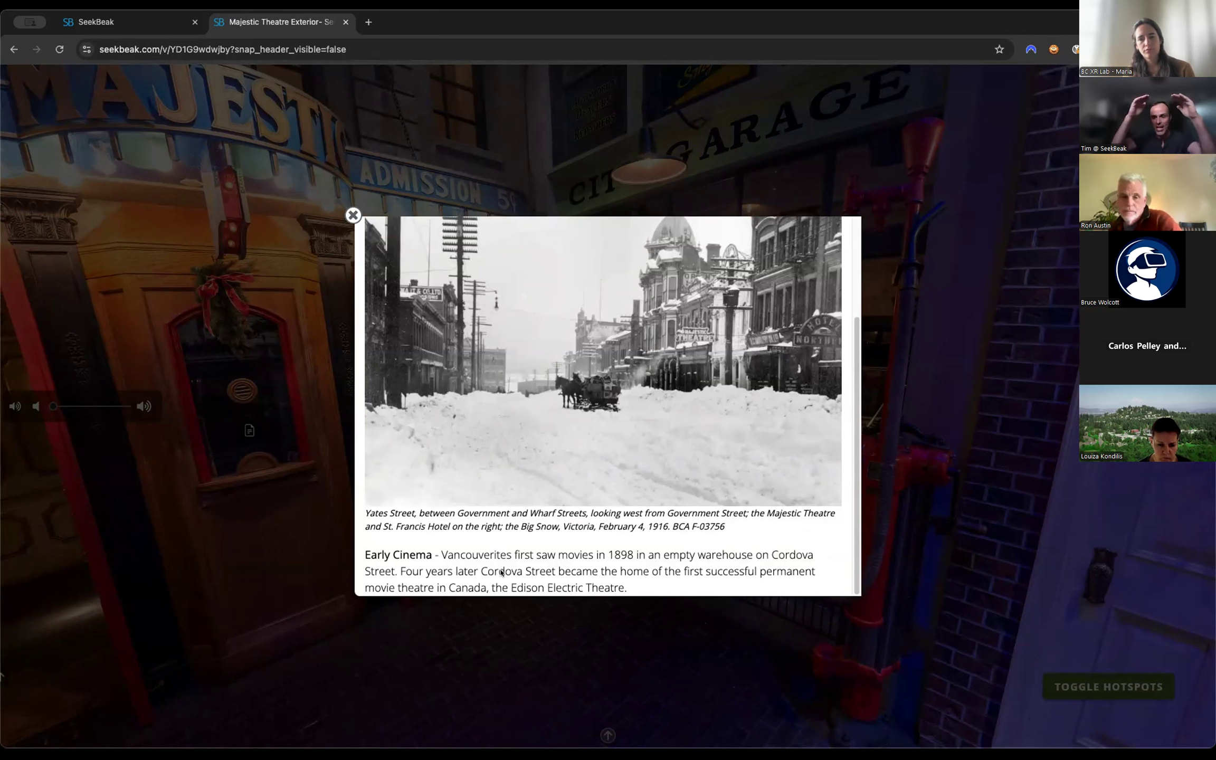
scroll(501, 572, up, 5)
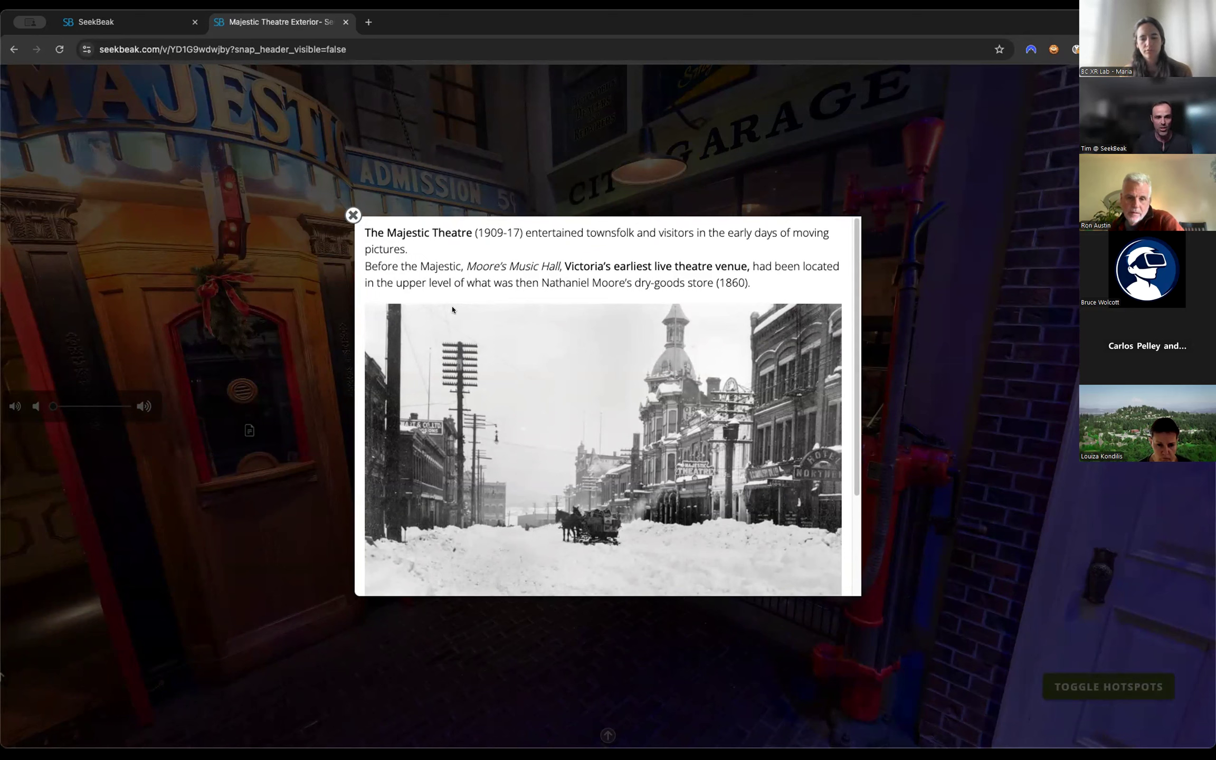
scroll(686, 390, down, 2)
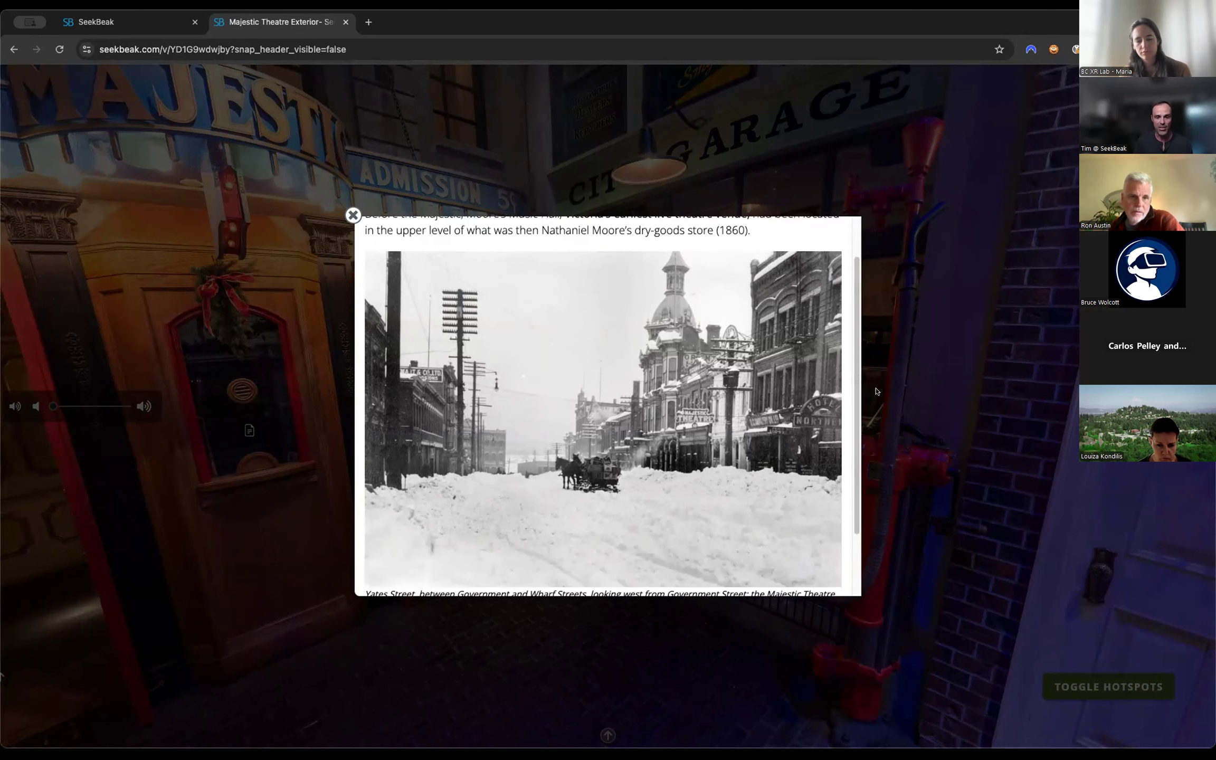
scroll(856, 389, down, 1)
scroll(856, 389, down, 1)
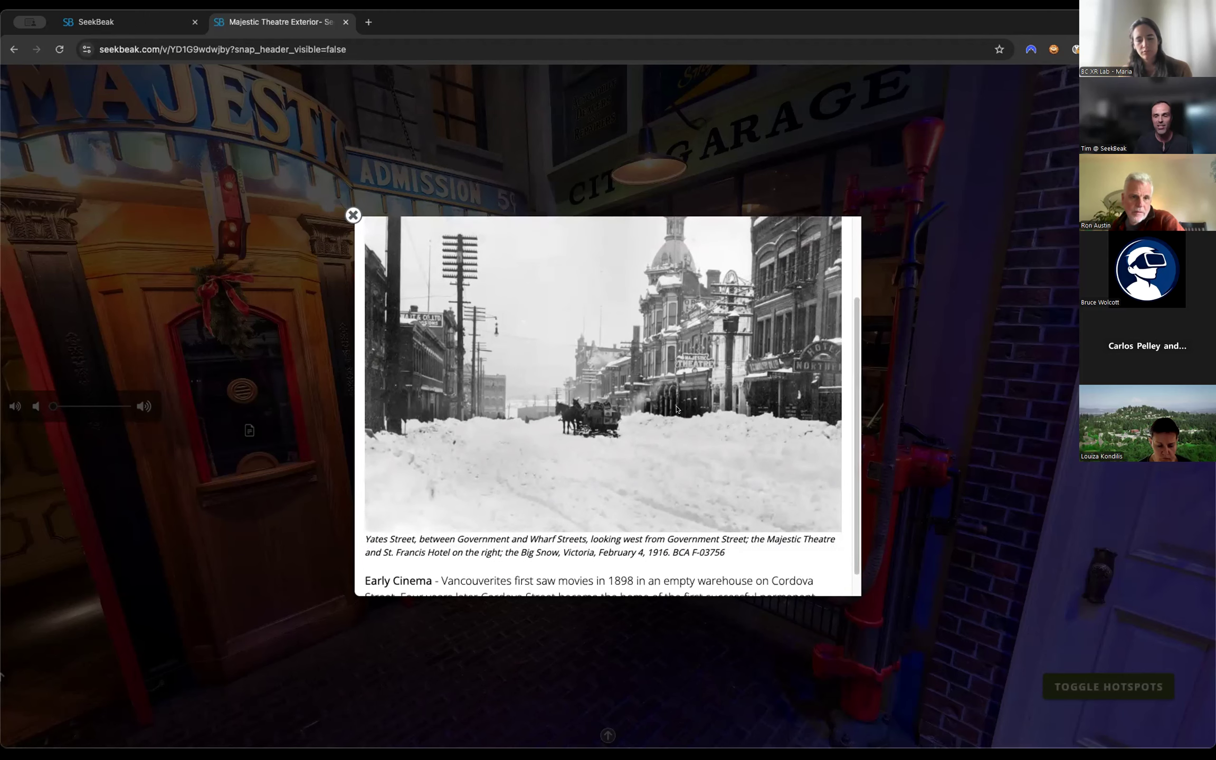
click(353, 214)
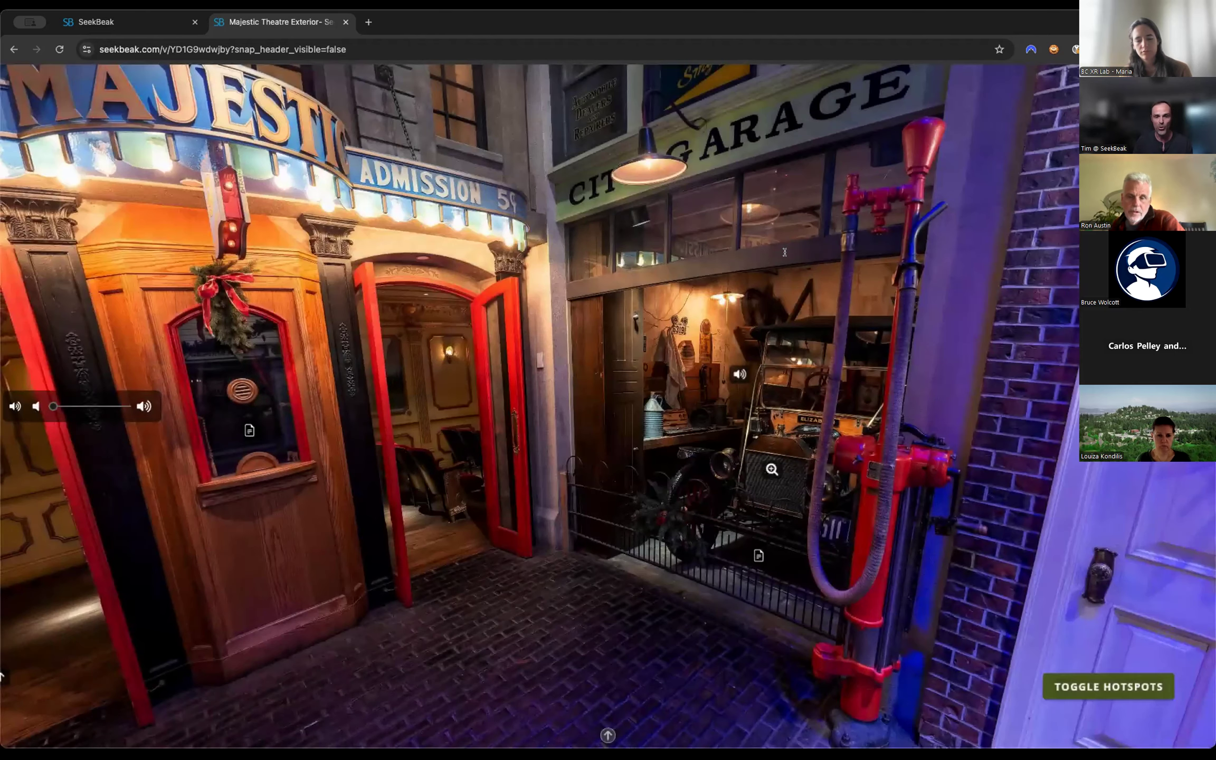
Return to the XR Lab snap's editor, close the rich text editor and save the Painting Info hotspot.
click(138, 21)
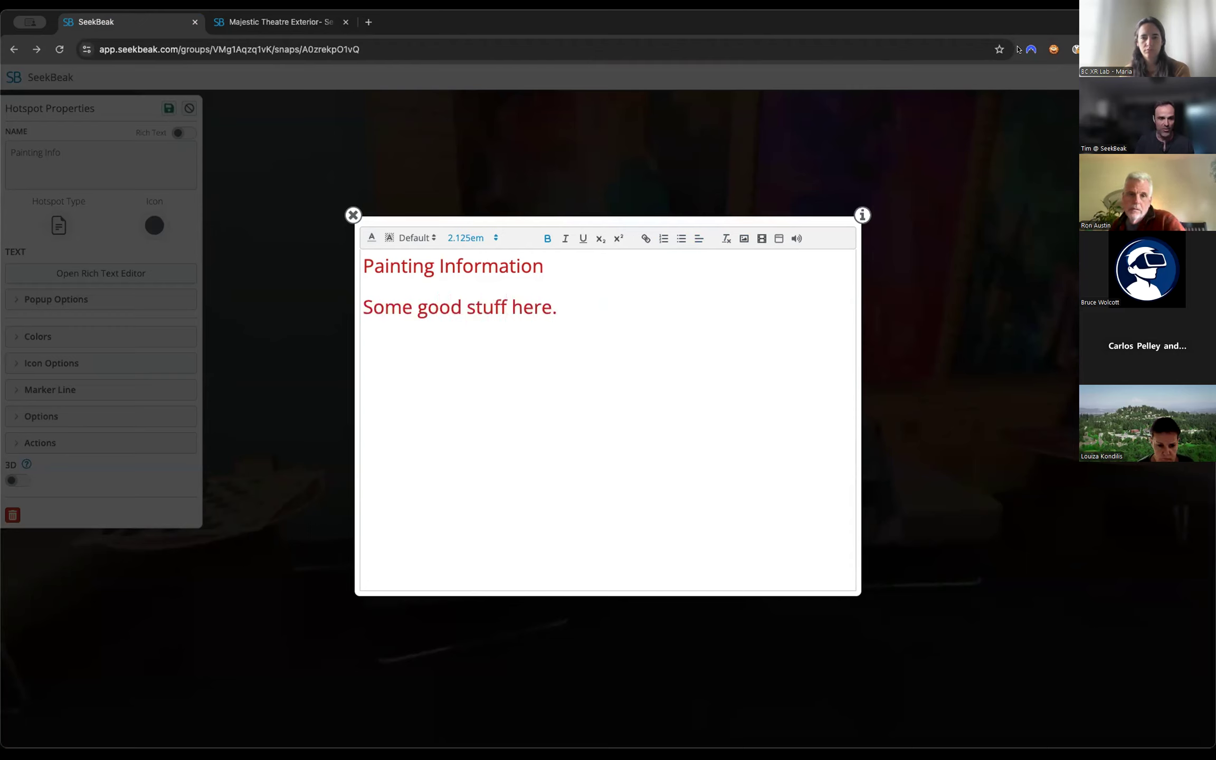
click(352, 215)
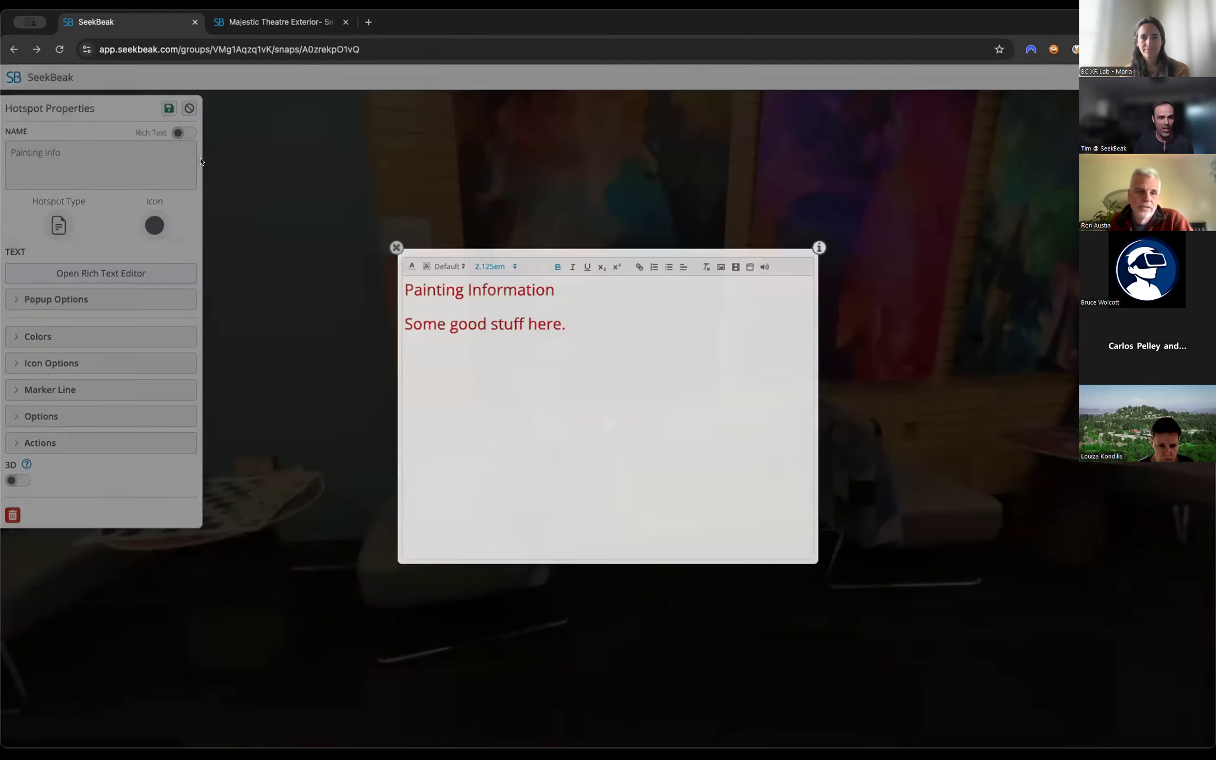
click(168, 108)
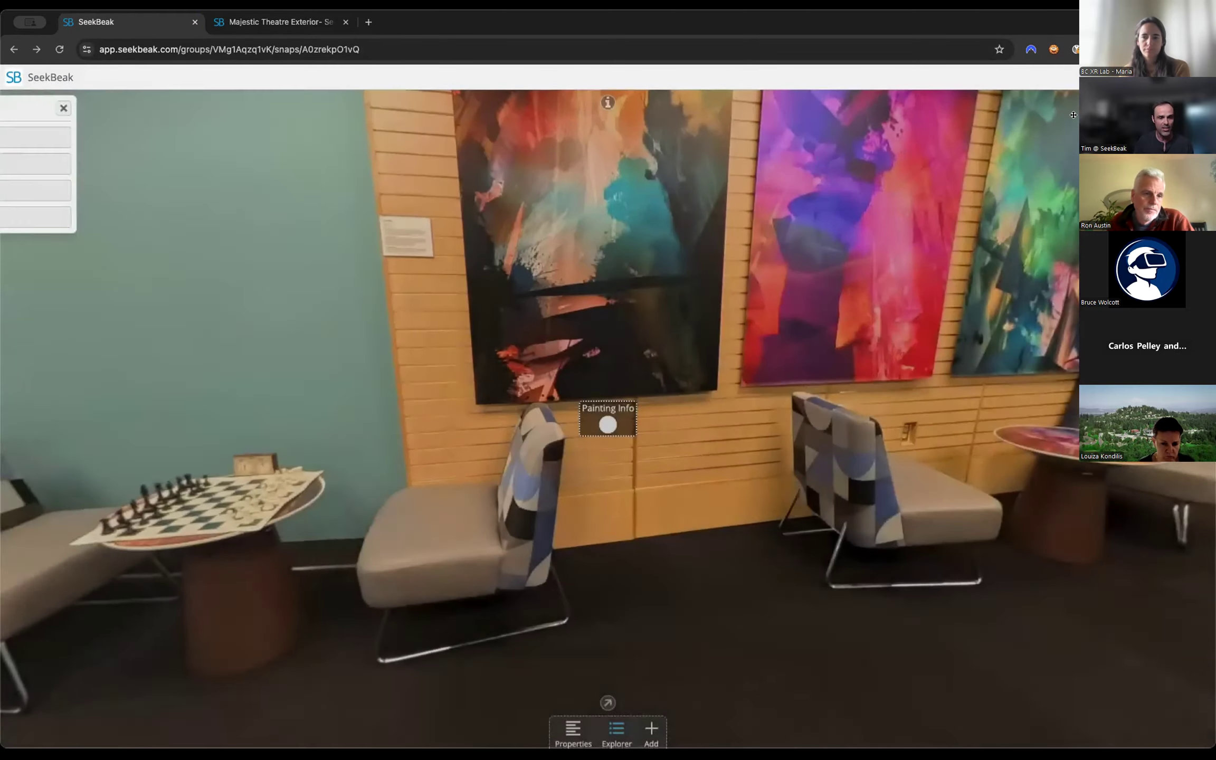
Preview the Painting Info hotspot's popup outside edit mode and close it.
mouse_move(596, 442)
mouse_down()
mouse_move(579, 409)
mouse_move(649, 439)
mouse_up()
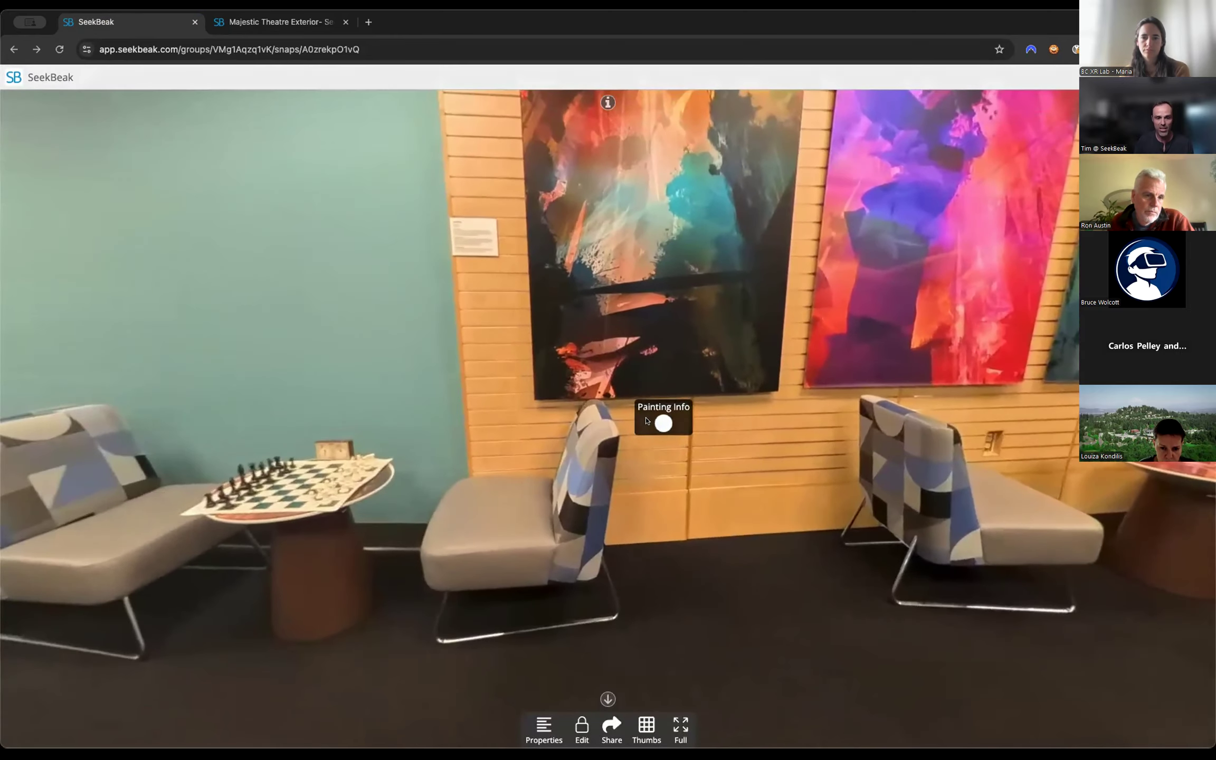
click(646, 420)
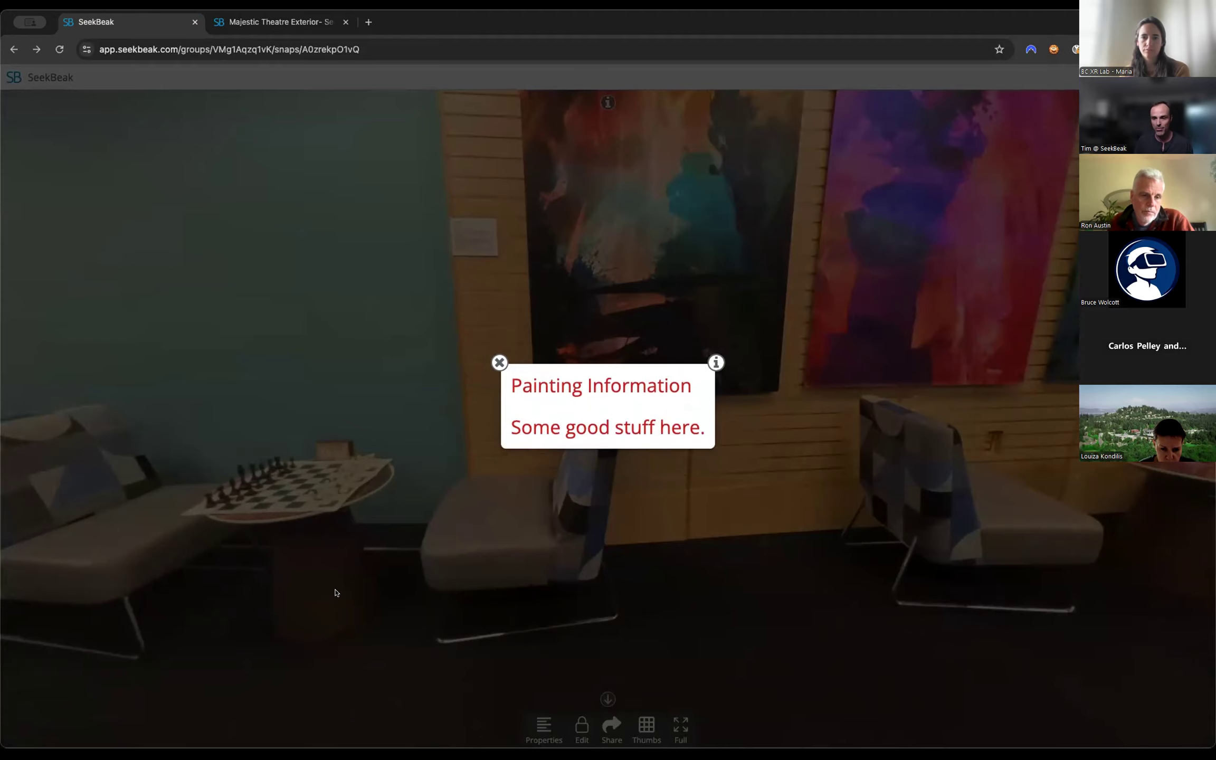
click(498, 363)
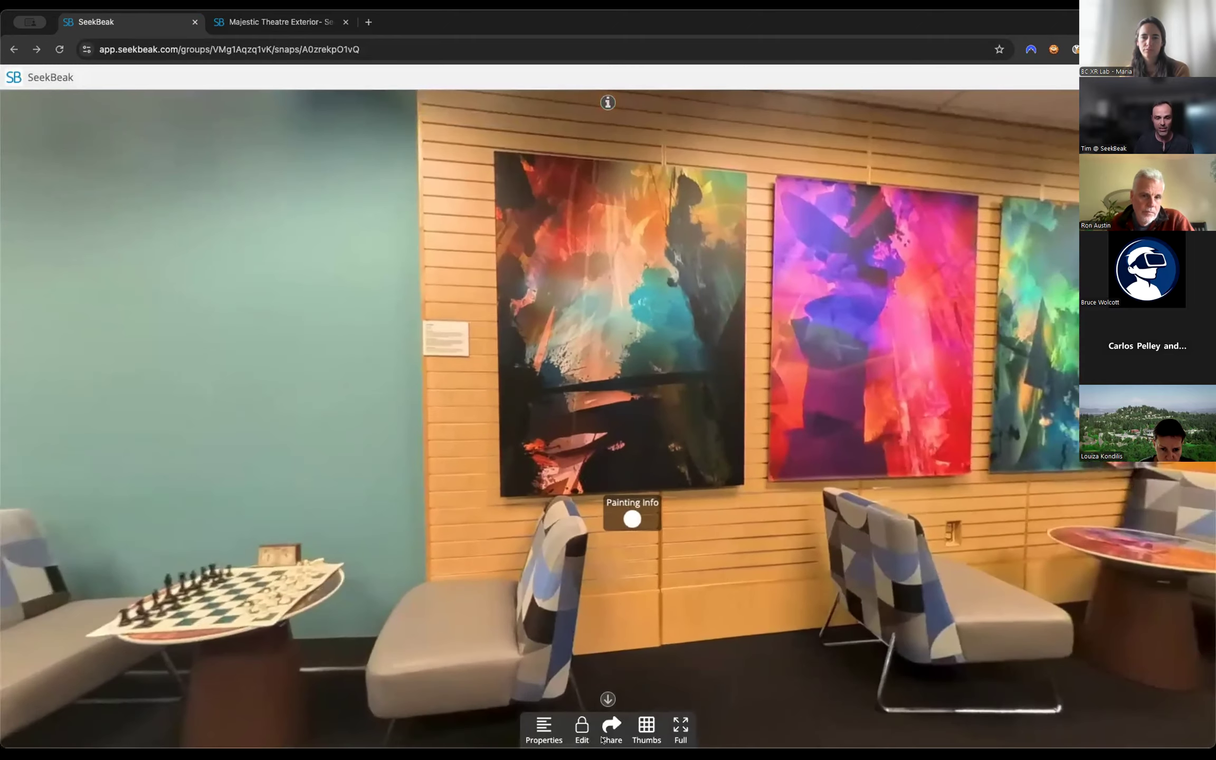
Re-enable editing and move the Painting Info hotspot onto the wall label beside the first painting.
click(582, 730)
mouse_move(622, 479)
mouse_down()
mouse_move(624, 101)
mouse_move(627, 130)
mouse_move(445, 329)
mouse_up()
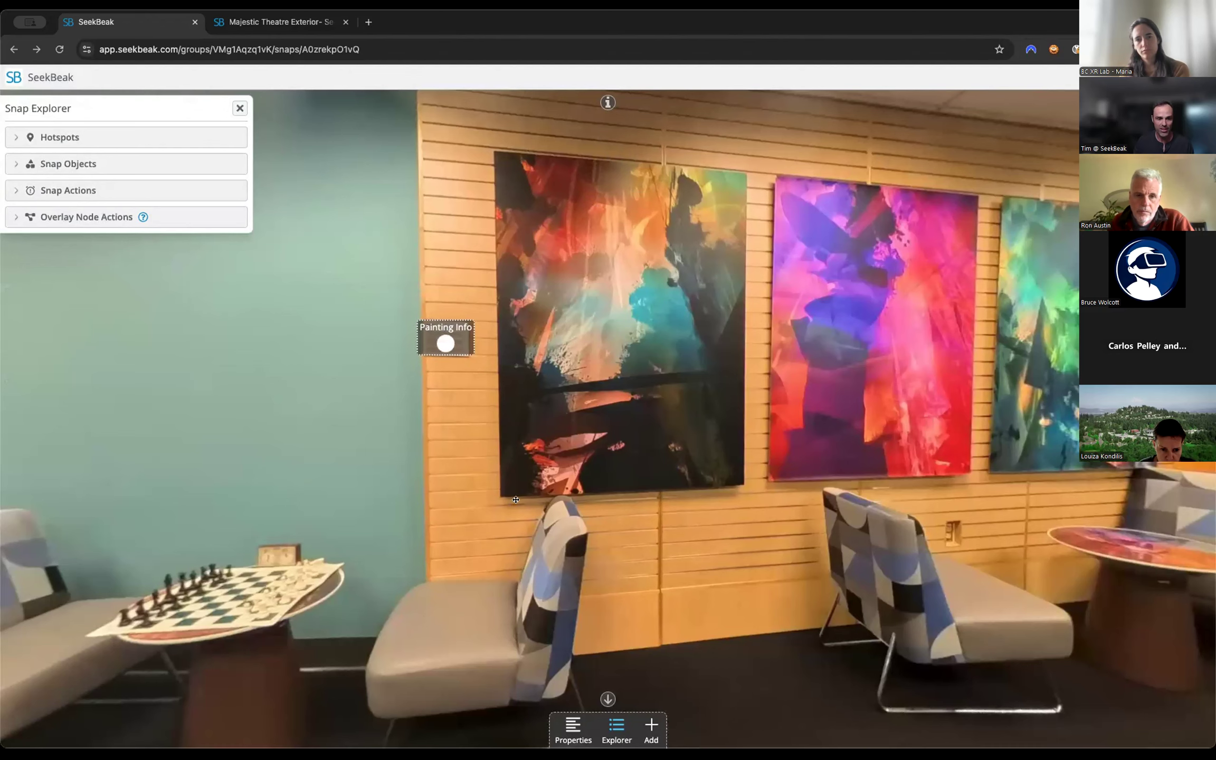
Give the Painting Info hotspot a stroke width of 1 and the pink icon color #ff43b4fc.
click(460, 334)
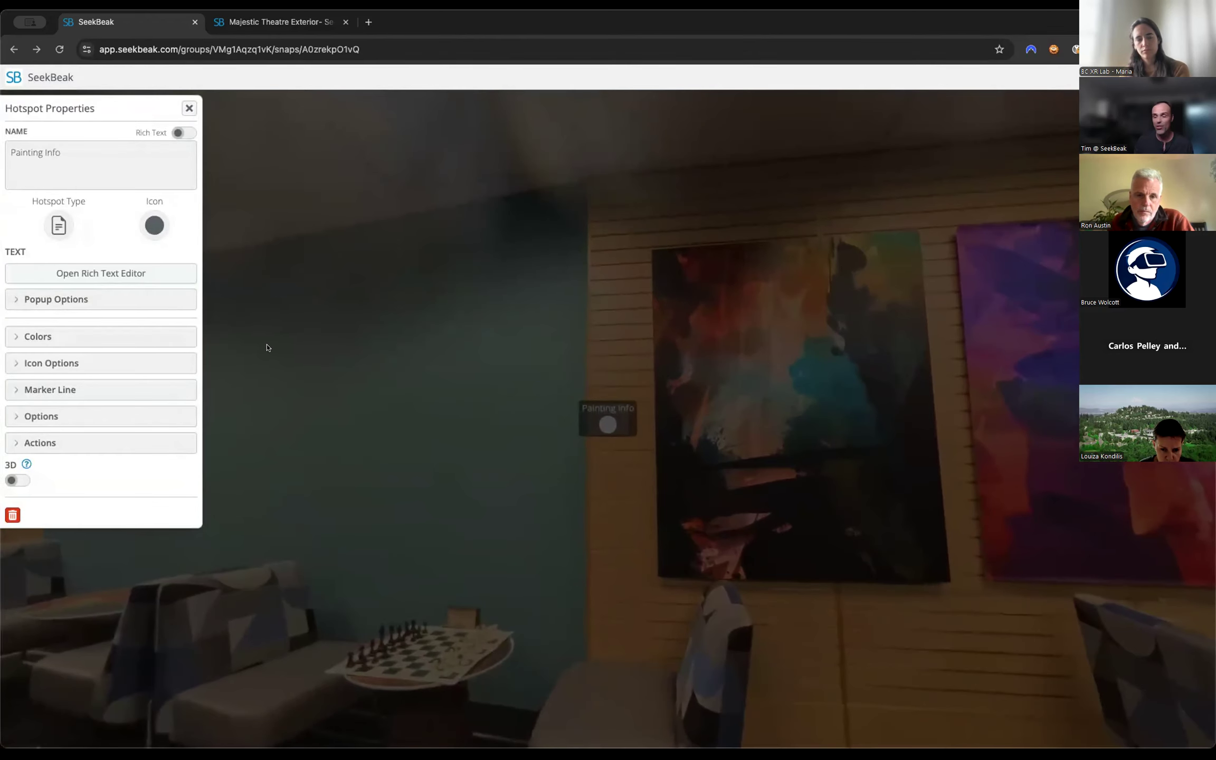
click(69, 337)
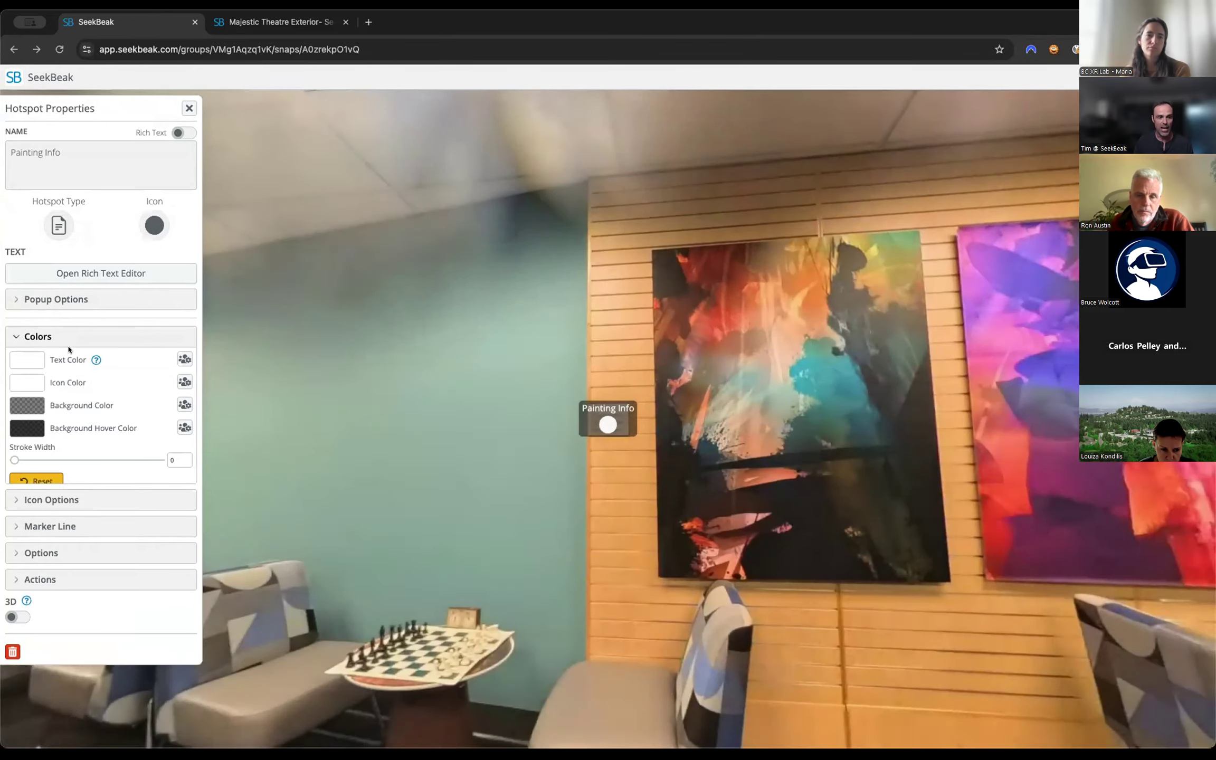
mouse_move(13, 460)
mouse_down()
mouse_move(44, 460)
mouse_move(12, 460)
mouse_move(32, 463)
mouse_up()
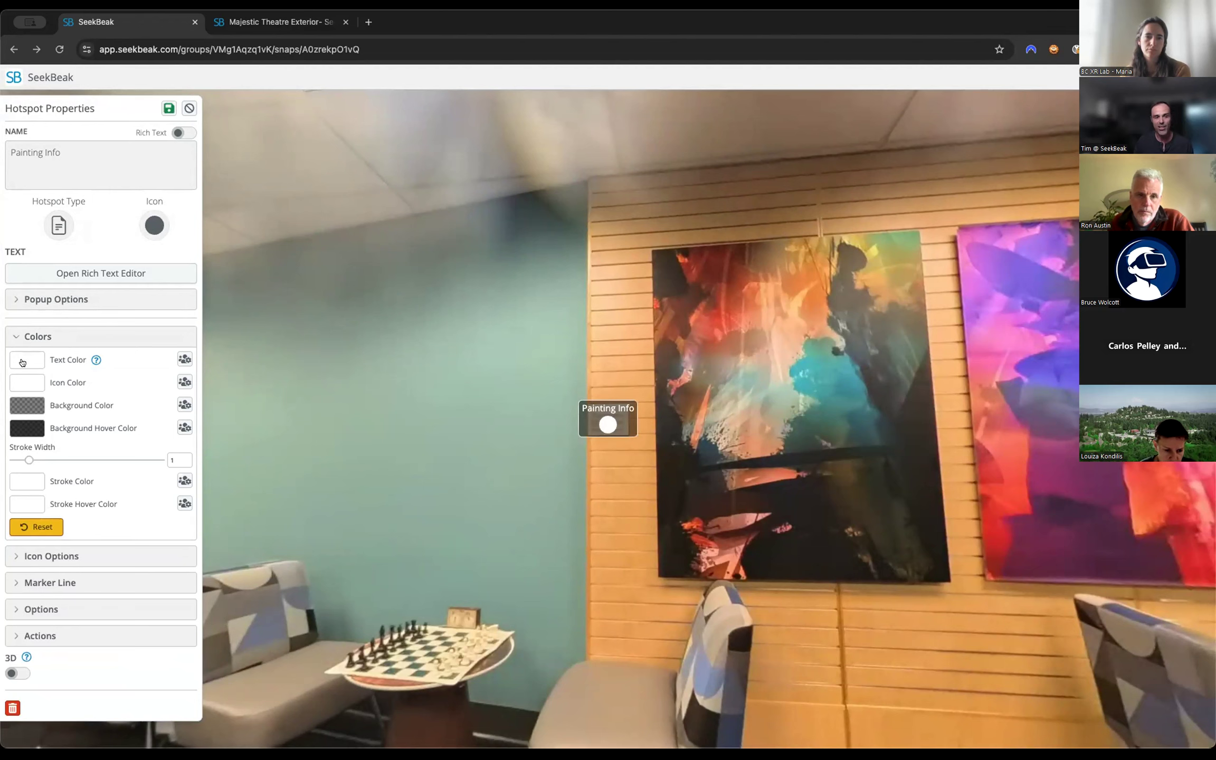
click(21, 383)
click(153, 337)
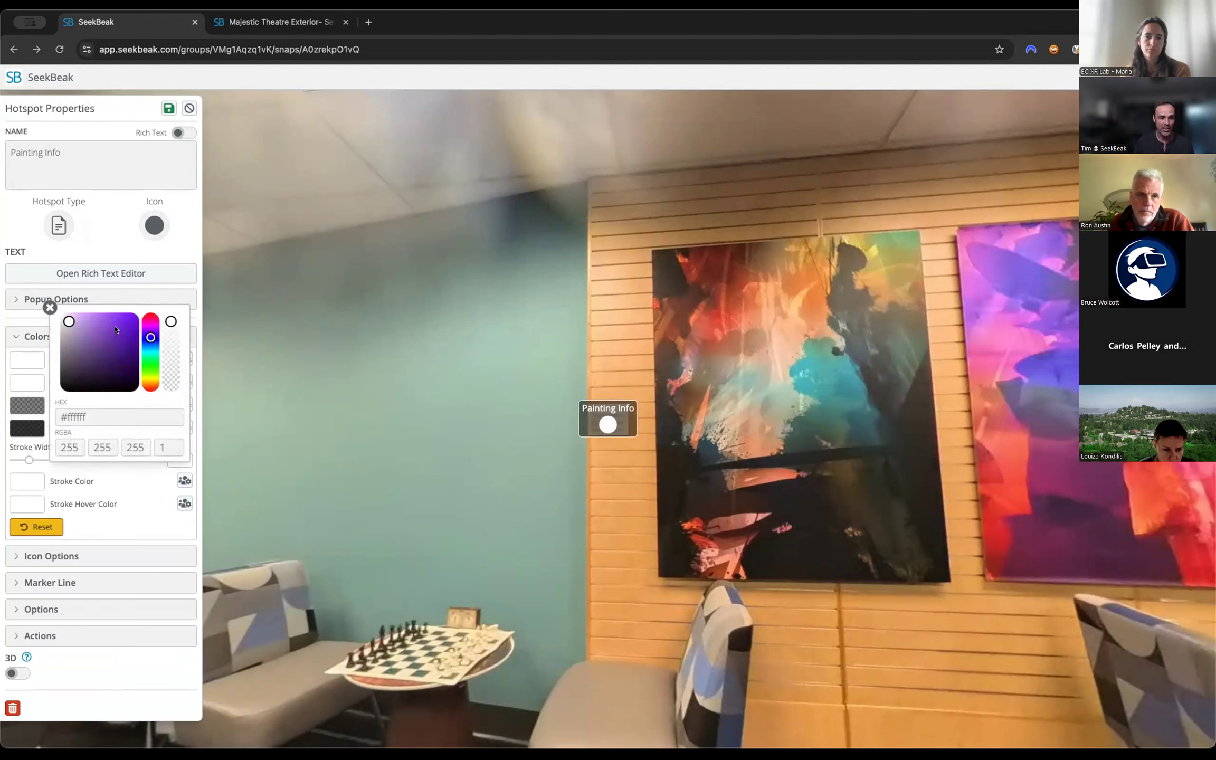
click(113, 320)
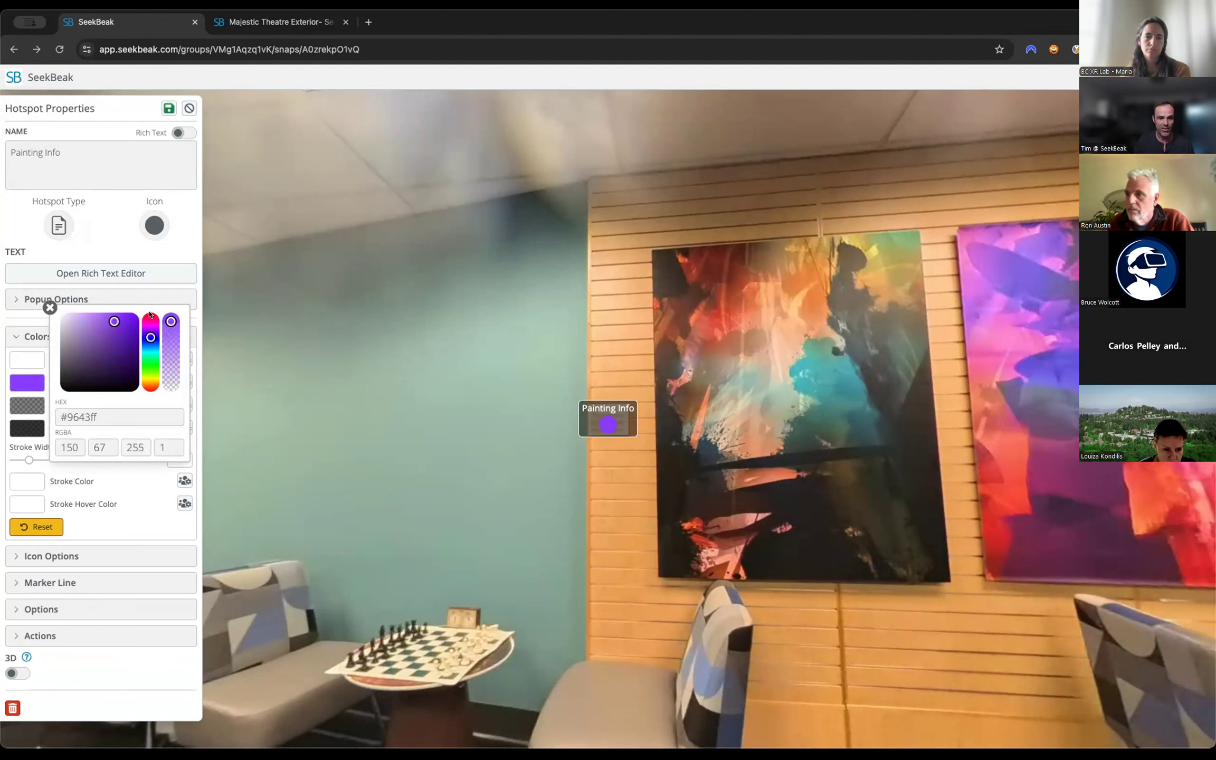
drag(149, 323, 147, 328)
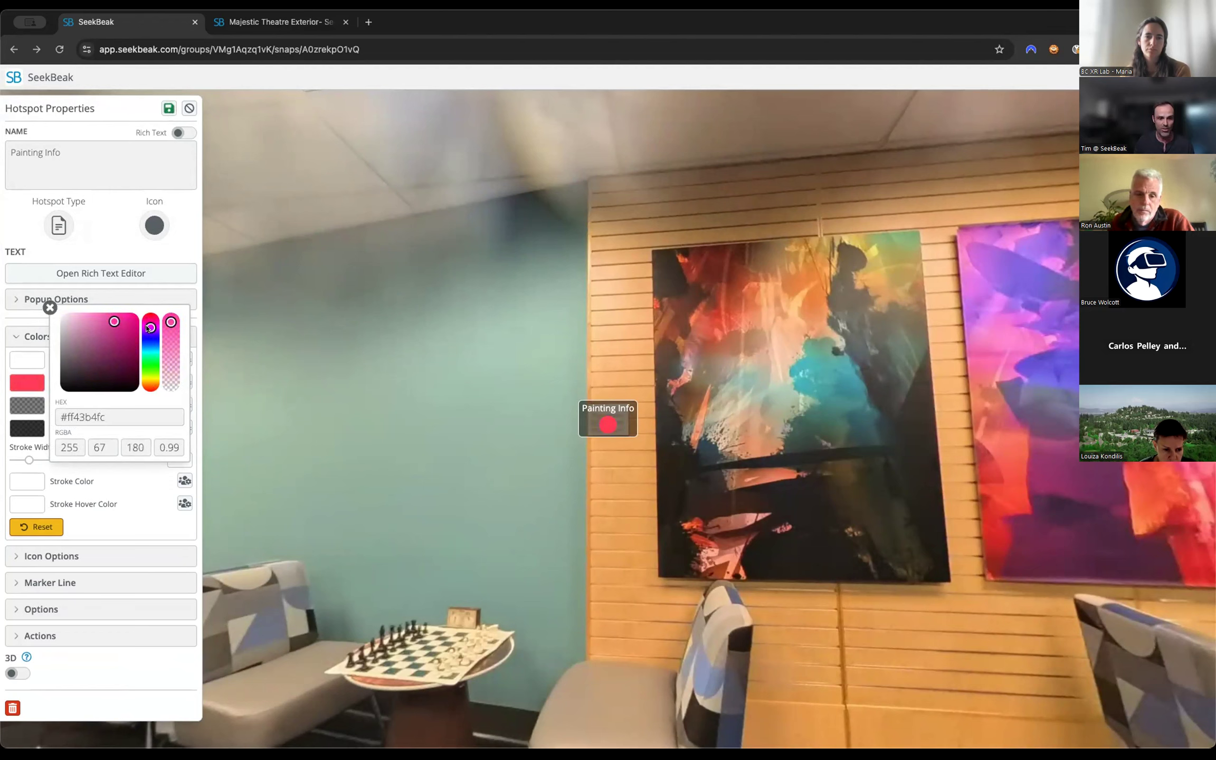
click(49, 307)
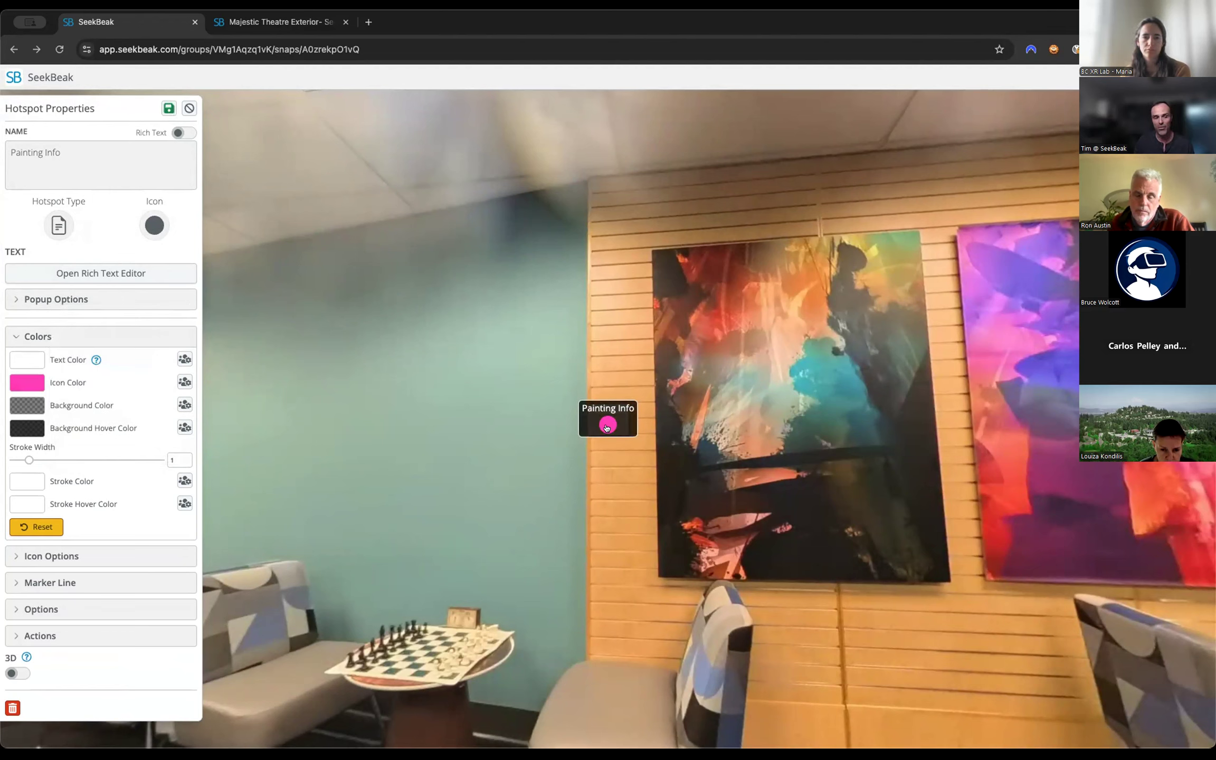
Enlarge the Painting Info hotspot's icon to a scale of 1.8 and save the hotspot's changes.
click(36, 335)
click(50, 363)
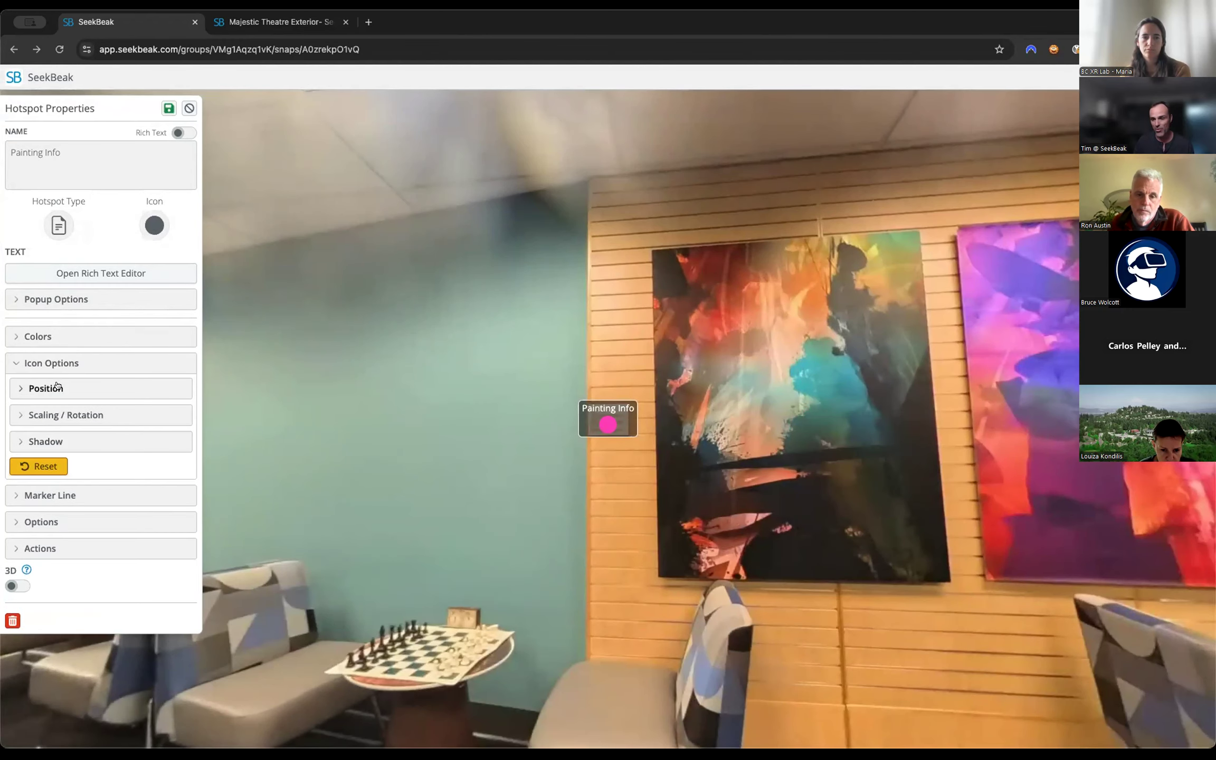
click(57, 387)
drag(103, 453, 98, 464)
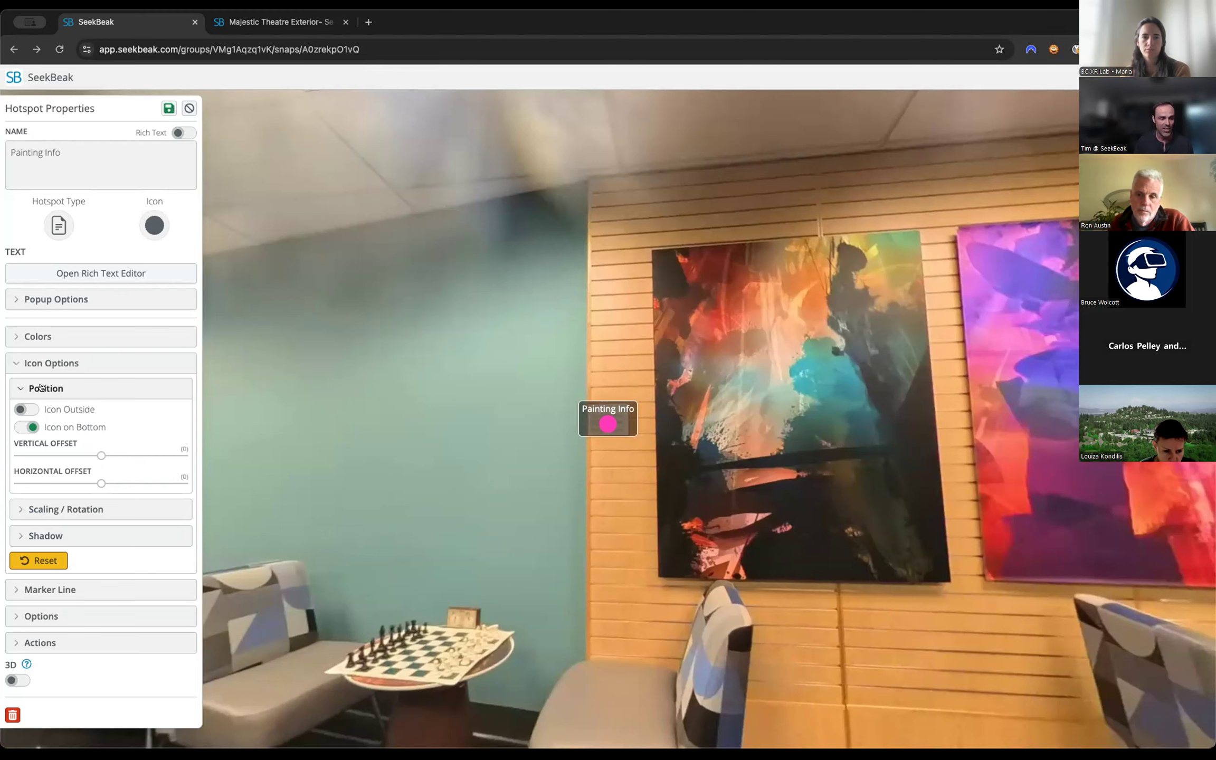
click(41, 506)
mouse_move(29, 541)
mouse_down()
mouse_move(68, 542)
mouse_move(36, 542)
mouse_up()
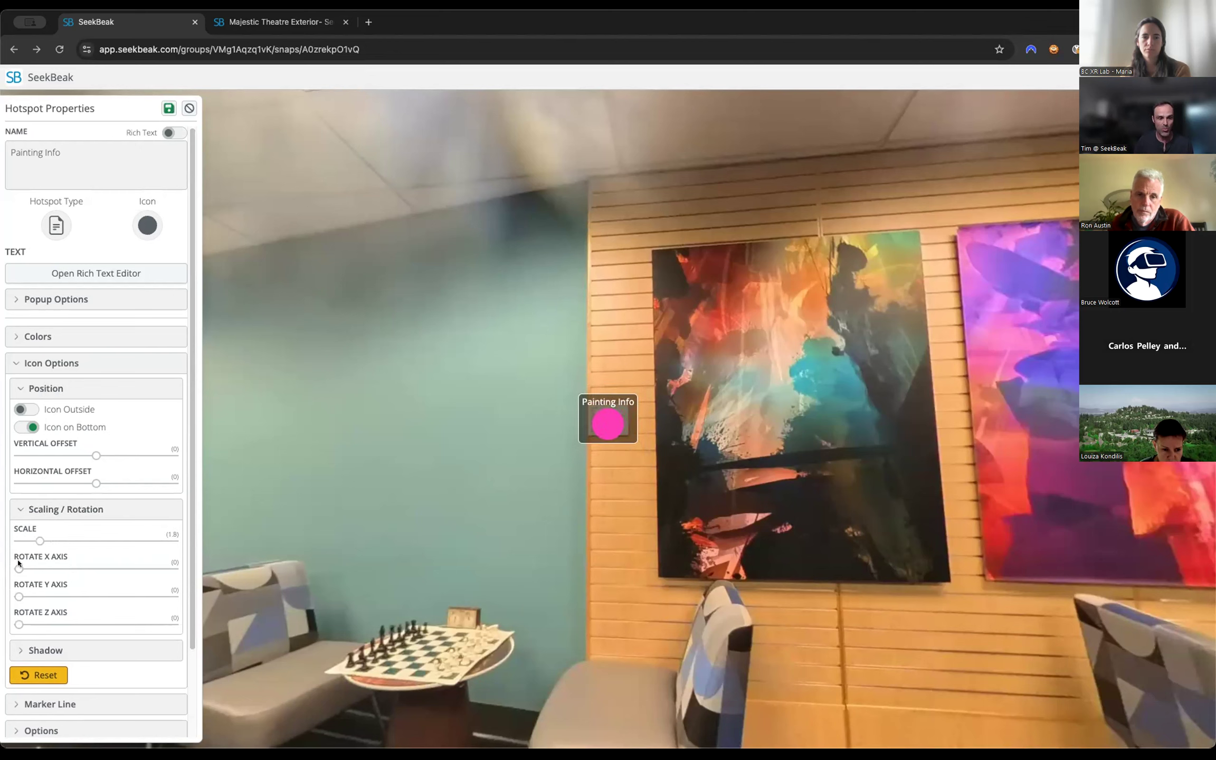
click(40, 509)
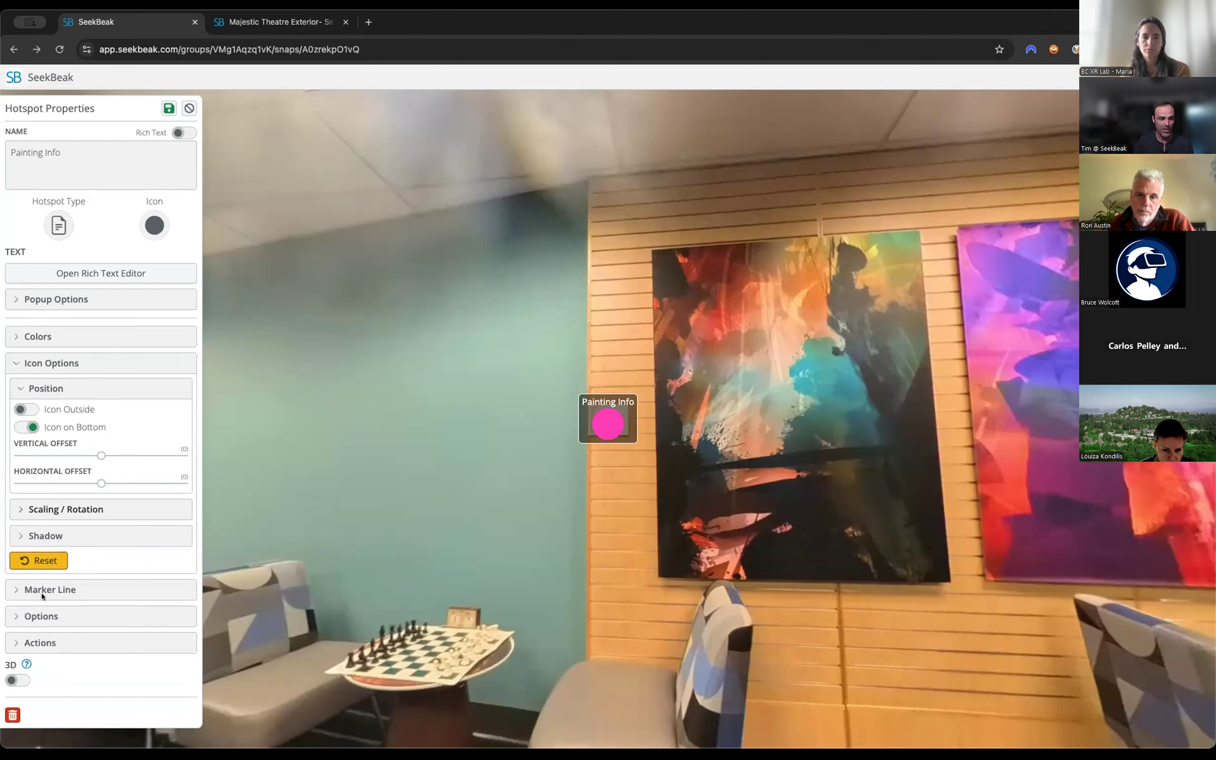
click(46, 389)
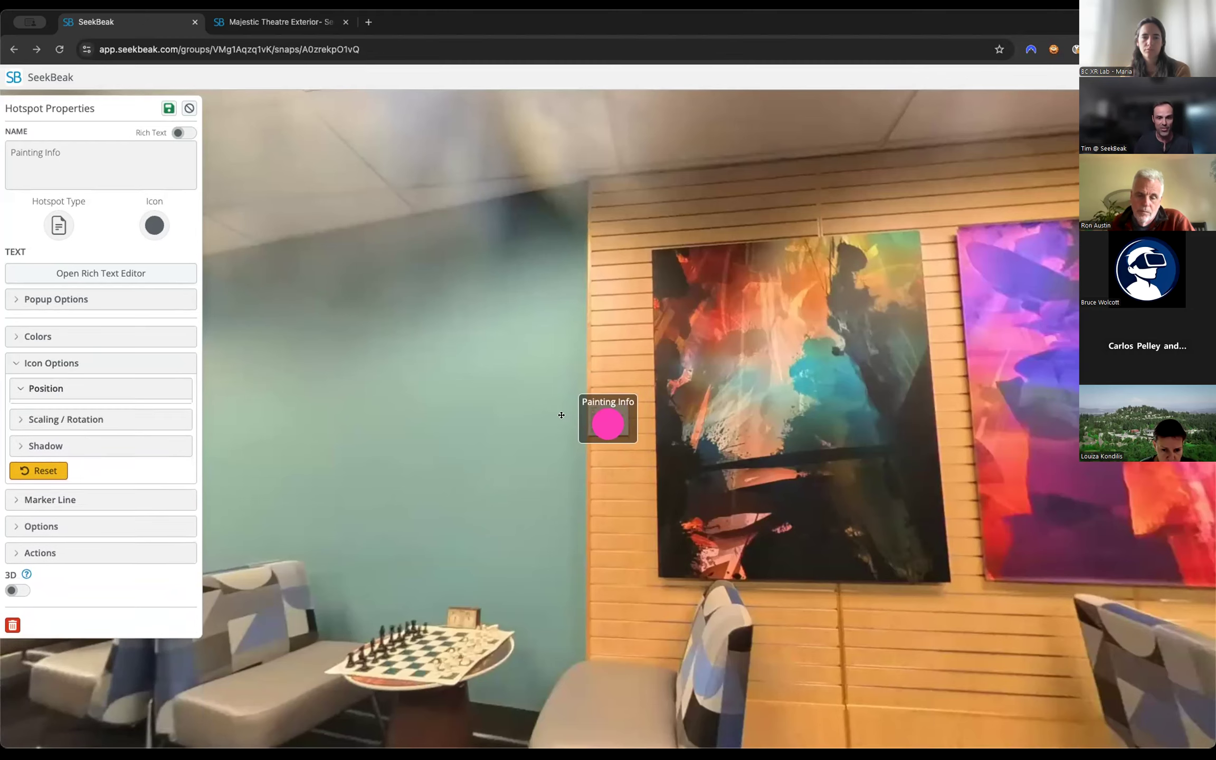
drag(748, 539, 718, 537)
drag(506, 570, 765, 523)
mouse_move(496, 544)
mouse_down()
mouse_move(776, 527)
mouse_move(733, 523)
mouse_move(813, 509)
mouse_up()
drag(491, 496, 792, 464)
mouse_move(443, 449)
mouse_down()
mouse_move(617, 430)
mouse_move(702, 443)
mouse_up()
scroll(702, 443, down, 3)
scroll(702, 443, up, 3)
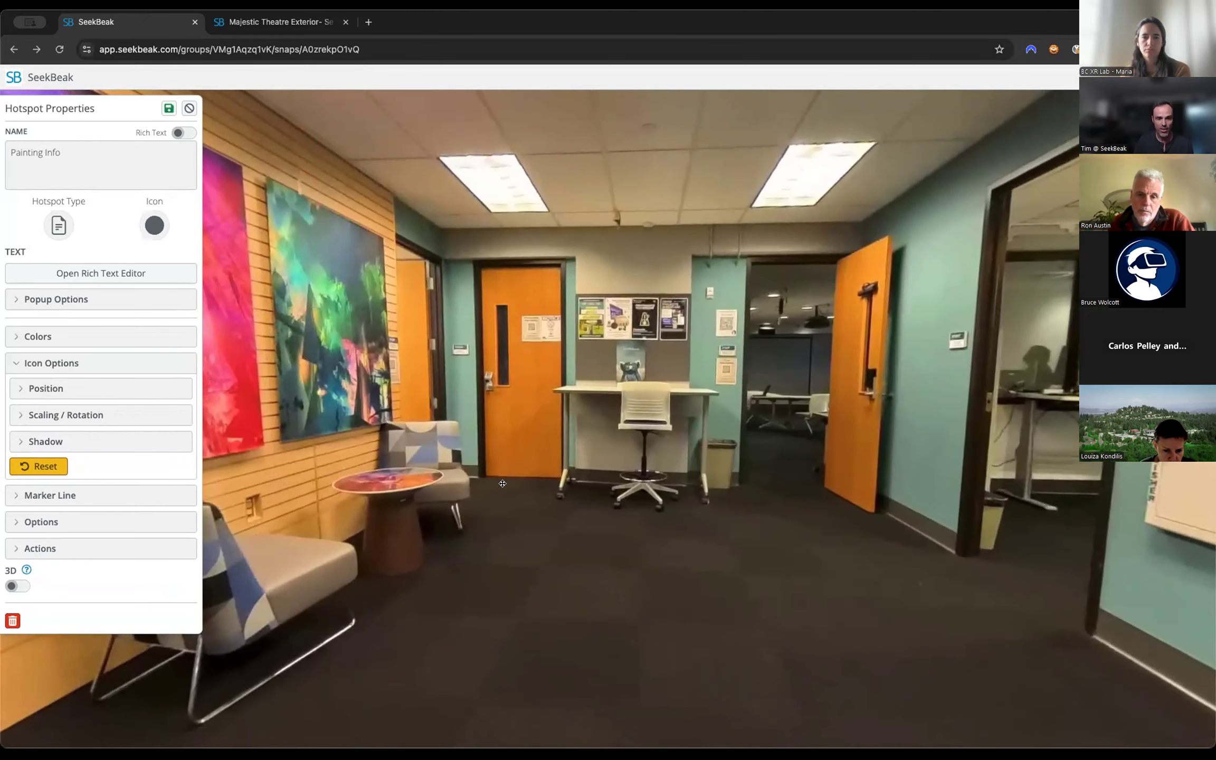
click(164, 109)
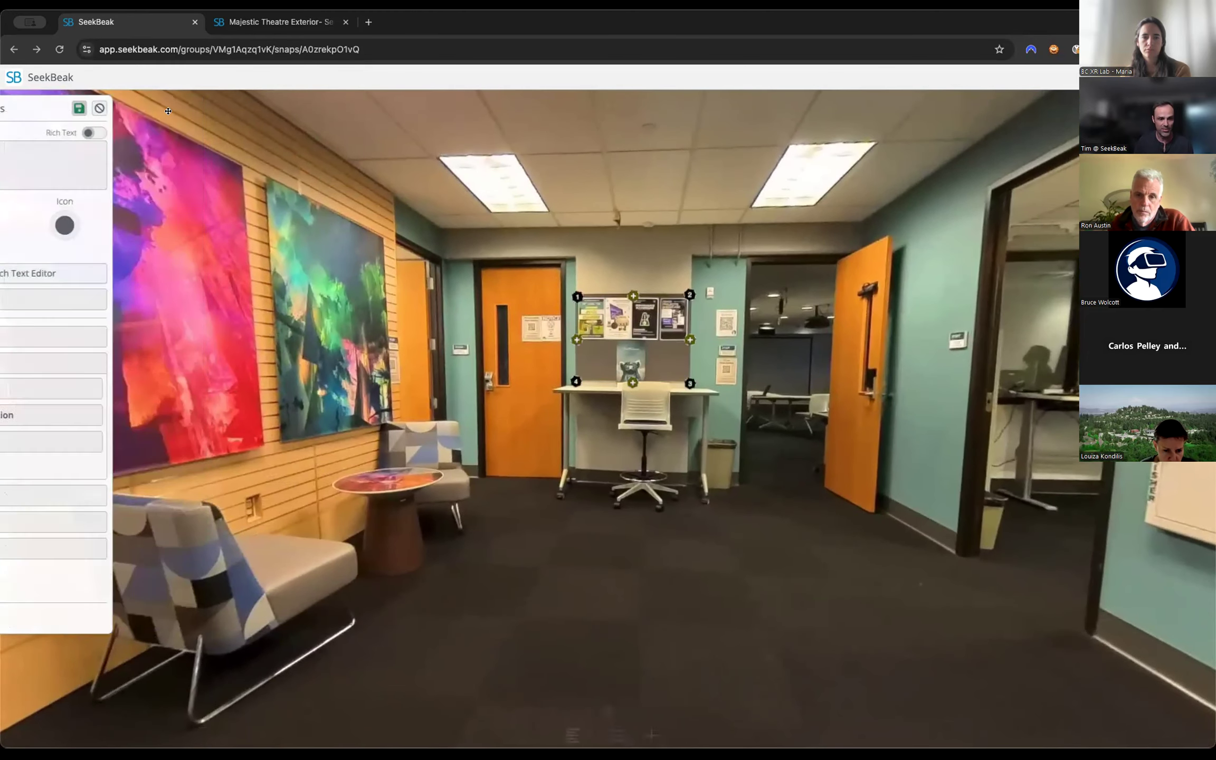
Add a new text hotspot with default properties and position it just above the bulletin board.
click(605, 740)
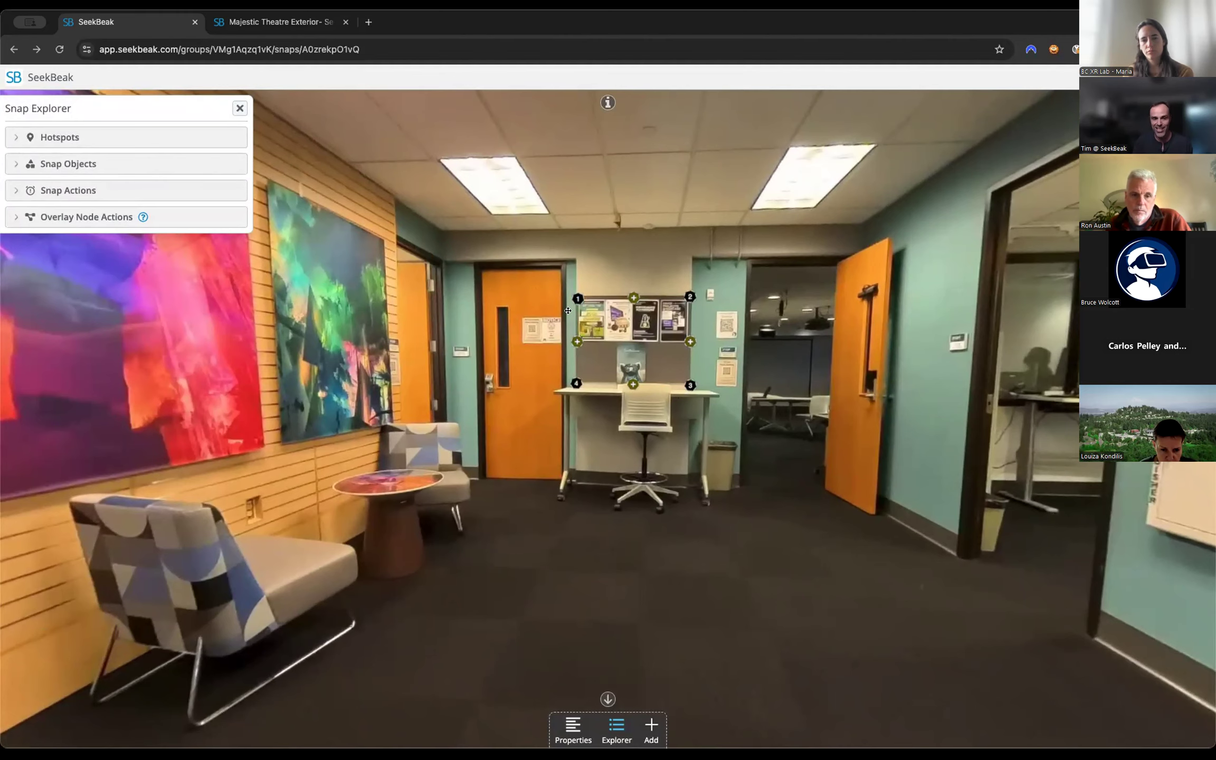
click(651, 721)
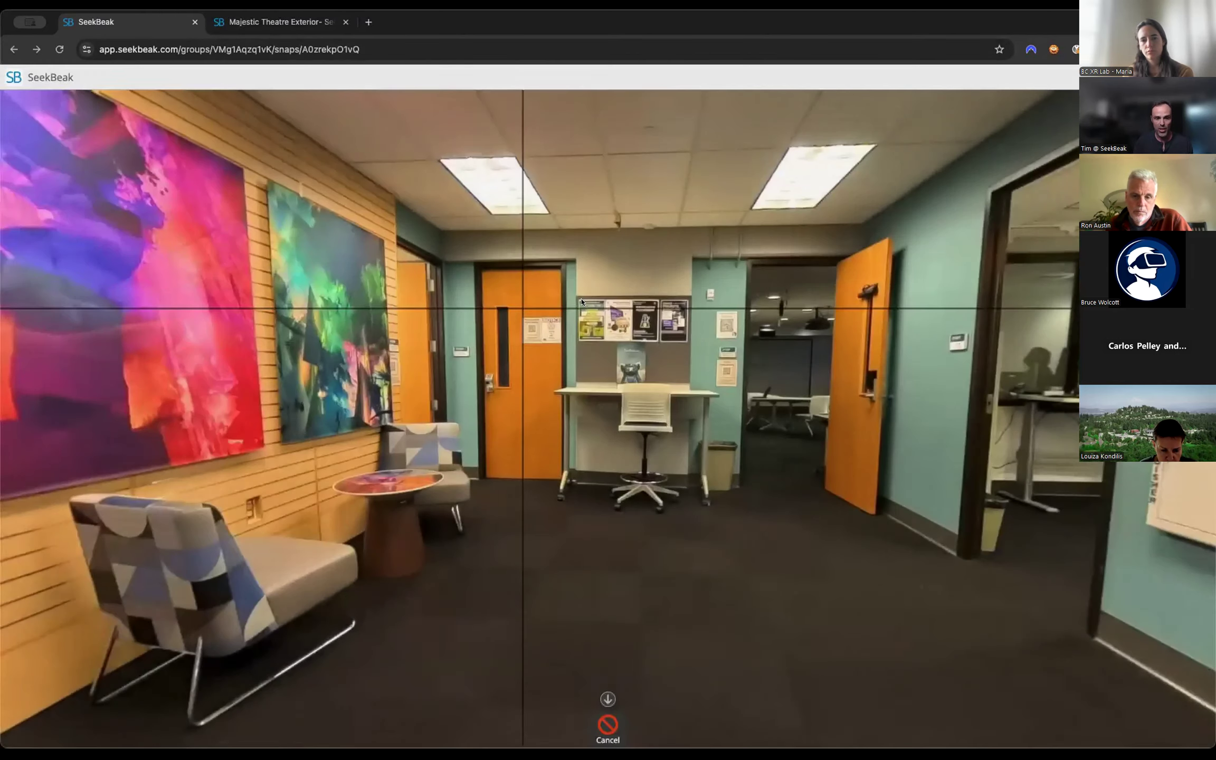
click(584, 262)
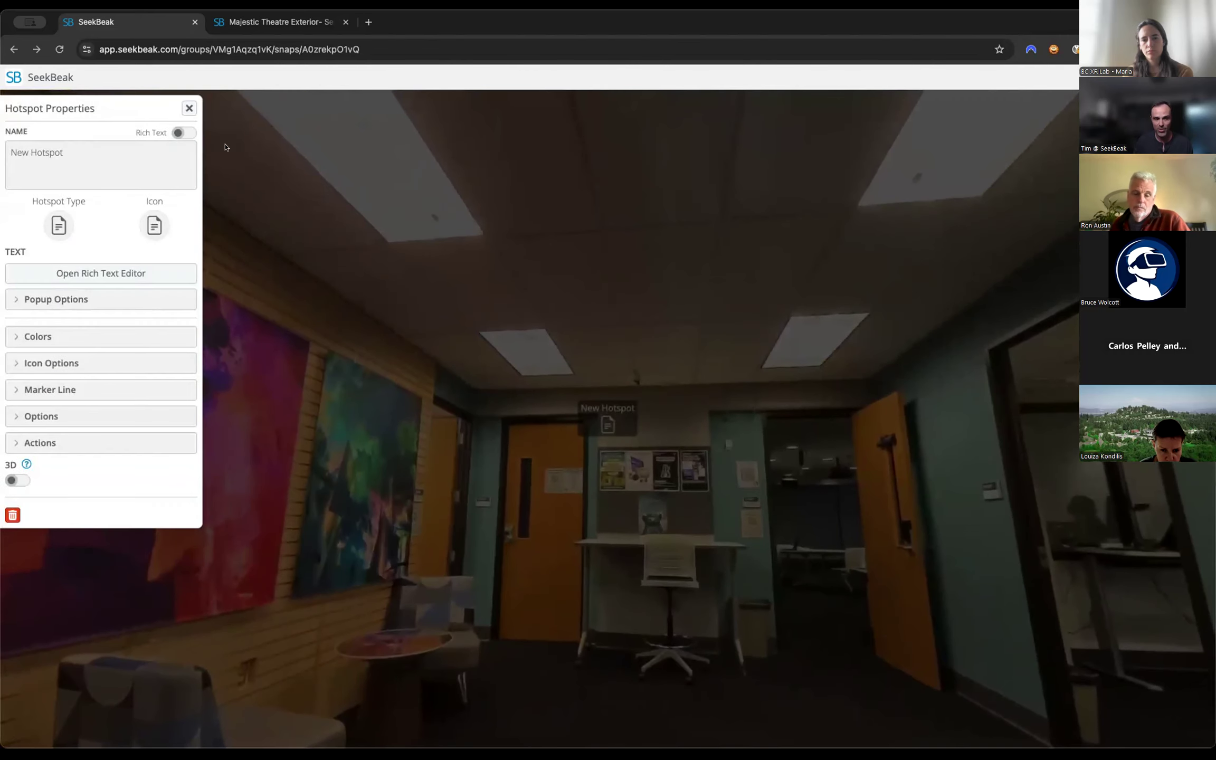
click(189, 108)
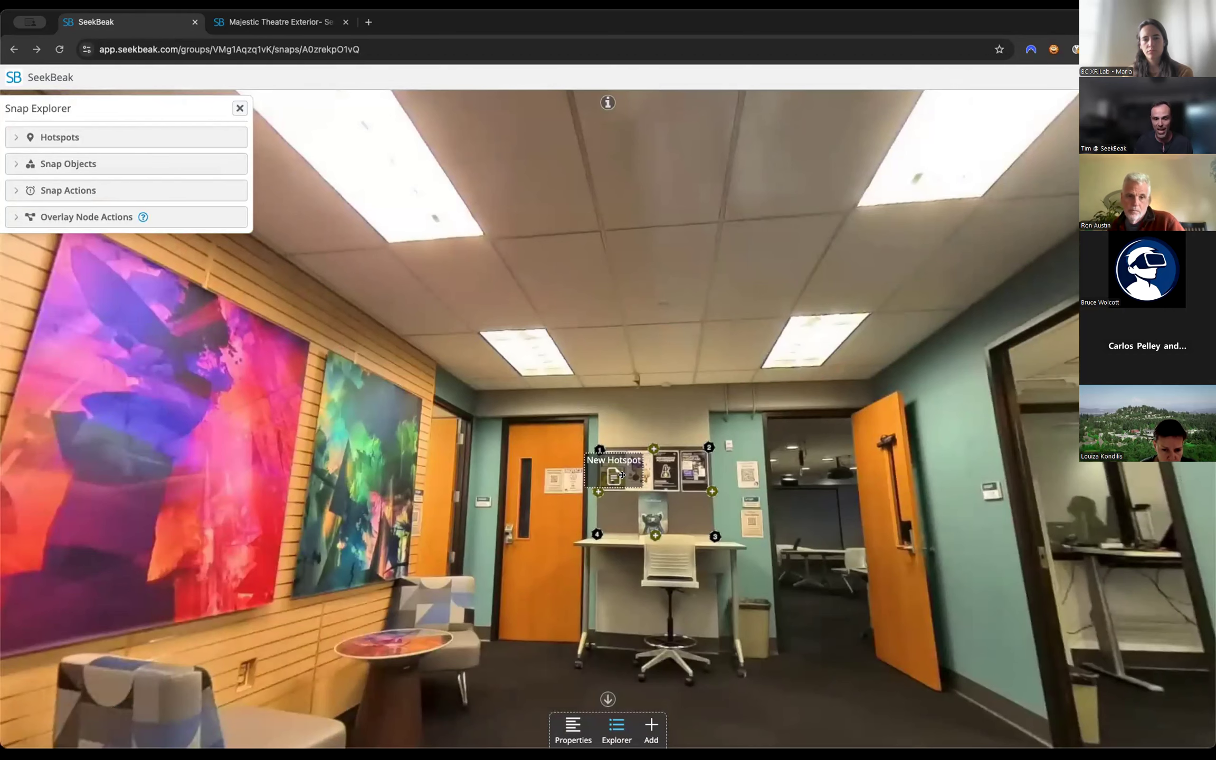
drag(611, 431, 585, 398)
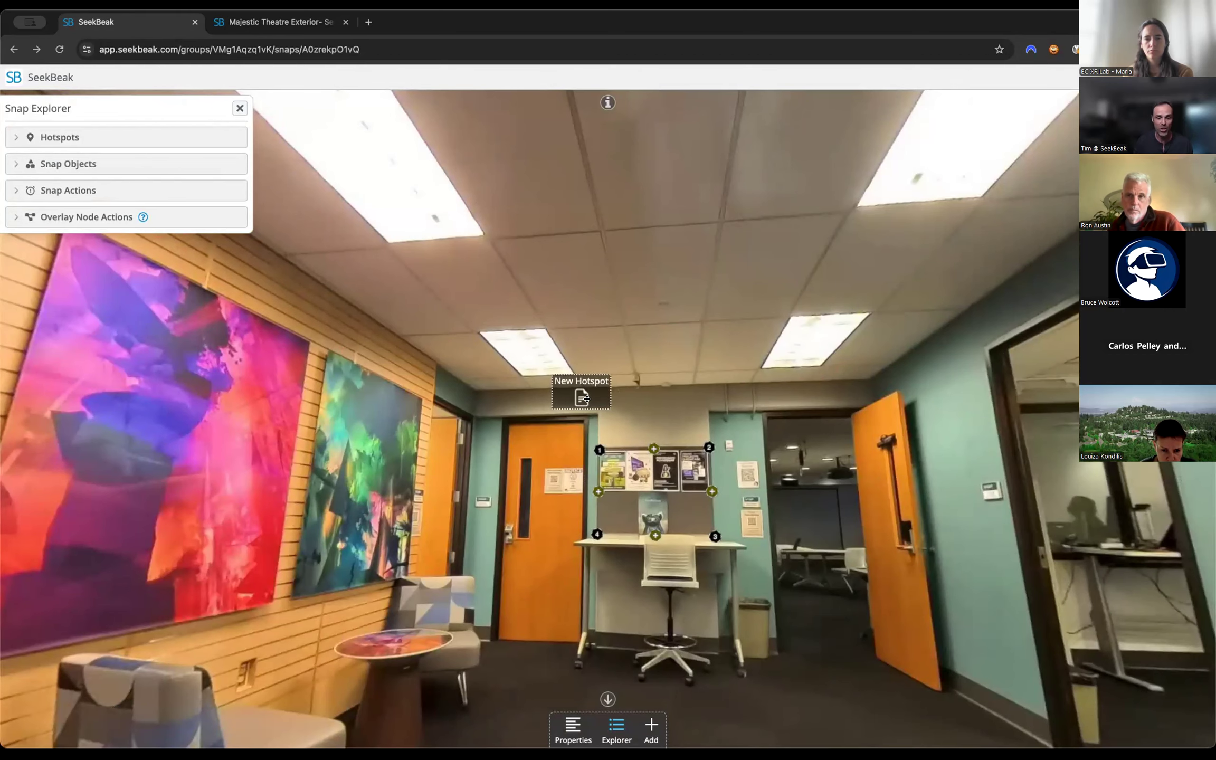
Give the new hotspot a marker line with distance 94, width 2 and center point 0.16, save it and point it at the bulletin board.
click(584, 394)
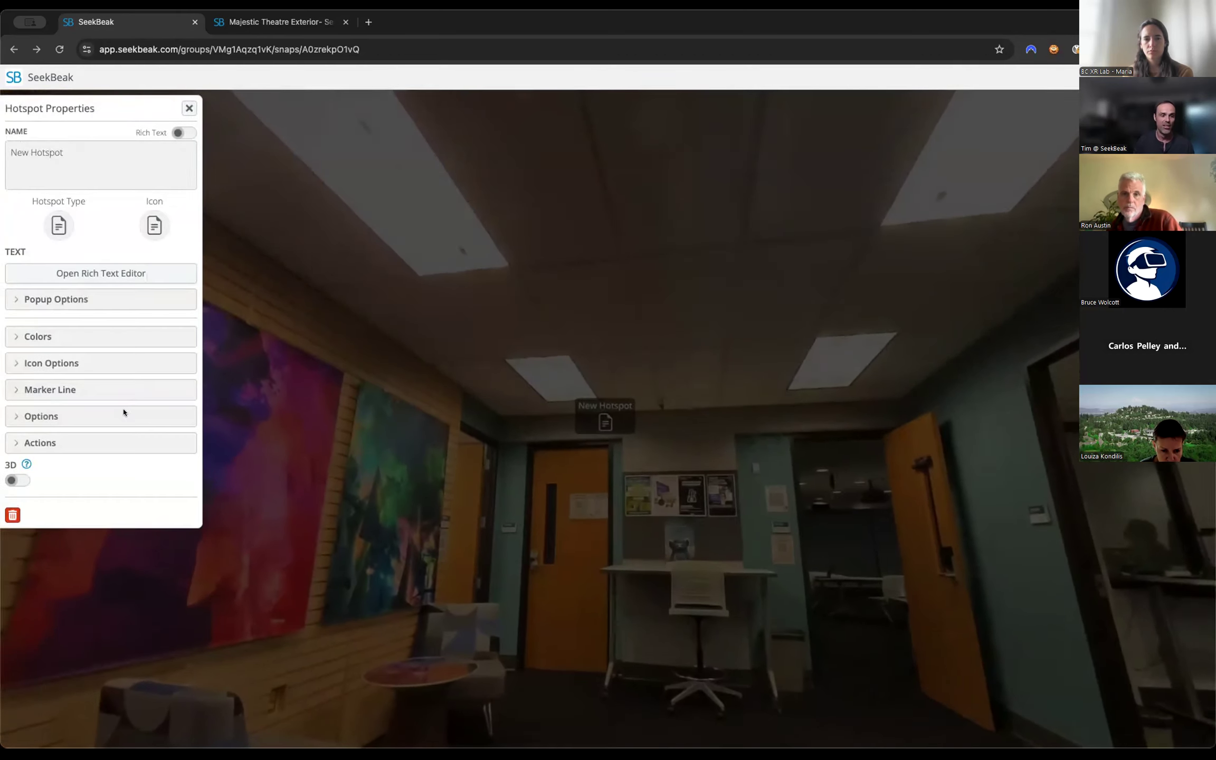
click(32, 390)
drag(26, 421, 42, 427)
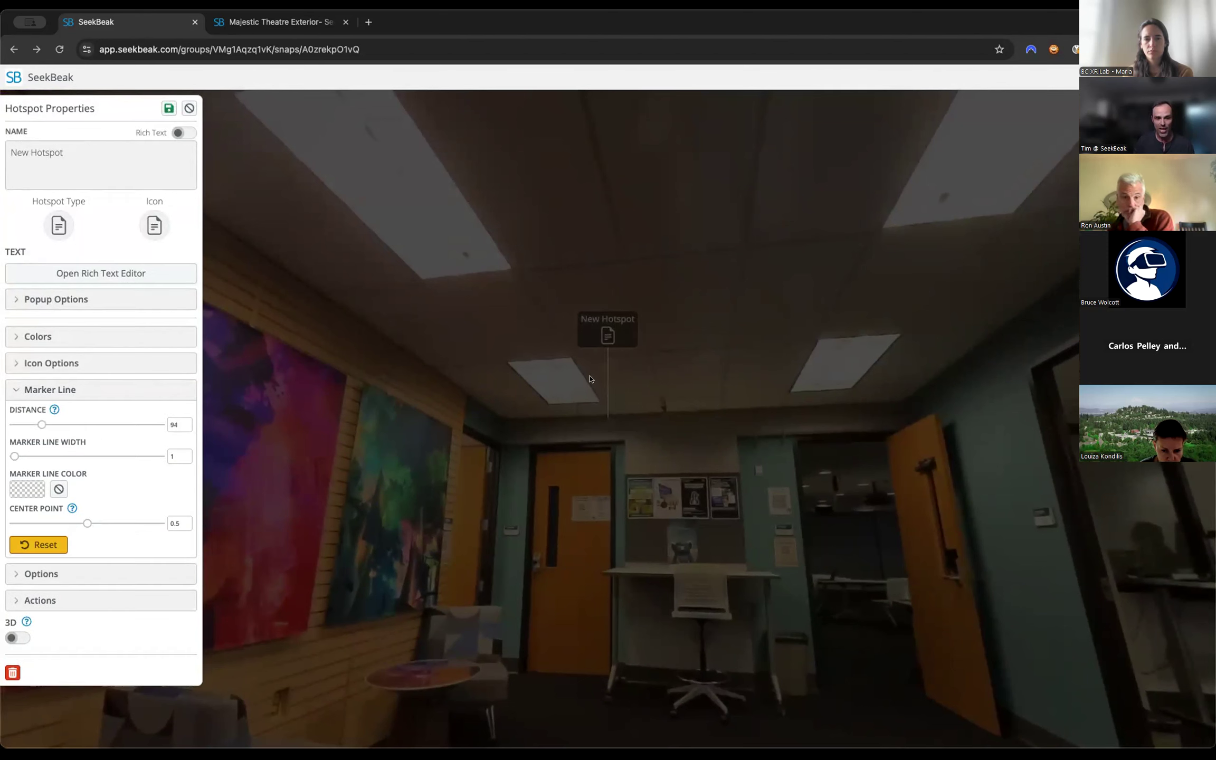
drag(14, 455, 17, 456)
mouse_move(77, 520)
mouse_down()
mouse_move(92, 522)
mouse_move(38, 523)
mouse_up()
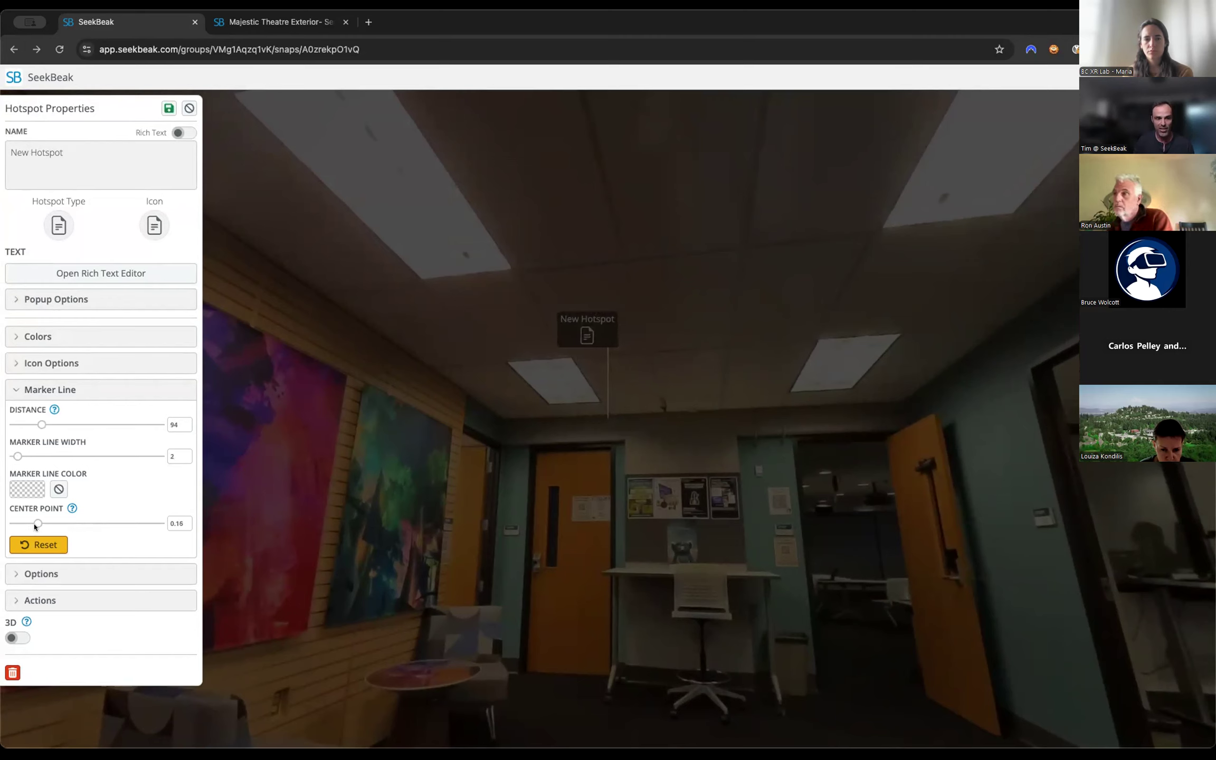
click(168, 104)
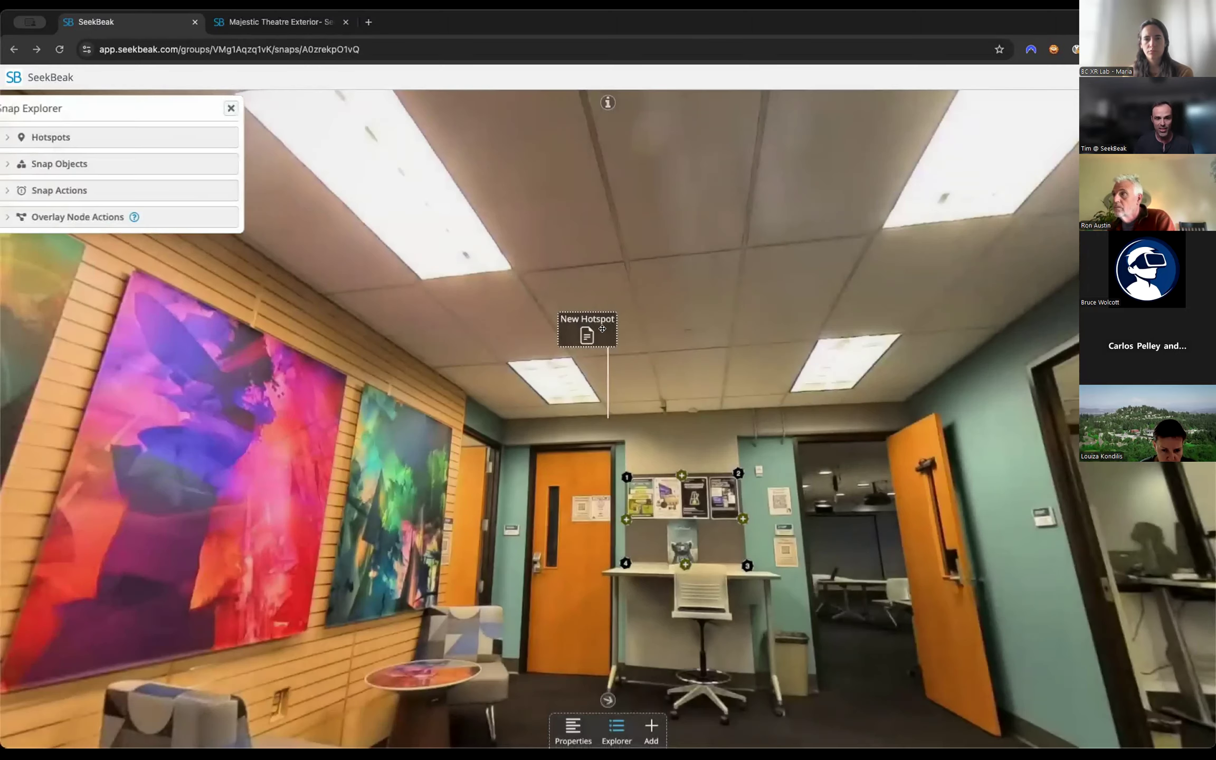
drag(586, 334, 616, 393)
mouse_move(659, 297)
mouse_down()
mouse_move(648, 208)
mouse_move(688, 140)
mouse_move(755, 190)
mouse_move(749, 274)
mouse_move(688, 399)
mouse_move(679, 369)
mouse_move(788, 395)
mouse_up()
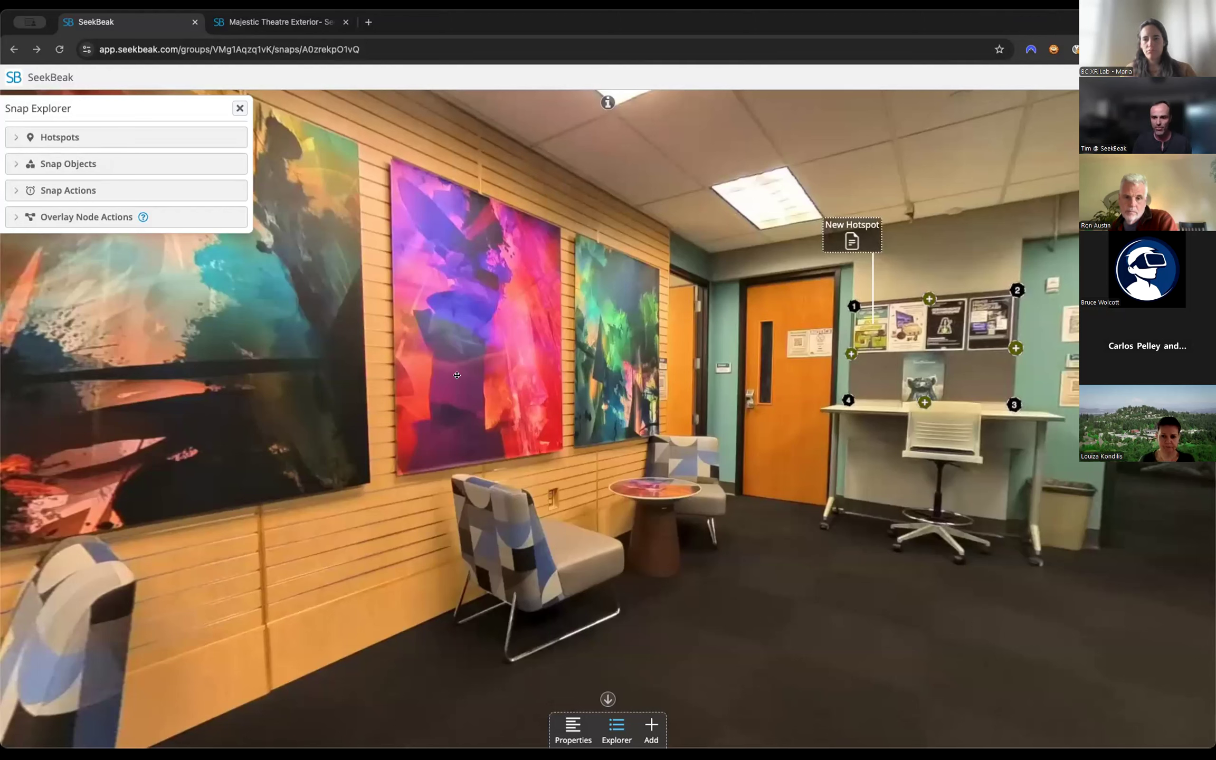
Reduce the new hotspot's marker line width to 1 and delete the hotspot.
click(852, 237)
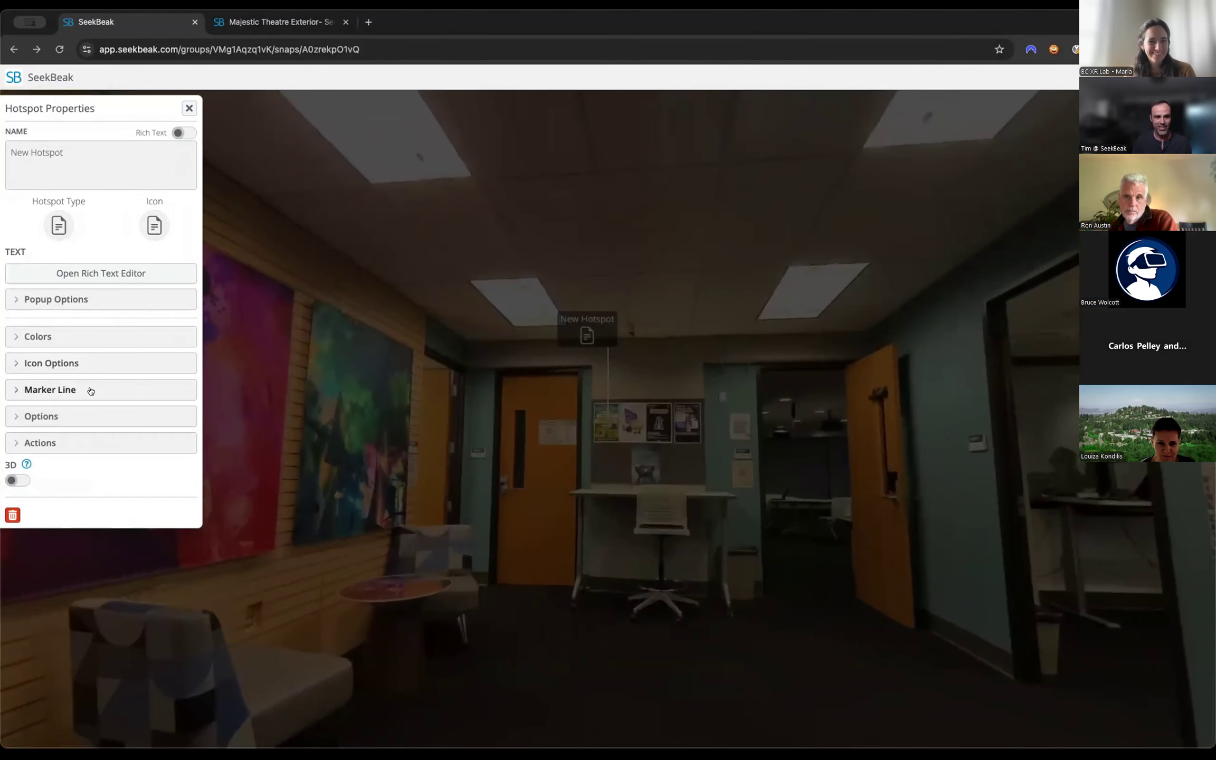
click(90, 390)
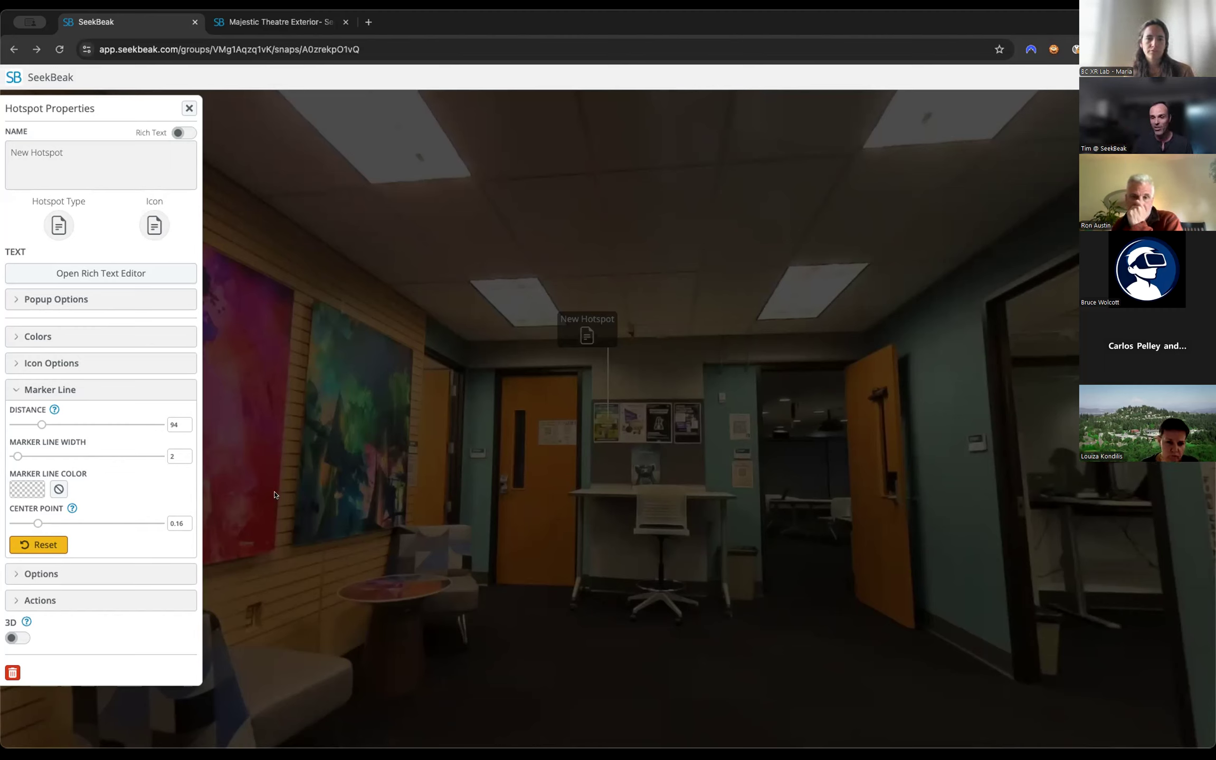
drag(18, 456, 14, 457)
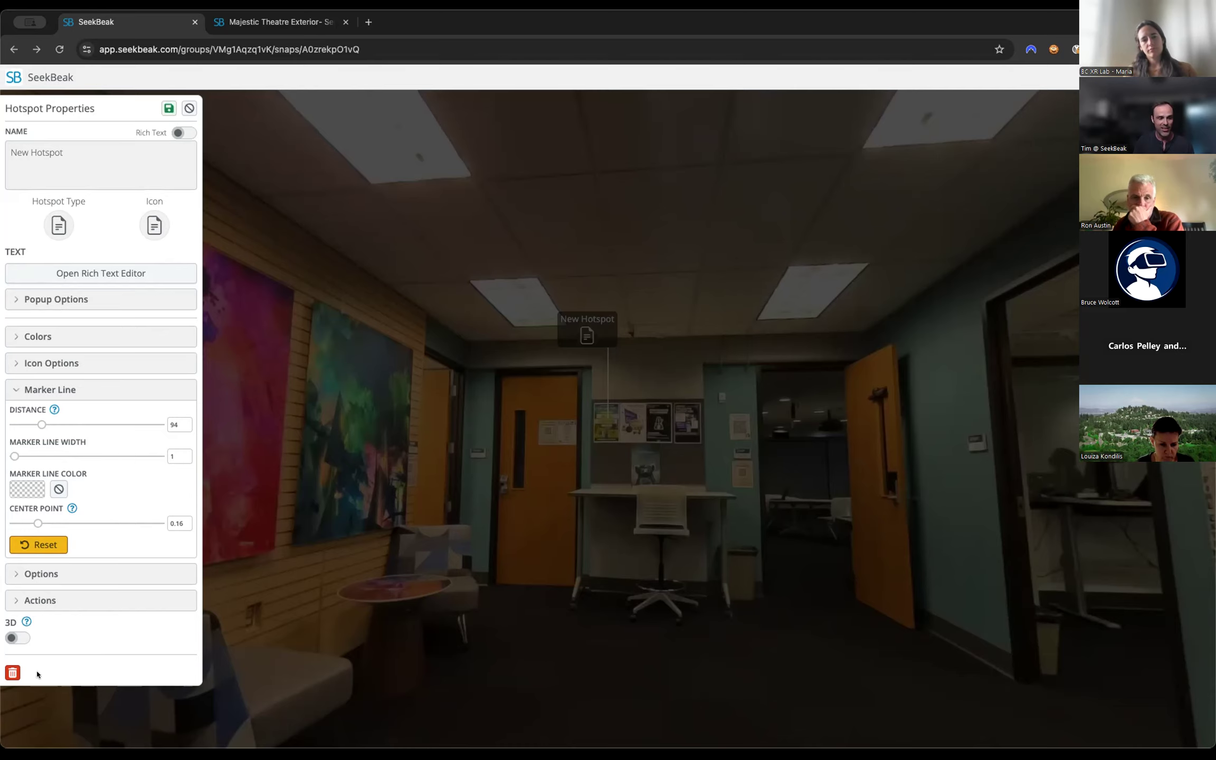
click(13, 672)
click(655, 182)
drag(449, 327, 691, 332)
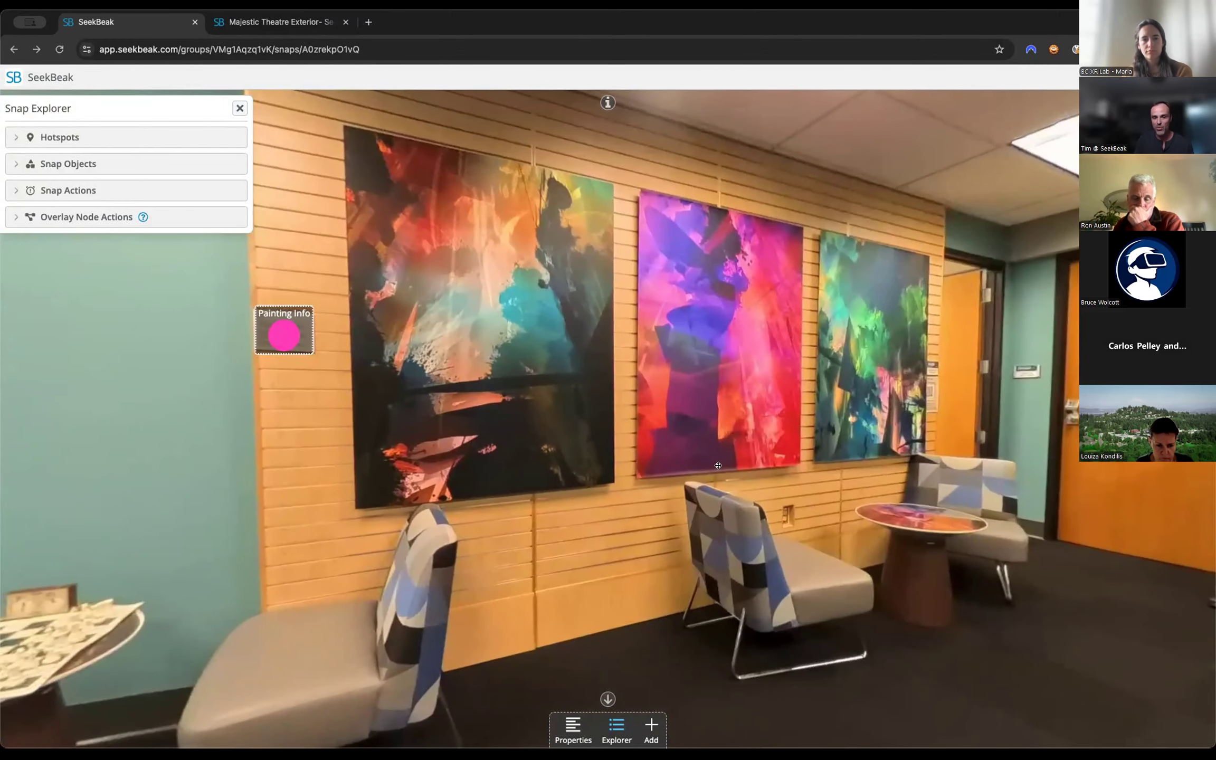
Add a point hotspot in the open doorway beside the bulletin board.
drag(717, 466, 648, 566)
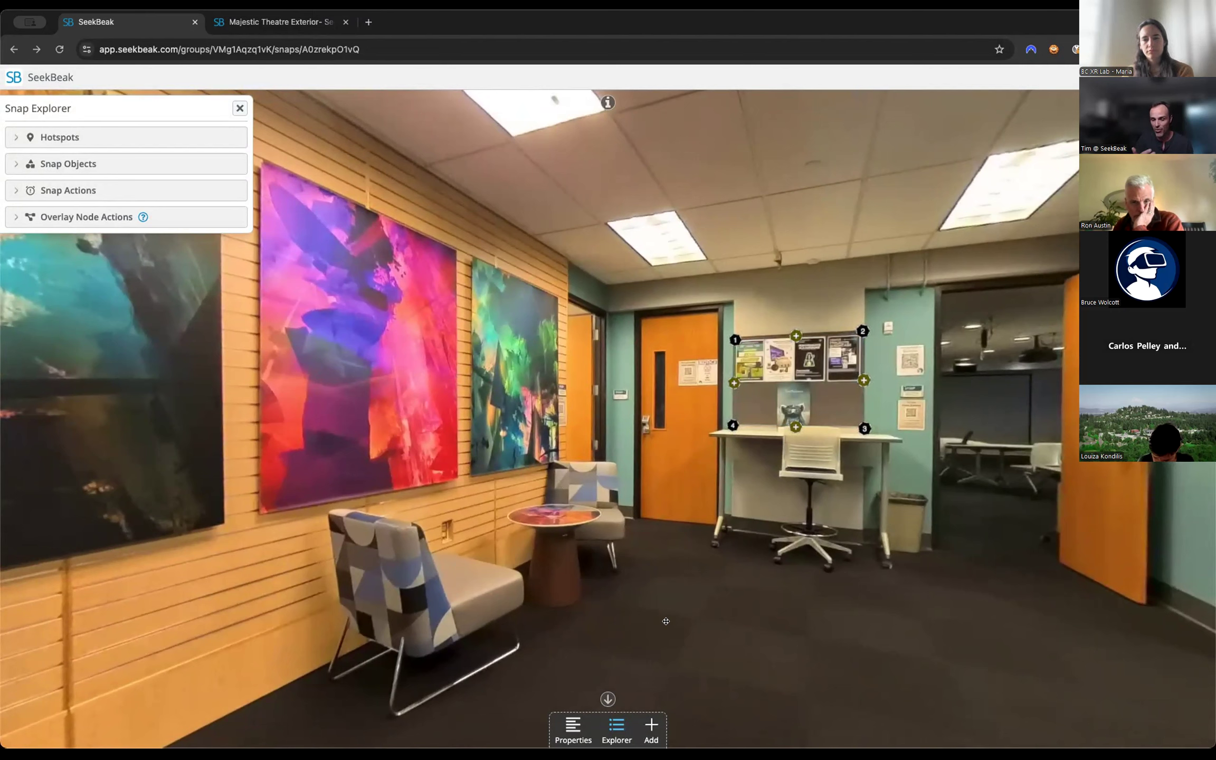
click(650, 727)
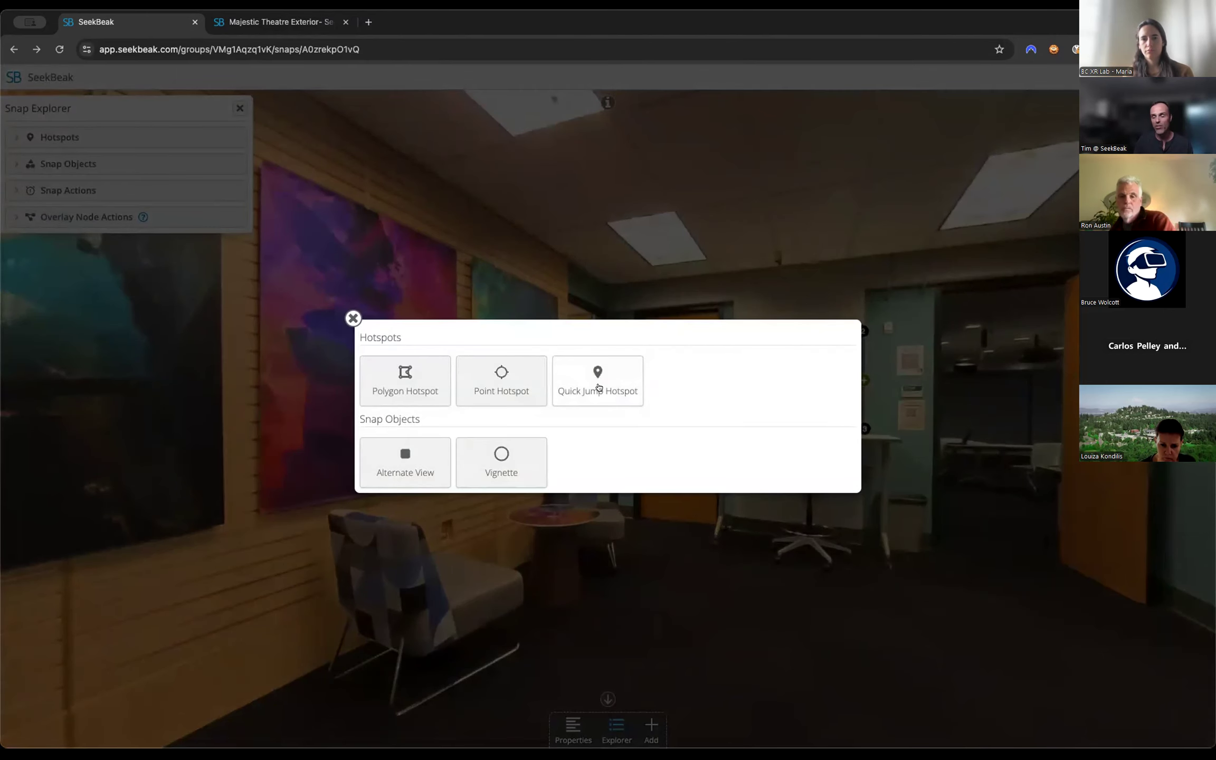
click(353, 318)
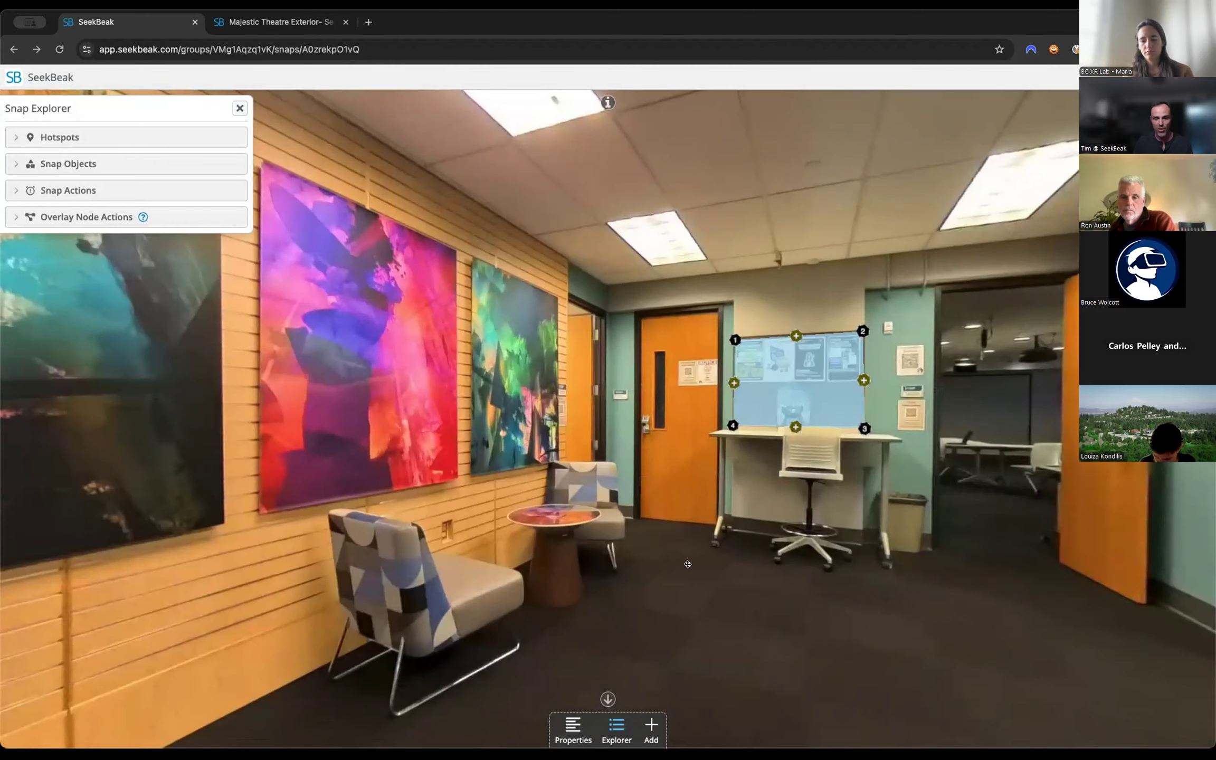
click(651, 728)
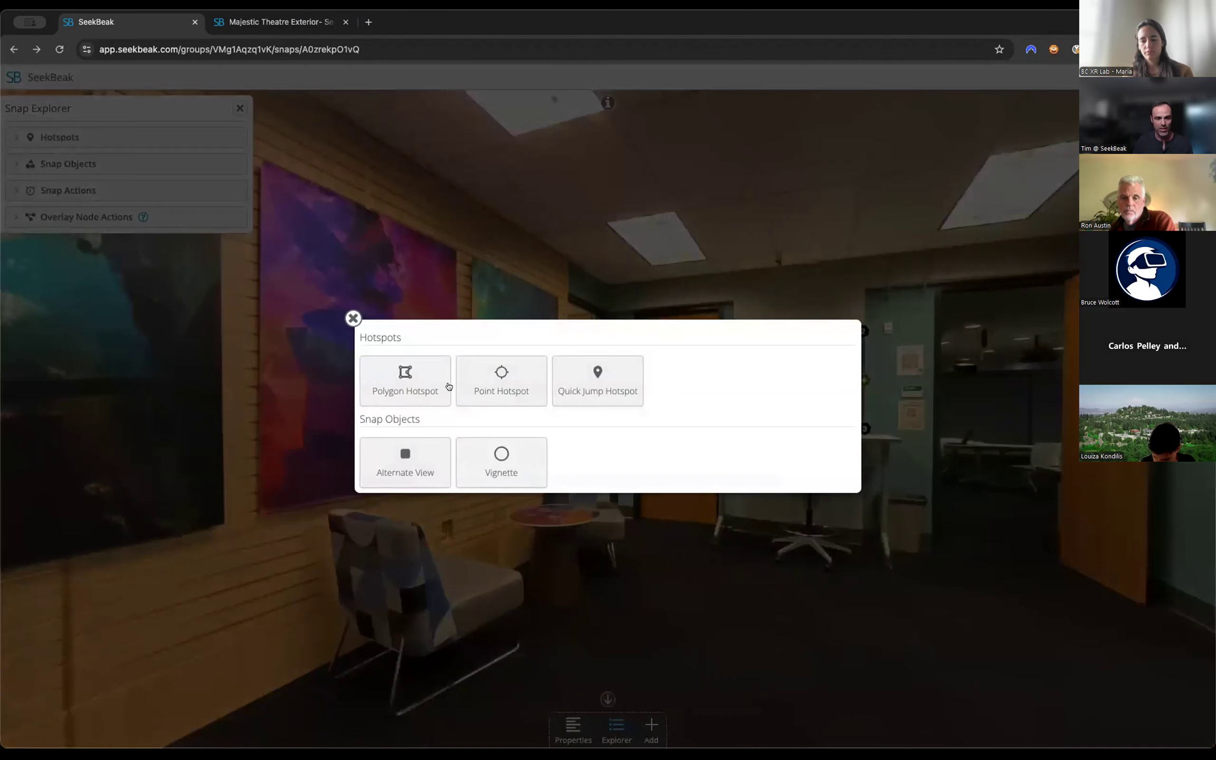
click(502, 381)
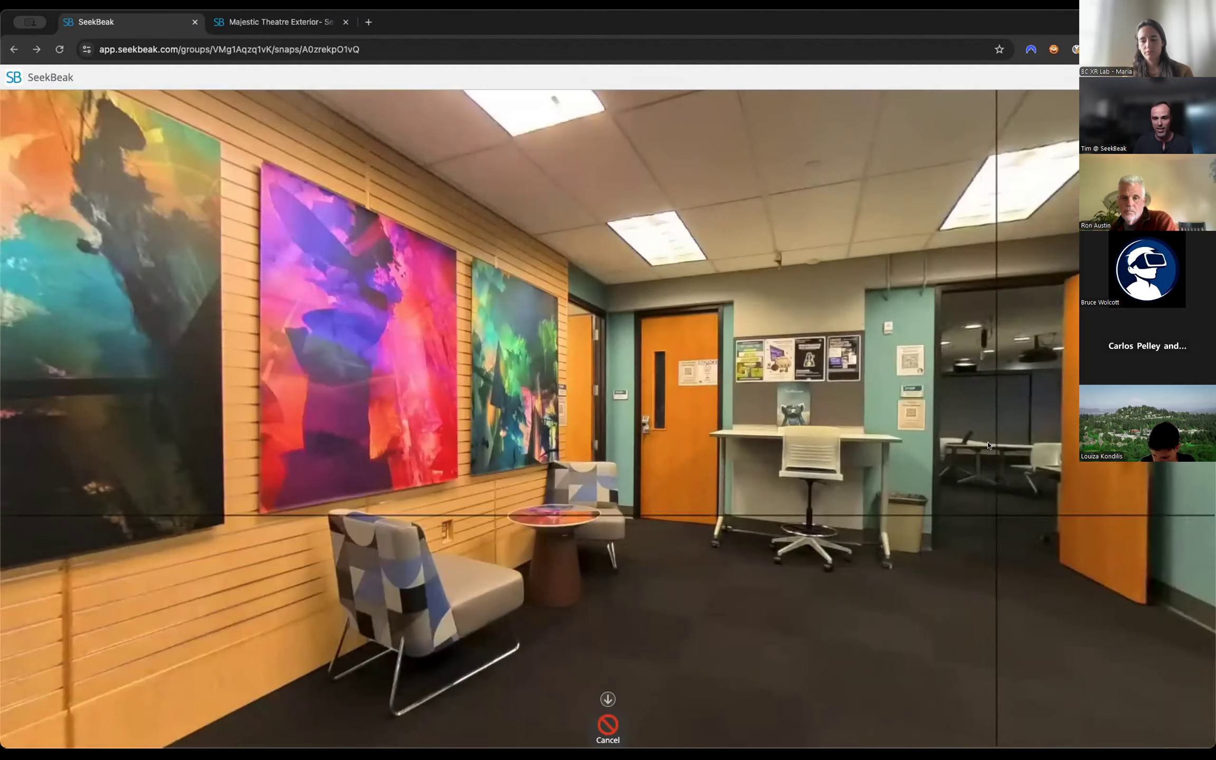
click(991, 444)
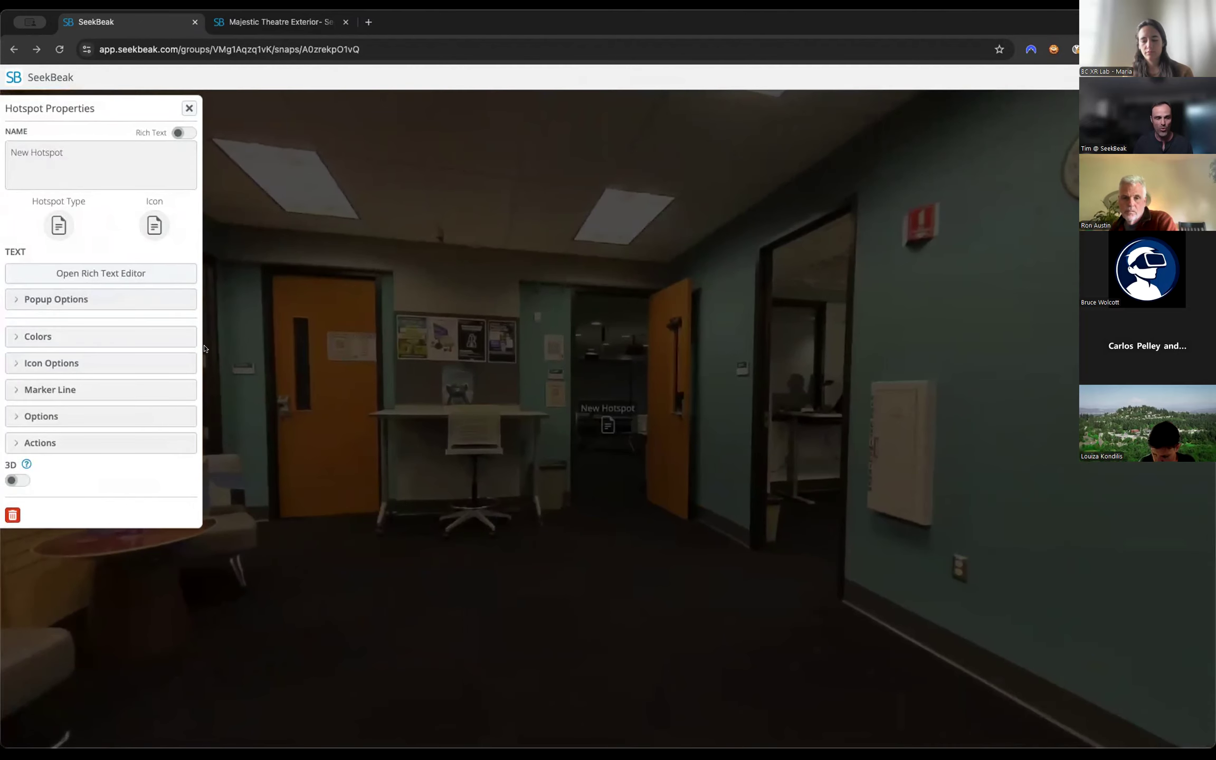
Change the new hotspot's type to Snap, jump it to XR Lab2 in the XR Lab Workshop group and keep its preview icon.
click(48, 226)
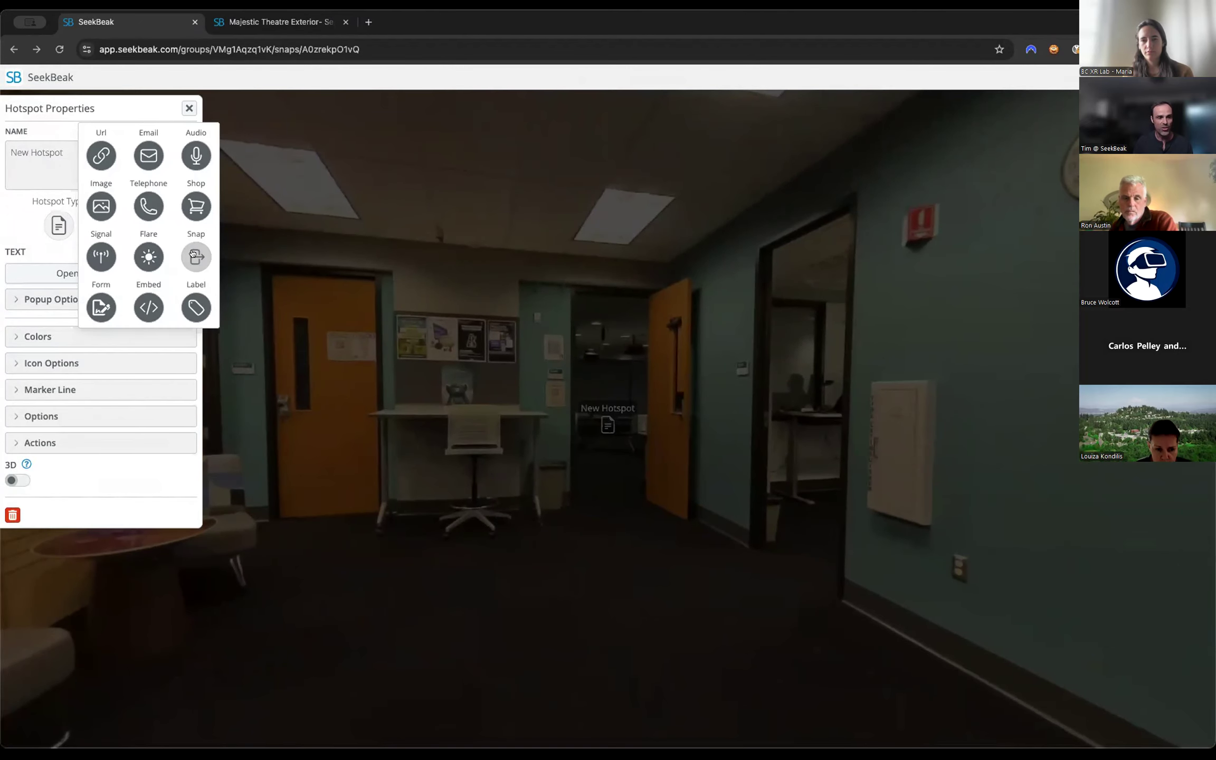
click(27, 218)
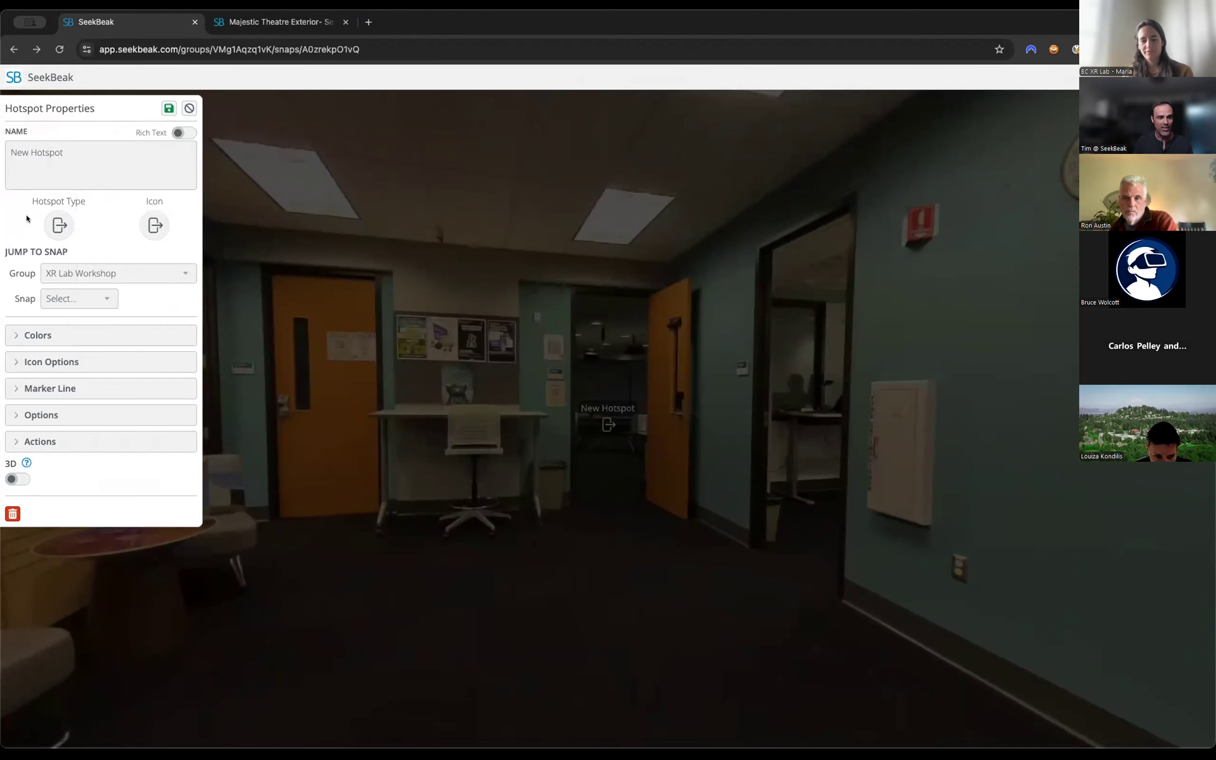
click(75, 302)
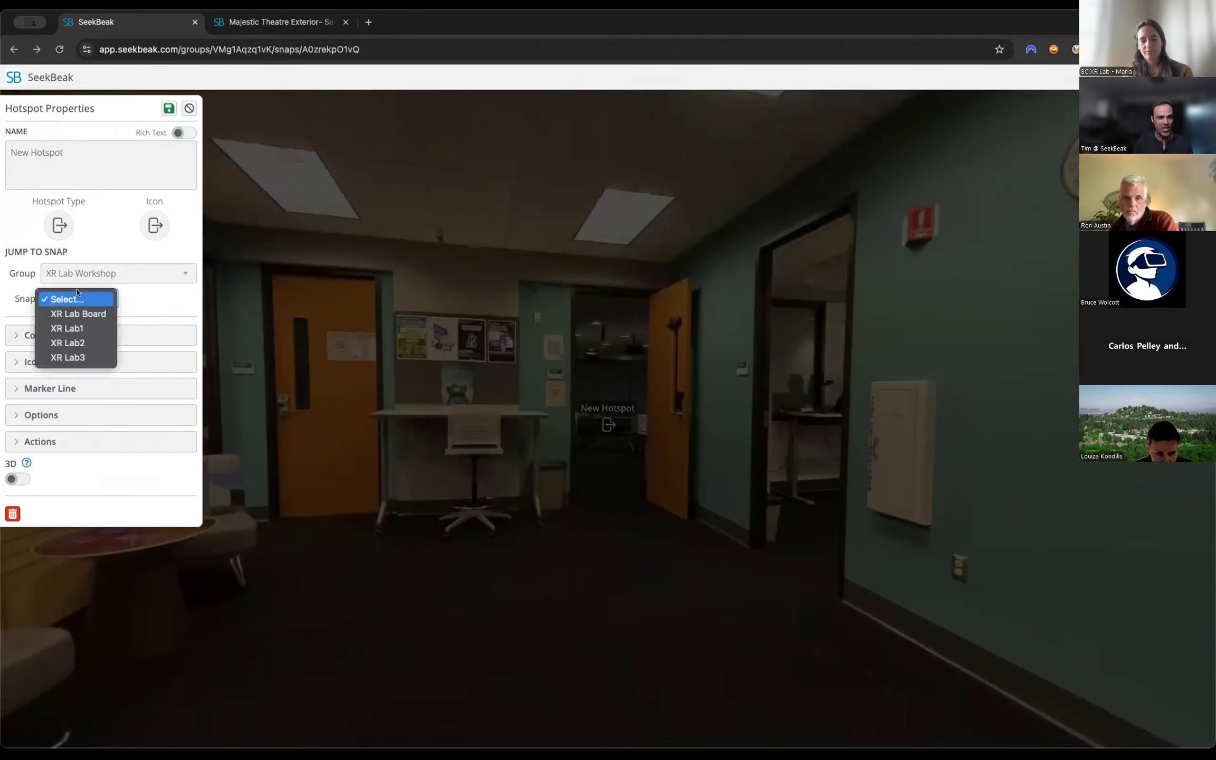
click(83, 342)
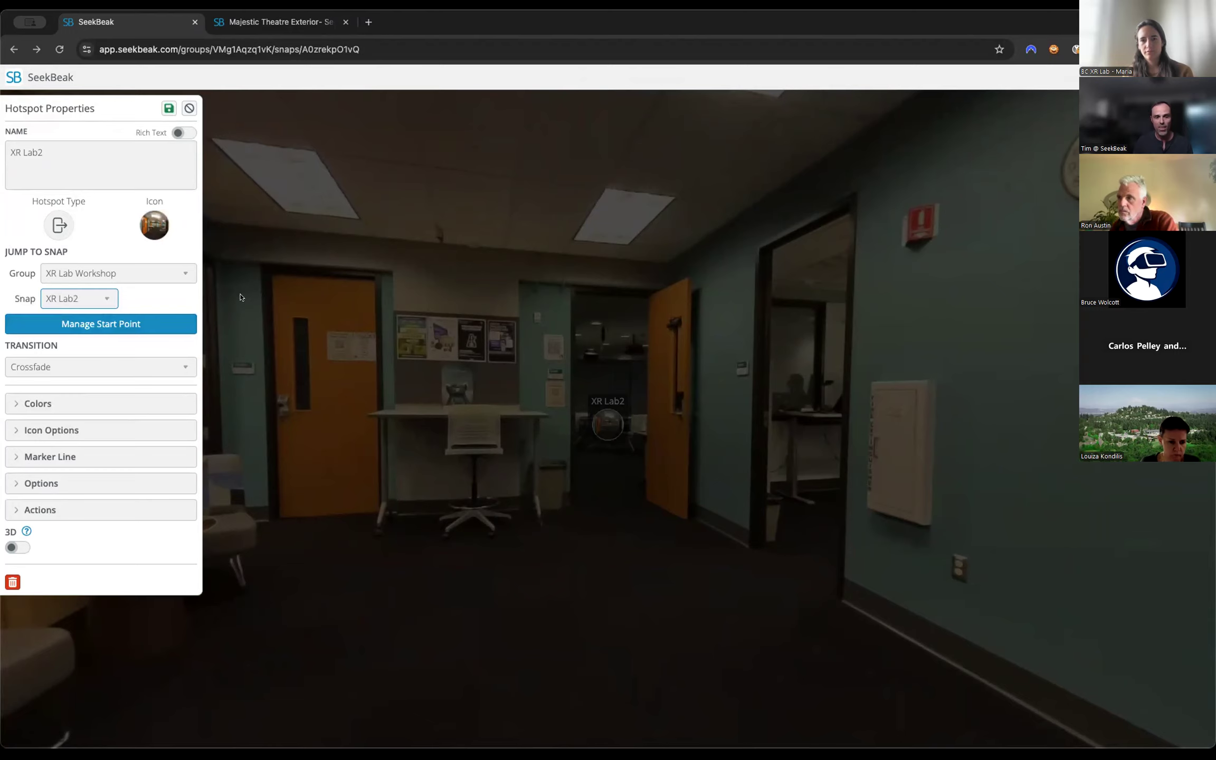
click(154, 225)
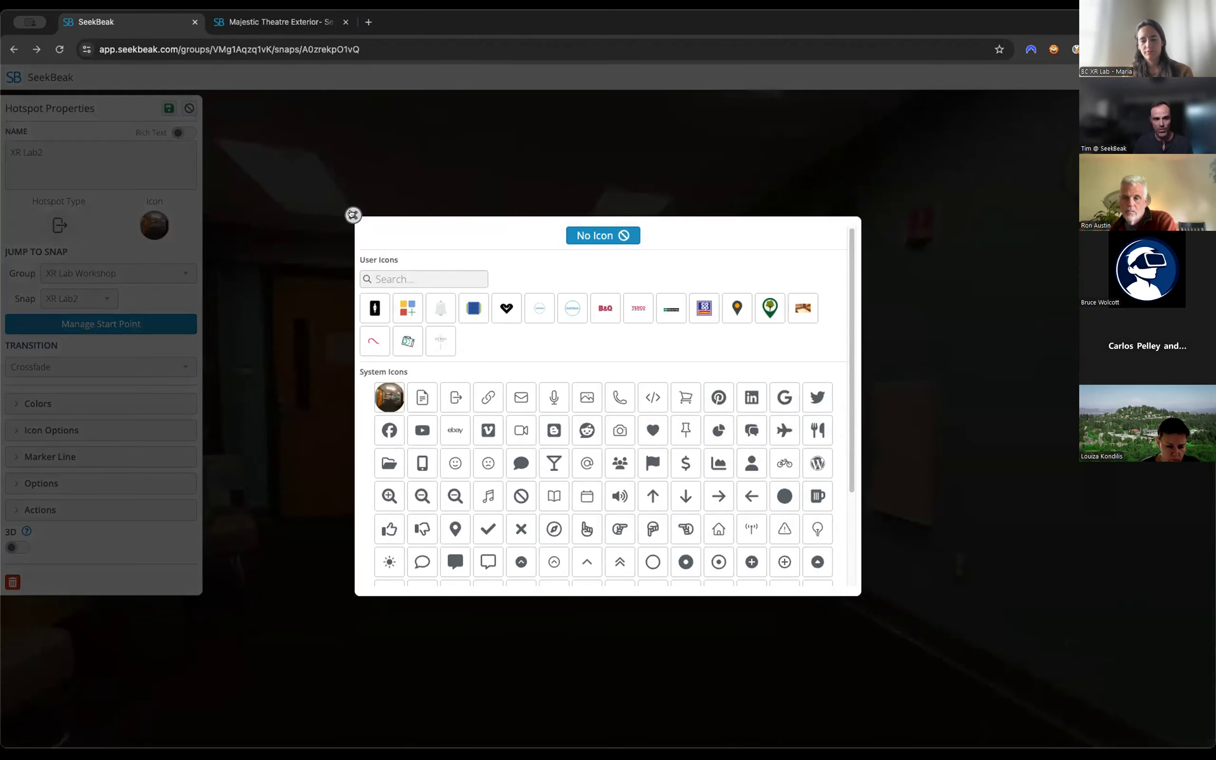
click(352, 214)
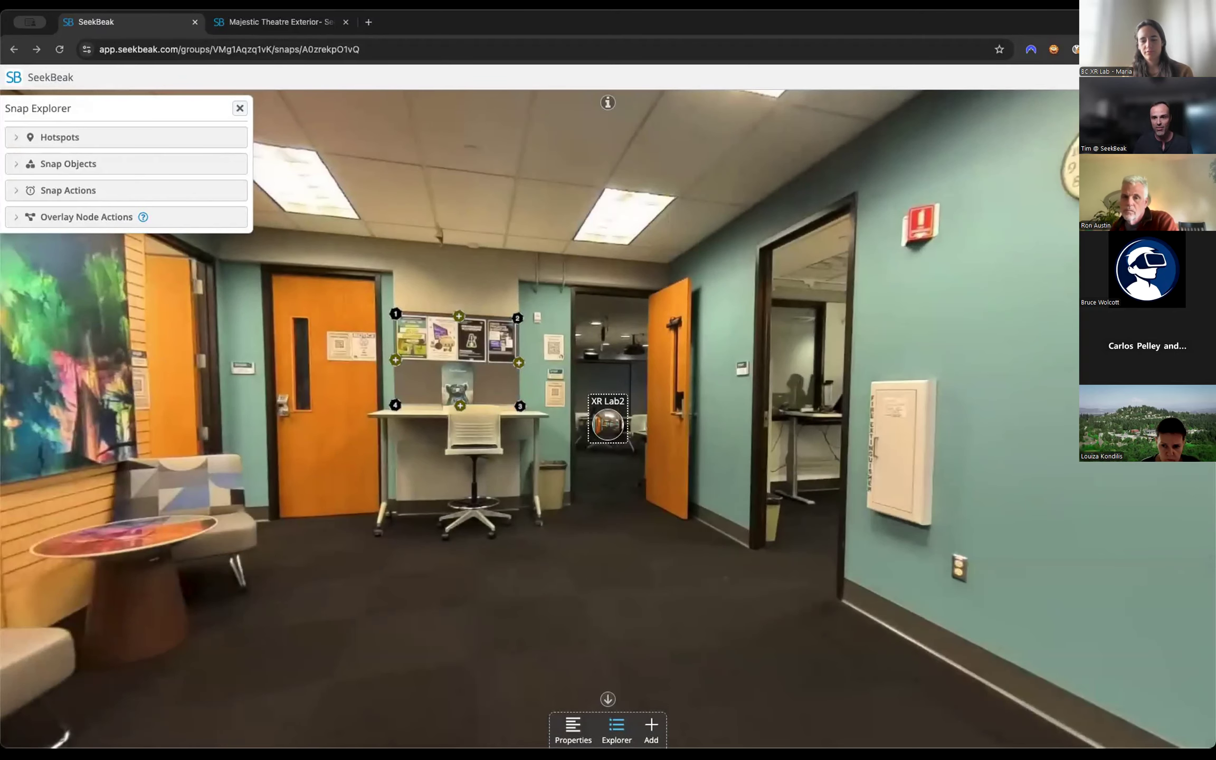
Preview the XR Lab2 hotspot in view mode, return to editing and delete the hotspot.
click(1177, 106)
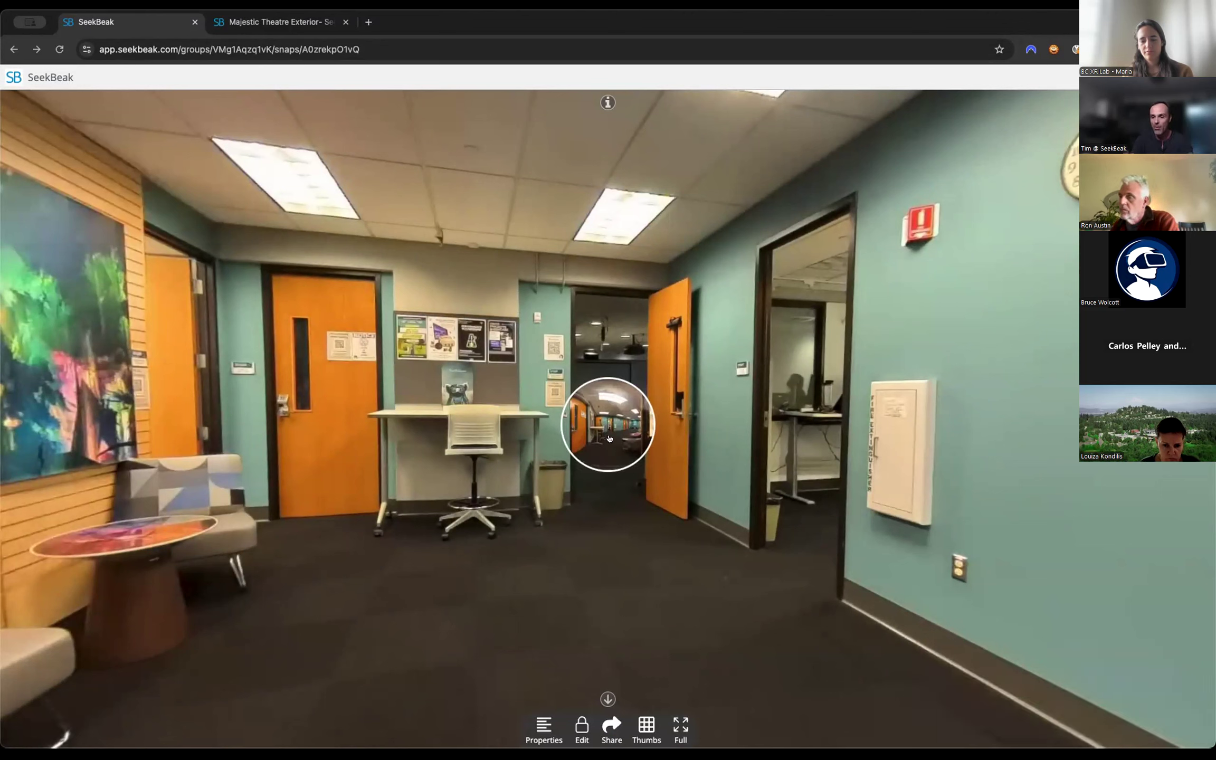
click(581, 728)
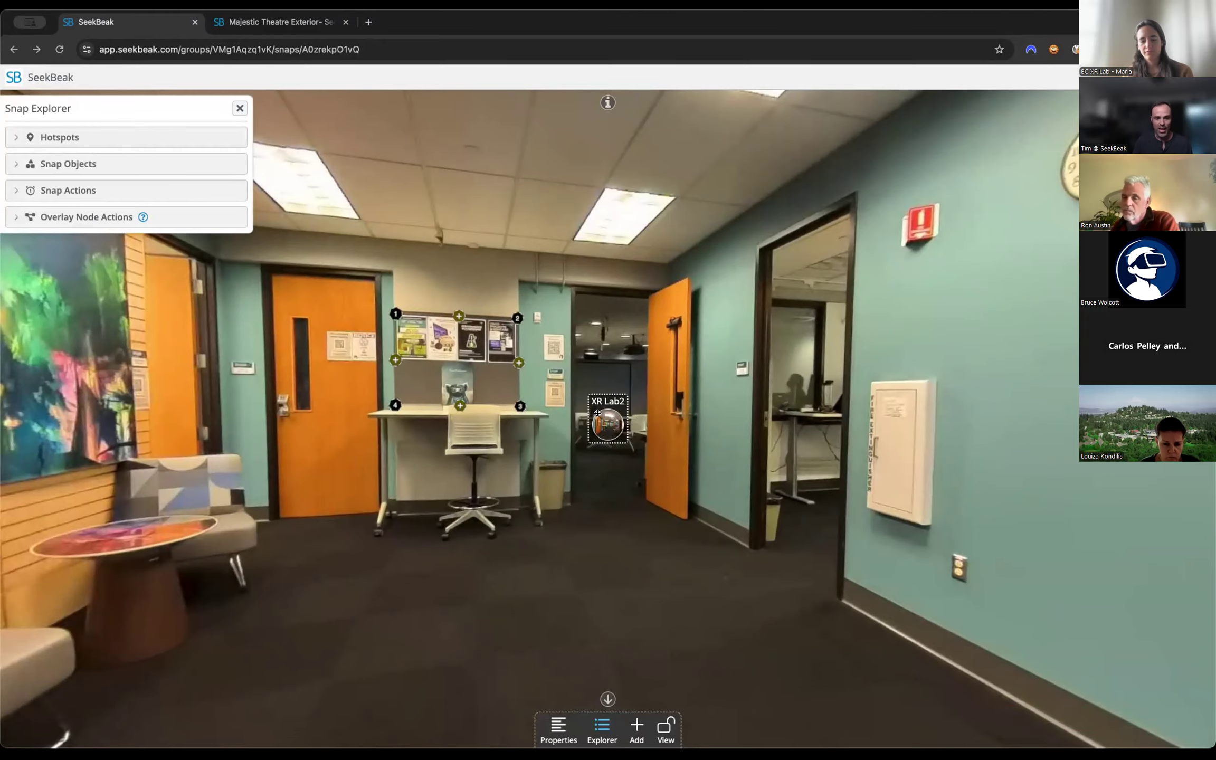
click(608, 425)
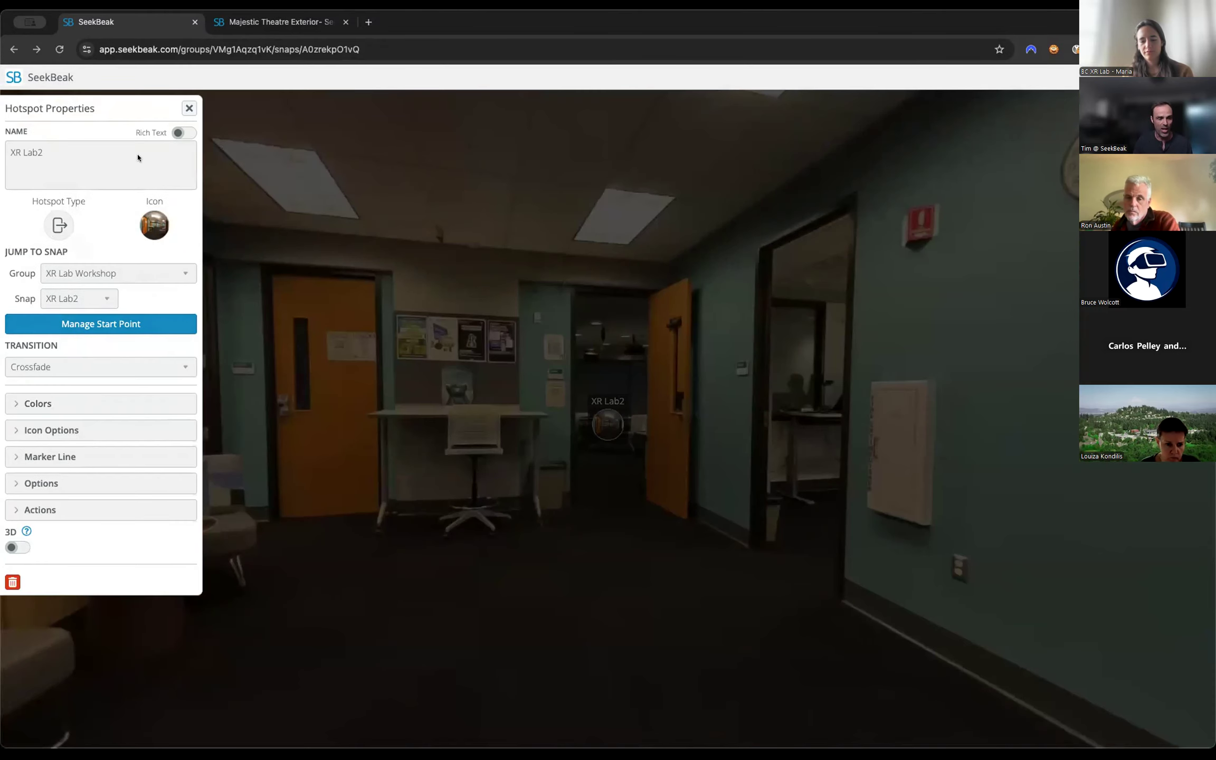
click(188, 109)
click(607, 425)
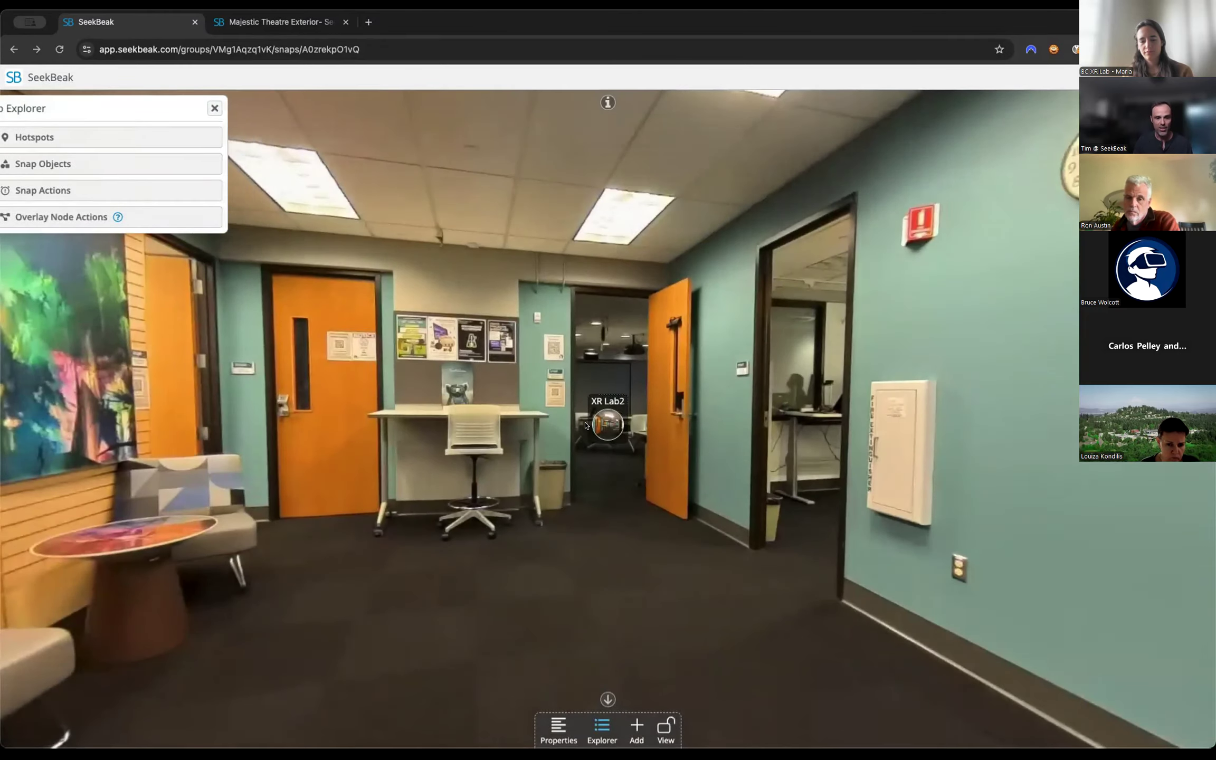
click(11, 580)
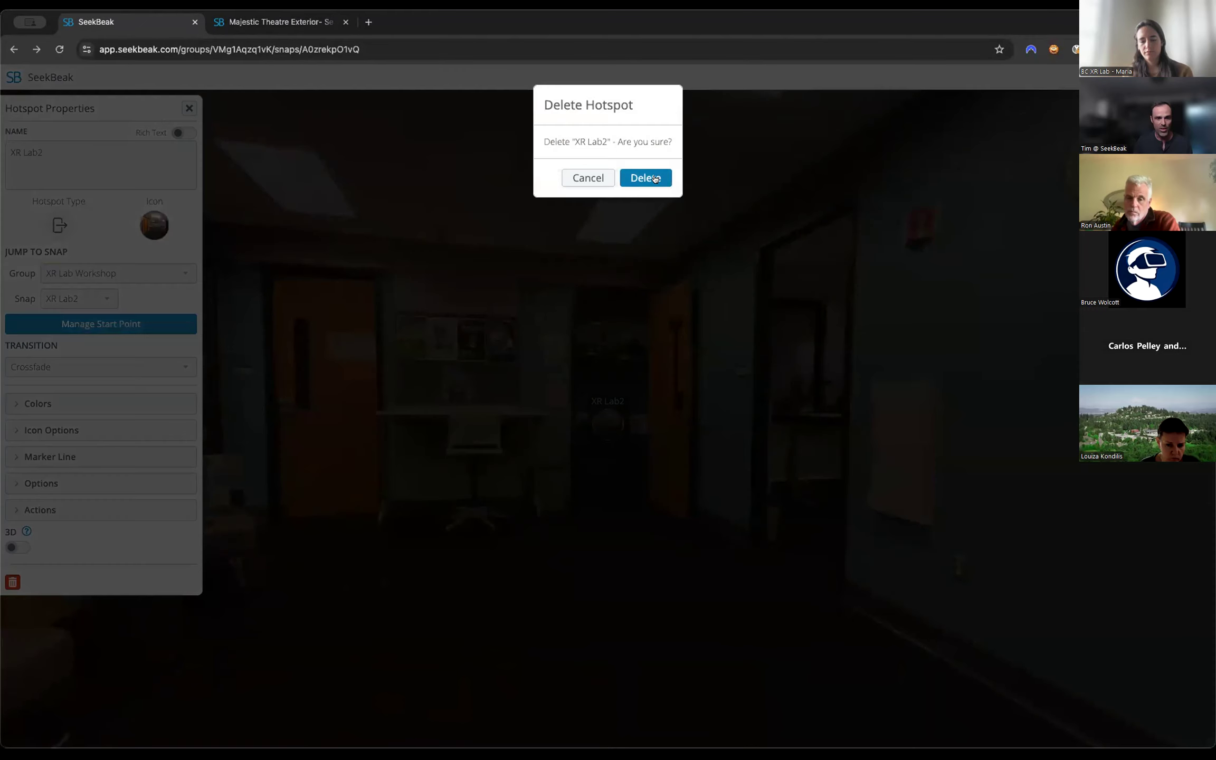
click(643, 177)
Add quick jump hotspots for XR Lab2 in the doorway beside the bulletin board and for XR Lab3 in the office doorway.
click(644, 730)
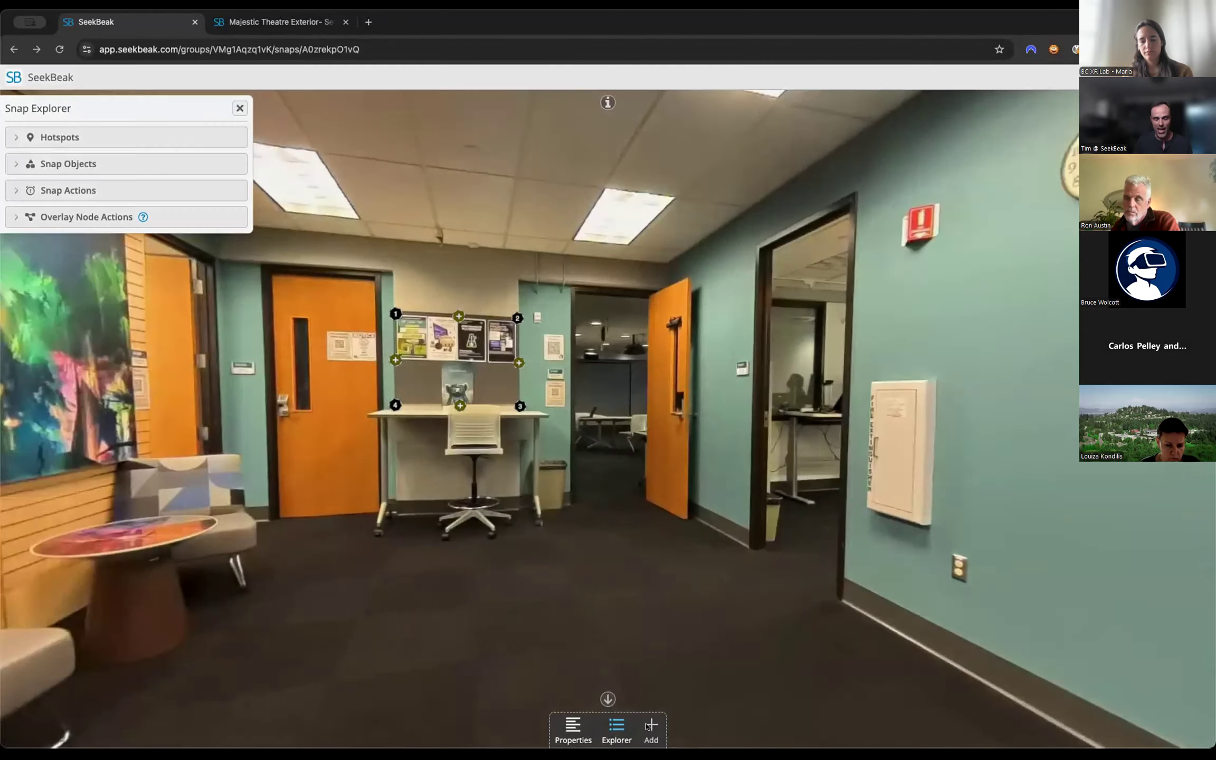
click(622, 365)
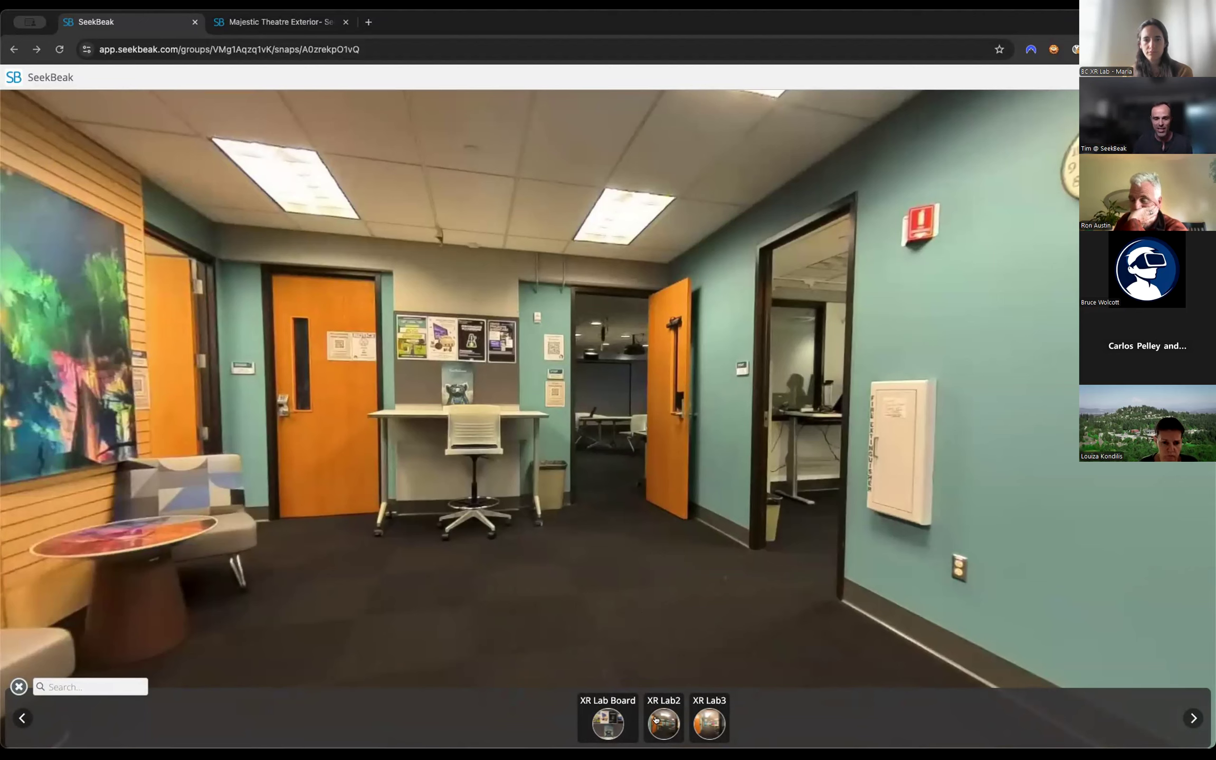
drag(663, 702, 600, 439)
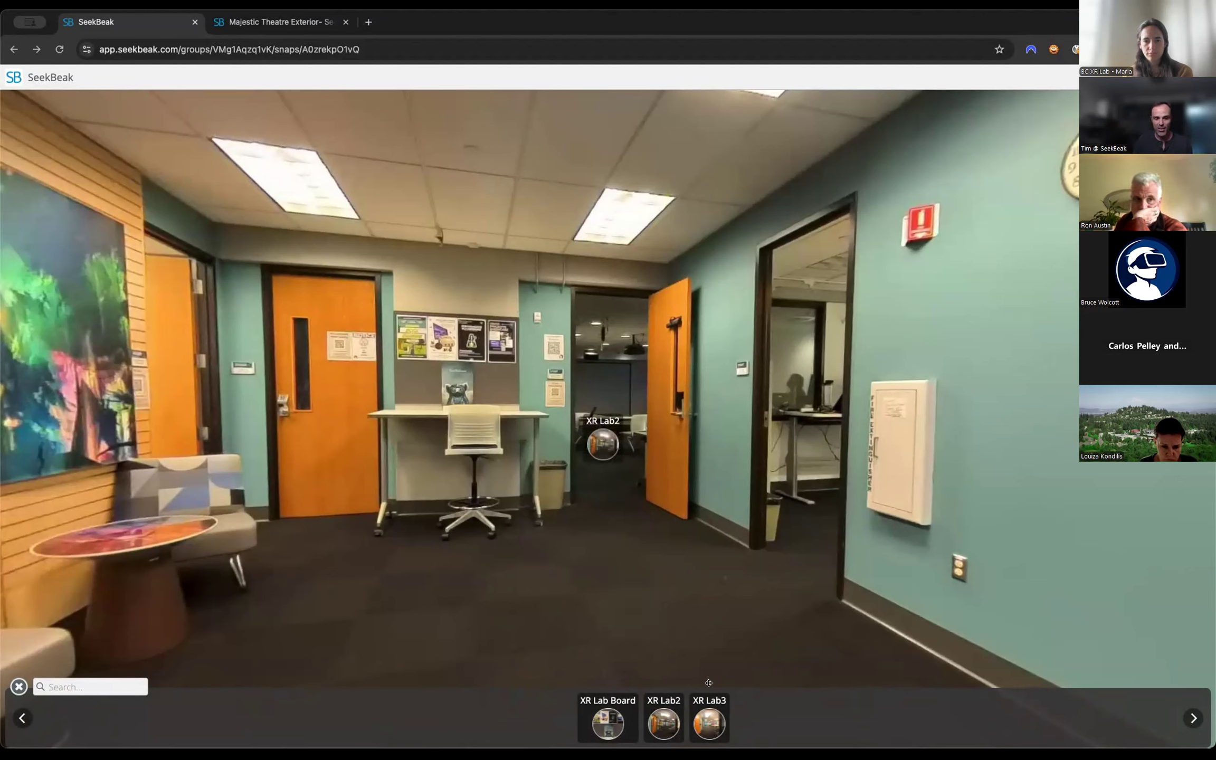
drag(710, 709, 816, 421)
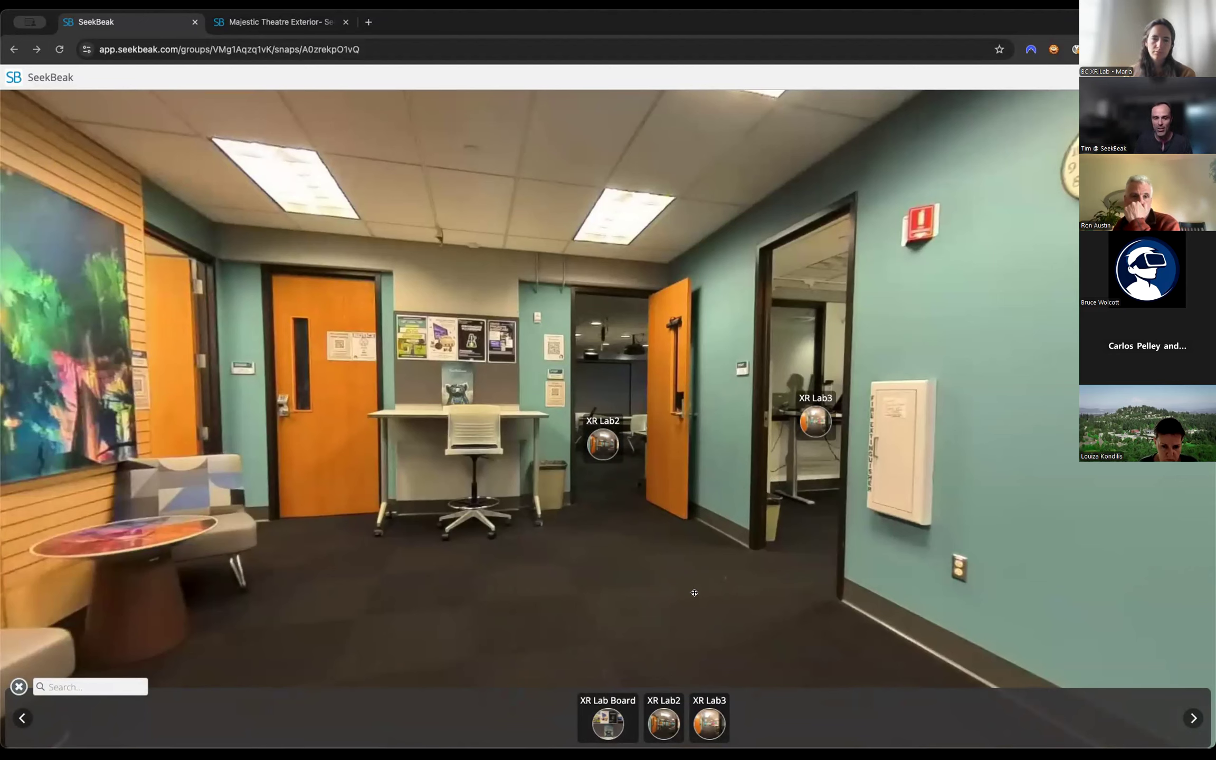
click(18, 686)
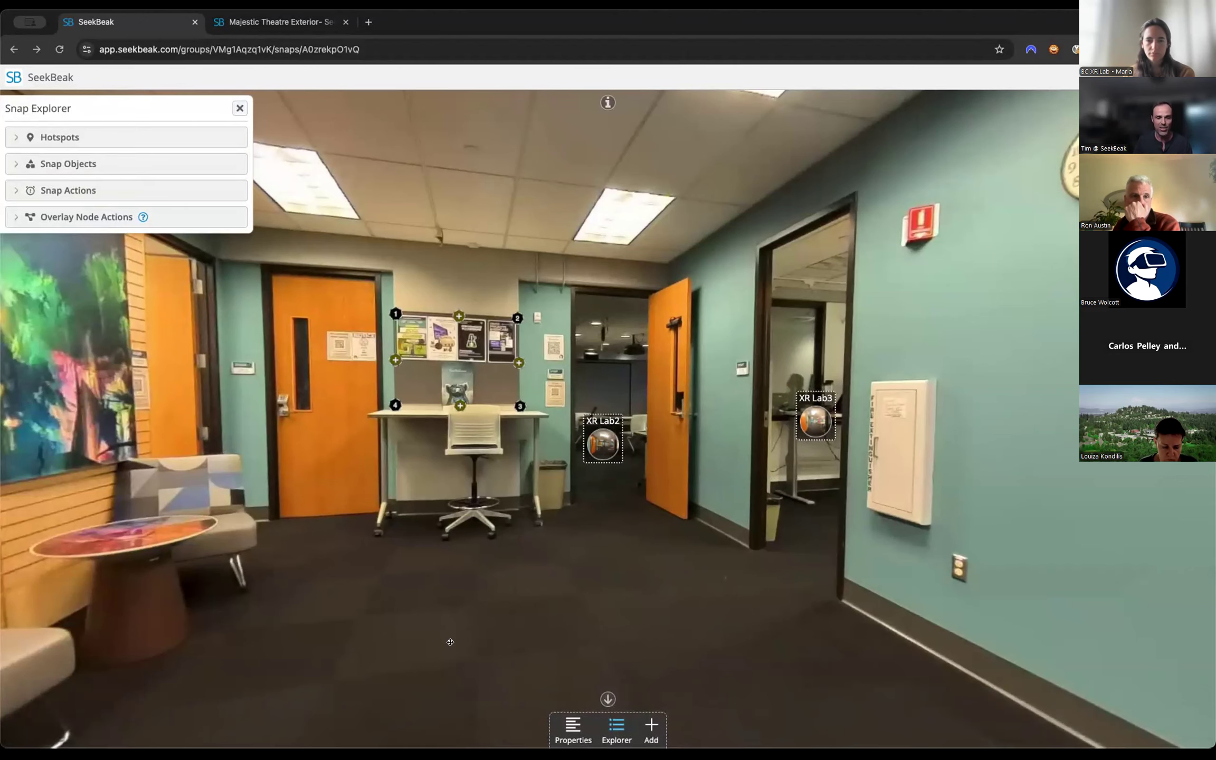
Review the available hotspot types, close the Snap Explorer and look over the XR Lab2 hotspot's properties.
click(649, 727)
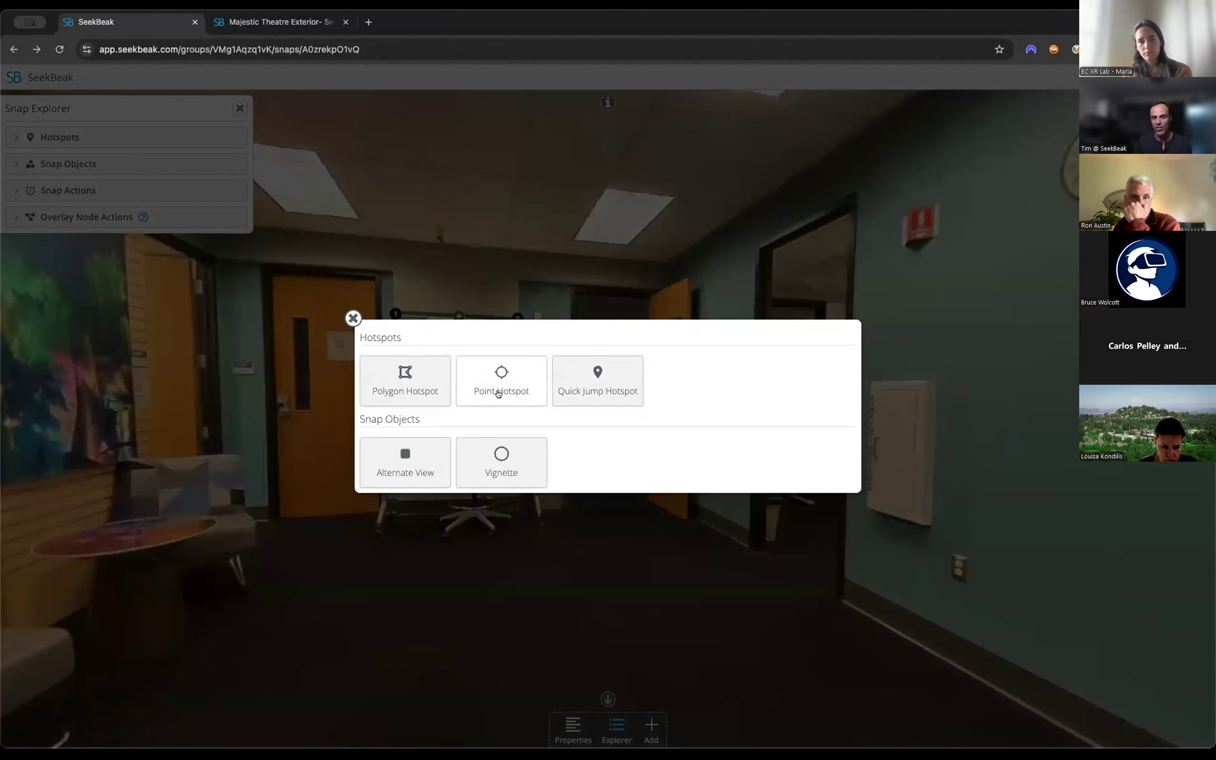
click(353, 317)
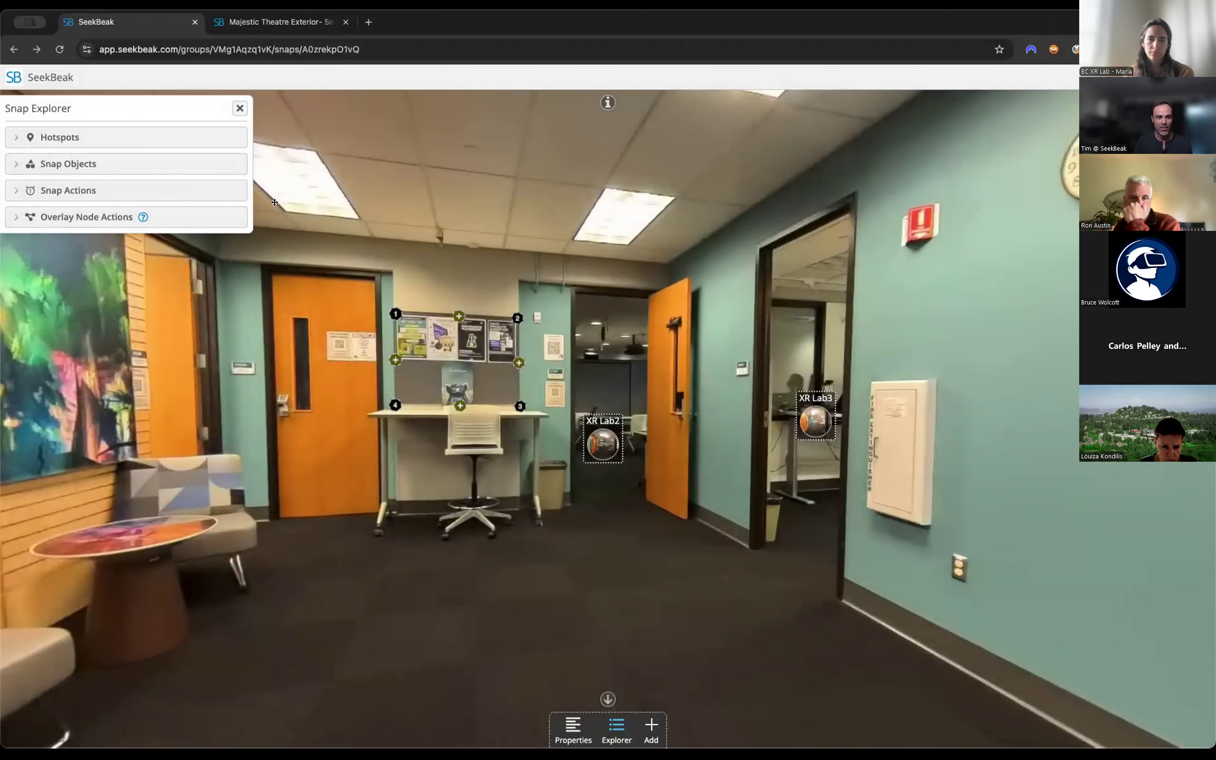
click(240, 106)
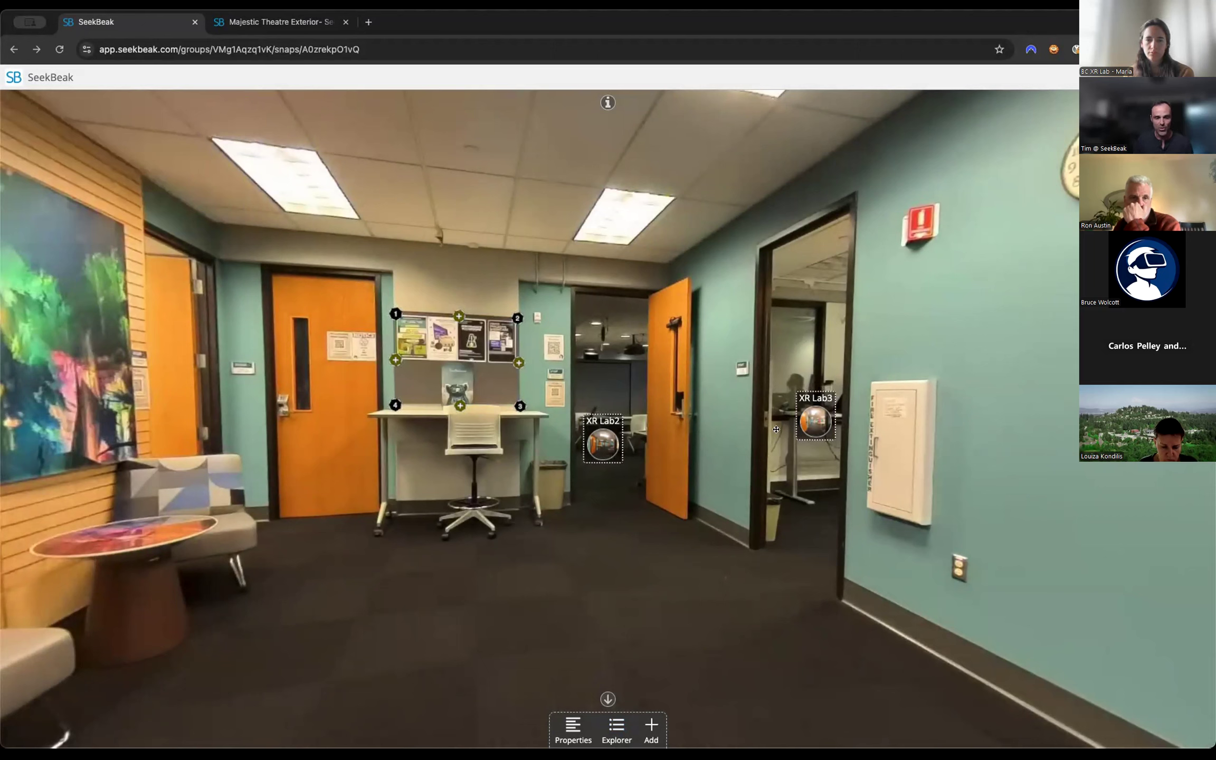
click(602, 445)
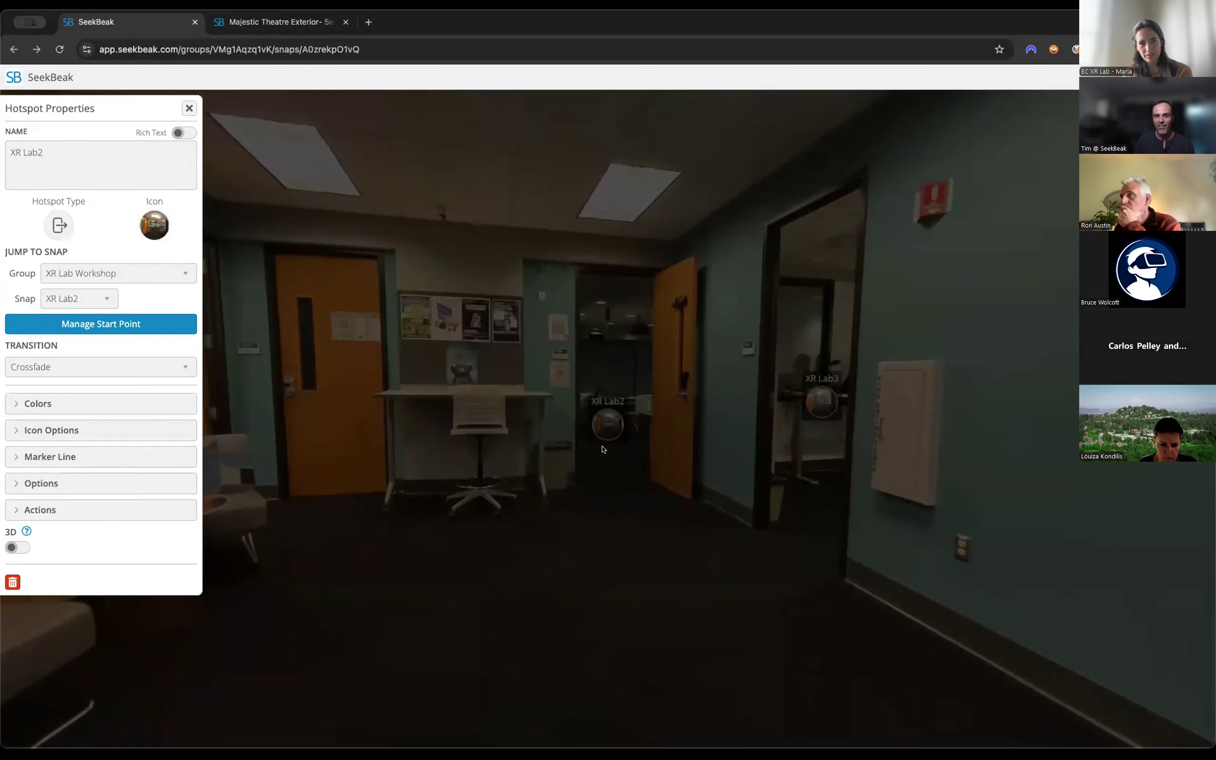
click(188, 107)
Move the XR Lab2 hotspot to the doorway beside the paintings and the XR Lab3 hotspot to the doorway beside the bulletin board.
mouse_move(607, 420)
mouse_down()
mouse_move(166, 354)
mouse_move(427, 482)
mouse_move(583, 484)
mouse_up()
drag(931, 521, 343, 478)
drag(1052, 414, 1084, 393)
drag(871, 515, 264, 497)
drag(457, 324, 841, 380)
drag(879, 469, 253, 472)
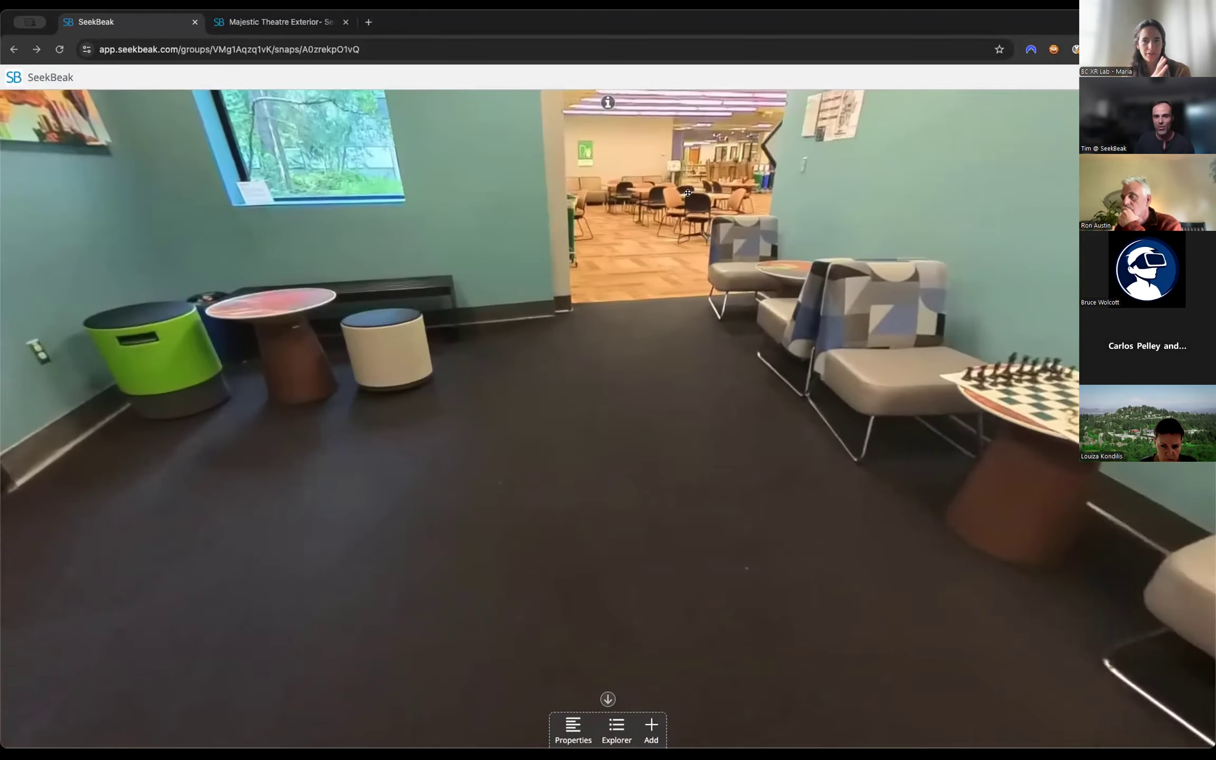
drag(435, 404, 806, 426)
drag(461, 340, 15, 347)
drag(369, 417, 939, 437)
drag(1093, 467, 1006, 520)
drag(1049, 439, 555, 320)
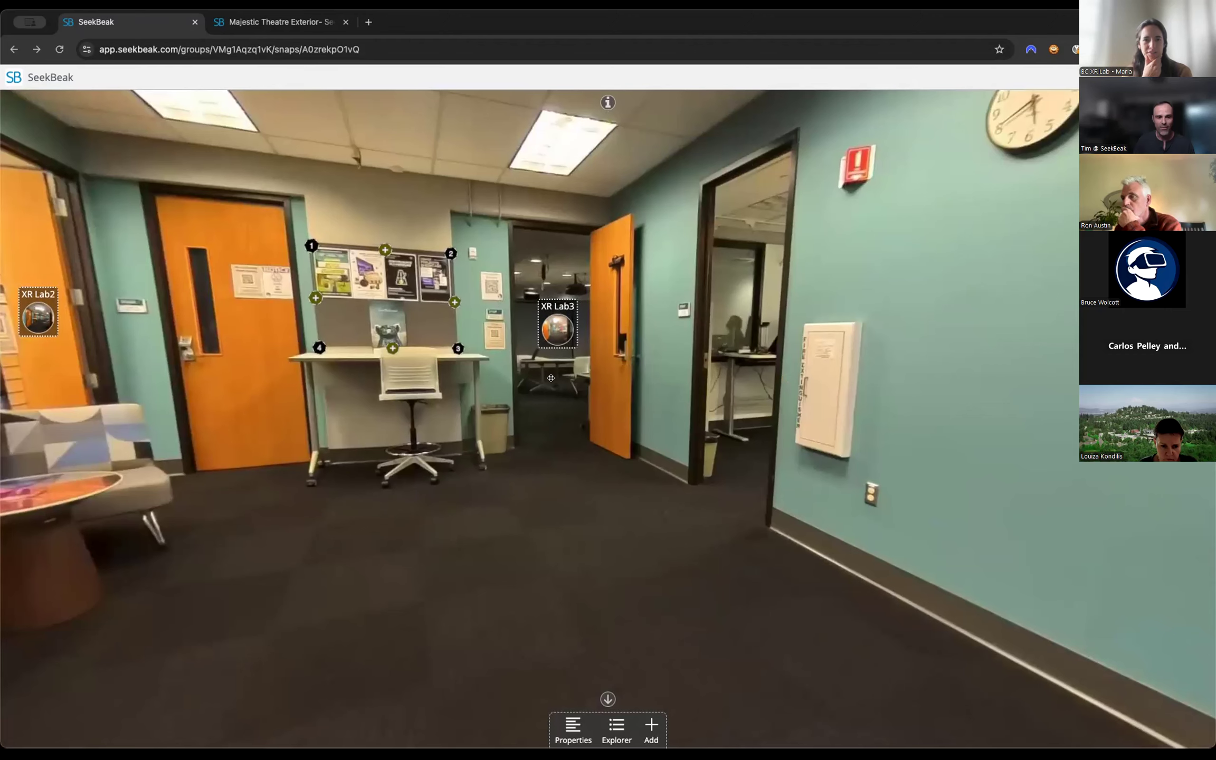
Give the XR Lab3 hotspot a custom start point facing into the meeting room, save it and preview the hotspot in view mode.
click(553, 327)
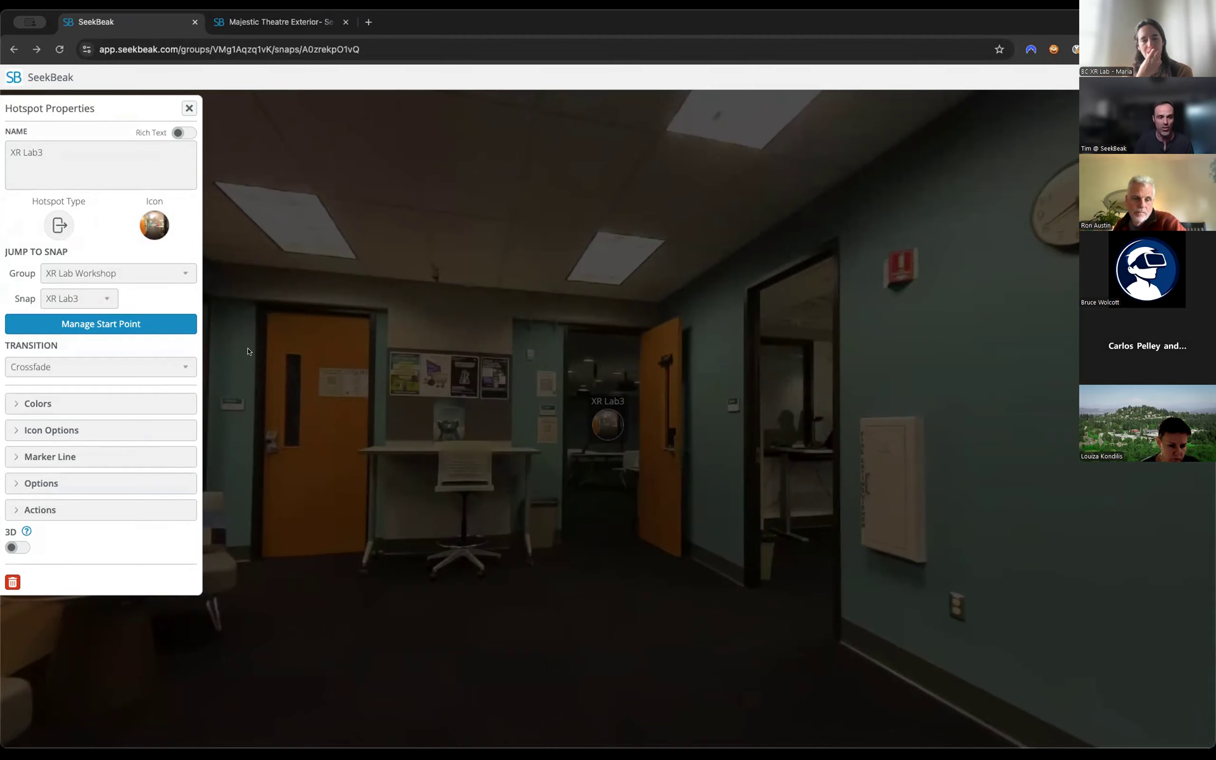
click(99, 323)
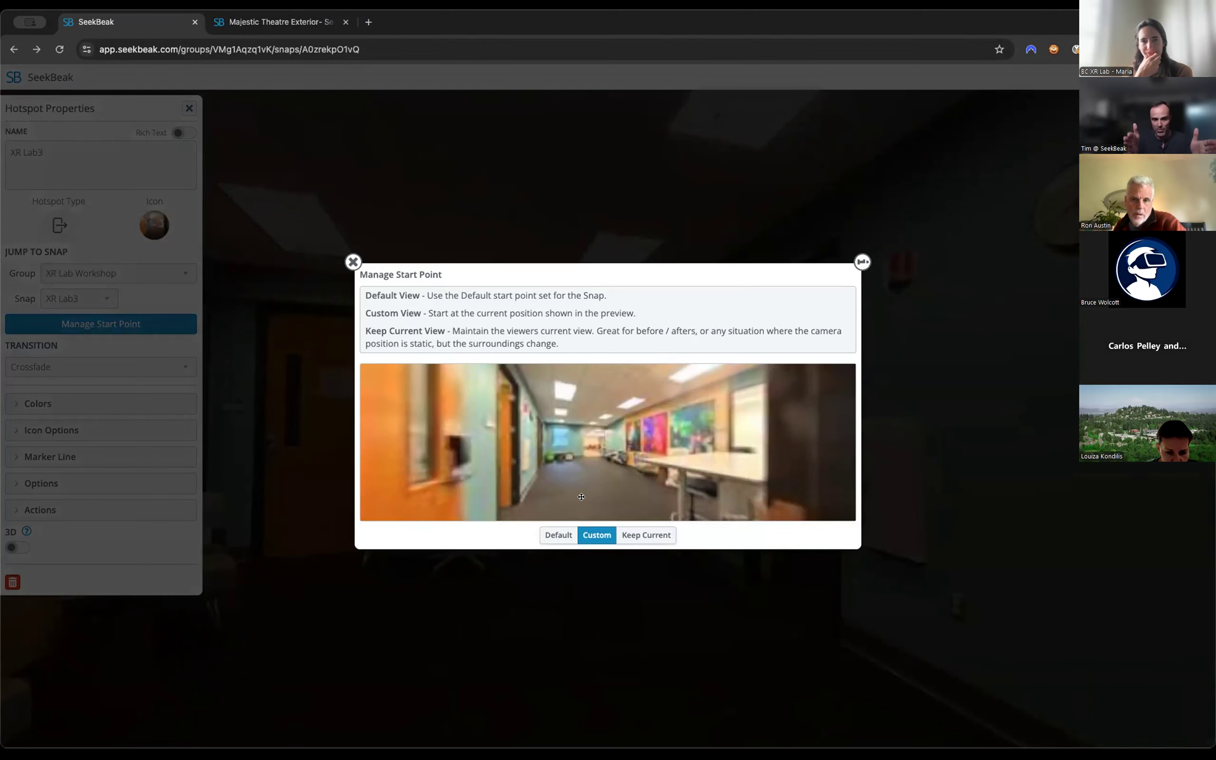
drag(676, 463, 608, 460)
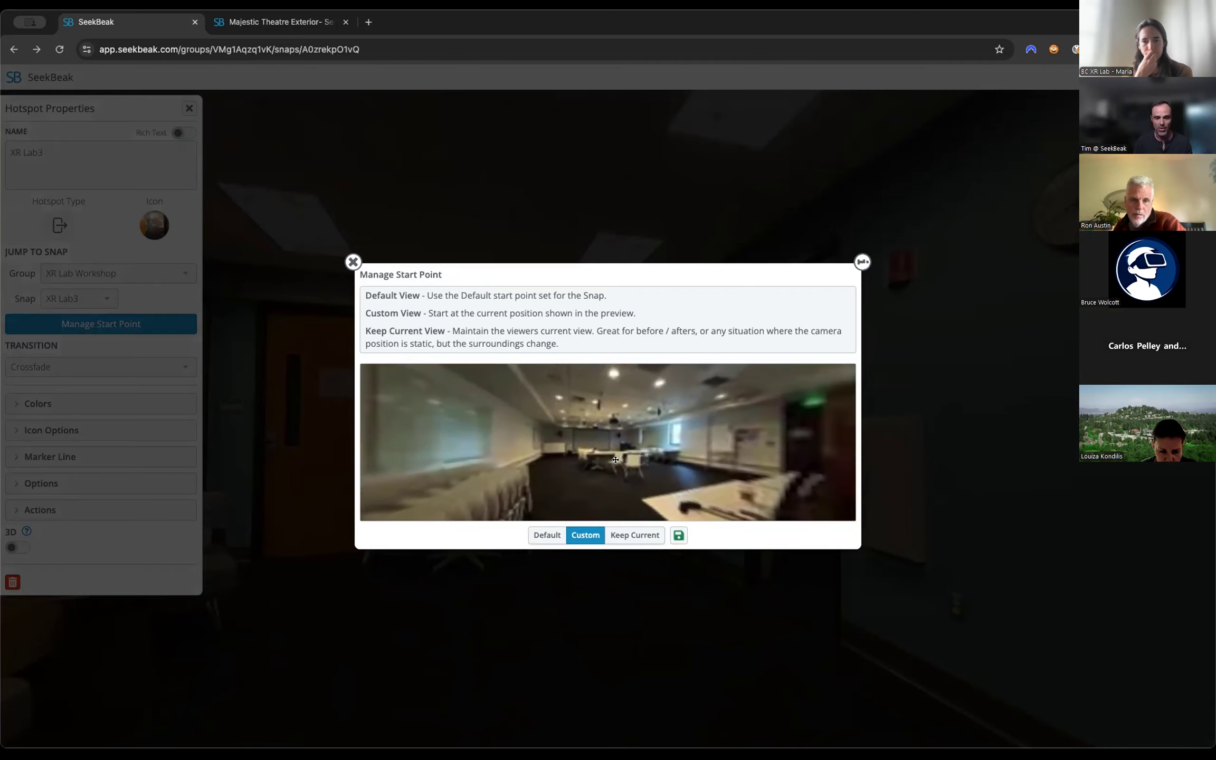
click(678, 535)
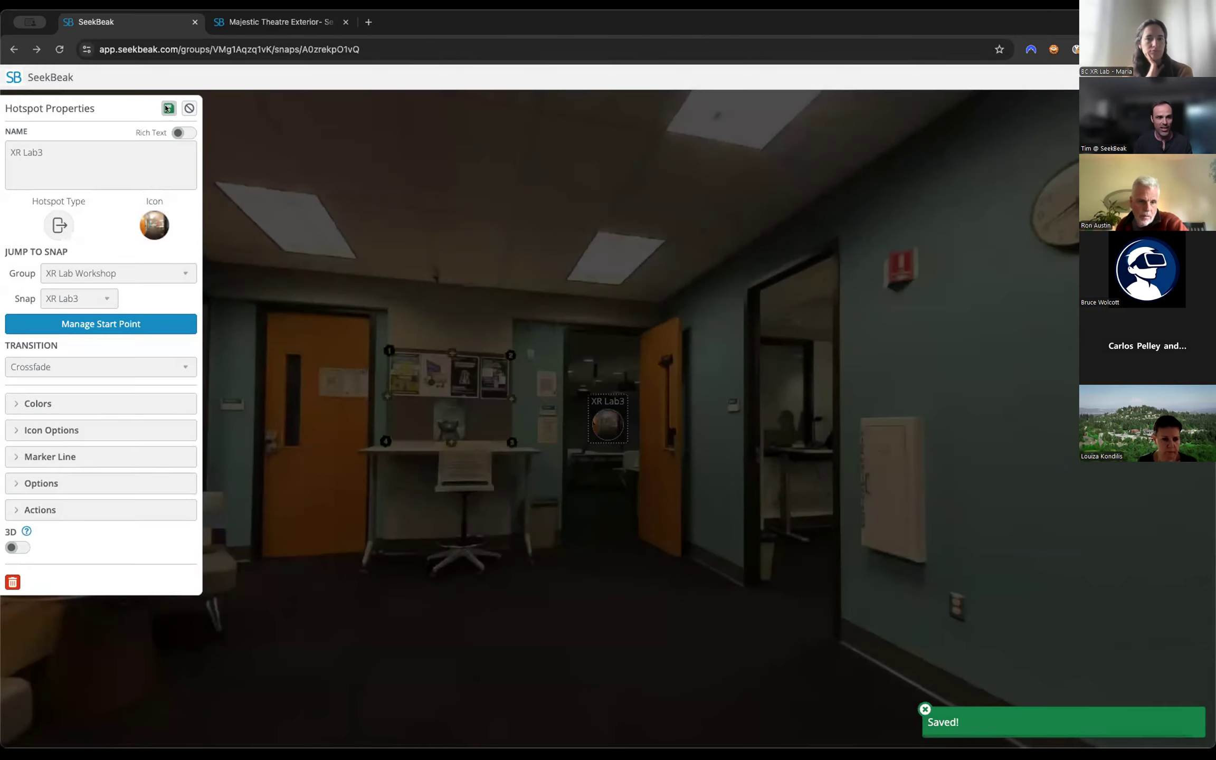
click(189, 108)
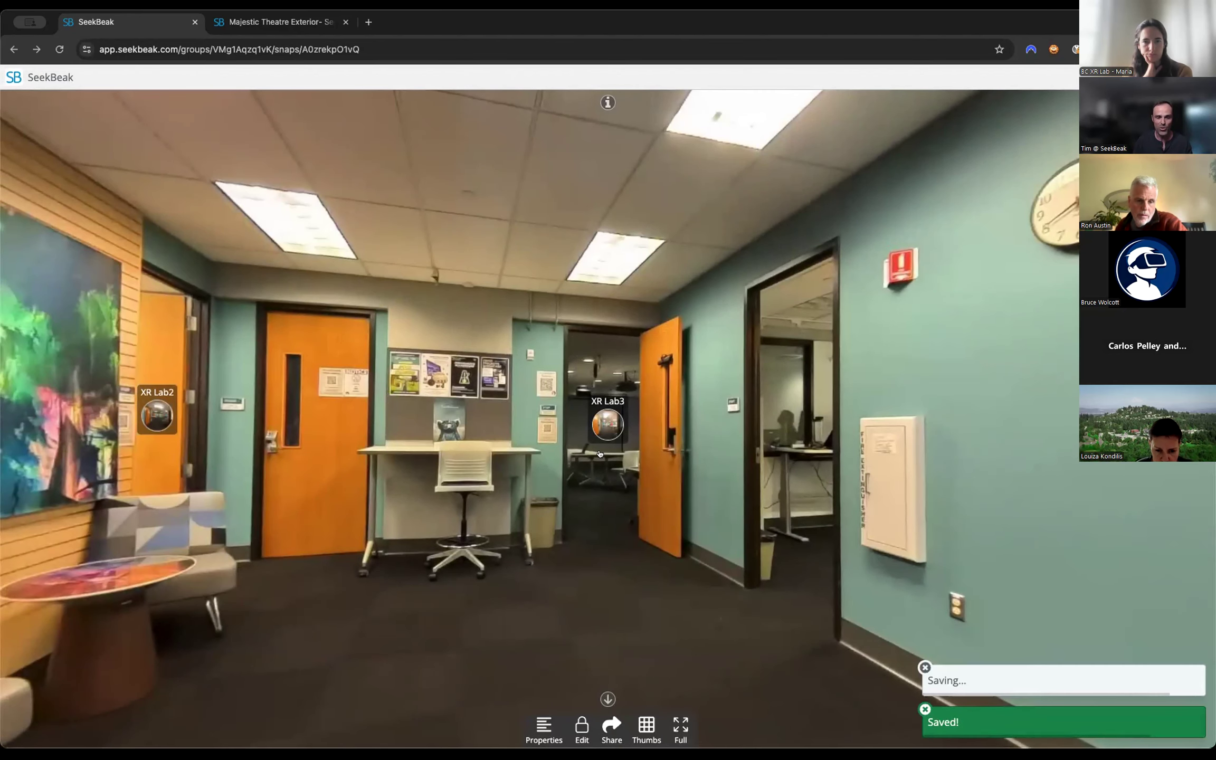
mouse_move(605, 432)
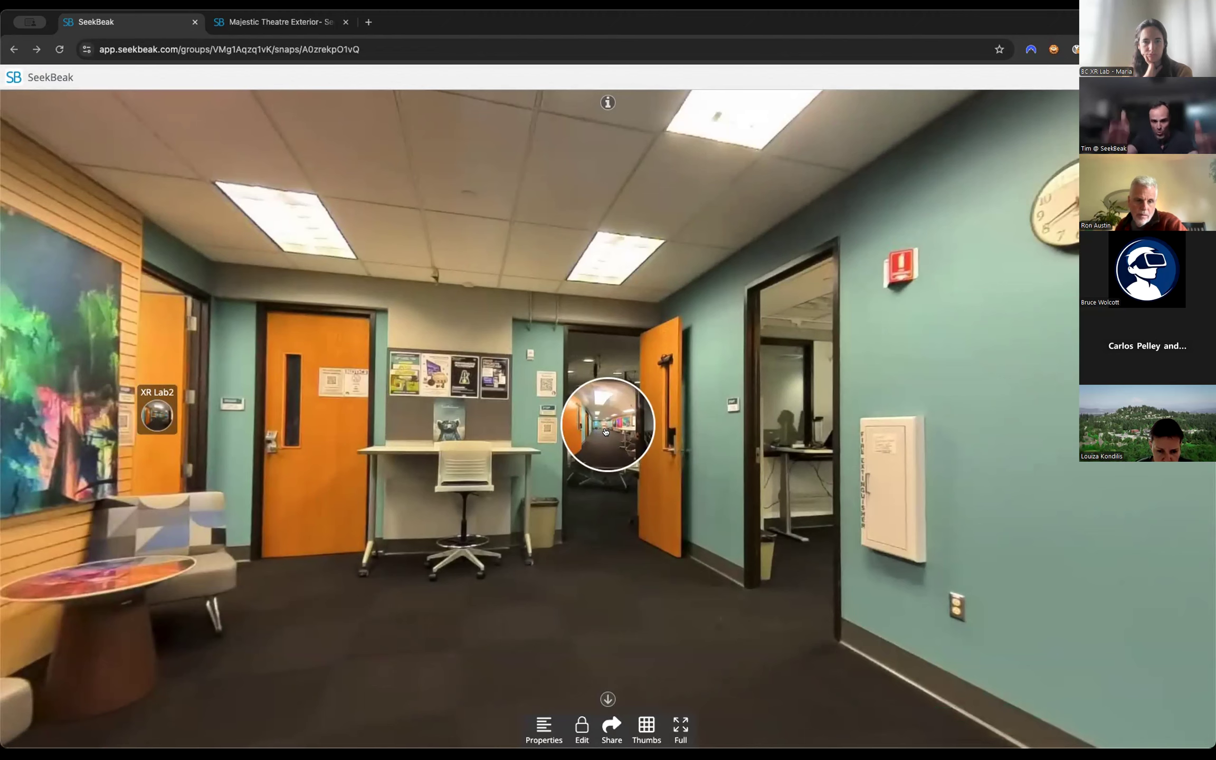
Return to editing, change the XR Lab3 hotspot's transition and save the hotspot.
click(581, 728)
click(603, 420)
click(35, 373)
click(38, 381)
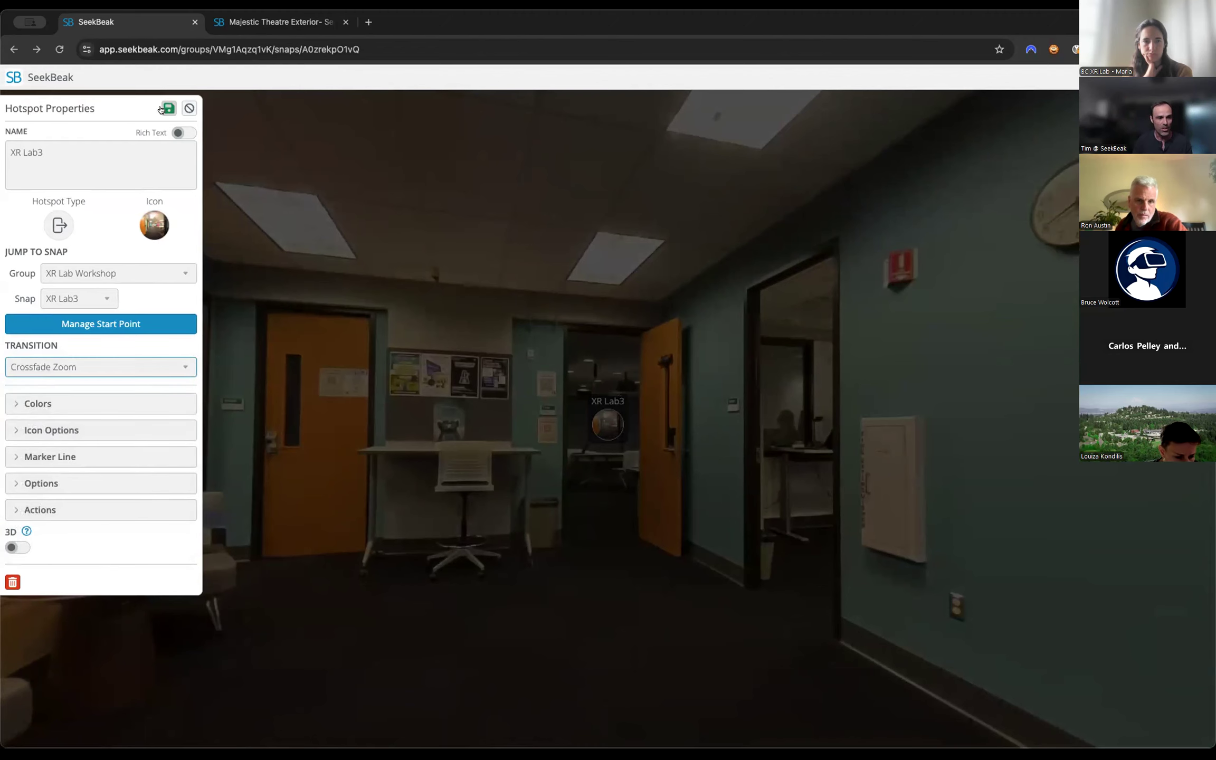
click(167, 109)
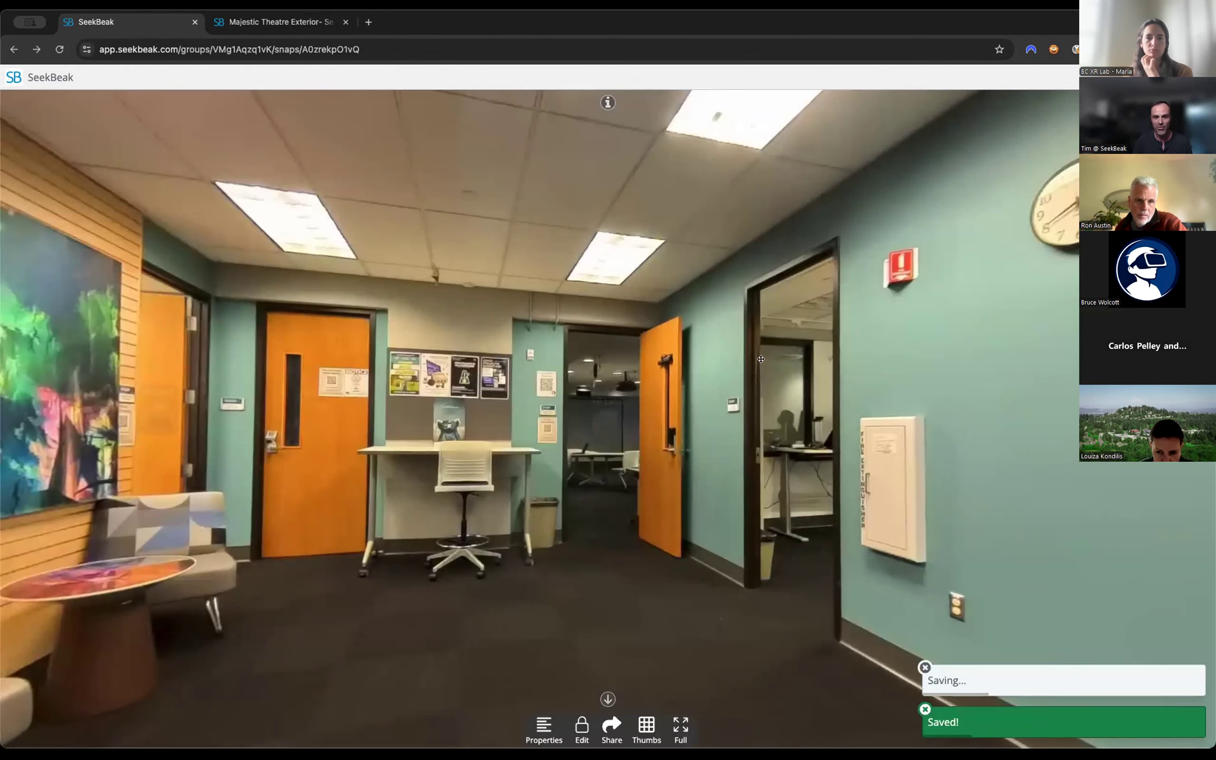
In the XR Lab3 snap, add a quick jump hotspot to XR Lab1 and place it on the hallway floor before the far opening.
click(598, 422)
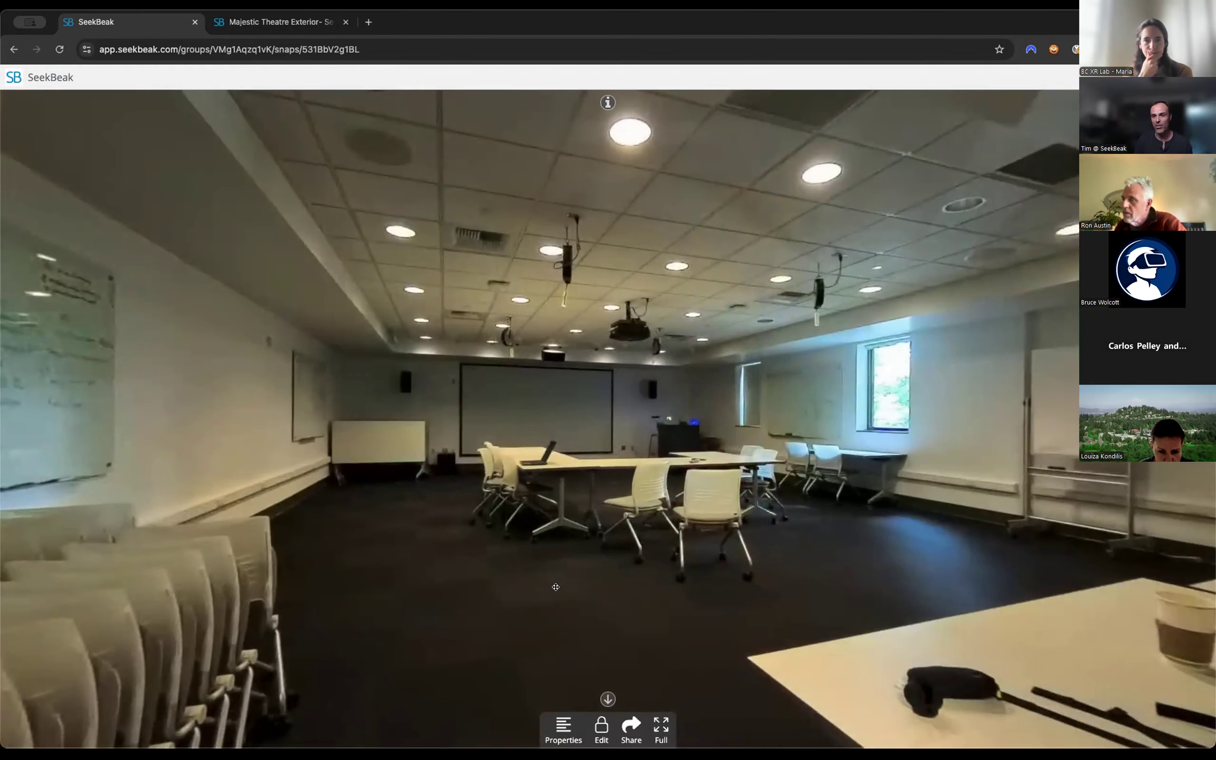
drag(555, 587, 327, 565)
drag(811, 439, 627, 442)
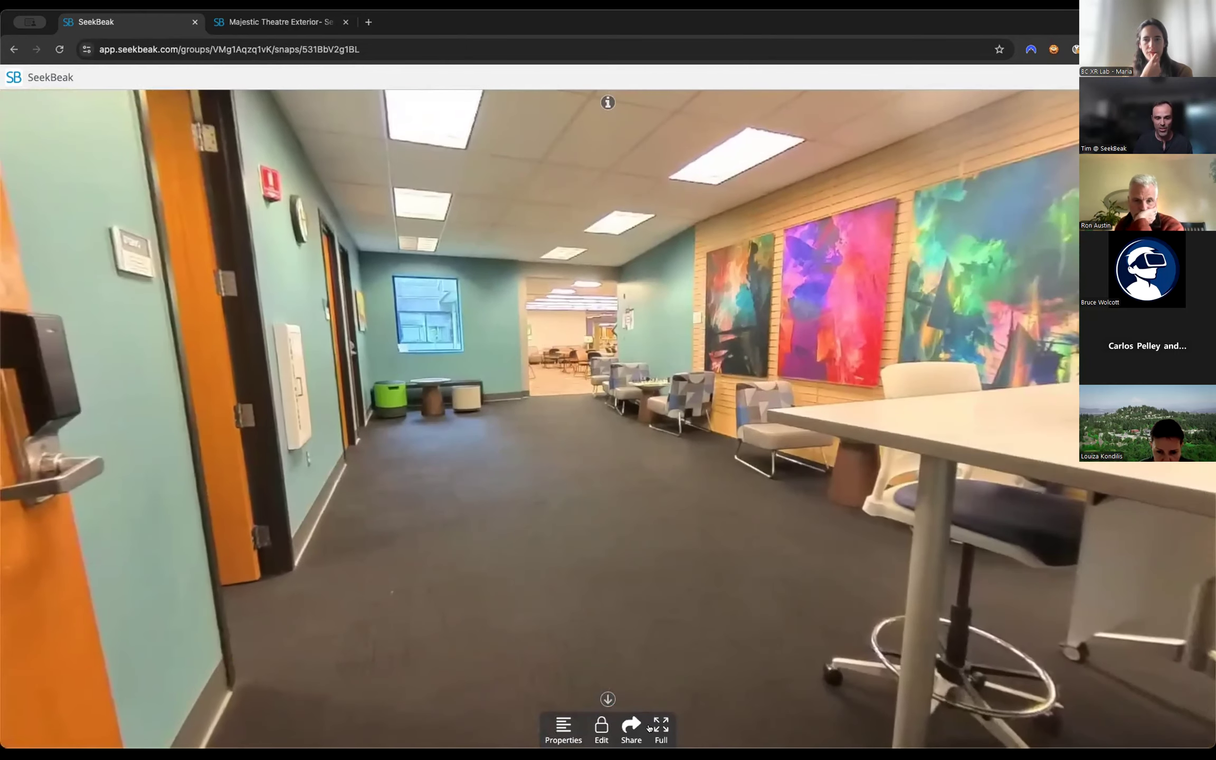
click(600, 727)
click(636, 726)
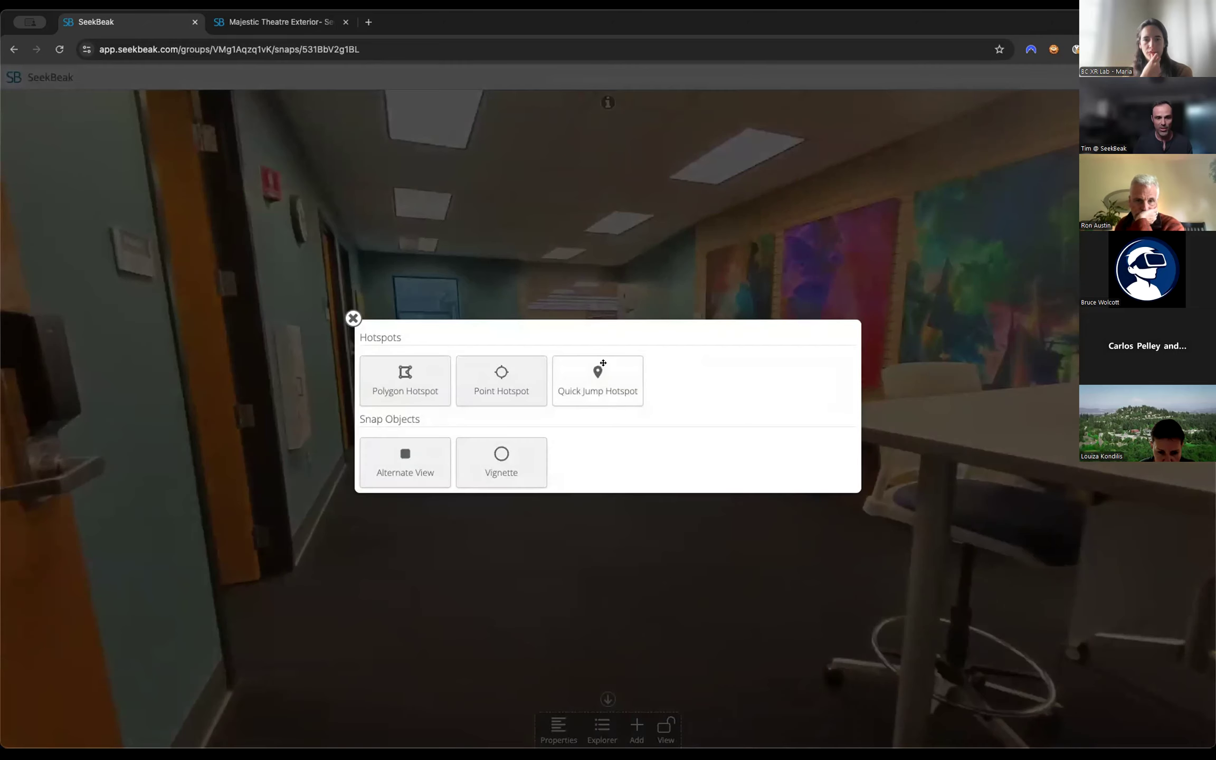
click(600, 397)
drag(656, 698, 584, 434)
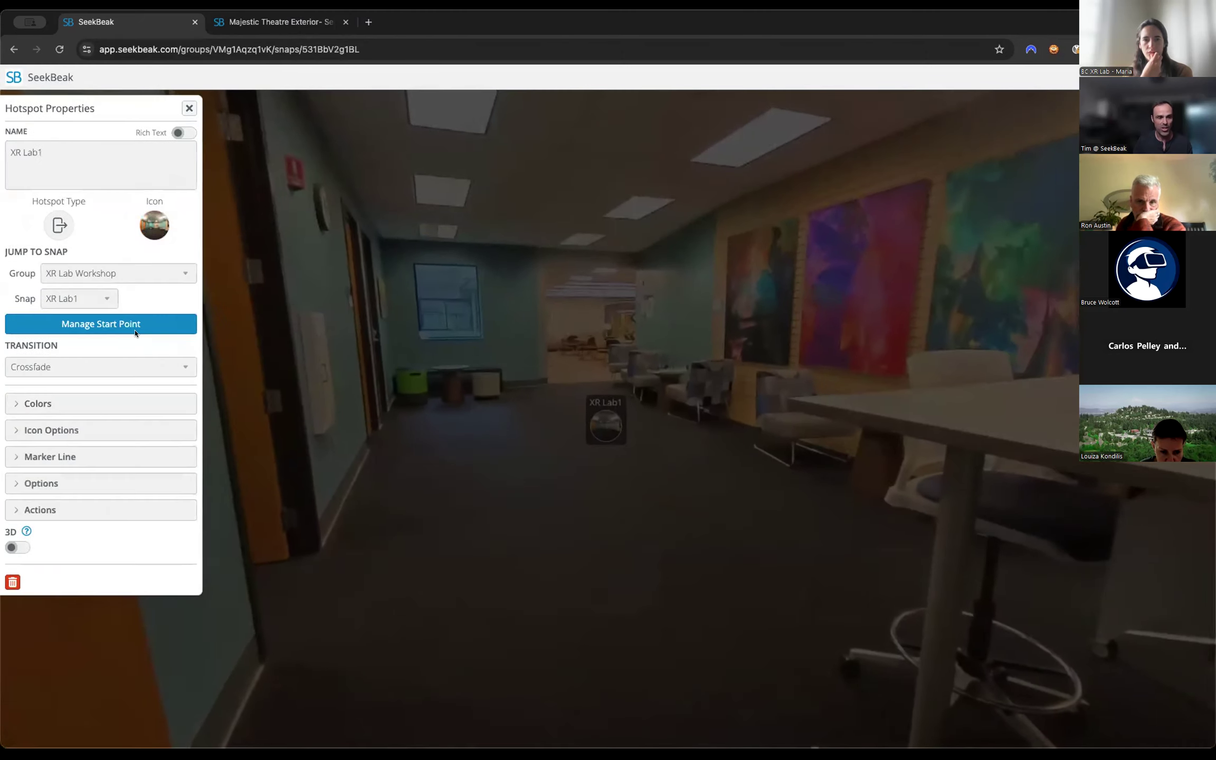
Give the XR Lab1 hotspot a custom start point facing the hallway opening, change its transition and save the hotspot.
click(135, 333)
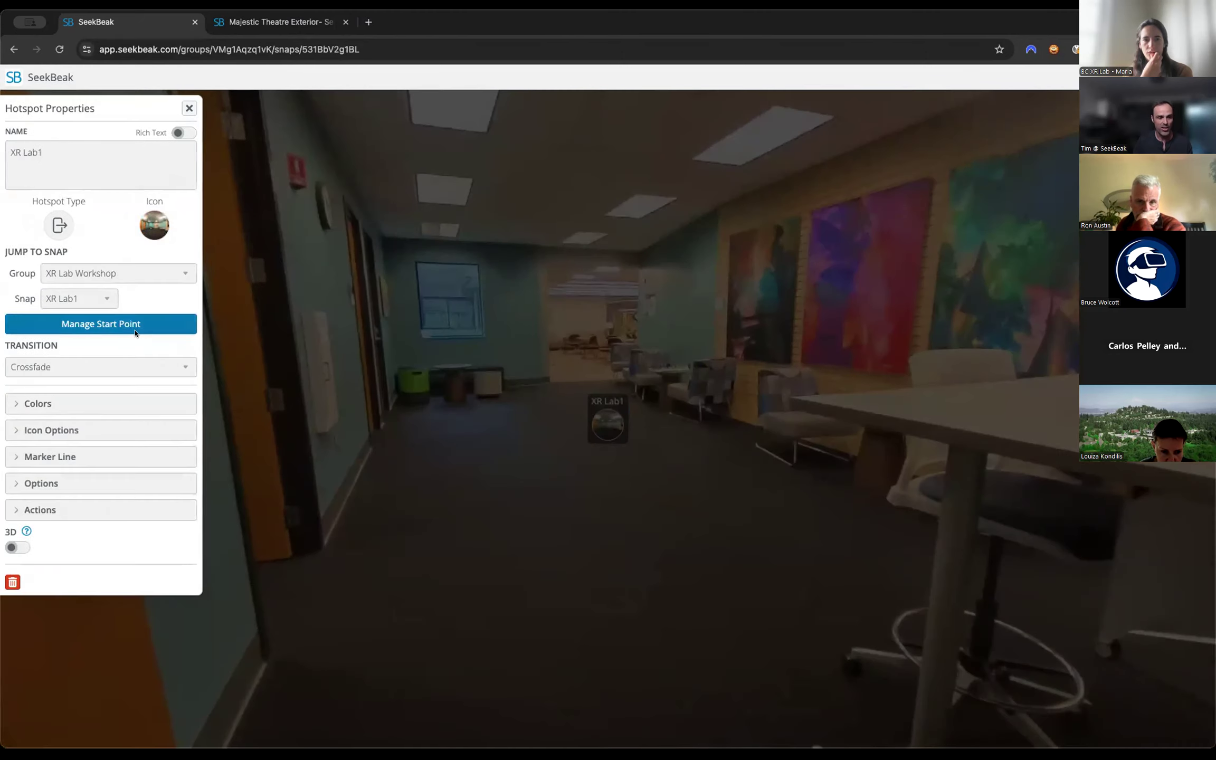
drag(575, 429, 395, 431)
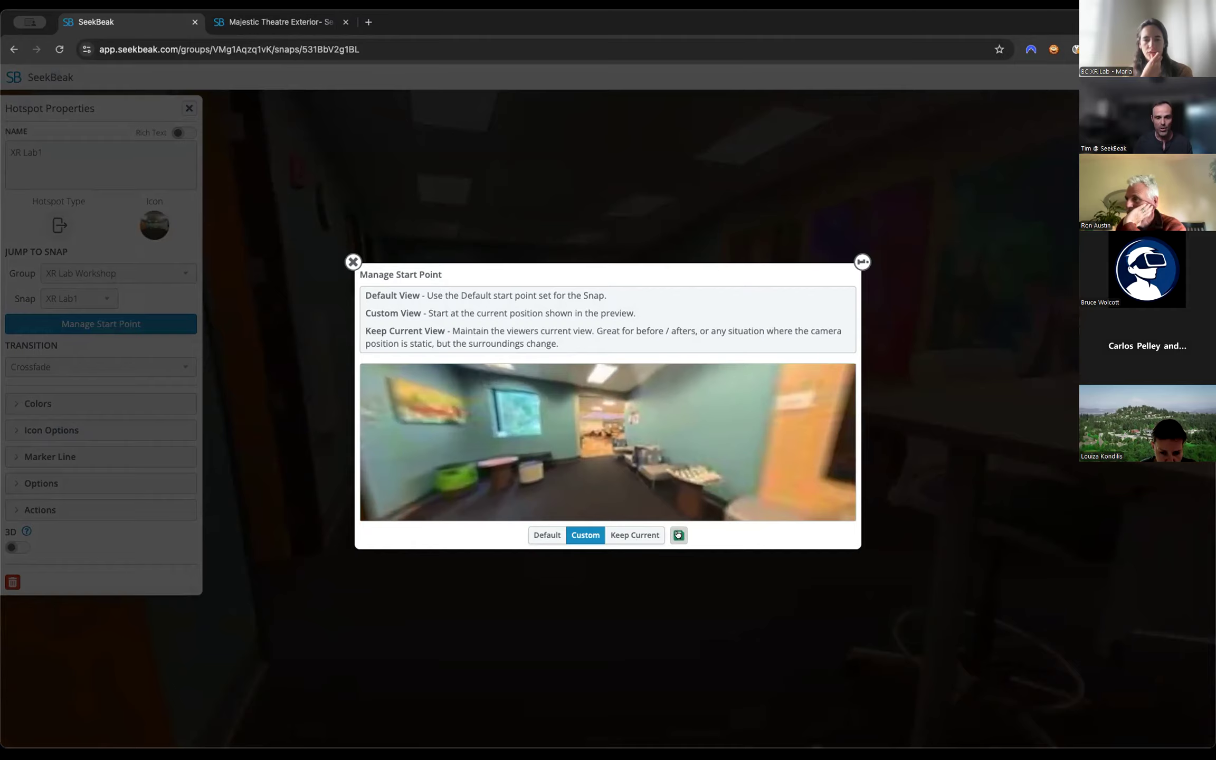
click(678, 534)
click(74, 367)
click(80, 383)
click(168, 108)
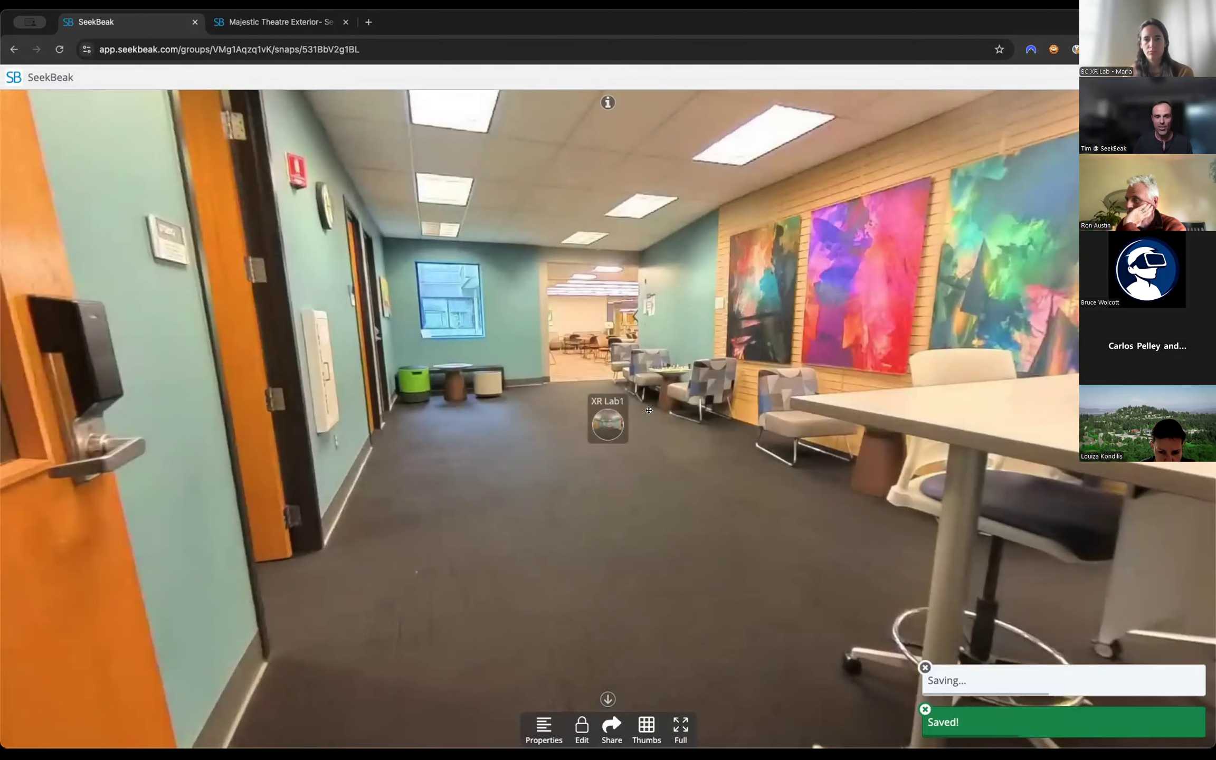
Test the jump hotspots in view mode by travelling from XR Lab3 to XR Lab1, back to XR Lab3 and again to XR Lab1.
click(598, 408)
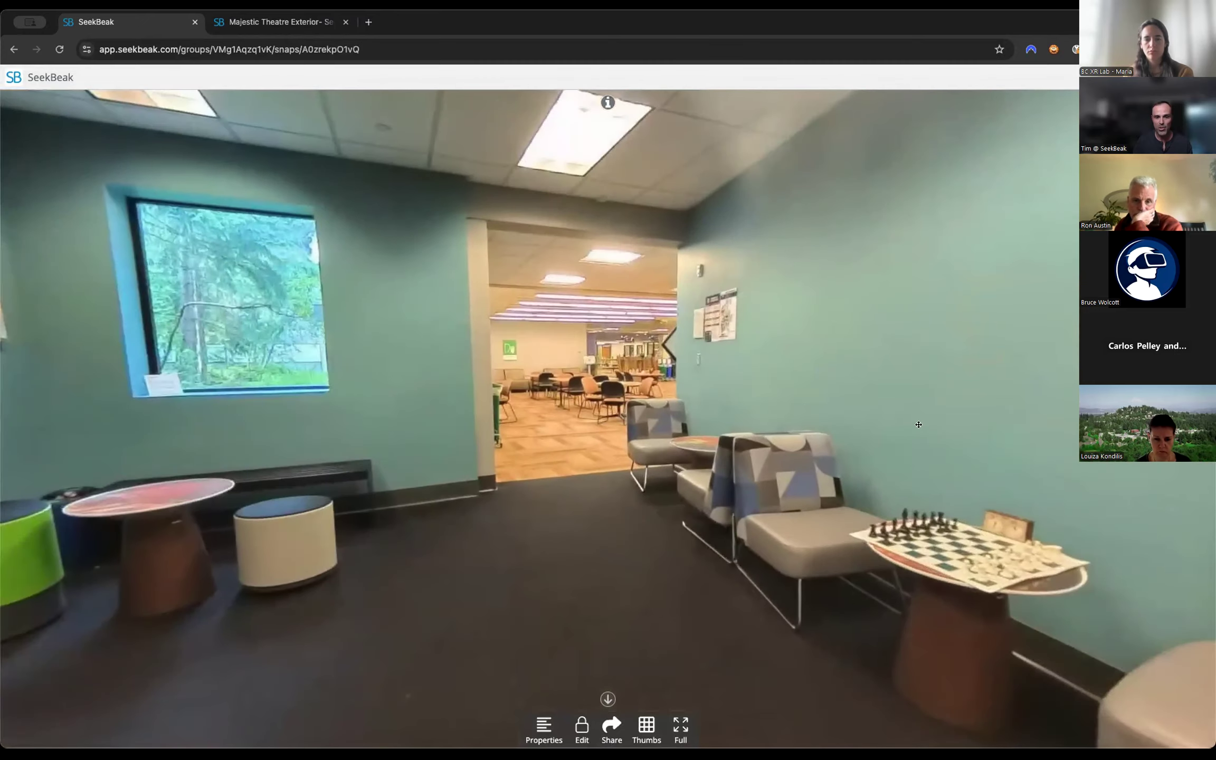
mouse_move(918, 424)
mouse_down()
mouse_move(749, 380)
mouse_move(732, 352)
mouse_up()
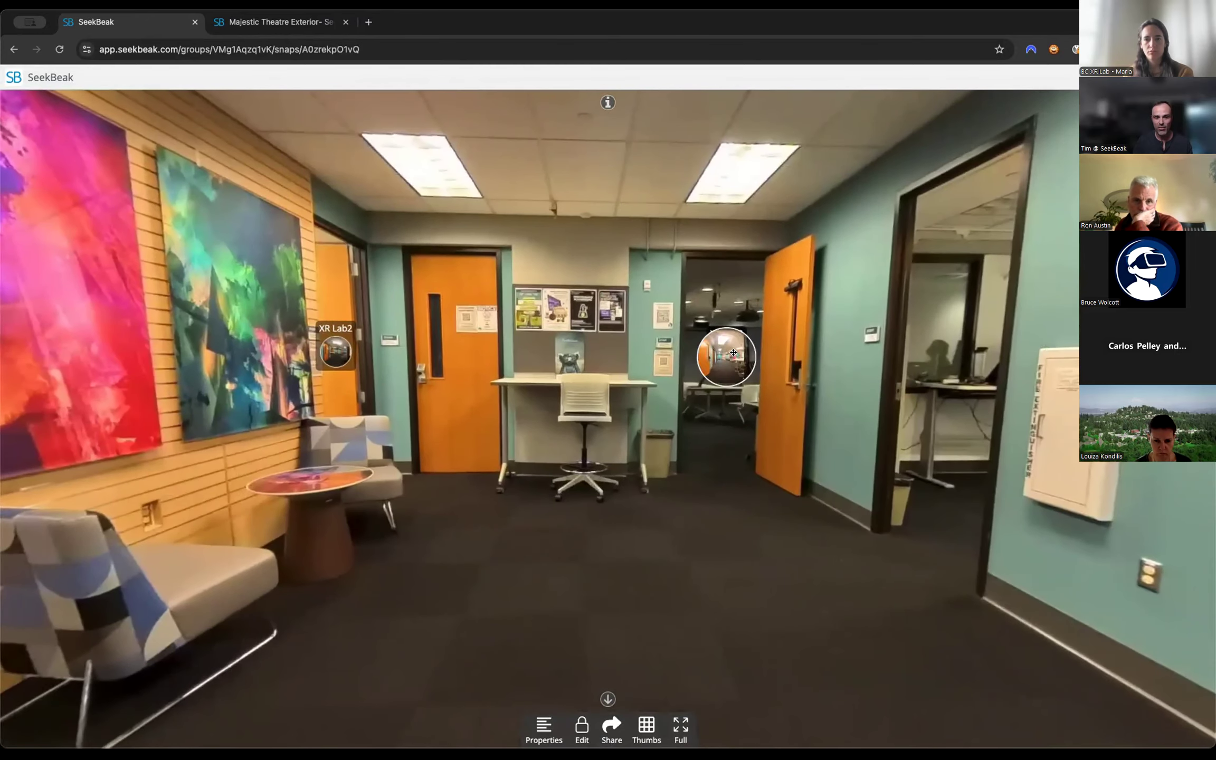
click(733, 352)
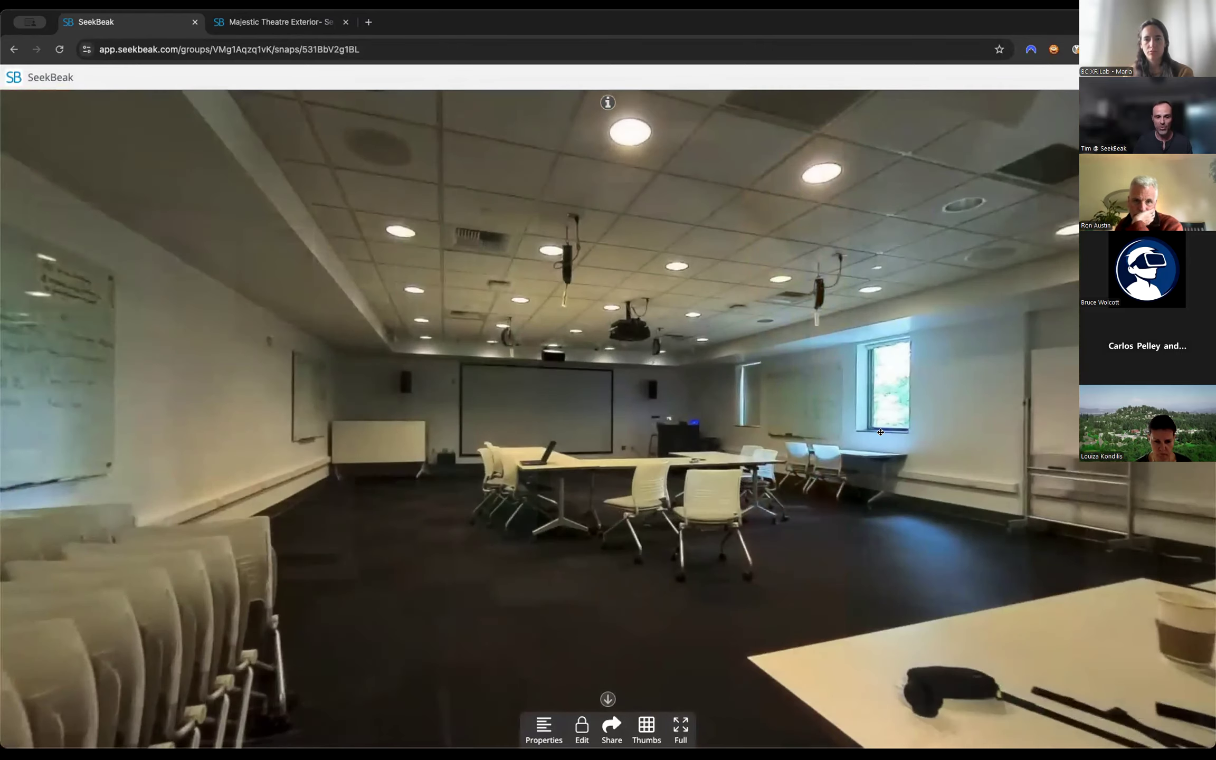
drag(881, 433, 607, 491)
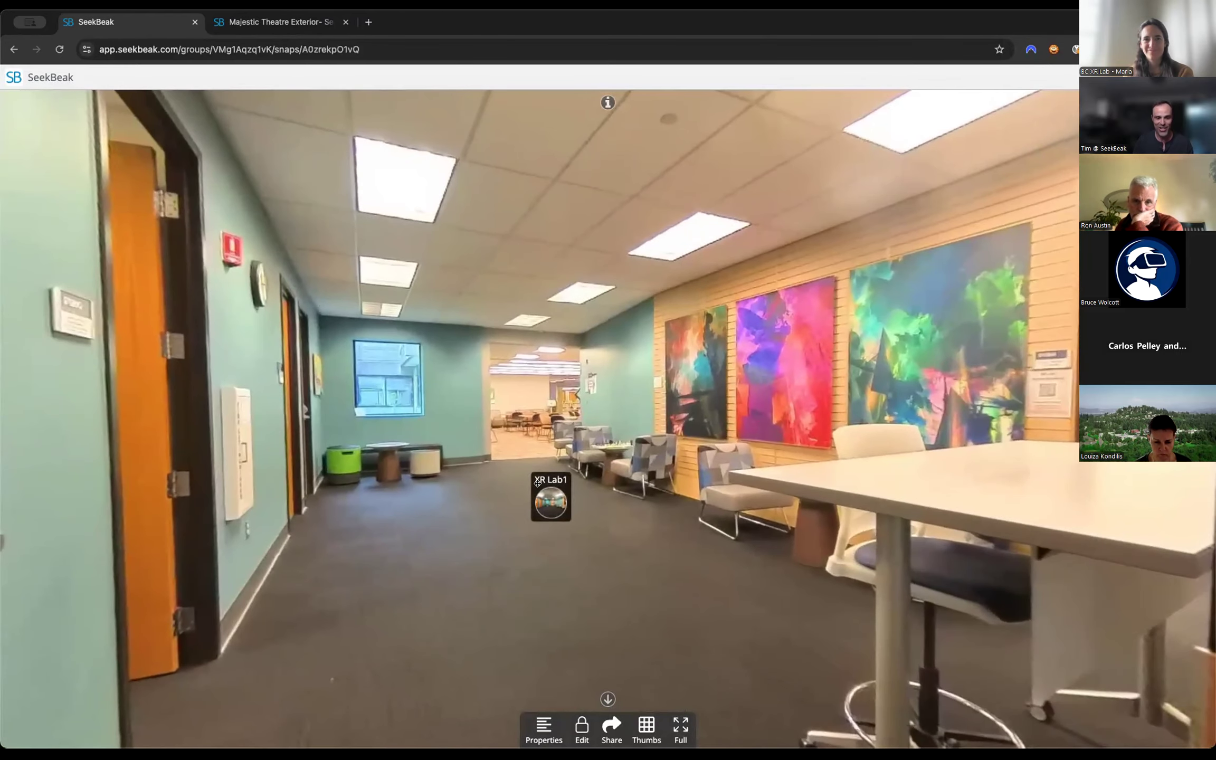
click(537, 483)
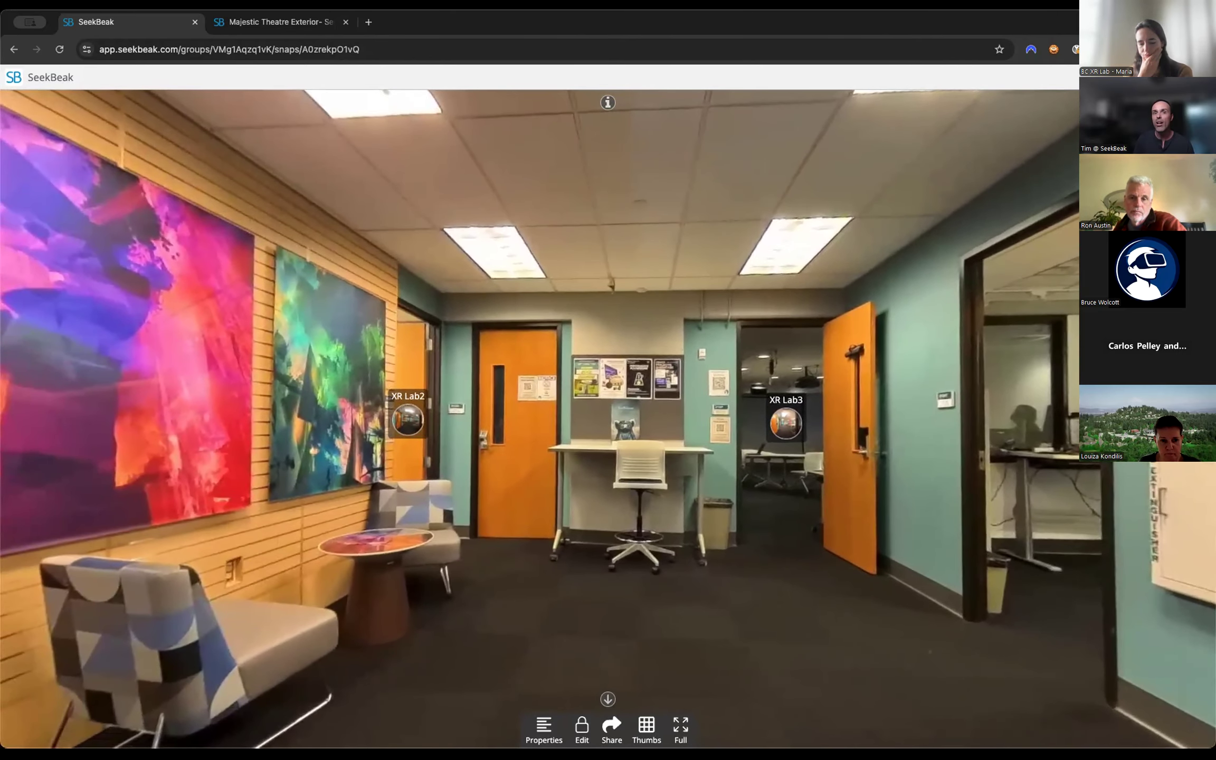
Test keyboard navigation through the XR Lab1 snap's hotspots and follow the XR Lab3 hotspot.
drag(671, 449, 493, 452)
mouse_move(285, 423)
mouse_down()
mouse_move(599, 422)
mouse_move(237, 414)
mouse_up()
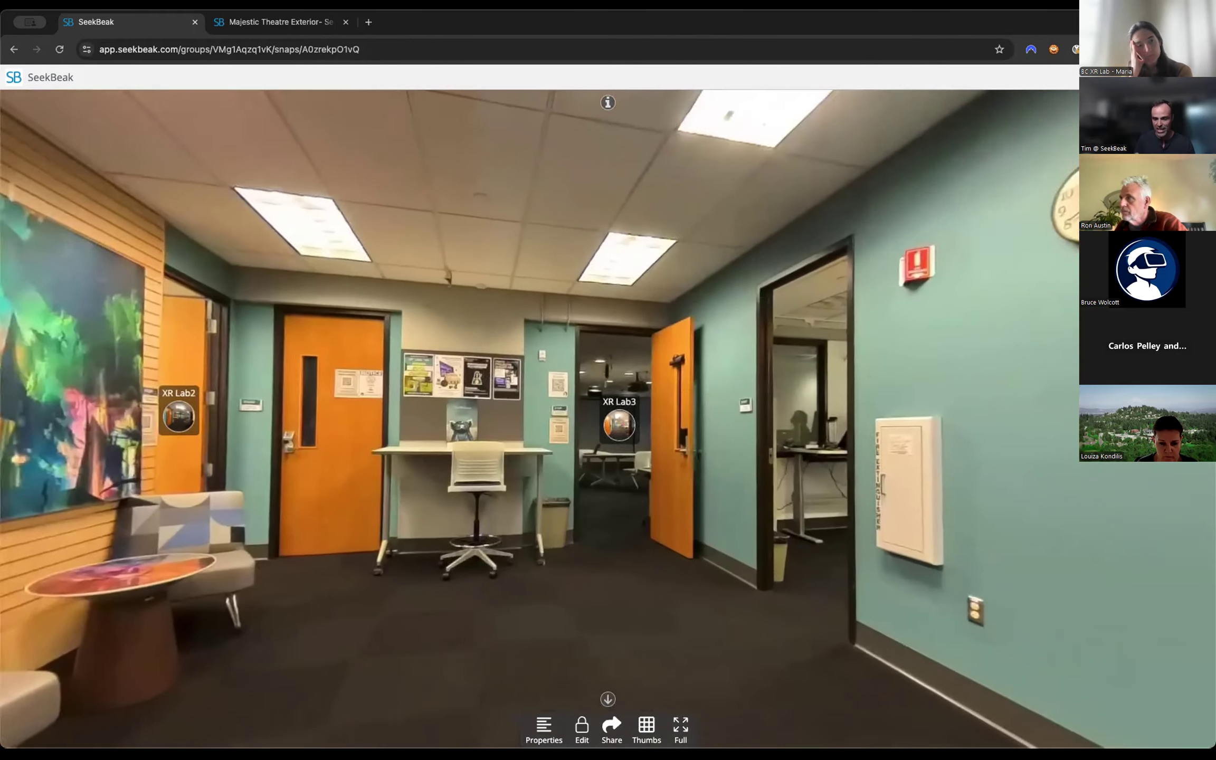
click(619, 422)
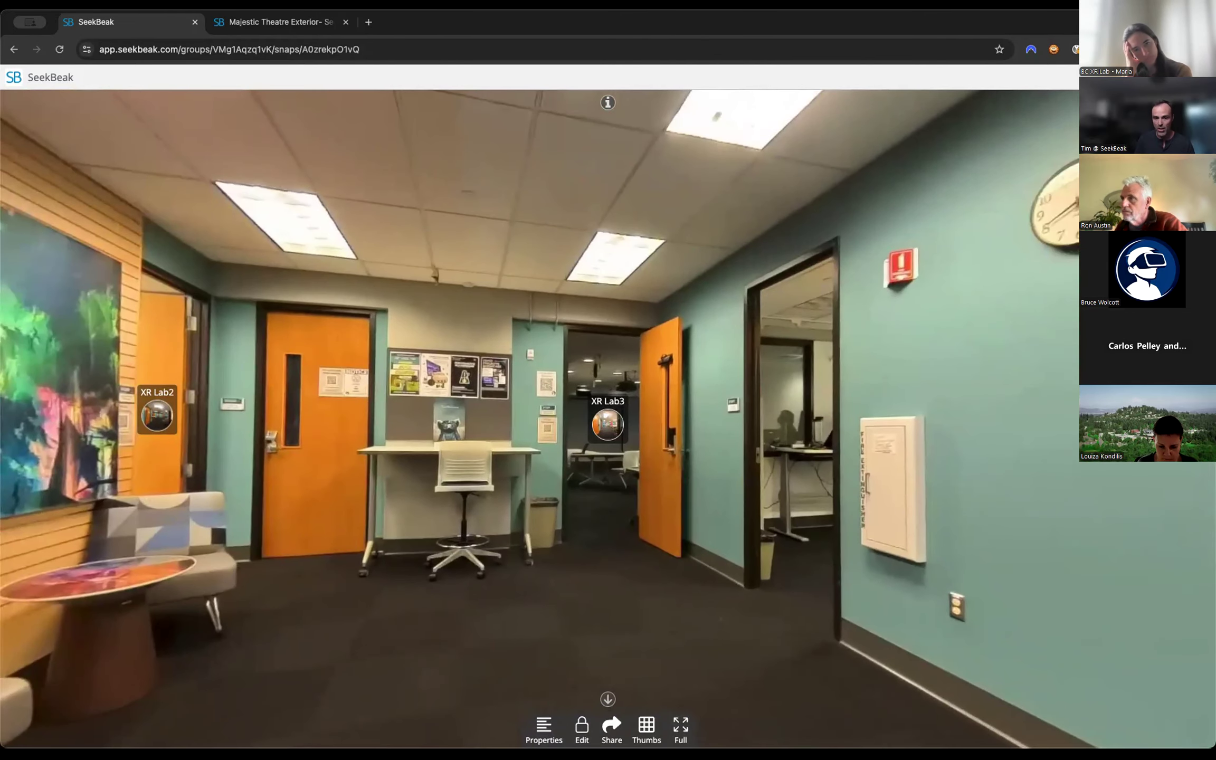
key(Tab)
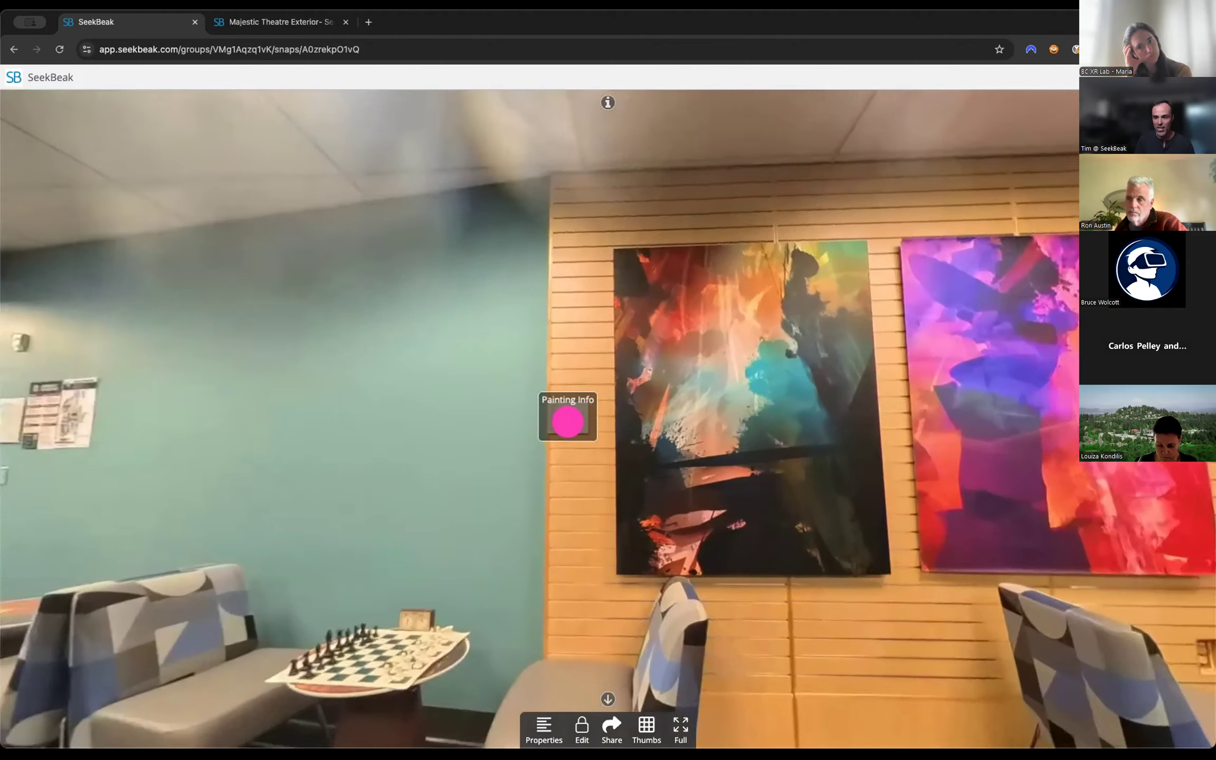
key(Tab)
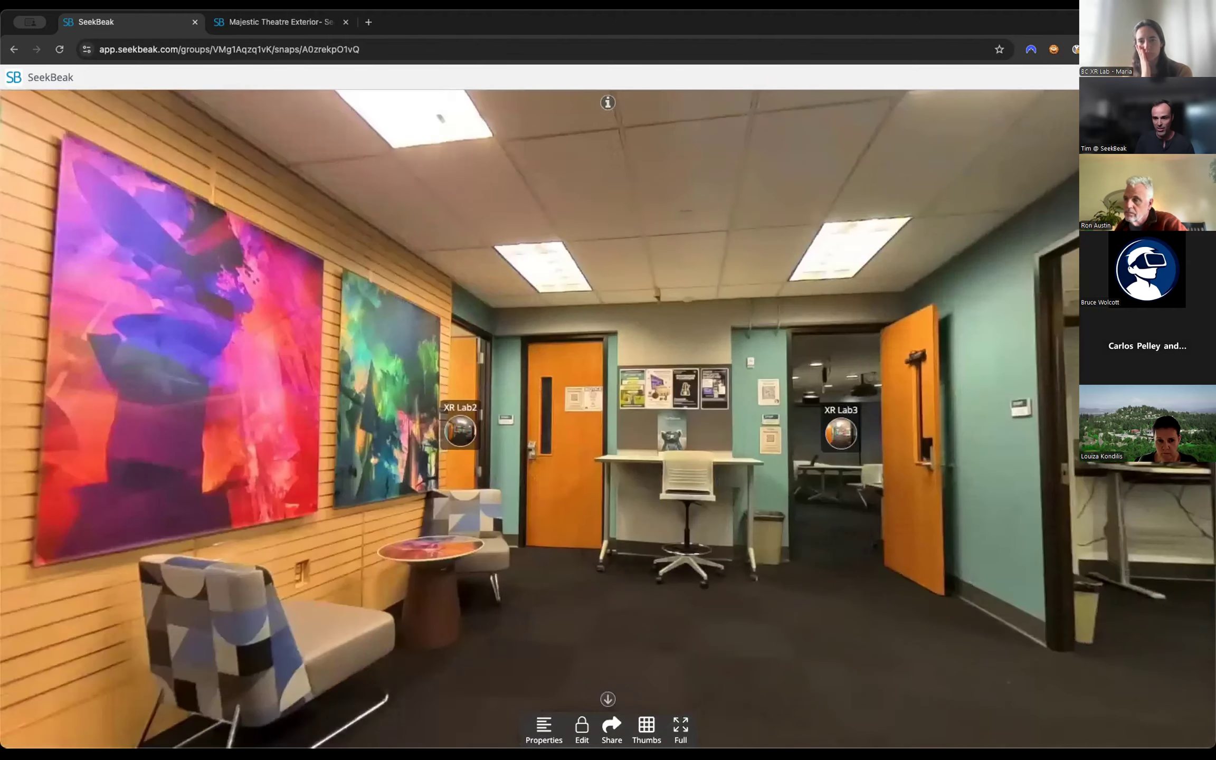
key(Return)
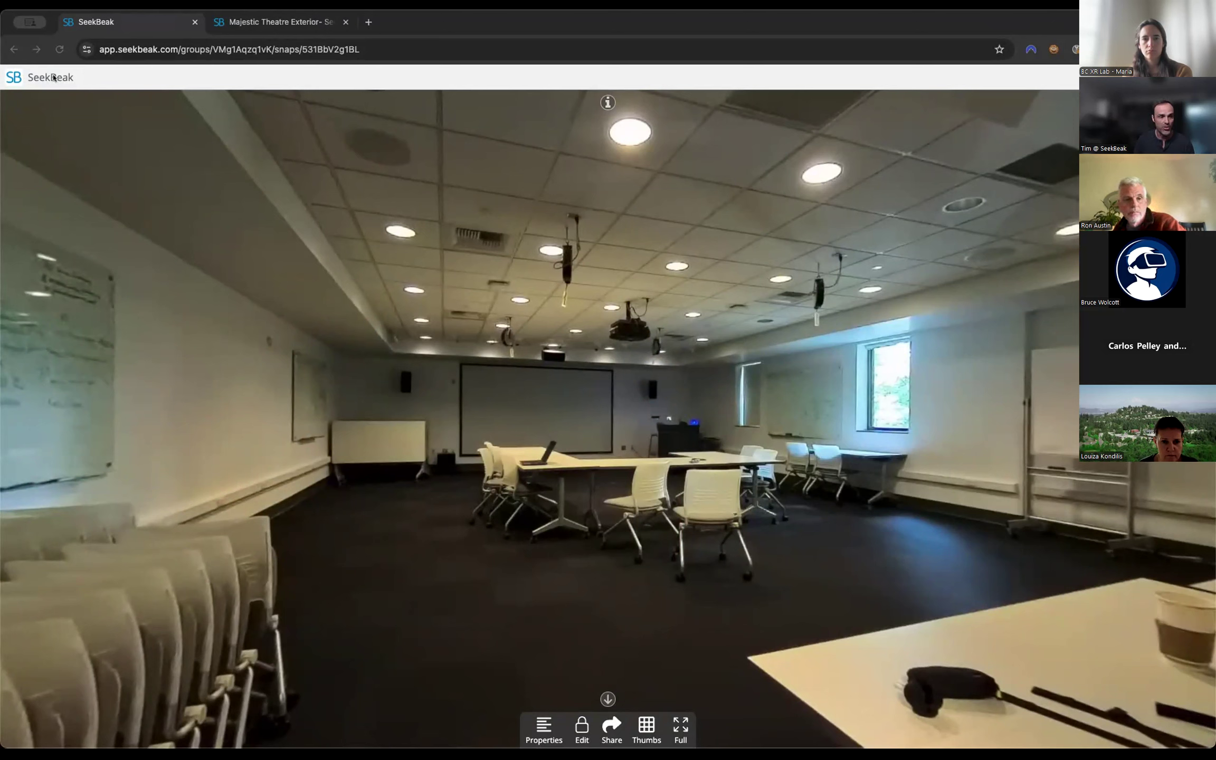
Return to the XR Lab1 snap through its jump hotspot and open the snap's preview in a new tab.
click(554, 426)
drag(553, 425, 667, 425)
click(667, 425)
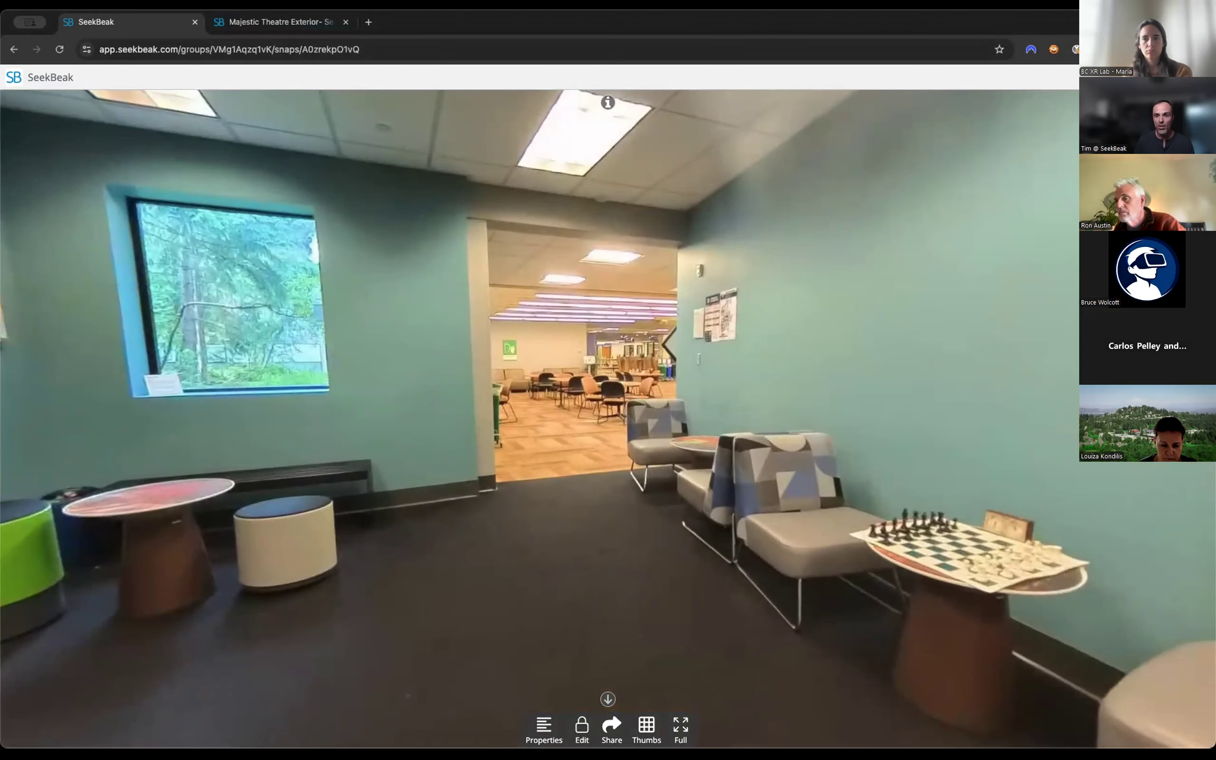
click(1103, 78)
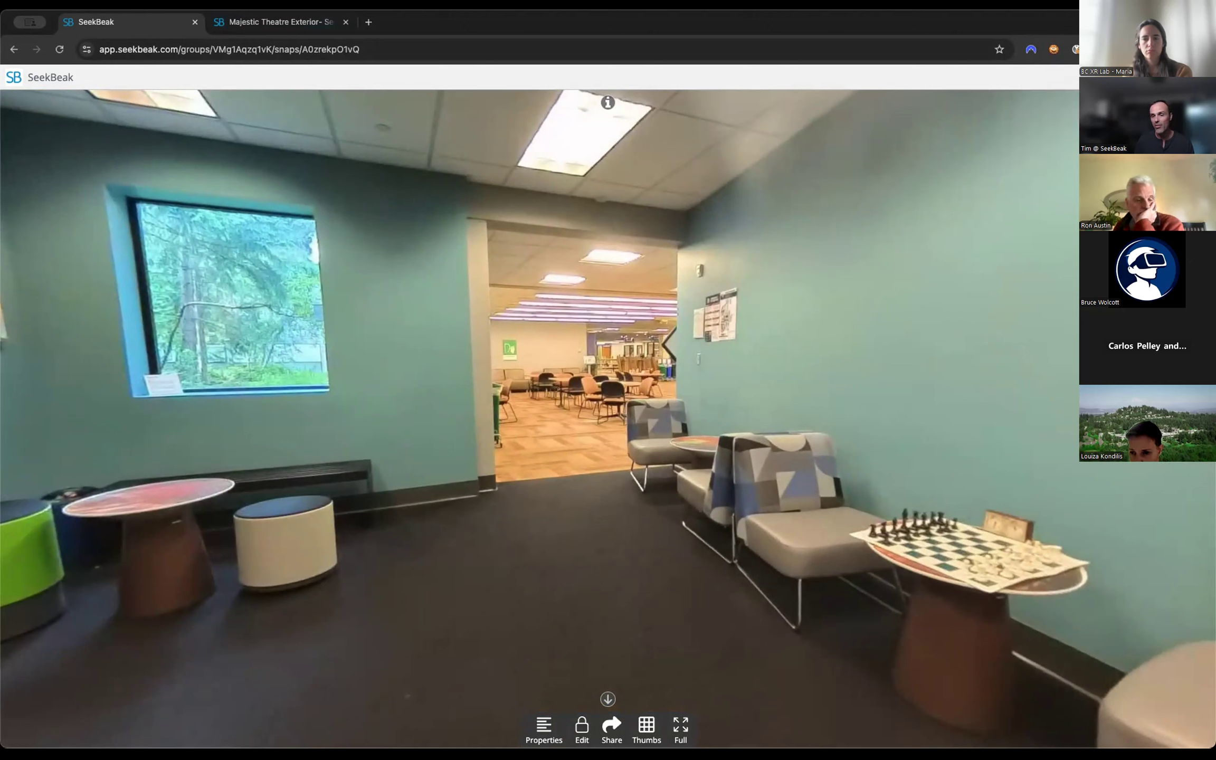
mouse_move(1104, 78)
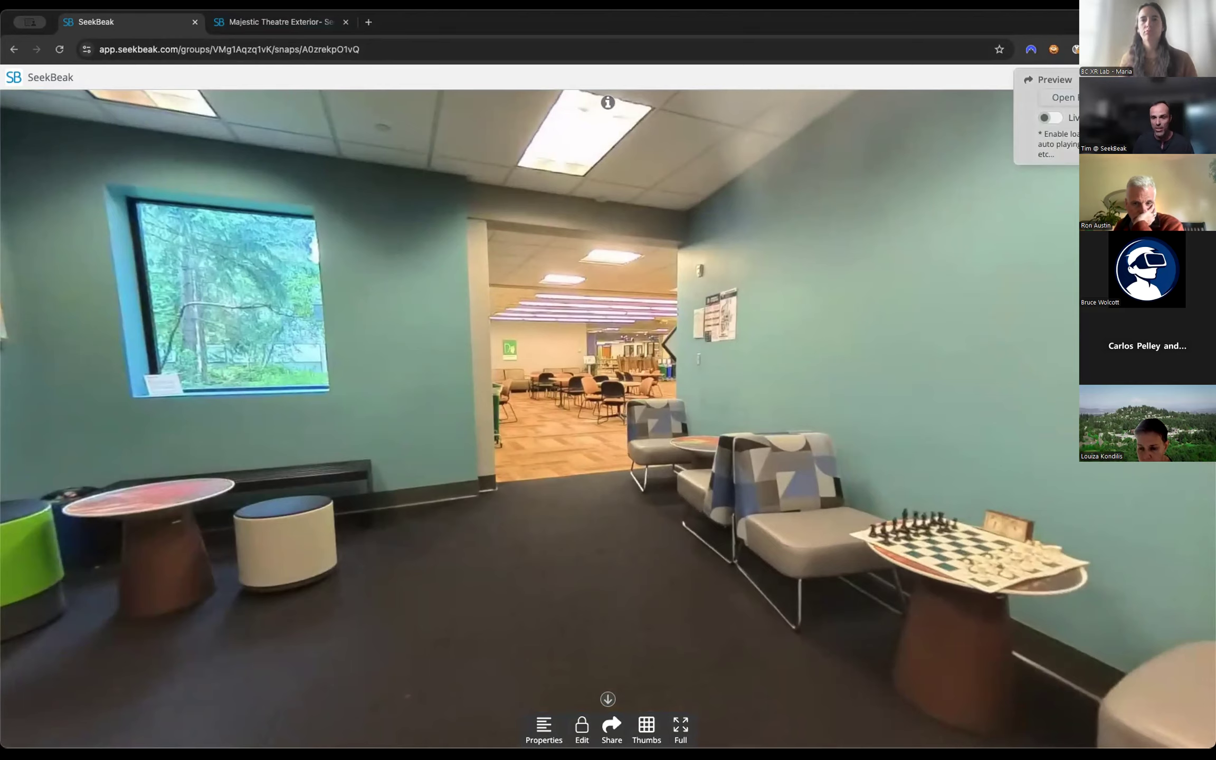
click(1062, 97)
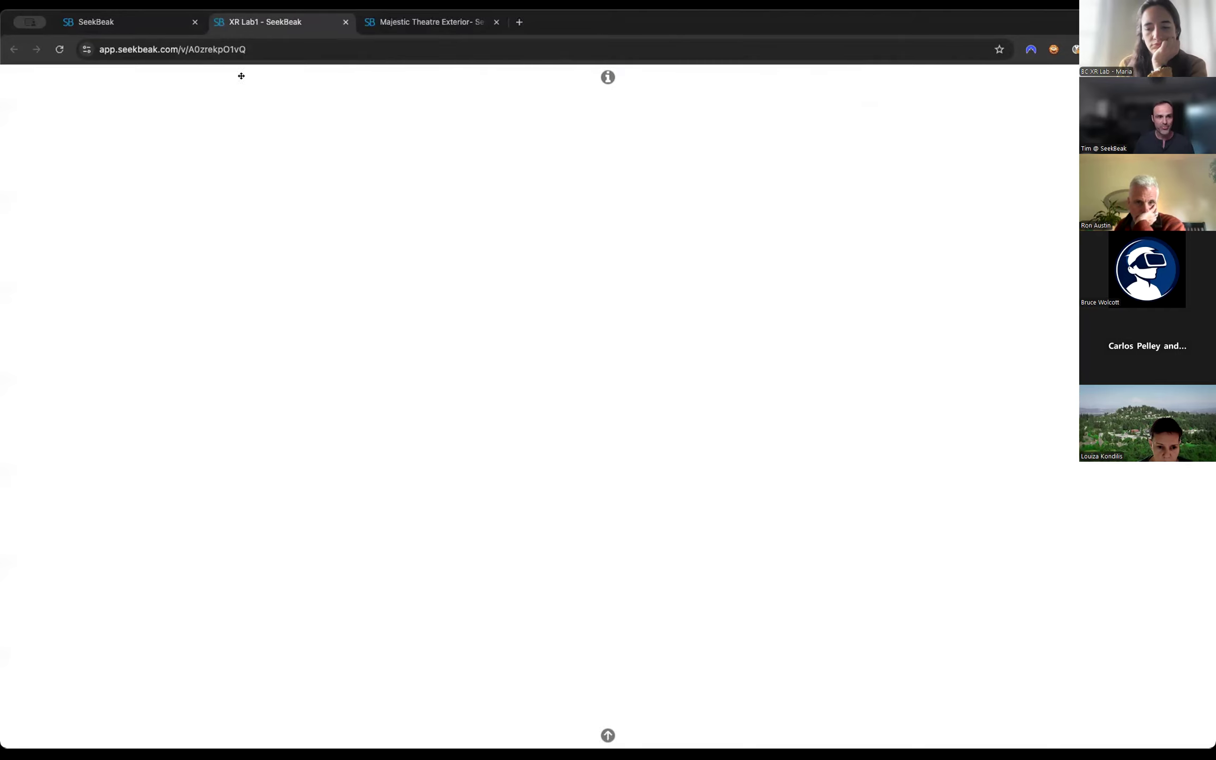
Open the text-only version of XR Lab1 by adding /textviewer to the end of its preview address.
click(246, 49)
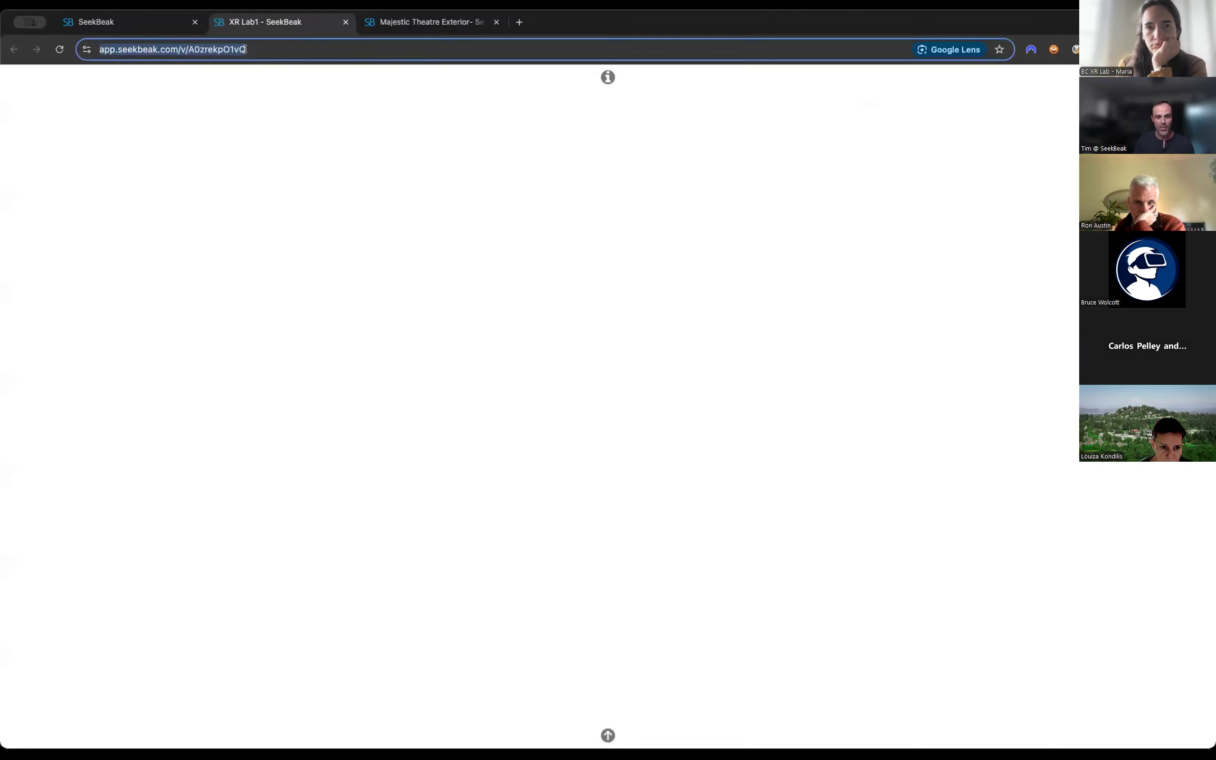
key(Return)
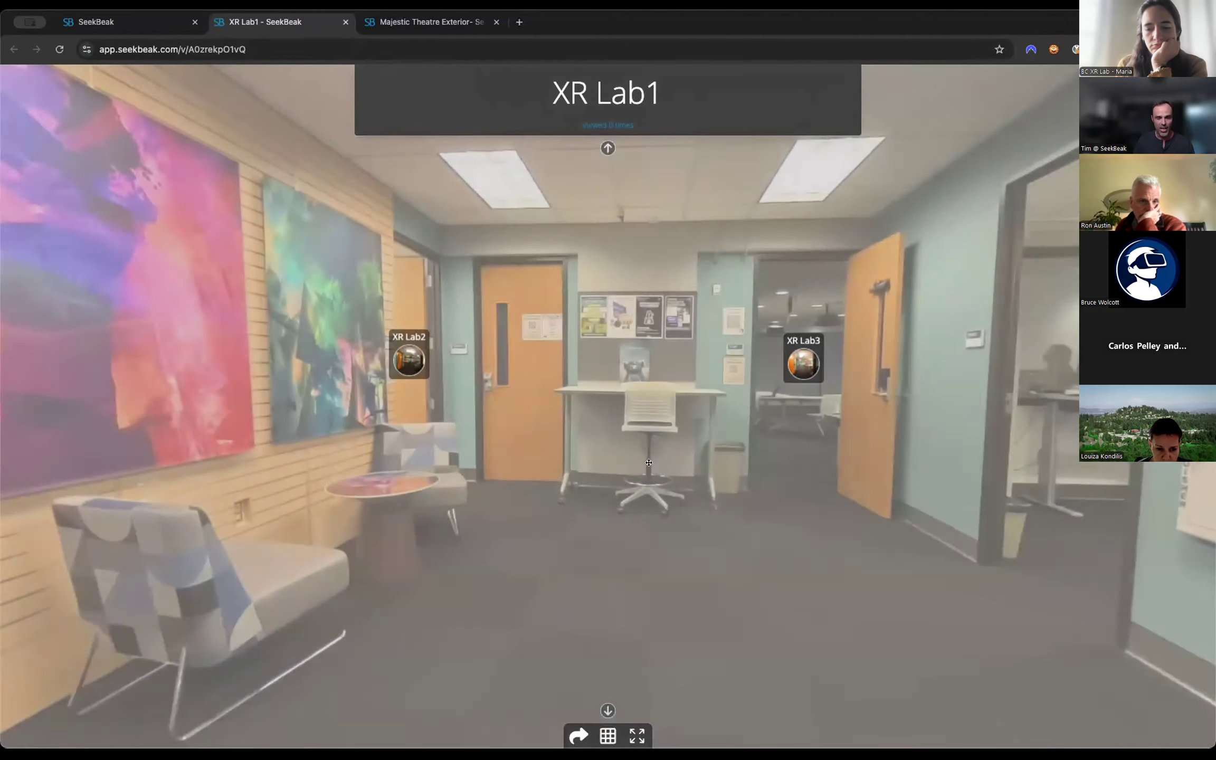
click(331, 47)
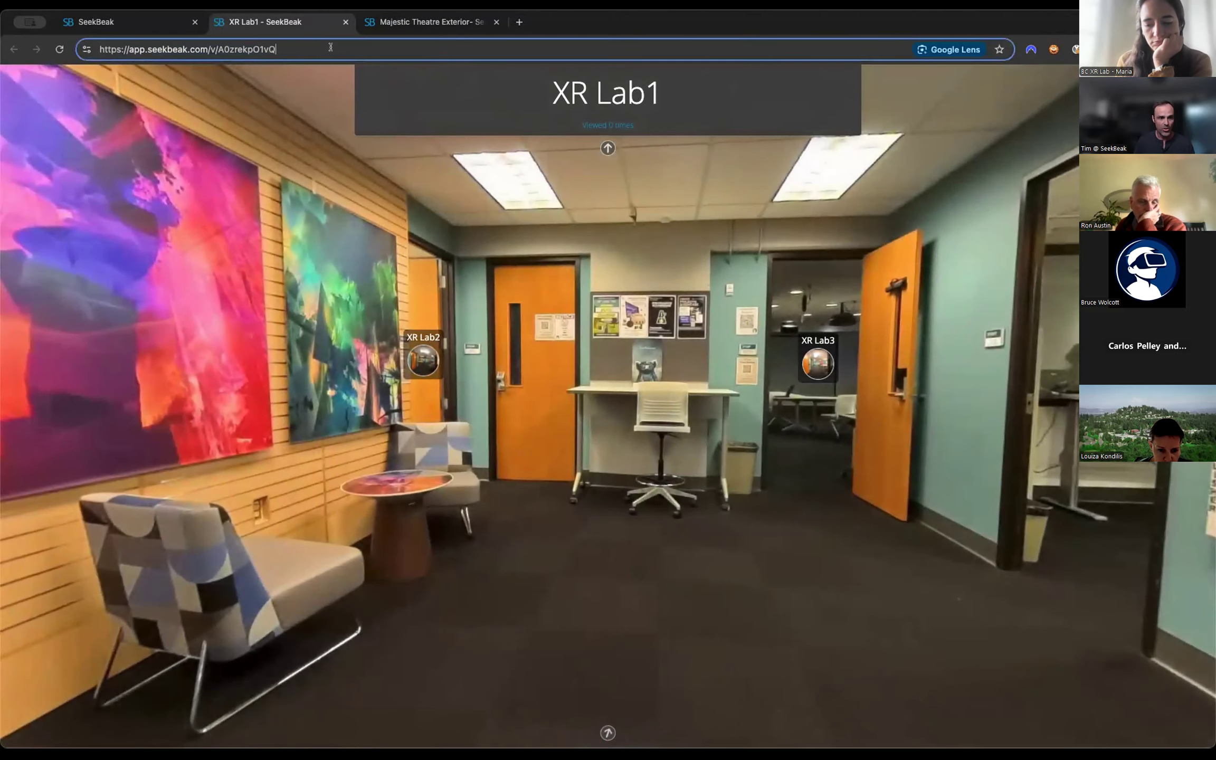
text(/textview)
key(Return)
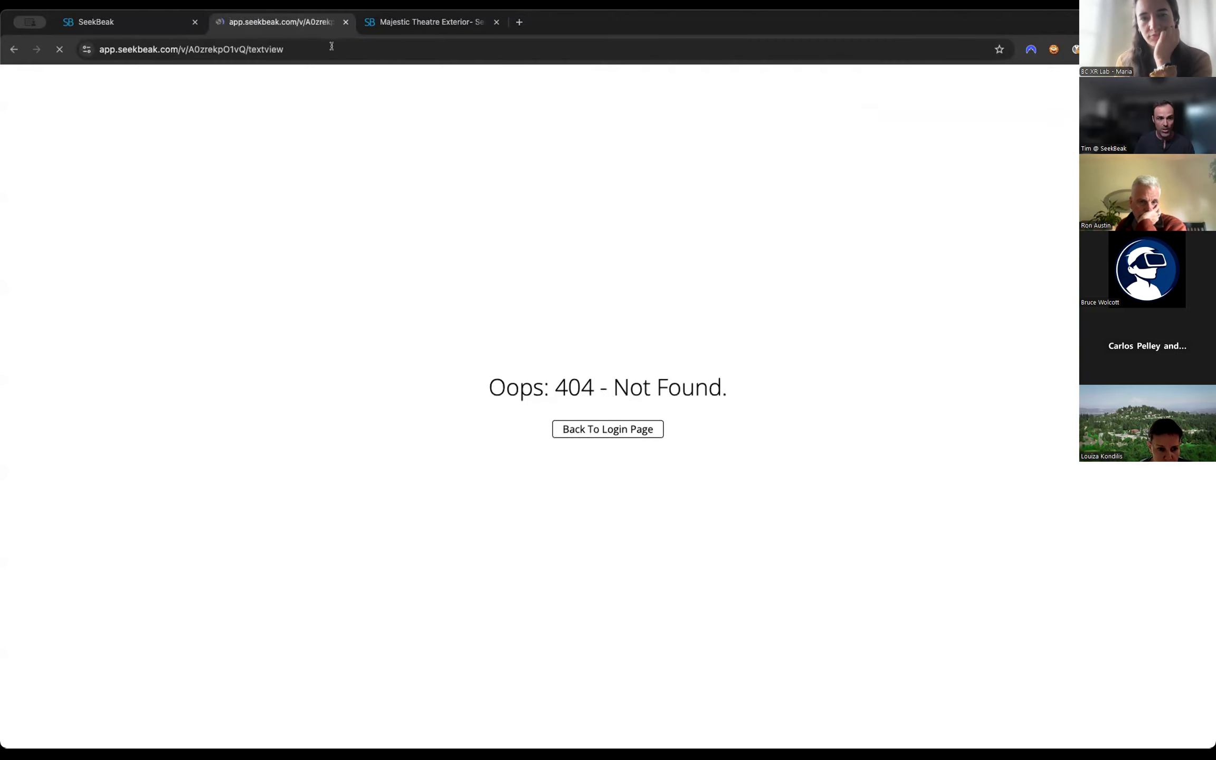
click(296, 48)
text(er)
key(Return)
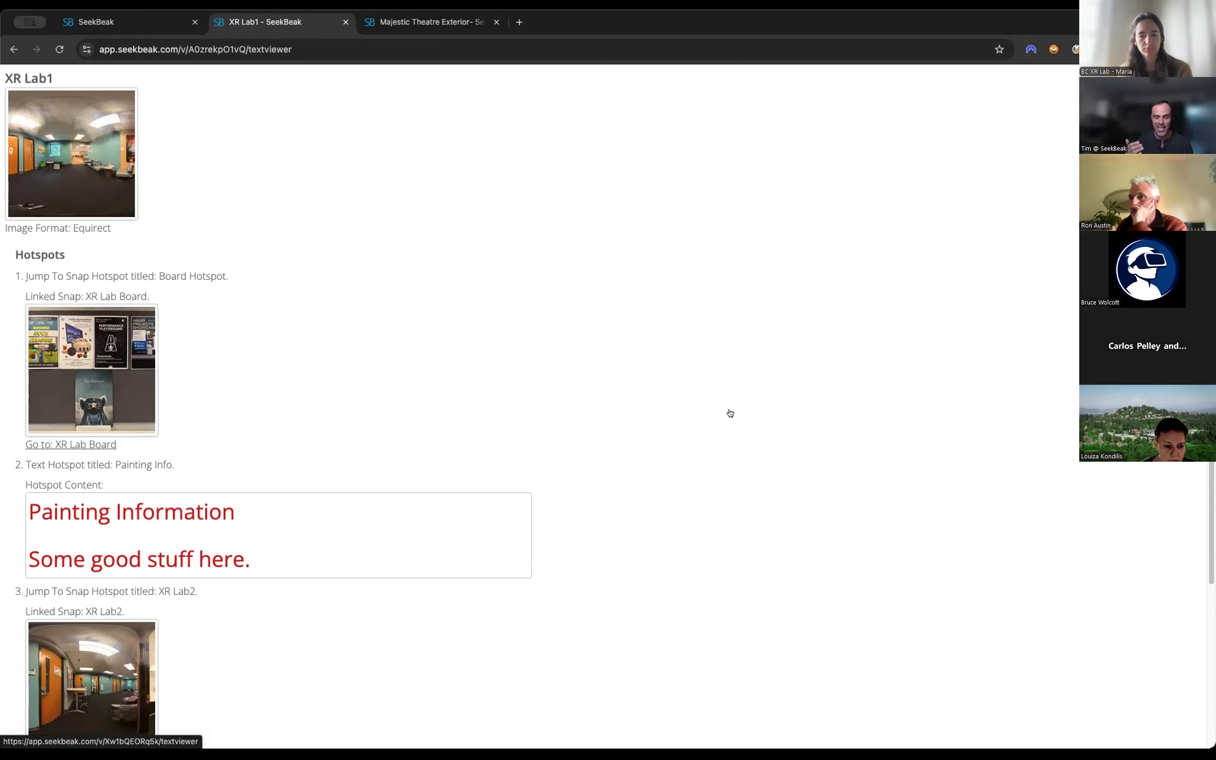
Look through the text version's hotspot list, and close the Majestic Theatre Exterior and XR Lab1 preview pages.
scroll(564, 387, down, 1)
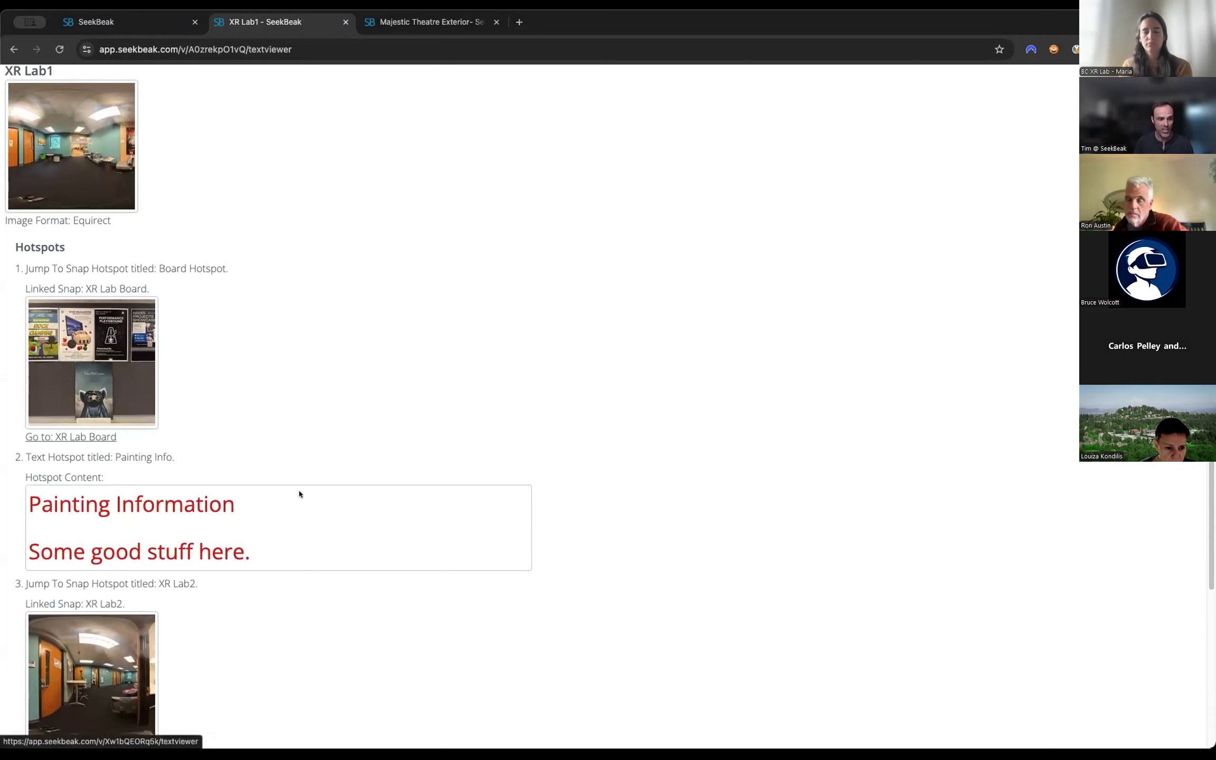
scroll(165, 452, down, 3)
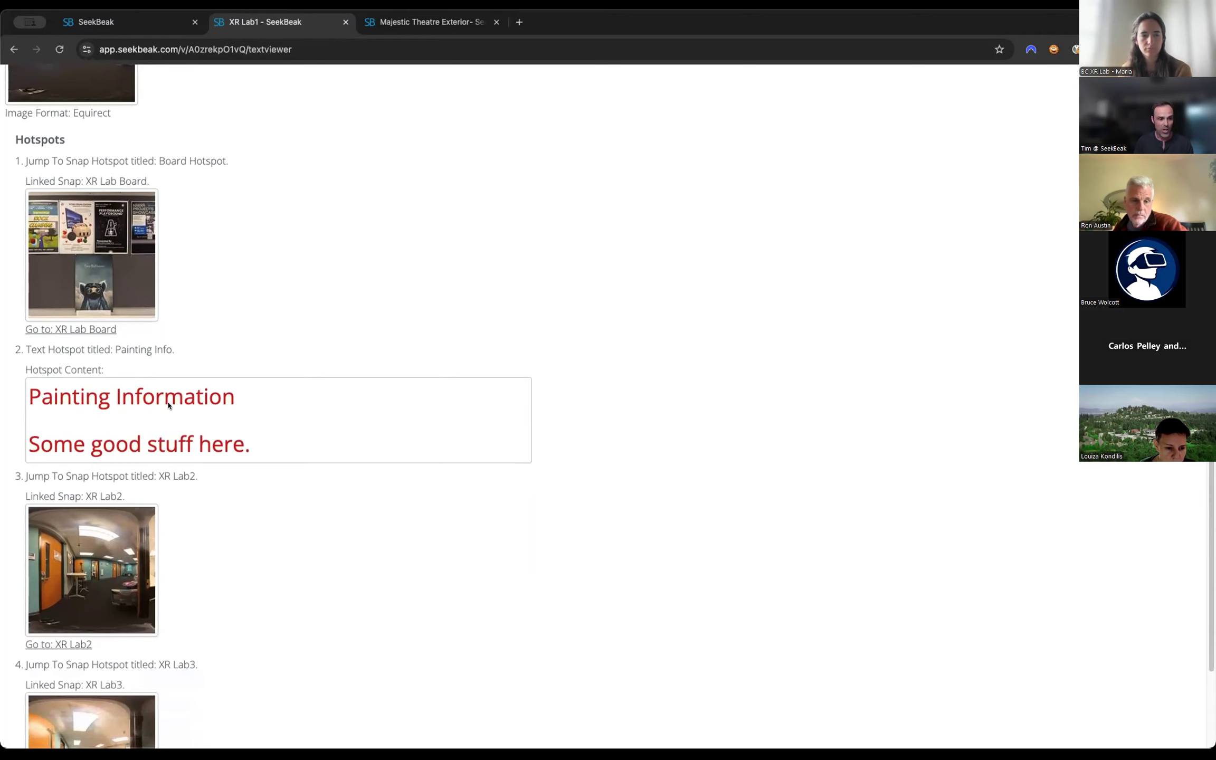
scroll(326, 452, down, 3)
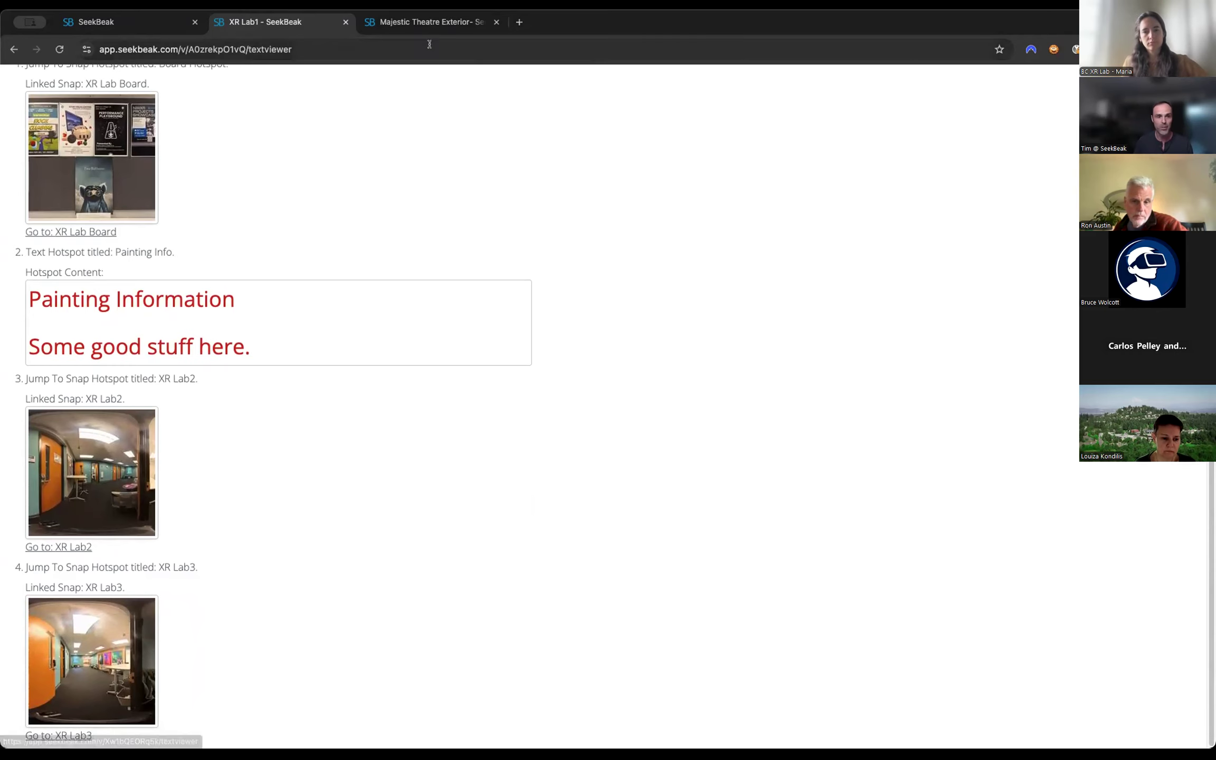
middle_click(428, 26)
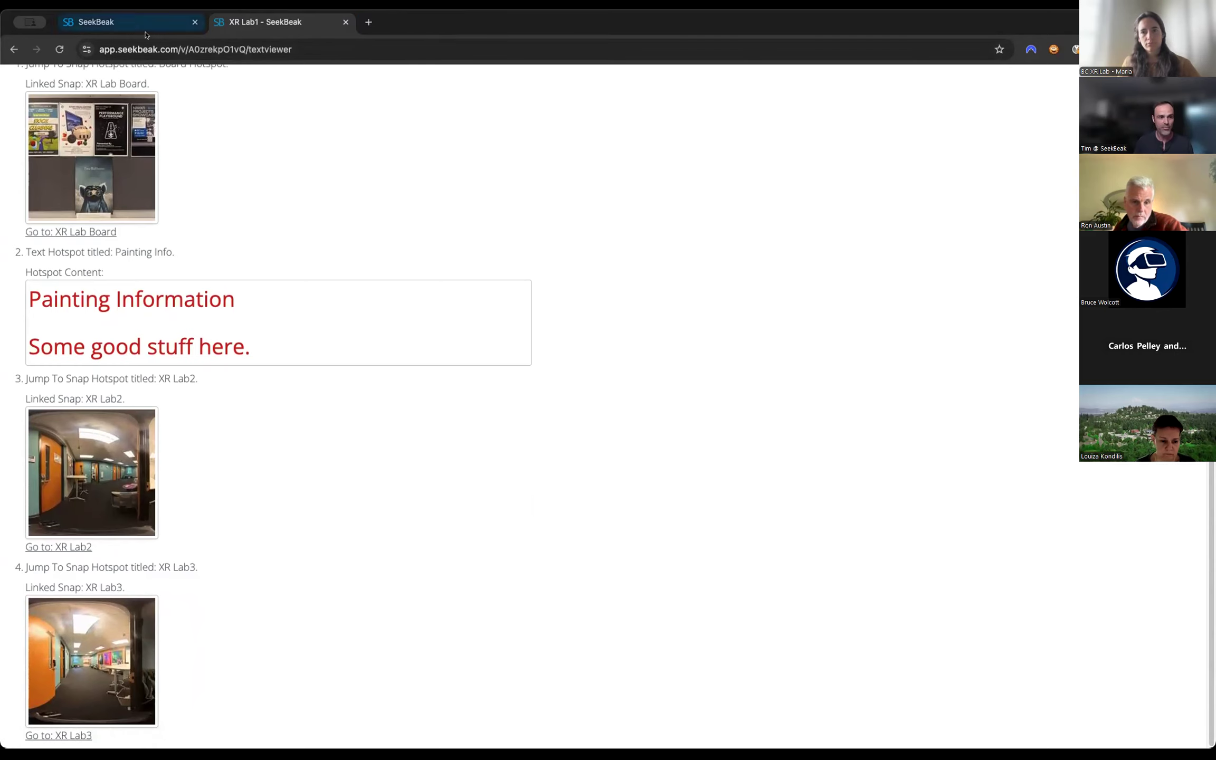
middle_click(260, 25)
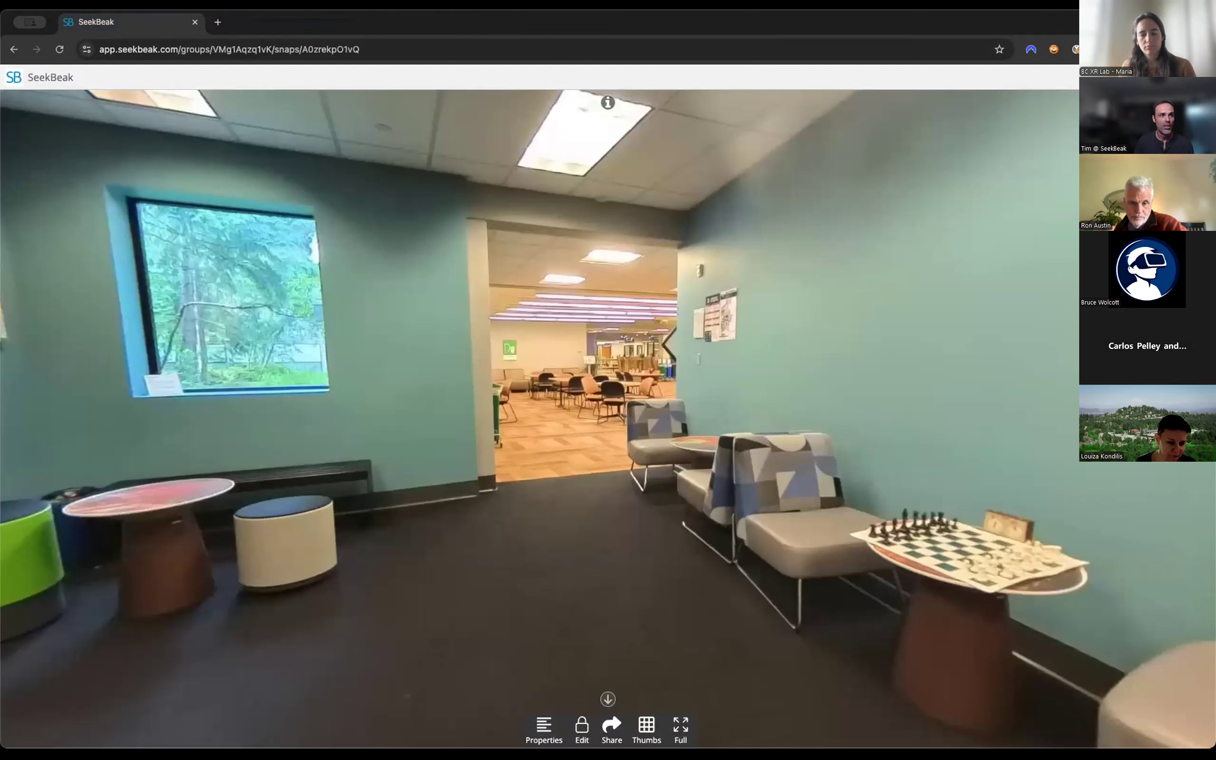
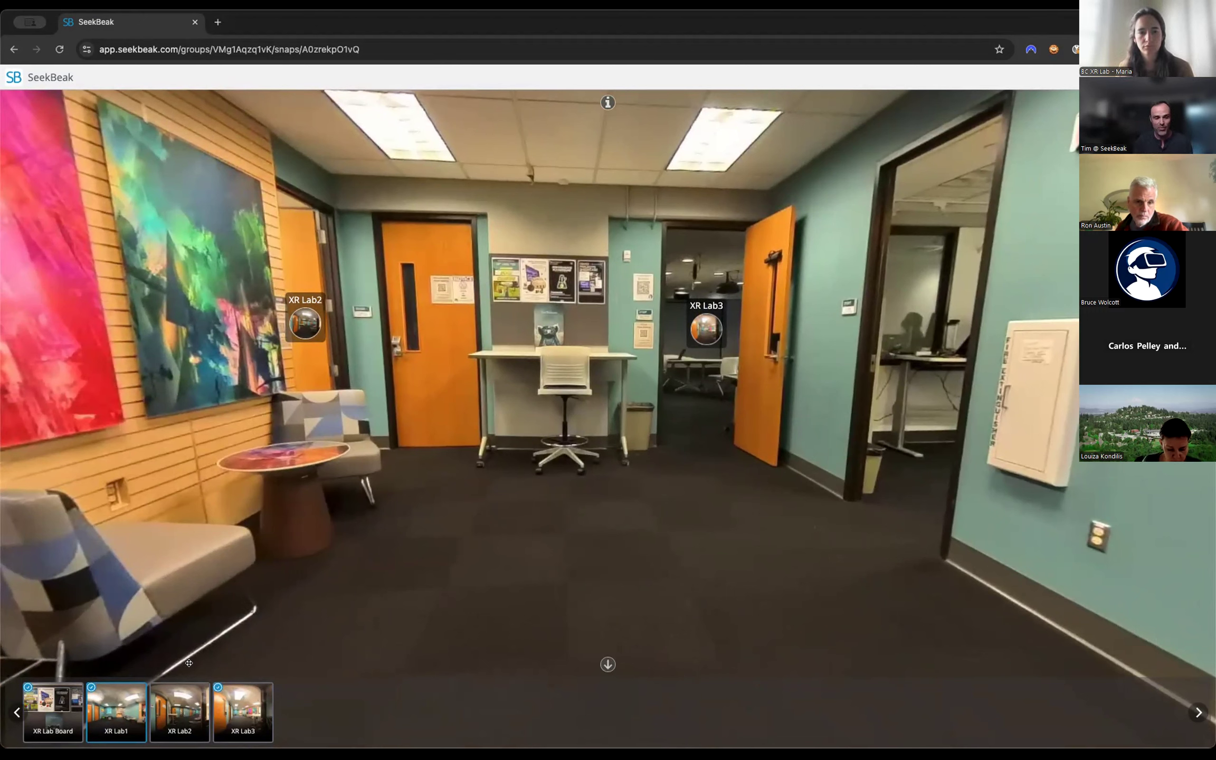
Open the XR Lab1 snap's preferences and review the Thumbnail Navigation settings.
click(607, 666)
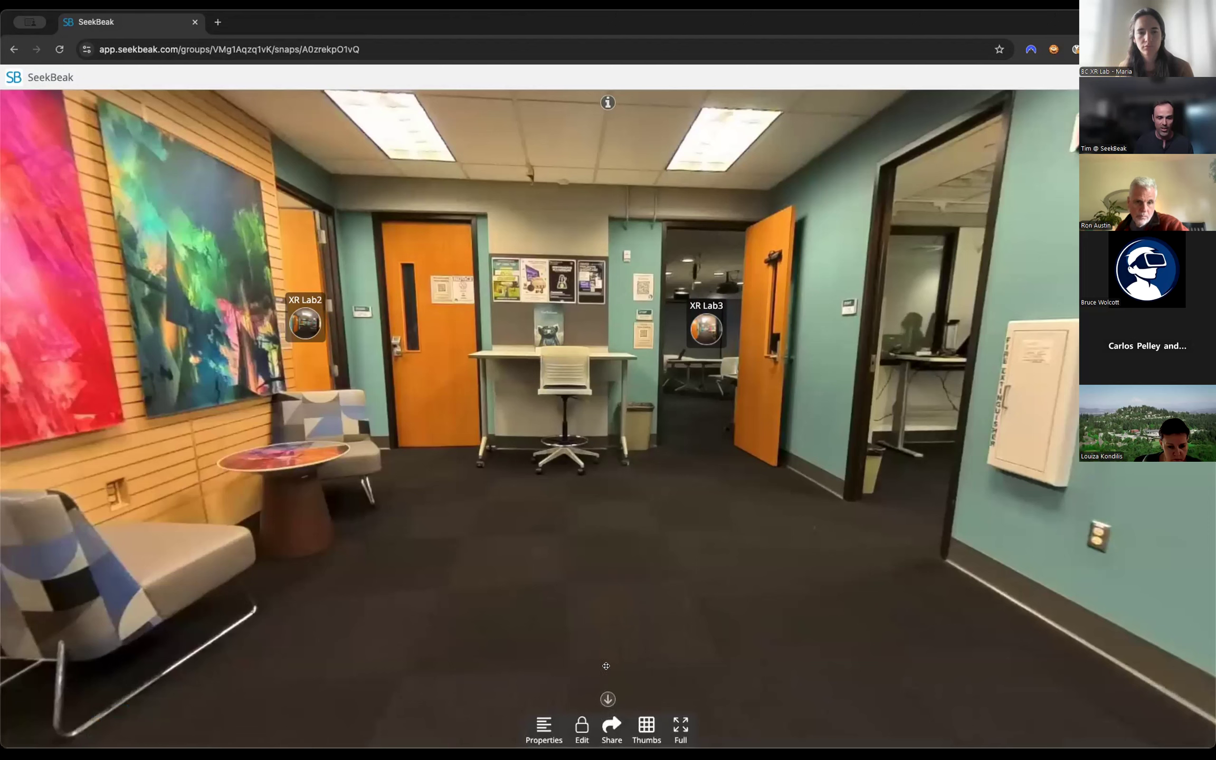
click(539, 727)
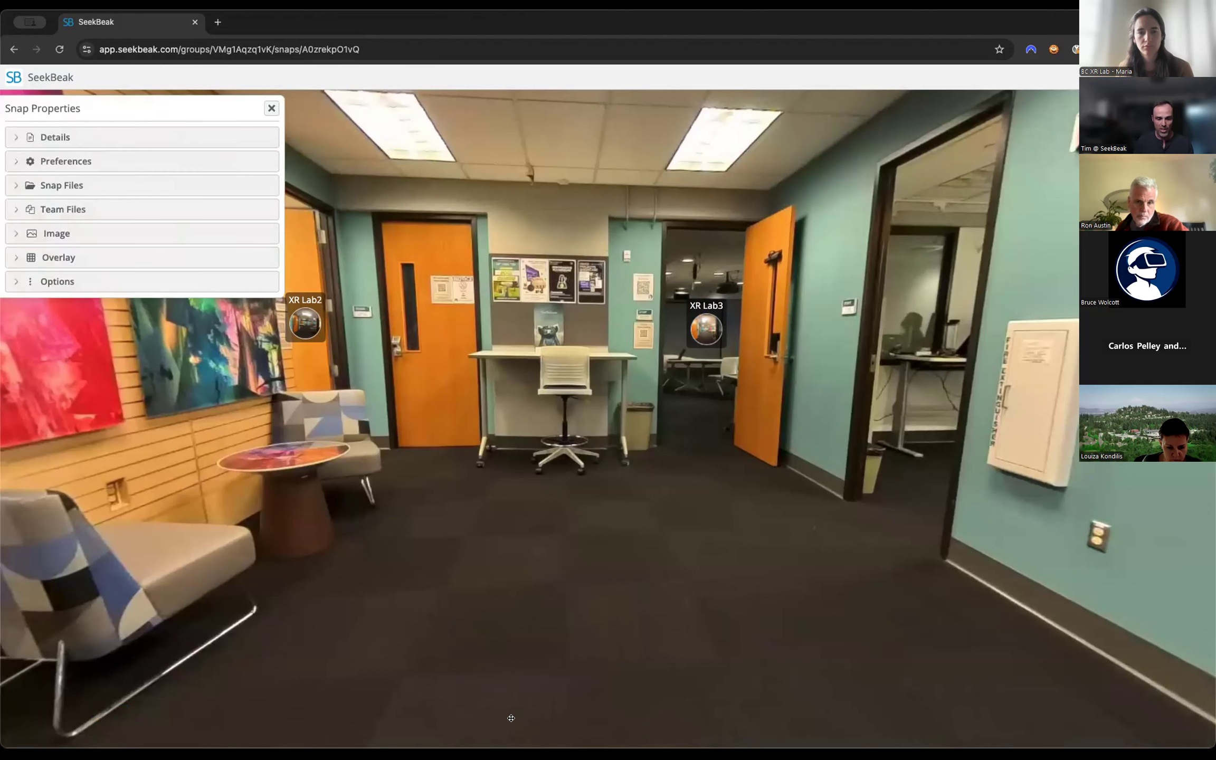
click(82, 159)
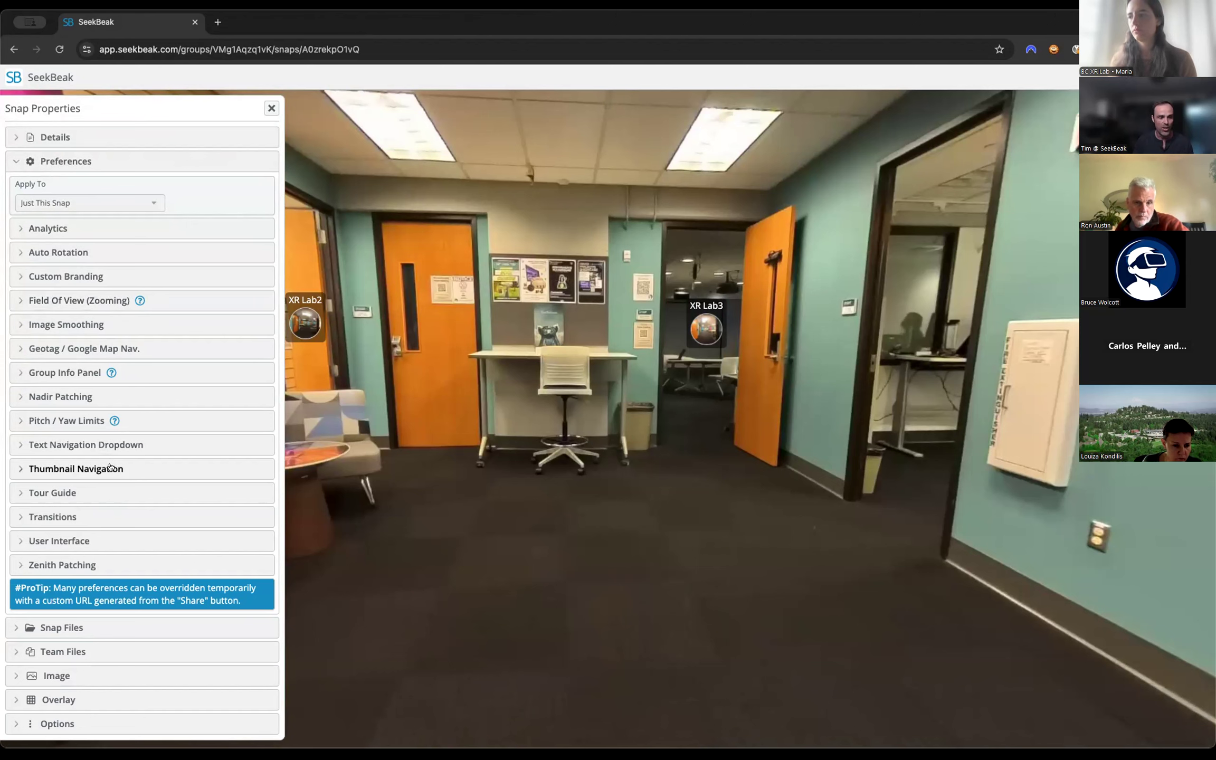
click(109, 468)
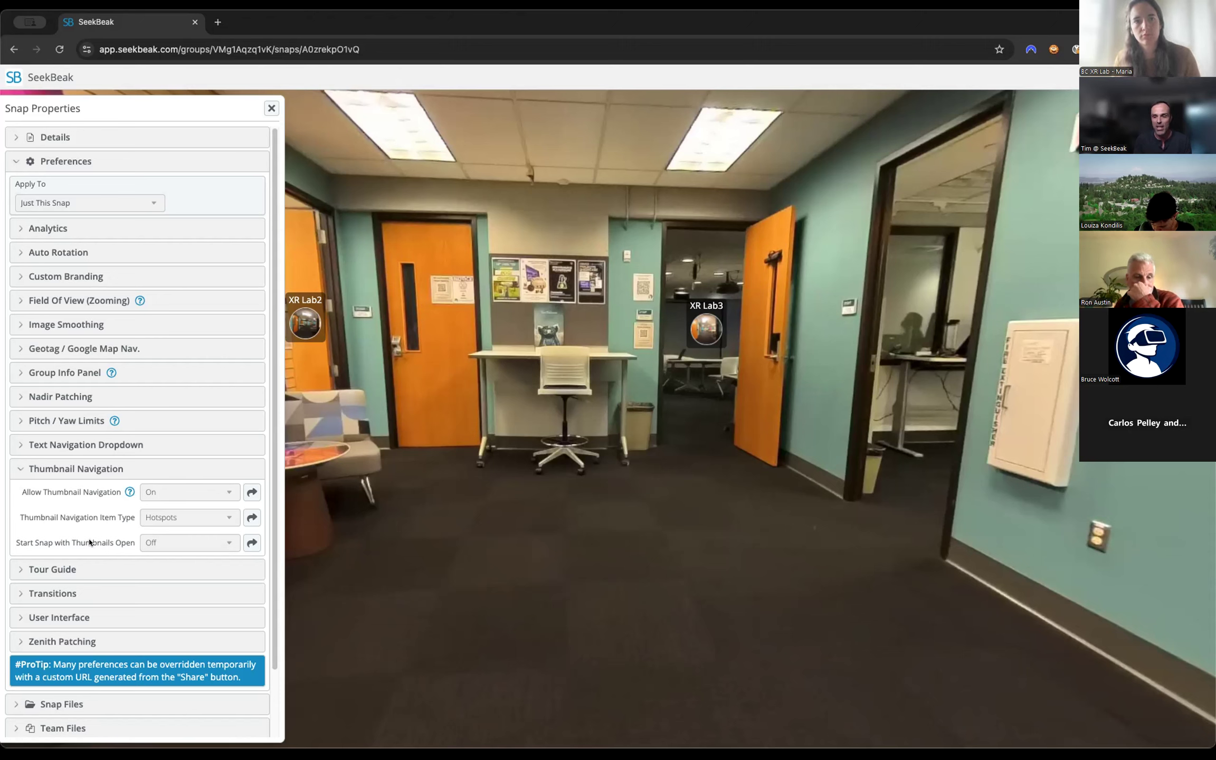
click(72, 469)
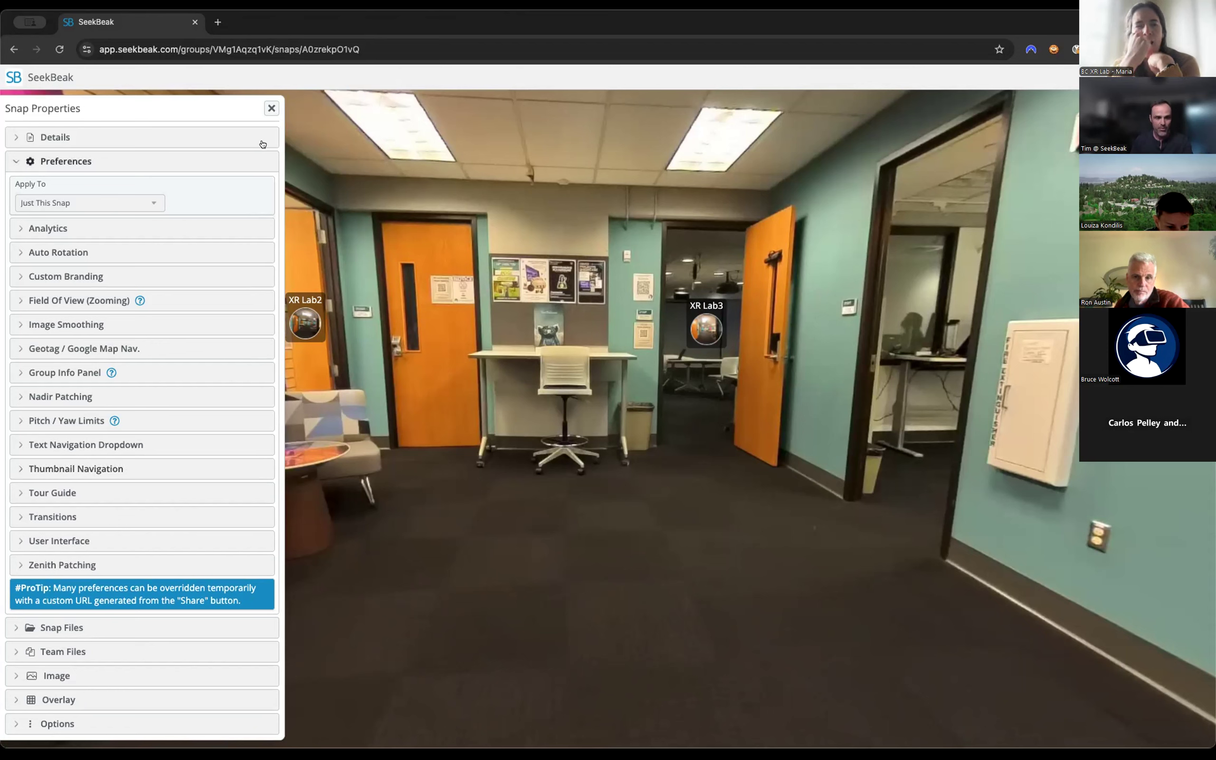
click(271, 108)
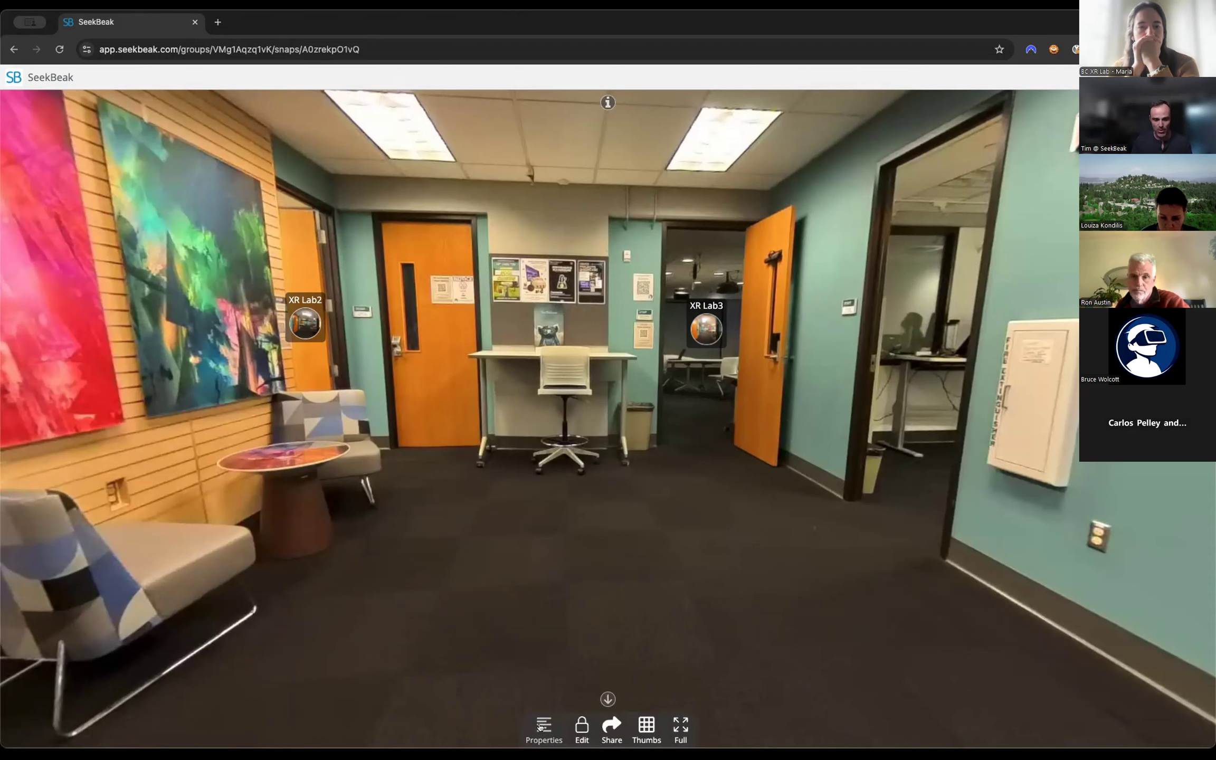
Switch XR Lab1 to edit mode and look over the preference categories in its snap properties.
click(579, 728)
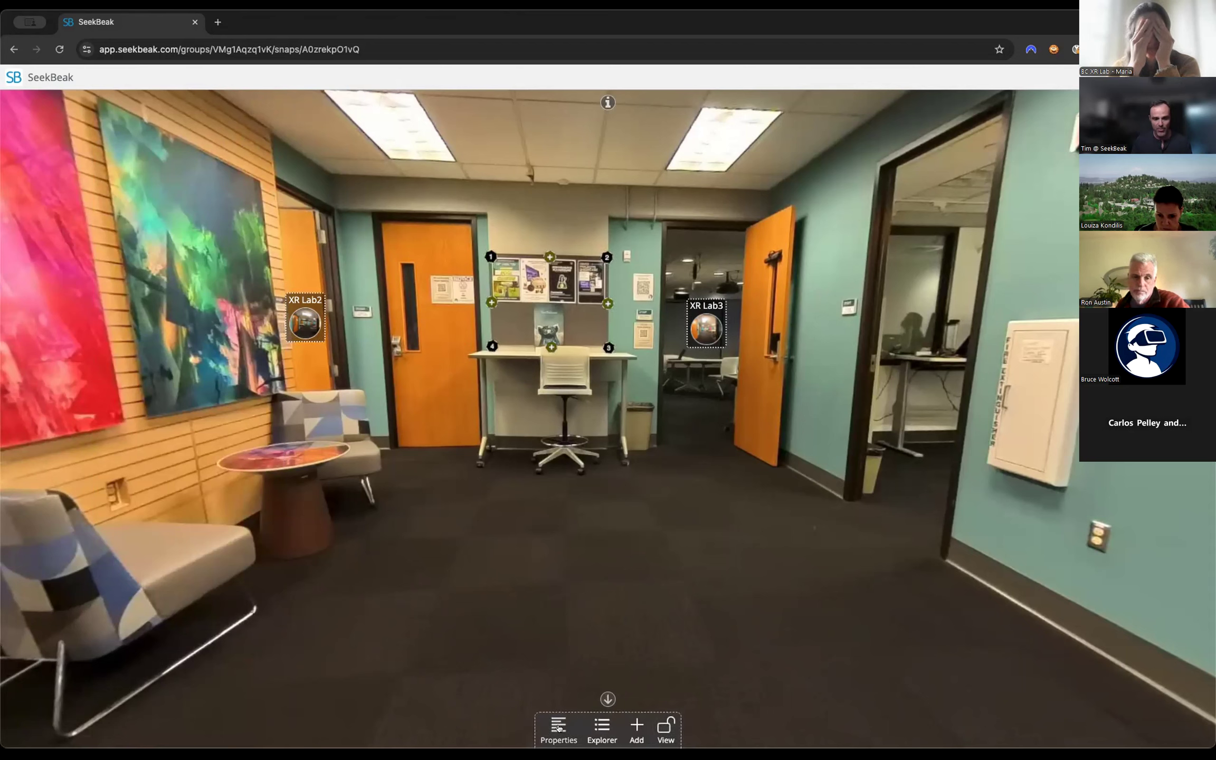
click(558, 728)
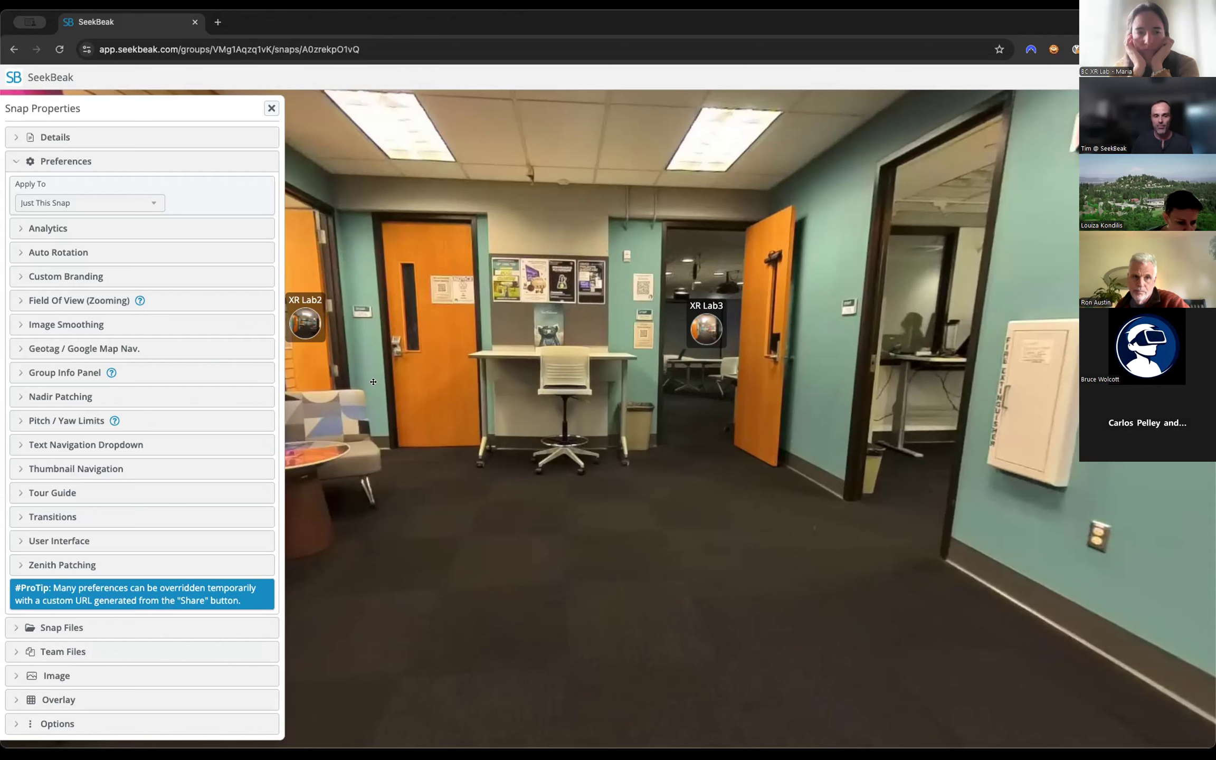
click(269, 107)
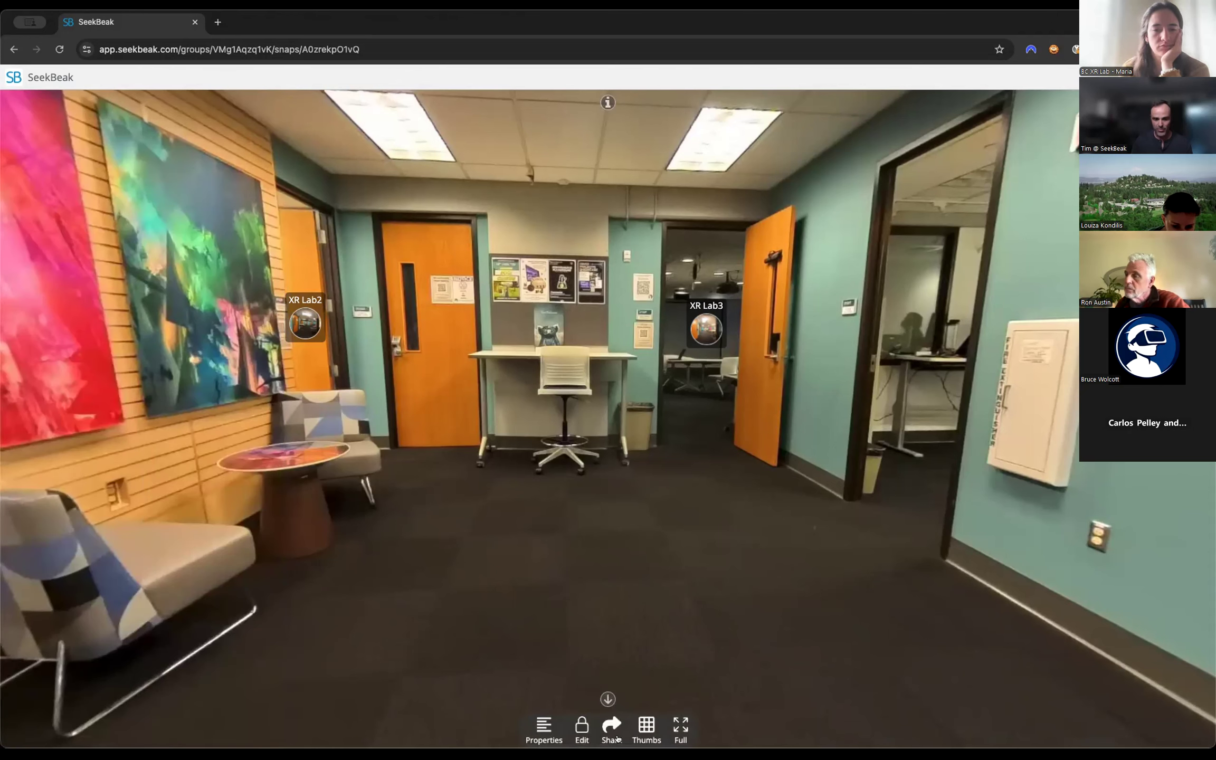
Show the snap thumbnail strip in XR Lab1 and check the Thumbnail Navigation preferences that control it.
click(645, 727)
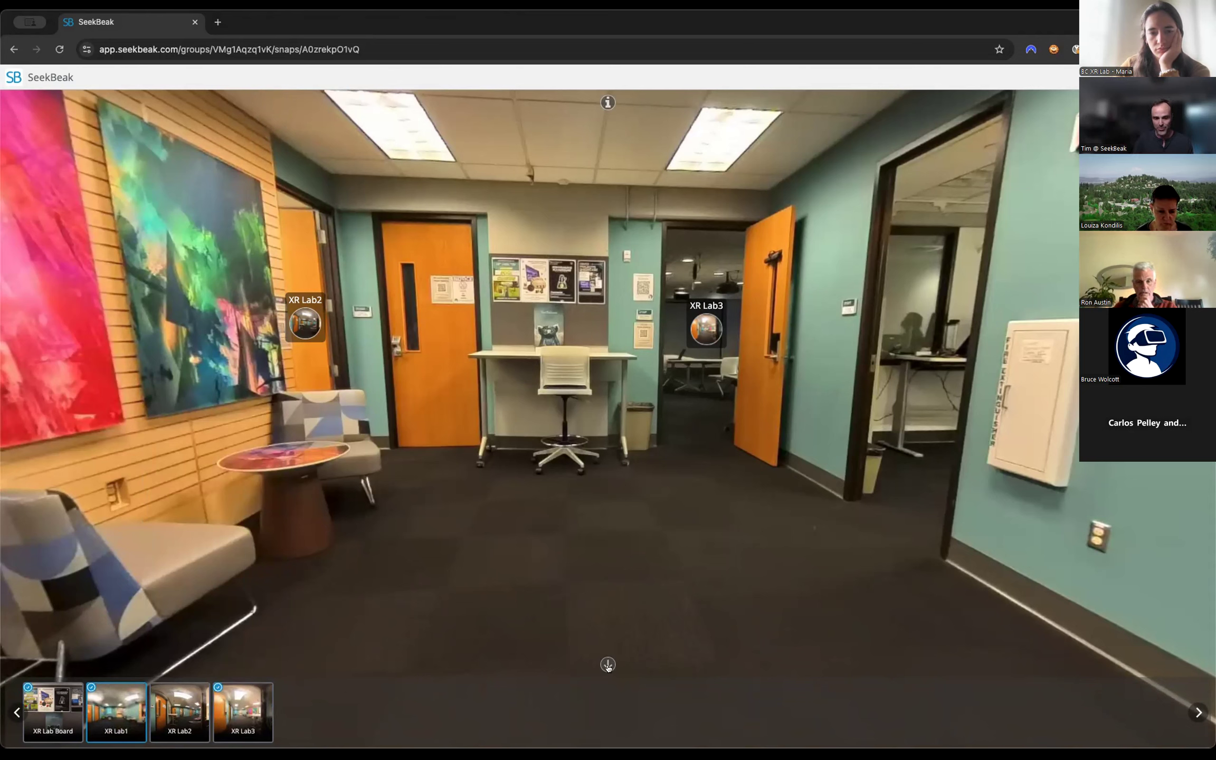
click(608, 664)
click(540, 723)
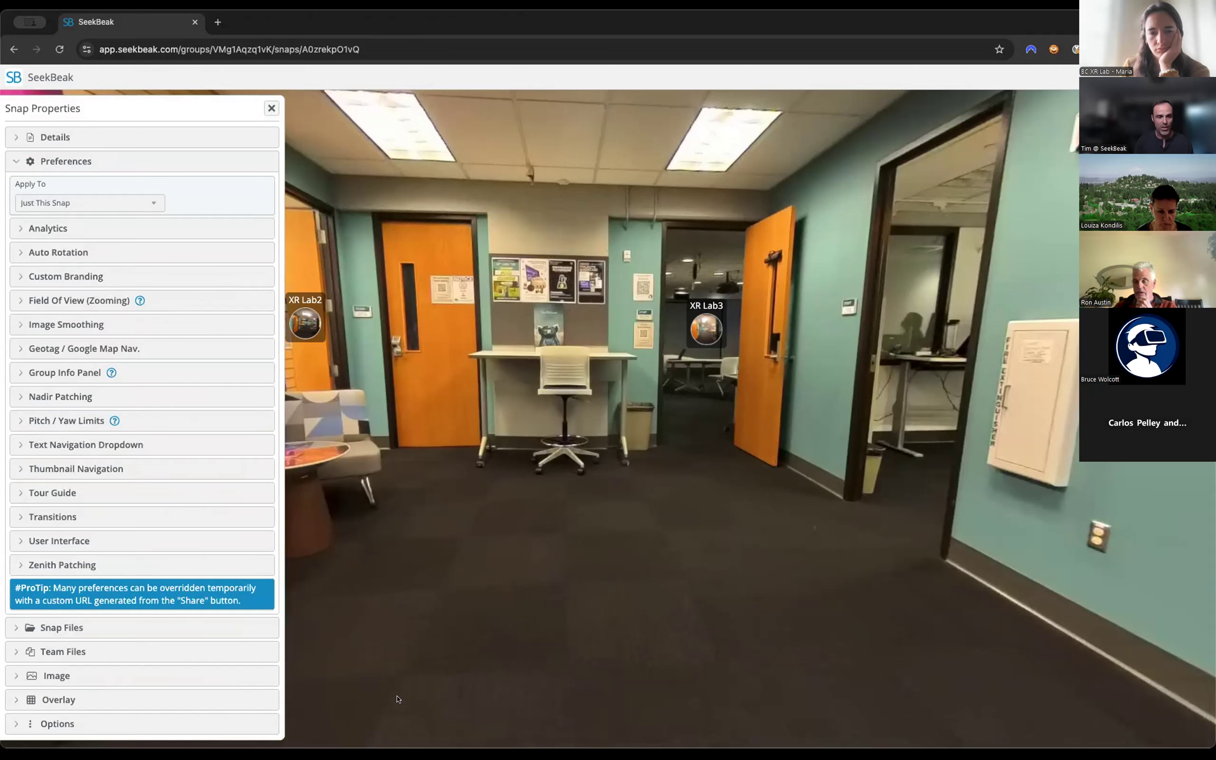
click(100, 468)
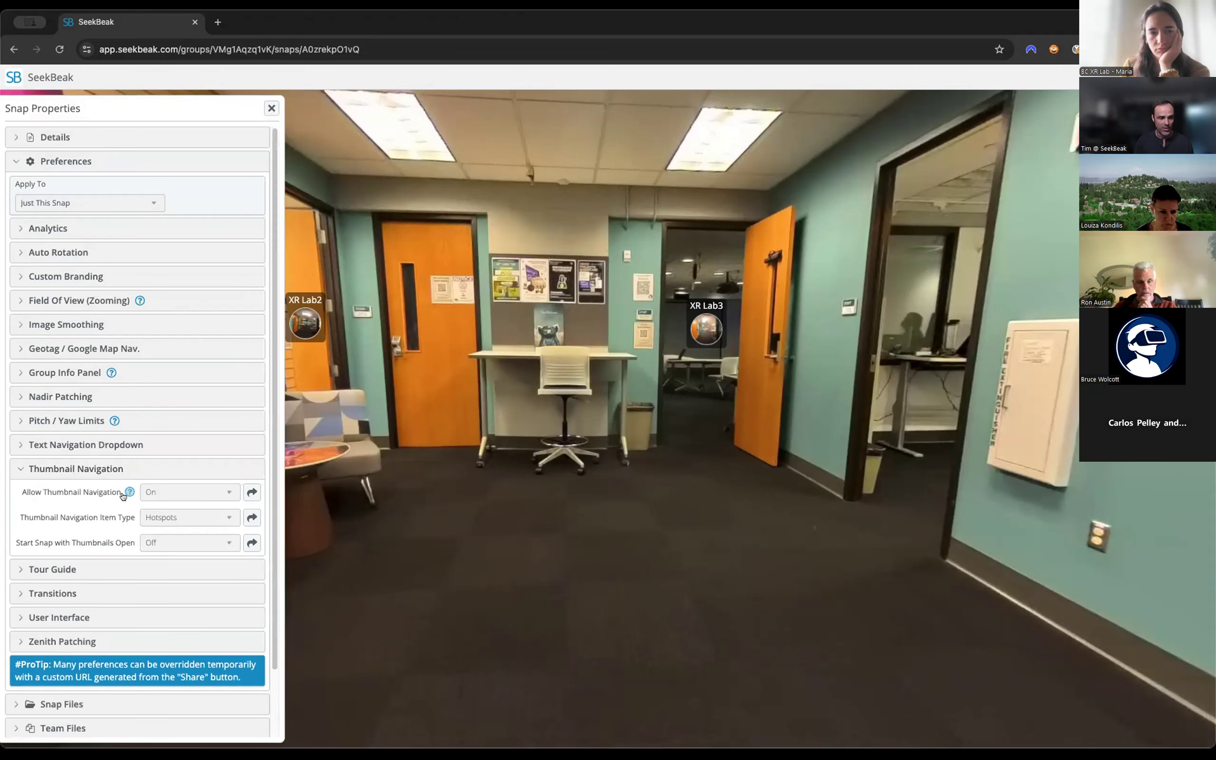
mouse_move(125, 493)
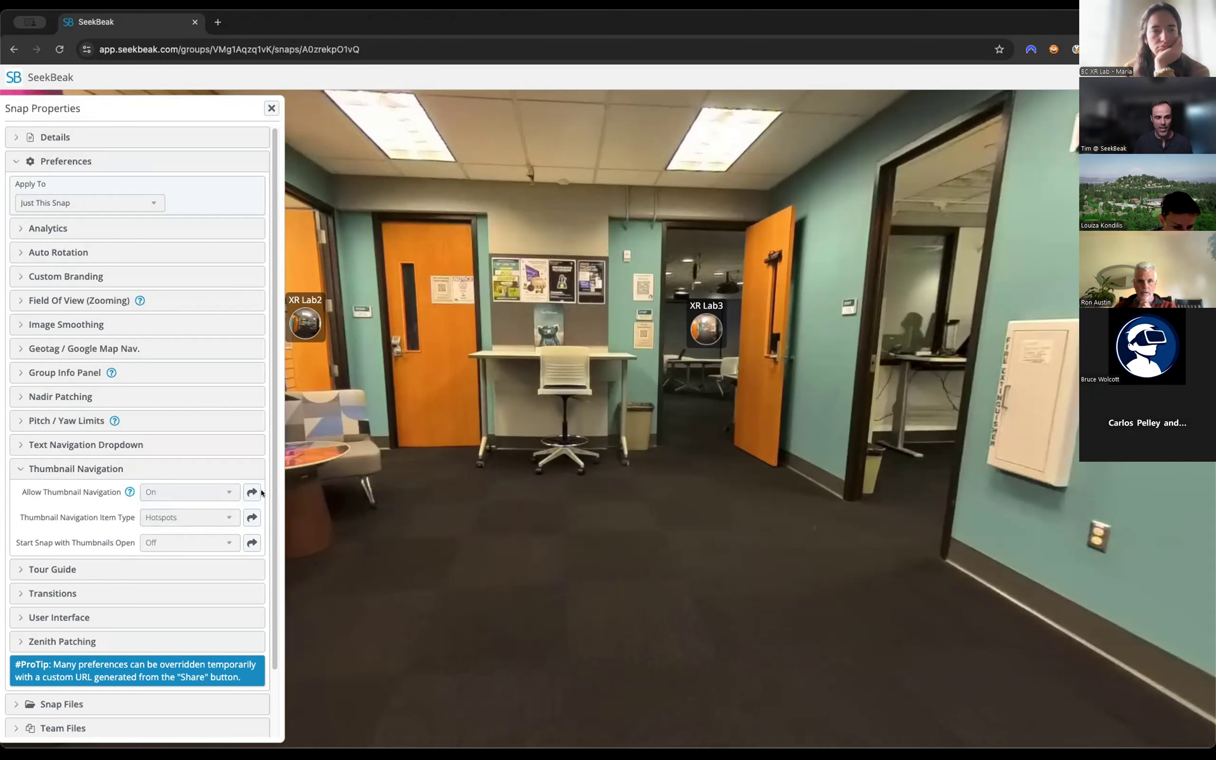
Look at the Nadir Patching preferences and the option to apply Display Custom Nadir Image to all other snaps in the group, without applying it.
click(222, 397)
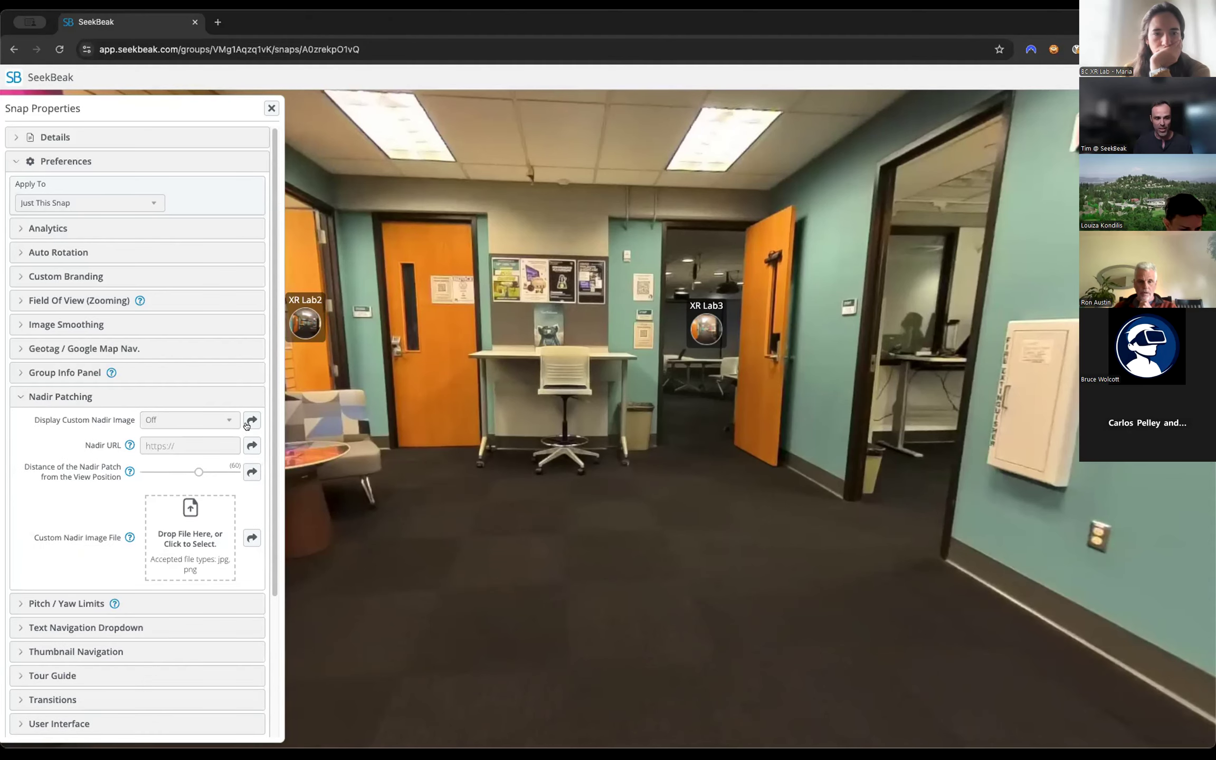
click(251, 420)
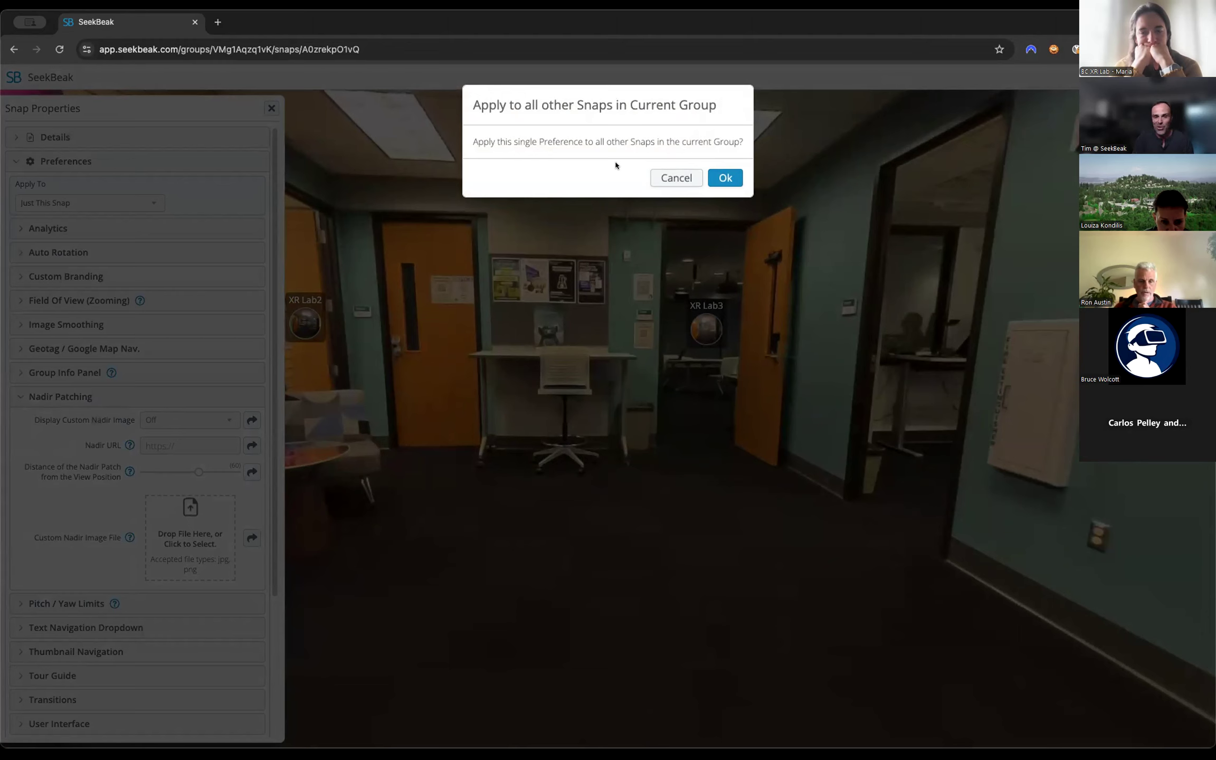
click(671, 179)
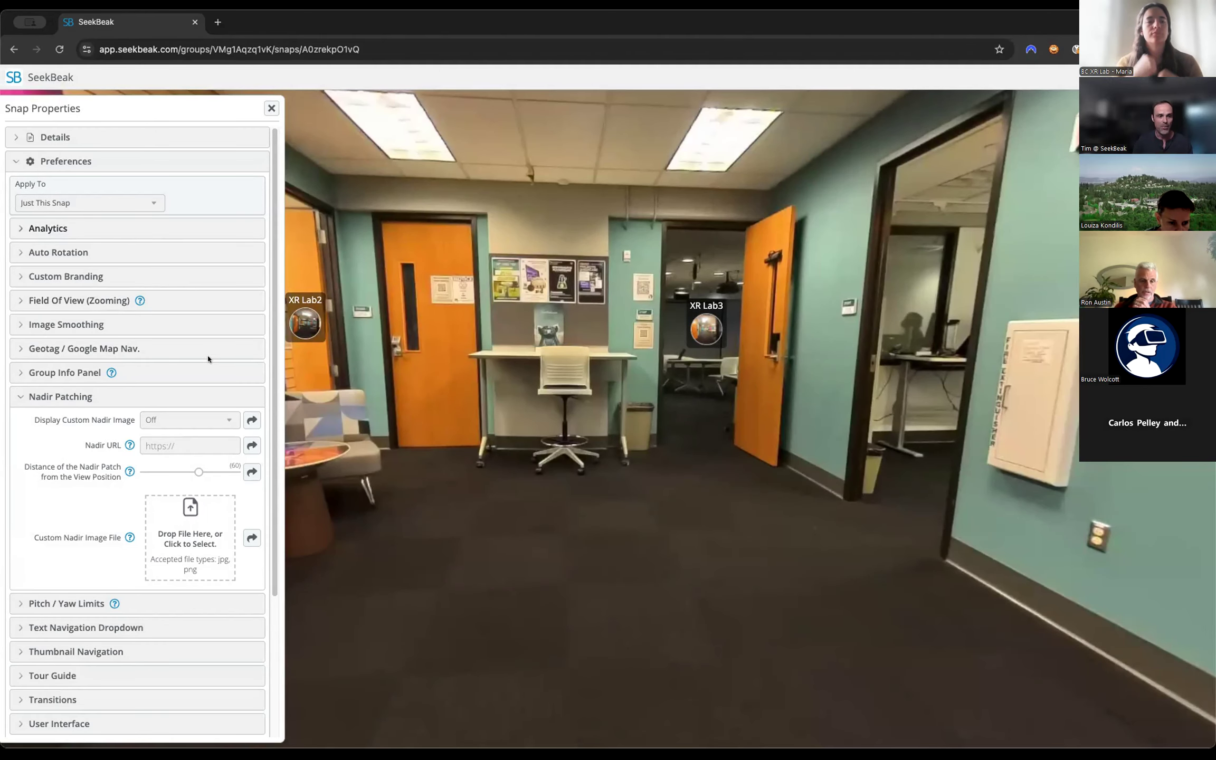
click(136, 399)
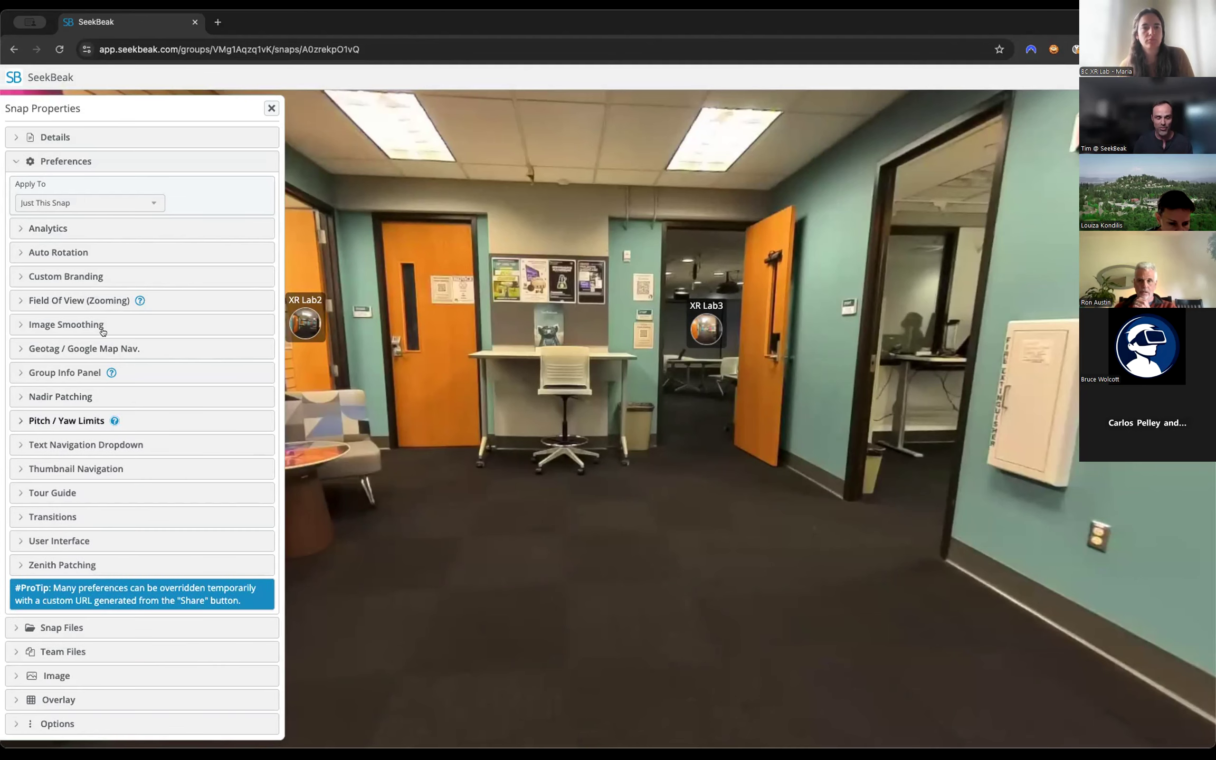
Try targeting the Deloitte group for XR Lab1's preferences, and set Apply To back to Just This Snap.
click(85, 206)
click(91, 190)
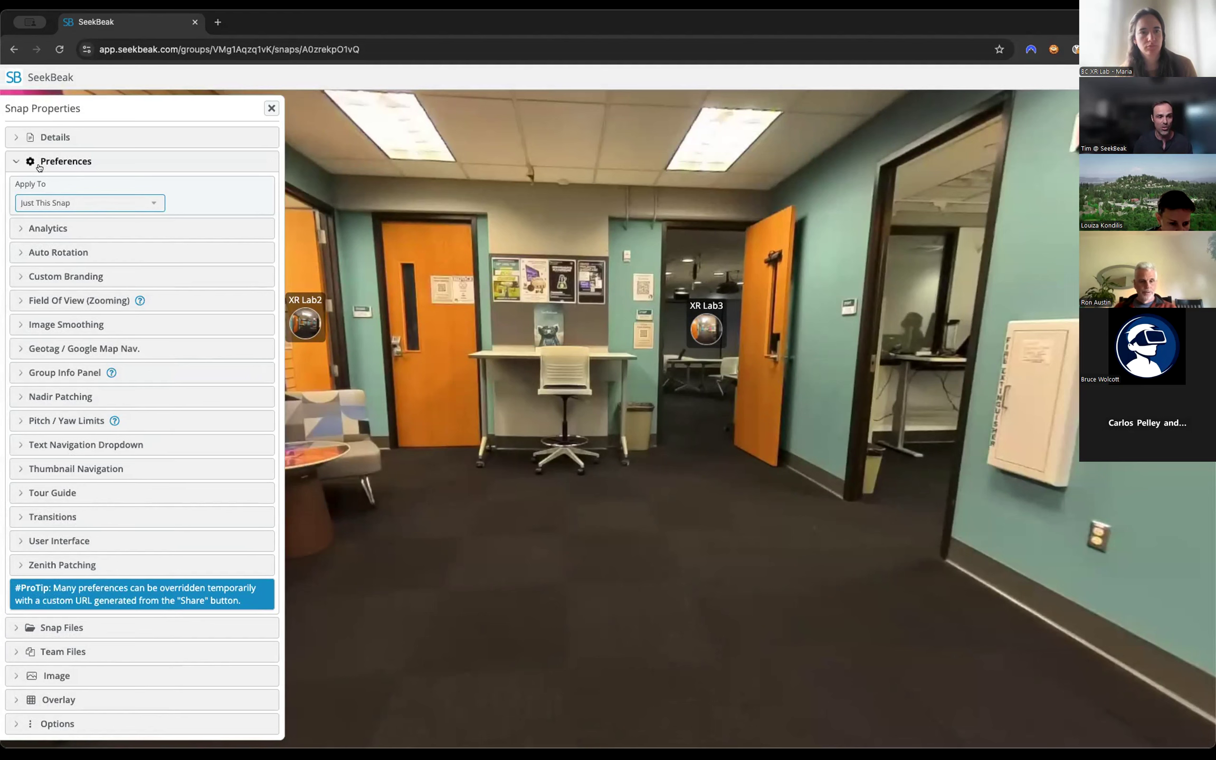
click(38, 200)
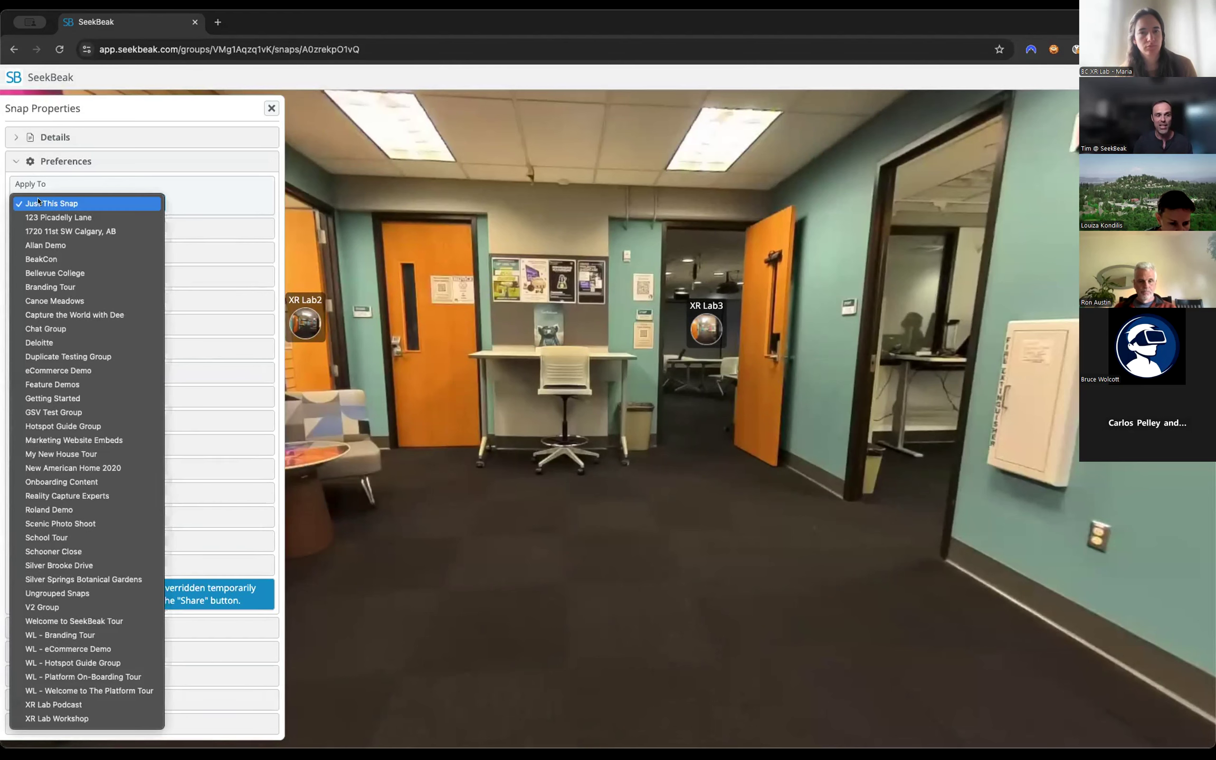
click(62, 341)
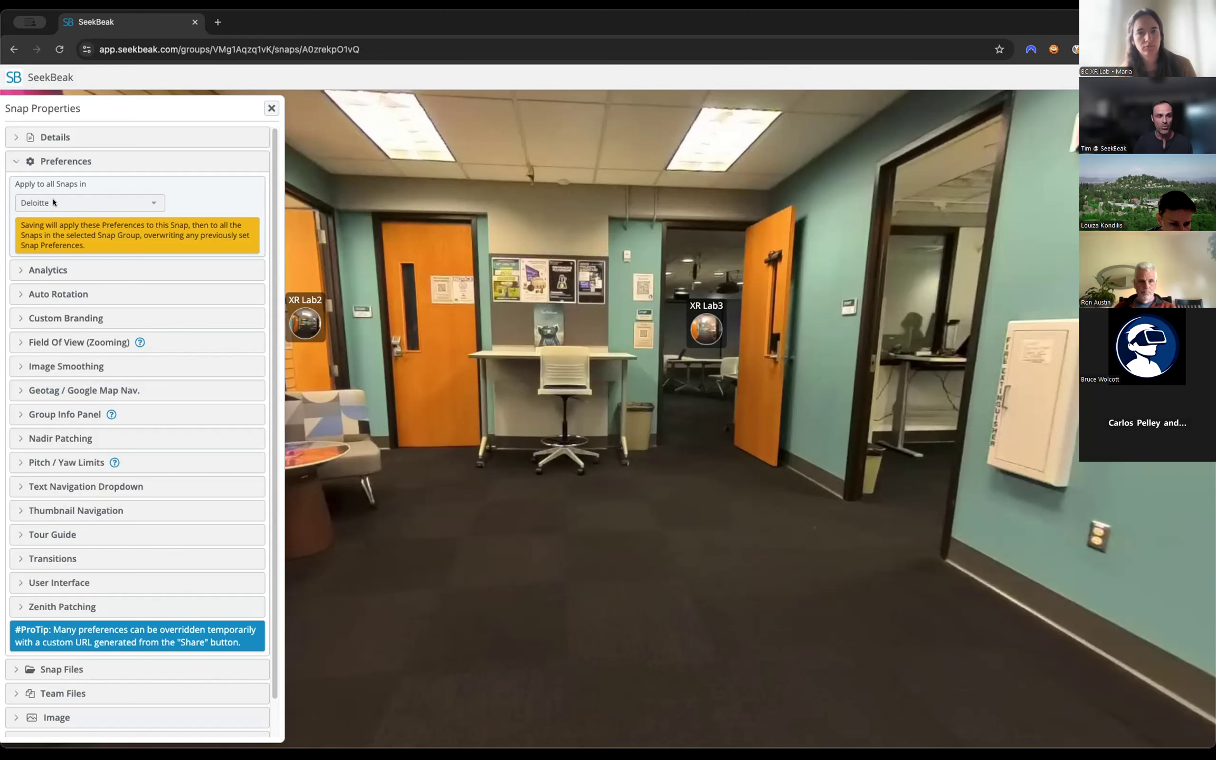
click(57, 202)
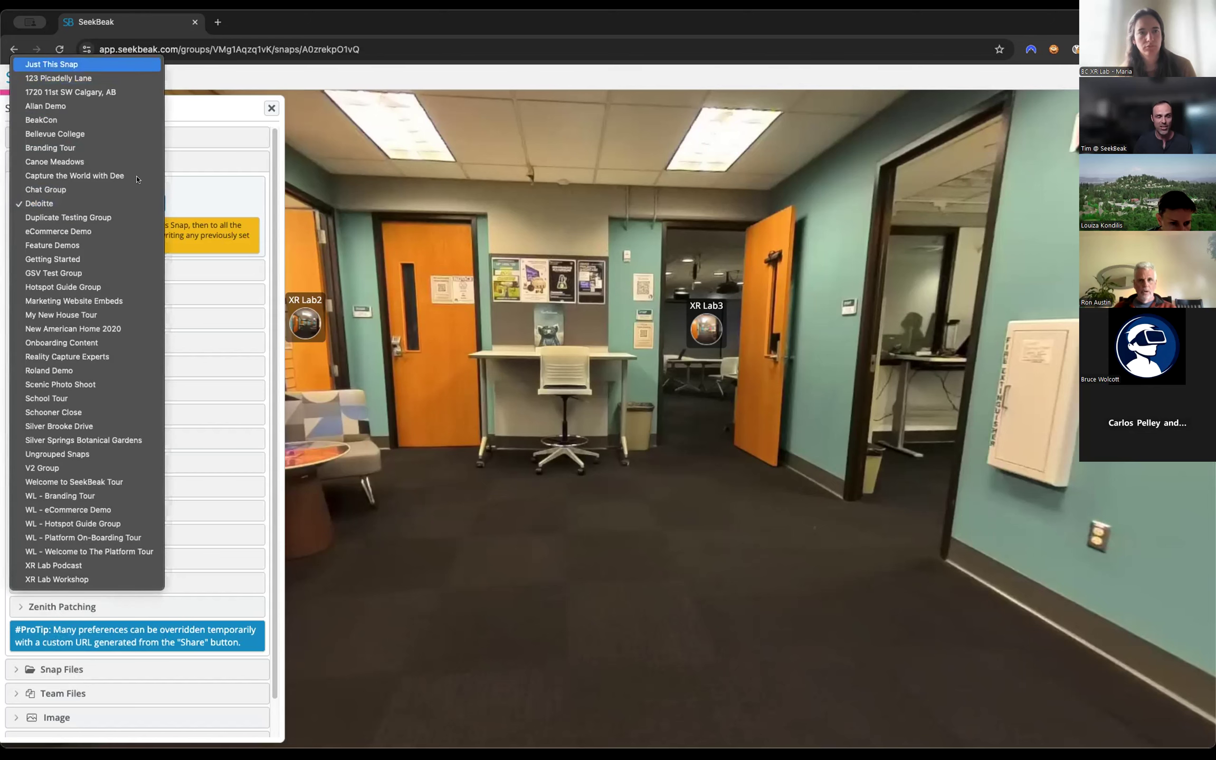
click(60, 66)
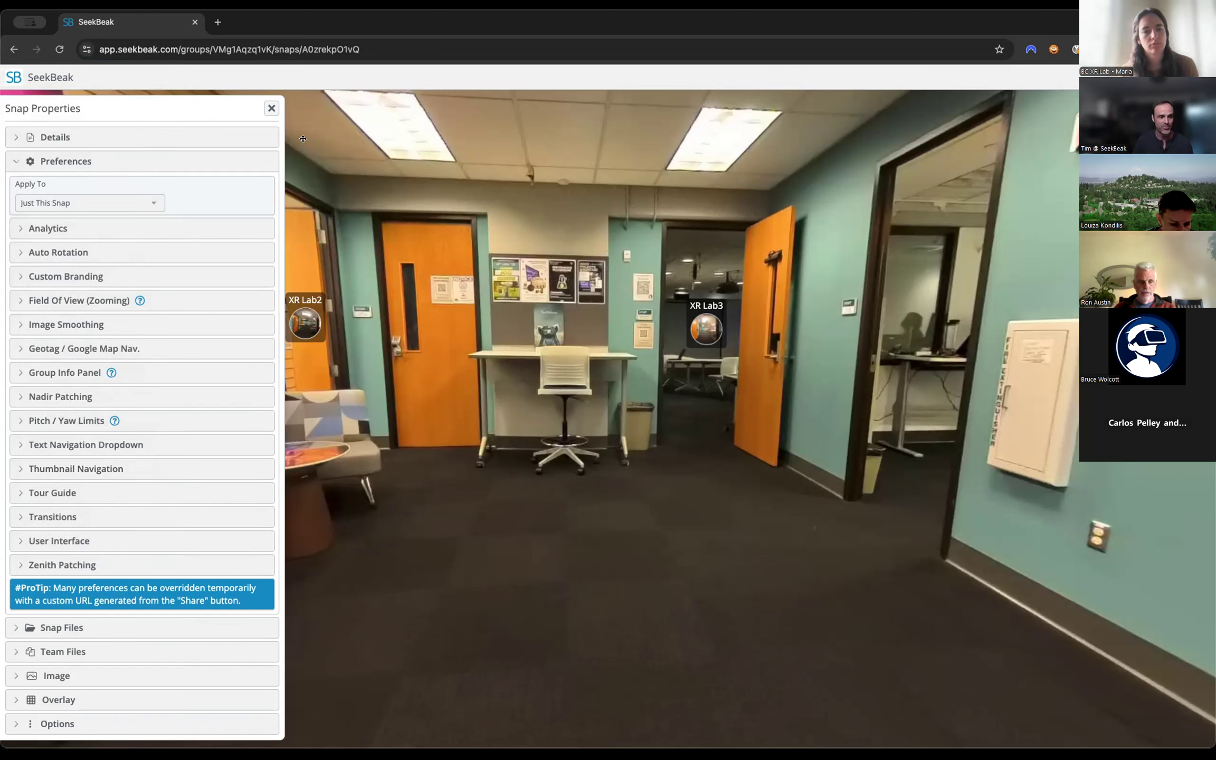
click(271, 109)
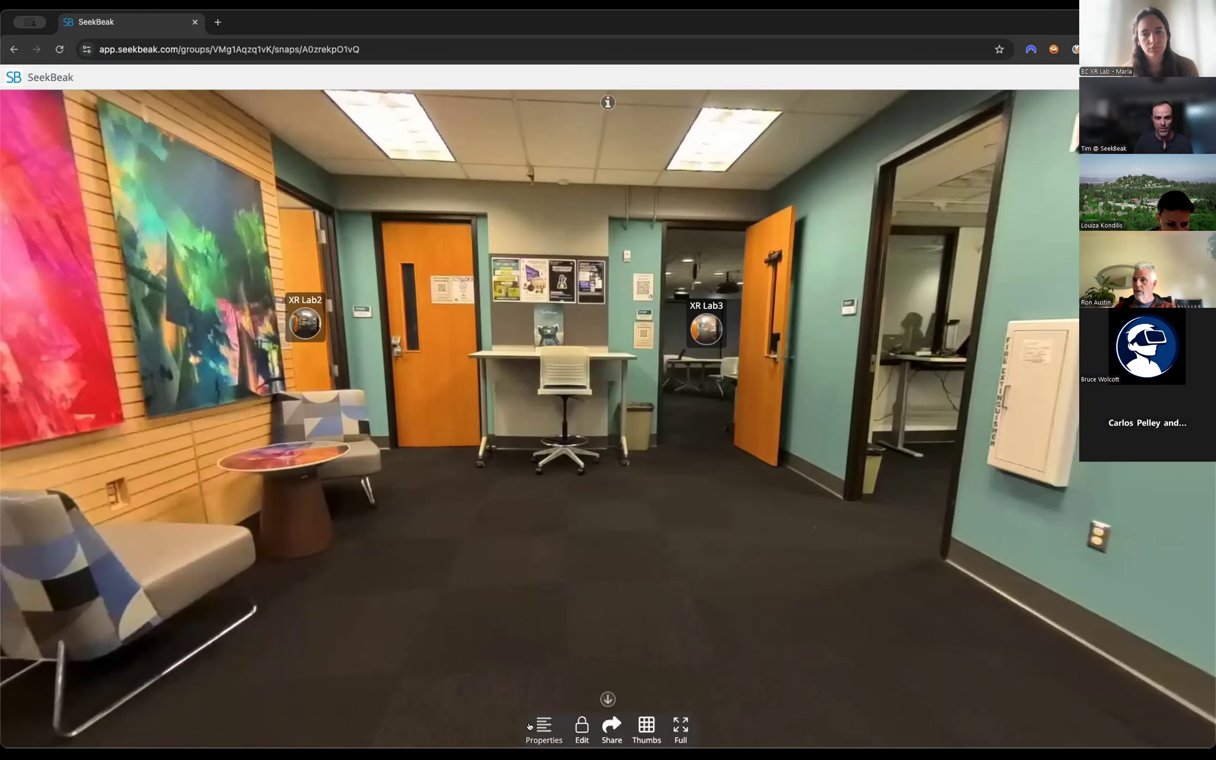
Look around XR Lab1 in edit mode as far as the Painting Info hotspot, and return to the group's snap list.
click(536, 726)
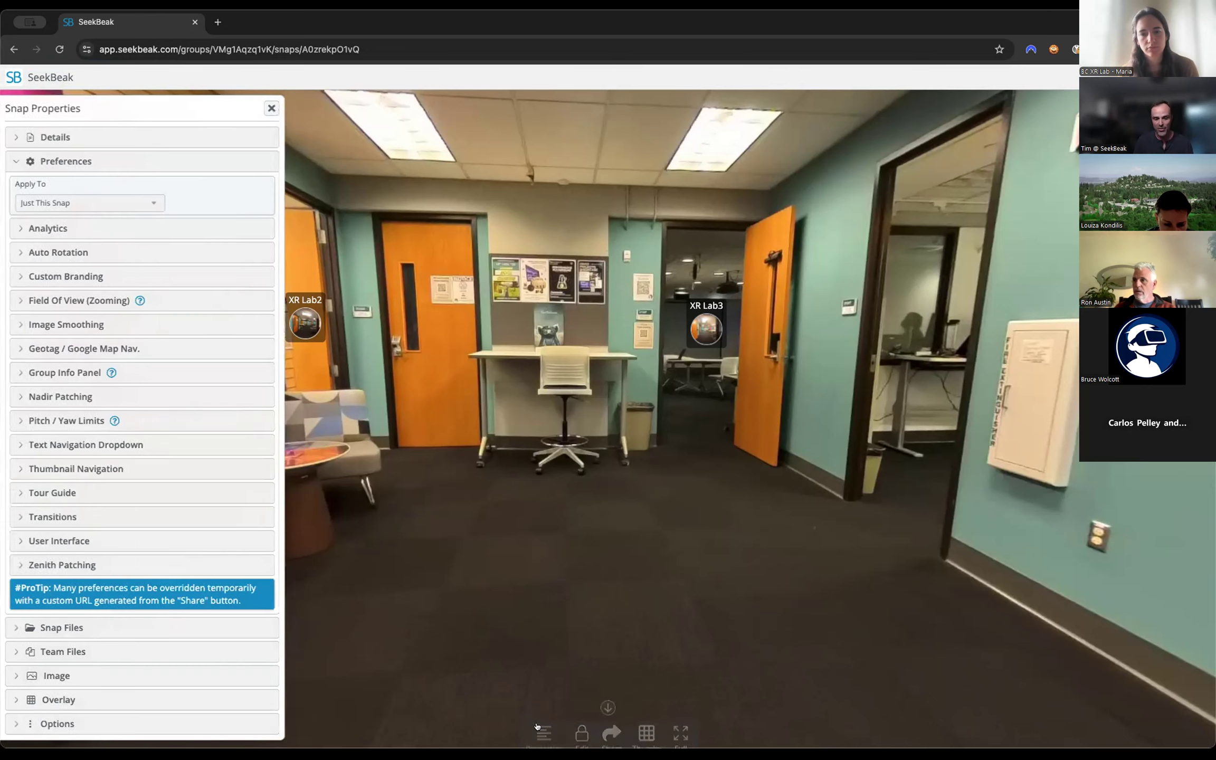
click(271, 108)
click(582, 727)
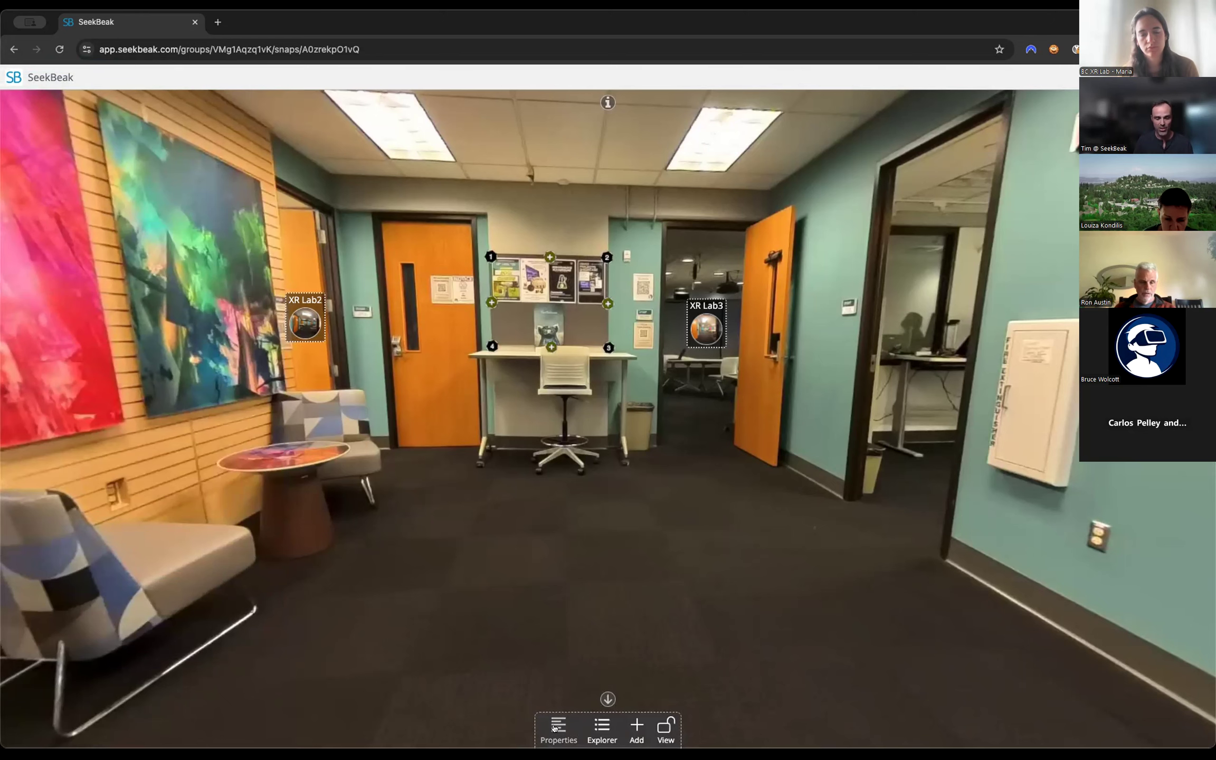
drag(637, 657, 535, 504)
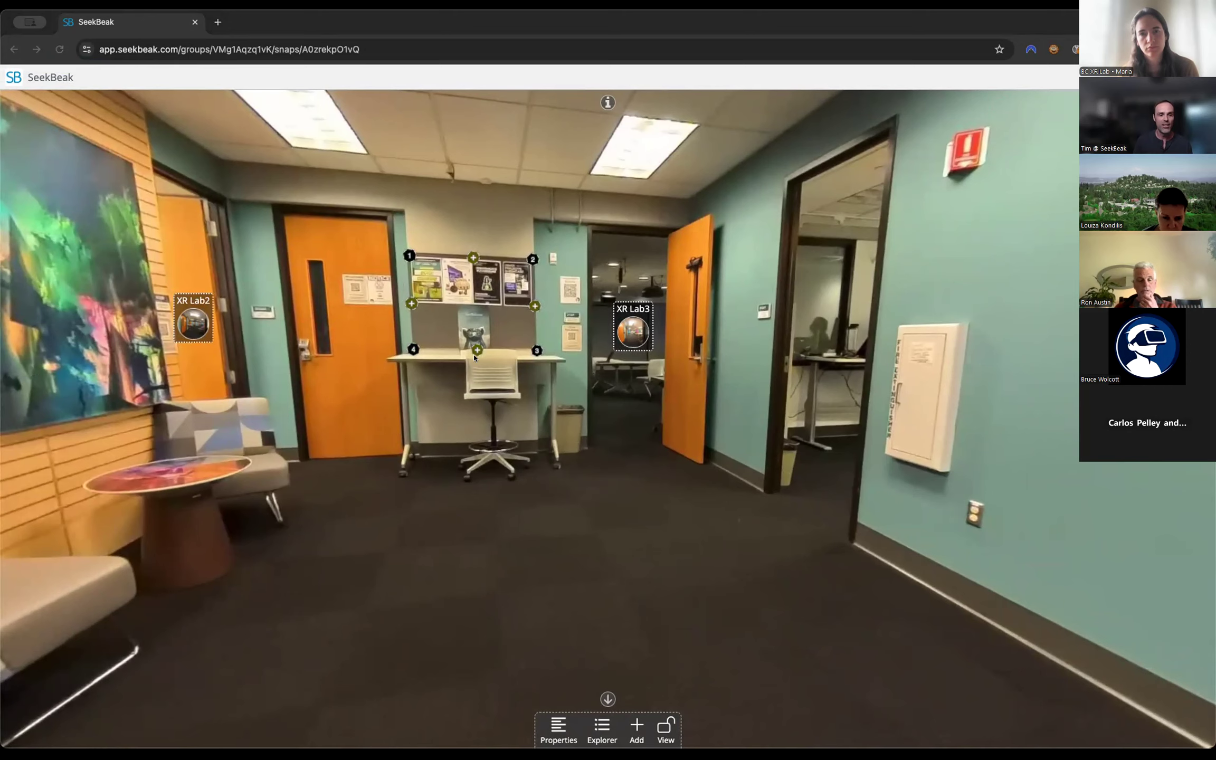
mouse_move(632, 451)
mouse_down()
mouse_move(576, 474)
mouse_move(684, 456)
mouse_up()
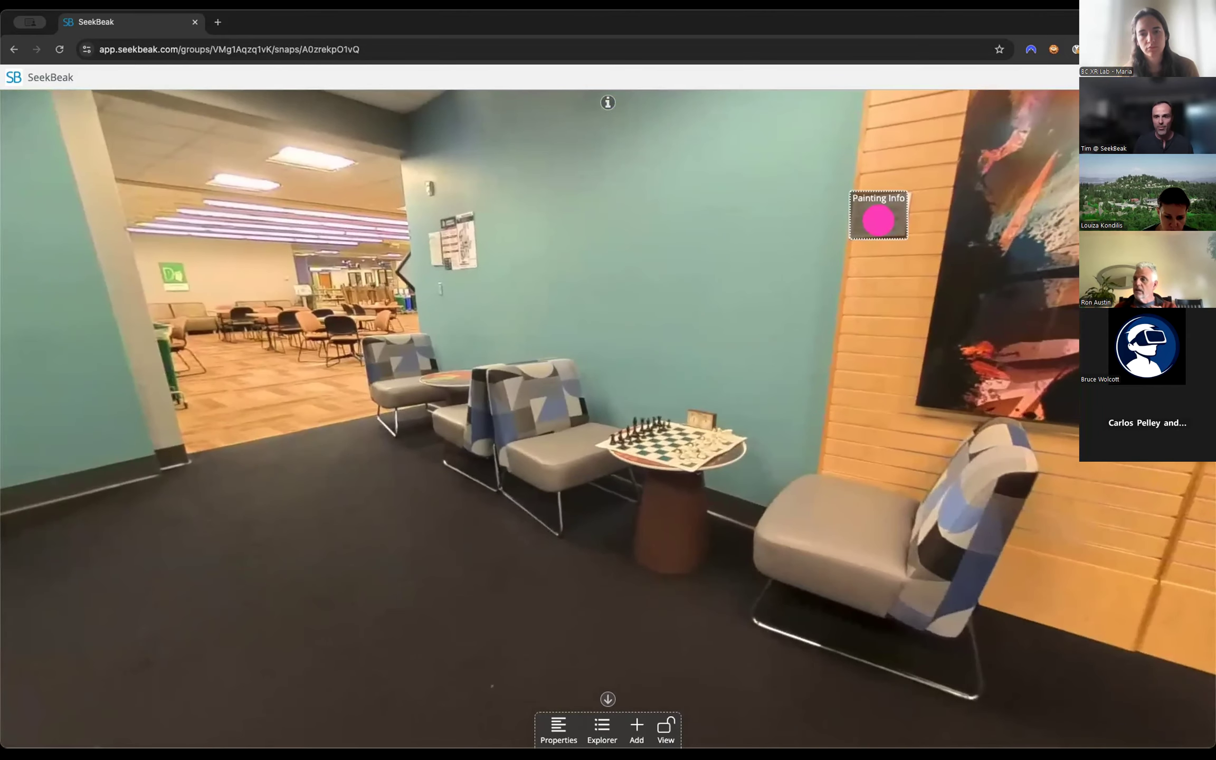
click(1201, 78)
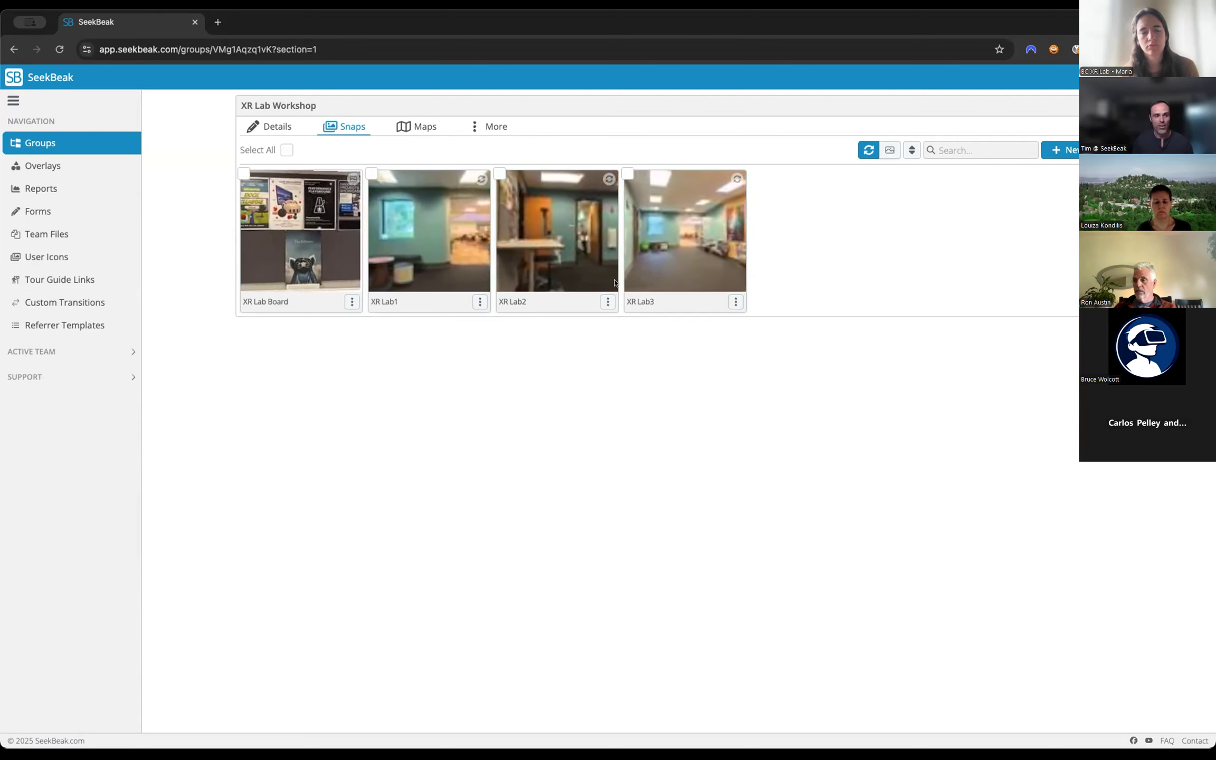
Start a new 3D Scene snap in the XR Lab Workshop group, load the student anatomy fetus model file, and set its preview as the thumbnail.
click(49, 167)
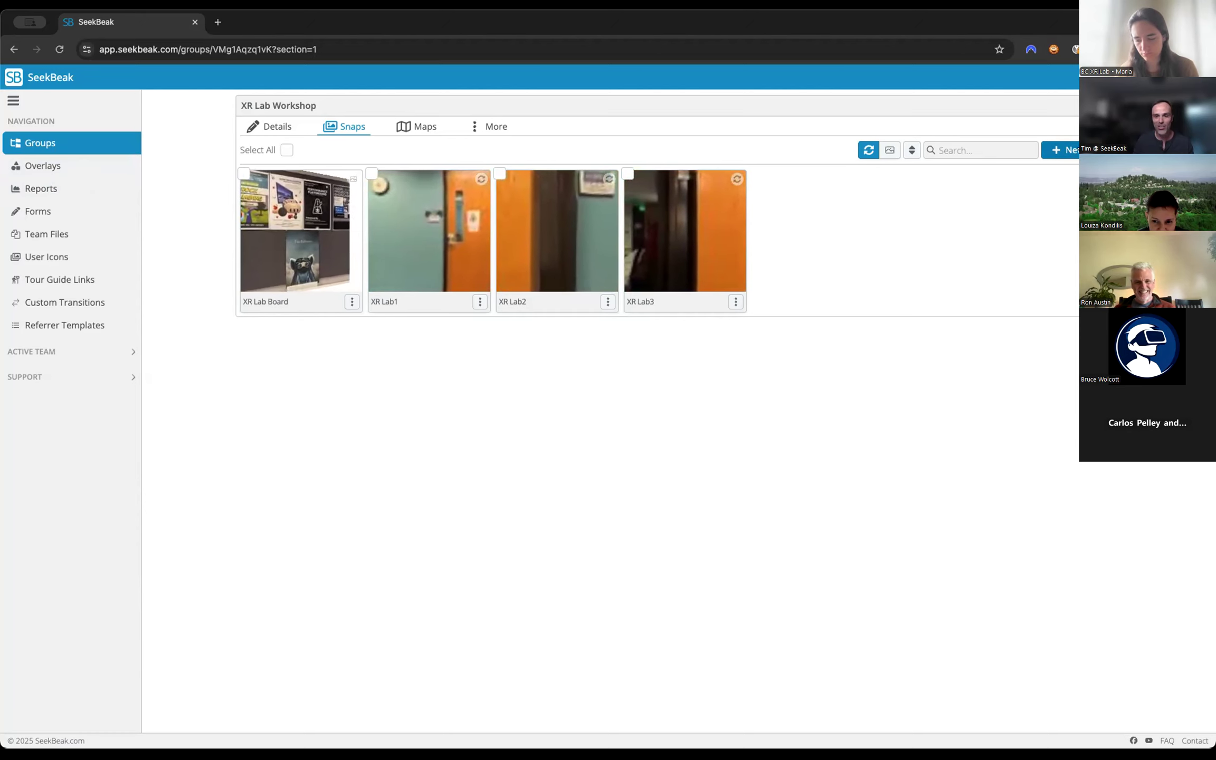
click(1068, 150)
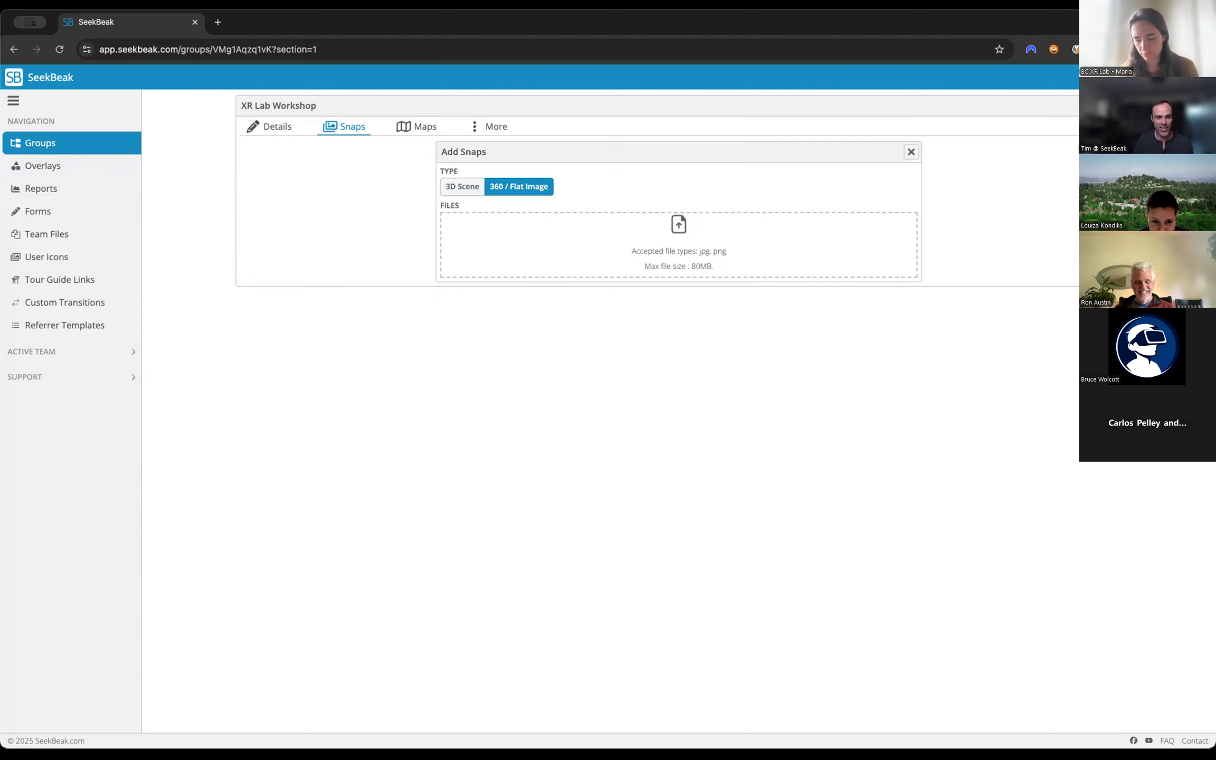
click(454, 185)
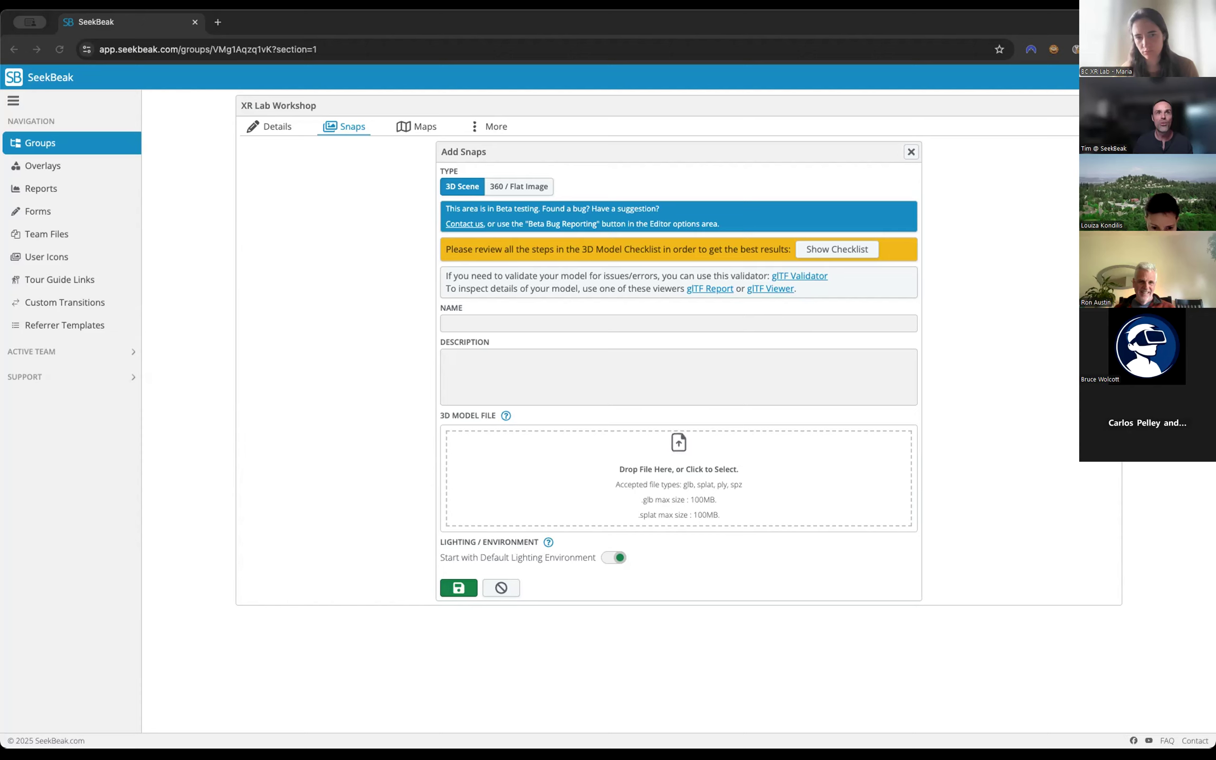
drag(632, 380, 708, 512)
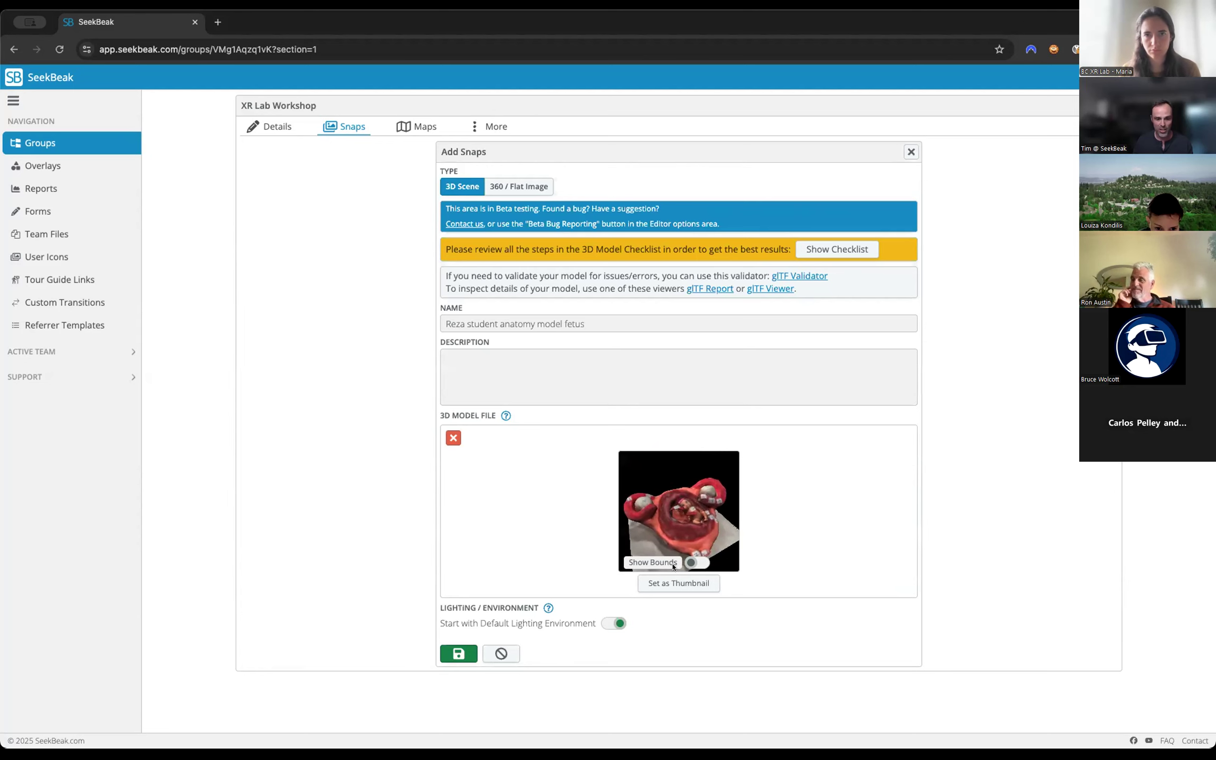
click(675, 583)
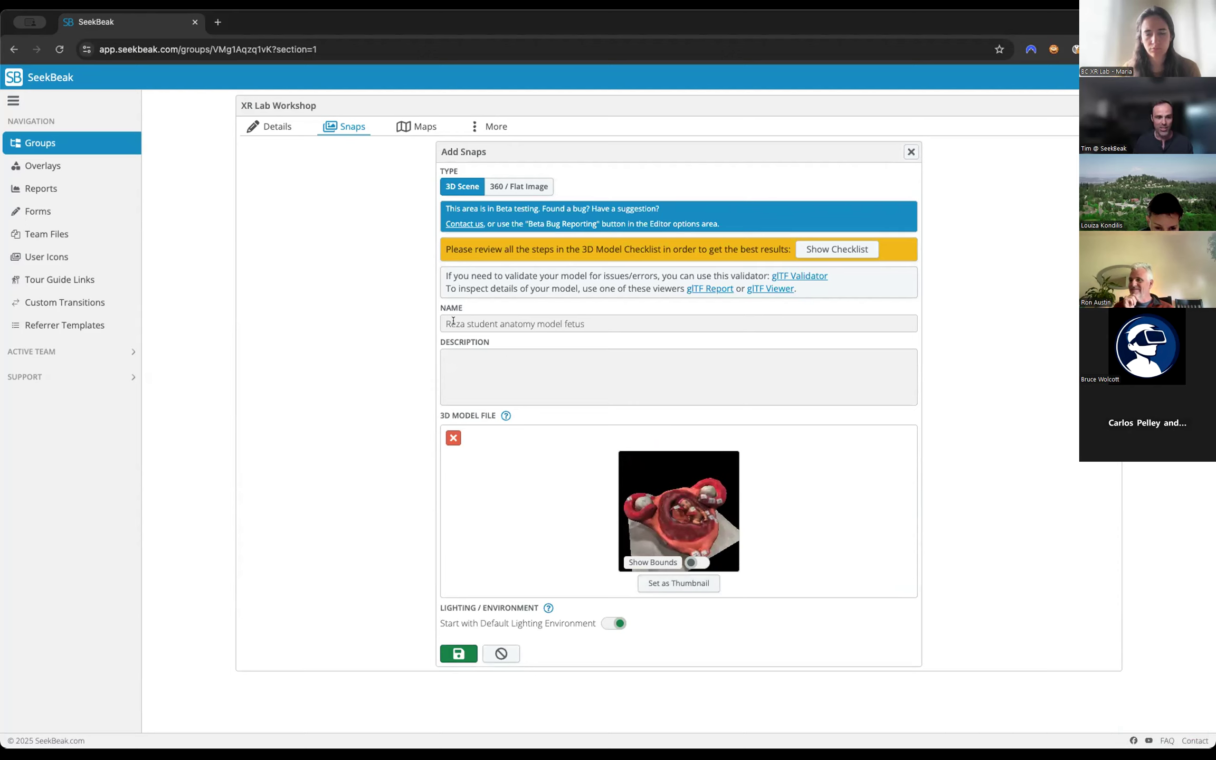
Read through the 3D Model Checklist and examine the anatomy model in its preview from a slightly different angle.
click(857, 249)
scroll(589, 446, down, 5)
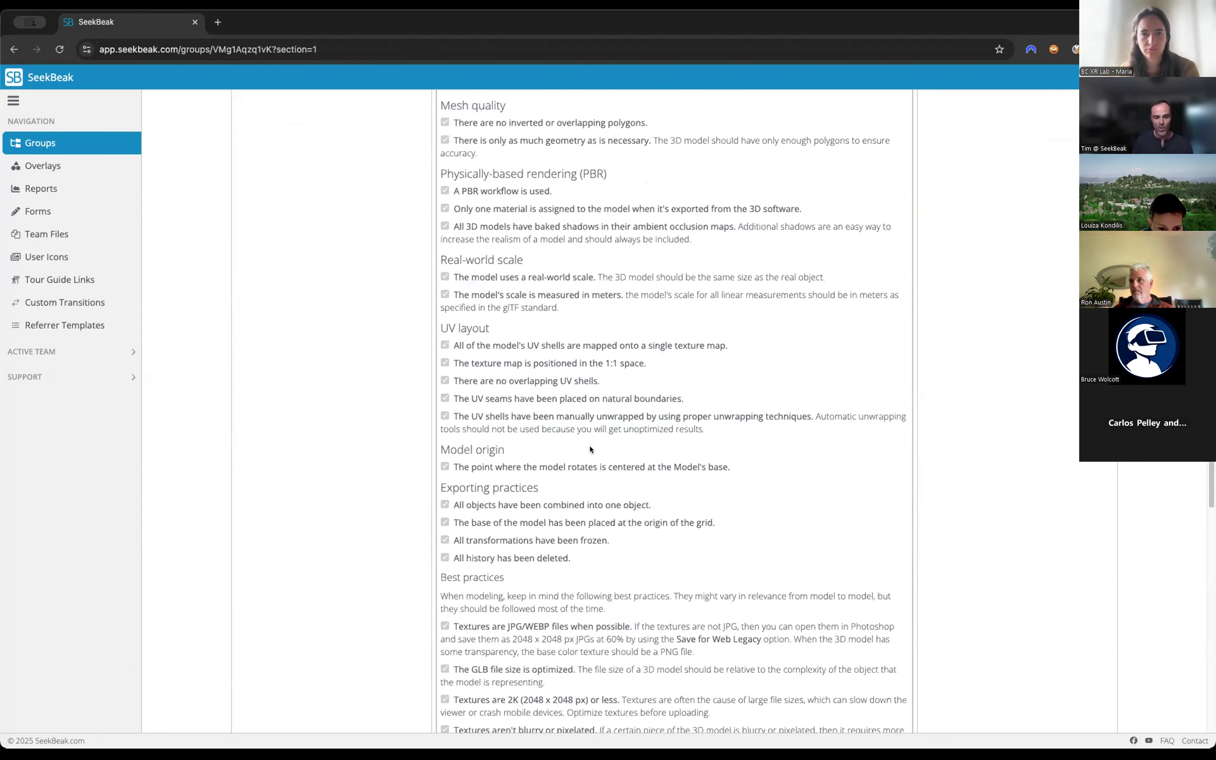
scroll(590, 449, up, 3)
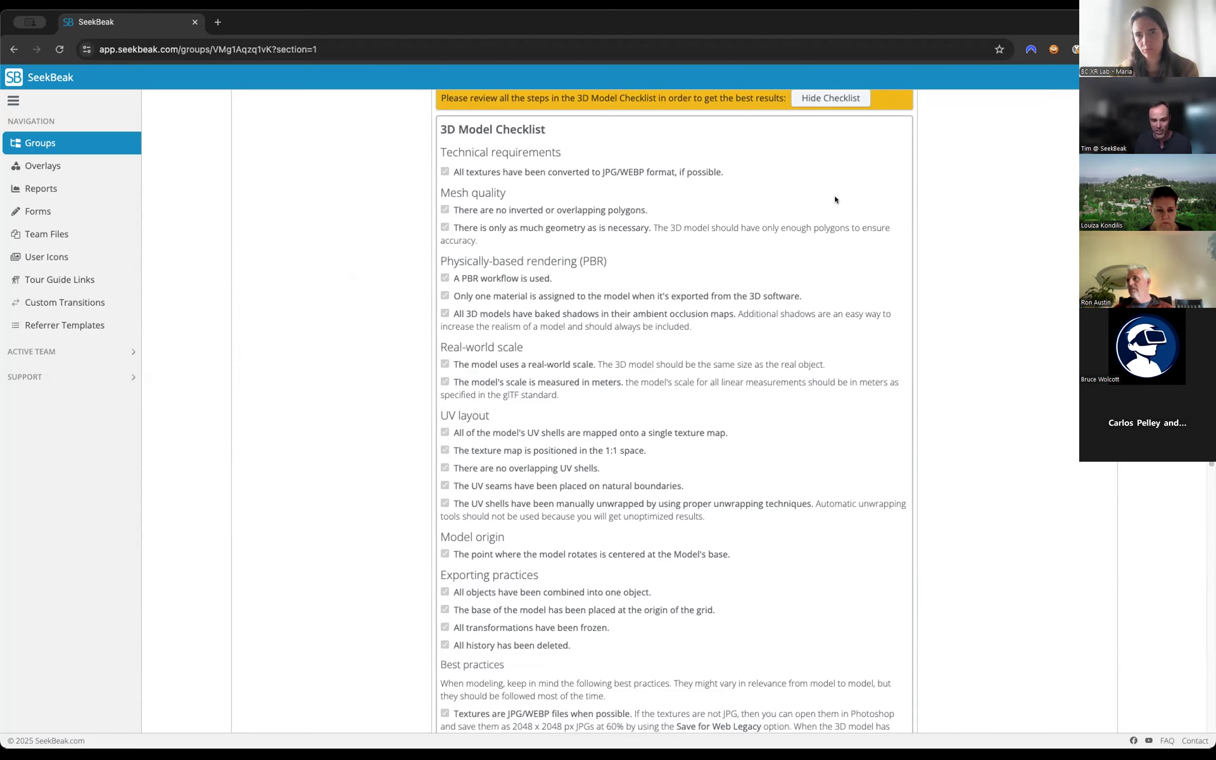
click(834, 107)
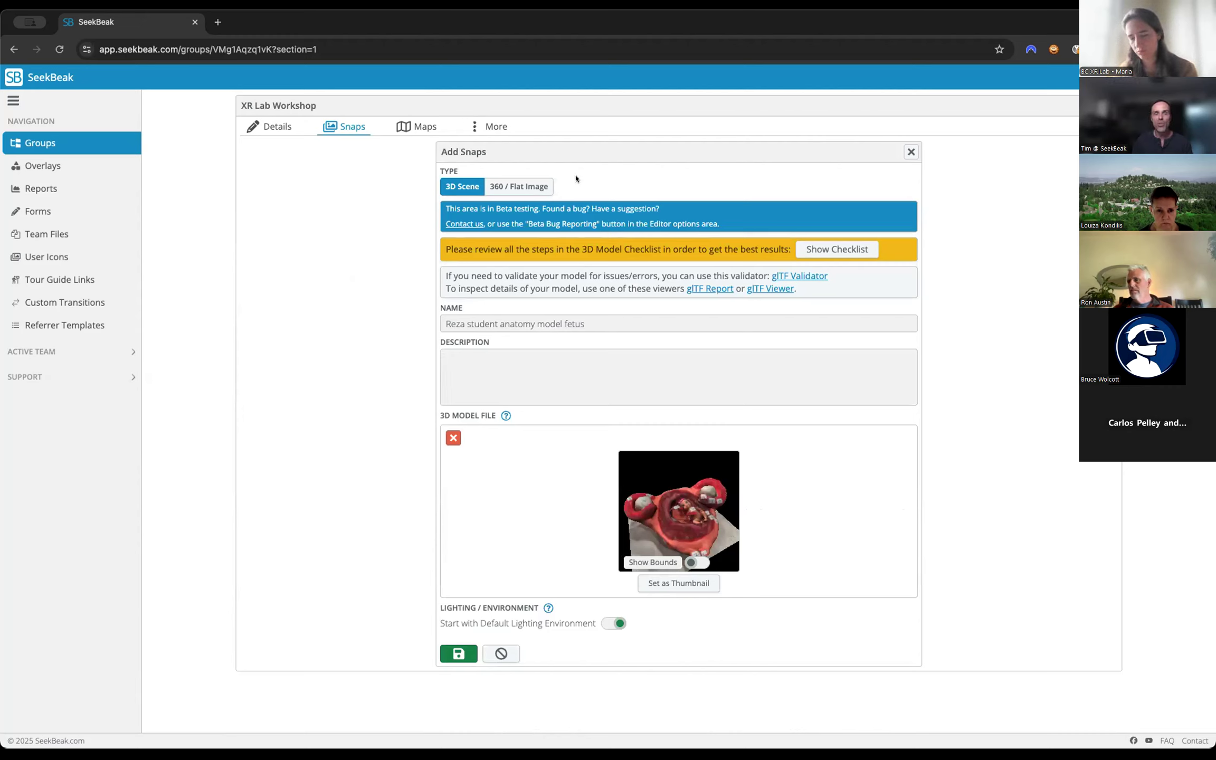
drag(694, 484, 693, 491)
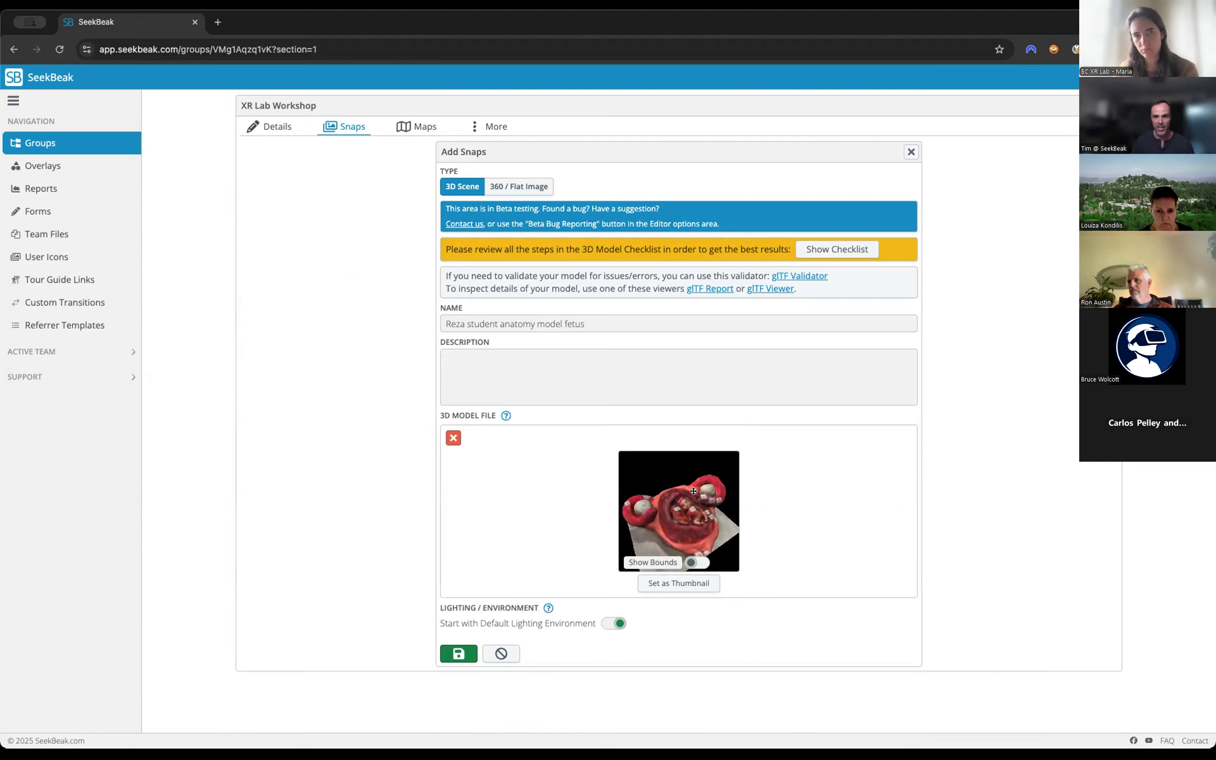
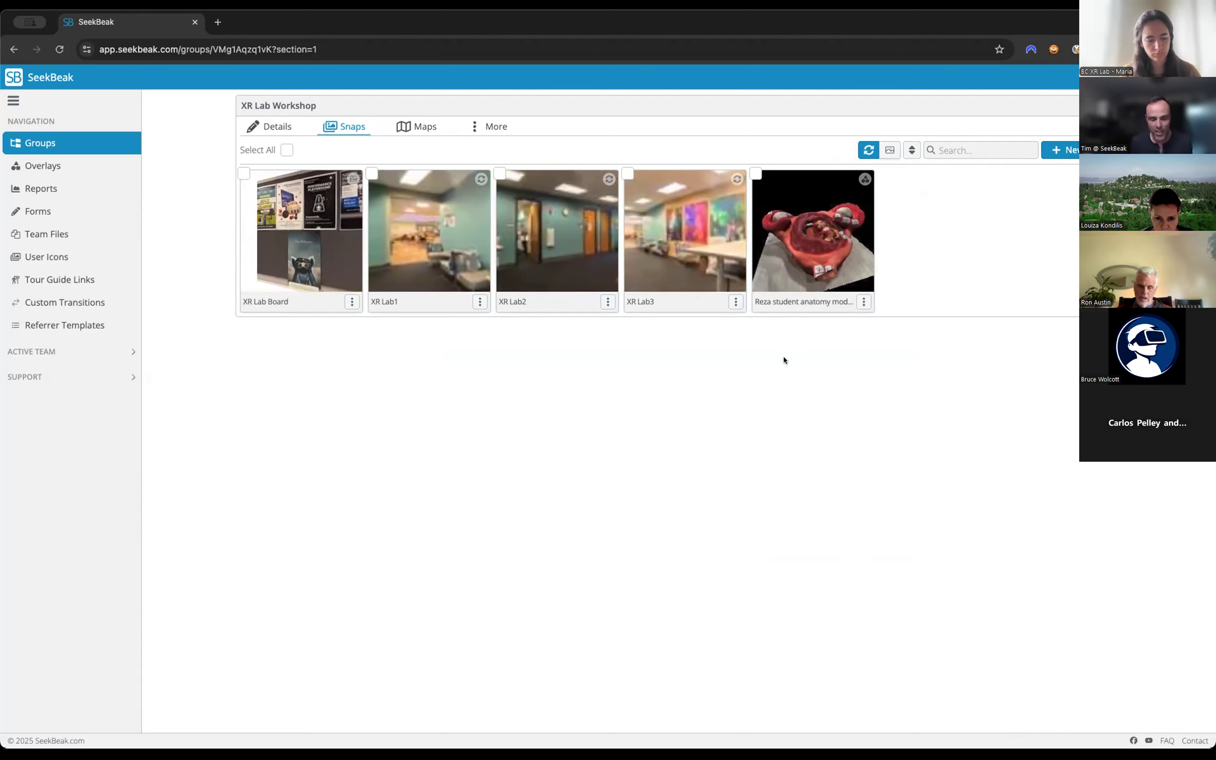
Rearrange the XR Lab Workshop snaps so that XR Lab Board comes last, after the student anatomy model.
drag(794, 302, 855, 312)
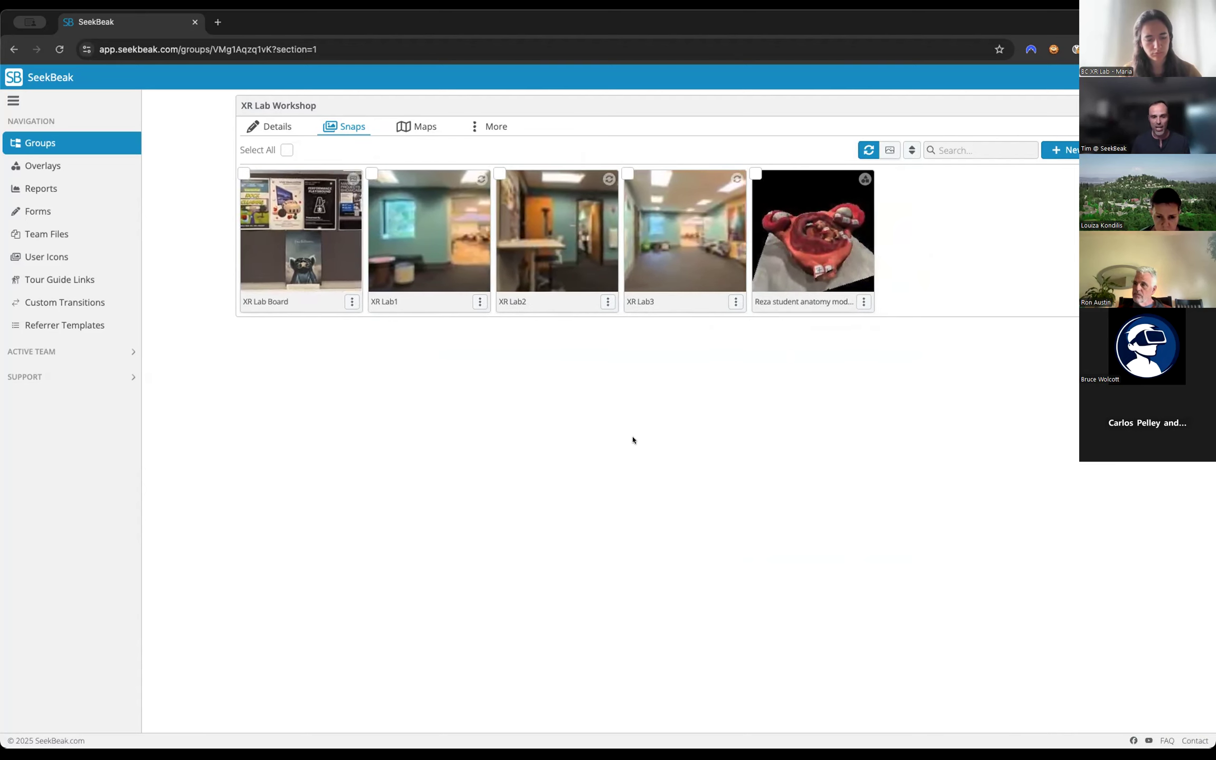
drag(258, 302, 815, 316)
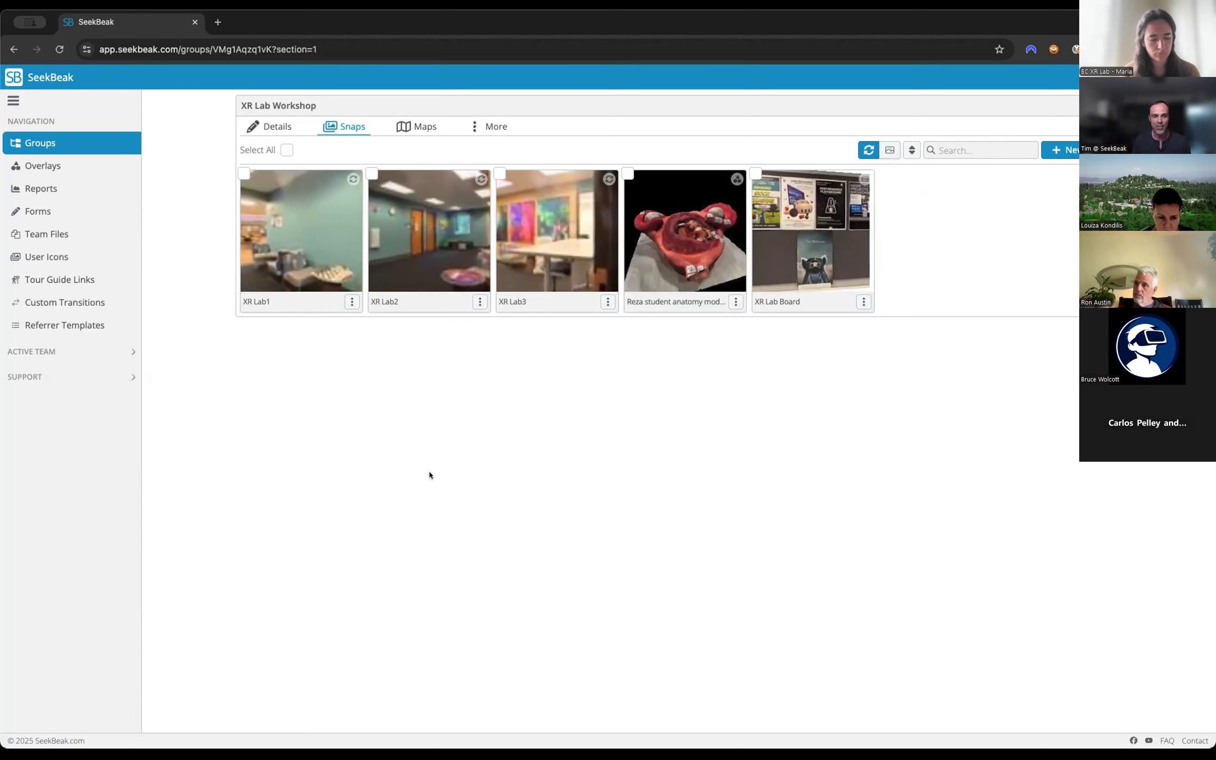
drag(278, 310, 553, 313)
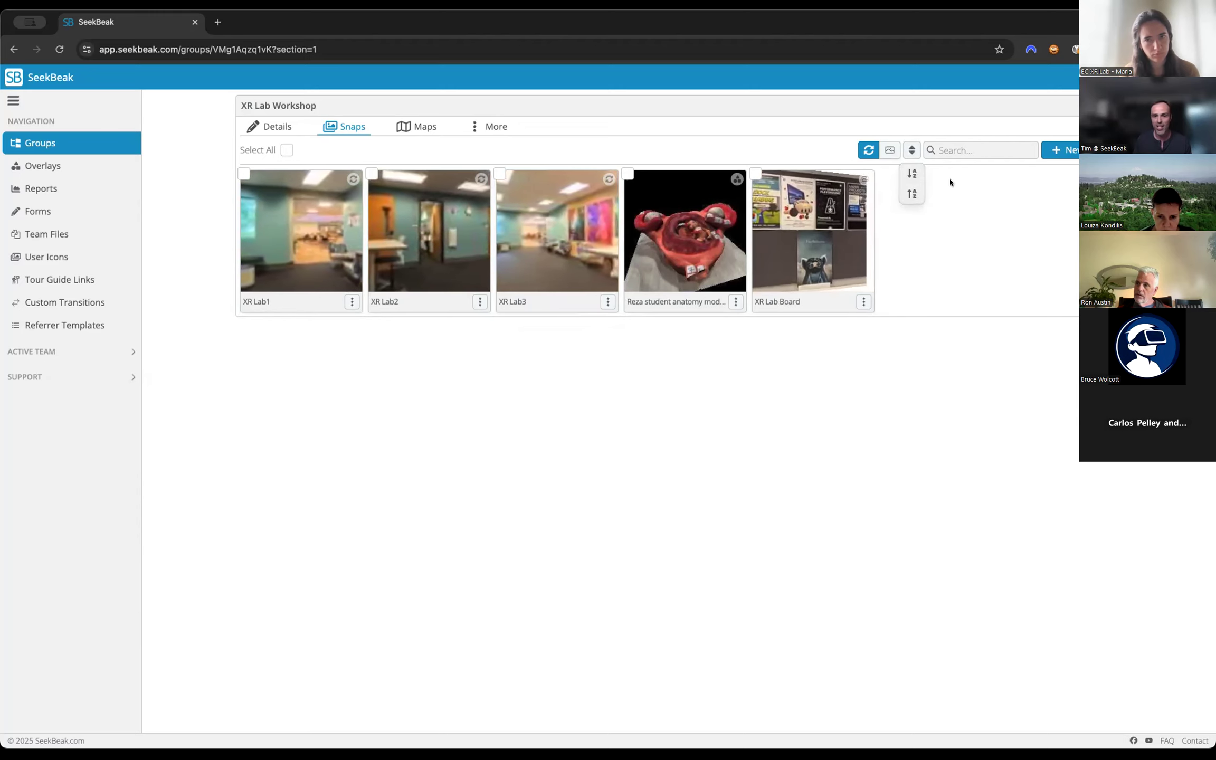
Open the student anatomy model snap in edit mode and examine the model from several angles and distances.
click(664, 242)
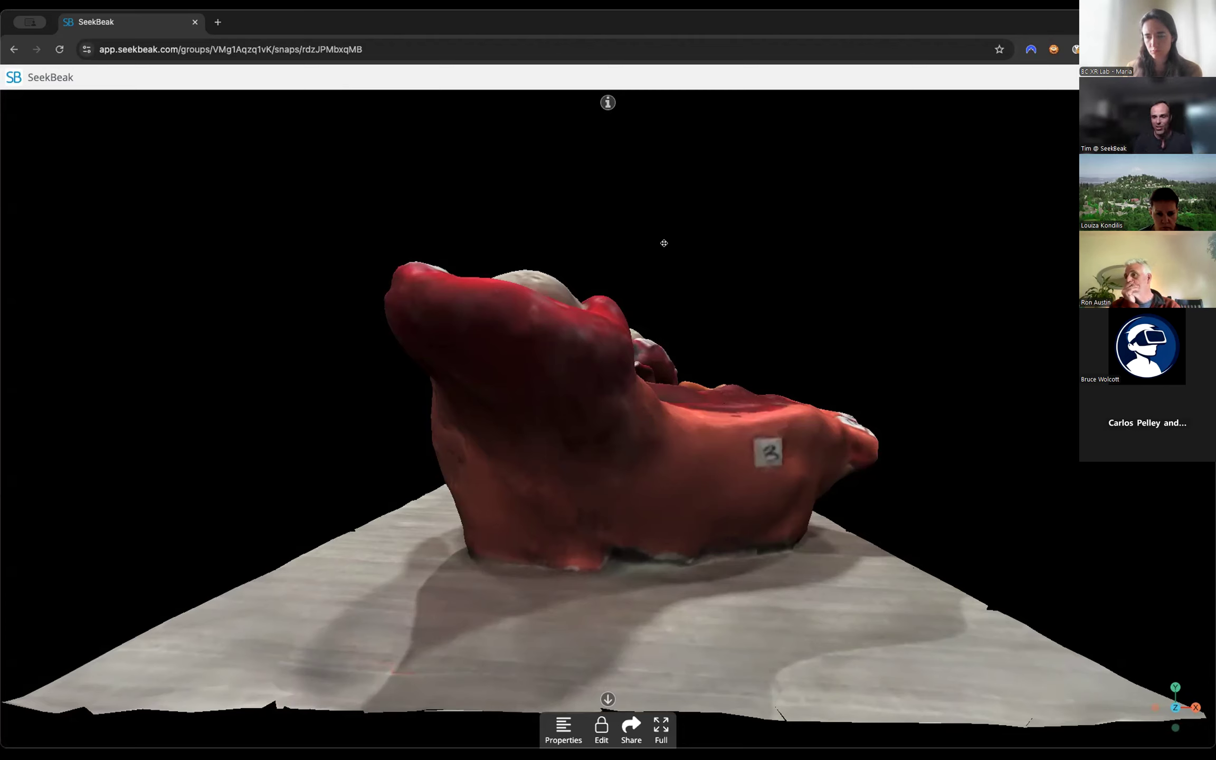
click(599, 728)
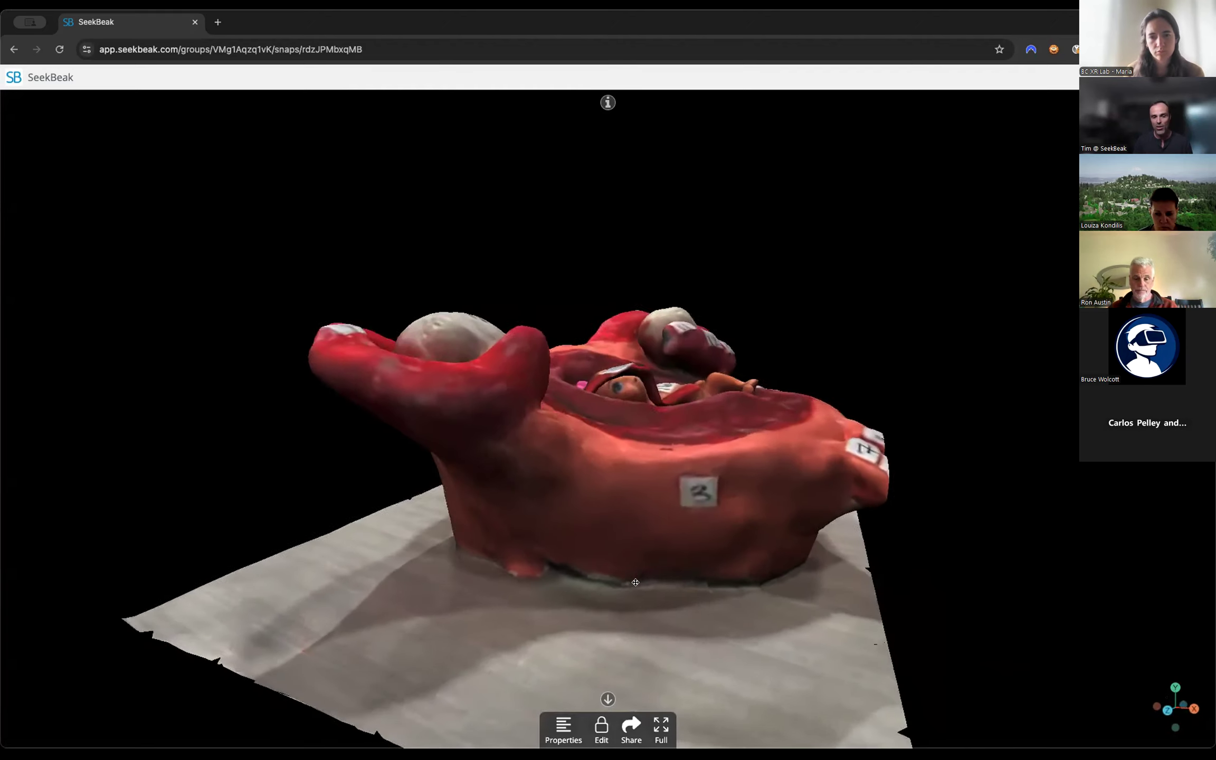
drag(586, 510, 637, 454)
scroll(646, 460, up, 2)
scroll(646, 460, down, 5)
scroll(637, 455, up, 5)
drag(496, 484, 579, 539)
drag(633, 474, 565, 493)
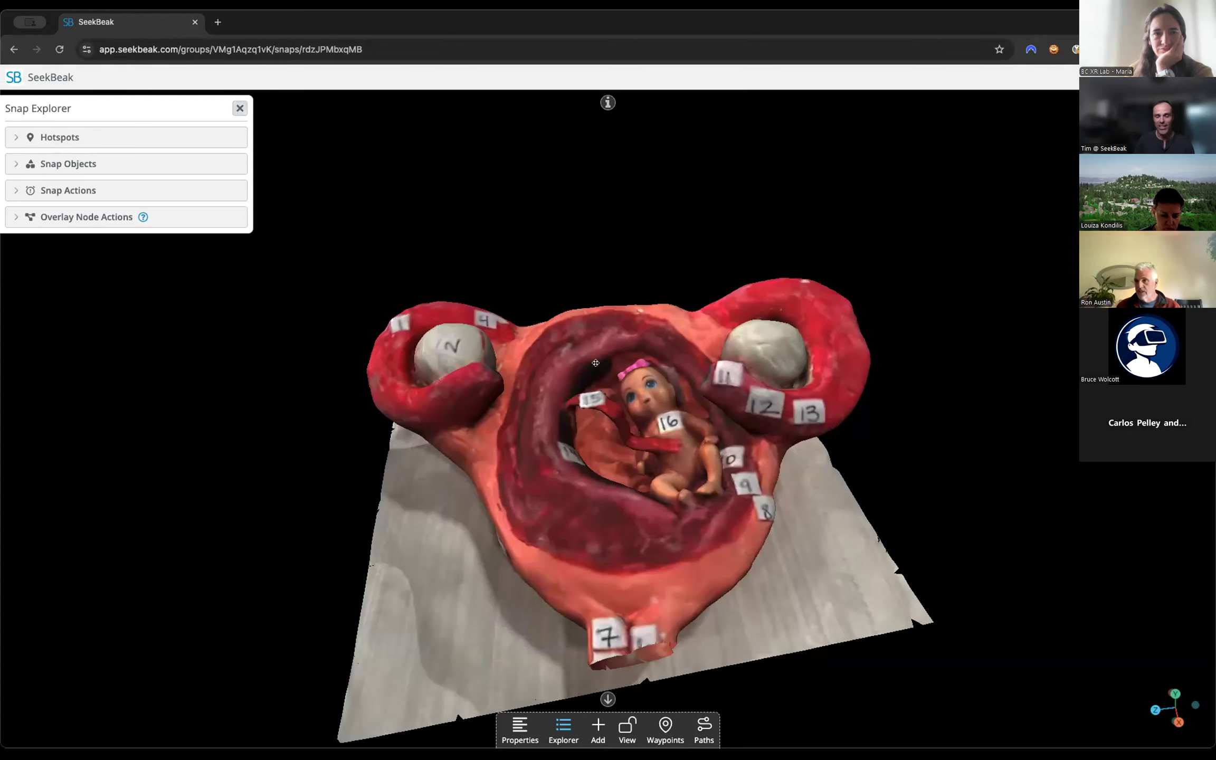
Look over the editor's scene settings, reload the snap to check its default starting view, and orbit to the fetus side.
click(1119, 78)
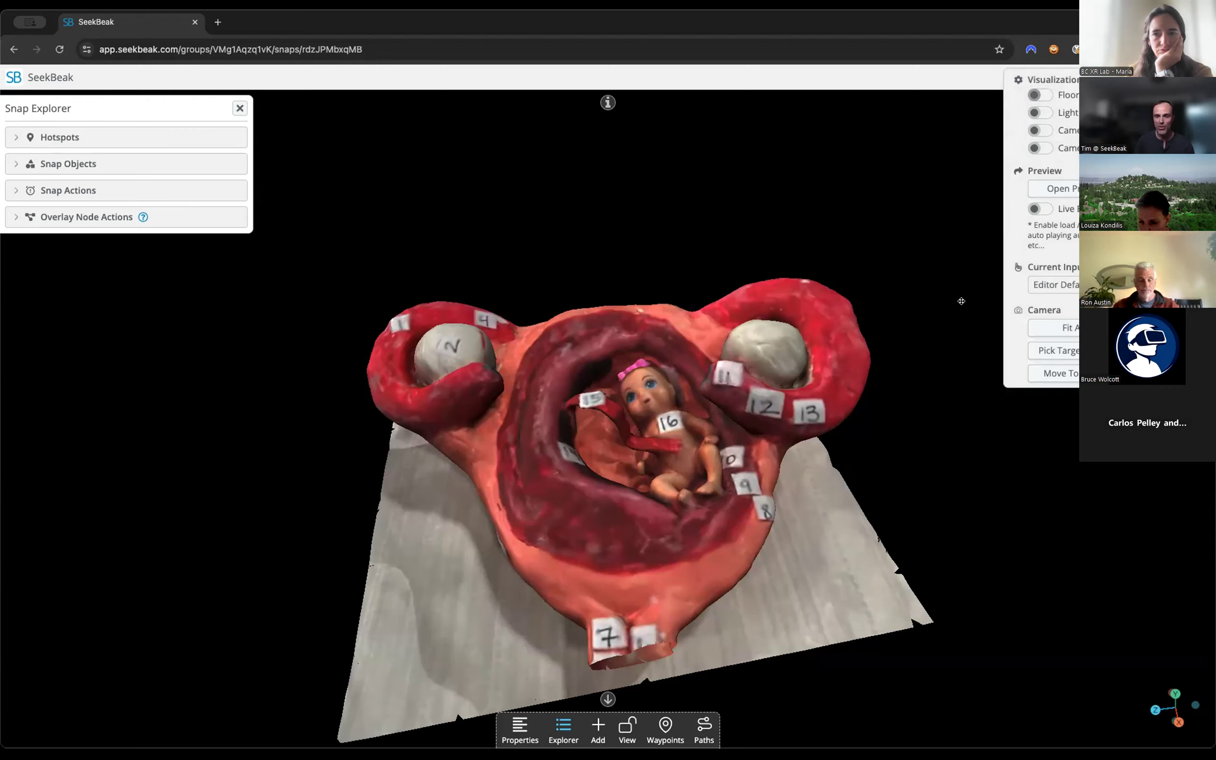
click(786, 179)
drag(594, 238, 645, 411)
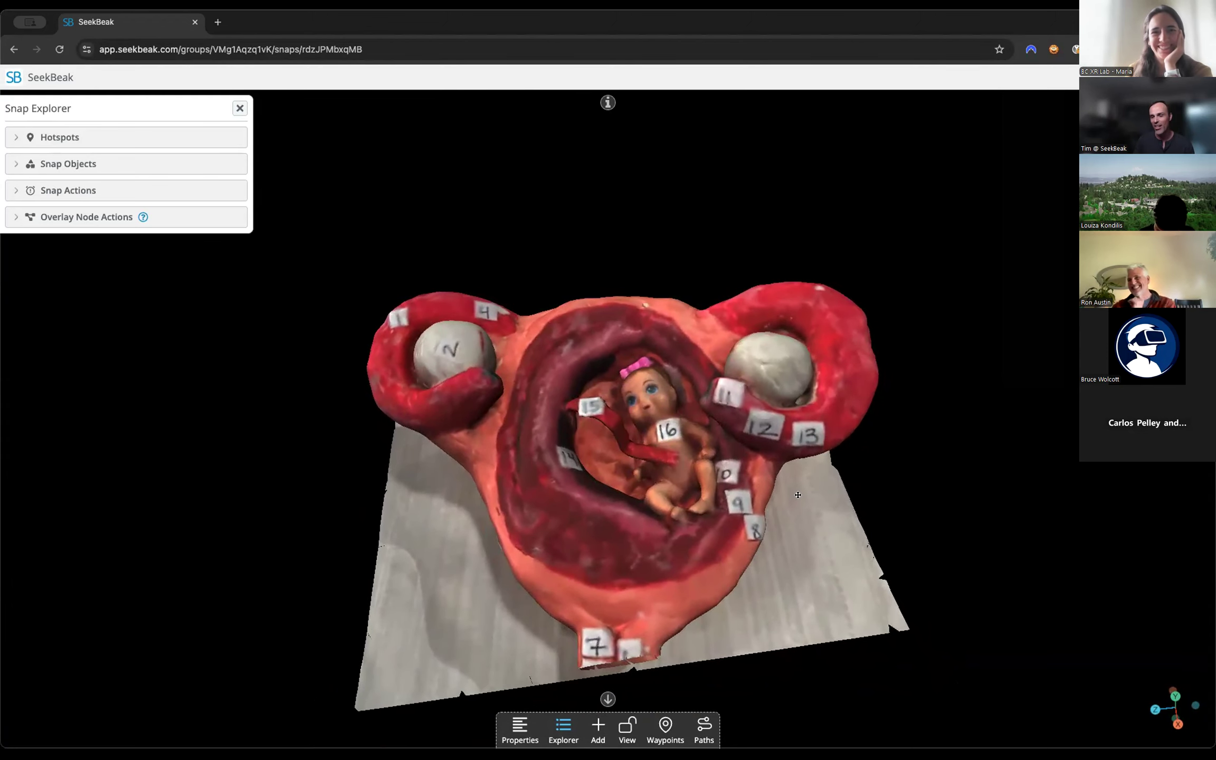
drag(798, 494, 787, 469)
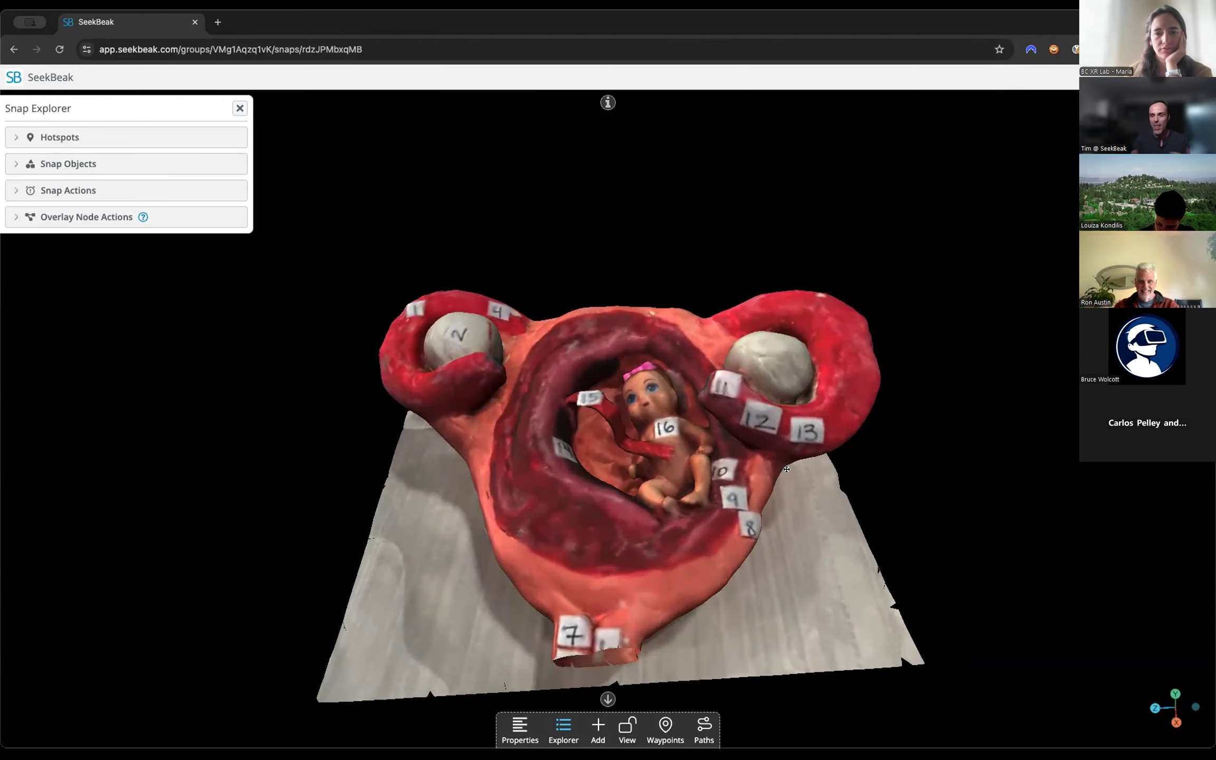
drag(786, 469, 582, 519)
drag(660, 411, 660, 462)
key(super+r)
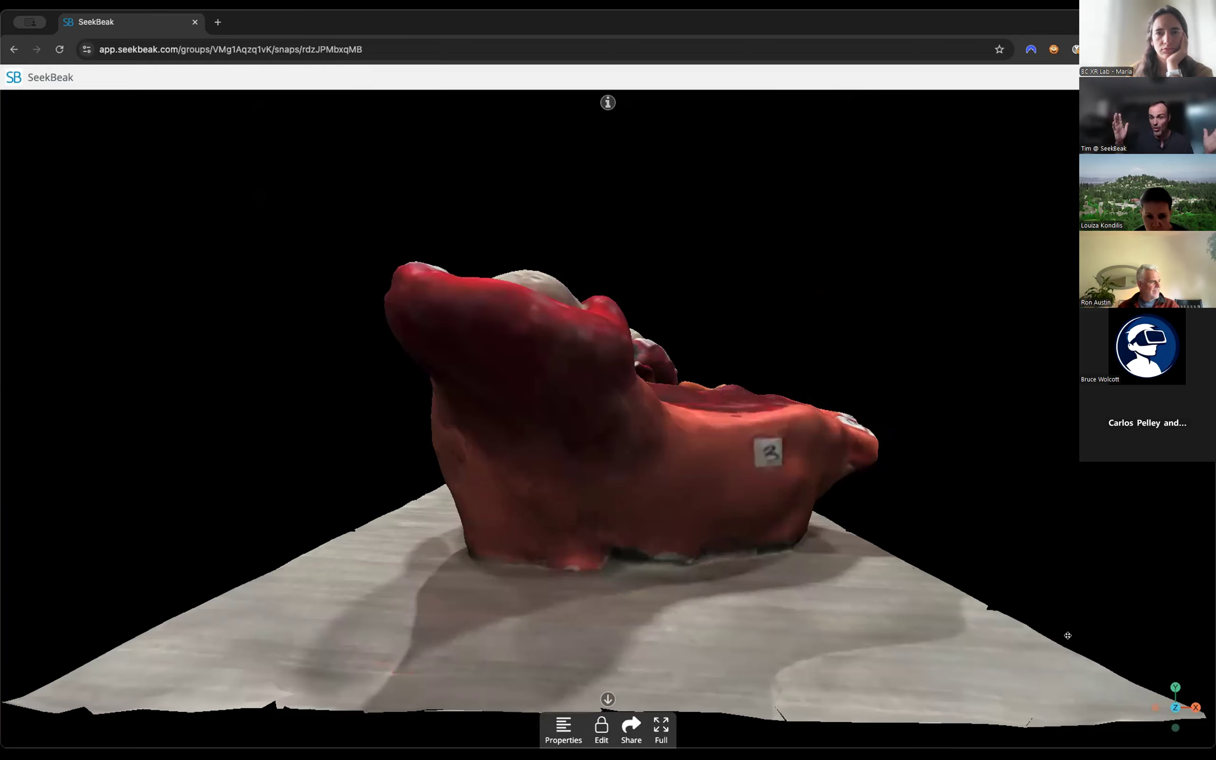
drag(869, 420, 820, 438)
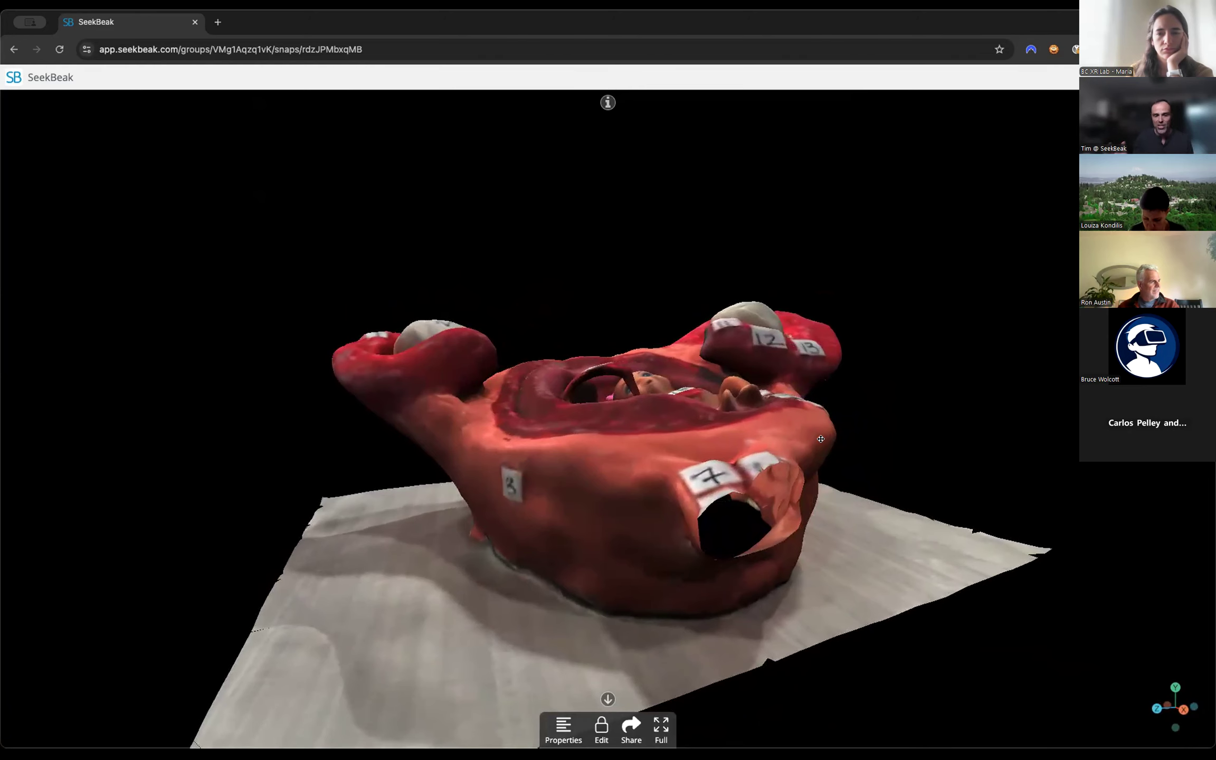
drag(806, 394, 702, 509)
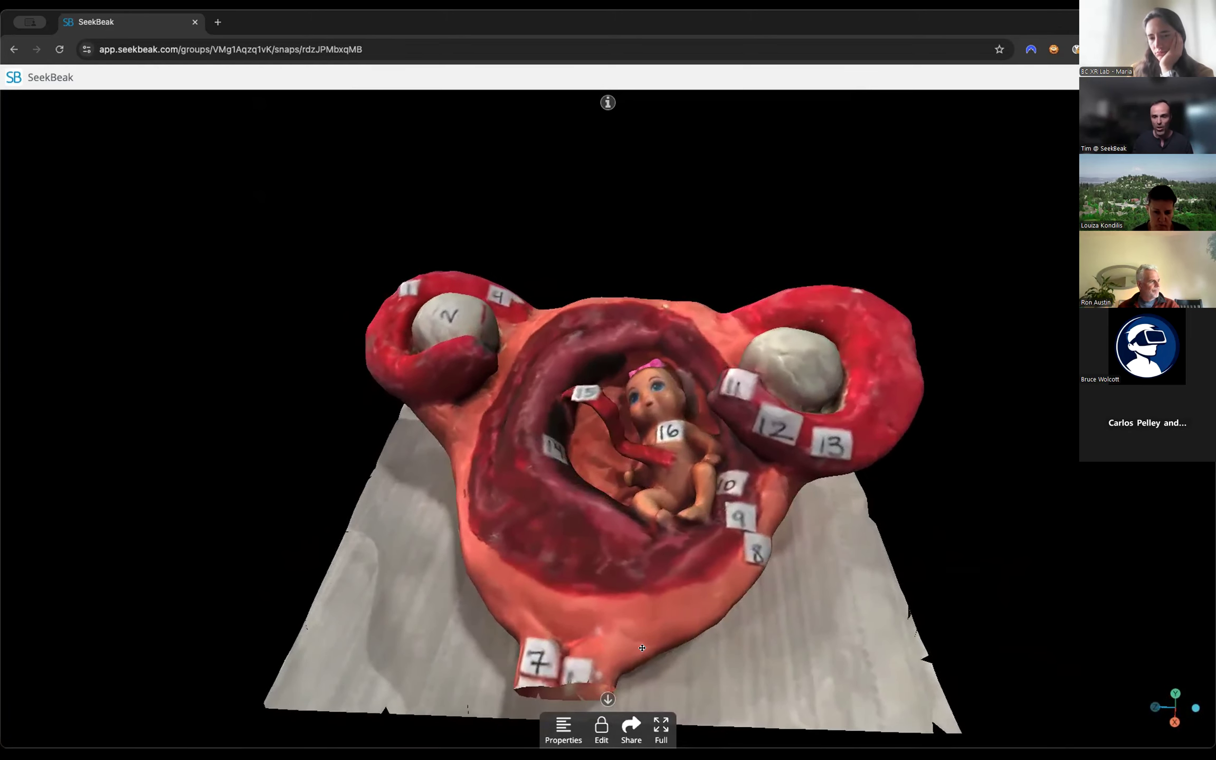
Open the snap's Camera Waypoints in edit mode, read their explanation, and frame the whole model from above.
click(601, 730)
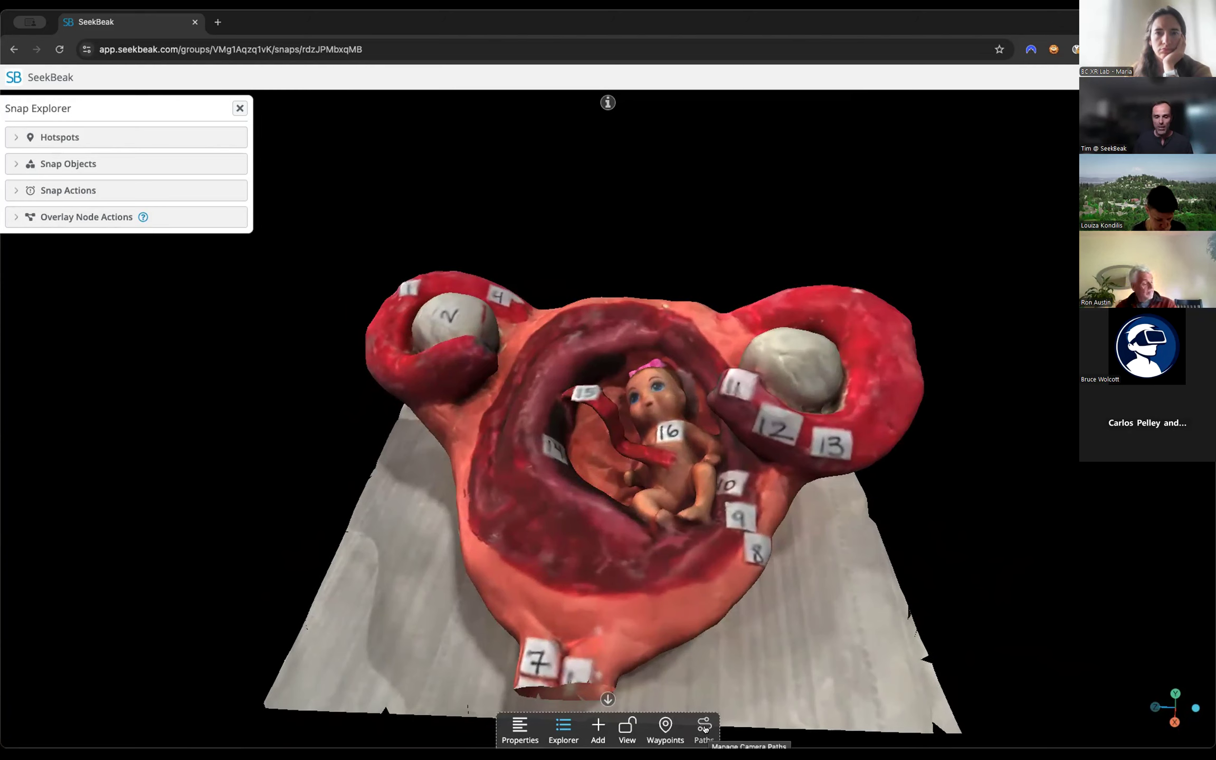
click(663, 726)
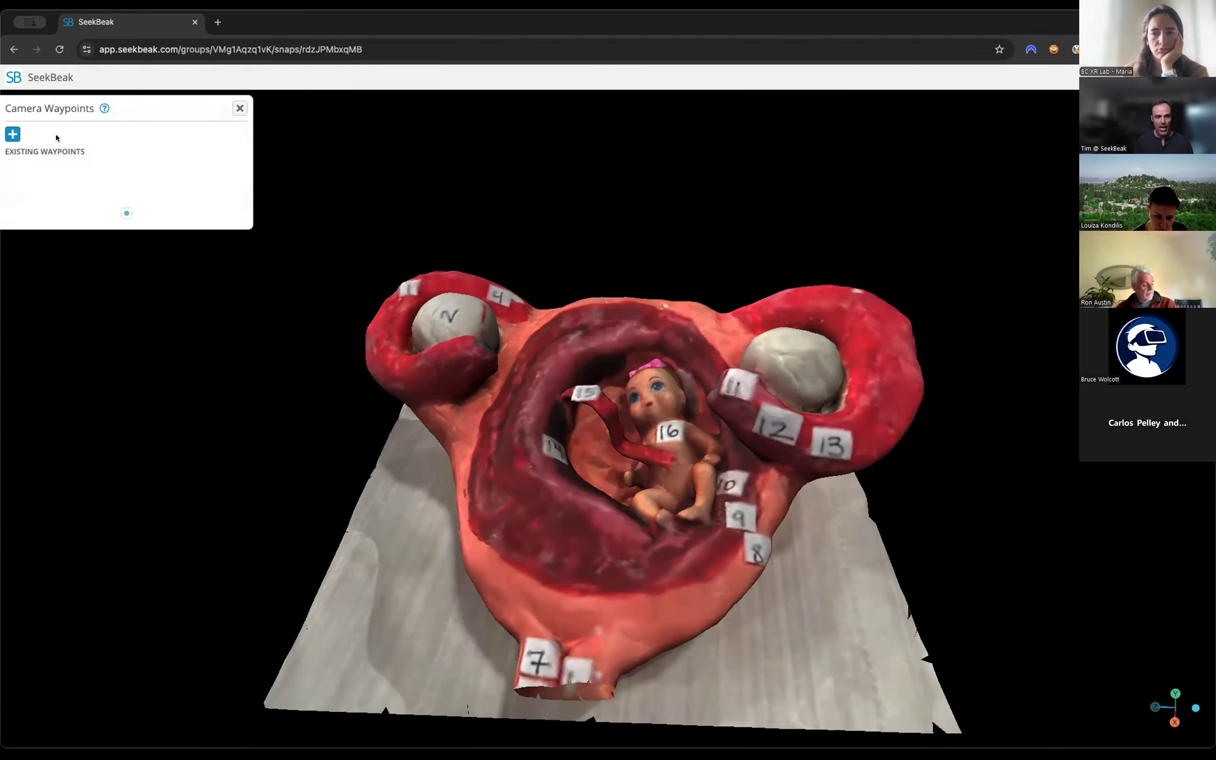
mouse_move(101, 108)
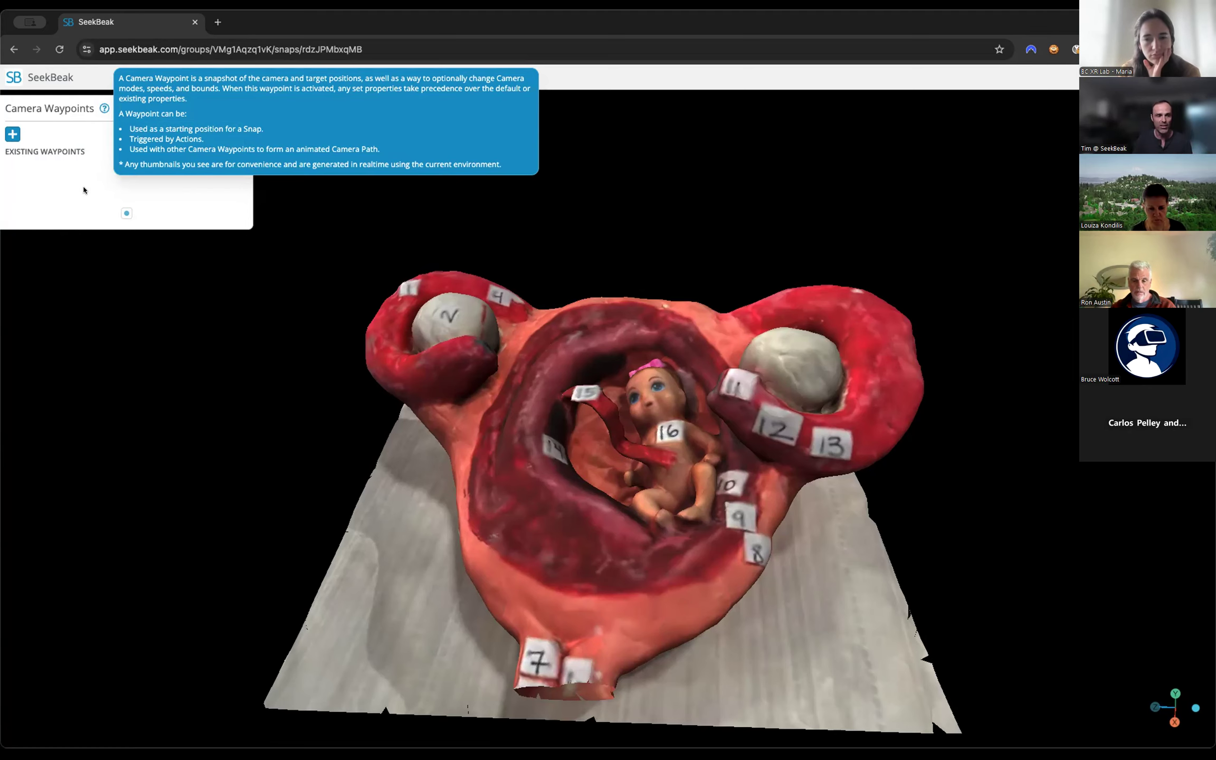
drag(425, 394, 416, 390)
drag(501, 408, 633, 467)
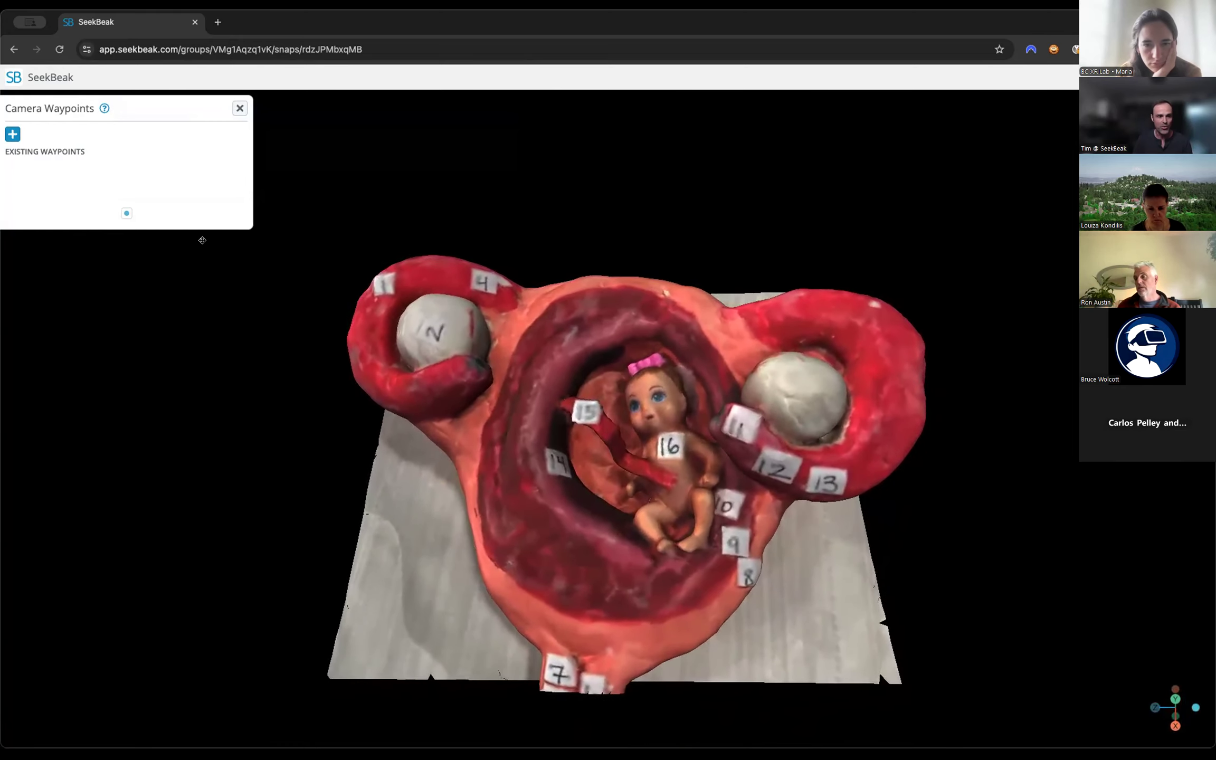
Create a camera waypoint named Start Point from the current view, and review the input control modes while keeping Orbit.
click(13, 134)
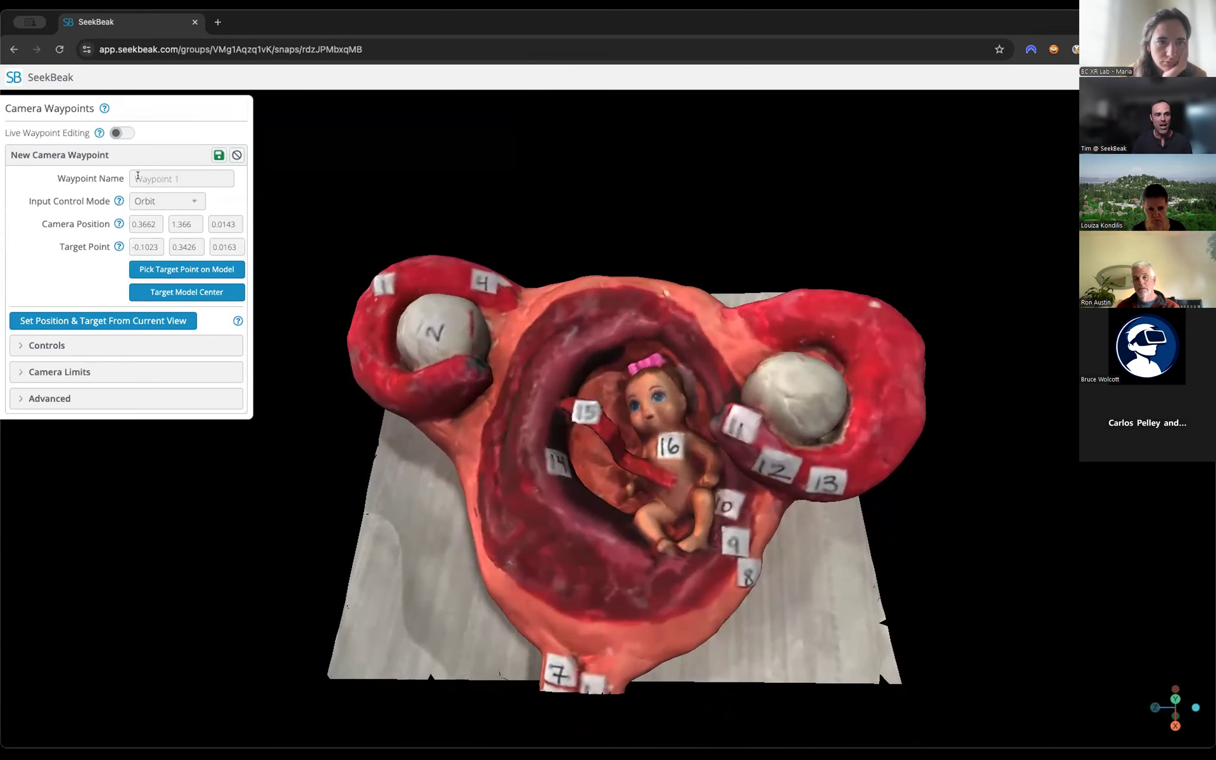
click(194, 181)
text(Start Point)
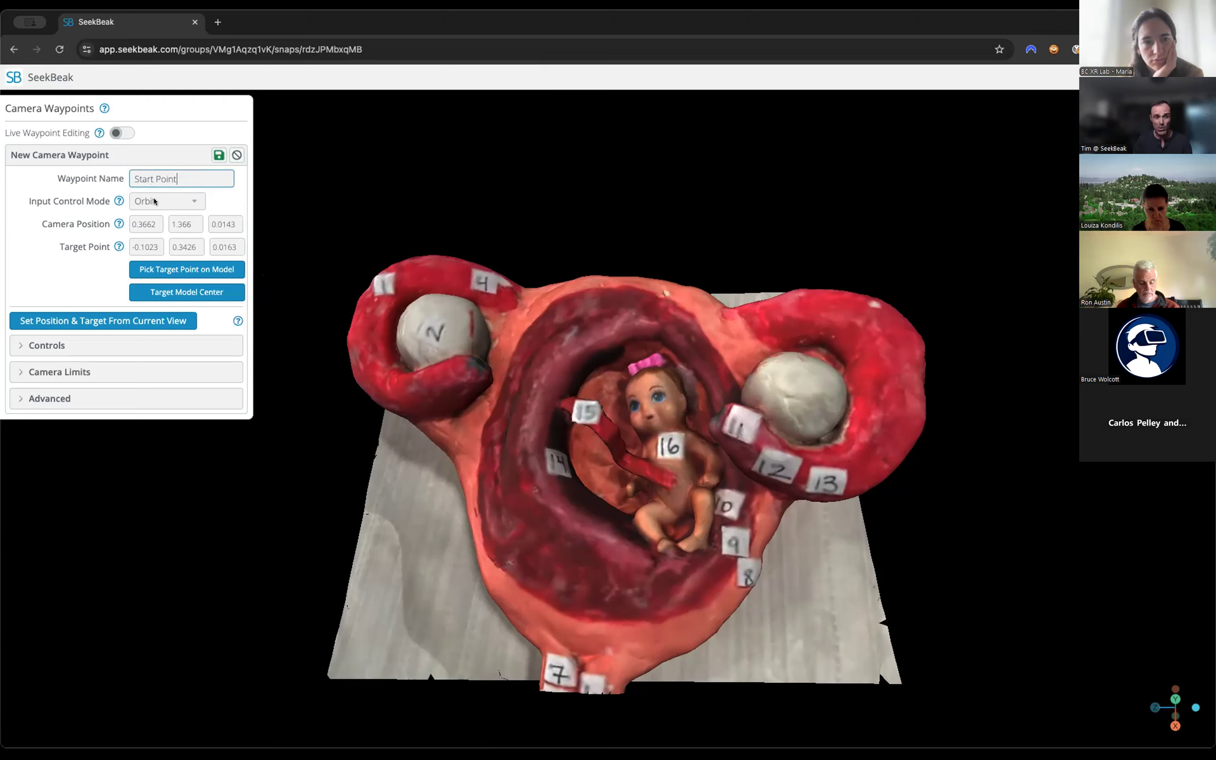
drag(512, 350, 294, 223)
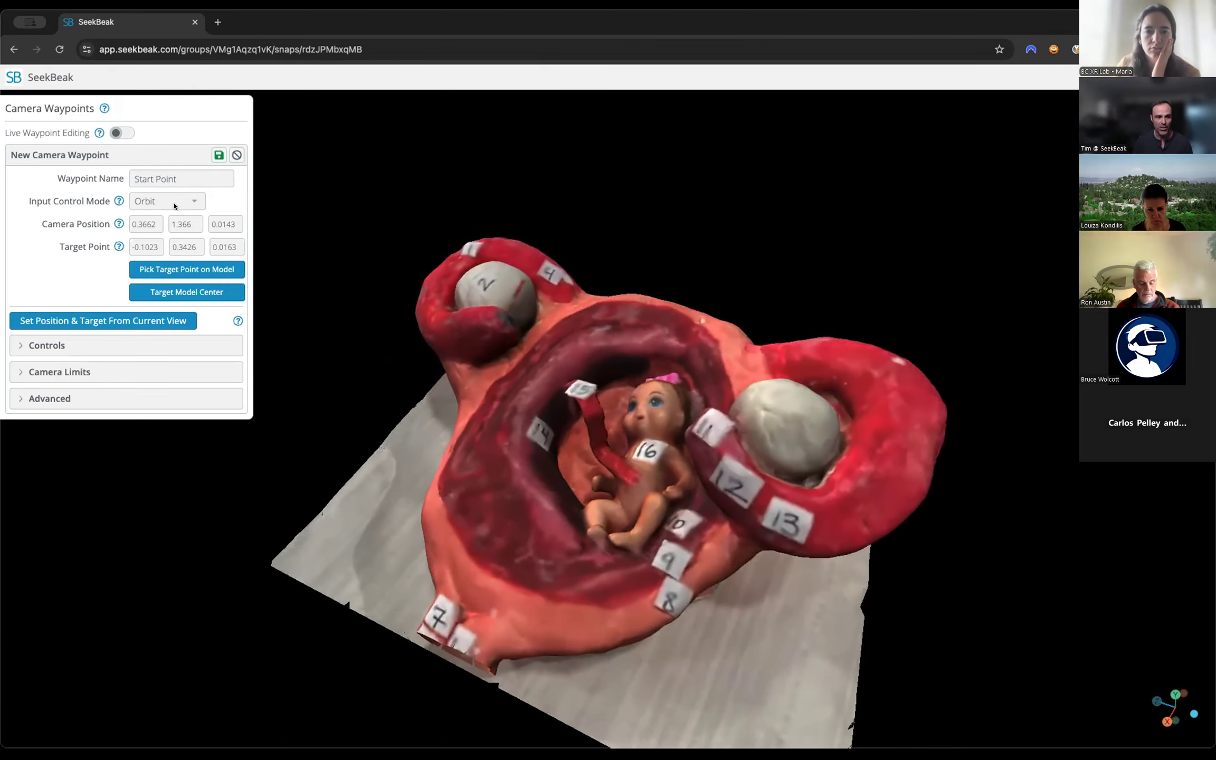
click(170, 201)
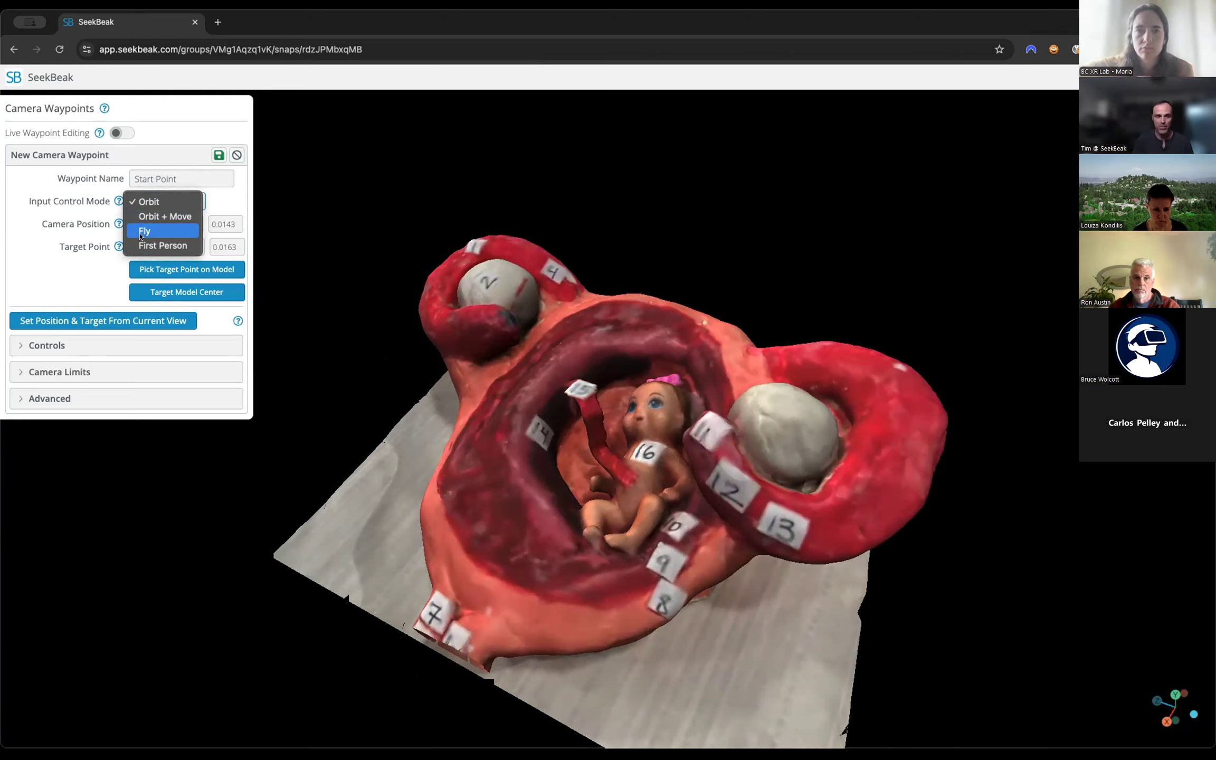
click(43, 238)
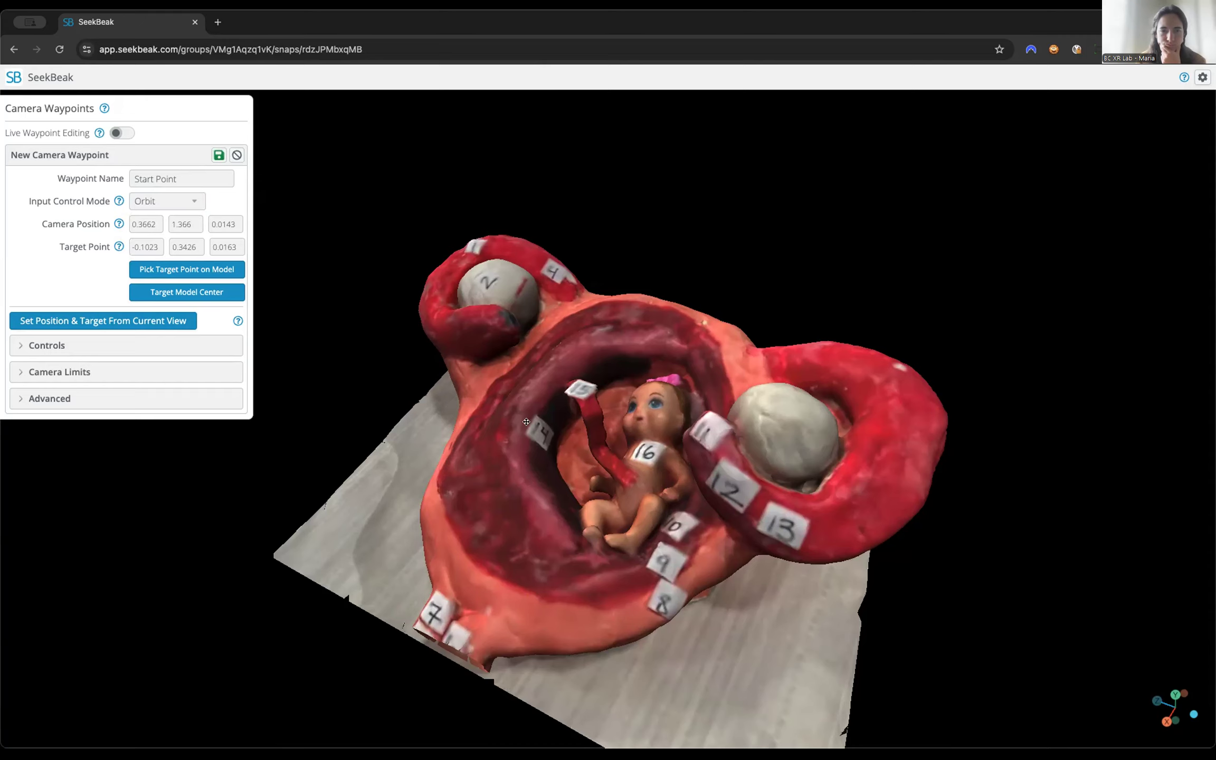
Save the Start Point camera waypoint and the snap's updated waypoint list.
drag(453, 411, 545, 422)
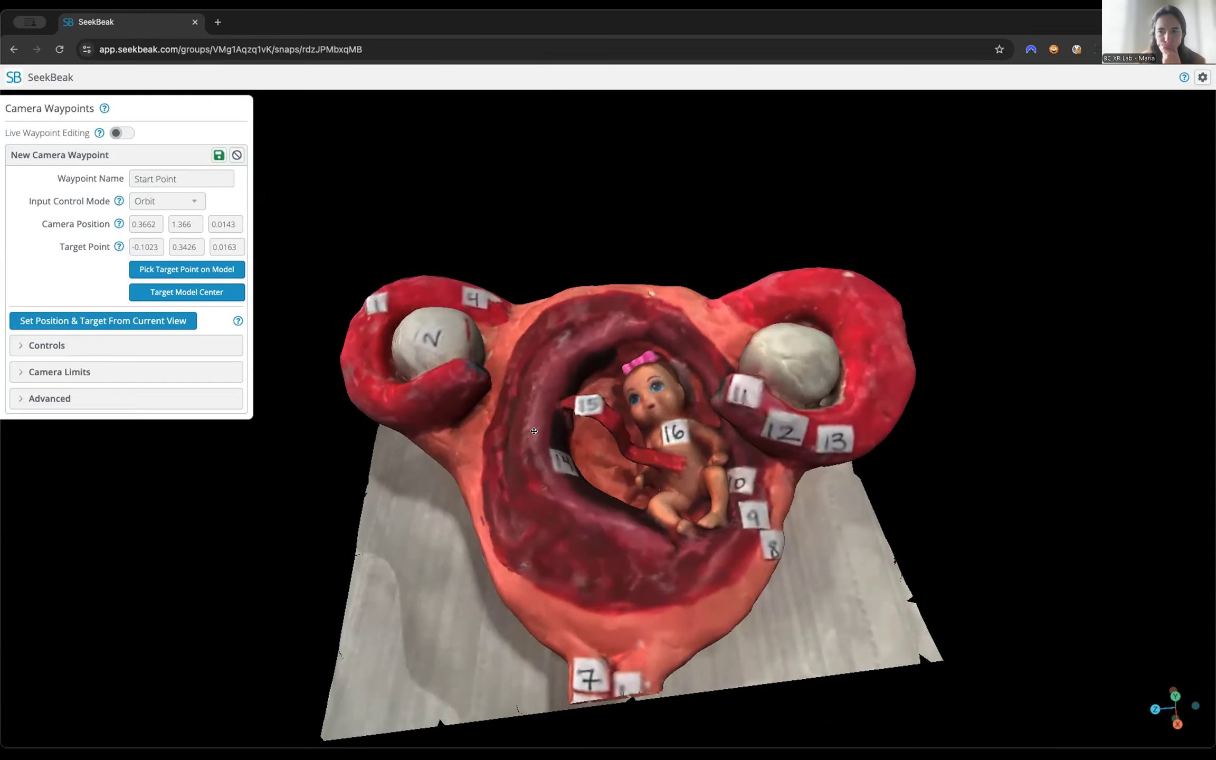
mouse_move(575, 365)
mouse_down()
mouse_move(555, 364)
mouse_move(576, 371)
mouse_up()
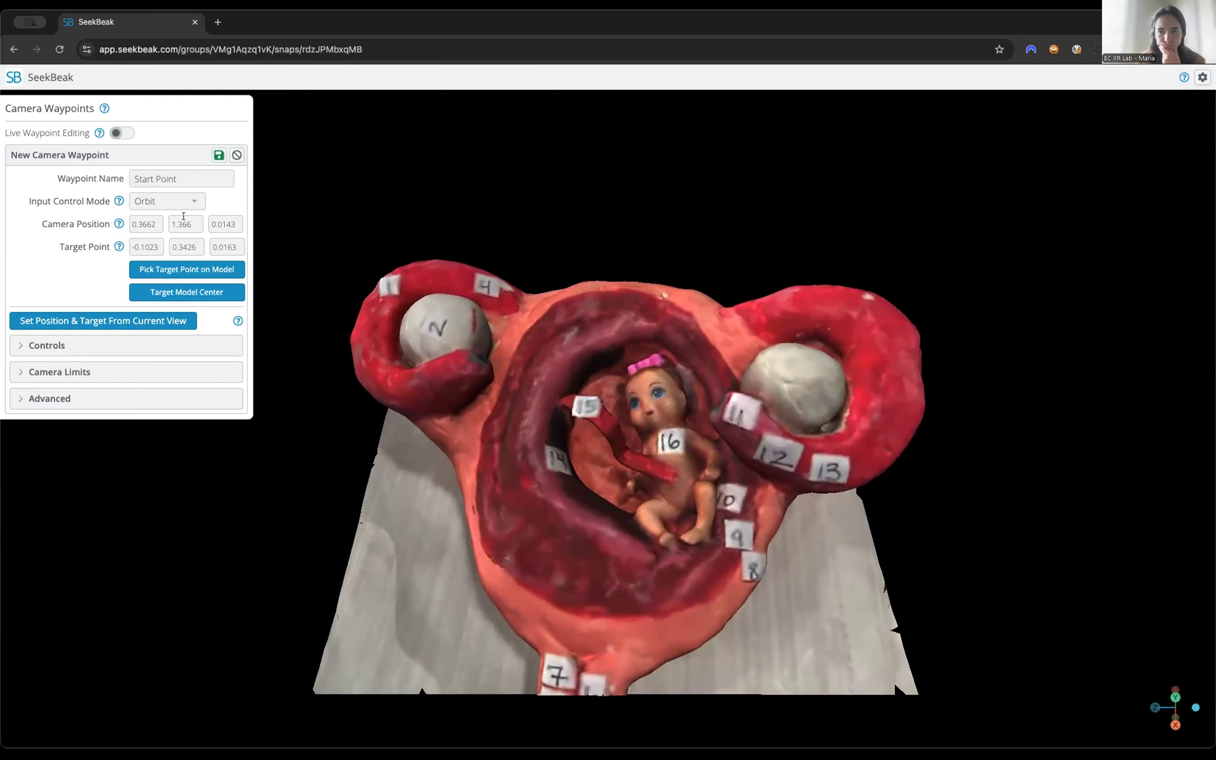
click(218, 154)
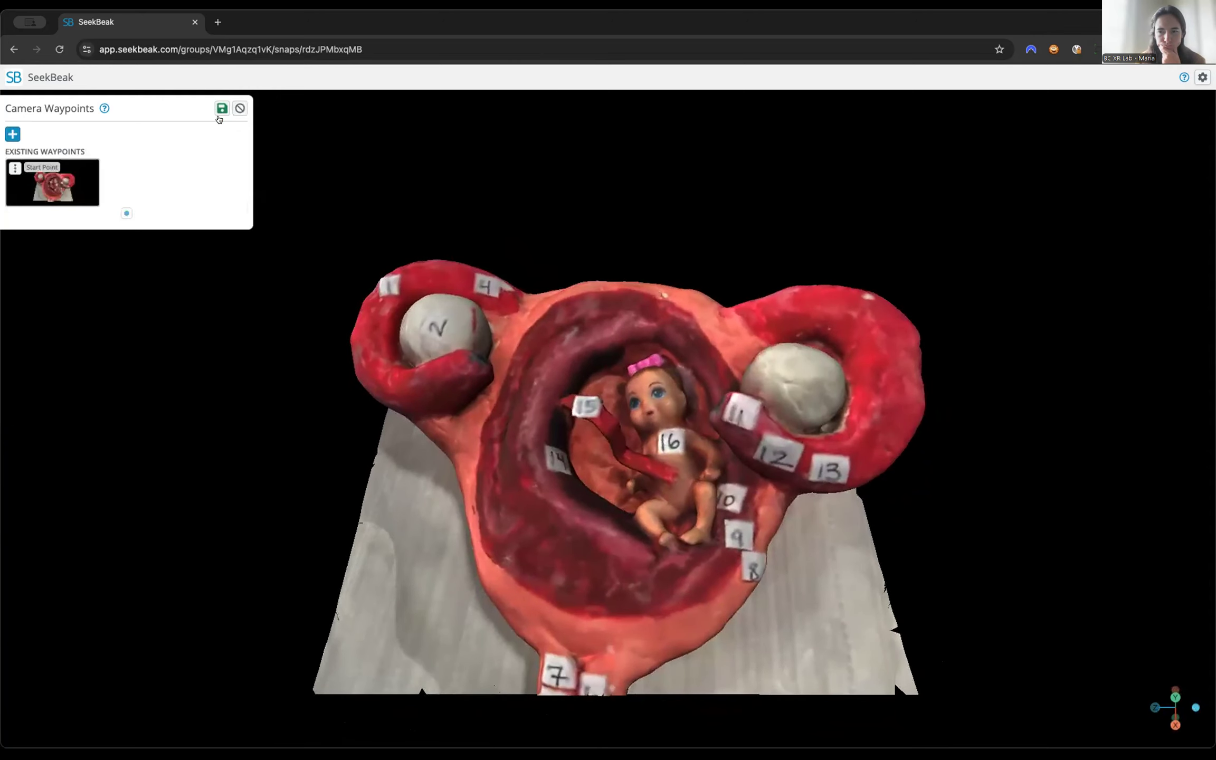
click(219, 108)
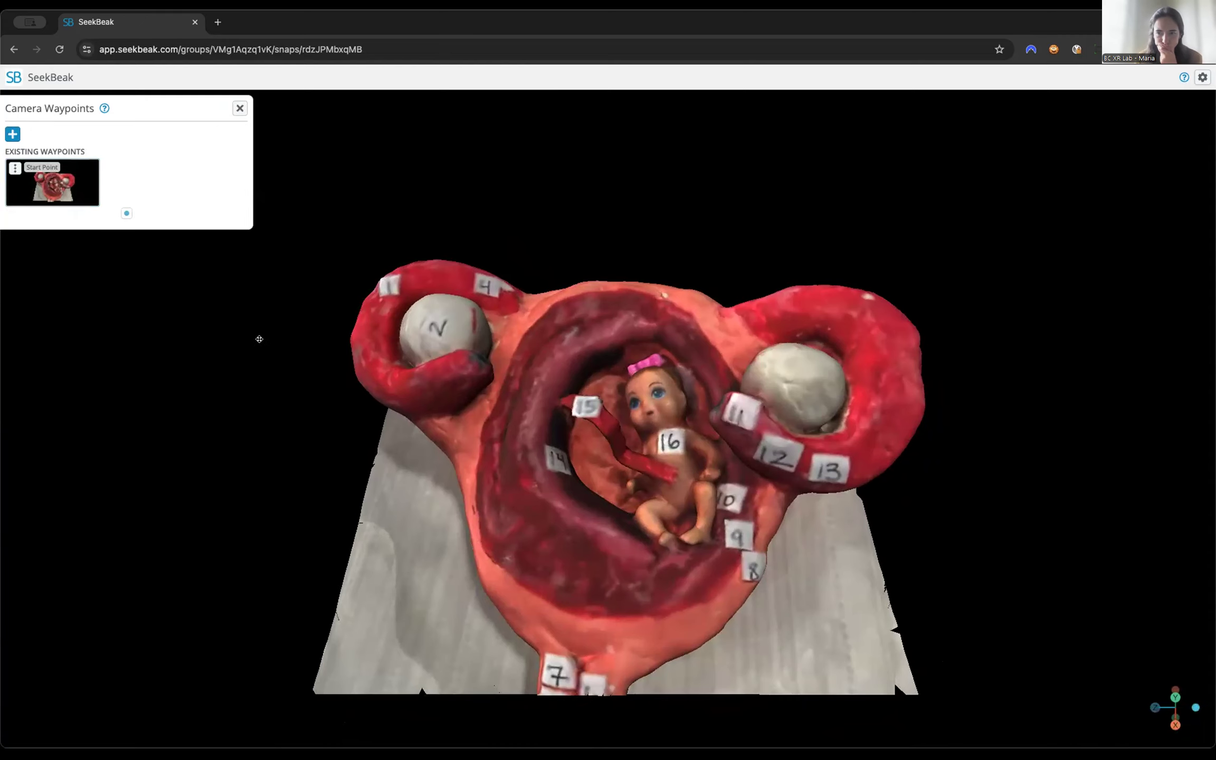
Read the Edit Mode Controls help and try out the keyboard camera movements around the anatomy model.
key(Left)
key(Right)
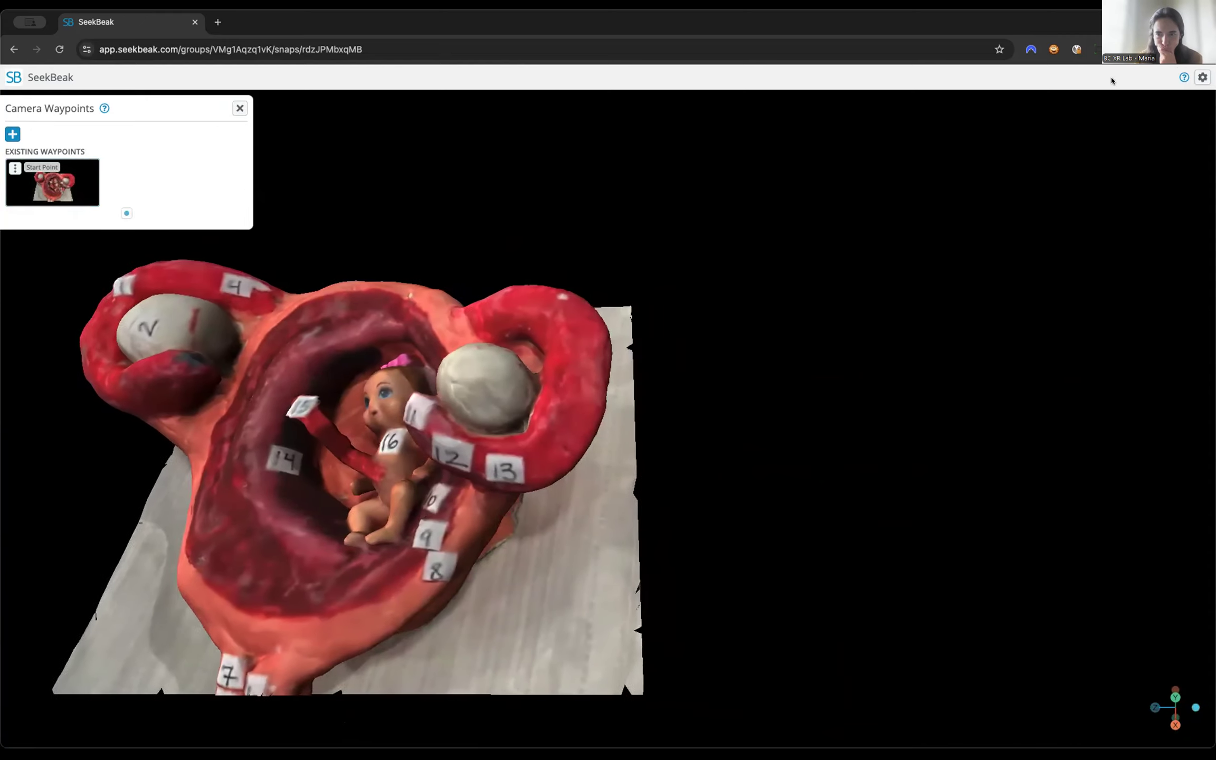
click(1183, 78)
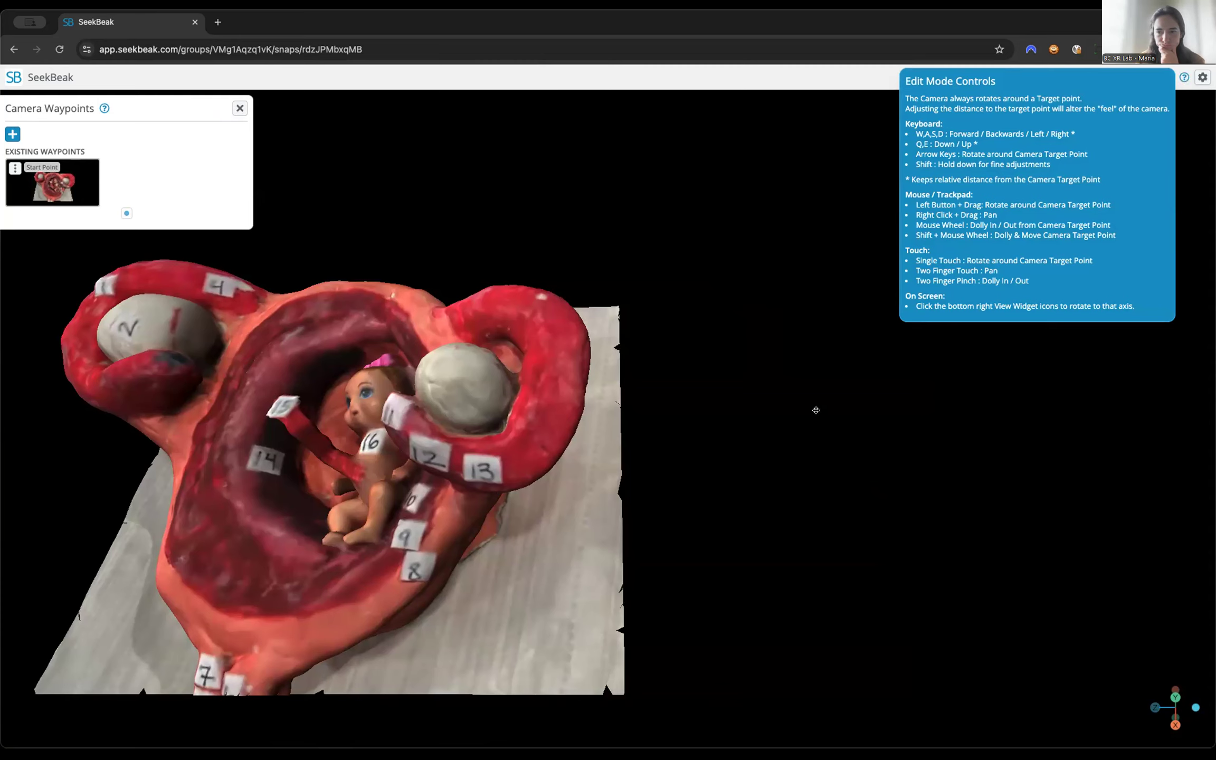
key(a)
key(s)
key(d)
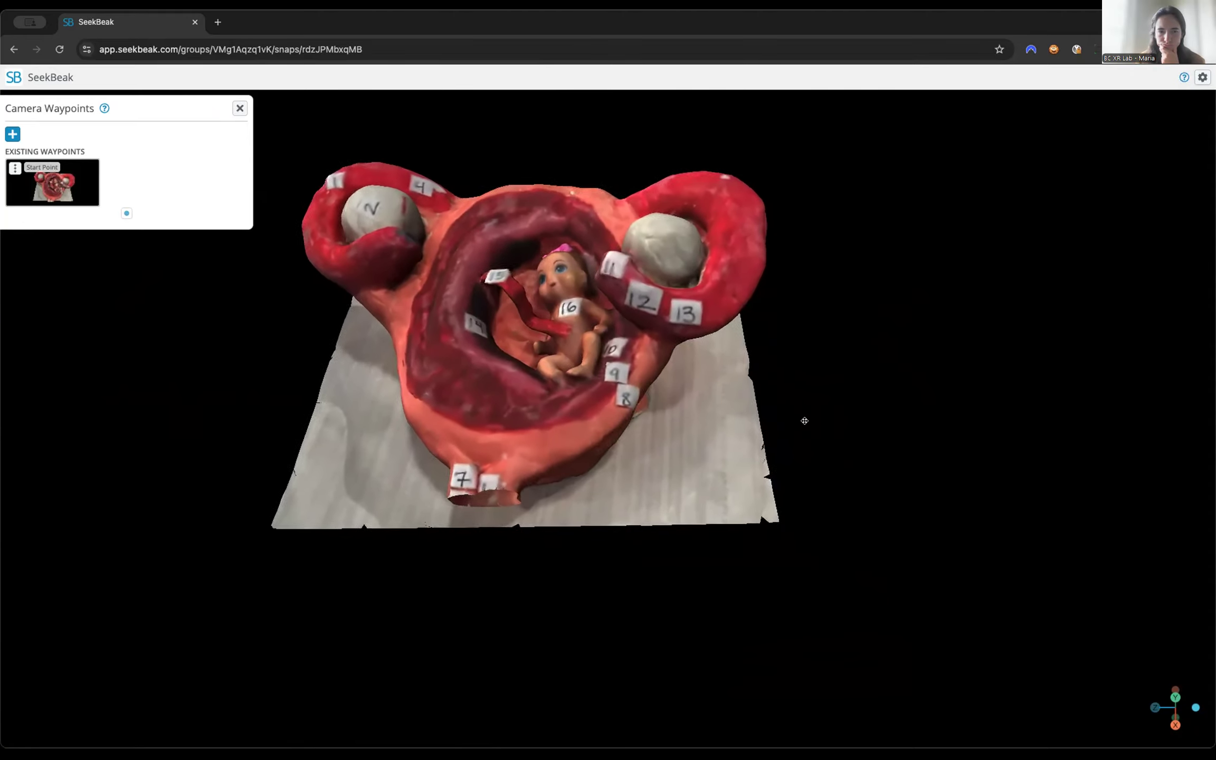
key(q)
key(e)
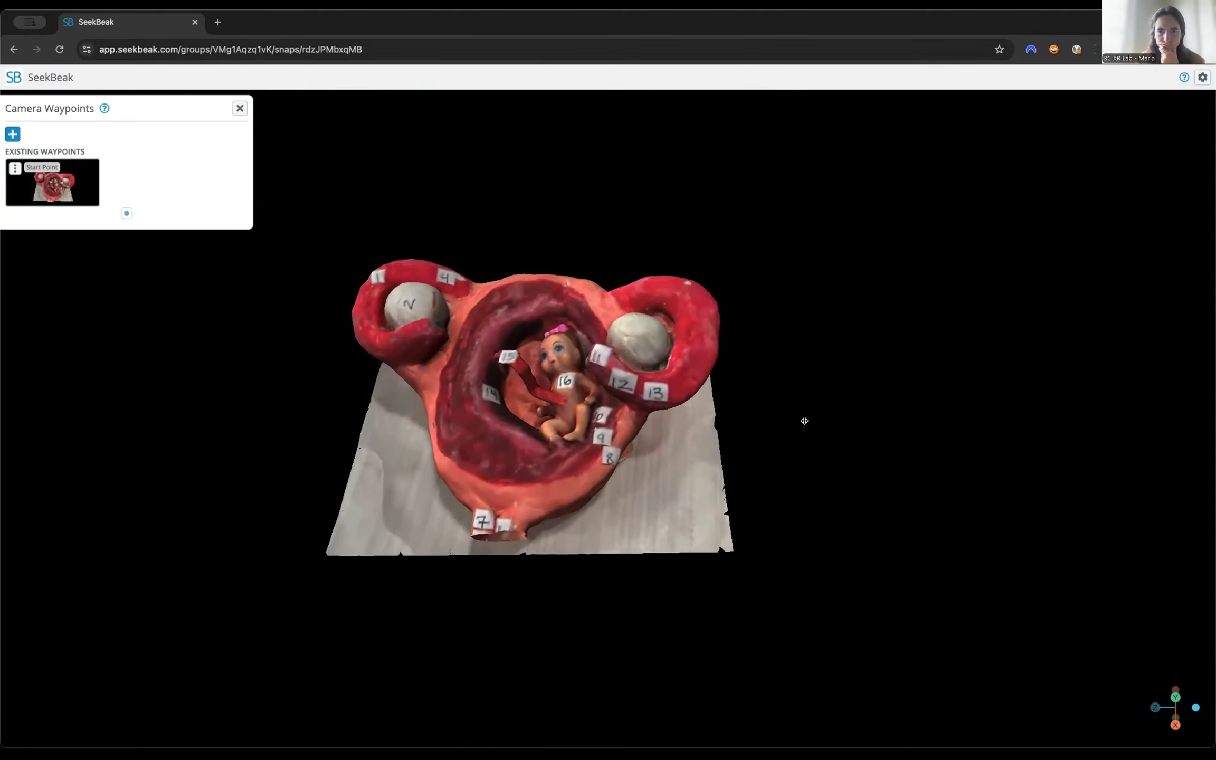
key(d)
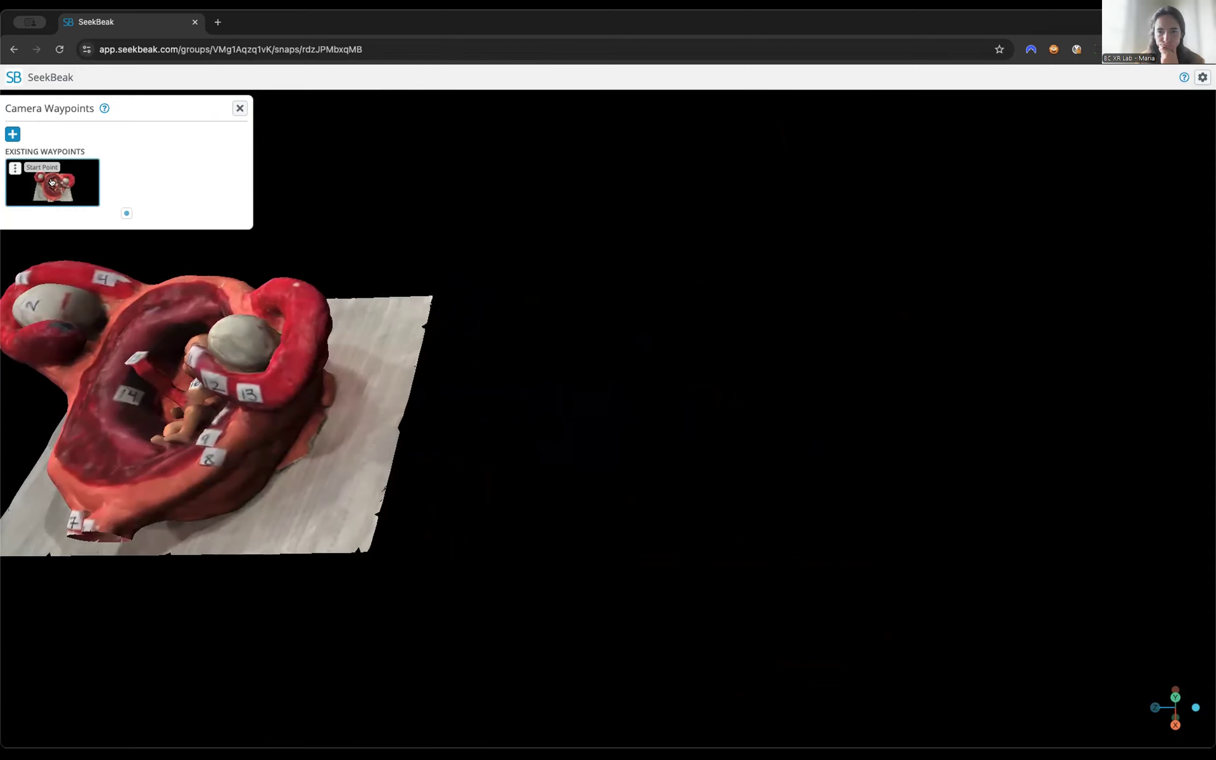
Set Start Point as the snap's start waypoint and reload the snap to check its opening view.
click(55, 181)
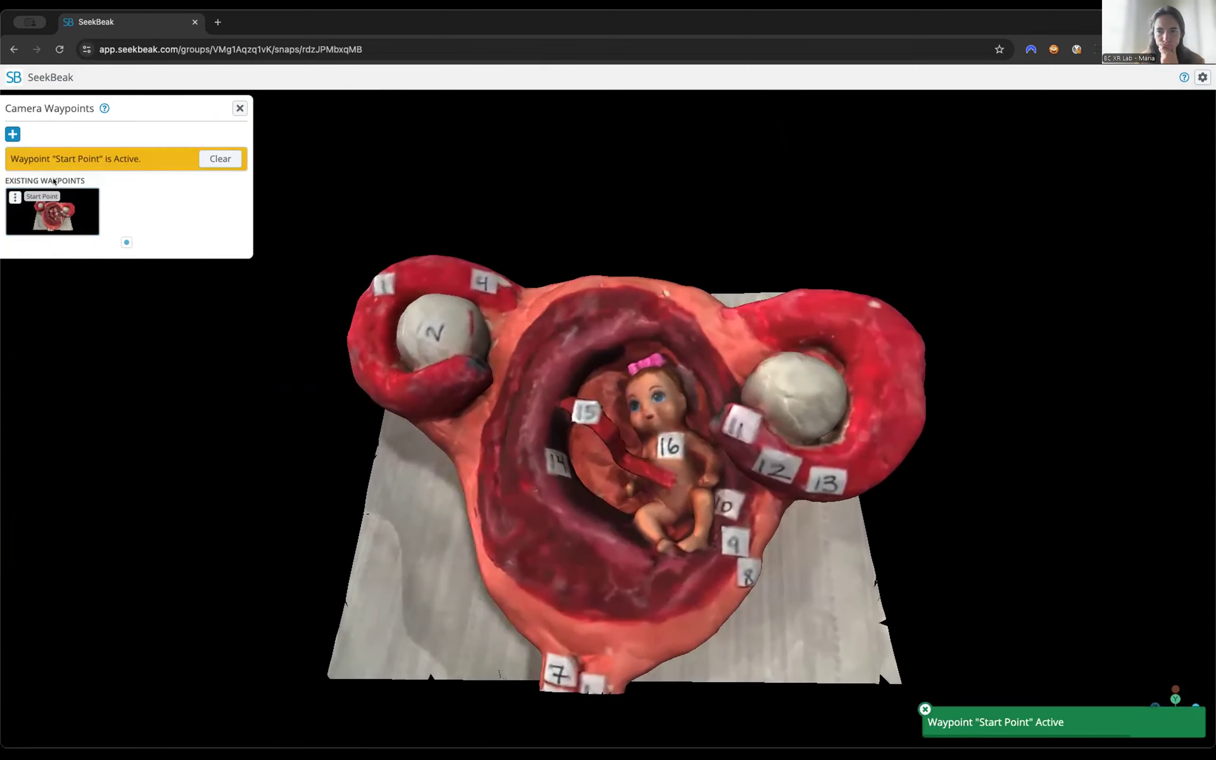
click(13, 198)
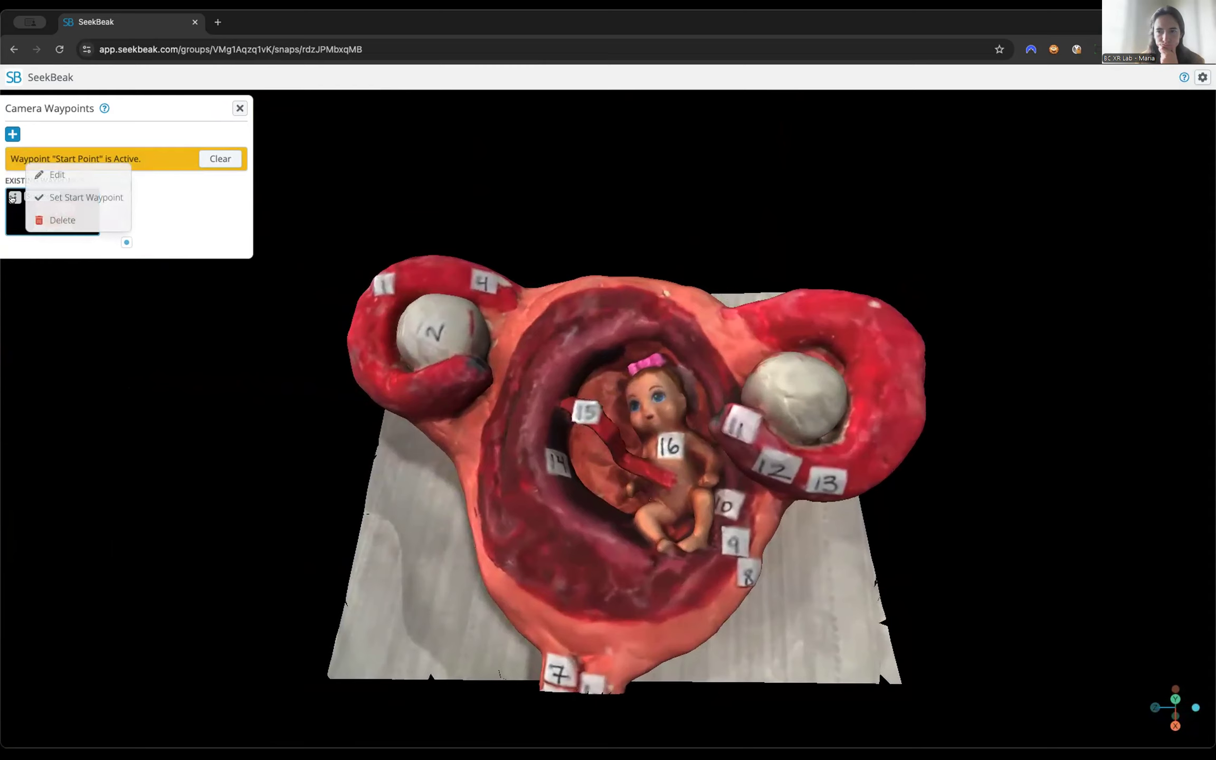
click(82, 198)
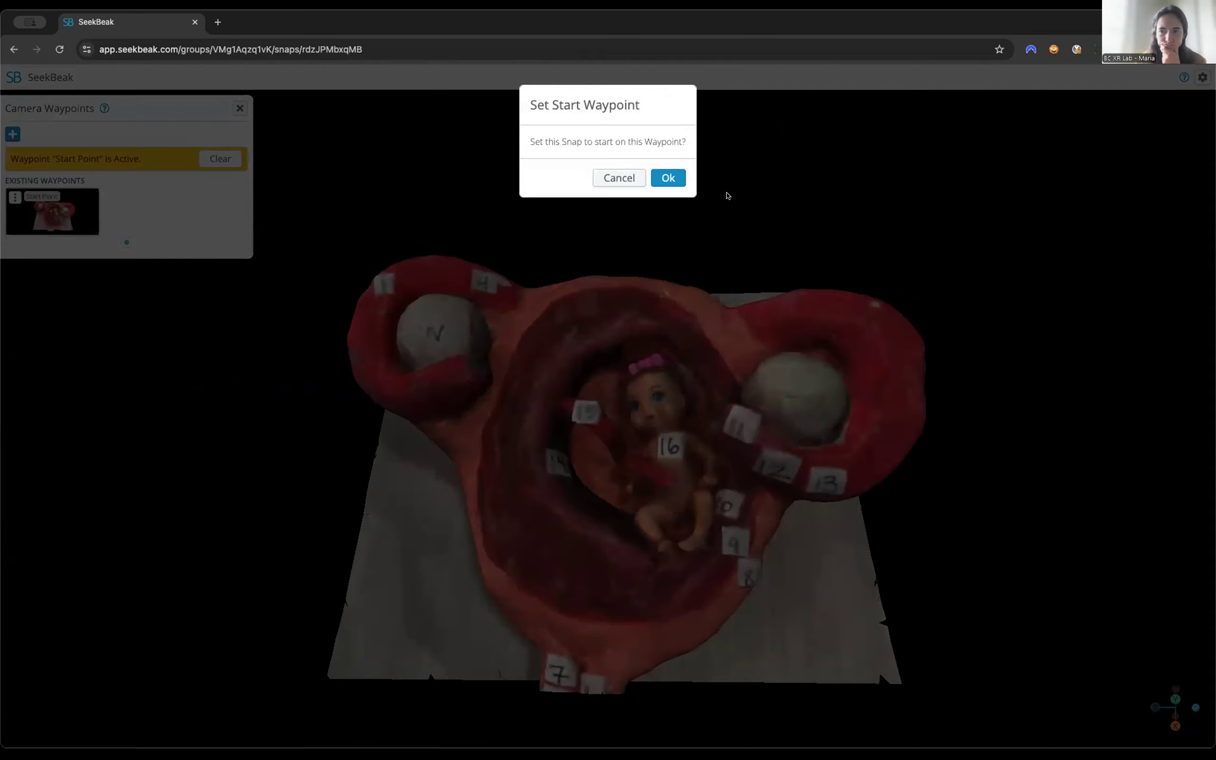
click(668, 178)
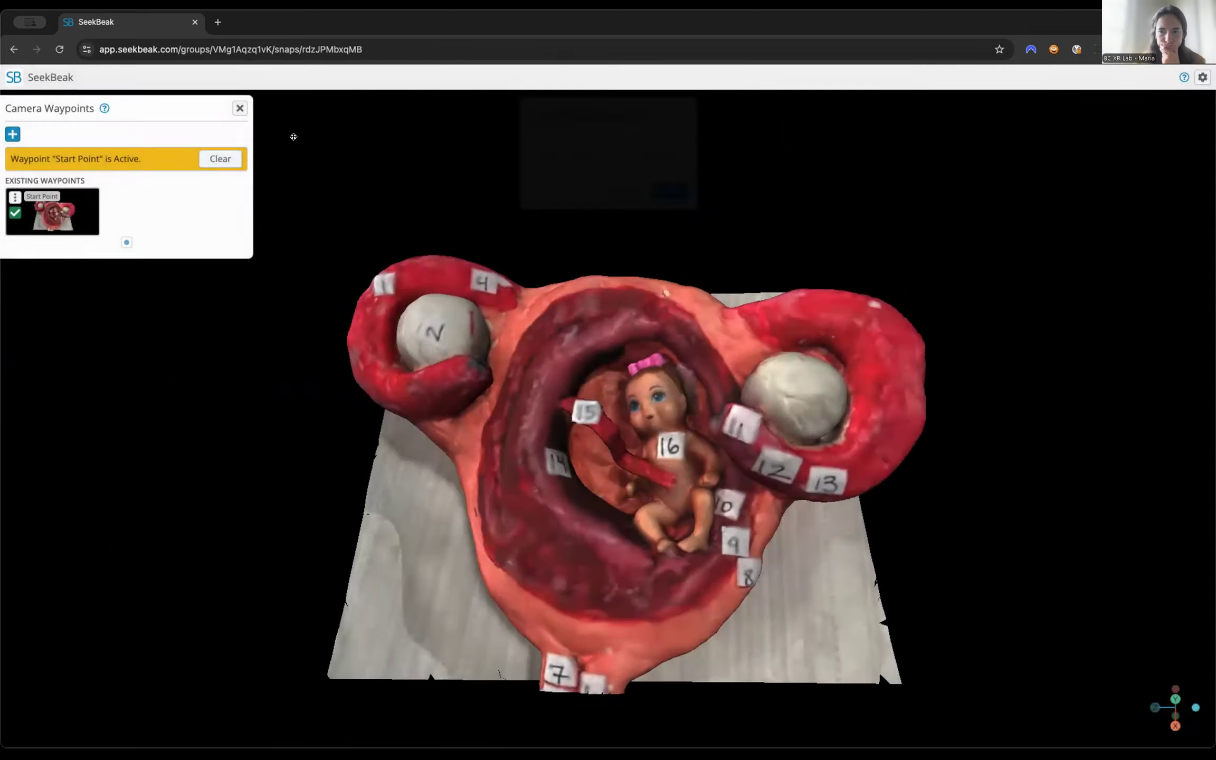
click(240, 108)
key(super+r)
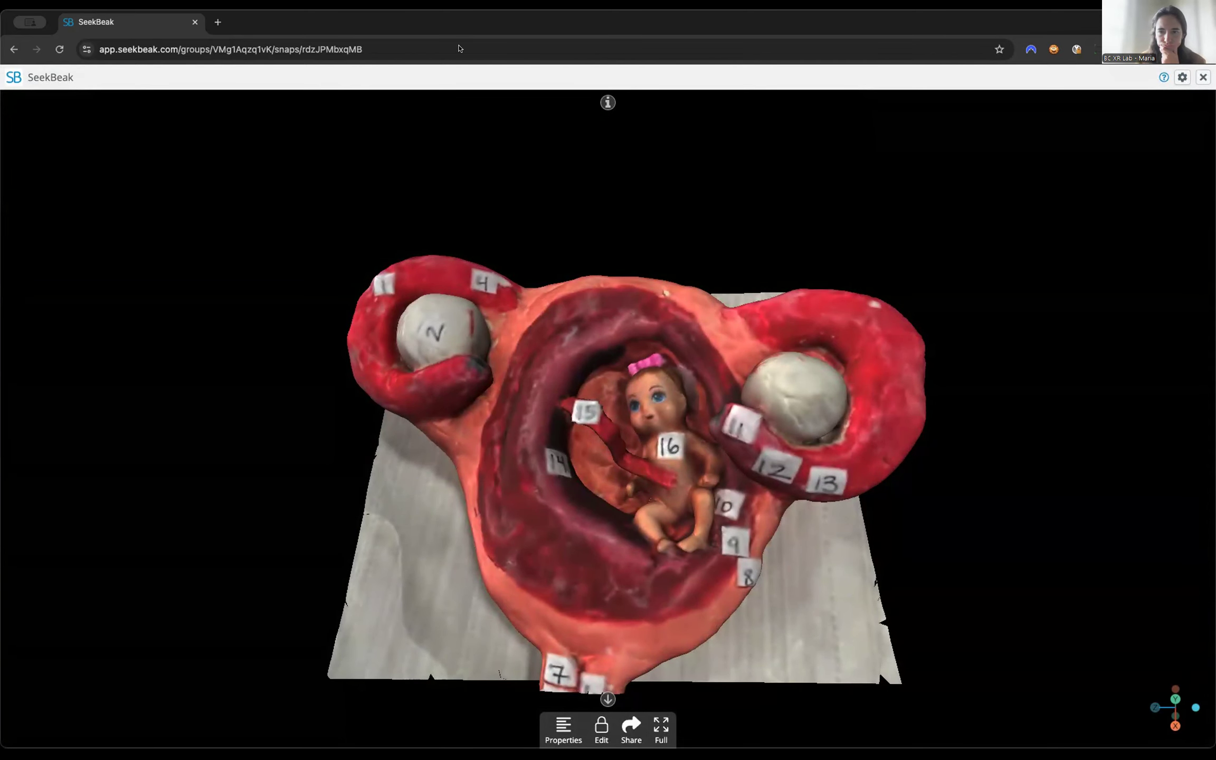
drag(626, 332, 576, 353)
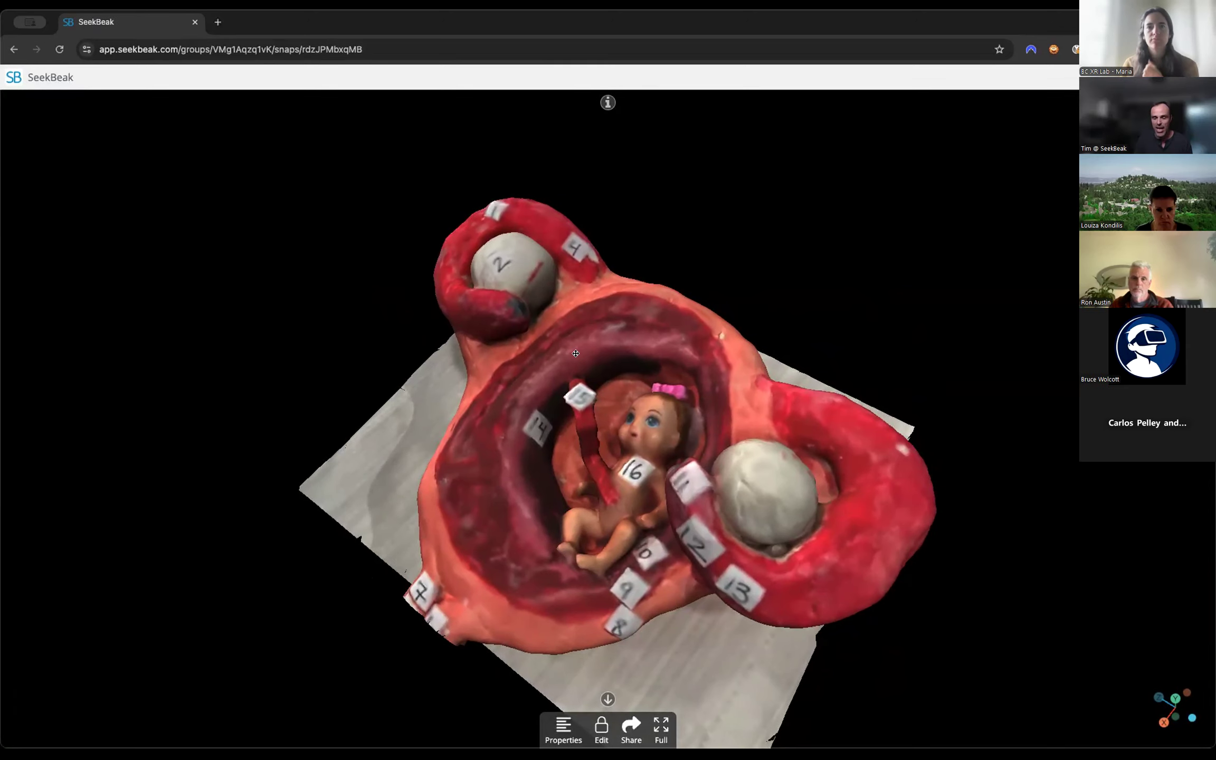
drag(575, 353, 655, 402)
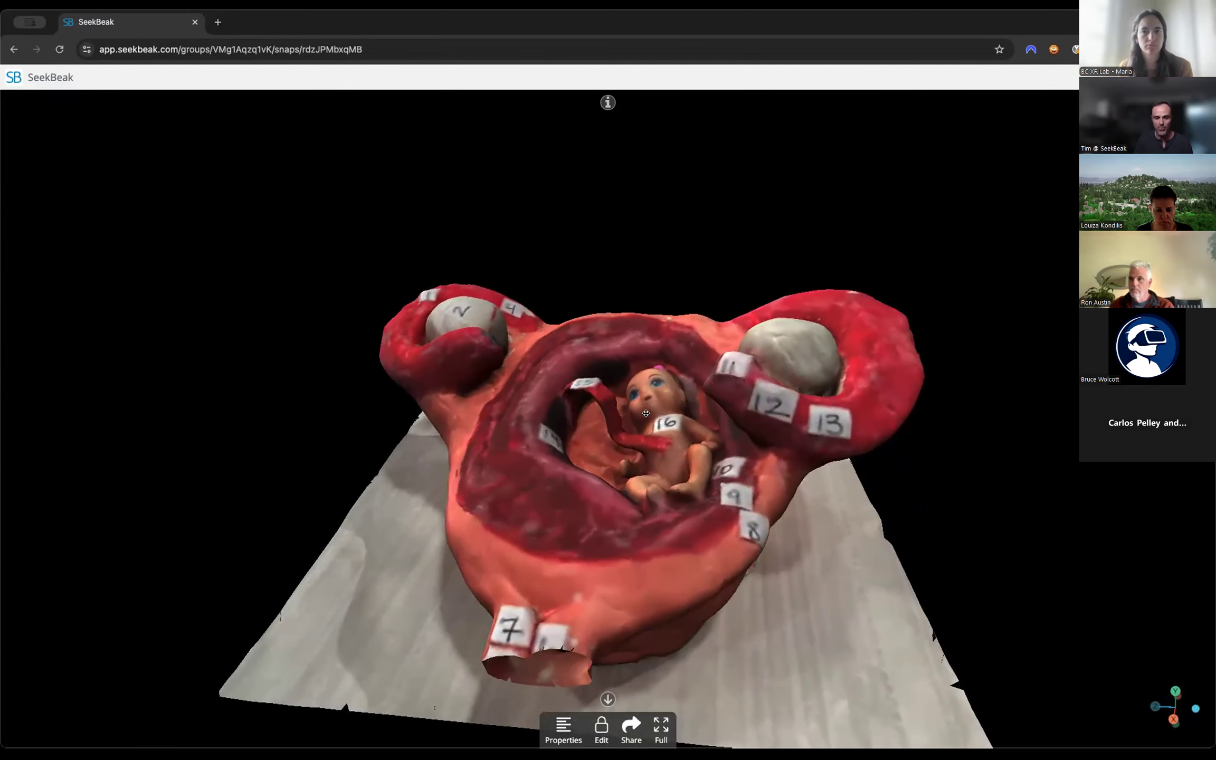
drag(466, 271, 483, 319)
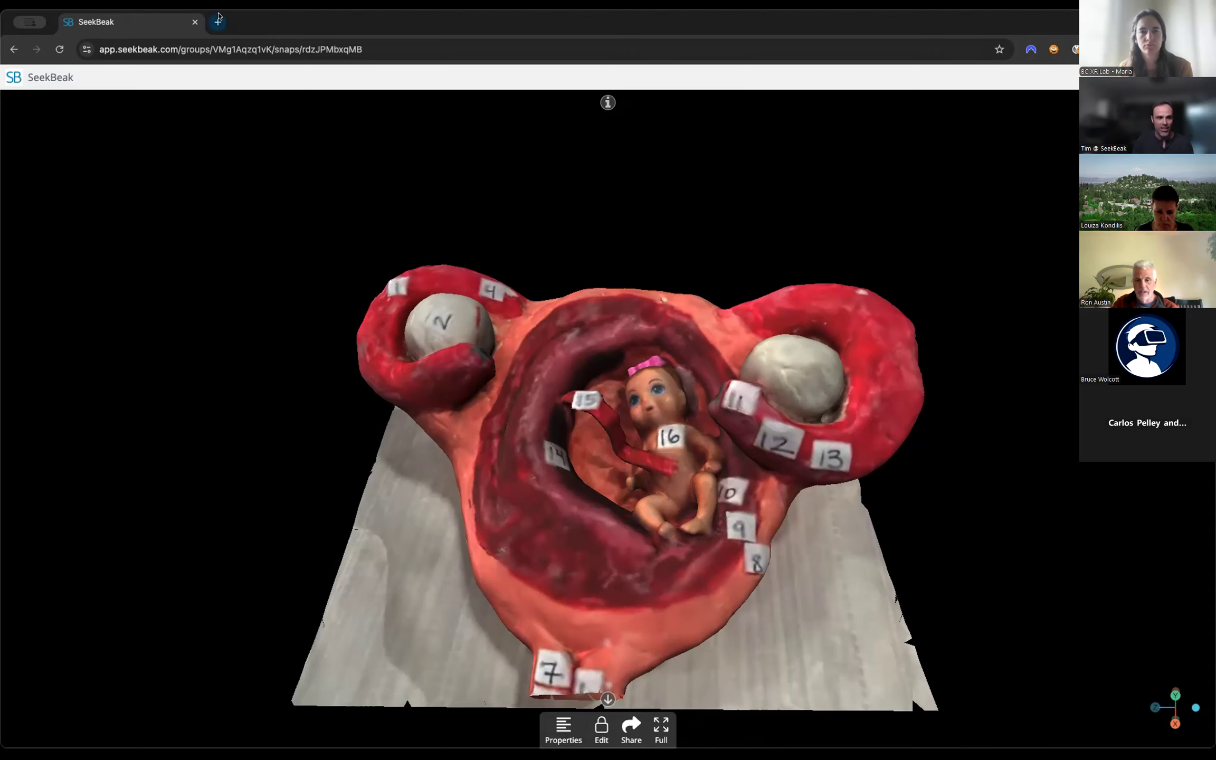
Open the SeekBeak feature grid page at seekbeak.com/feature-grid in a new browser tab.
click(217, 21)
text(se)
key(Right)
text(/f)
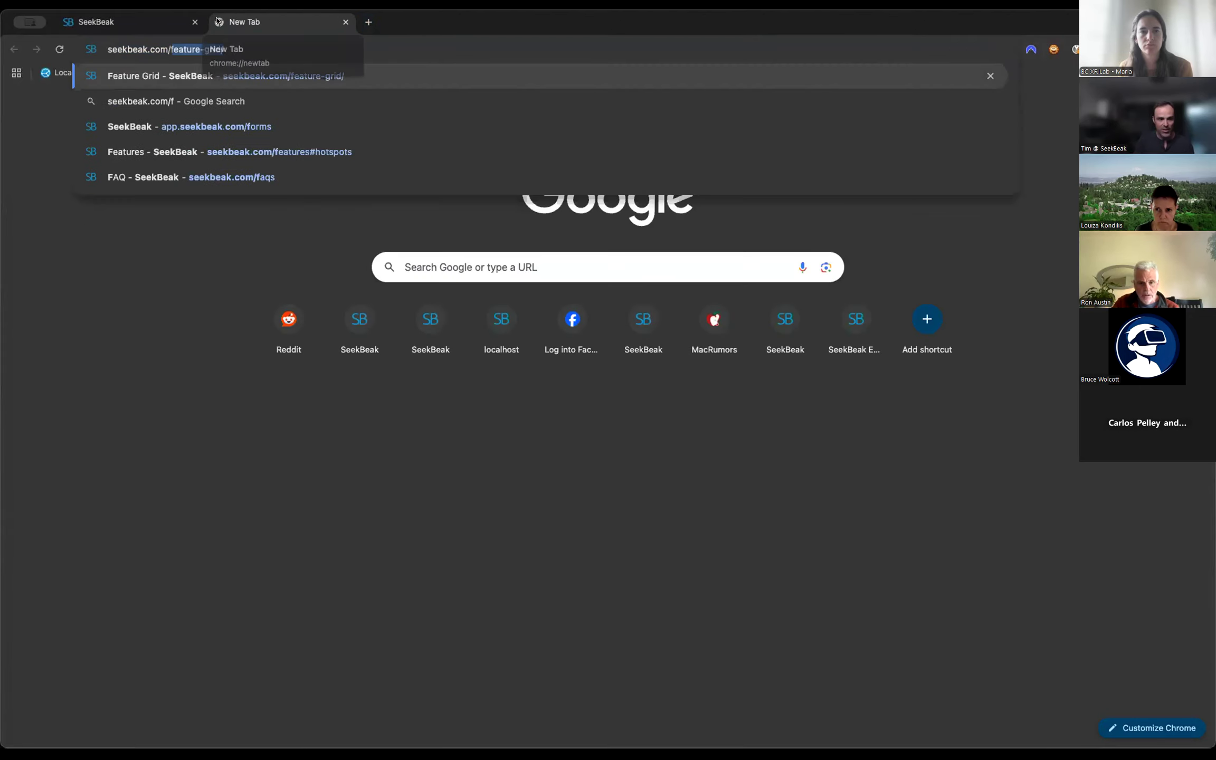
key(Return)
Compare the maximum number of 3D models and Gaussian splats allowed per team under the Individual and Business plans.
scroll(611, 418, down, 2)
scroll(612, 419, down, 2)
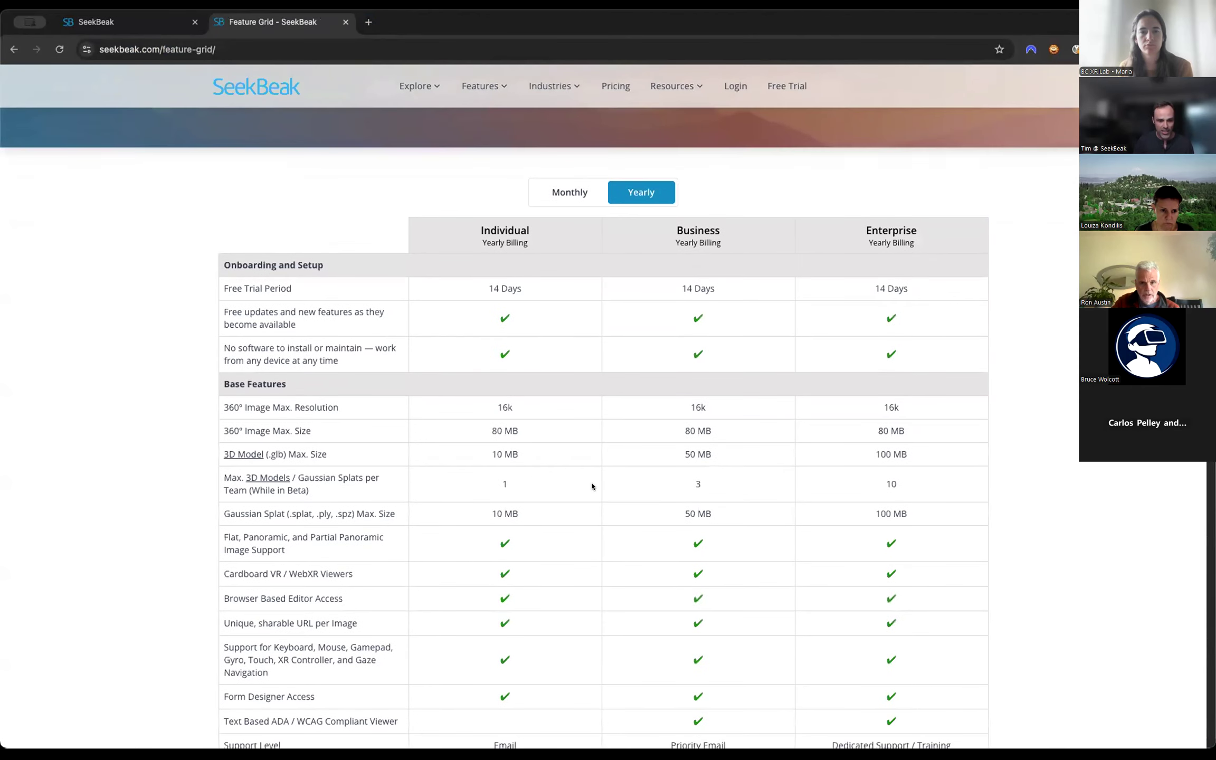
drag(220, 491, 313, 494)
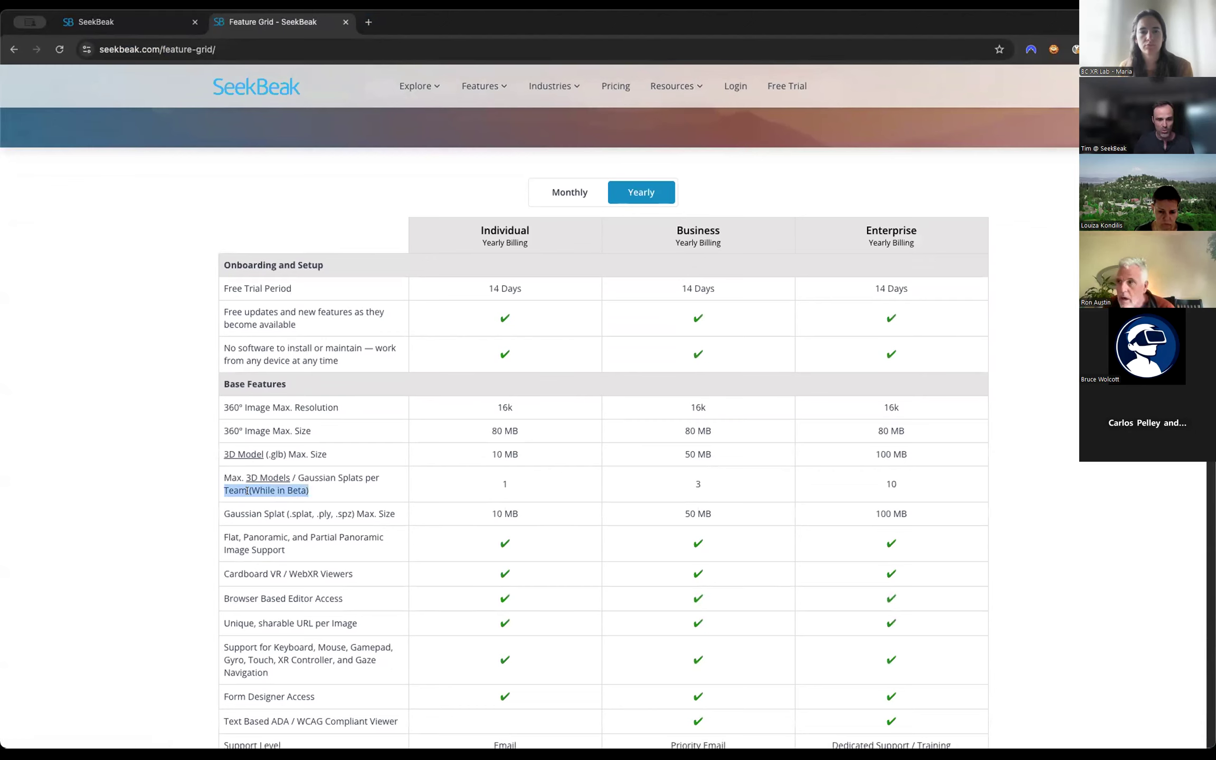
drag(492, 480, 535, 490)
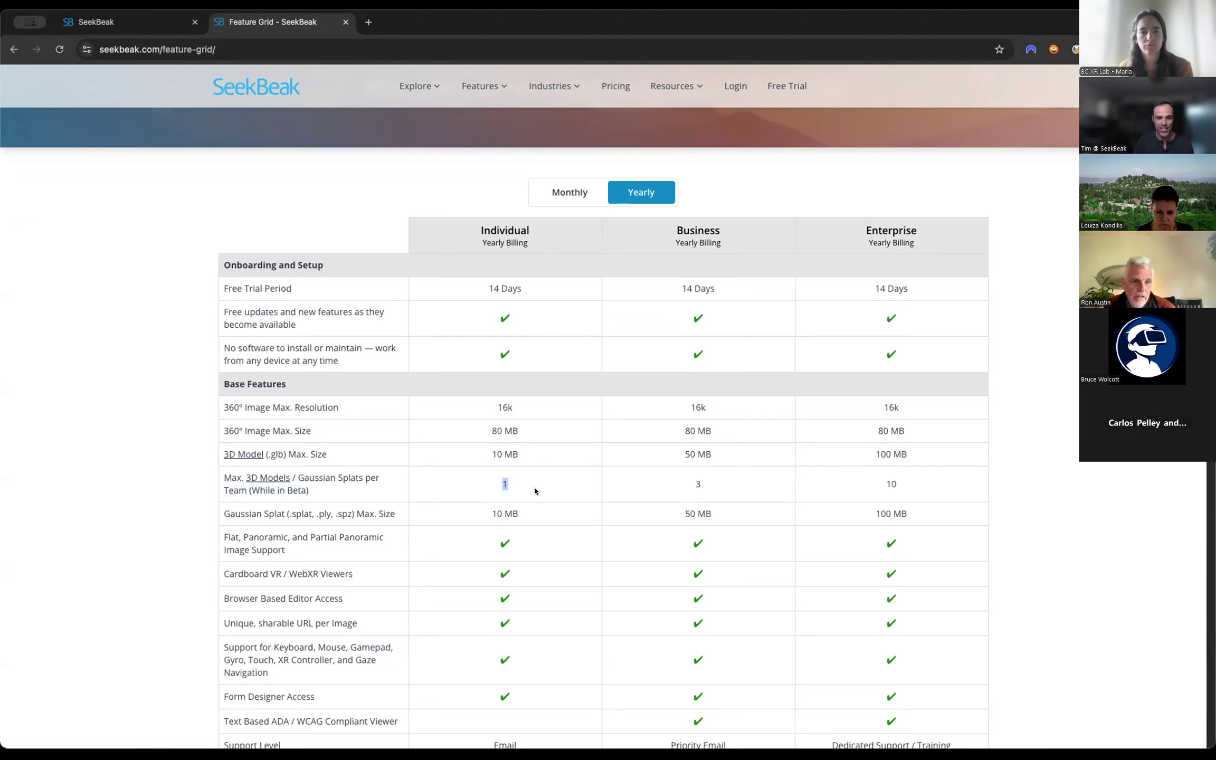
drag(675, 481, 730, 484)
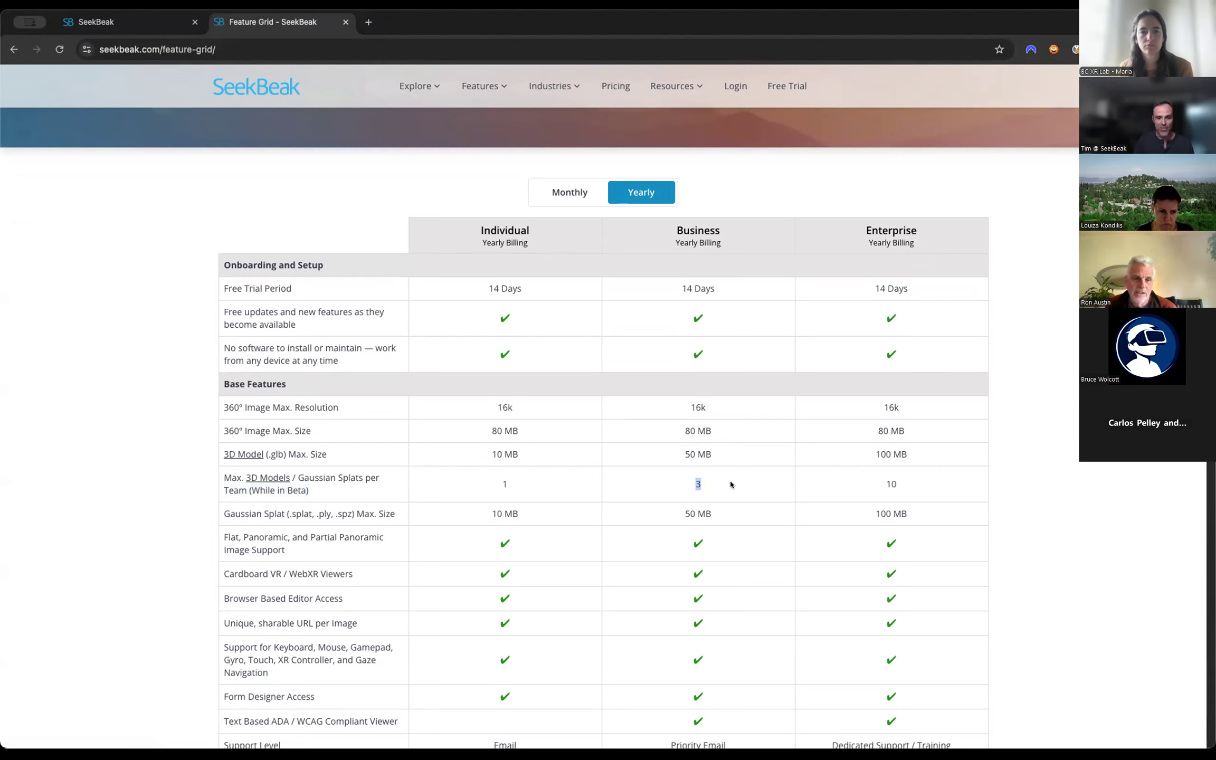
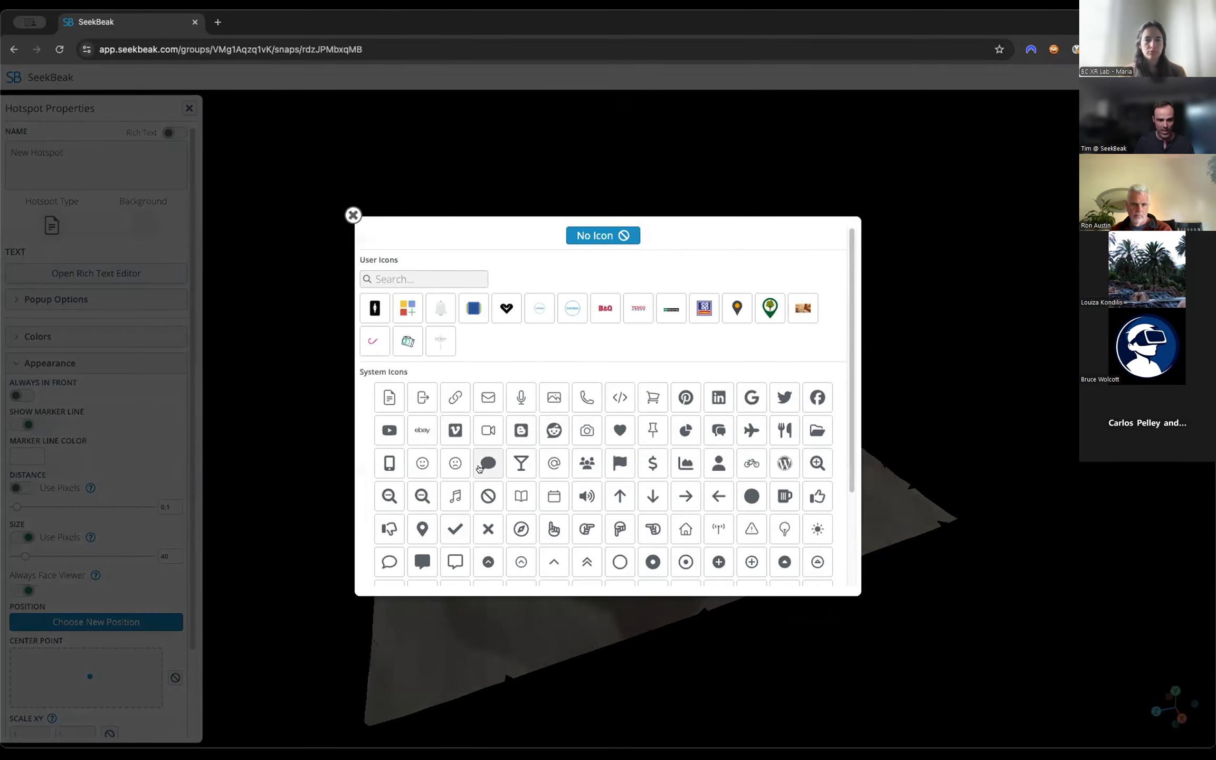
Give the new hotspot a smiley face icon, set its distance to 0.22 and size to 64 pixels, and check it at different zooms.
click(422, 462)
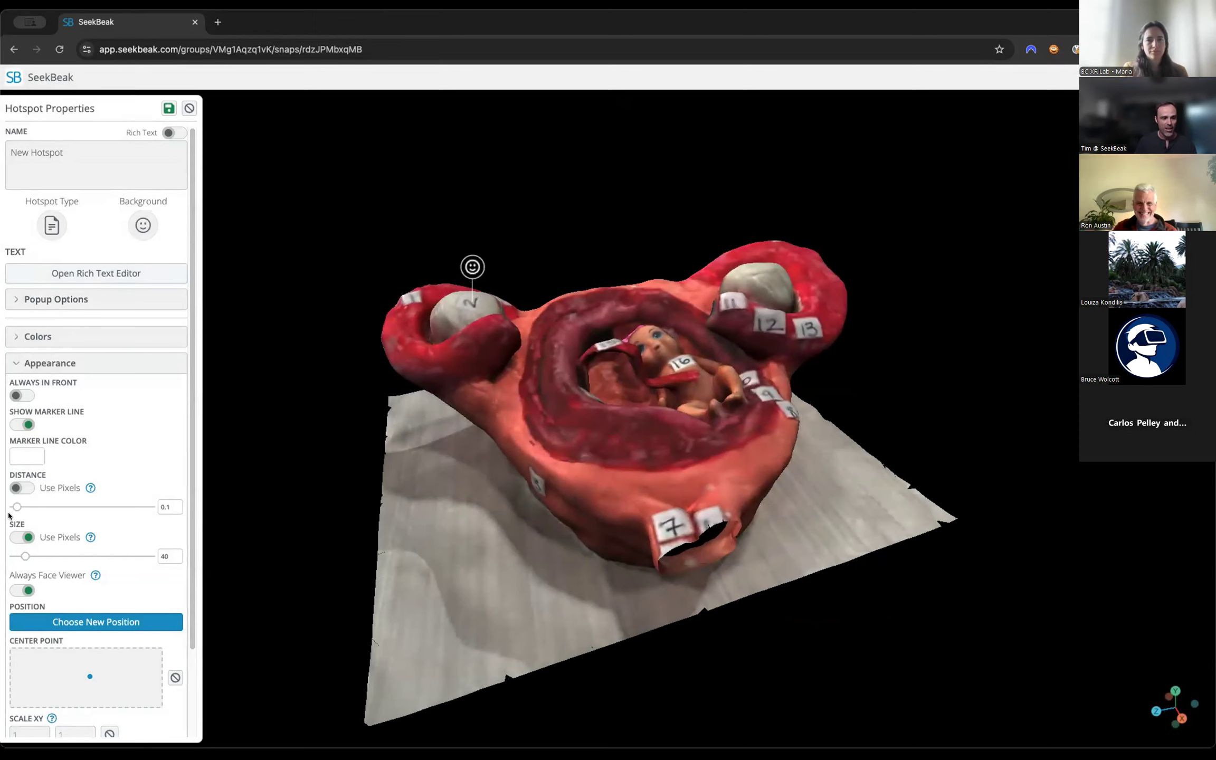
mouse_move(17, 507)
mouse_down()
mouse_move(31, 507)
mouse_move(17, 511)
mouse_move(42, 560)
mouse_move(29, 565)
mouse_up()
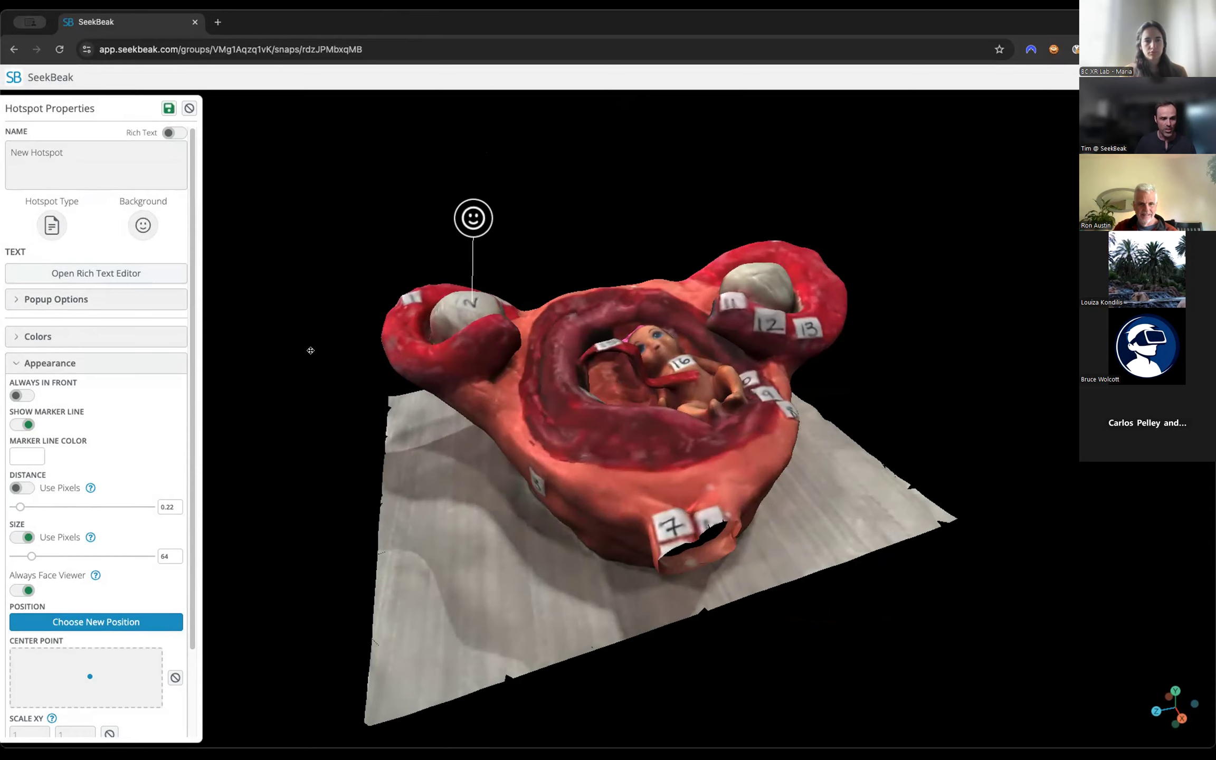
scroll(344, 321, down, 10)
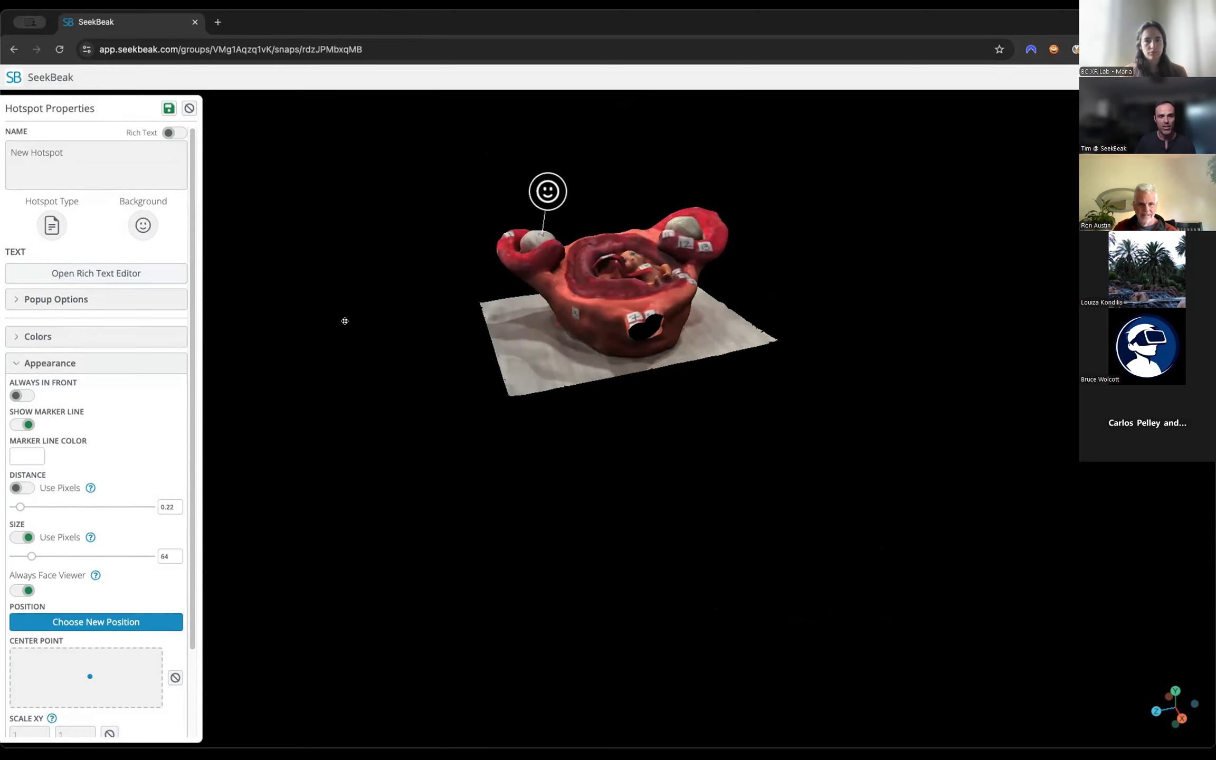
scroll(345, 320, down, 8)
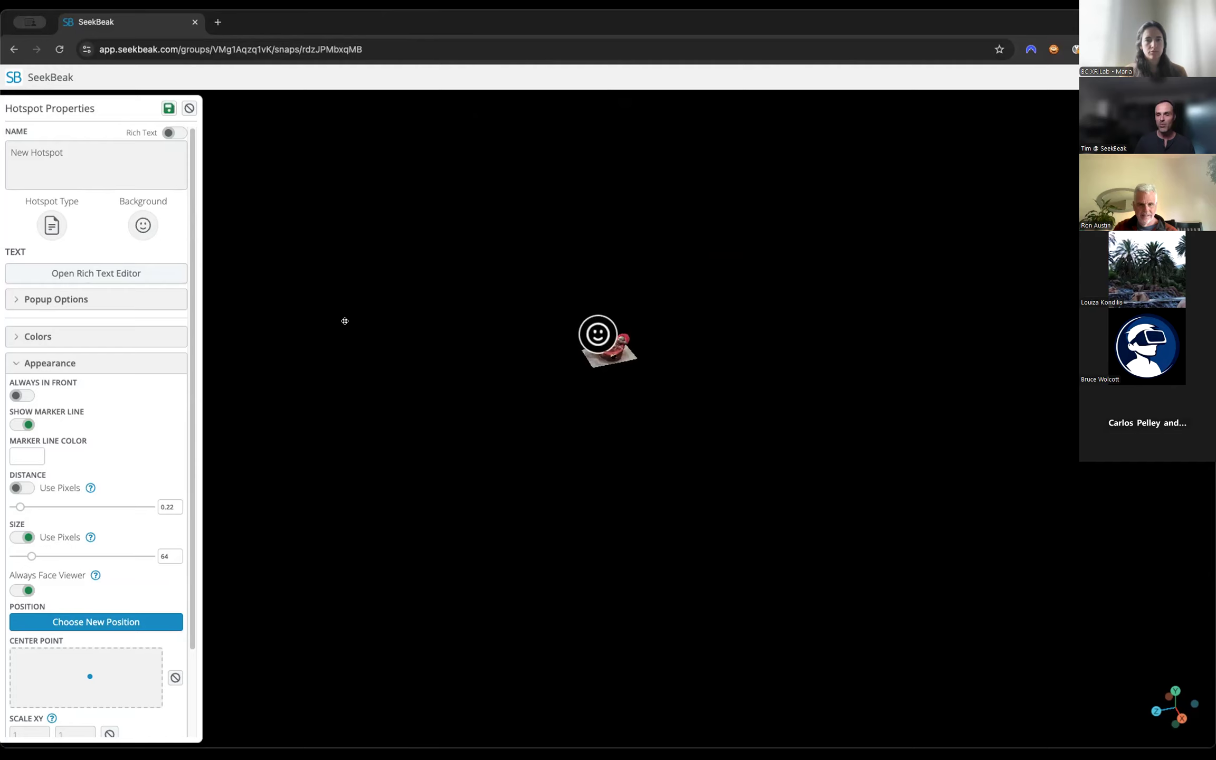
scroll(345, 321, up, 6)
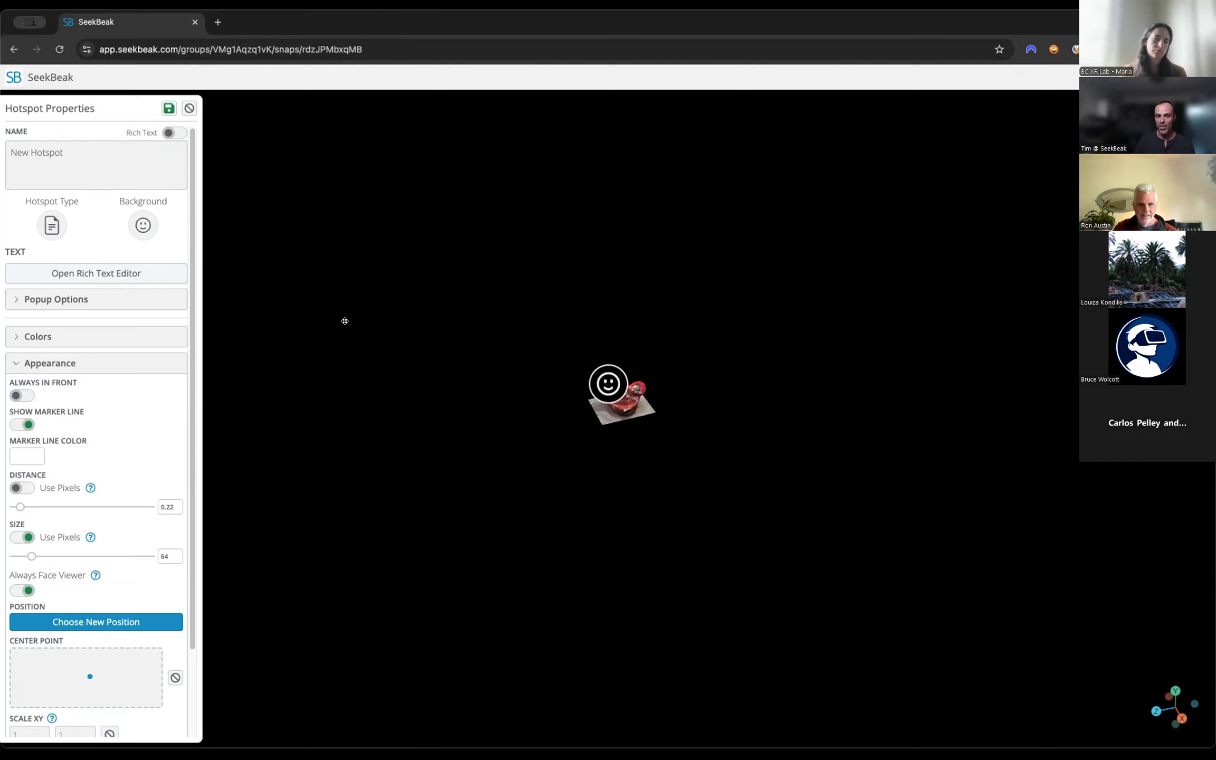
scroll(345, 321, up, 6)
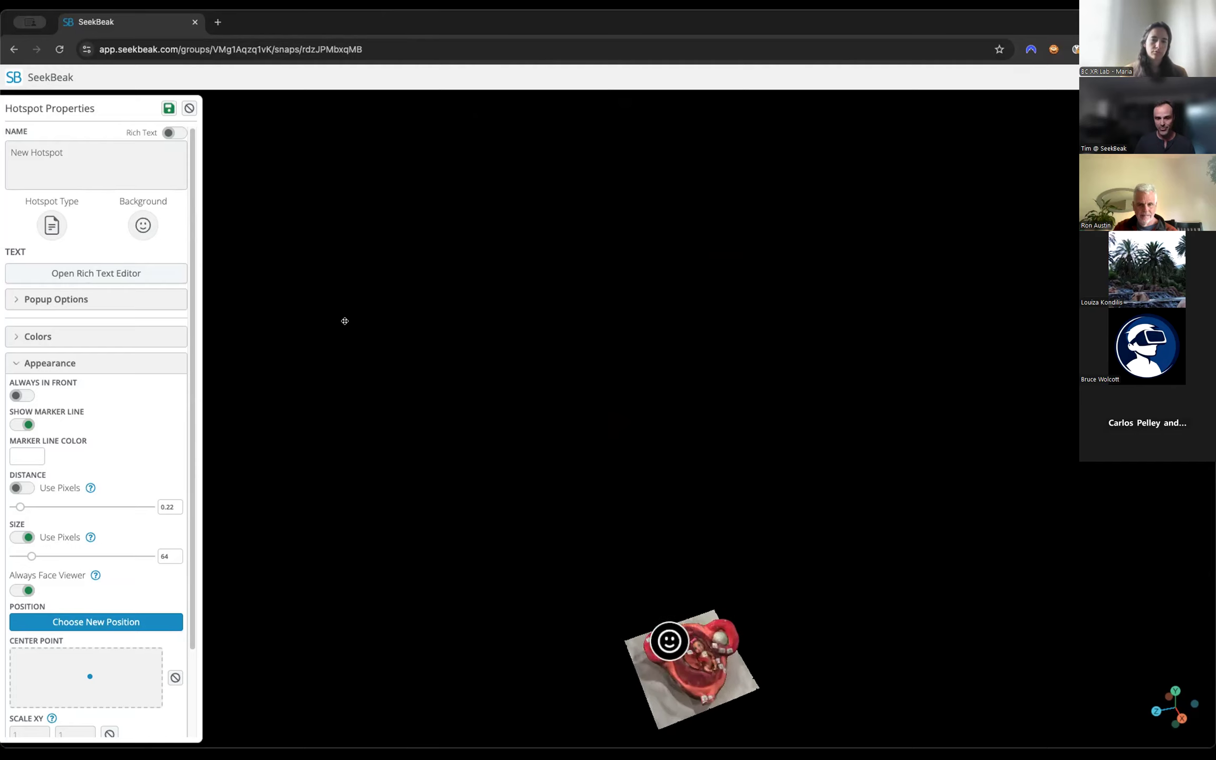
scroll(425, 411, down, 6)
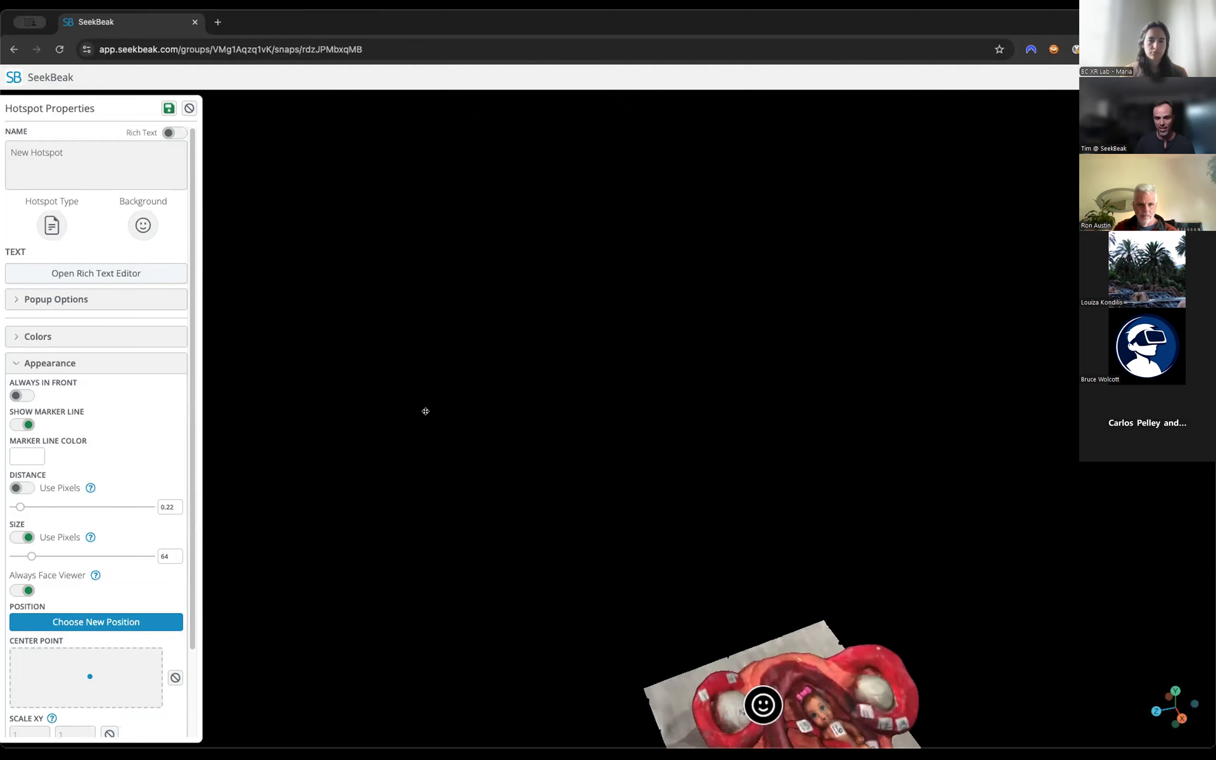
Turn off pixel sizing for the hotspot, set its size to 0.08, and check how it scales at different viewing distances.
click(22, 537)
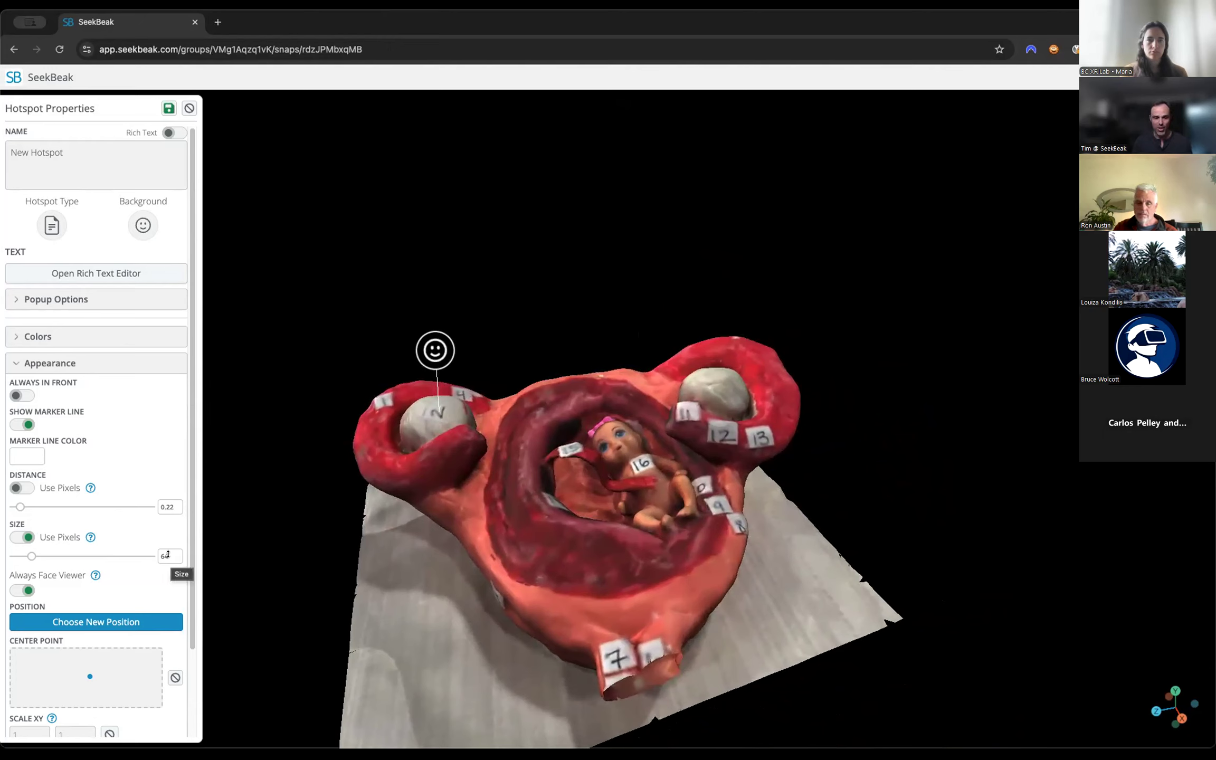
click(16, 535)
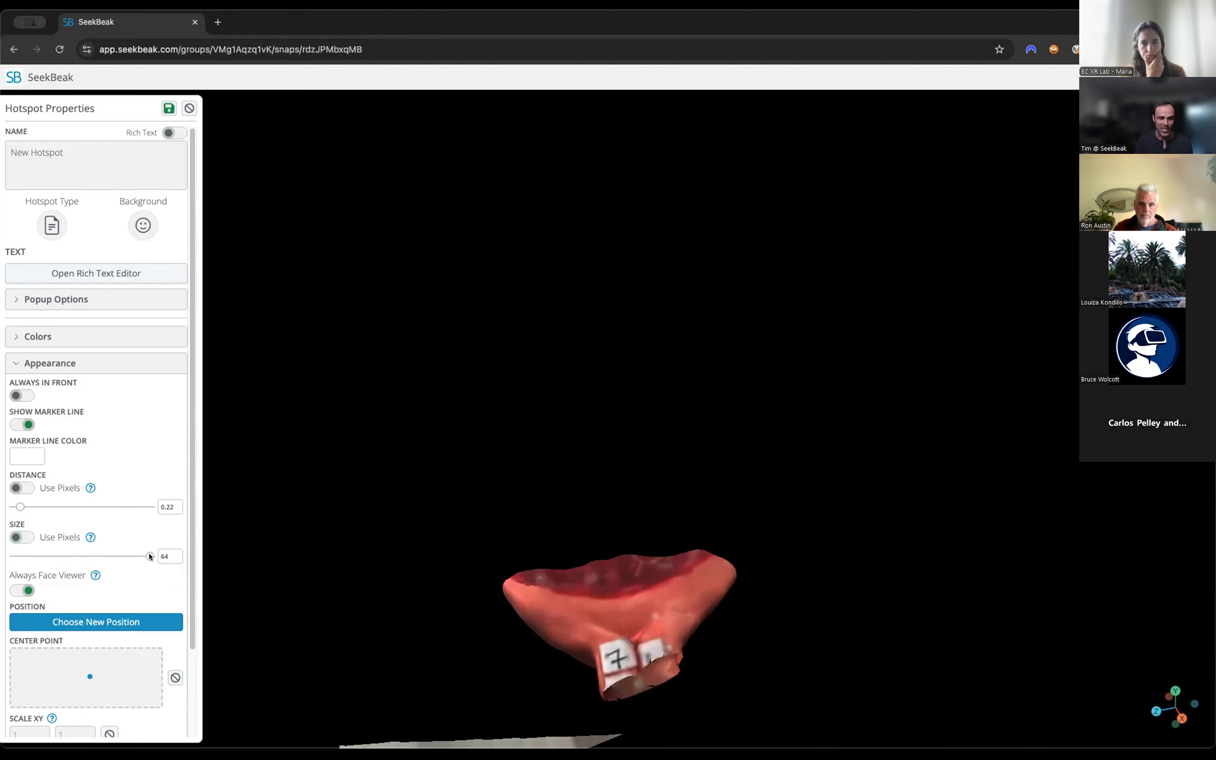
drag(150, 556, 15, 563)
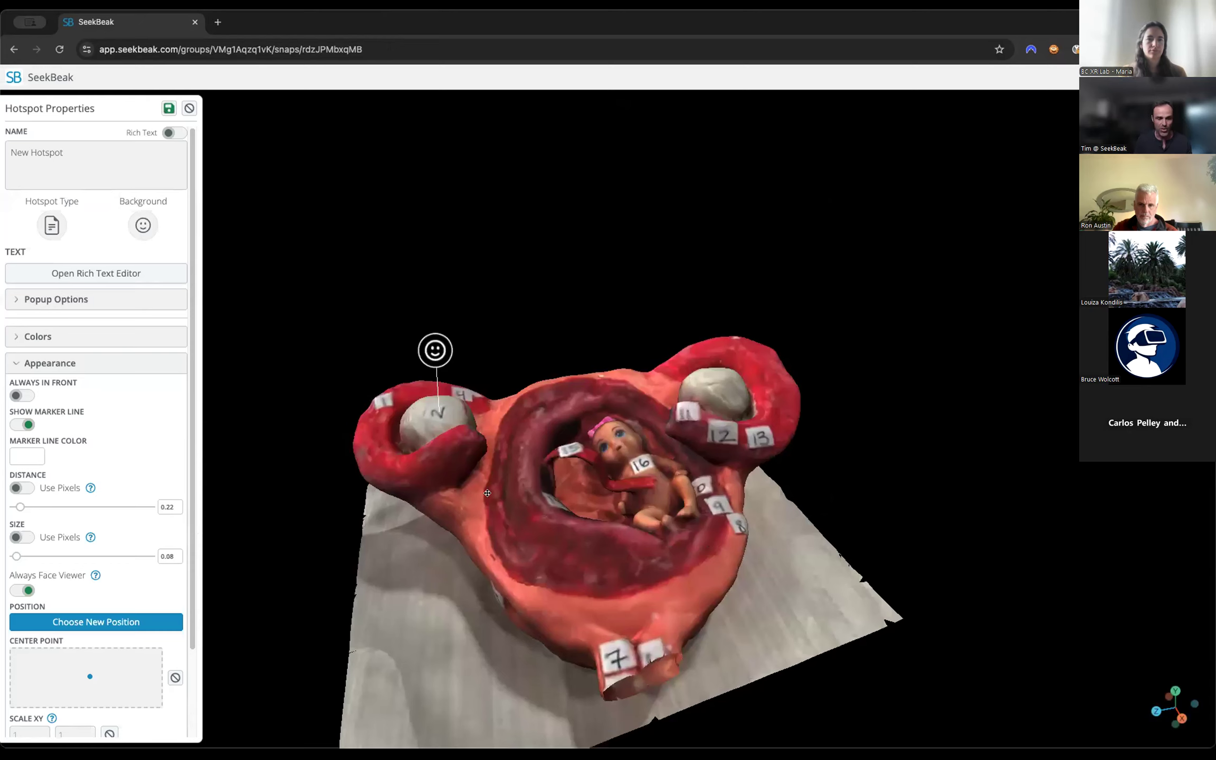
scroll(349, 494, down, 5)
scroll(348, 494, down, 3)
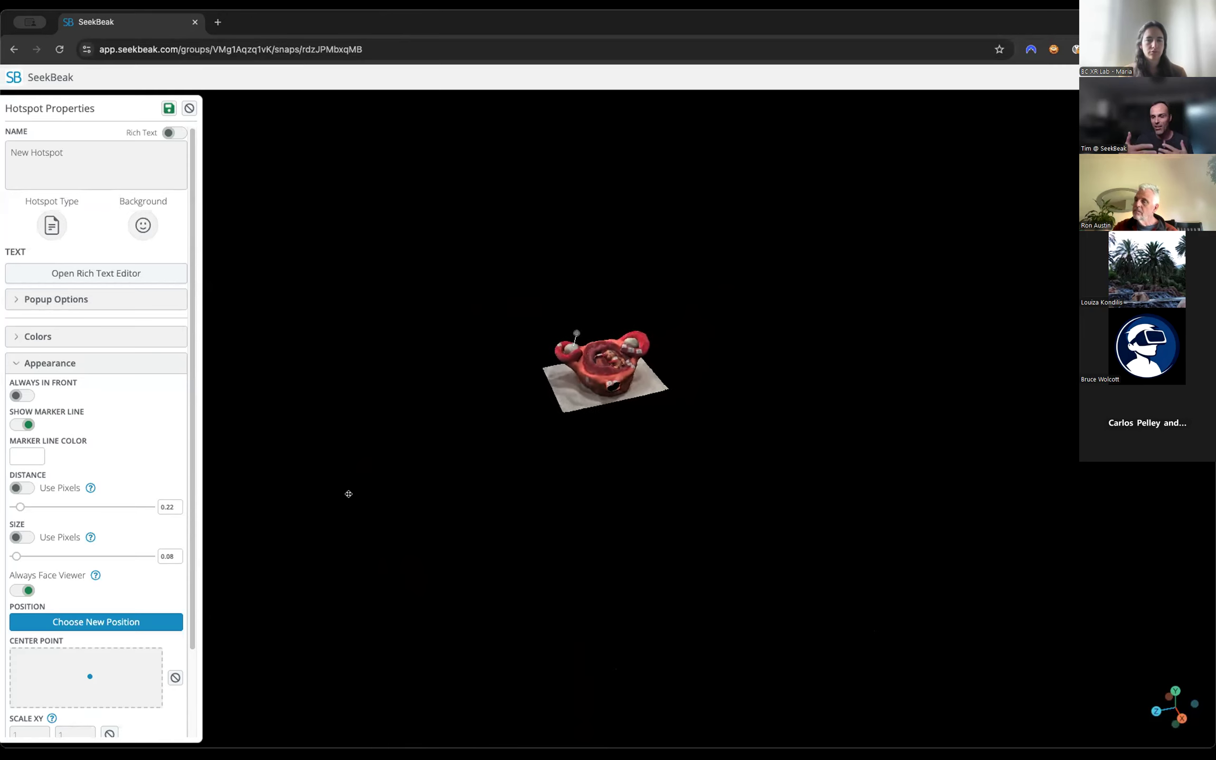
scroll(348, 494, up, 5)
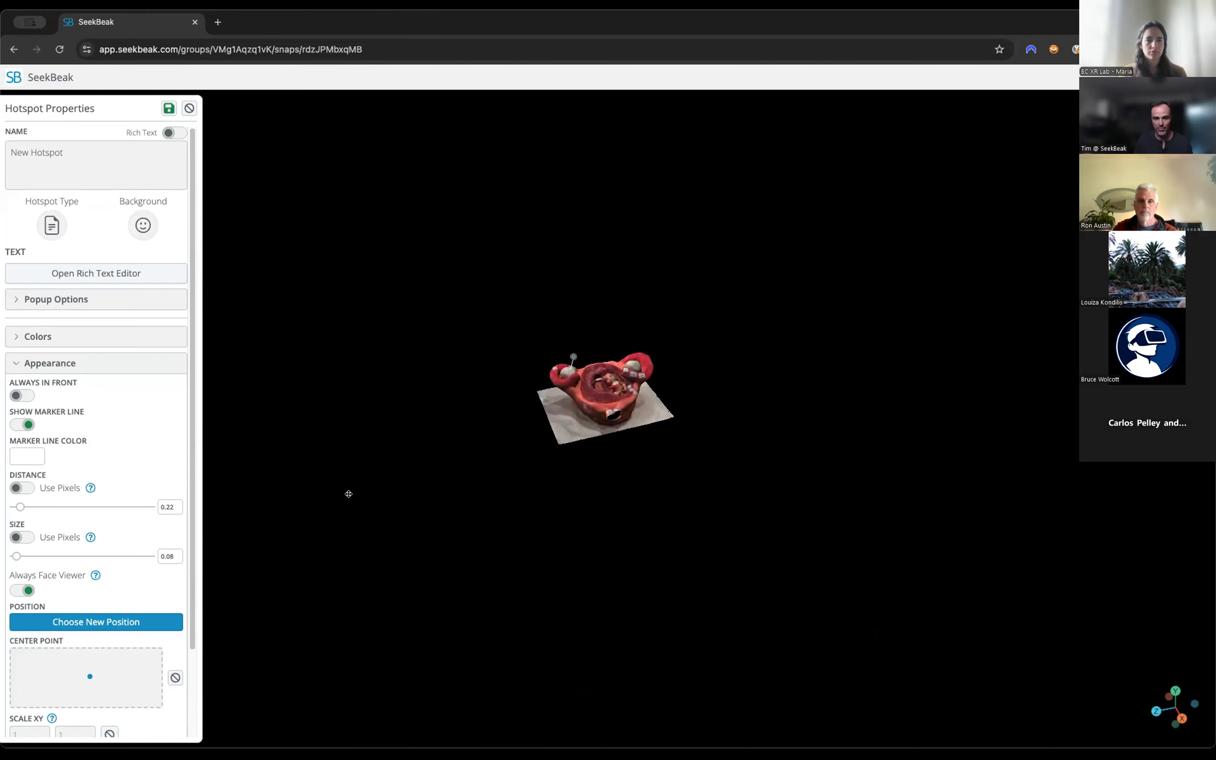
scroll(348, 494, up, 8)
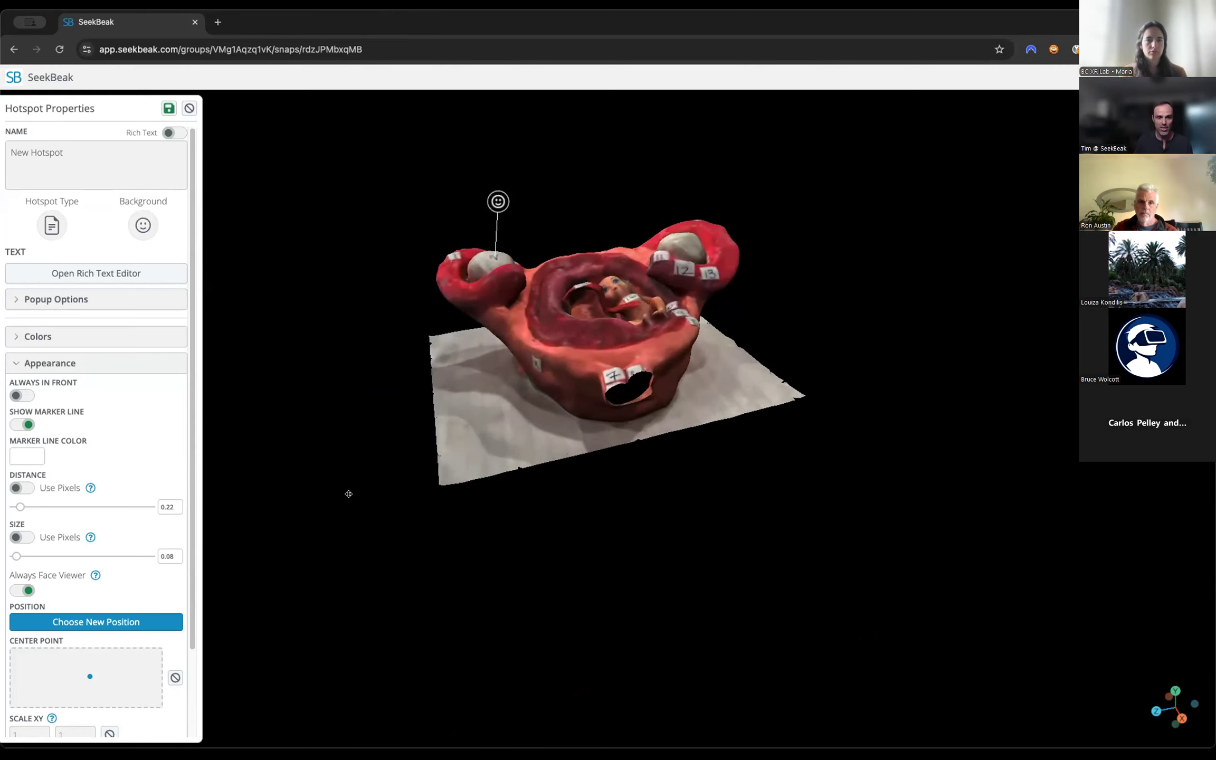
key(Left)
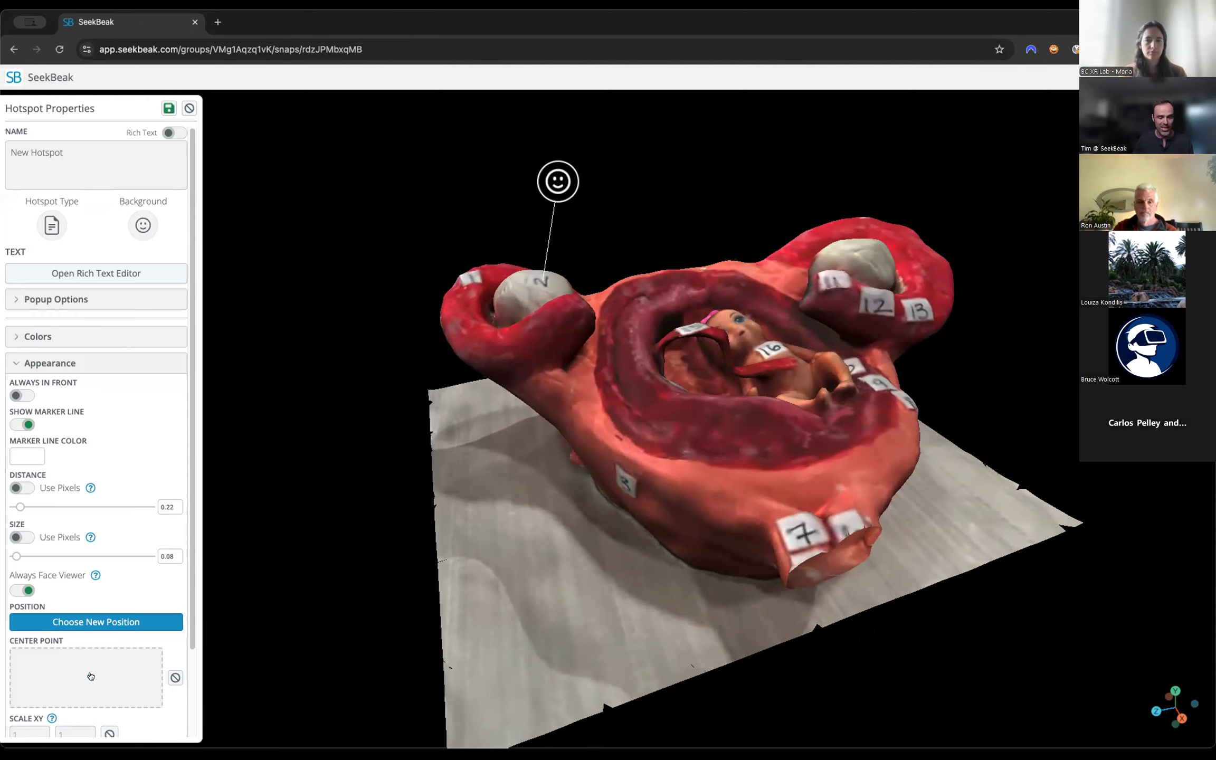
Nudge the hotspot's center point, use the Request Button image as its background, and set its distance to 0.18.
mouse_move(91, 675)
mouse_down()
mouse_move(81, 665)
mouse_move(21, 676)
mouse_move(114, 692)
mouse_move(127, 682)
mouse_move(85, 688)
mouse_move(79, 674)
mouse_up()
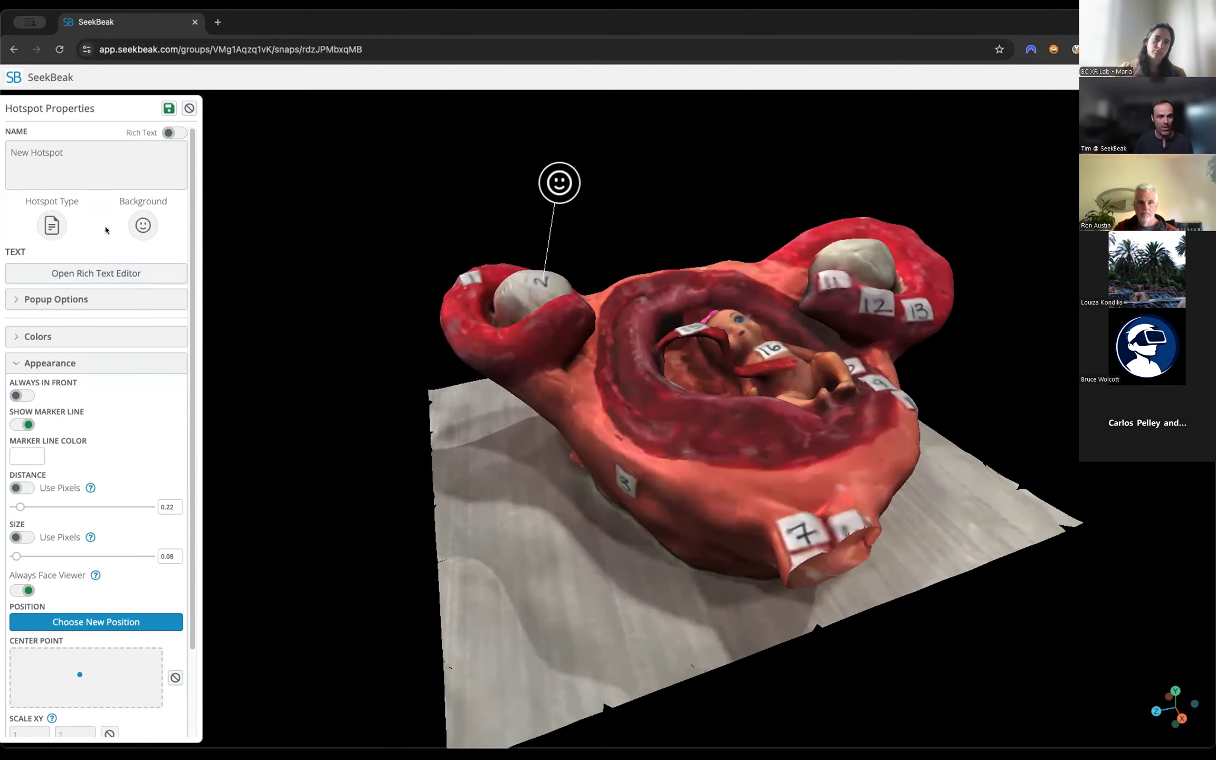
click(140, 225)
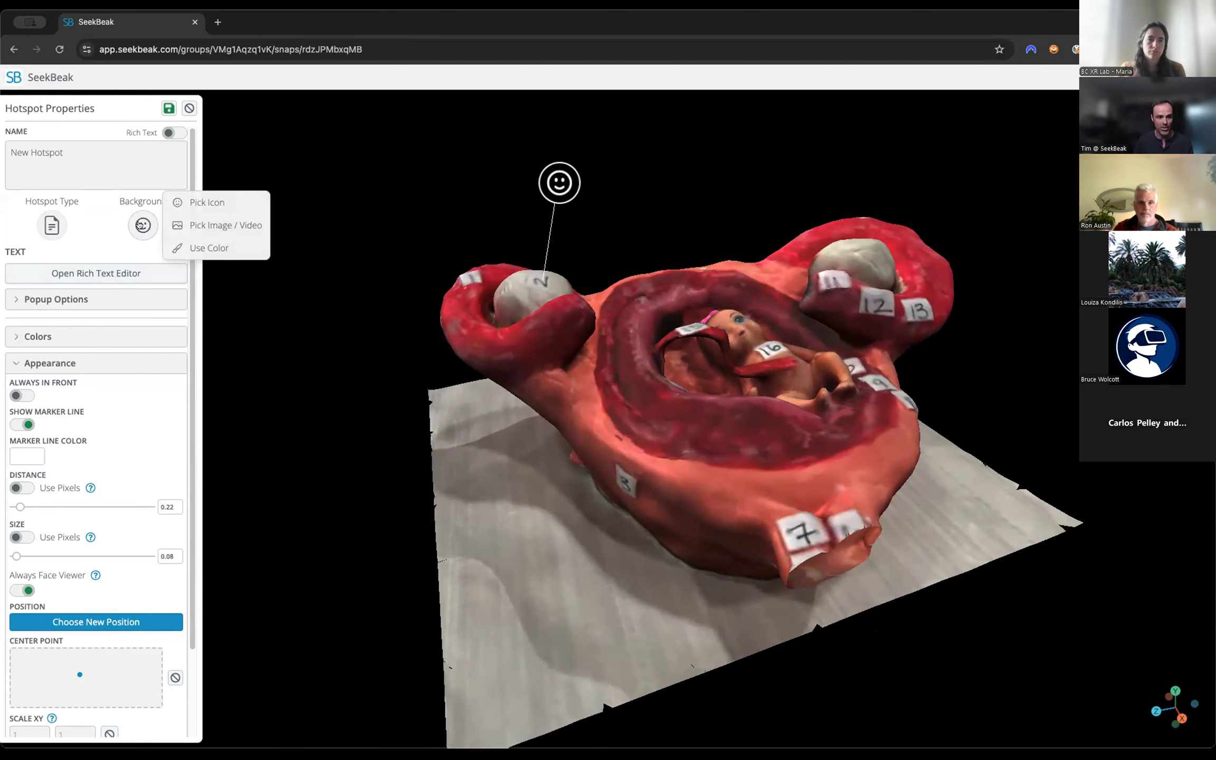
click(224, 225)
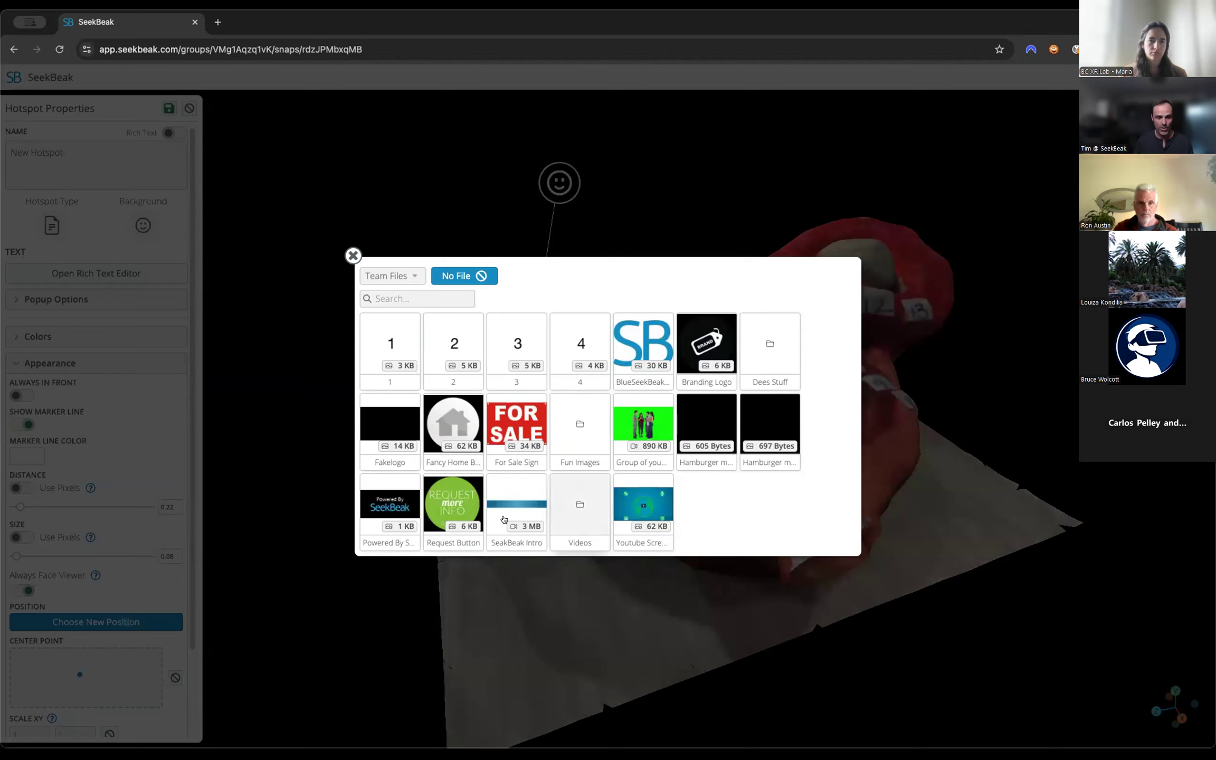
click(452, 497)
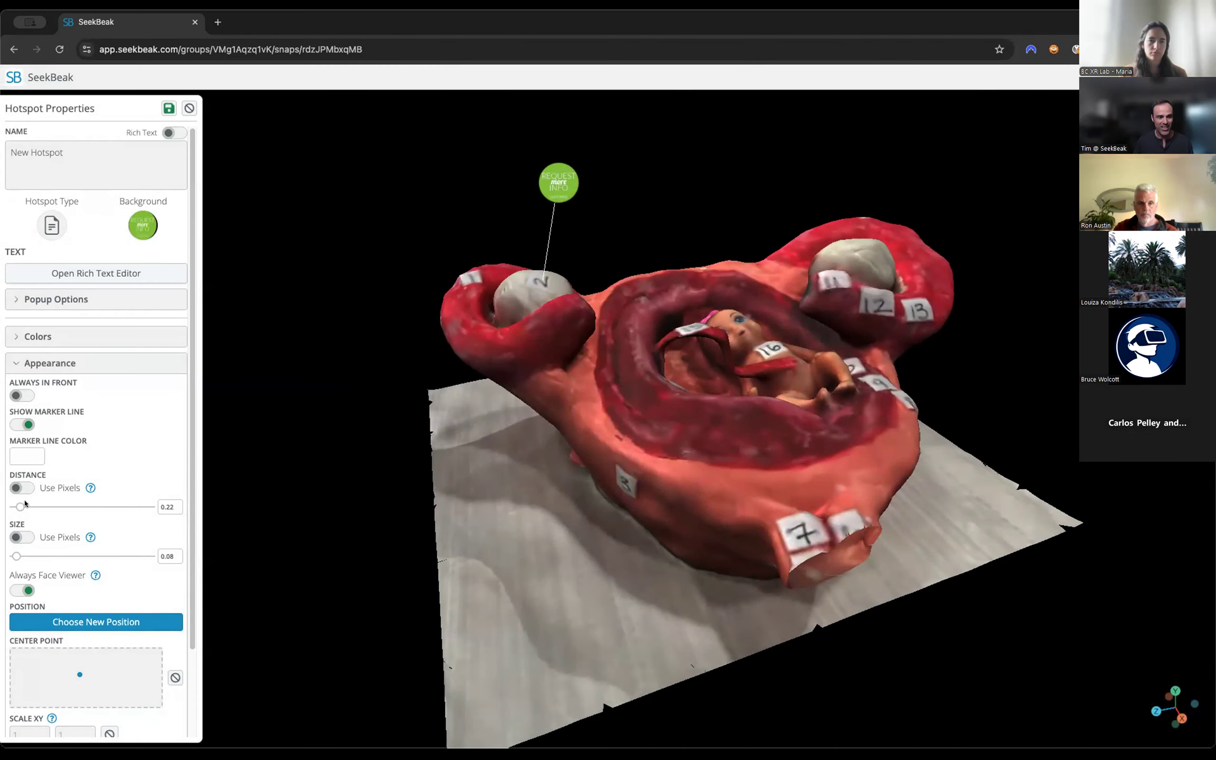
drag(18, 505, 20, 507)
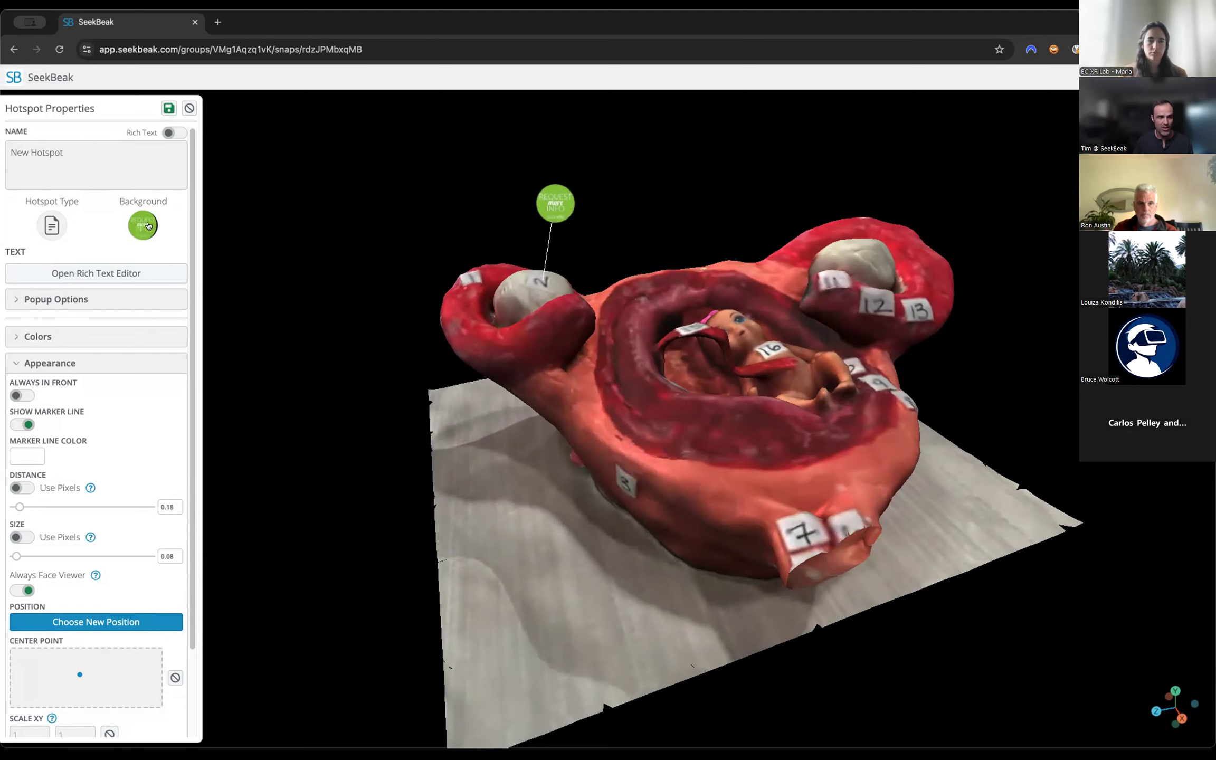
Replace the hotspot's background with the Painting image from the Fun Images team folder.
click(148, 225)
click(206, 226)
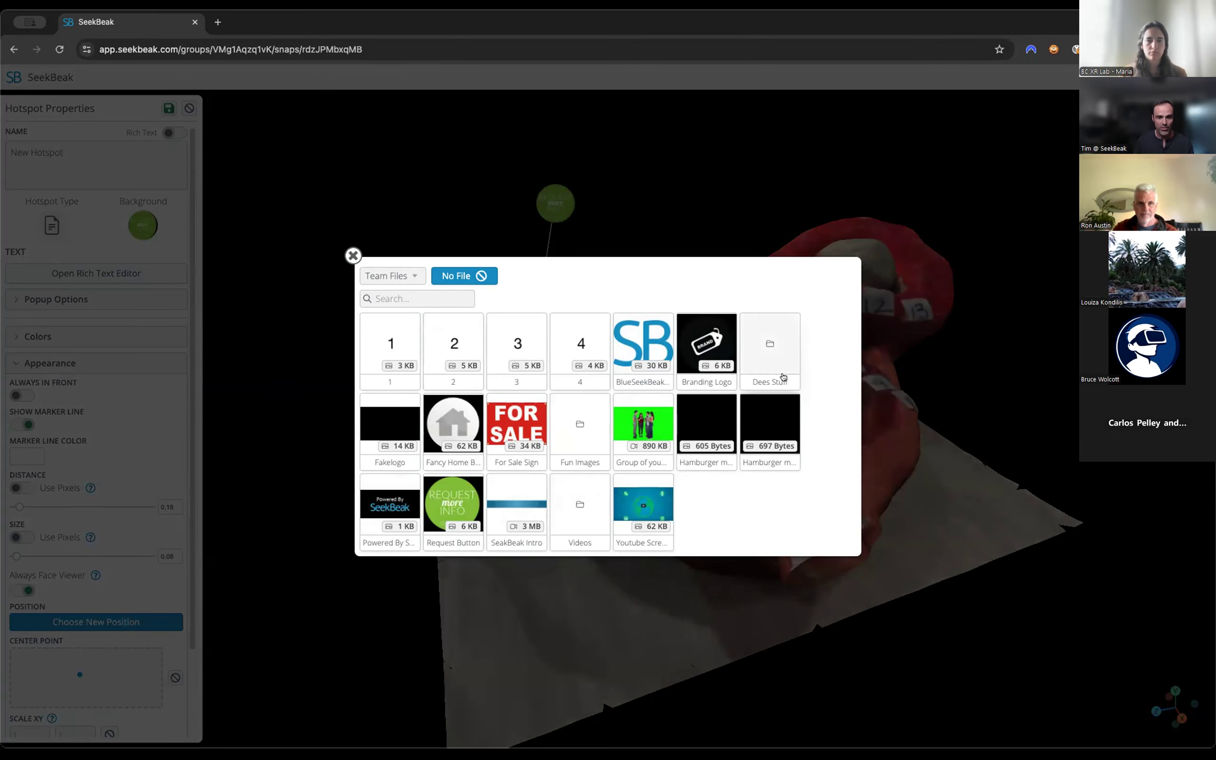
click(587, 421)
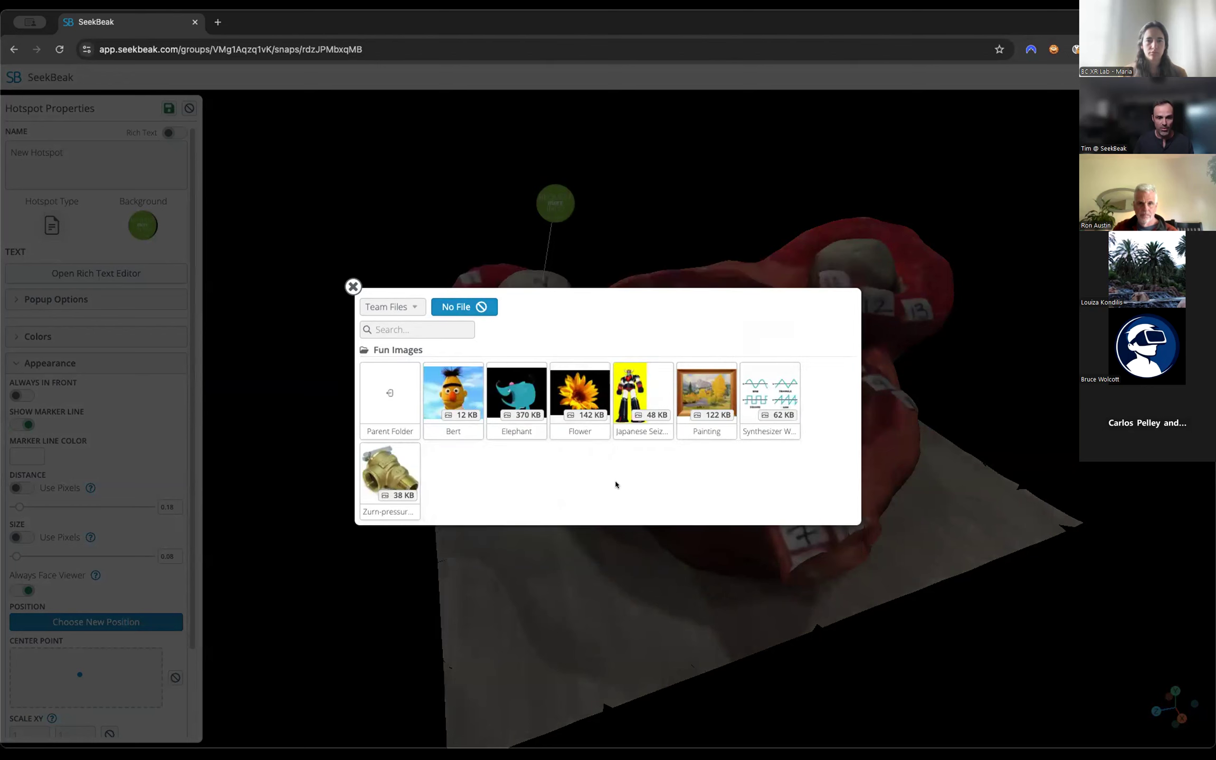
click(703, 386)
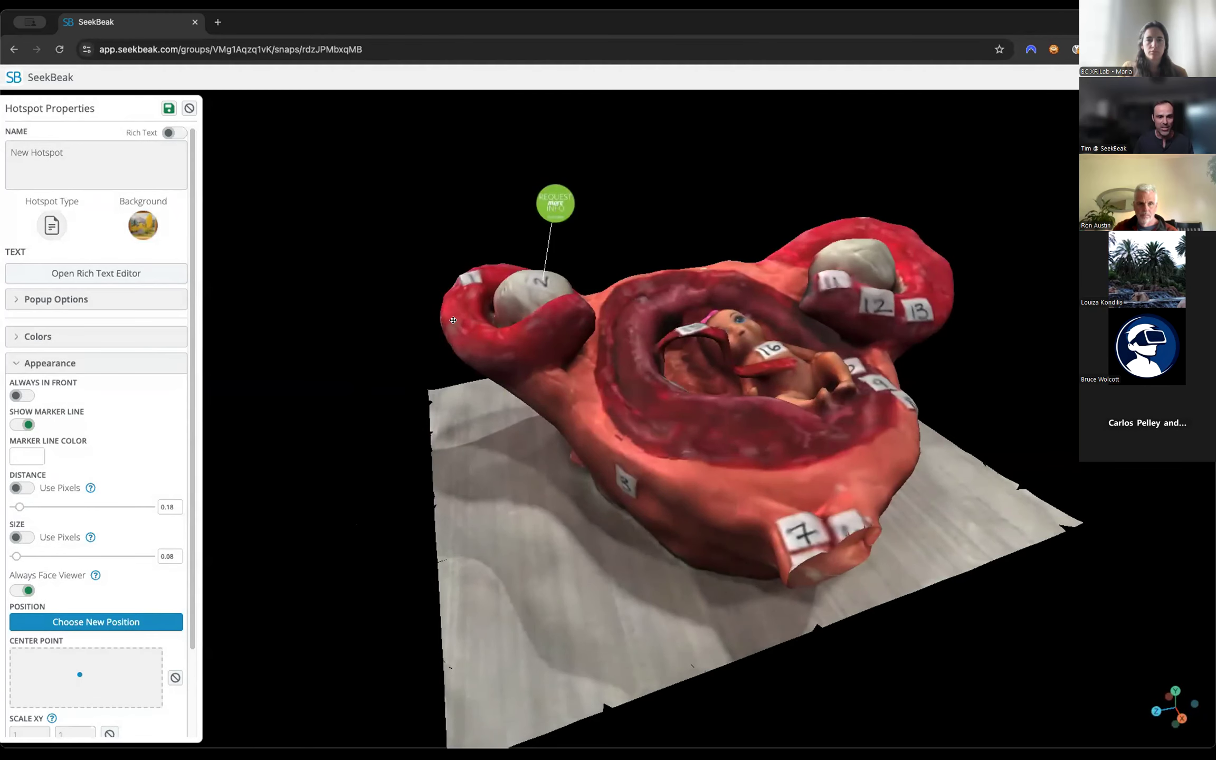
Set the hotspot's size to 0.16 and distance to 0.23, shift its center point to the far right, and check it from several angles.
mouse_move(16, 556)
mouse_down()
mouse_move(17, 496)
mouse_move(17, 507)
mouse_up()
mouse_move(79, 674)
mouse_down()
mouse_move(62, 681)
mouse_move(157, 681)
mouse_up()
drag(566, 419, 656, 390)
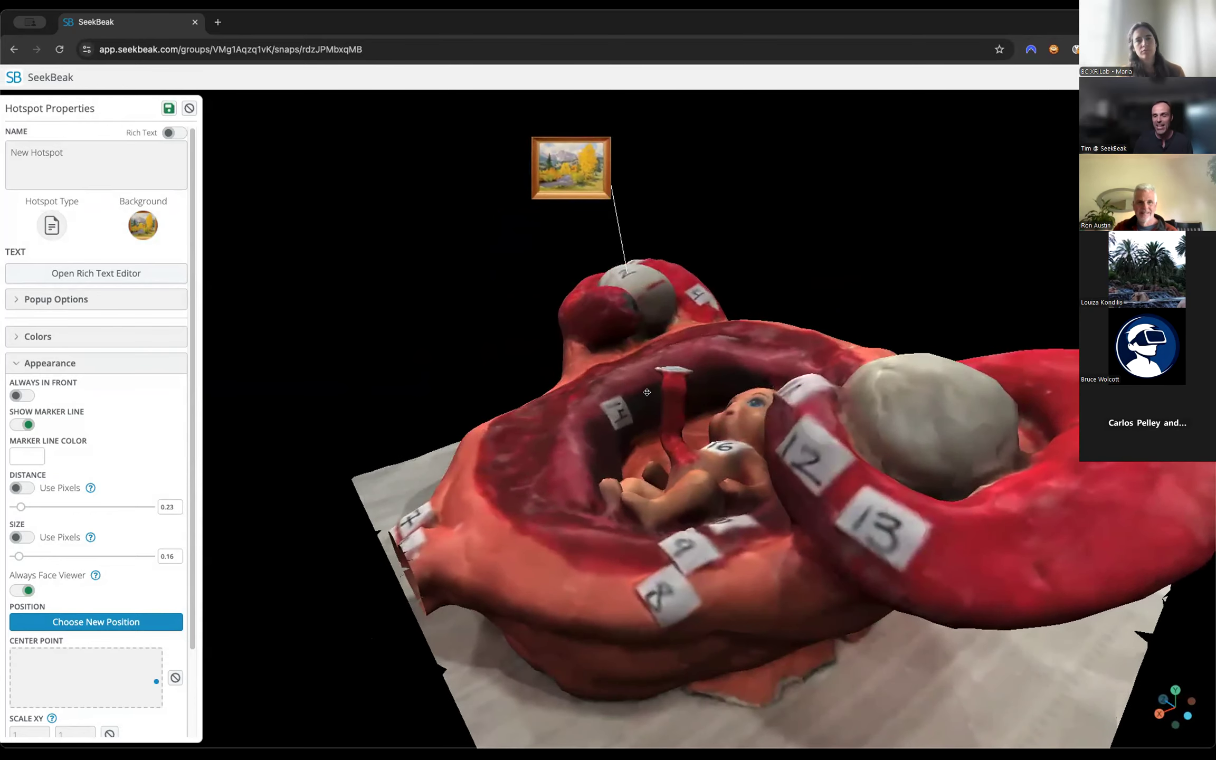
drag(274, 422, 947, 372)
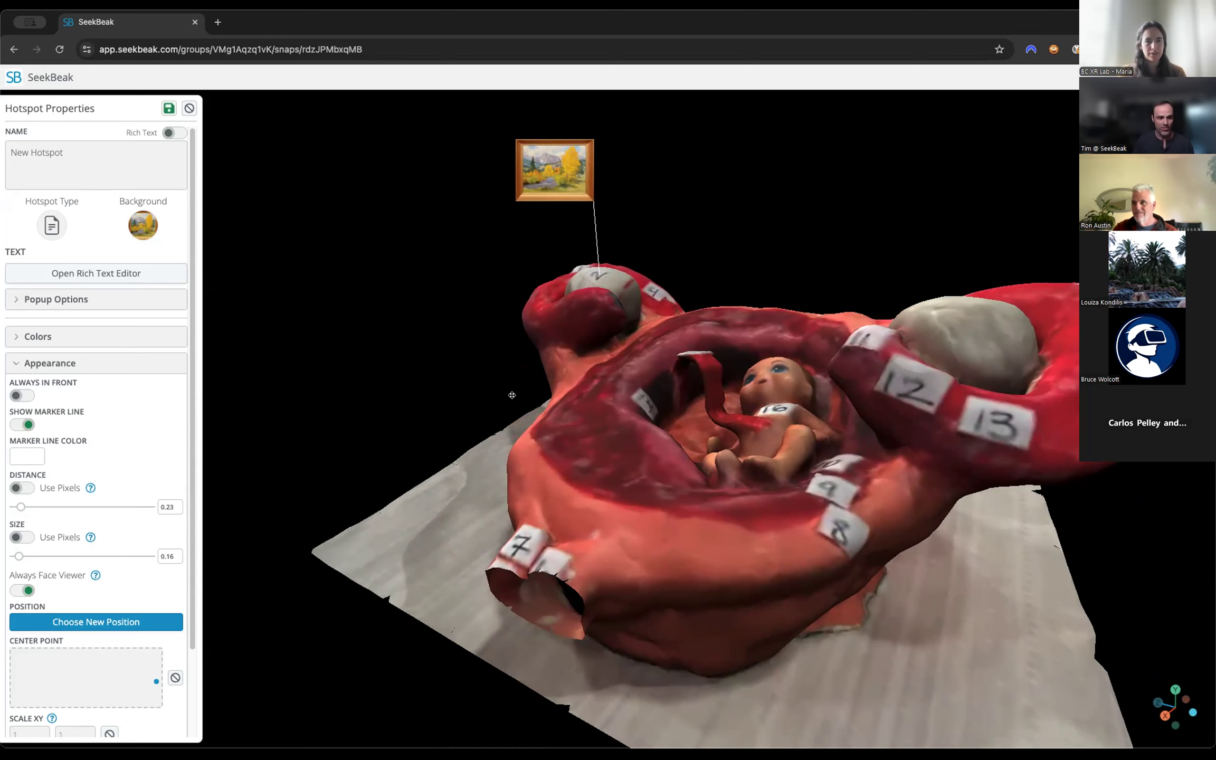
drag(420, 383, 230, 505)
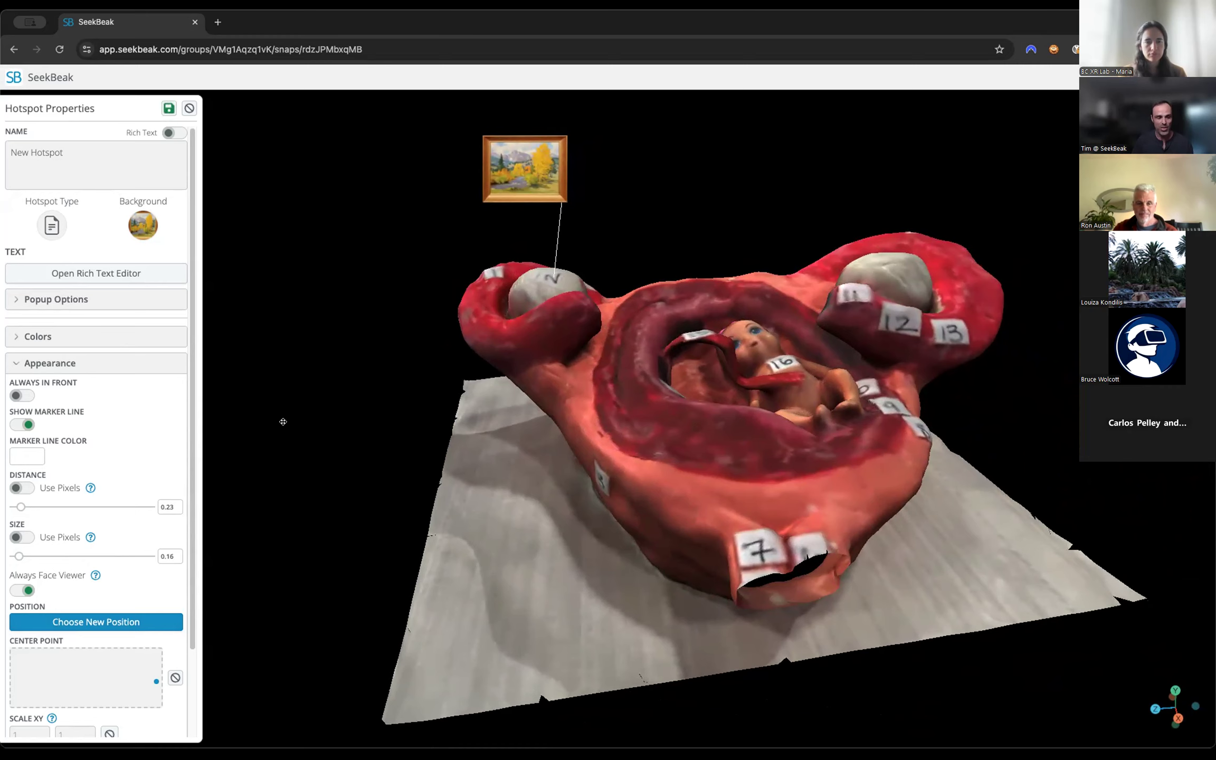
Move the hotspot's center point back toward the middle, turn off Always Face Viewer, and check the fixed orientation from another angle.
mouse_move(125, 680)
mouse_down()
mouse_move(82, 678)
mouse_move(115, 669)
mouse_up()
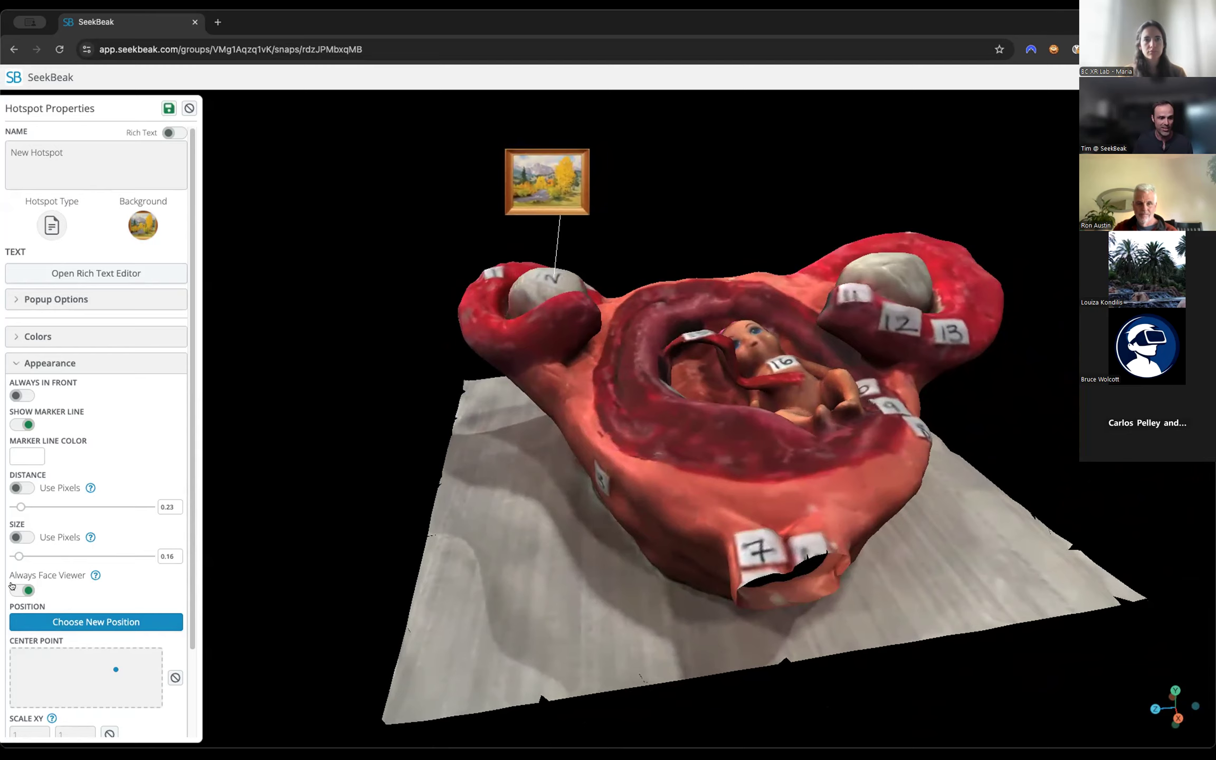
click(14, 589)
drag(408, 382, 552, 364)
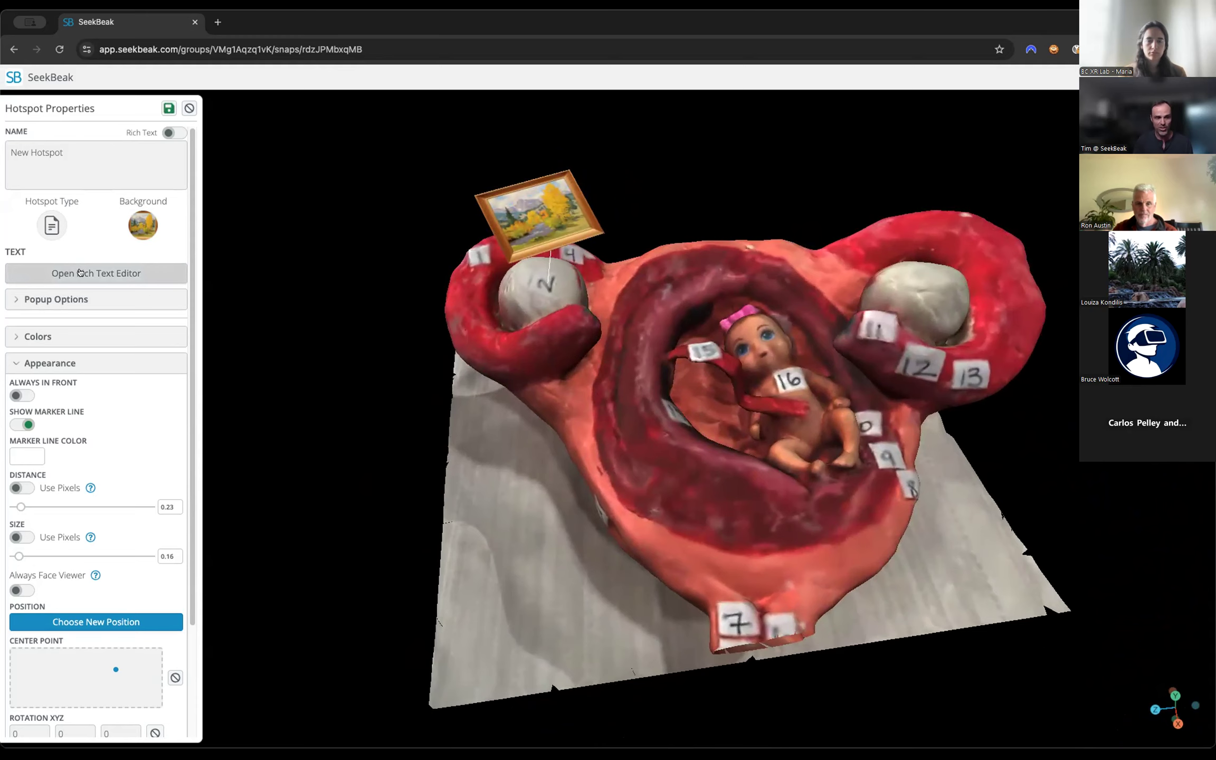
Enter "This is the information on the #2 area" as the hotspot's rich text content.
click(80, 272)
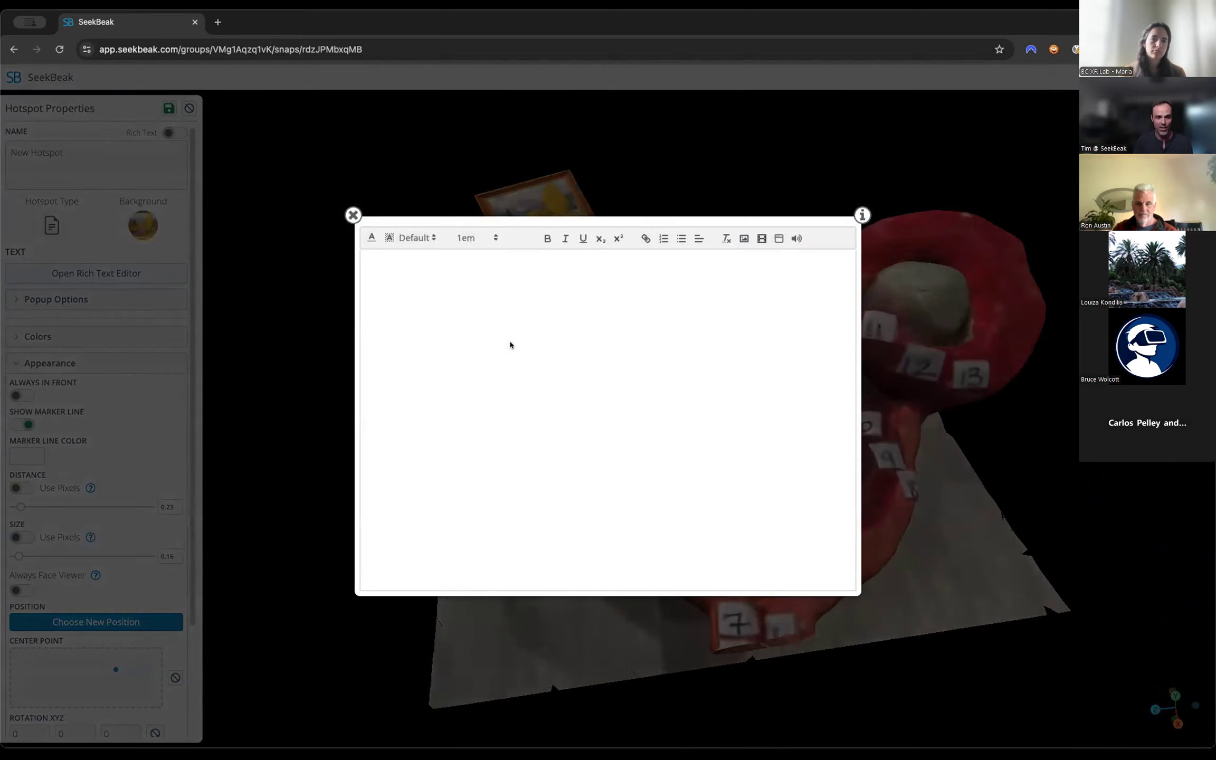
text(This is the )
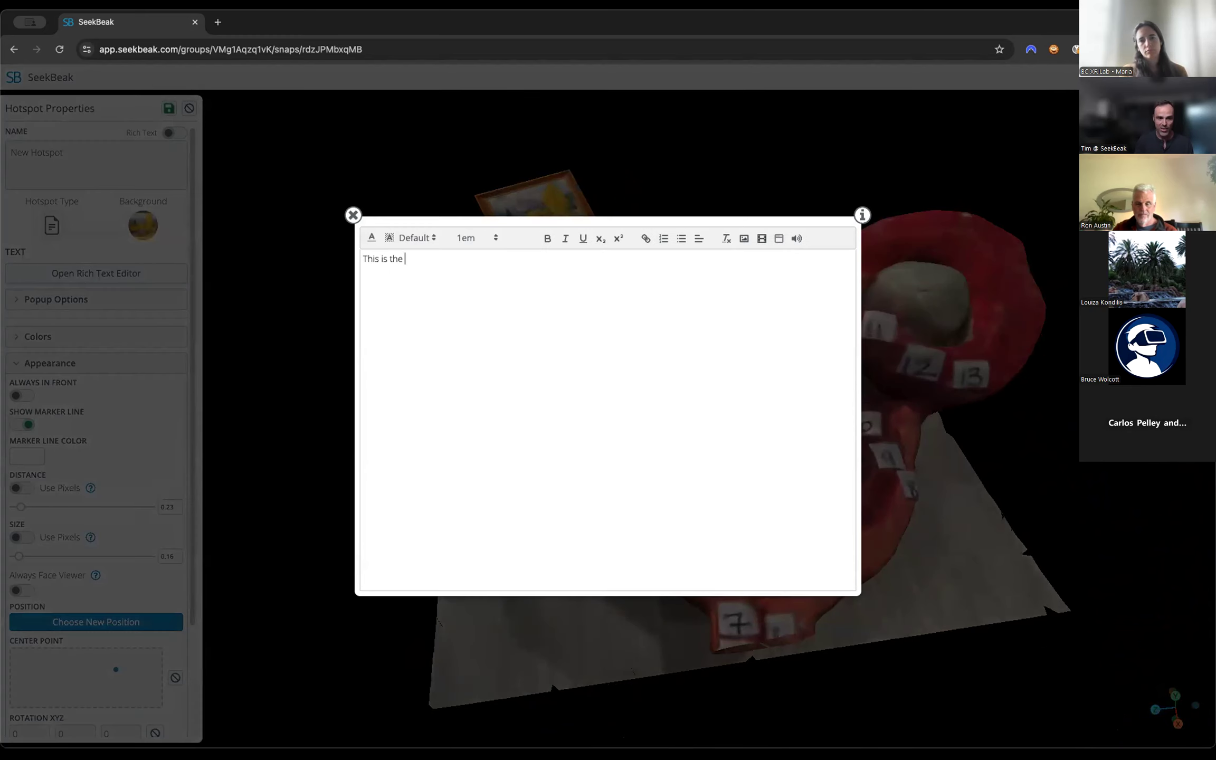
text(information on the #2 area)
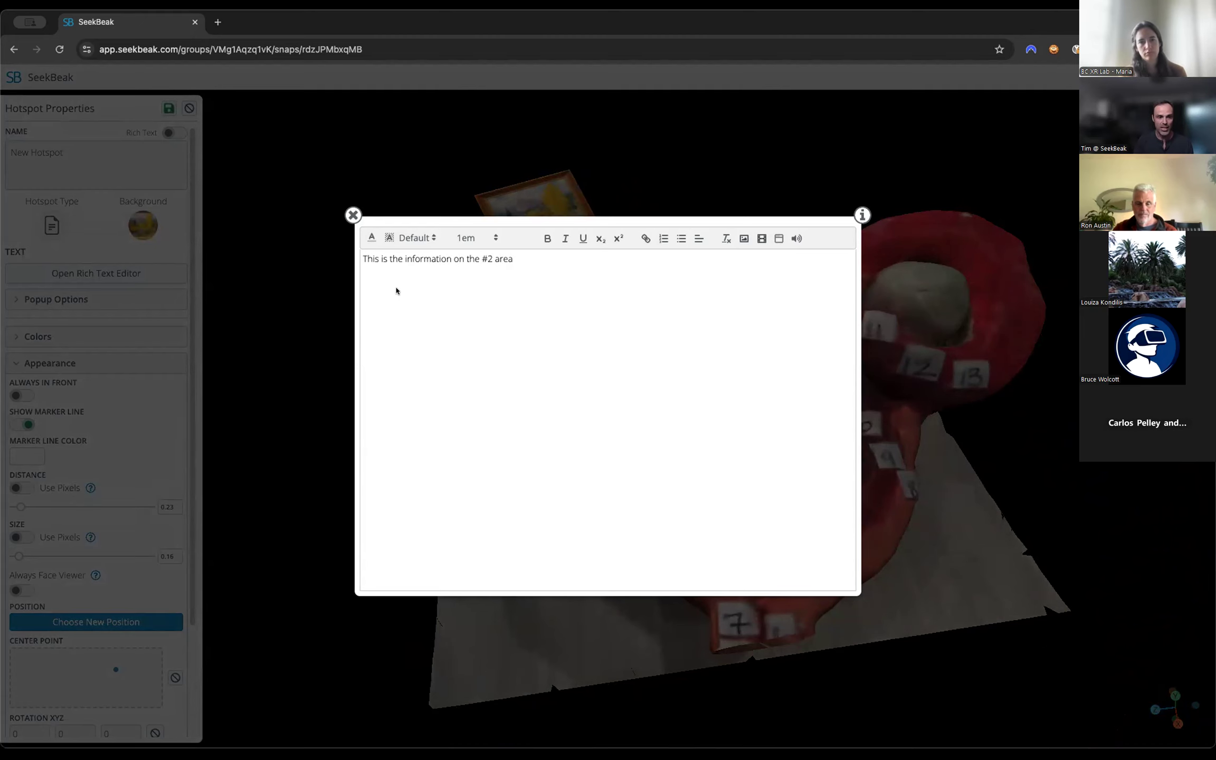
click(349, 212)
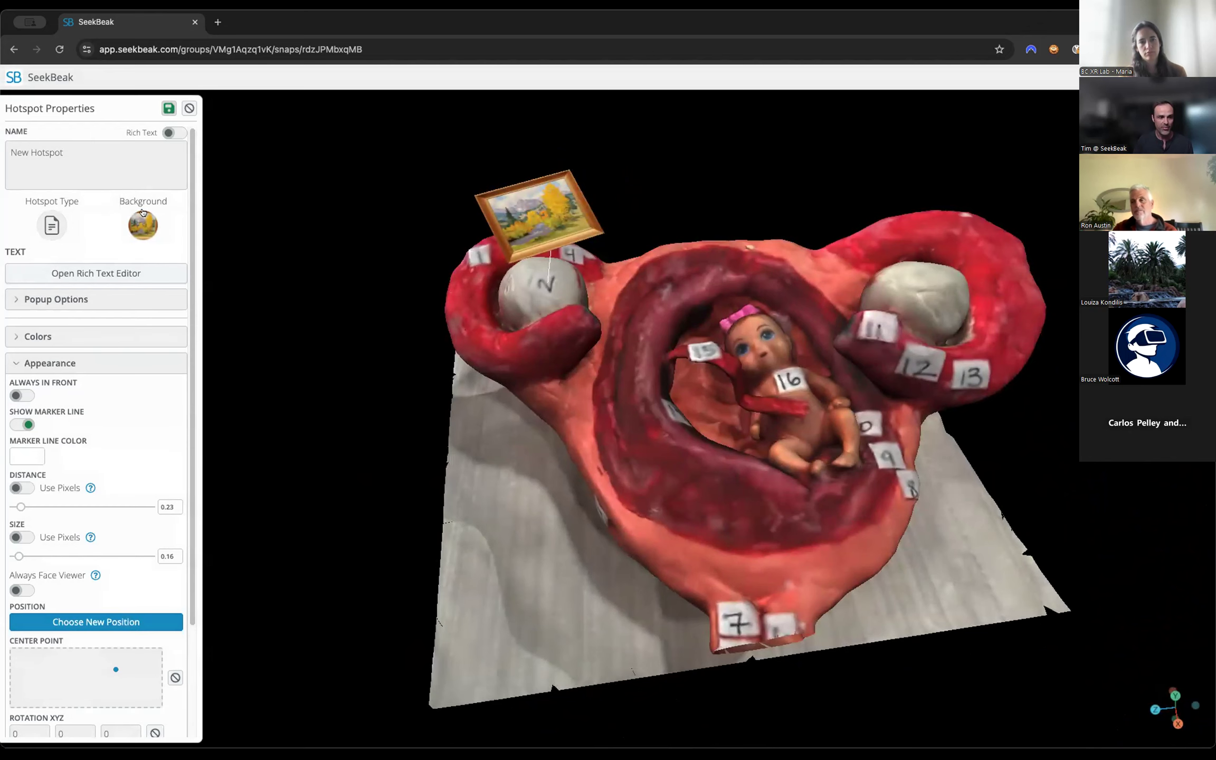
Change the hotspot's background to the smiley face icon and set its size to 0.11.
click(144, 215)
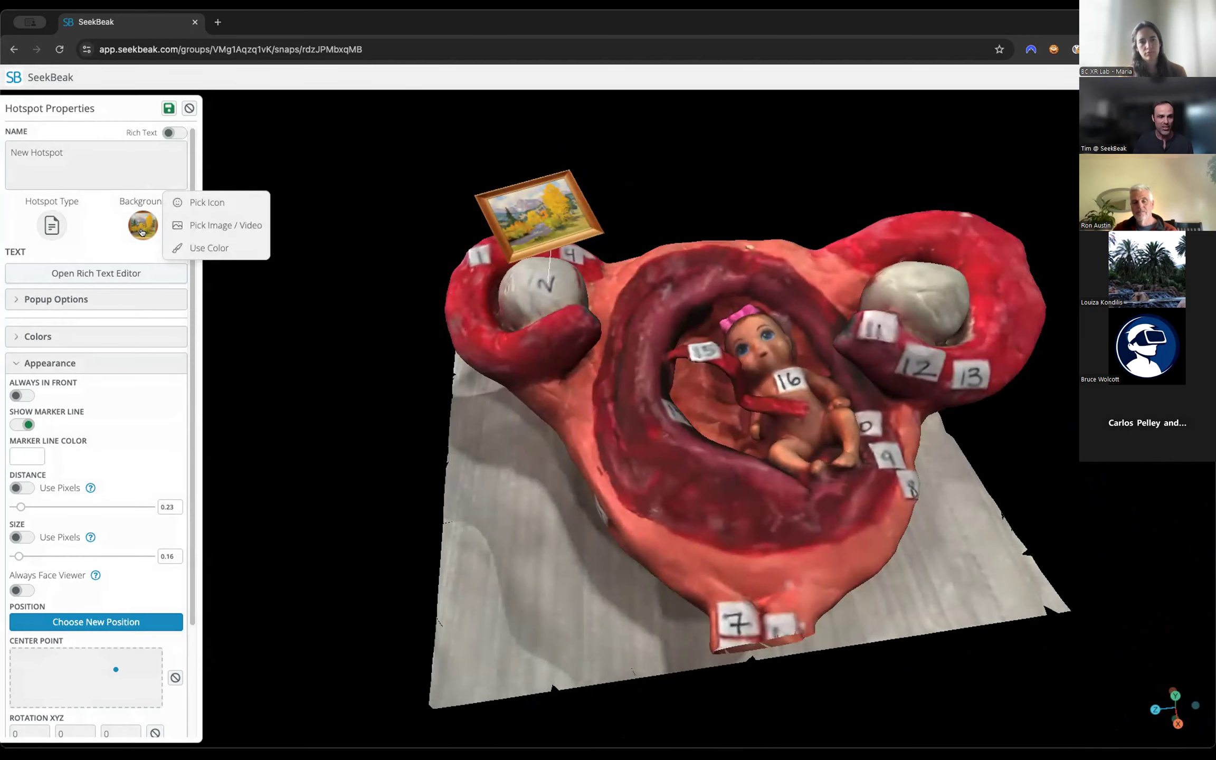
click(190, 202)
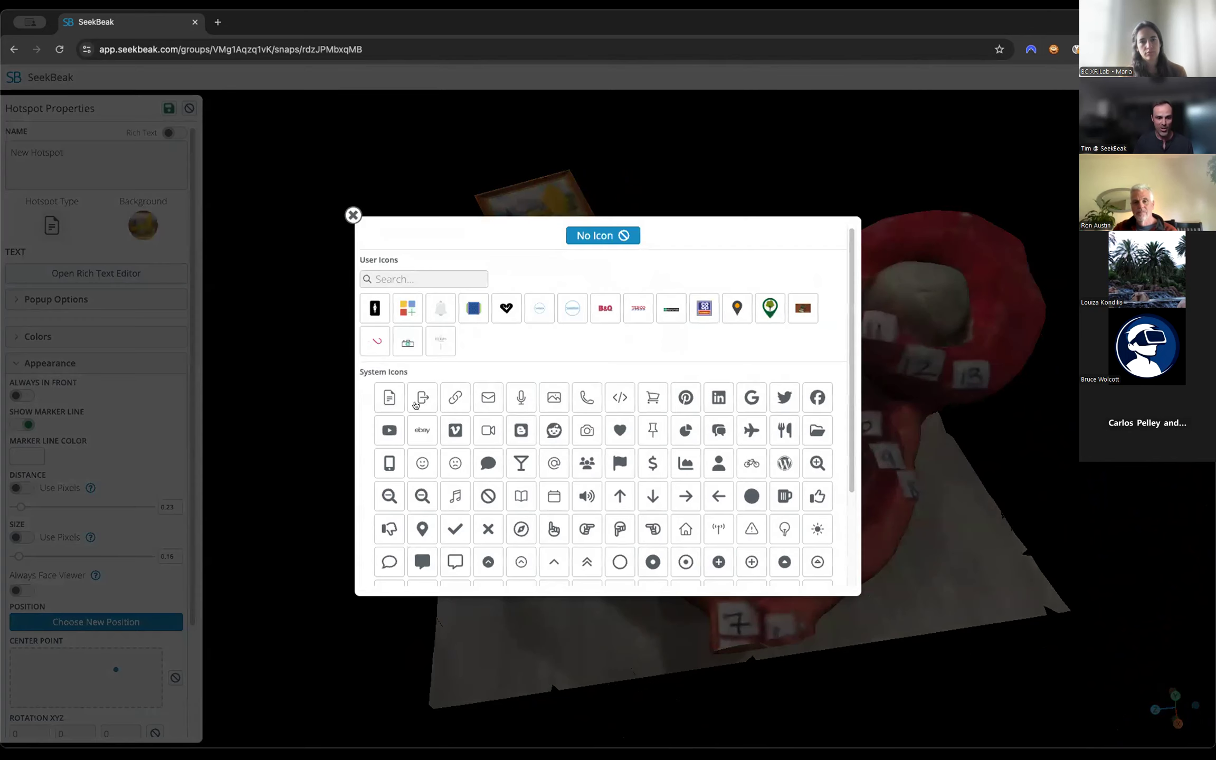
click(422, 462)
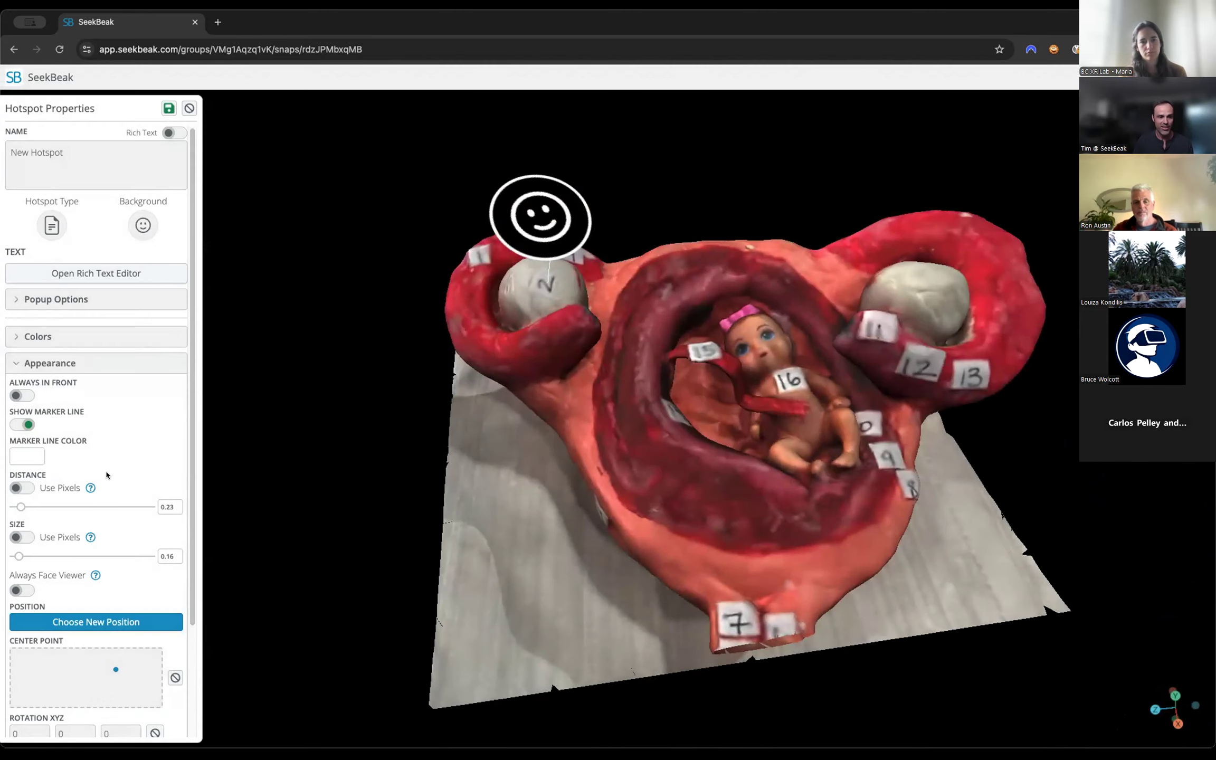
drag(22, 552, 18, 555)
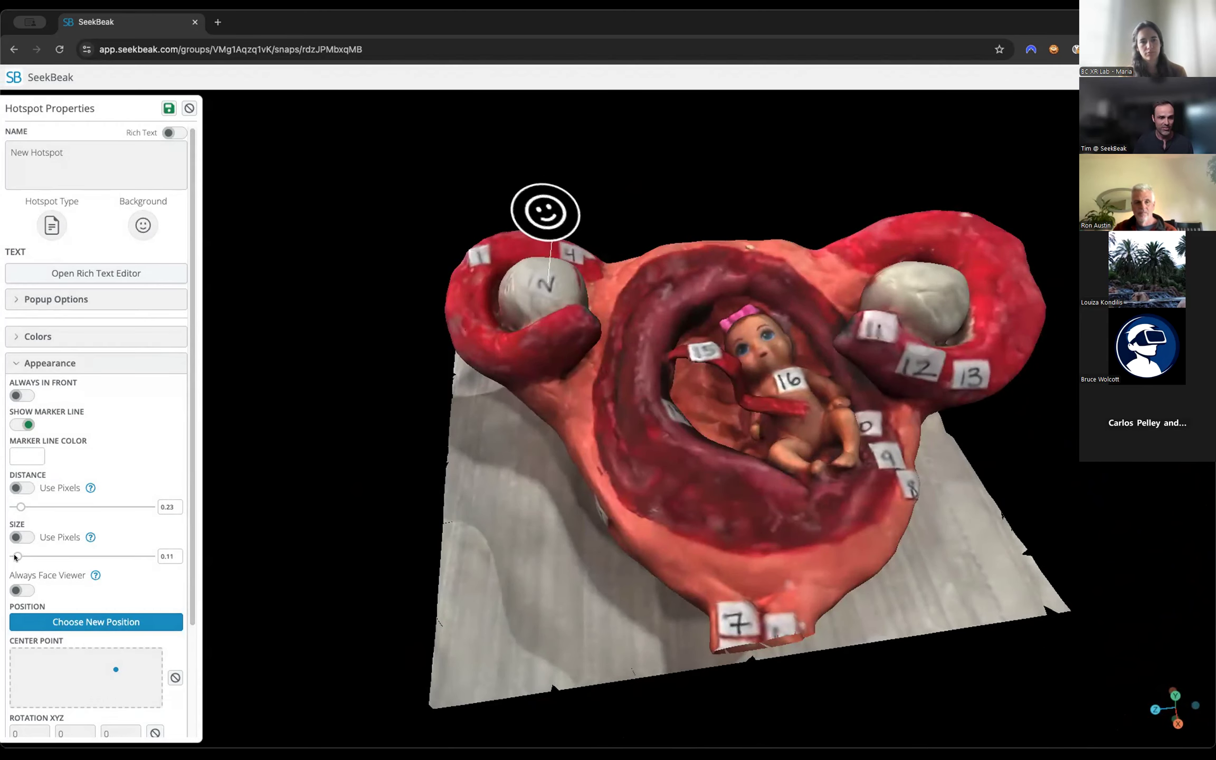
Save the smiley hotspot, test its information popup from another angle in view mode, and return to editing the scene.
click(161, 108)
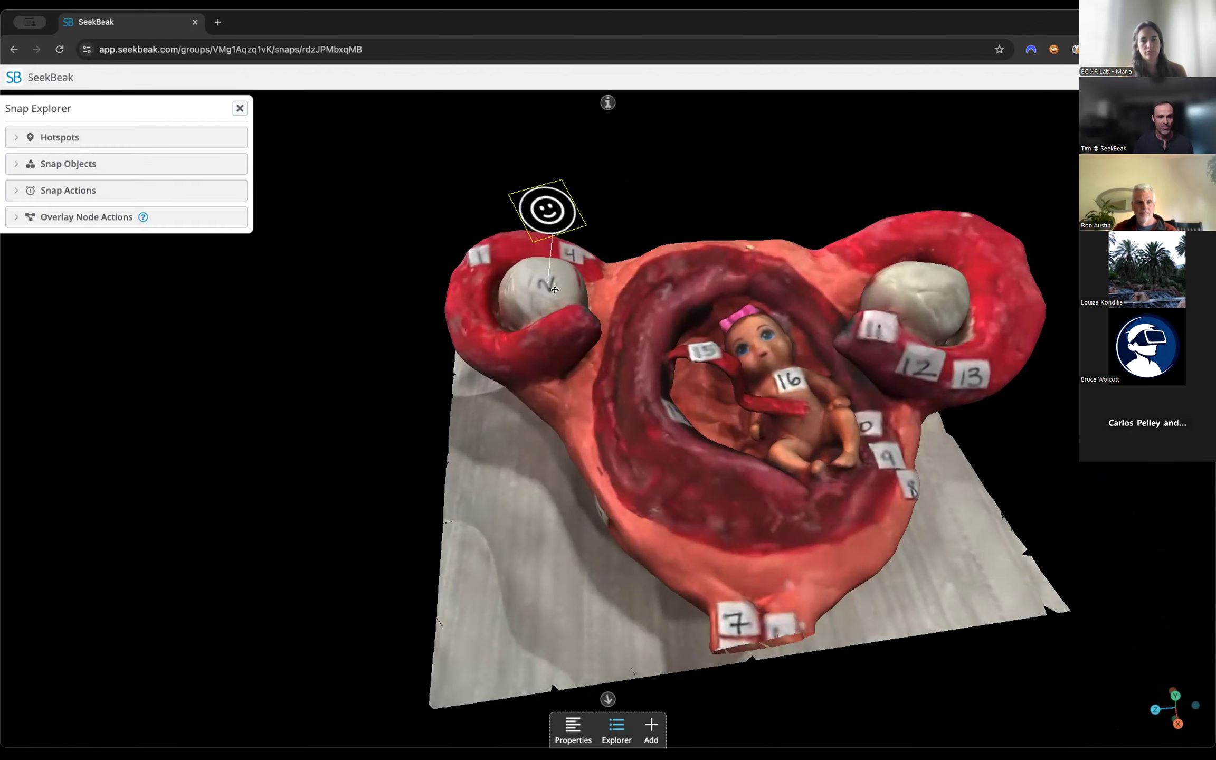
drag(728, 381, 839, 351)
click(553, 247)
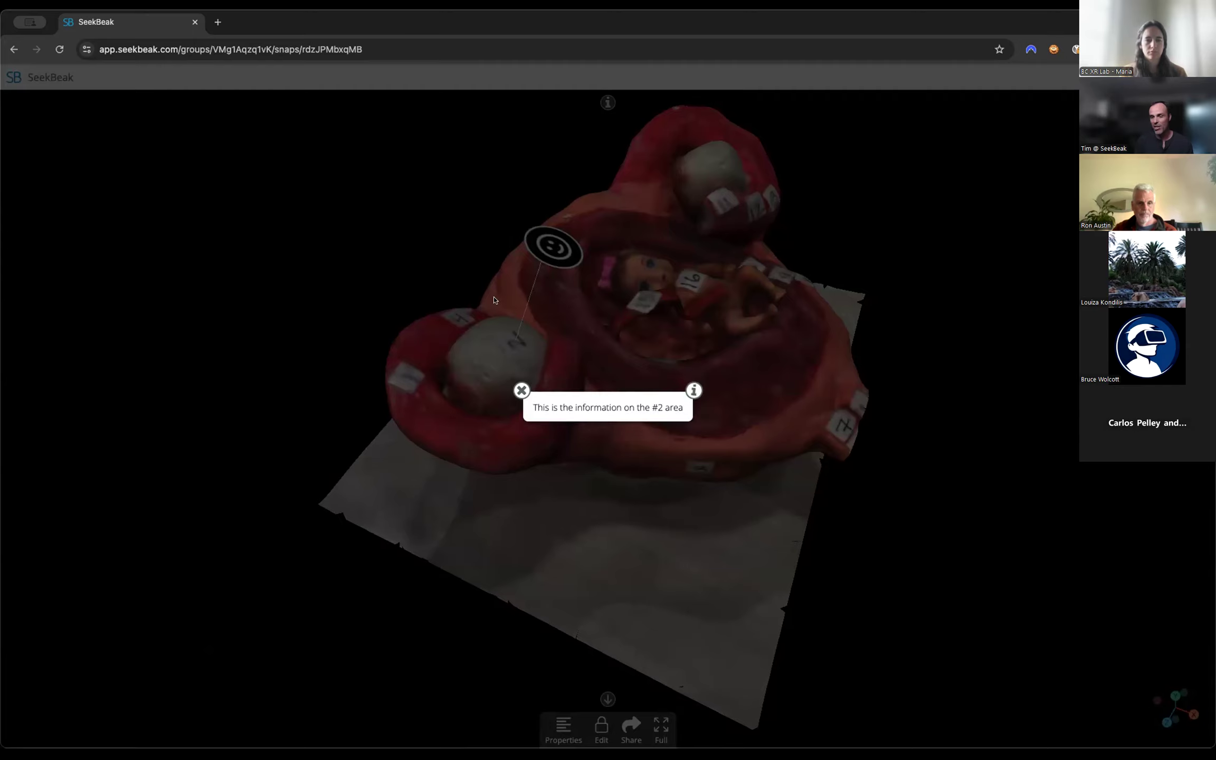
click(520, 391)
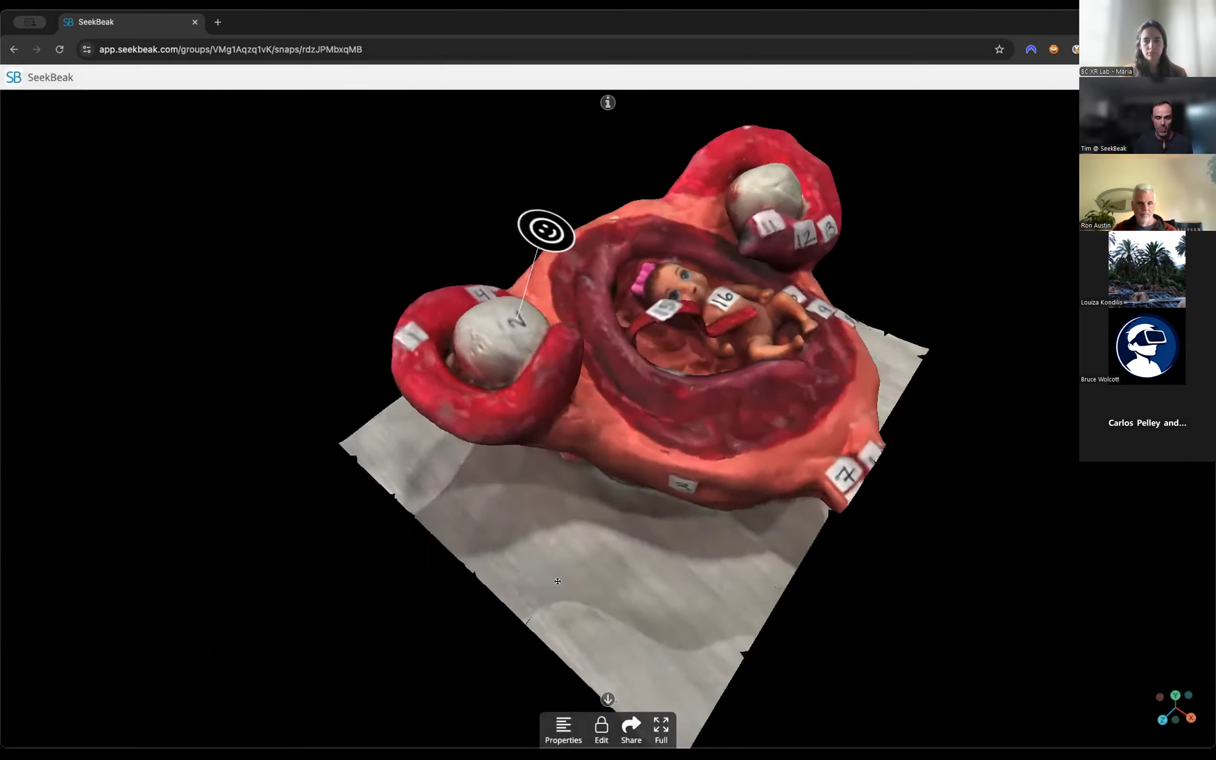
click(597, 728)
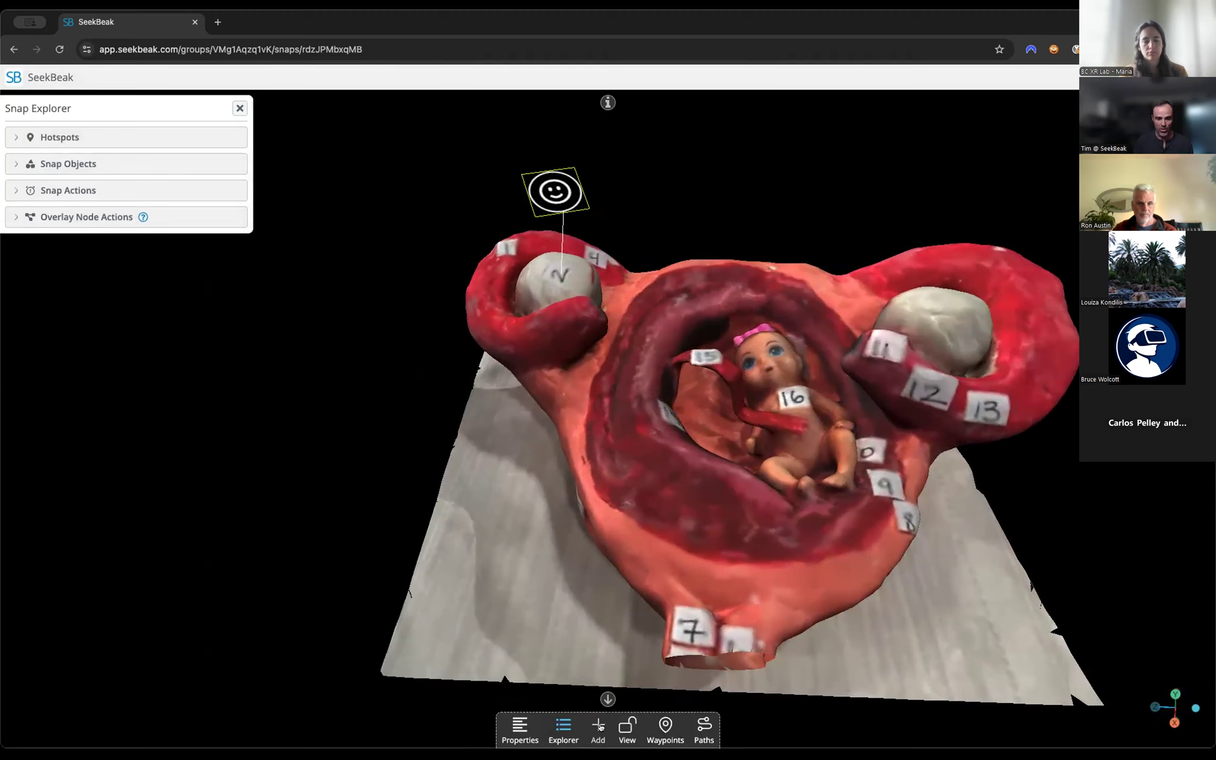
click(241, 108)
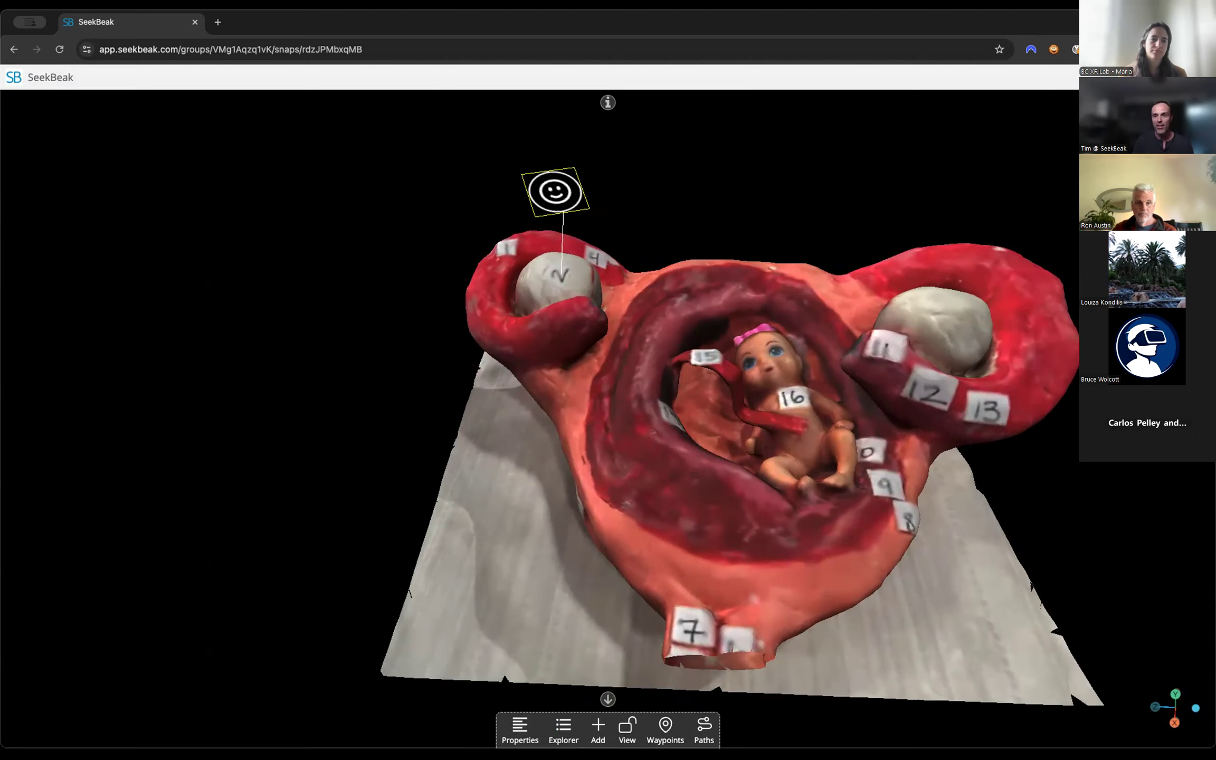
Leave the scene and create a new overlay named "XR Overlay" in the Overlays area.
click(14, 49)
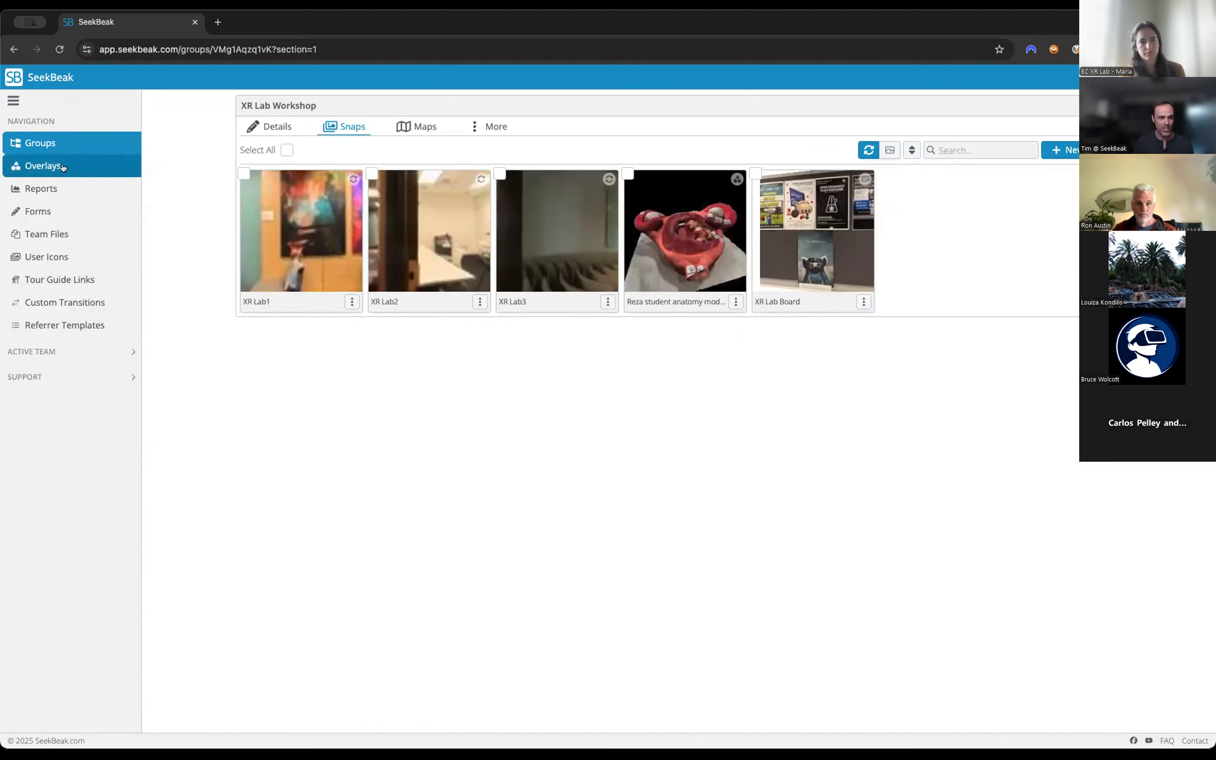
click(63, 168)
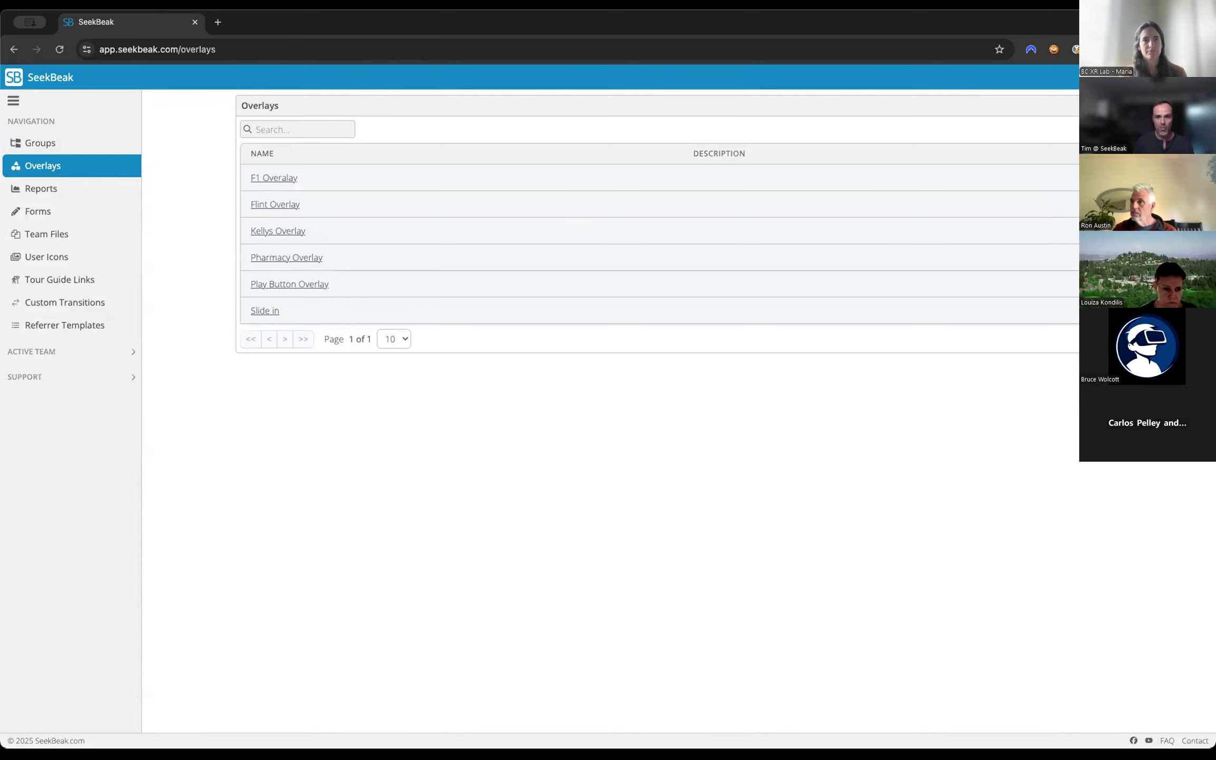
click(1111, 105)
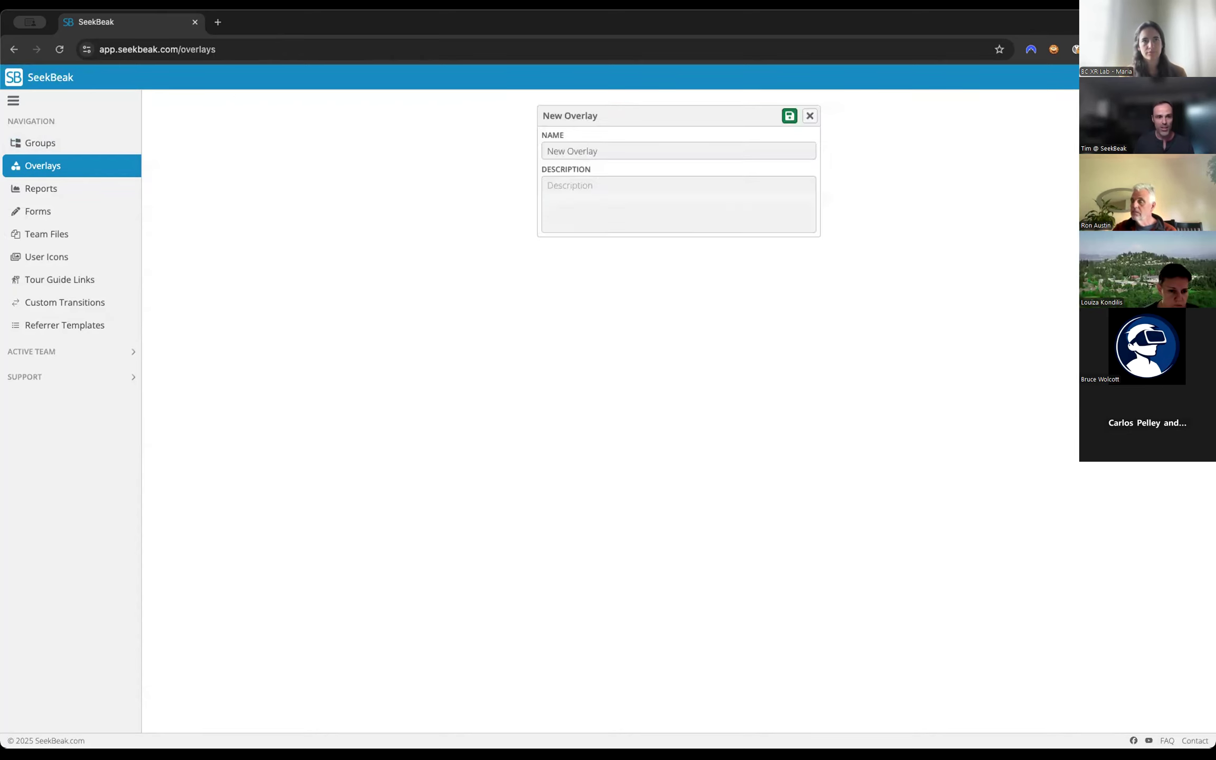
click(713, 150)
text(XR O)
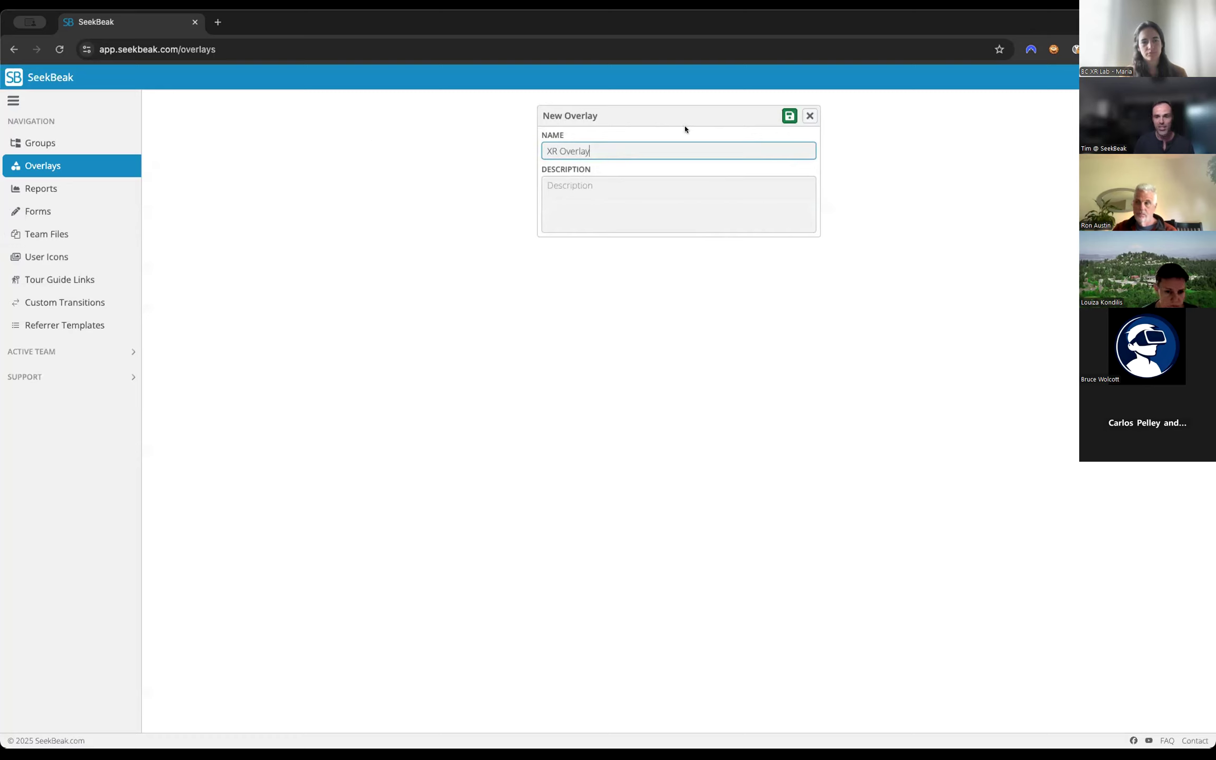
click(788, 116)
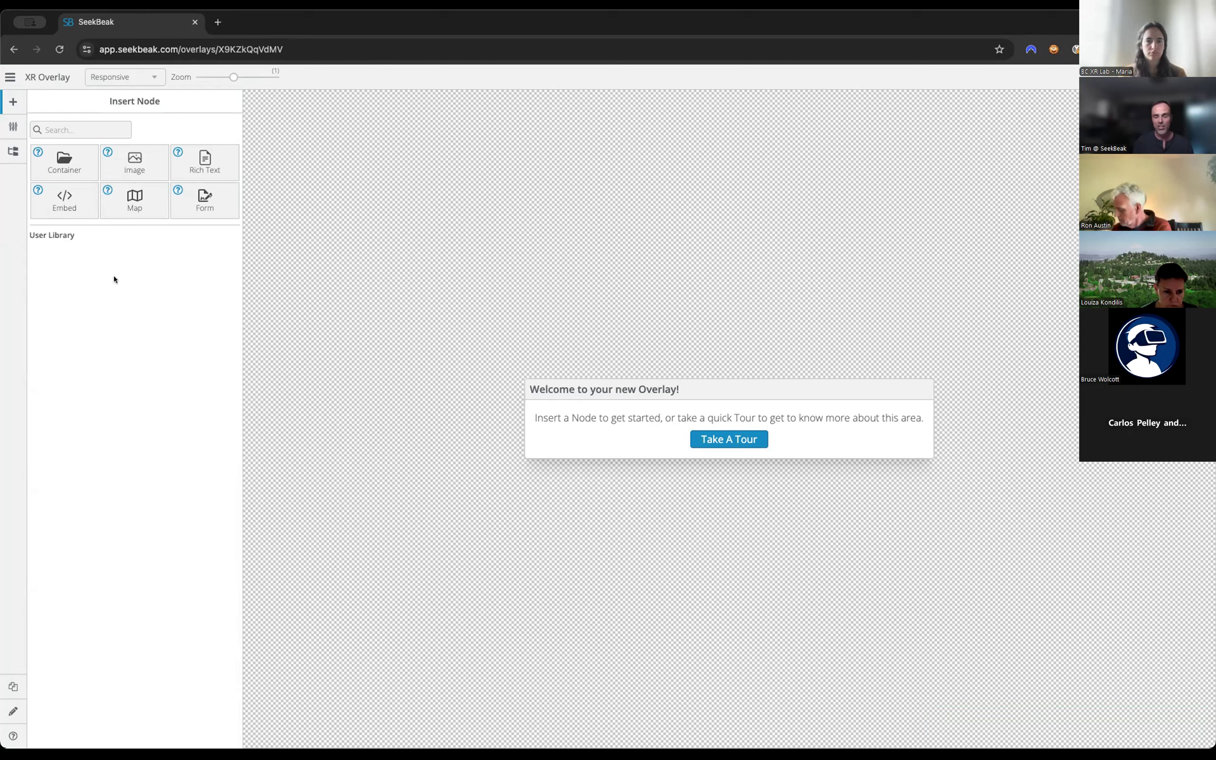
Insert a container into the overlay, place it near the canvas's upper-left corner, and resize it to a tall, narrow rectangle.
click(63, 152)
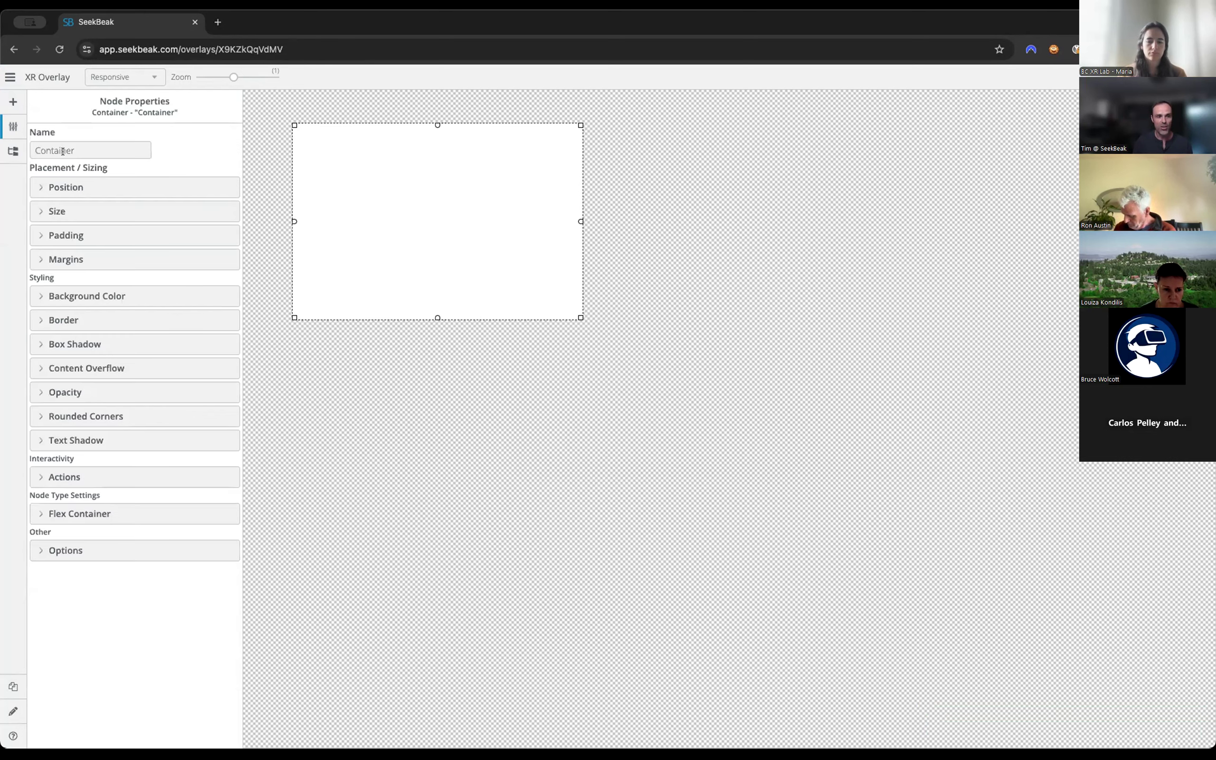
drag(370, 189, 363, 170)
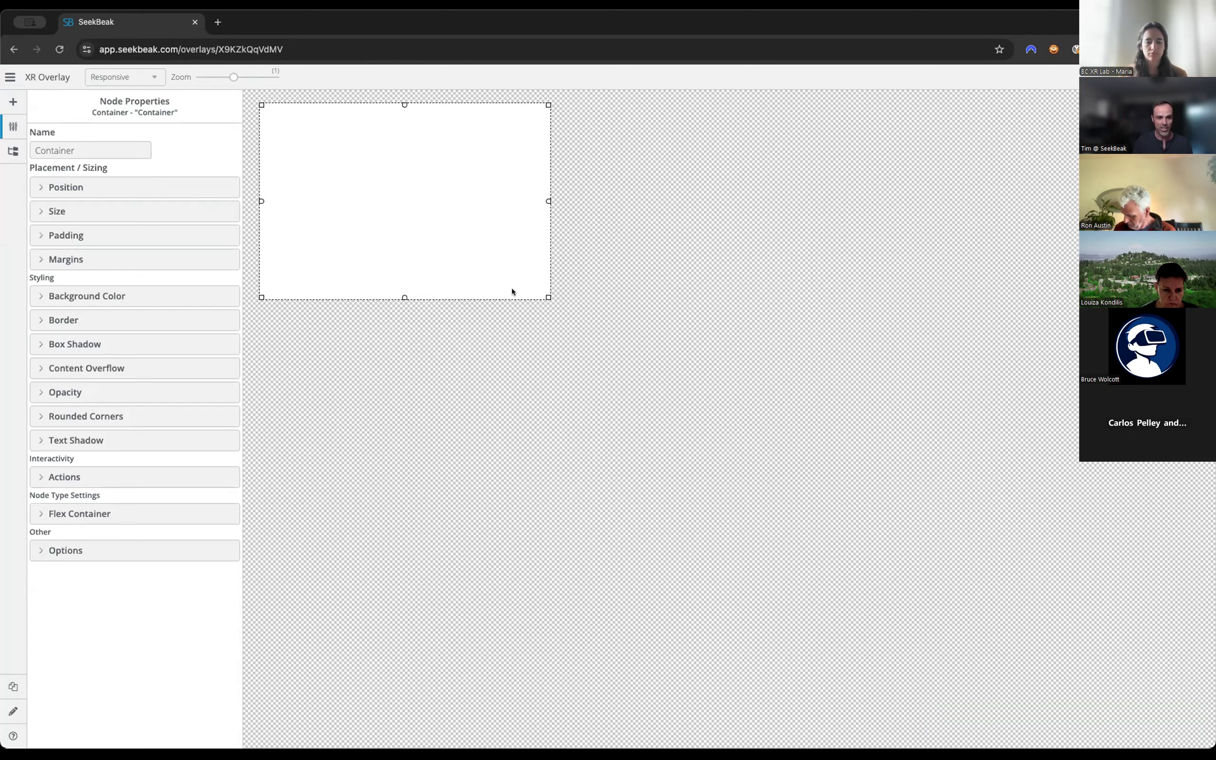
drag(544, 291, 365, 319)
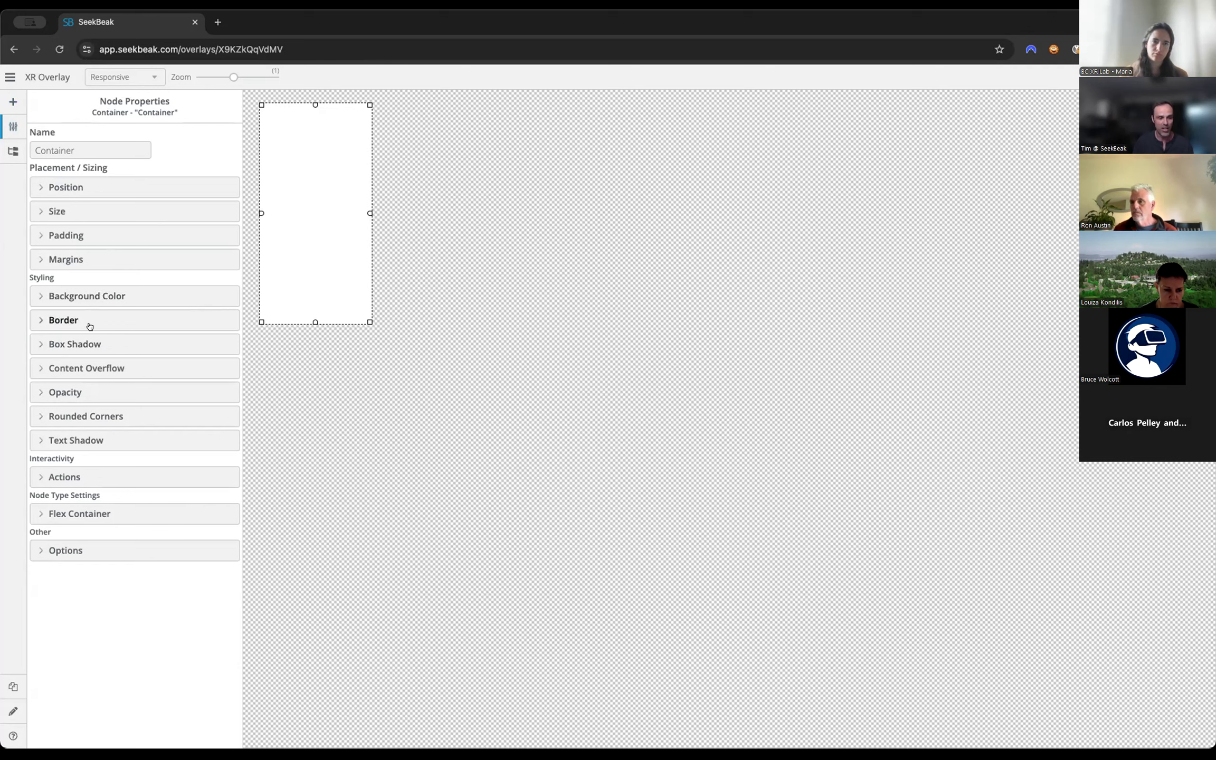
Set the container's background color to light pink (#f8dada).
click(128, 295)
click(48, 320)
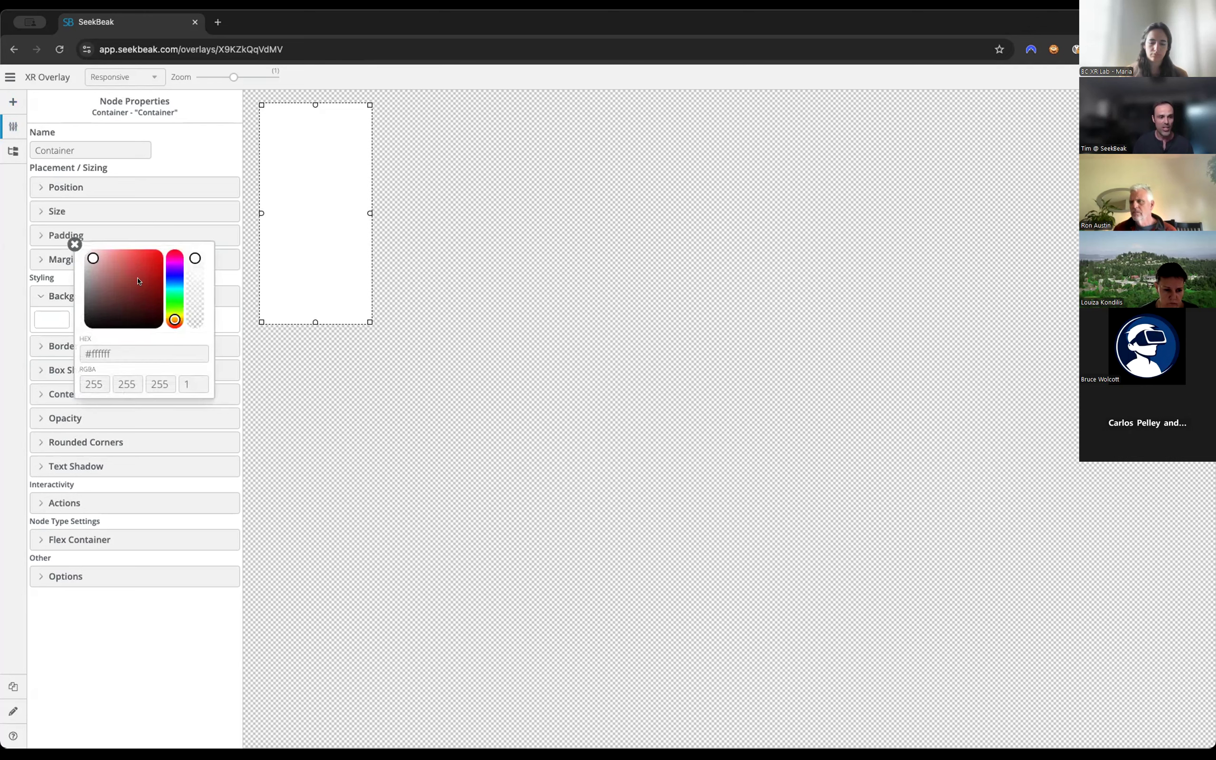
drag(96, 259, 99, 260)
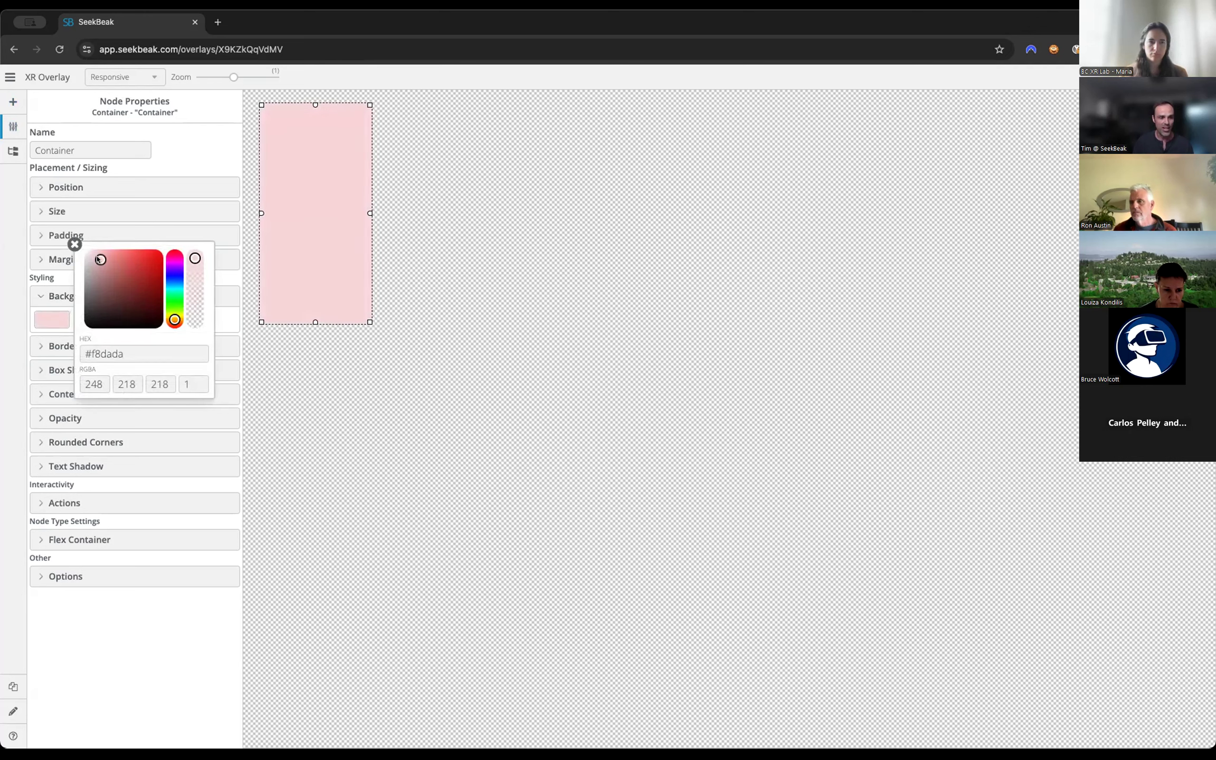
click(73, 244)
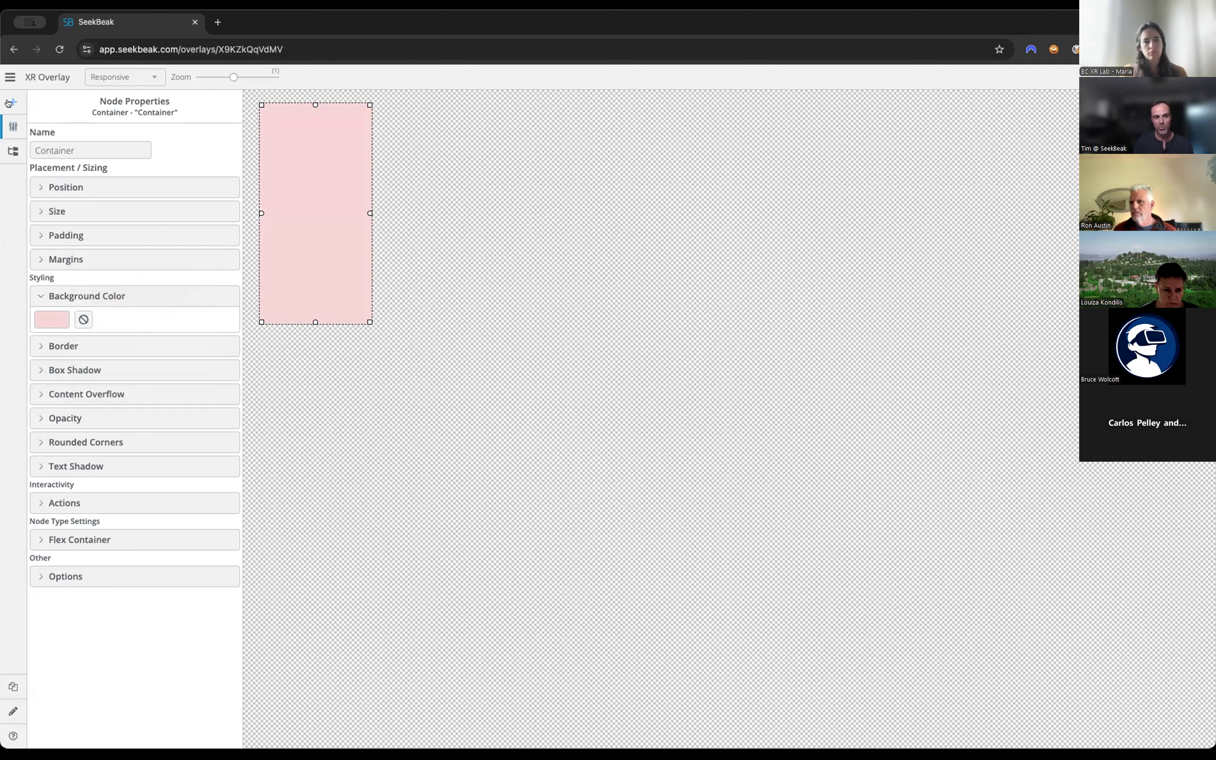
Insert an image node inside the pink container and fit it as a small box across the container's upper part.
click(9, 102)
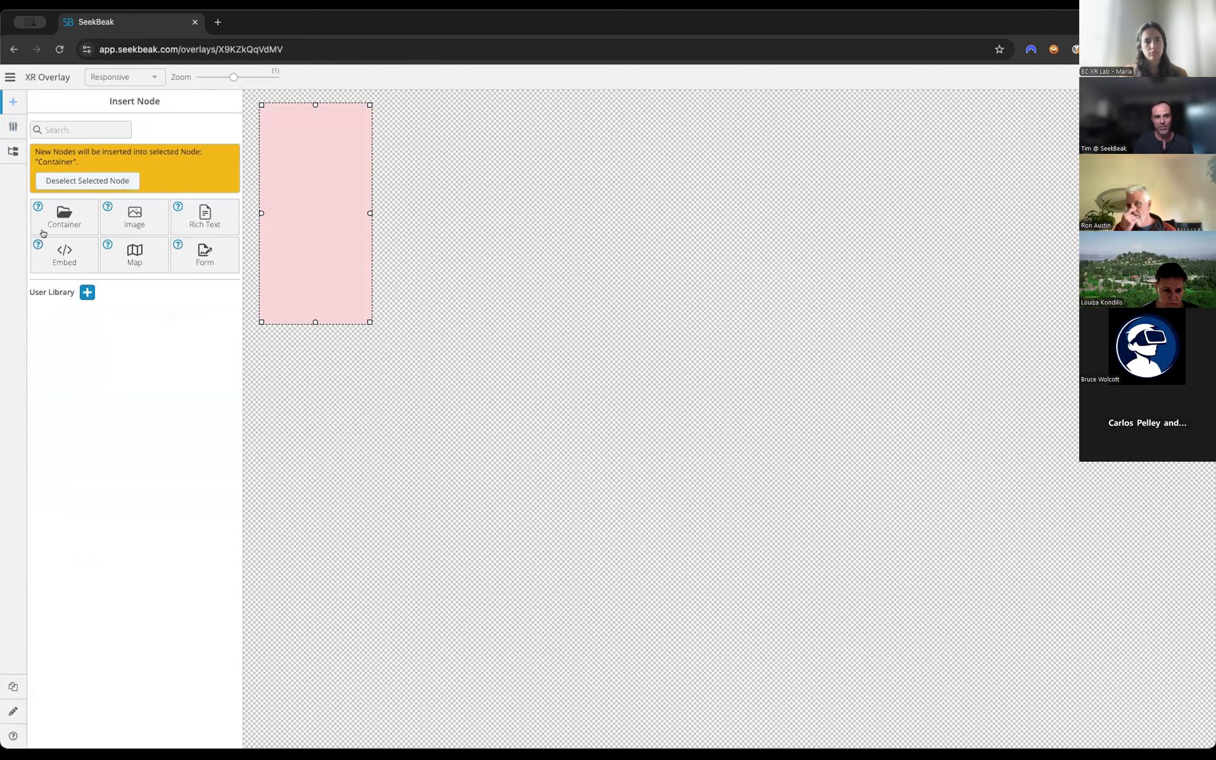
click(131, 214)
drag(290, 141, 354, 168)
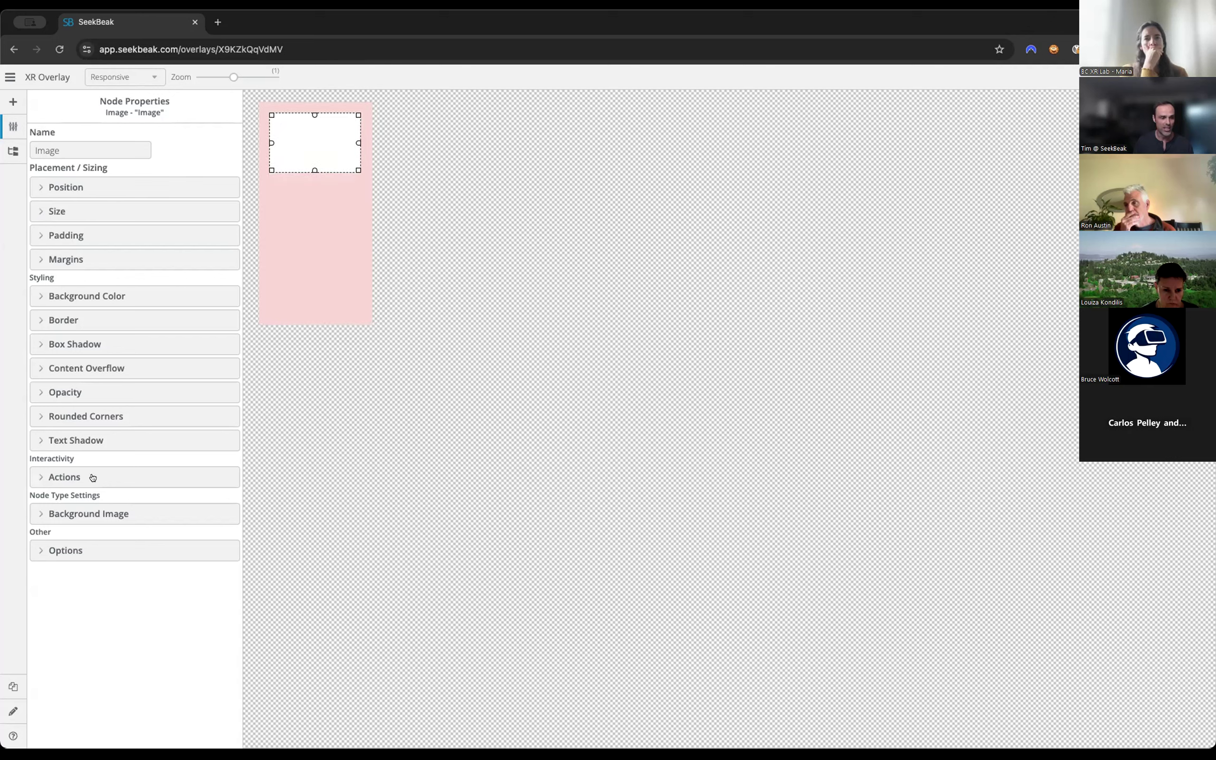
Set the image node's background image source to Icon and choose the up arrow from the system icons.
click(91, 513)
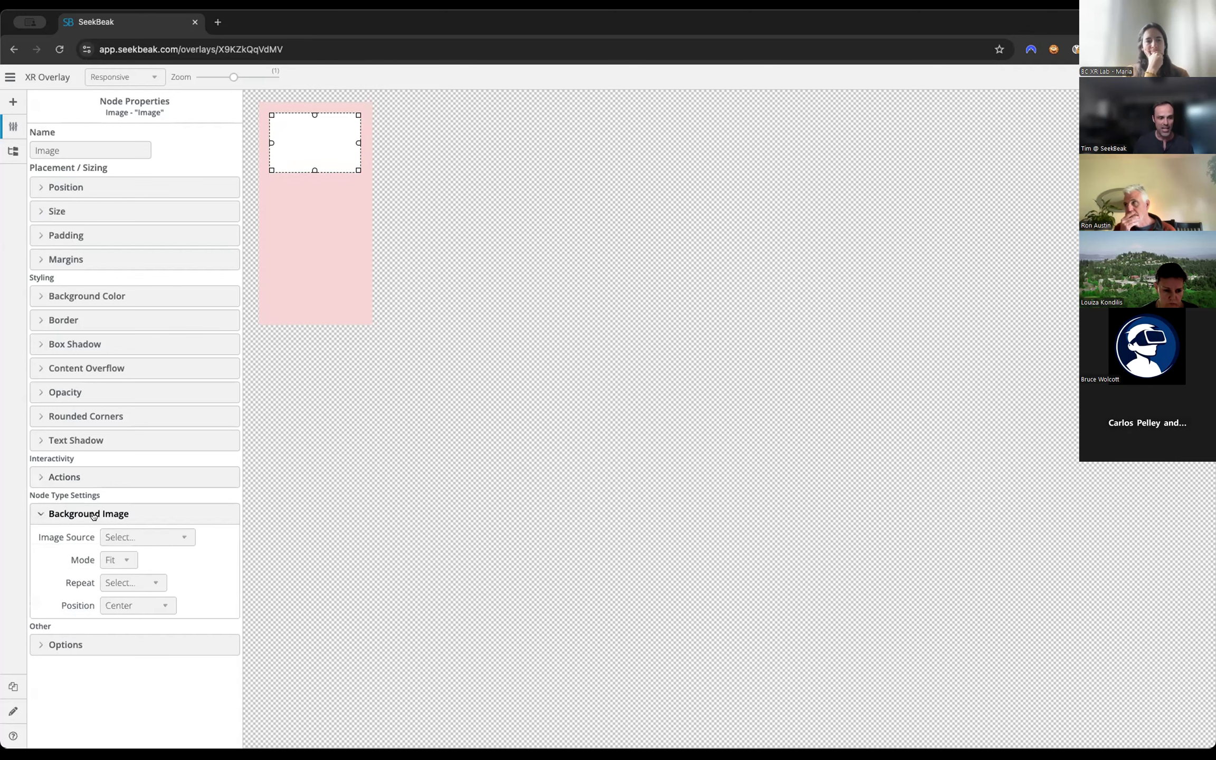
click(121, 537)
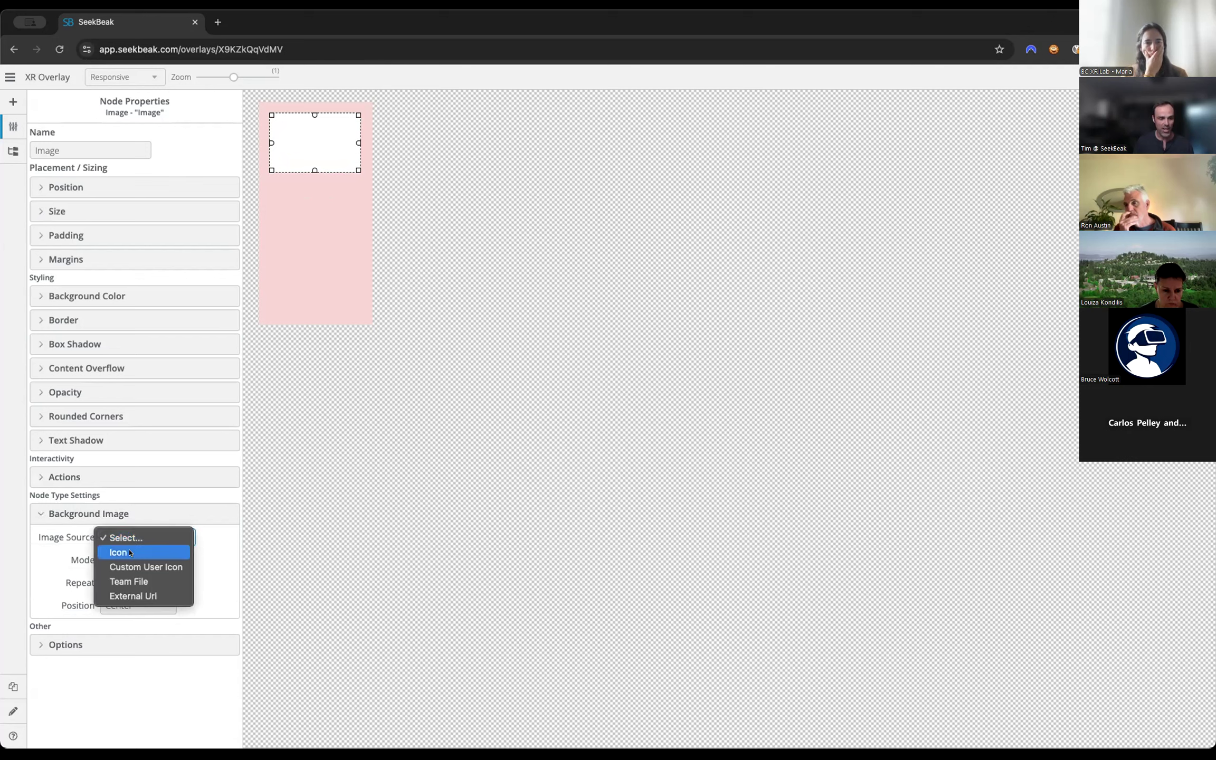
click(130, 552)
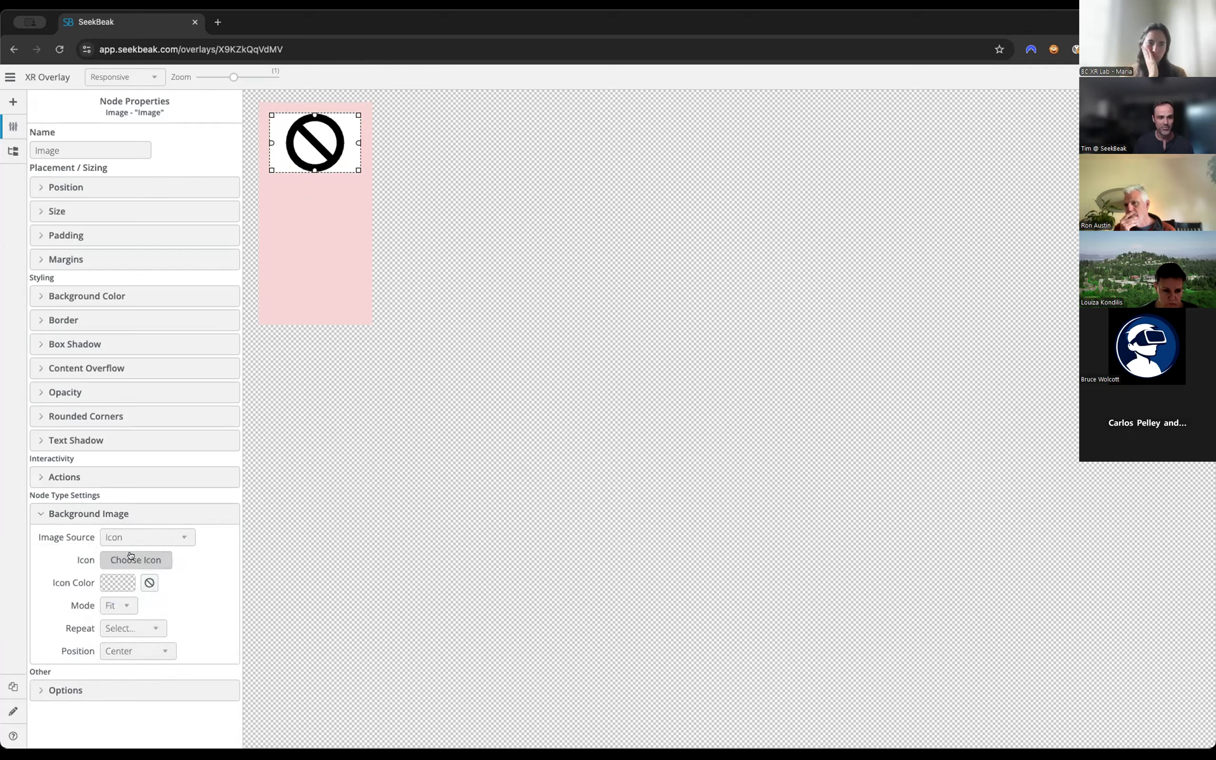
click(127, 562)
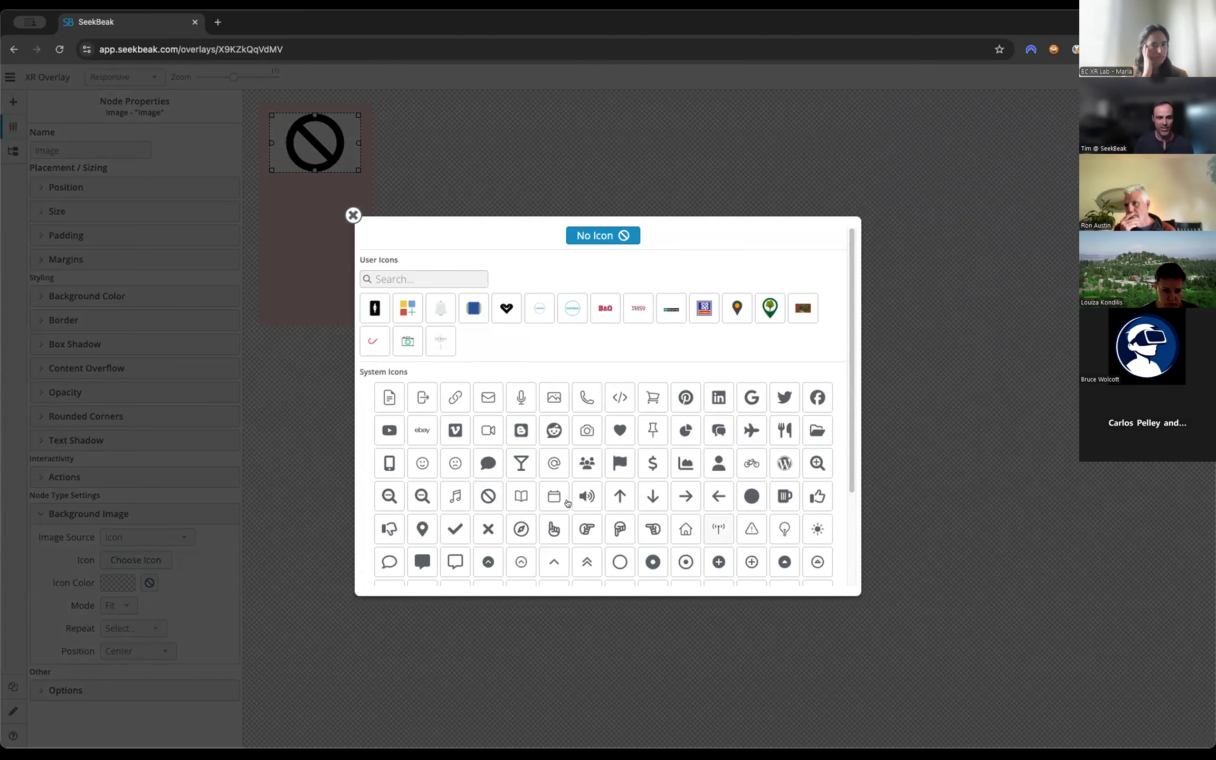
scroll(567, 503, down, 3)
scroll(567, 503, up, 2)
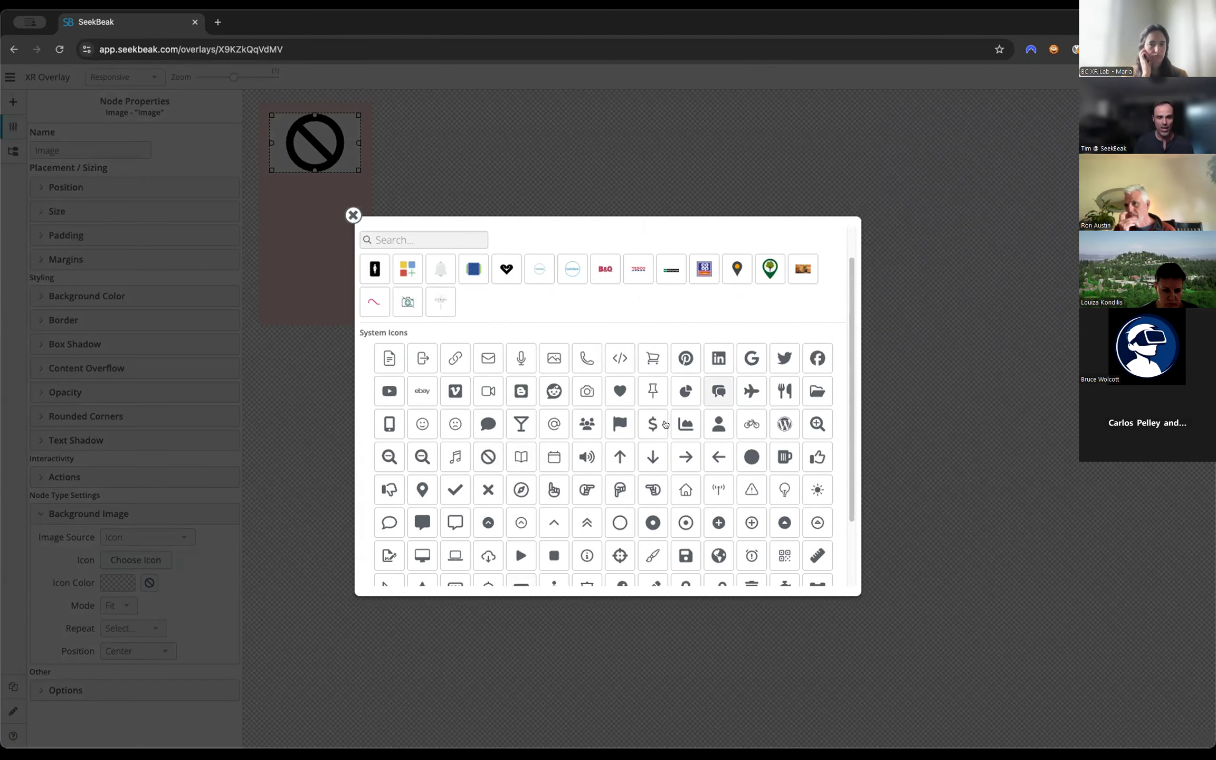
click(619, 457)
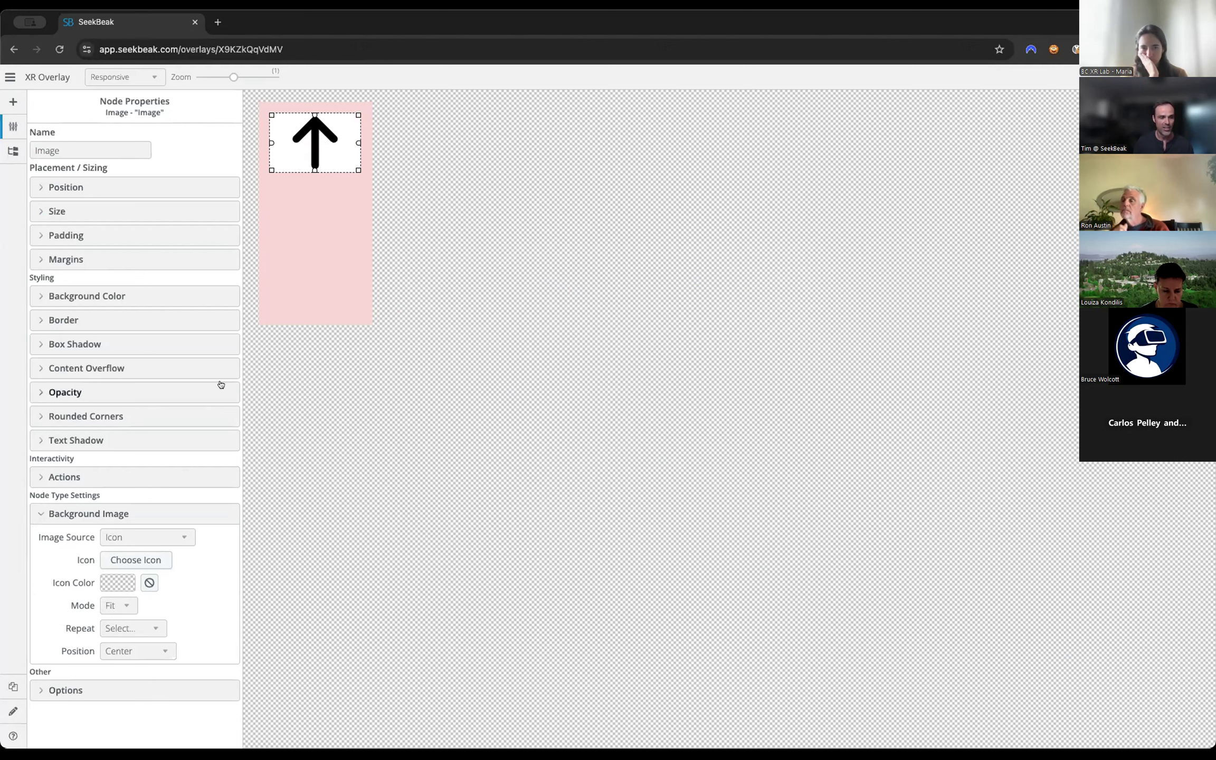
Rename the image node as "Arrow Up" and duplicate it within the container.
double_click(74, 151)
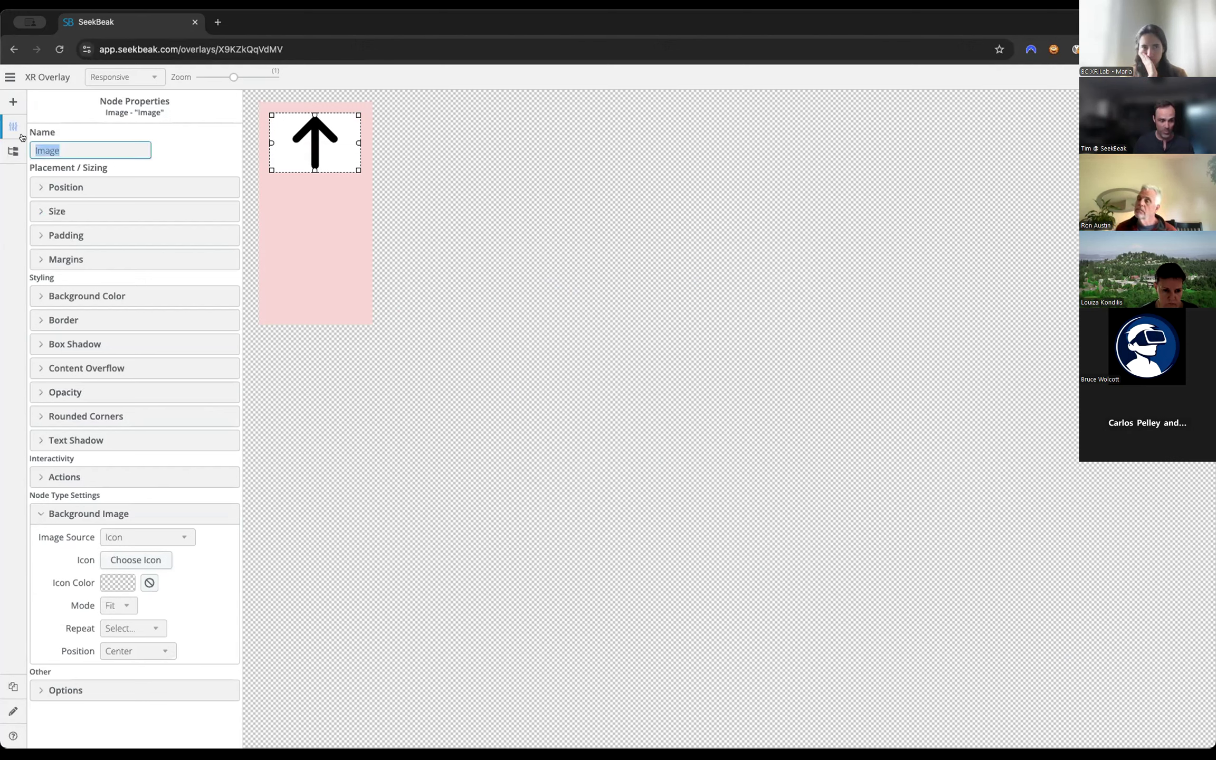
text(Arrow Up)
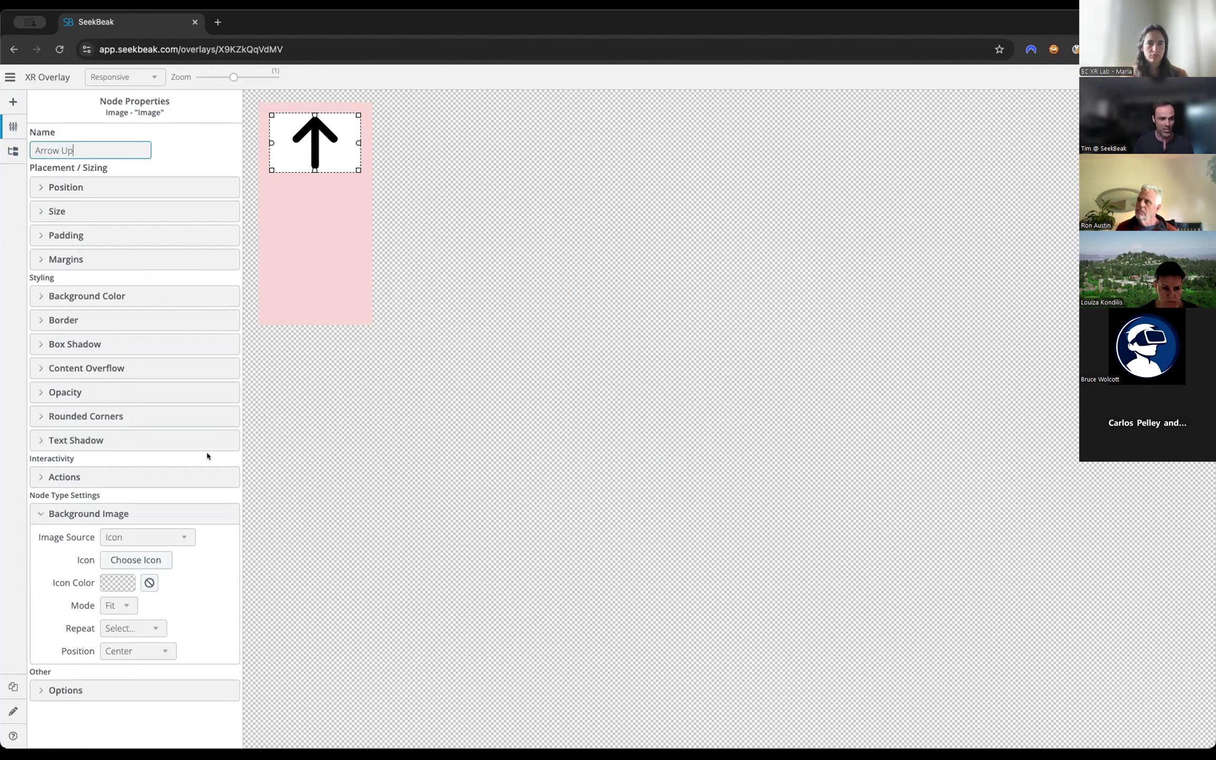
click(68, 689)
scroll(69, 687, down, 2)
click(130, 686)
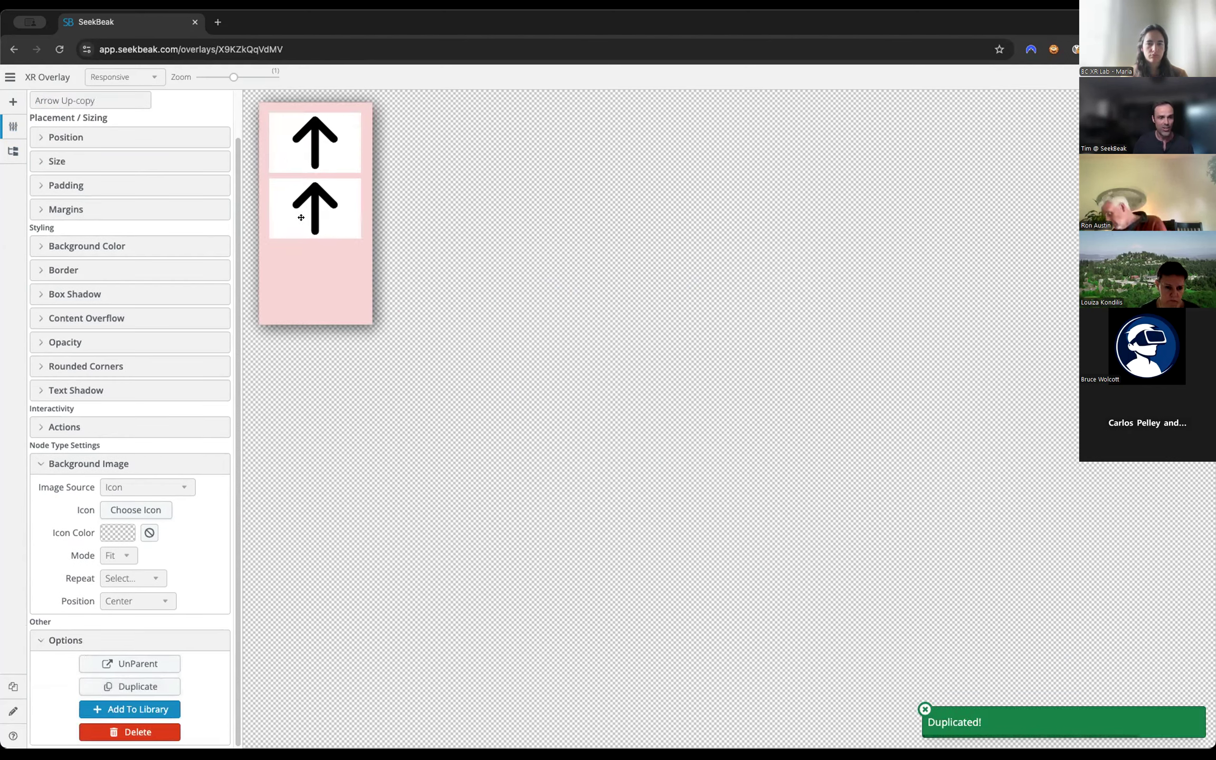
Change the duplicated image's icon to the down arrow and rename the node as "Arrow Down".
click(132, 509)
click(645, 480)
click(112, 143)
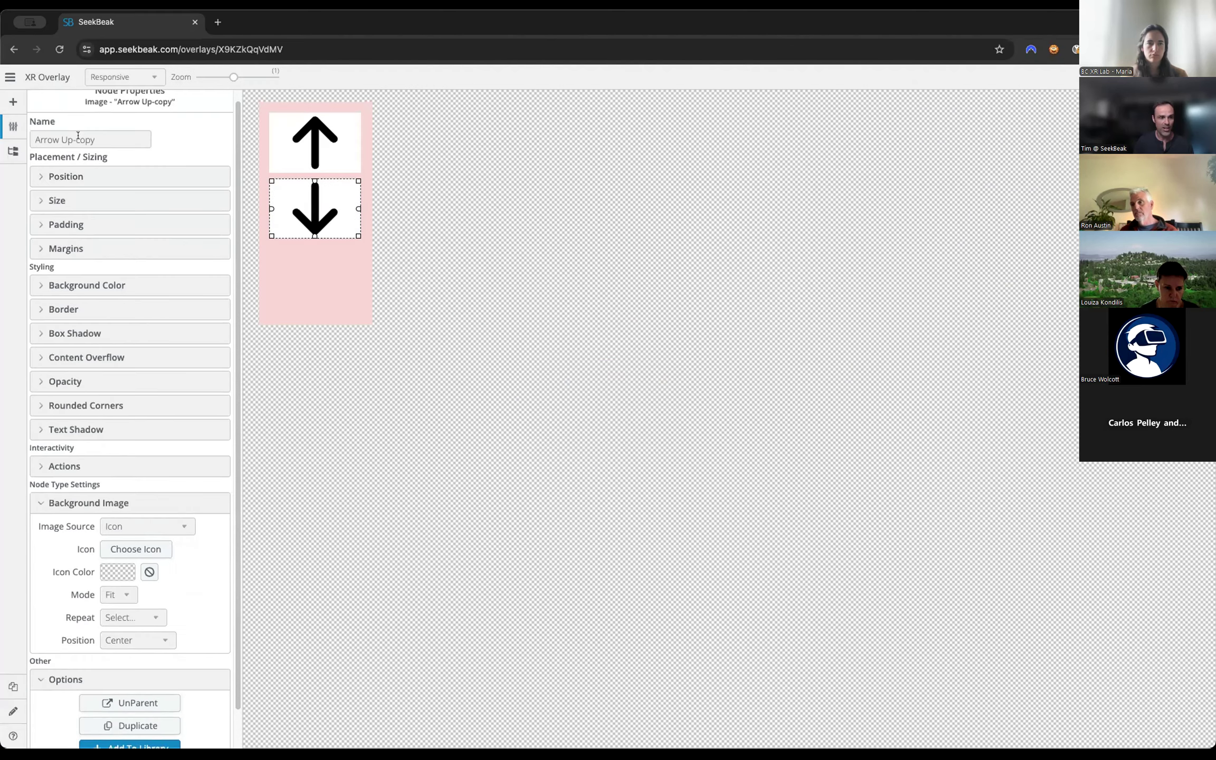
click(129, 149)
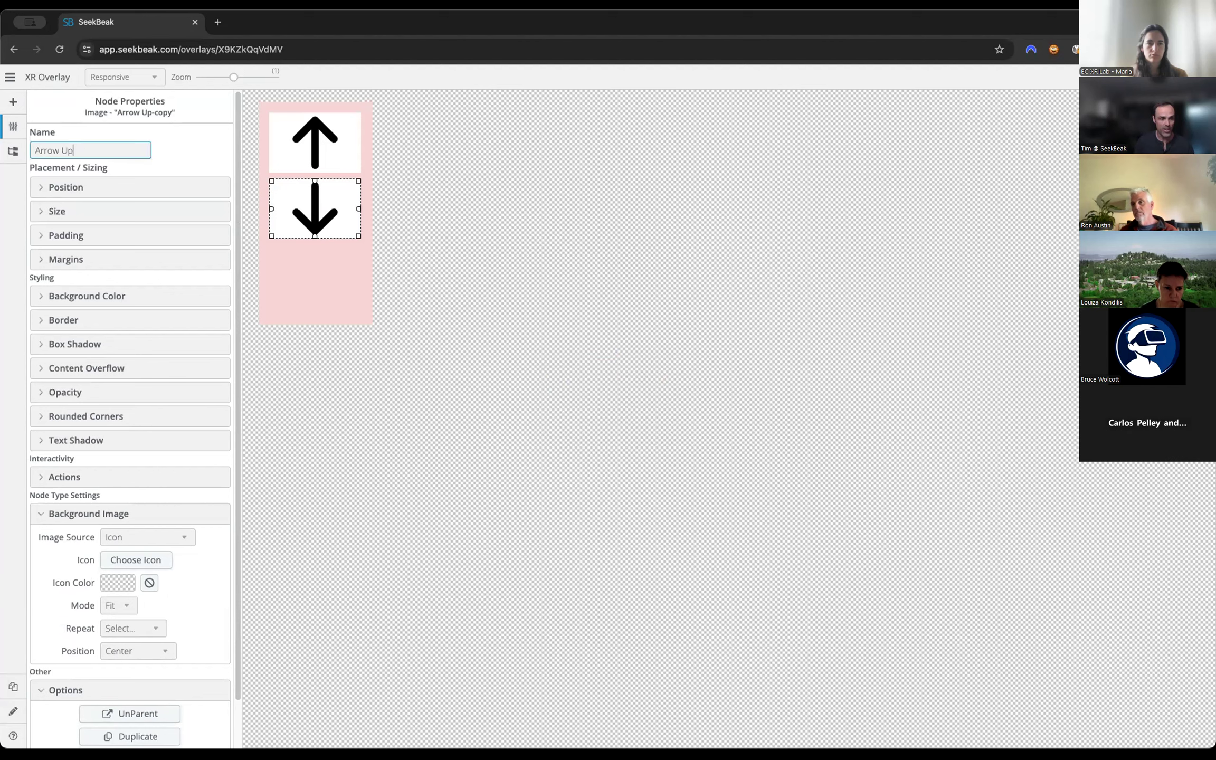
Shorten the pink container from its lower edge and move the down arrow lower inside it, away from the up arrow.
click(308, 279)
drag(311, 322, 315, 253)
click(313, 172)
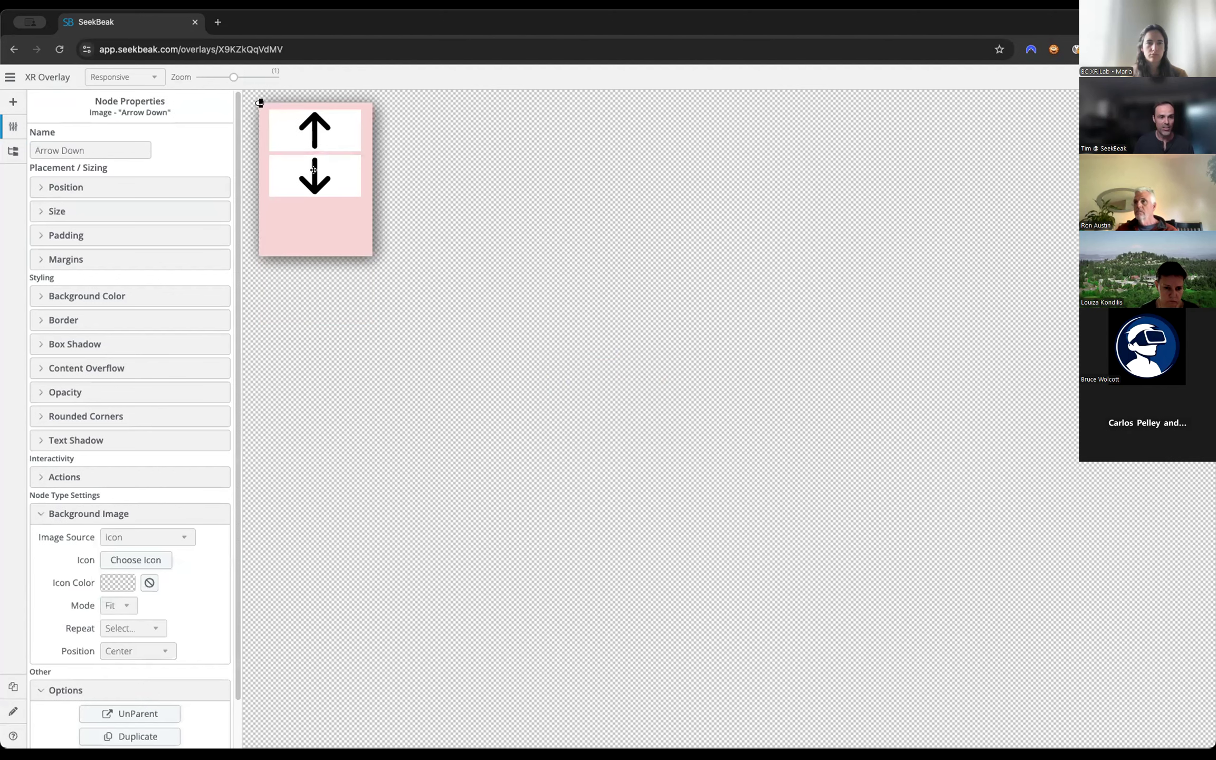
mouse_move(313, 170)
mouse_down()
mouse_move(310, 207)
mouse_move(331, 170)
mouse_up()
Examine the container's position and size settings, and switch the canvas preview from Responsive to 1080p.
click(102, 190)
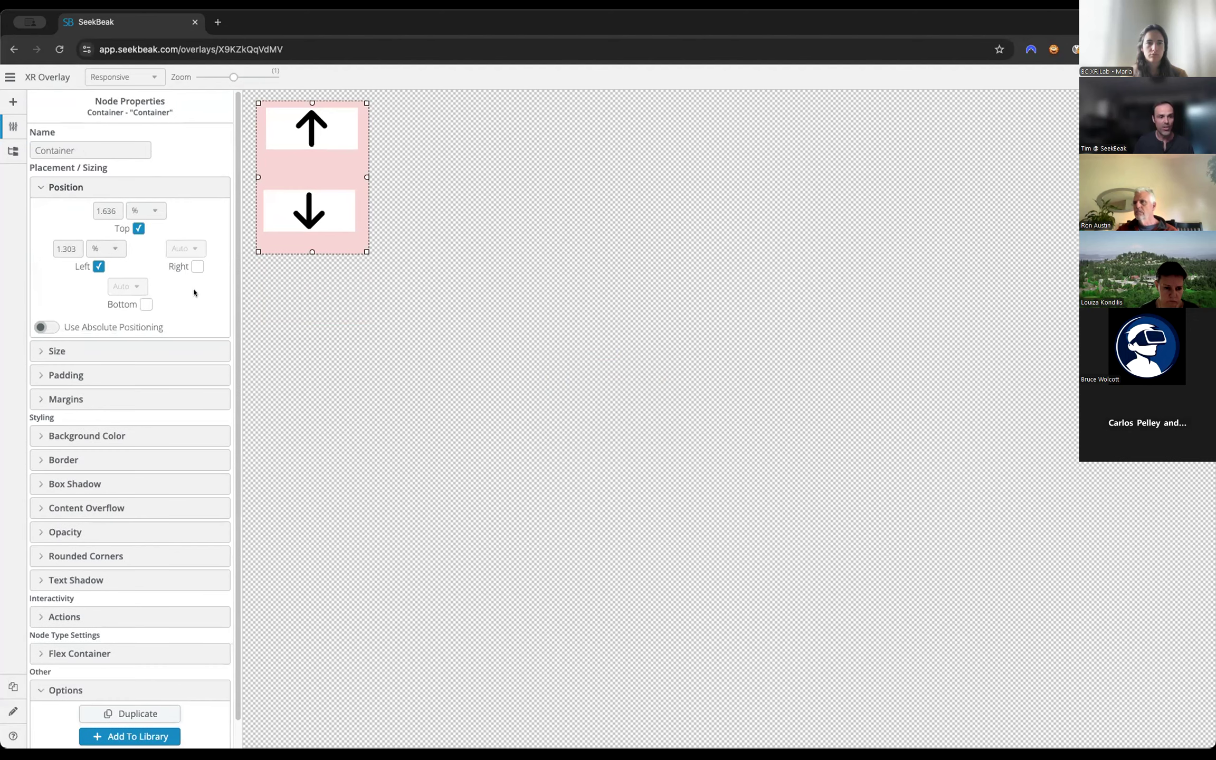
click(191, 272)
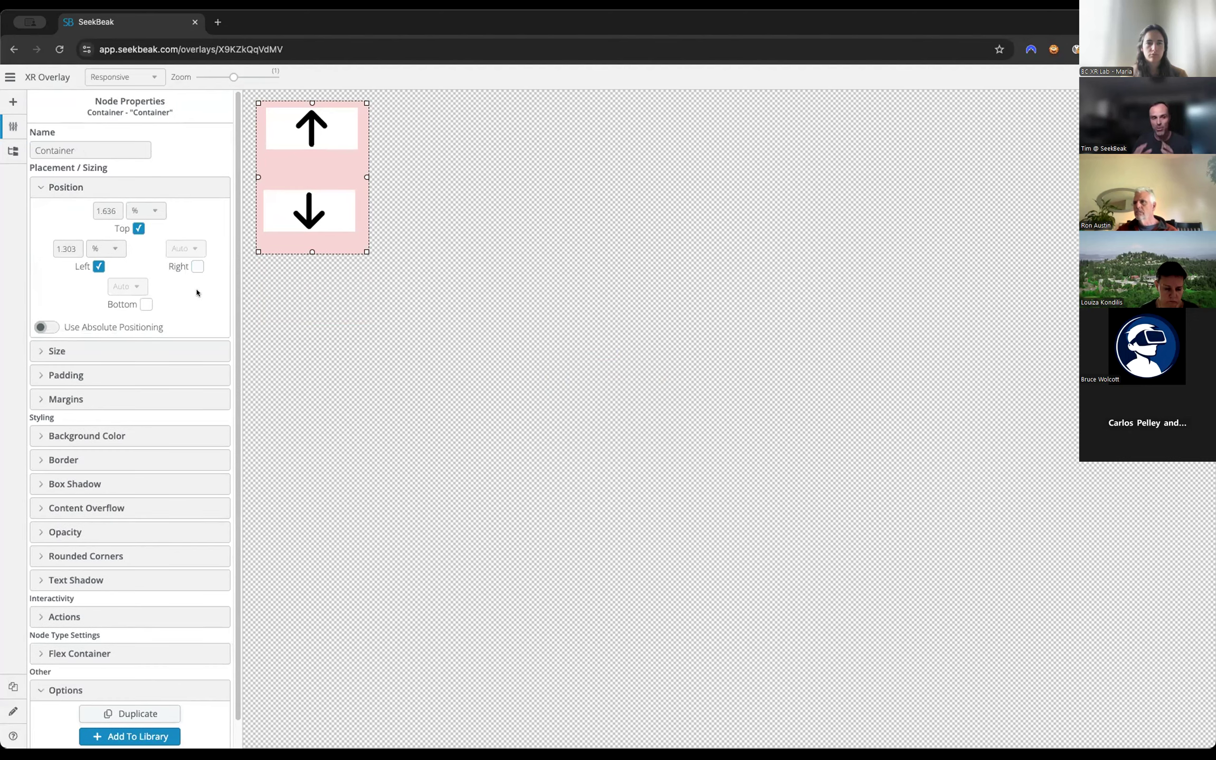
click(159, 350)
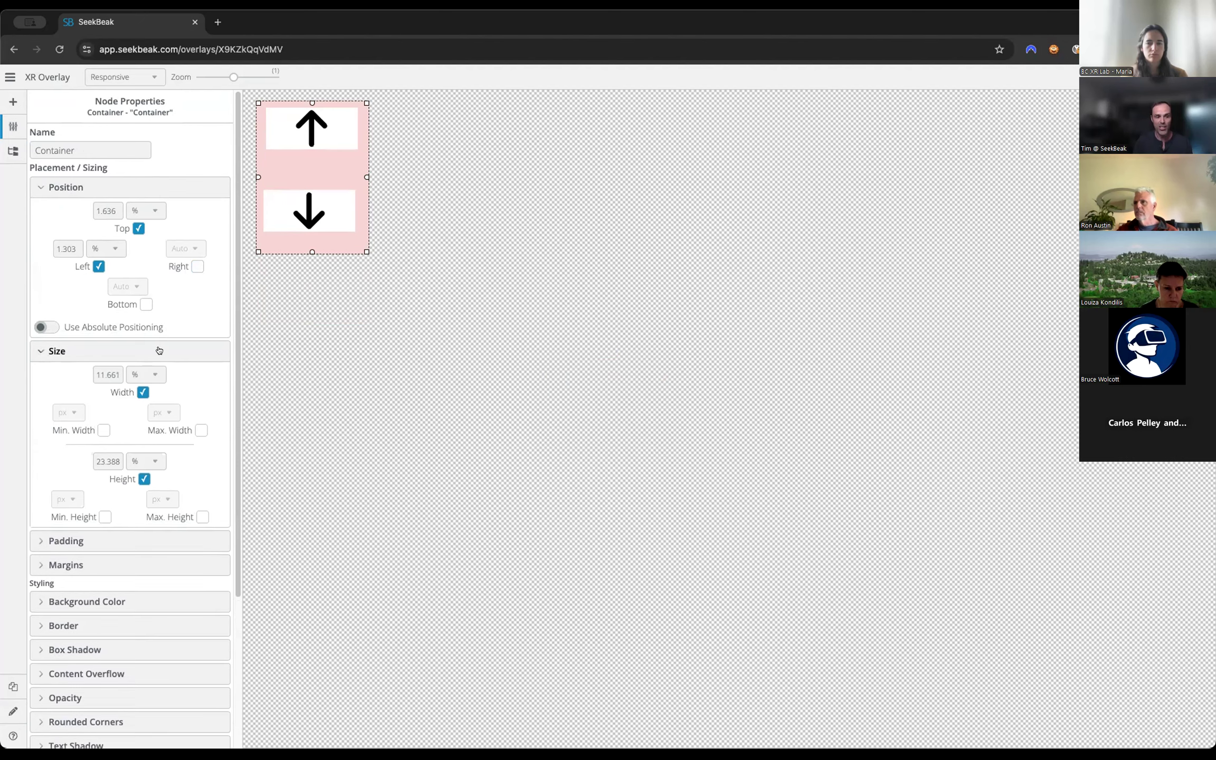
click(159, 351)
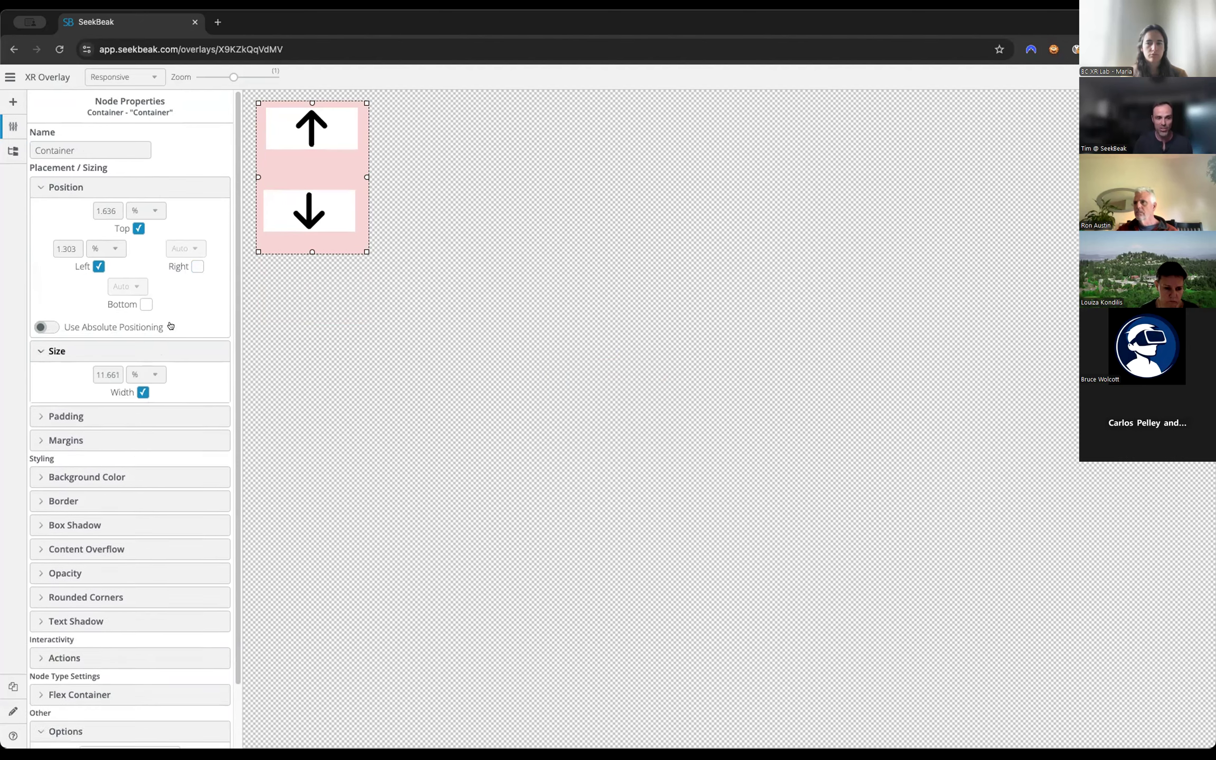
click(146, 77)
click(139, 90)
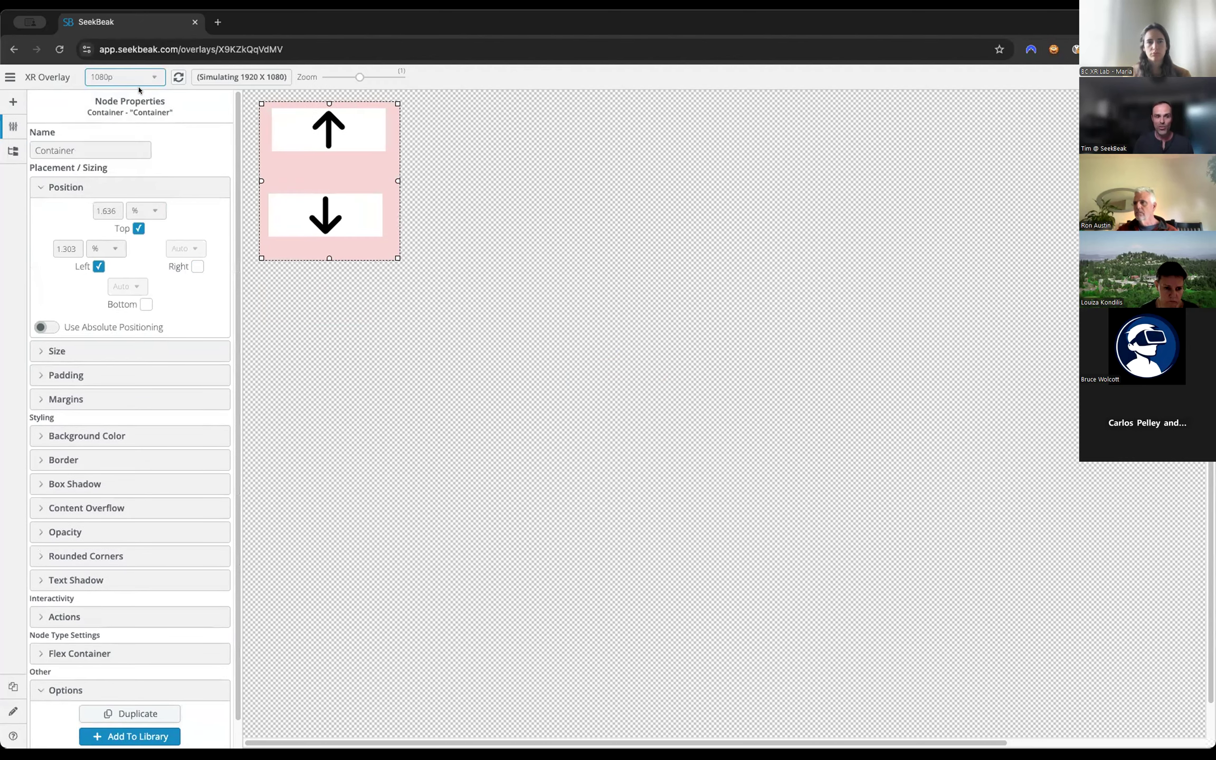
Preview the overlay on Galaxy S20, iPhone X and iPad 3/4/Air/Mini, switching screen orientation, and return the preview to Responsive.
click(136, 83)
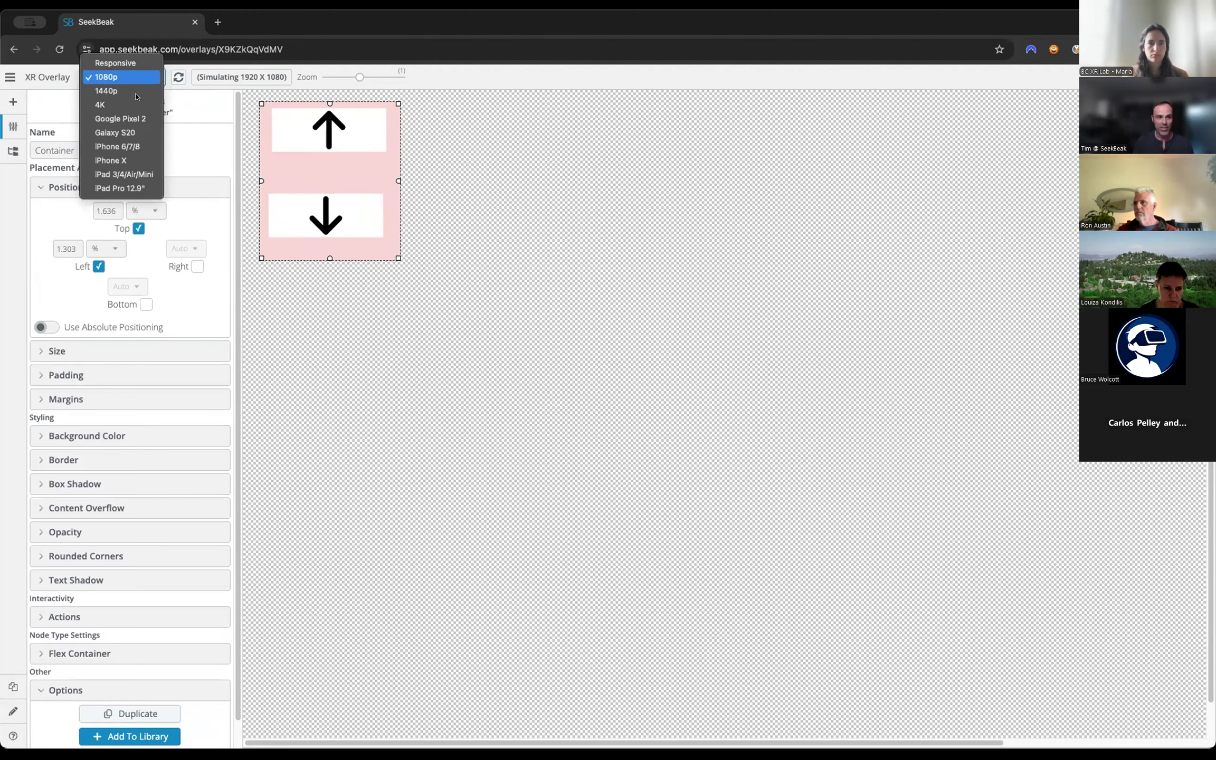
click(129, 132)
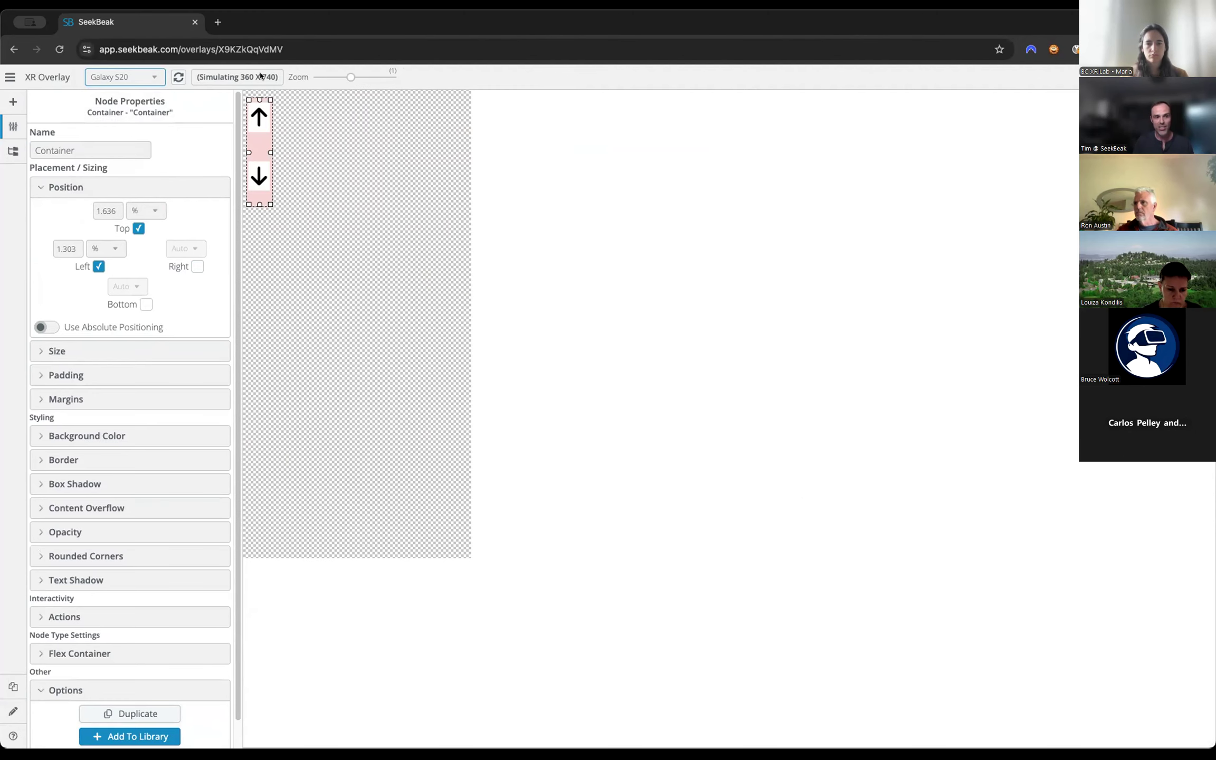
click(179, 78)
click(179, 78)
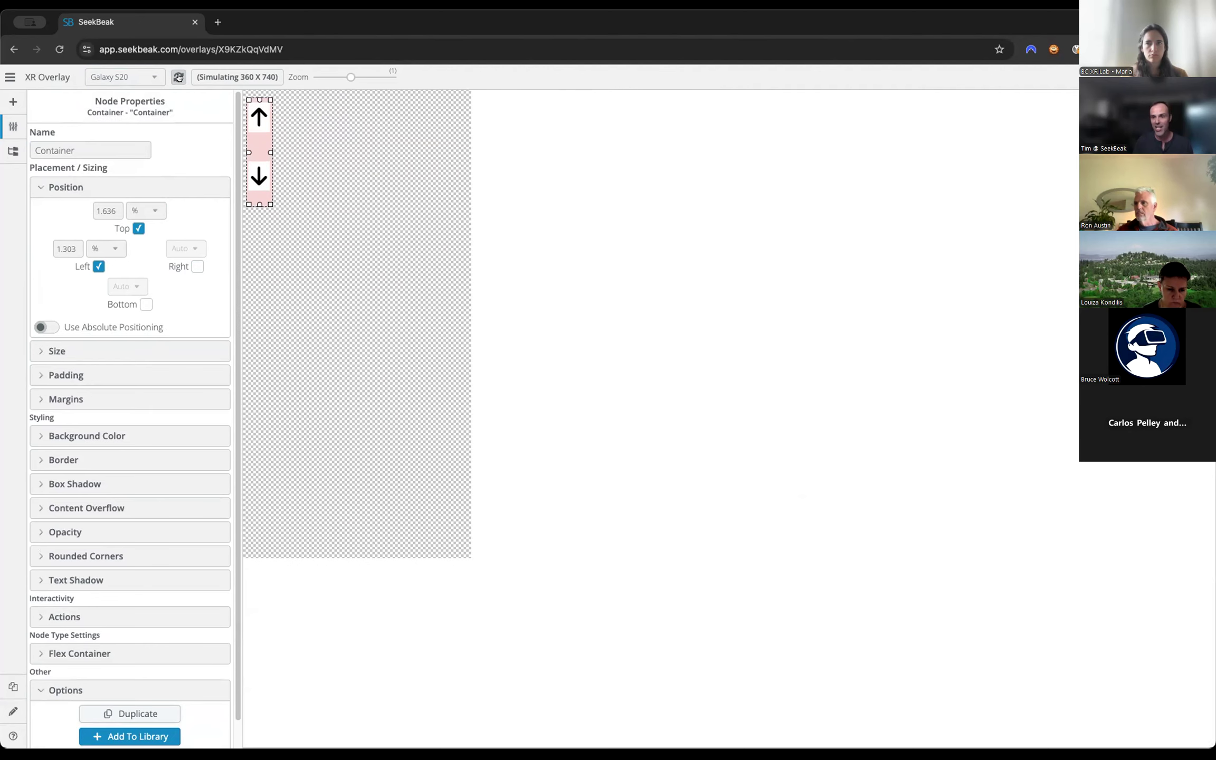
click(139, 78)
click(112, 105)
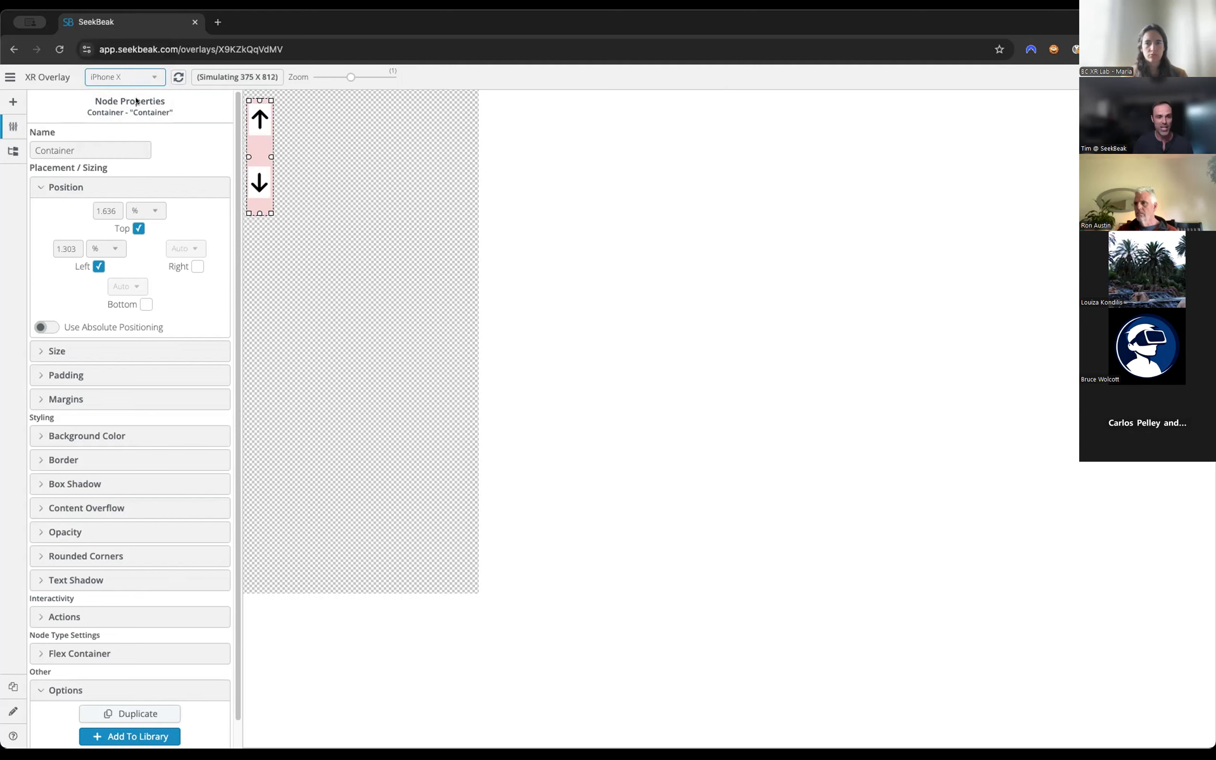
click(158, 75)
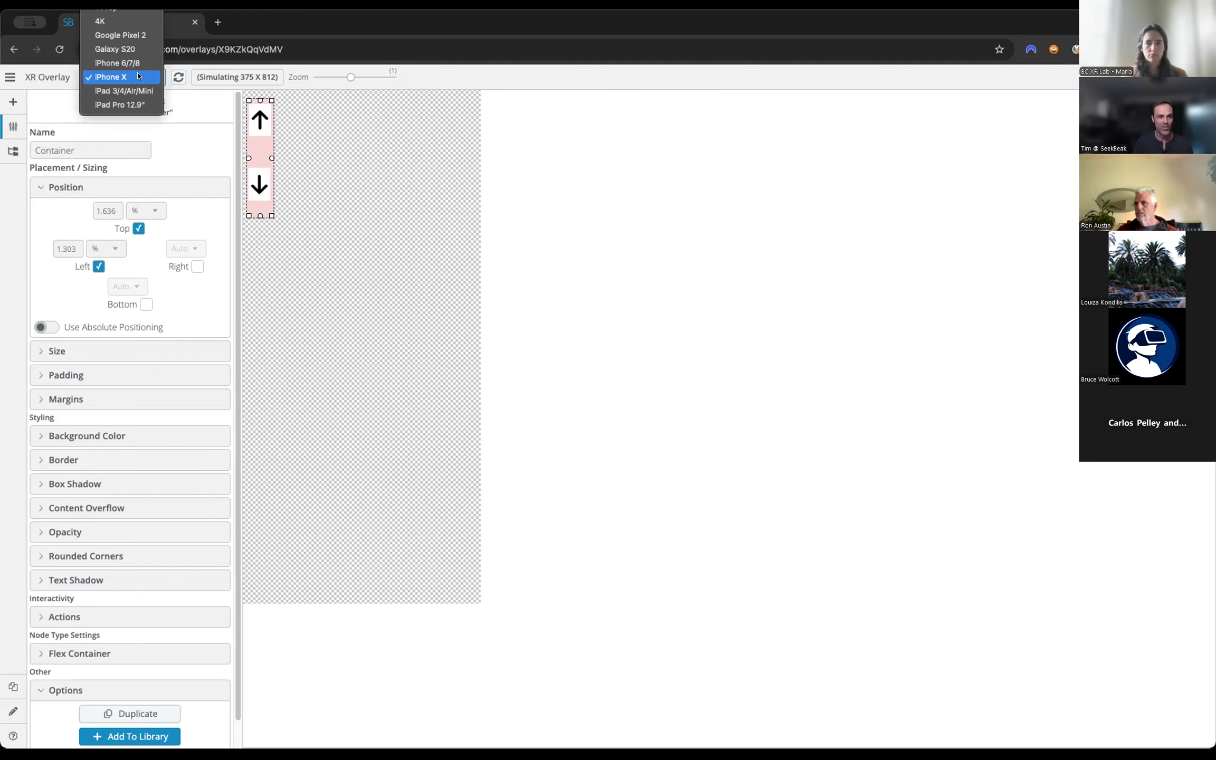
click(135, 89)
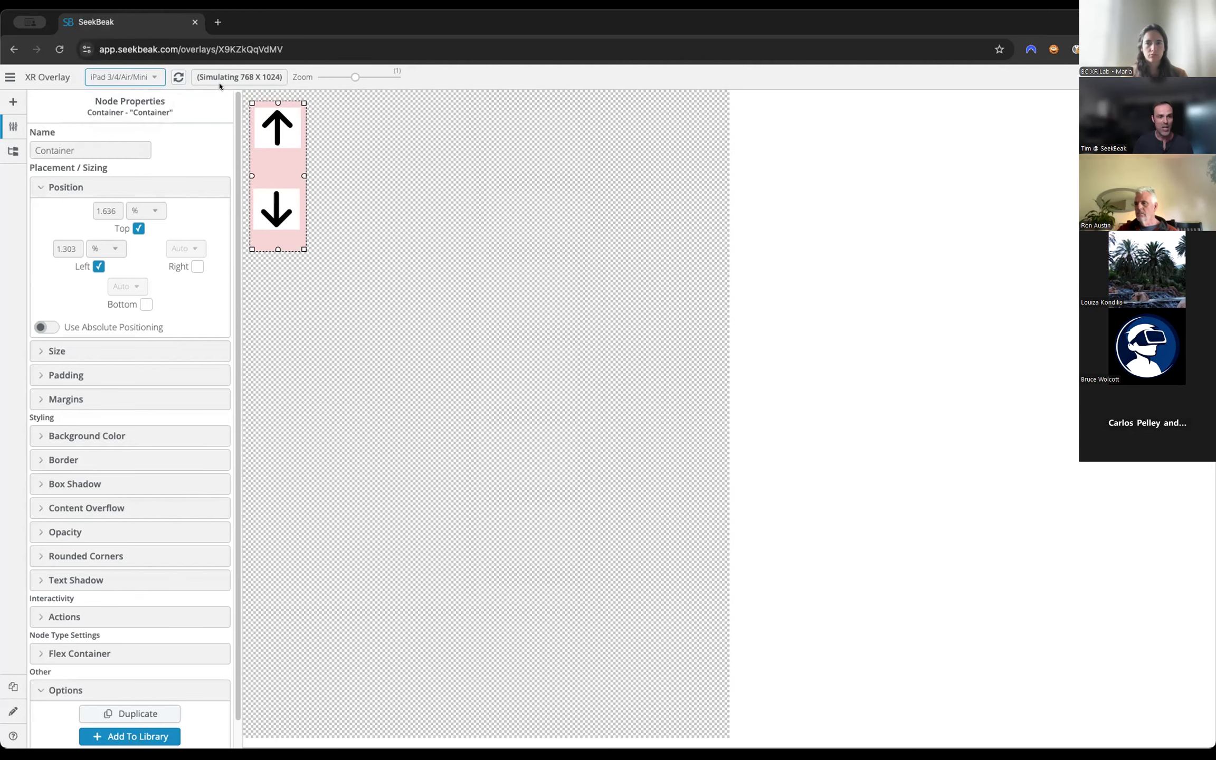
click(178, 77)
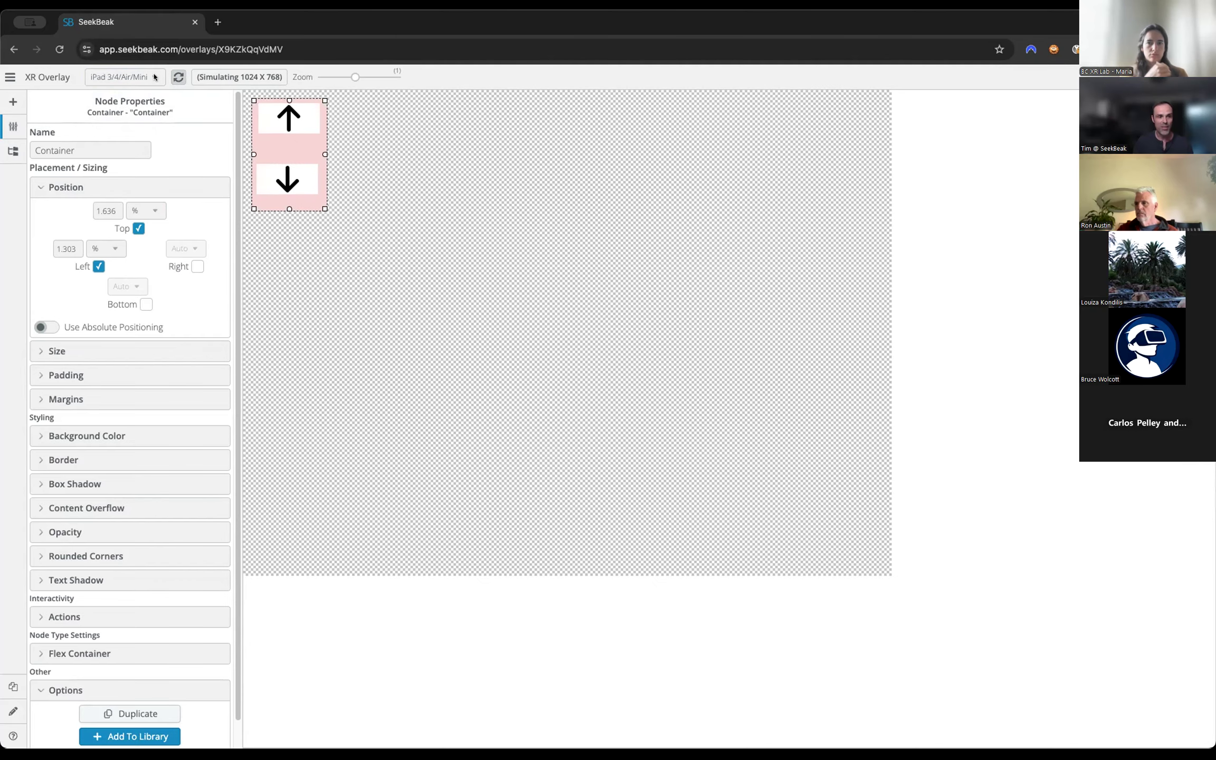
click(155, 77)
click(120, 6)
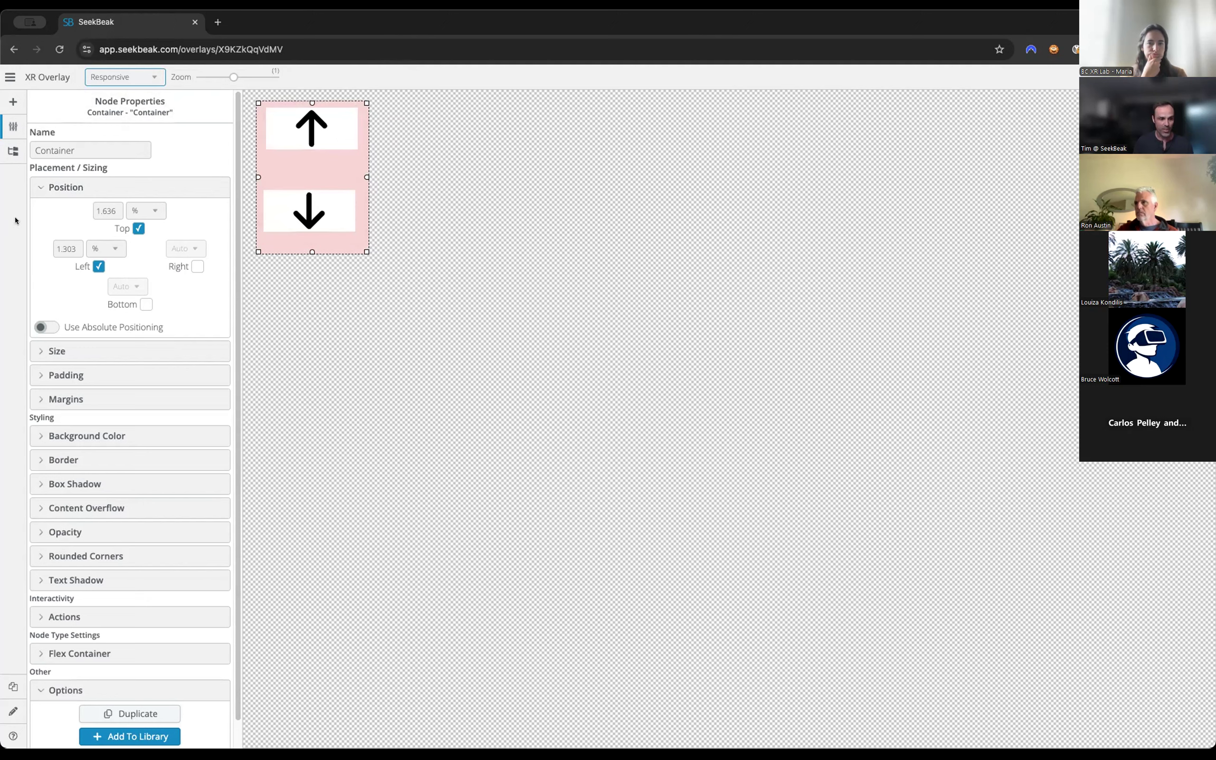
Save and leave the overlay, find the XR Lab Workshop group by searching for "xr", and open its student anatomy model snap.
click(12, 151)
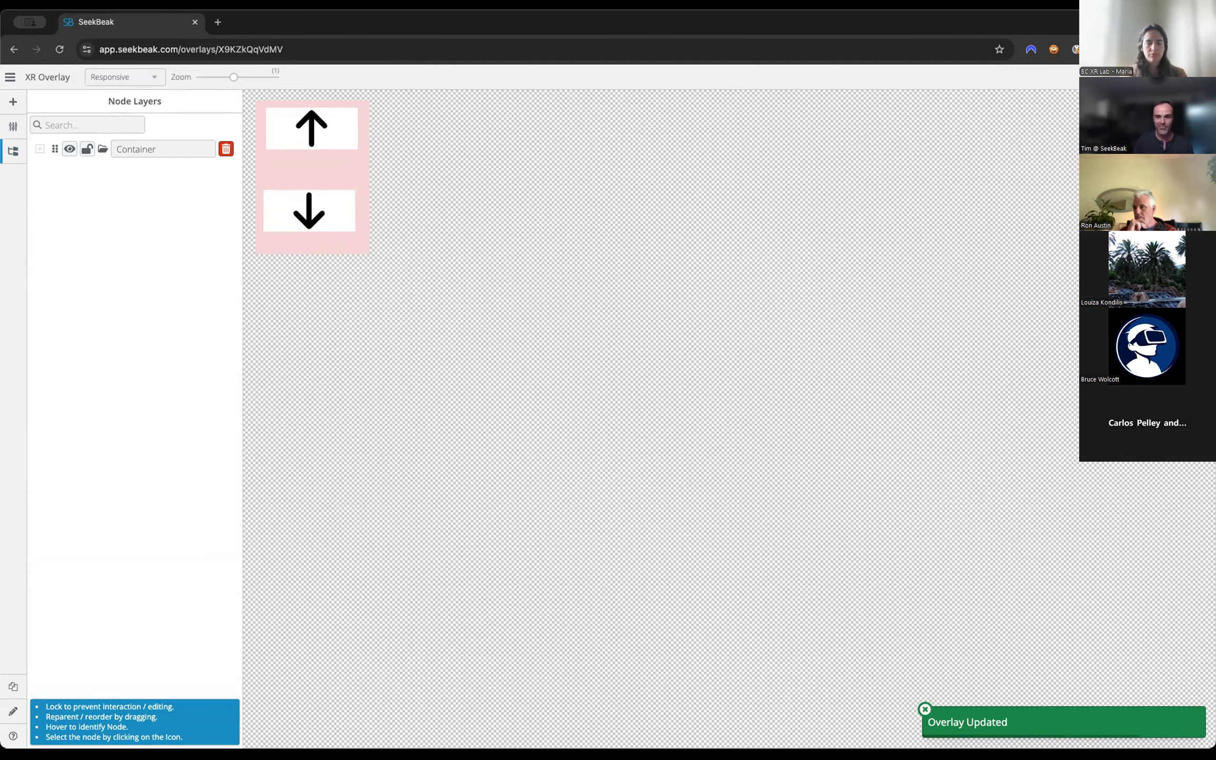
click(1192, 77)
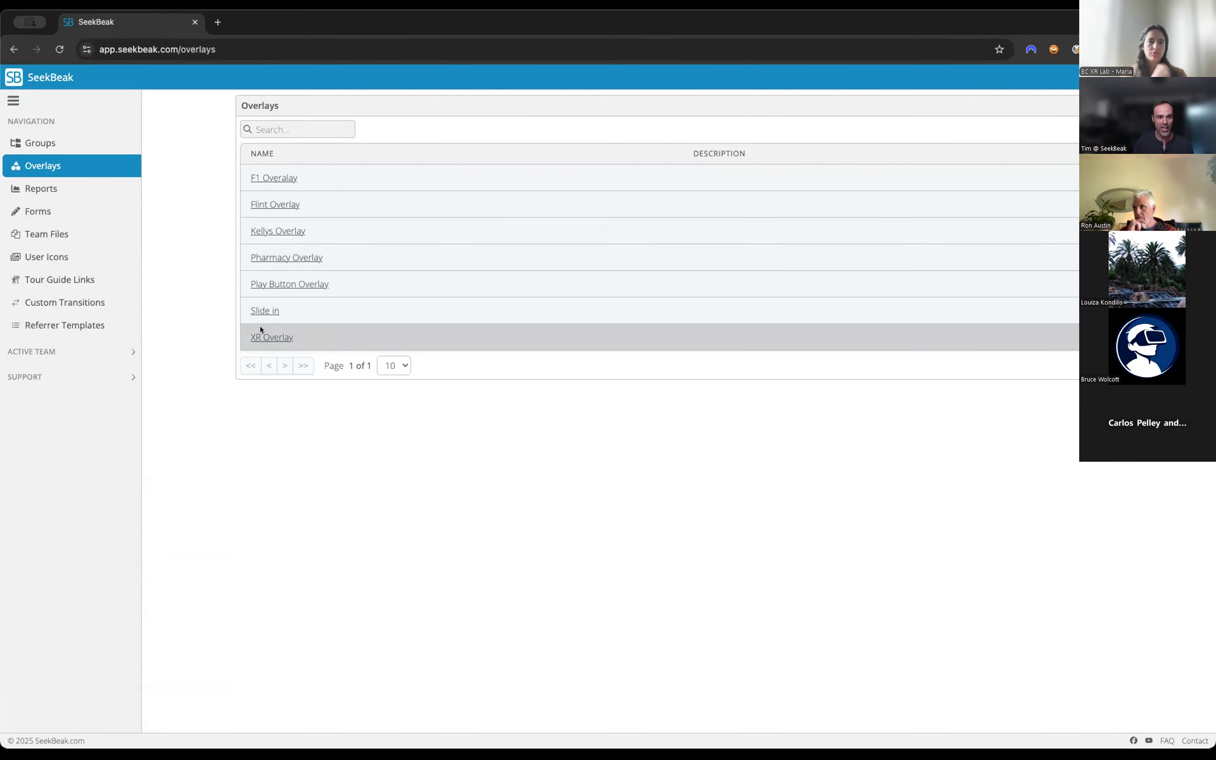
click(38, 140)
click(268, 127)
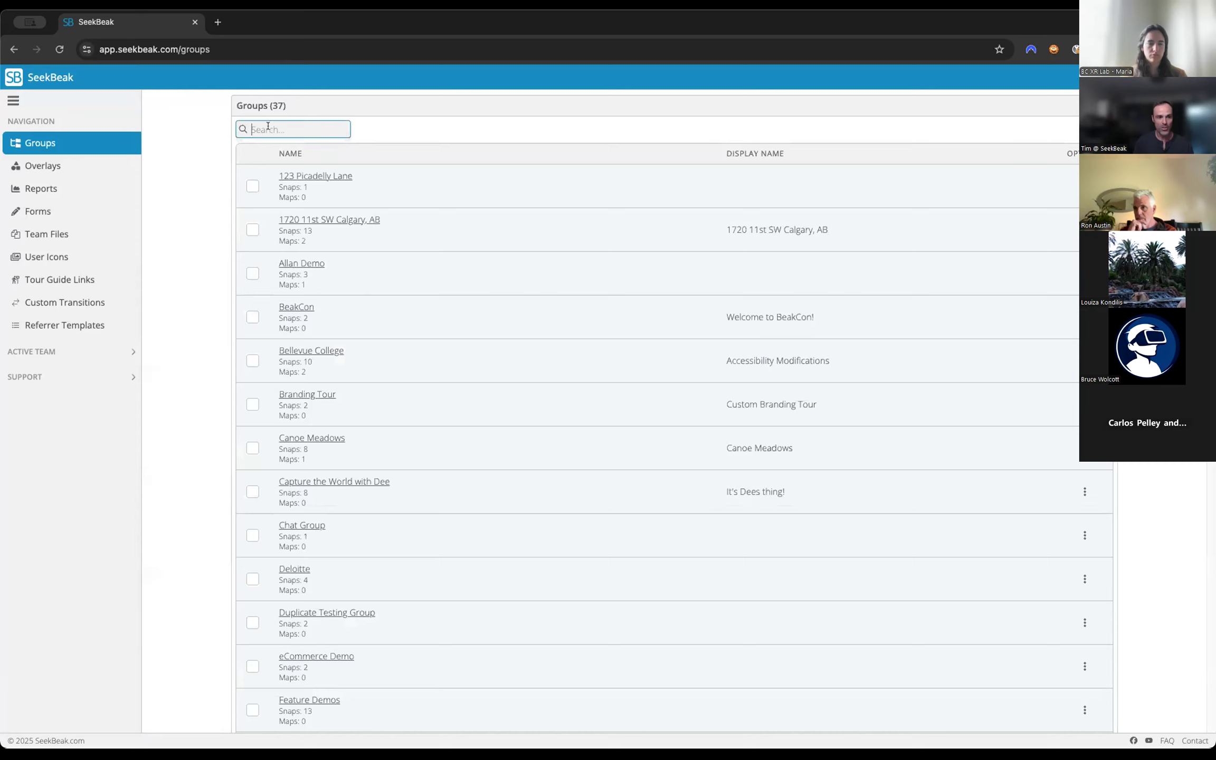
text(xr)
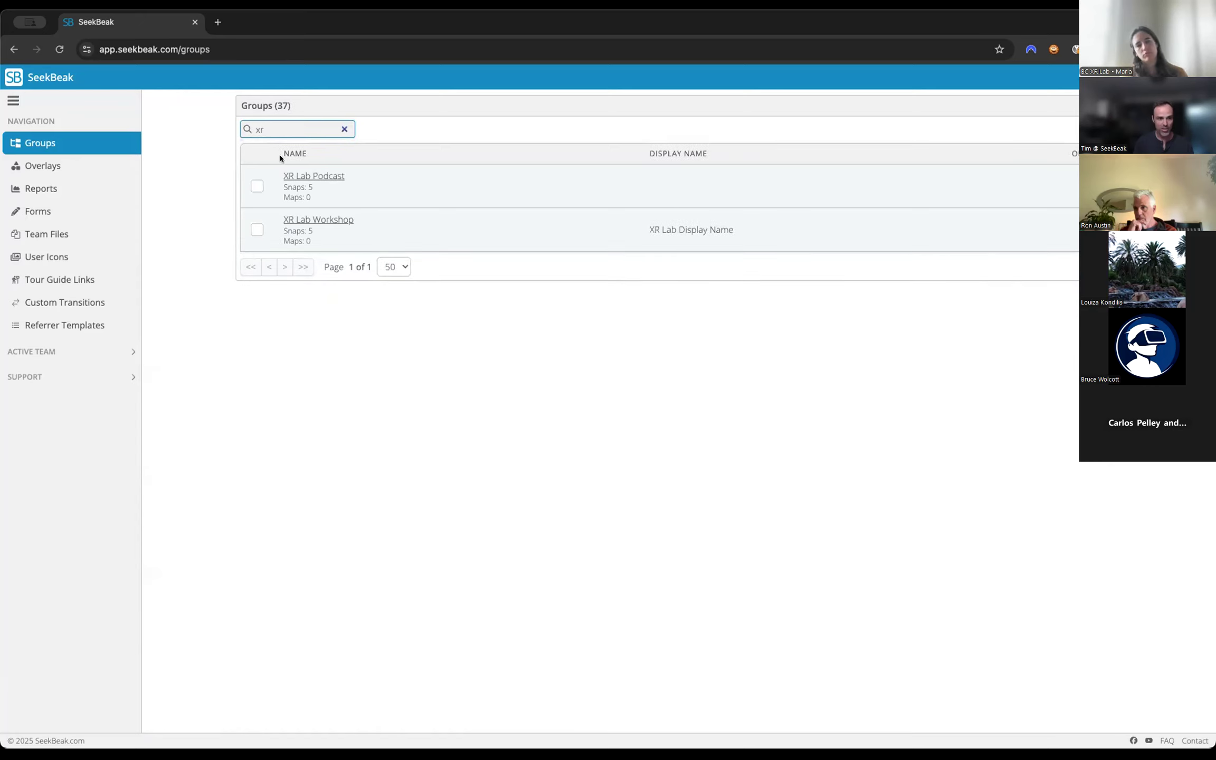
click(333, 218)
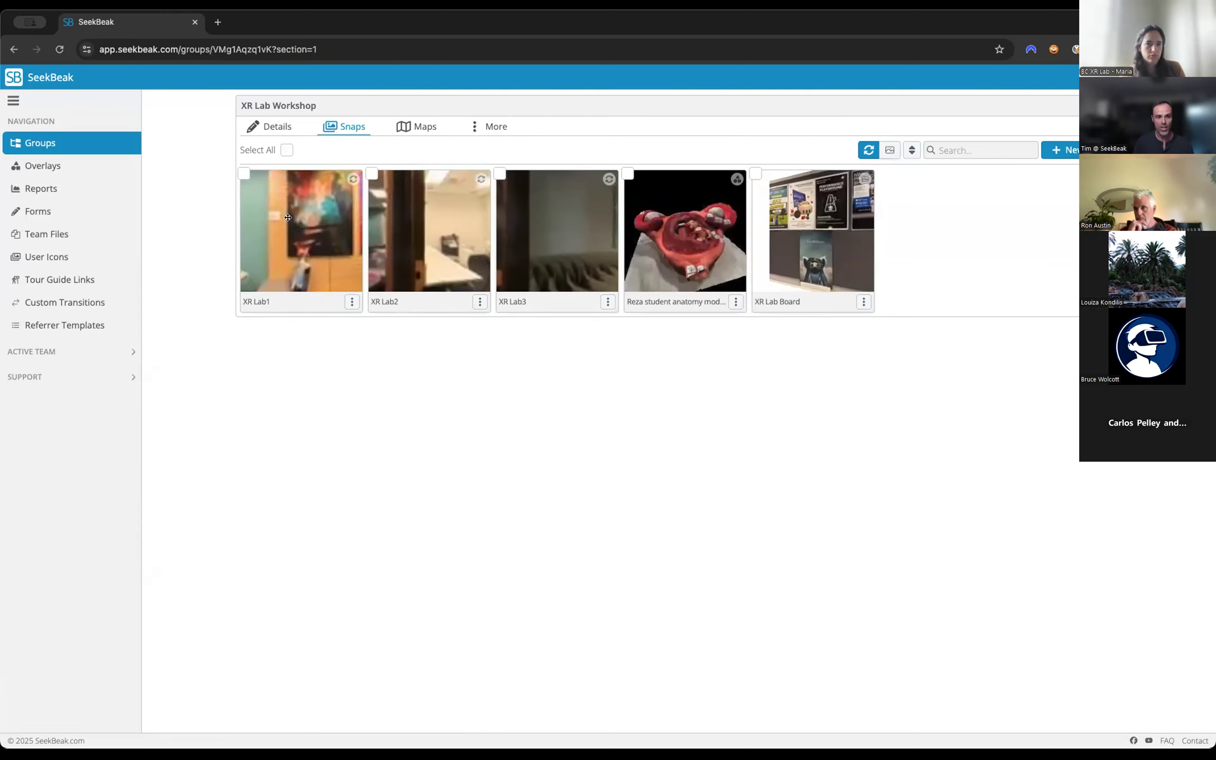
click(705, 250)
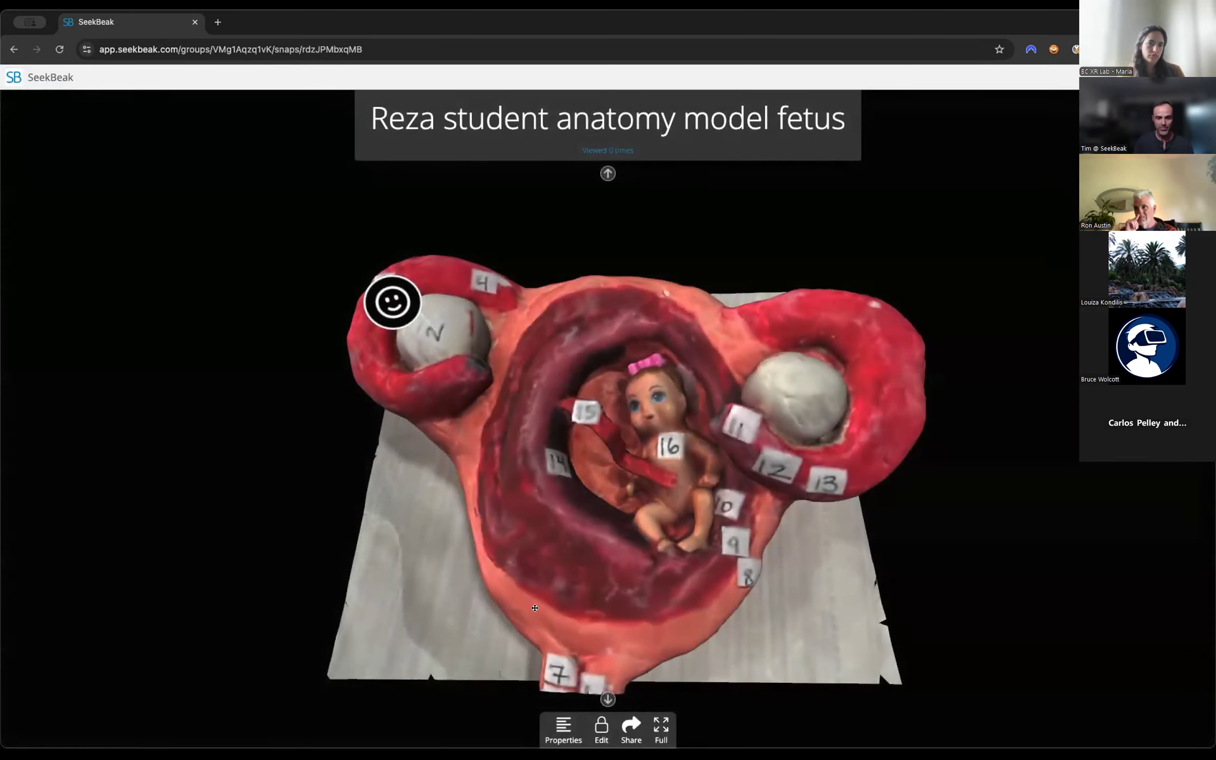
Assign XR Overlay as the custom overlay of the anatomy model snap and close its properties.
click(561, 726)
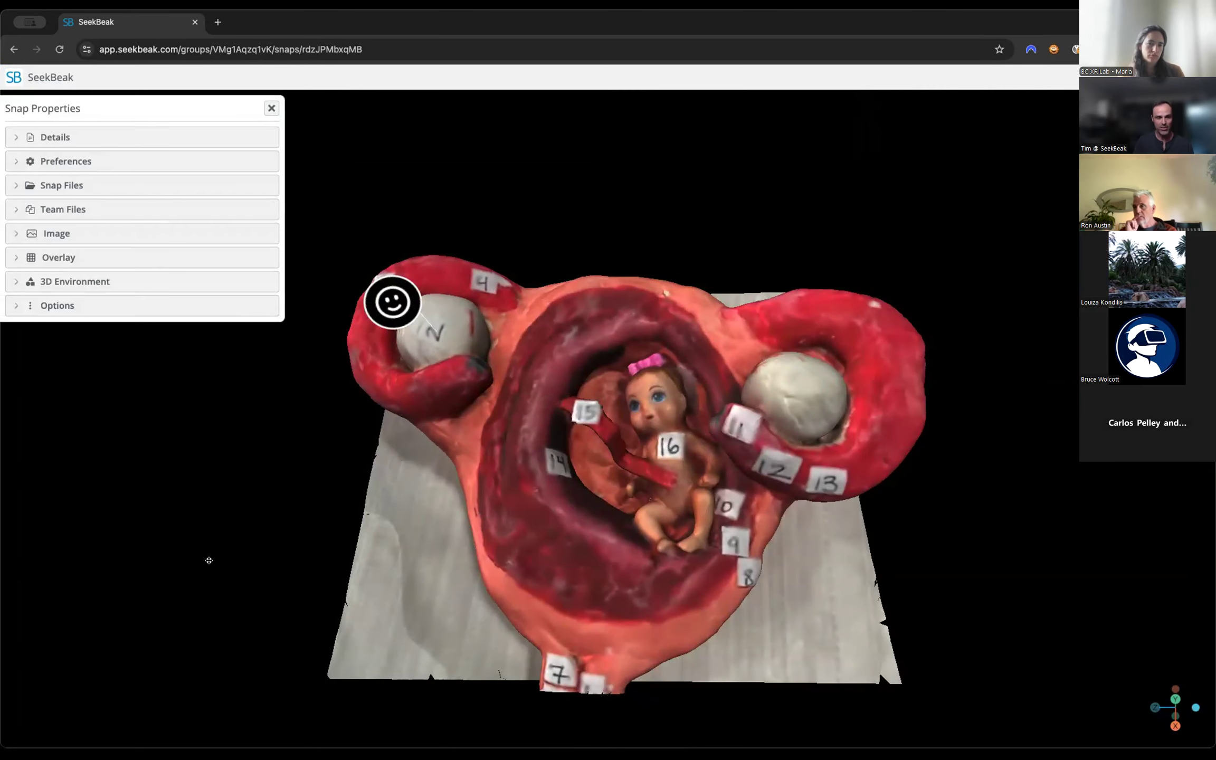
click(57, 259)
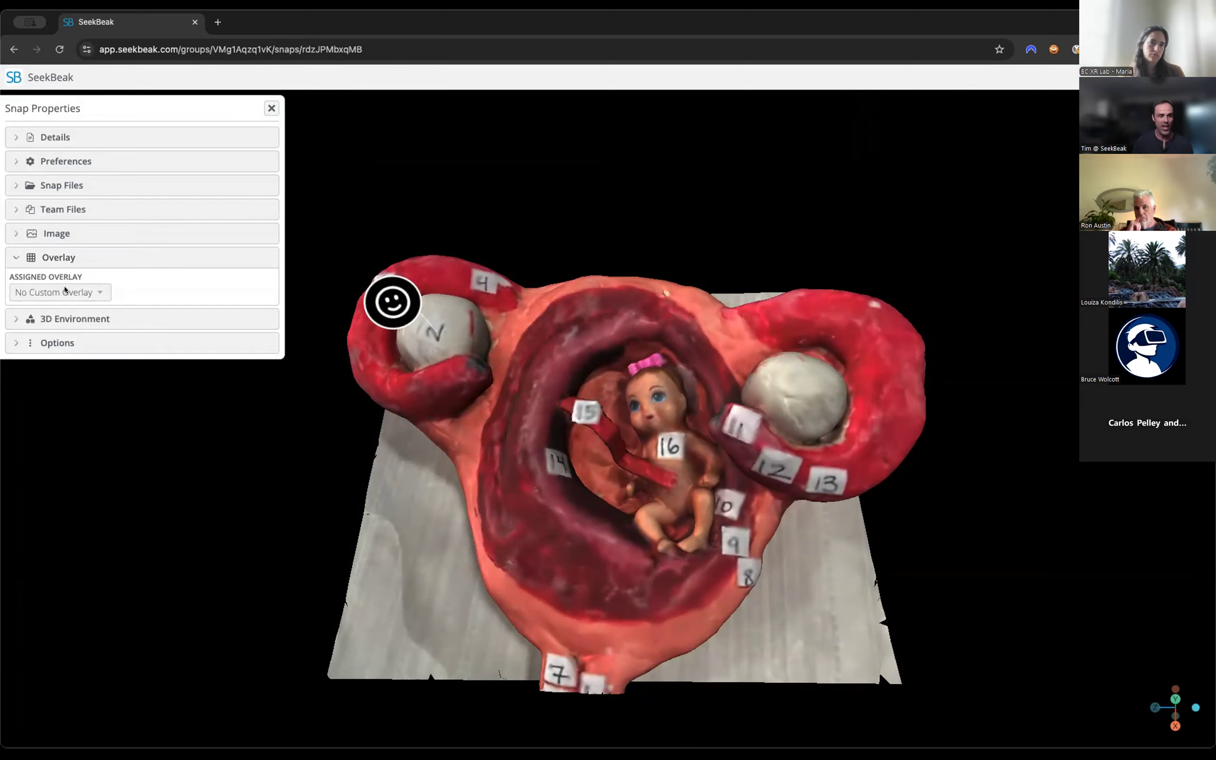
click(65, 290)
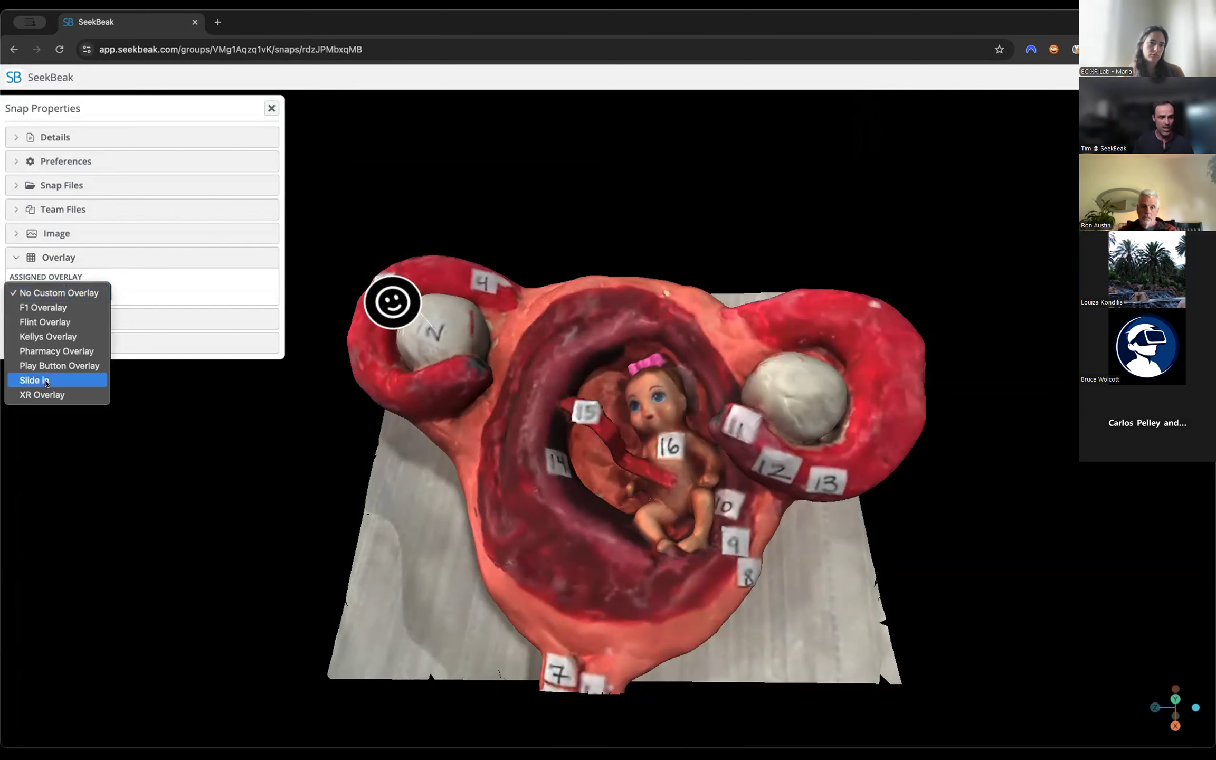
click(44, 396)
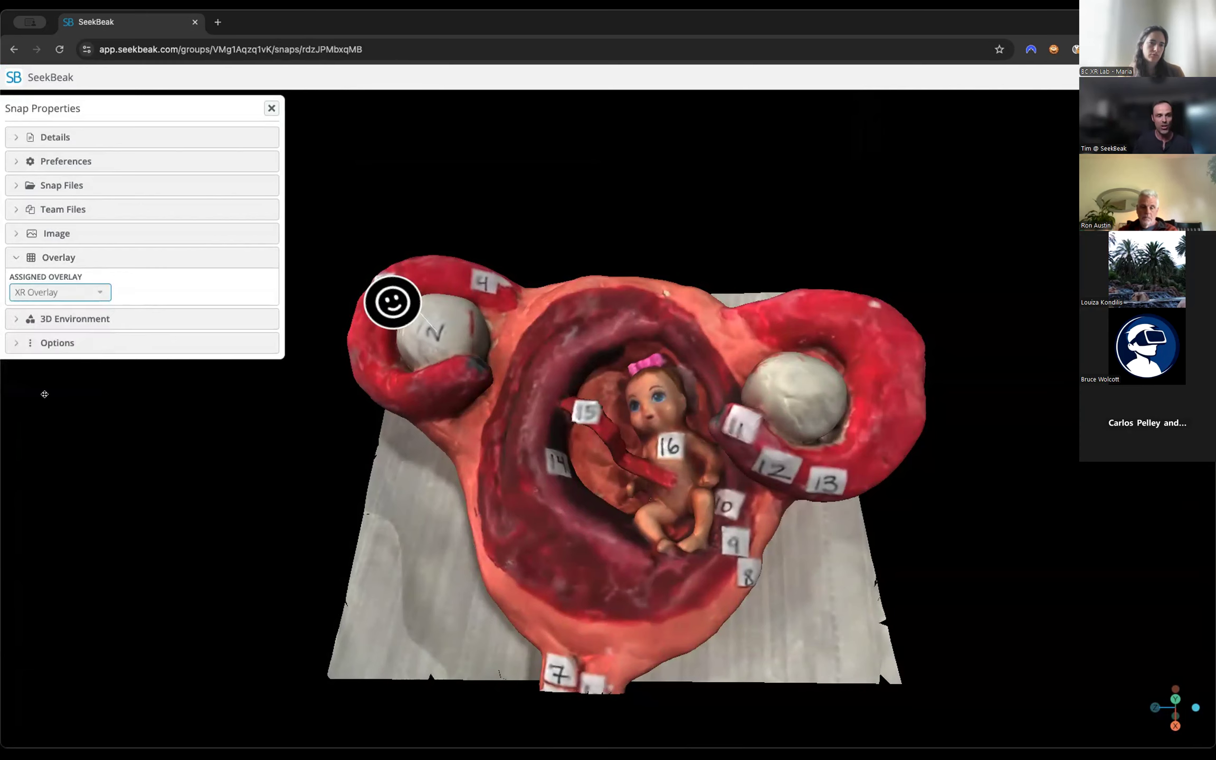
click(271, 107)
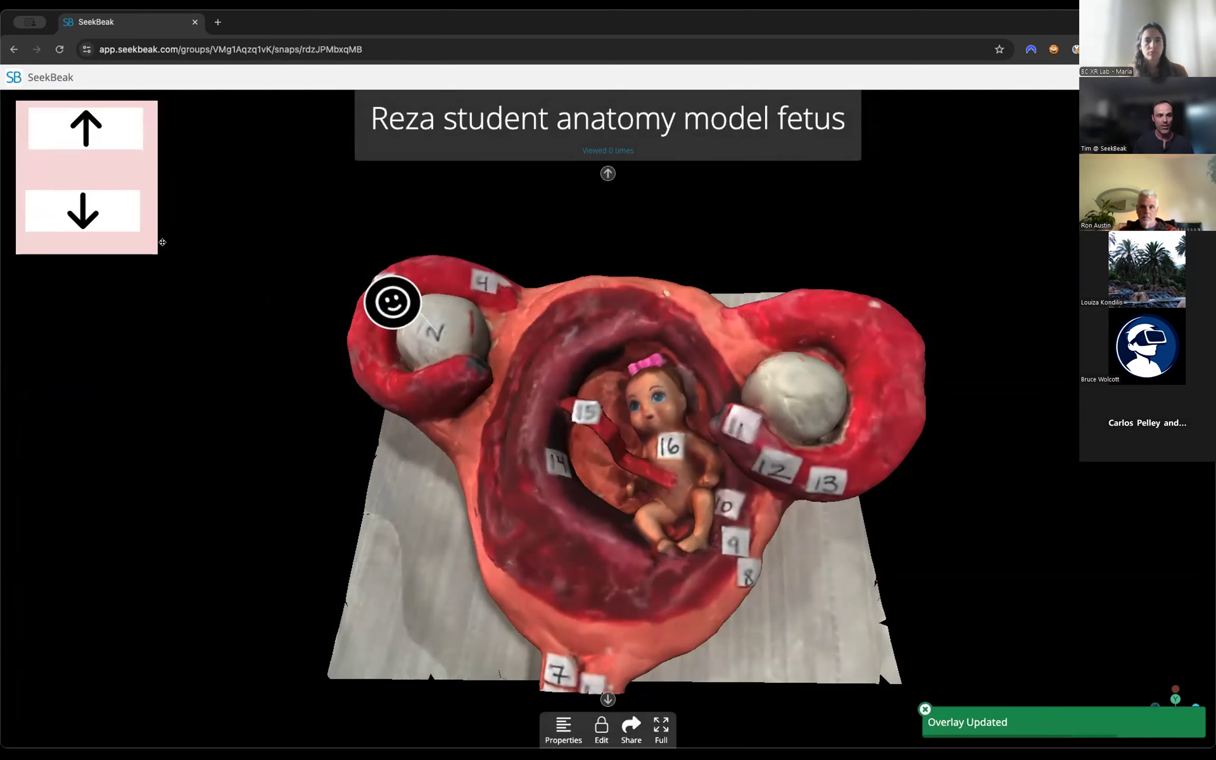
Examine the anatomy model from several angles and distances with the arrow overlay applied.
drag(209, 304, 280, 310)
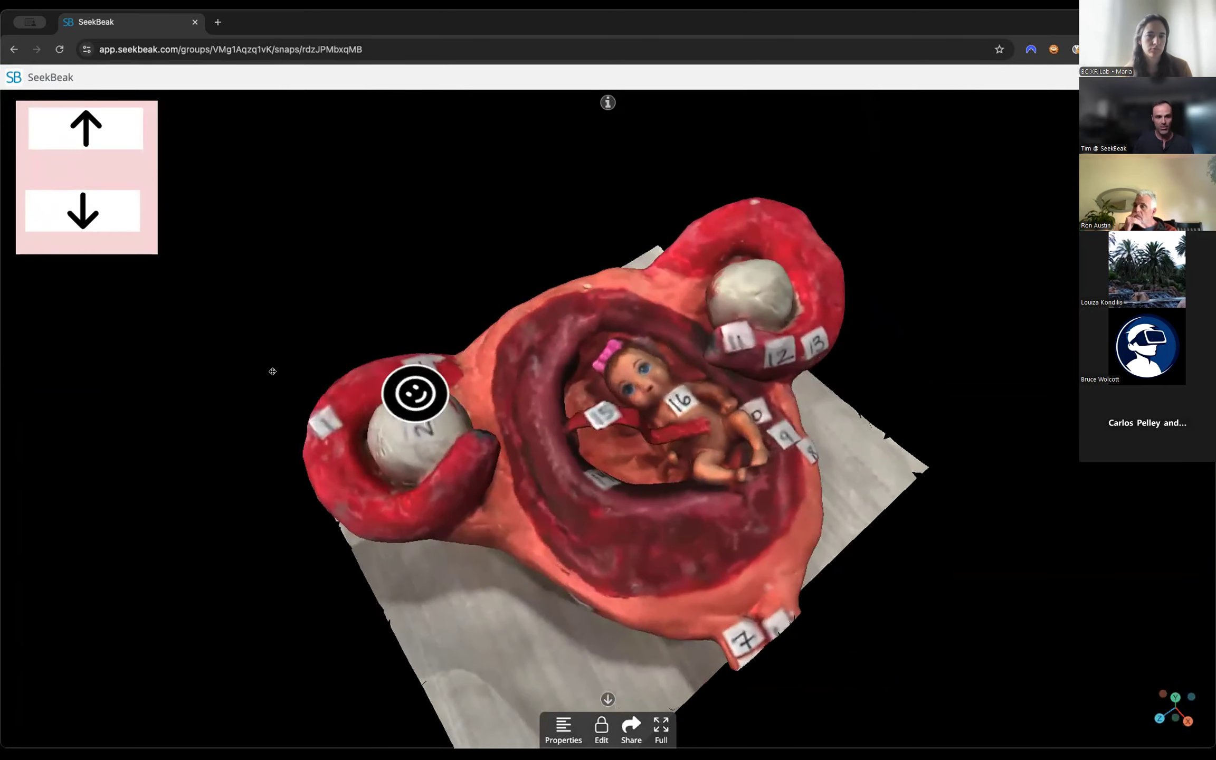
drag(614, 450, 645, 449)
scroll(641, 446, down, 5)
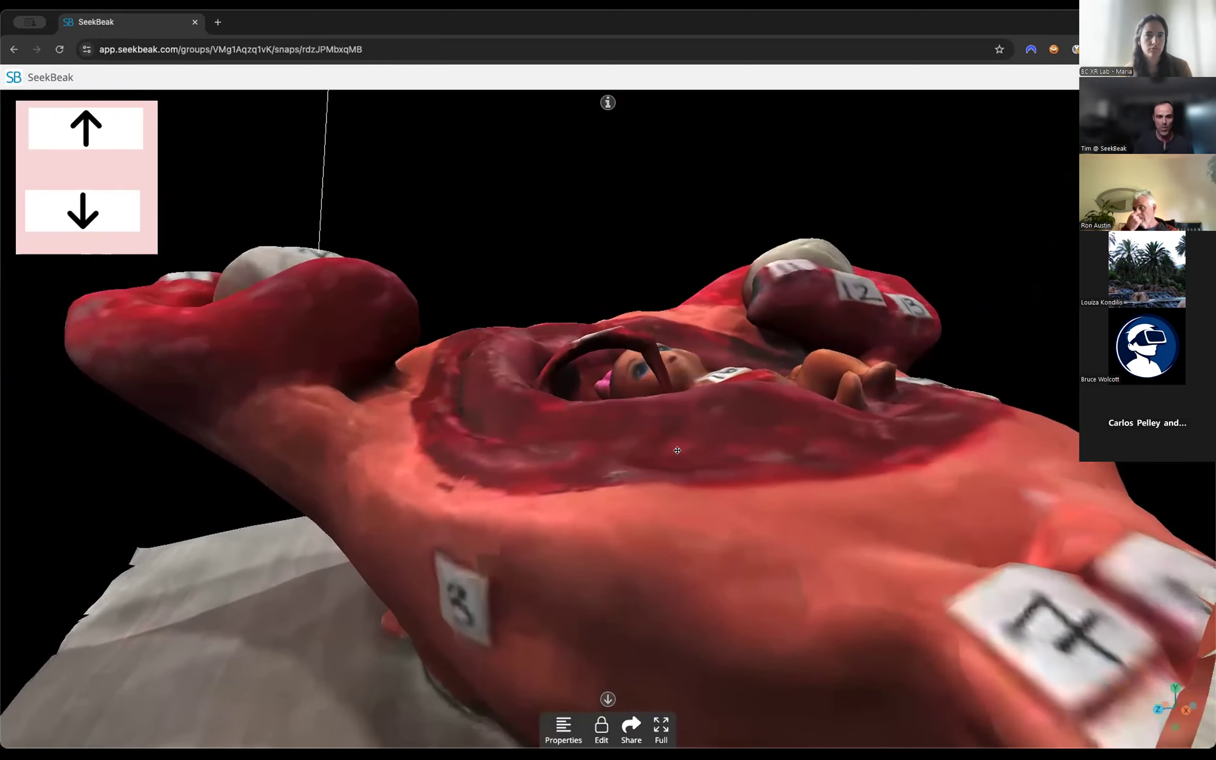
scroll(638, 445, down, 5)
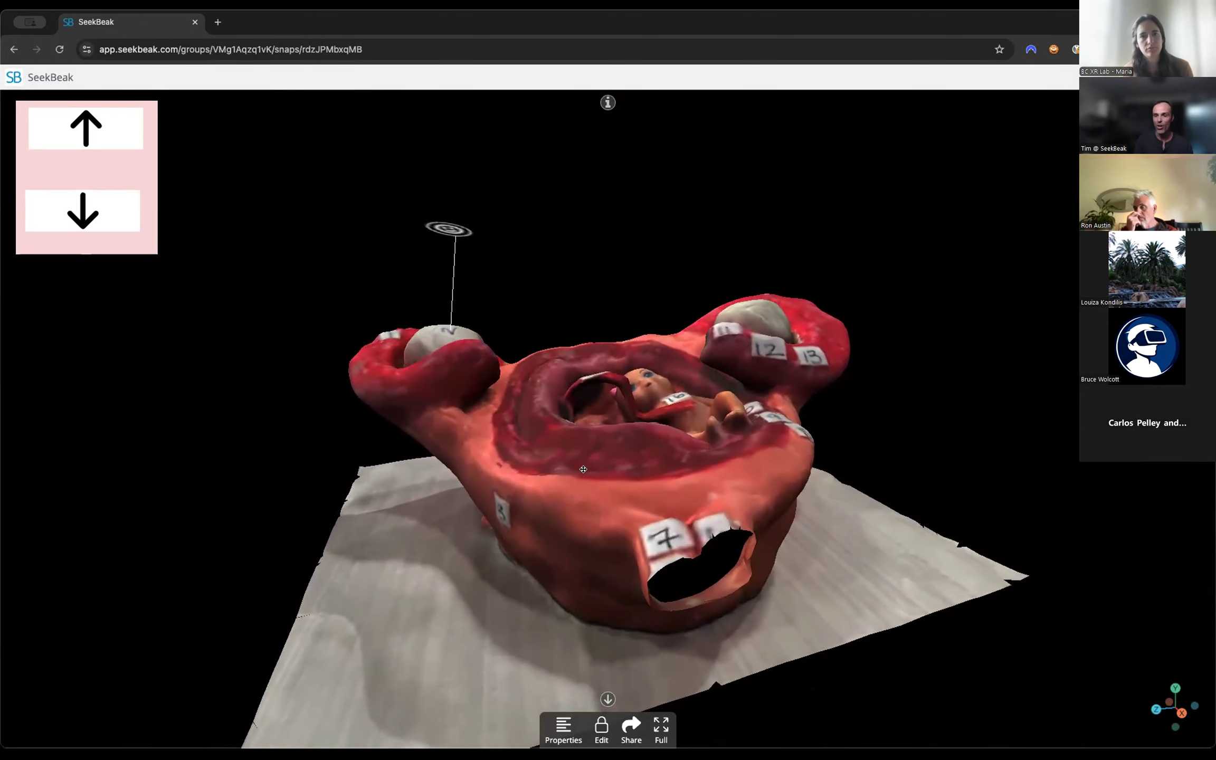
drag(583, 469, 513, 525)
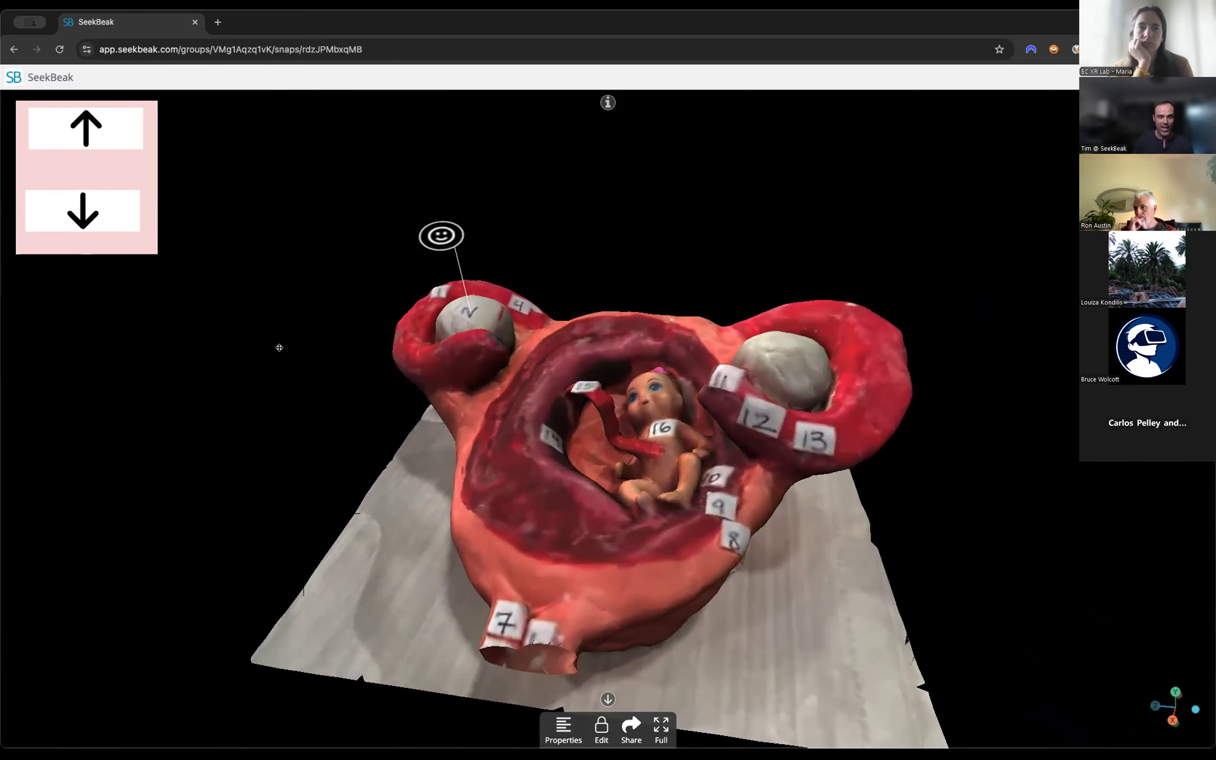
drag(534, 444, 563, 442)
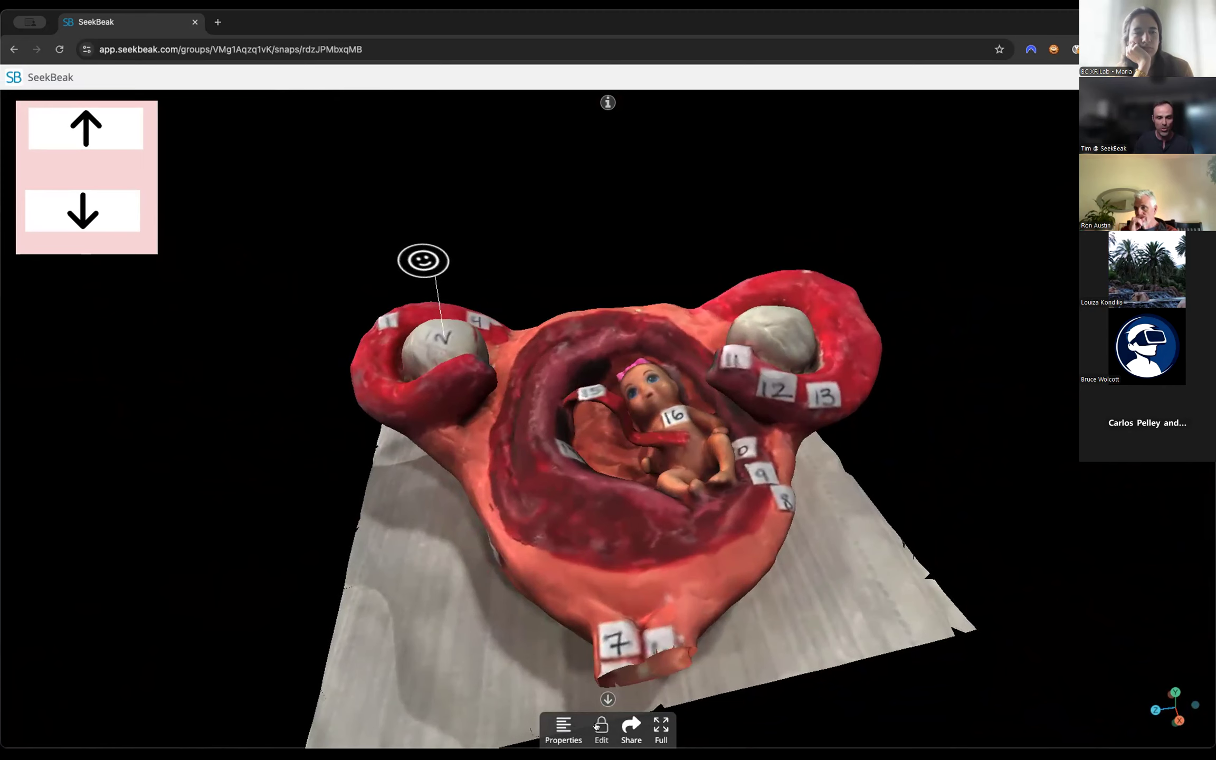
Unlock the snap for editing and add a Go To Waypoint action to the overlay's Arrow Up node.
click(600, 727)
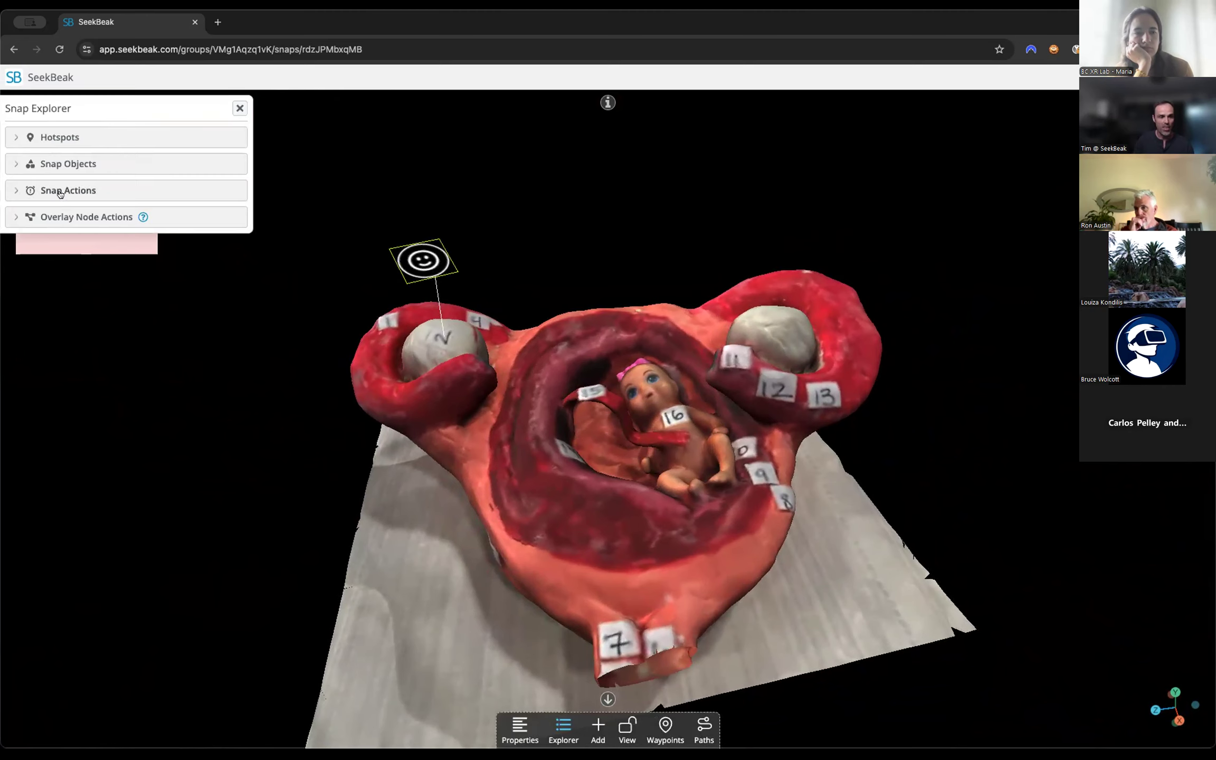
click(97, 218)
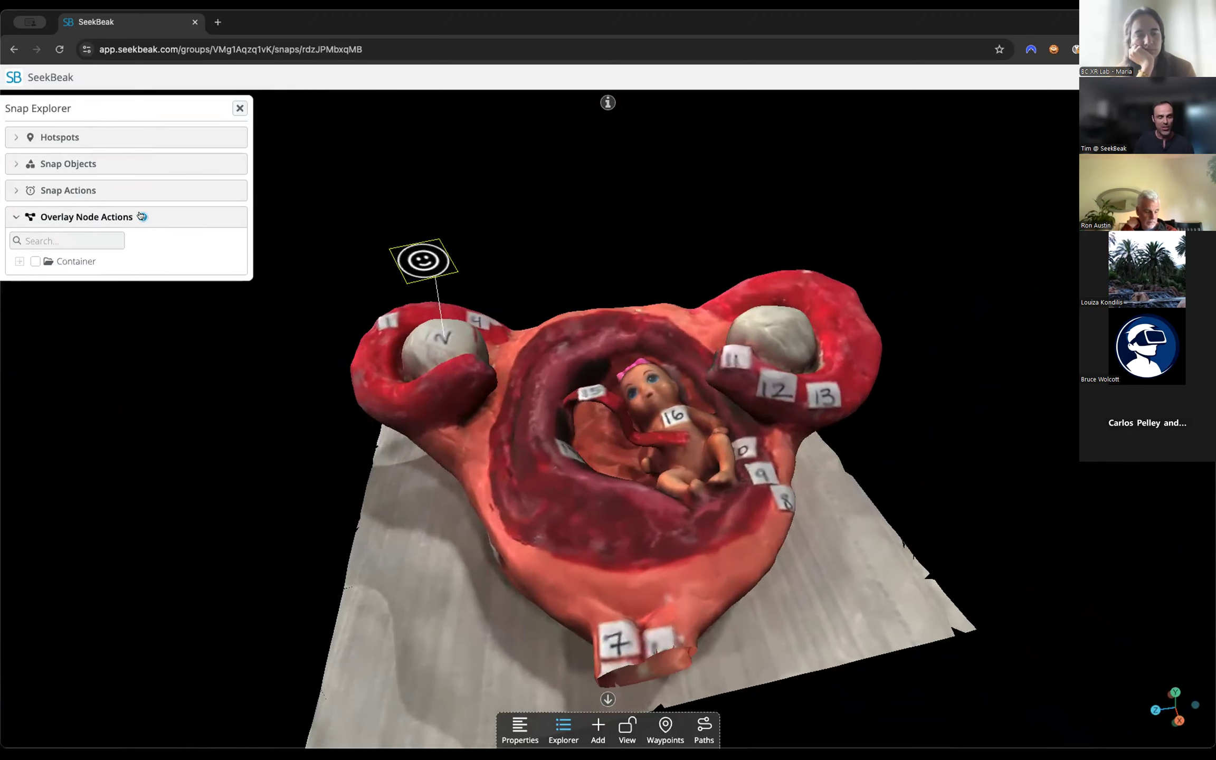
click(19, 261)
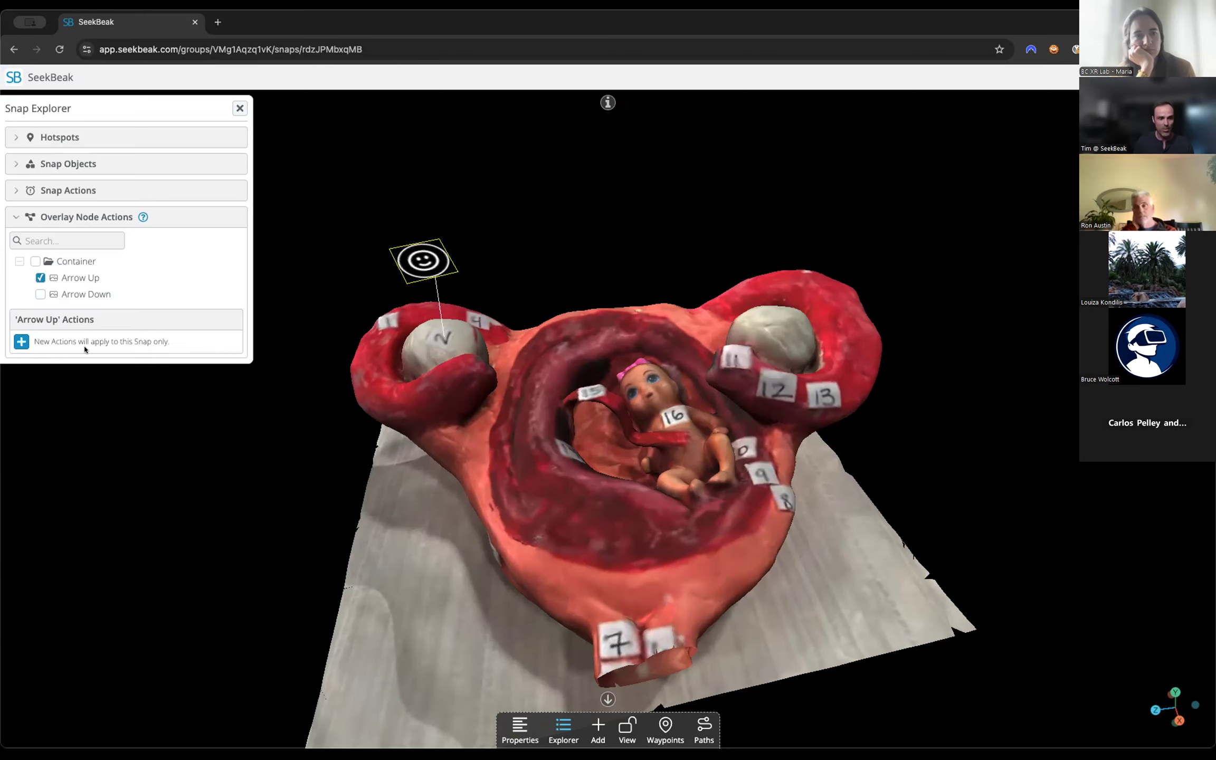
click(21, 342)
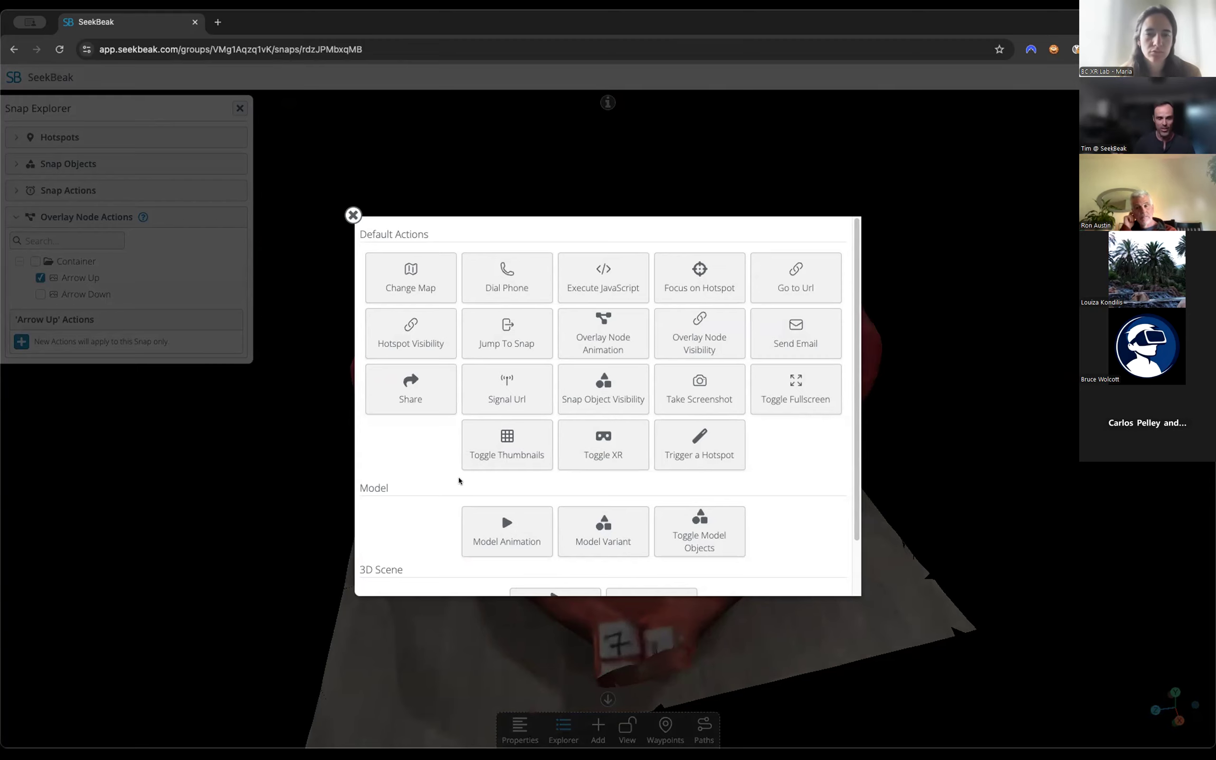
scroll(772, 469, down, 2)
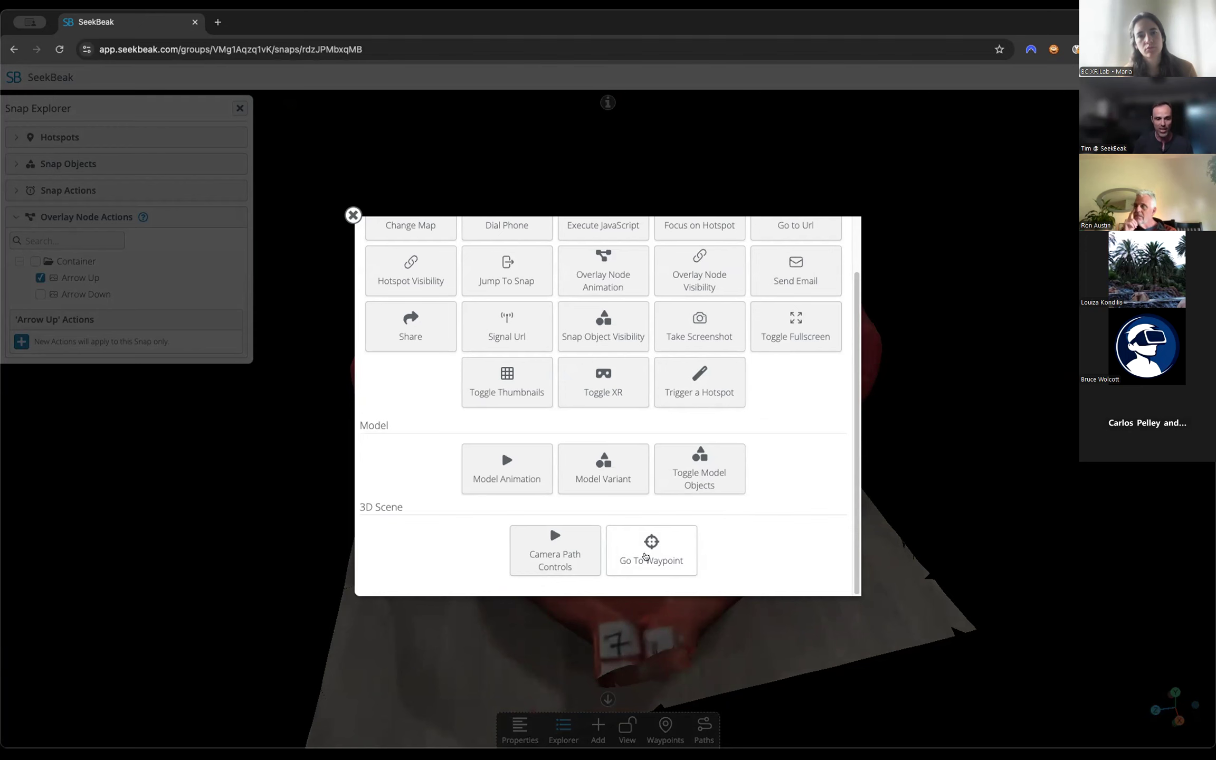
click(650, 554)
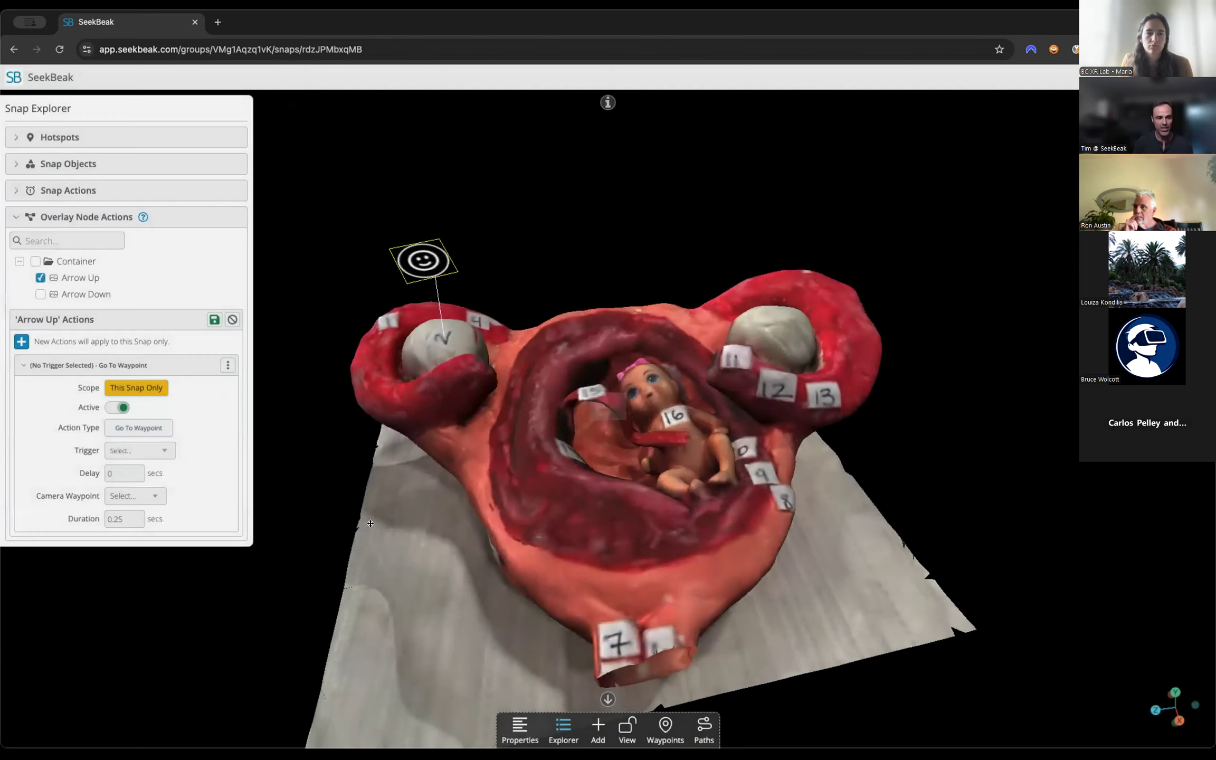
Set the Arrow Up action's trigger to On Click, camera waypoint to Start Point and duration to 5 seconds, and save it.
click(148, 450)
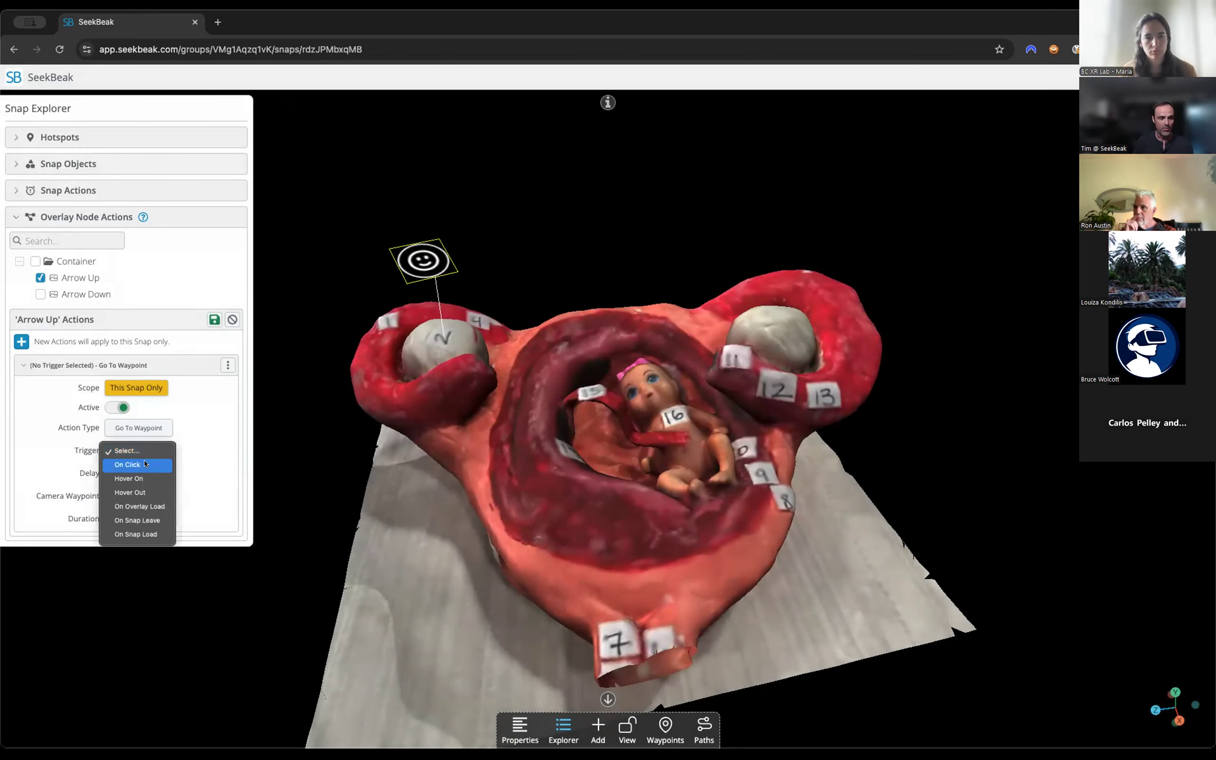
click(139, 464)
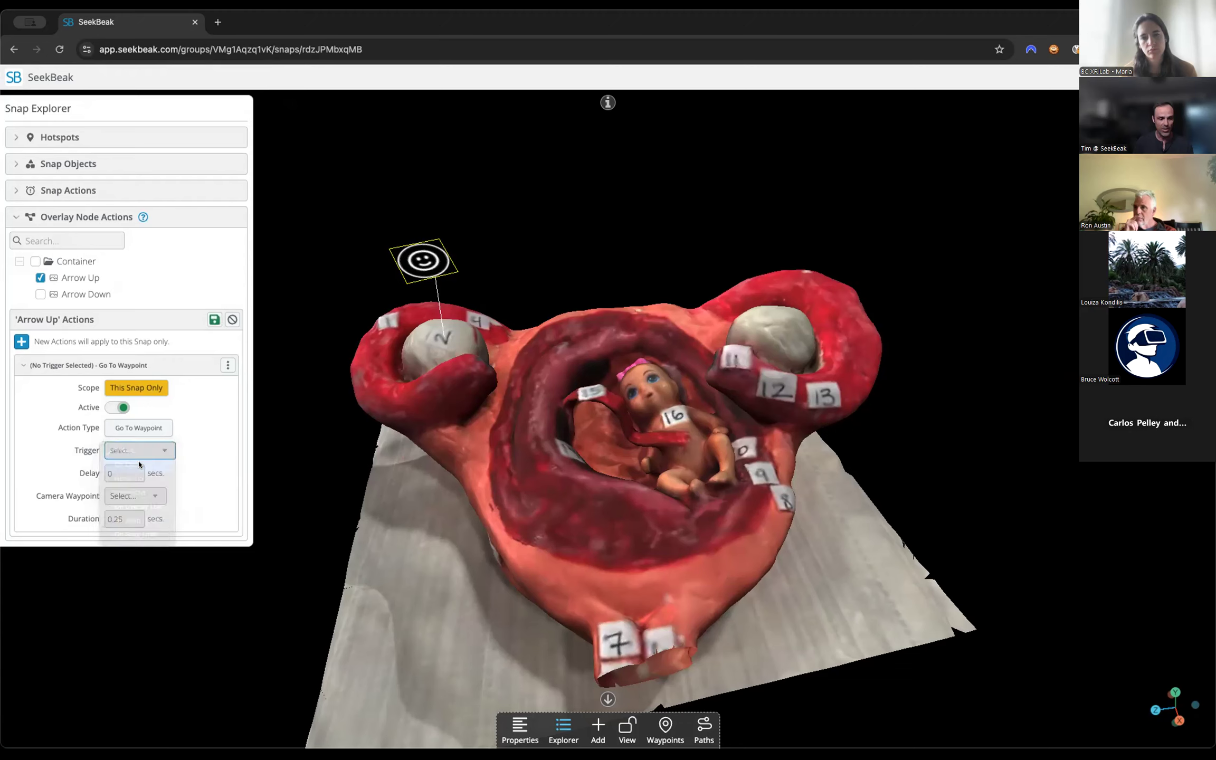
click(144, 493)
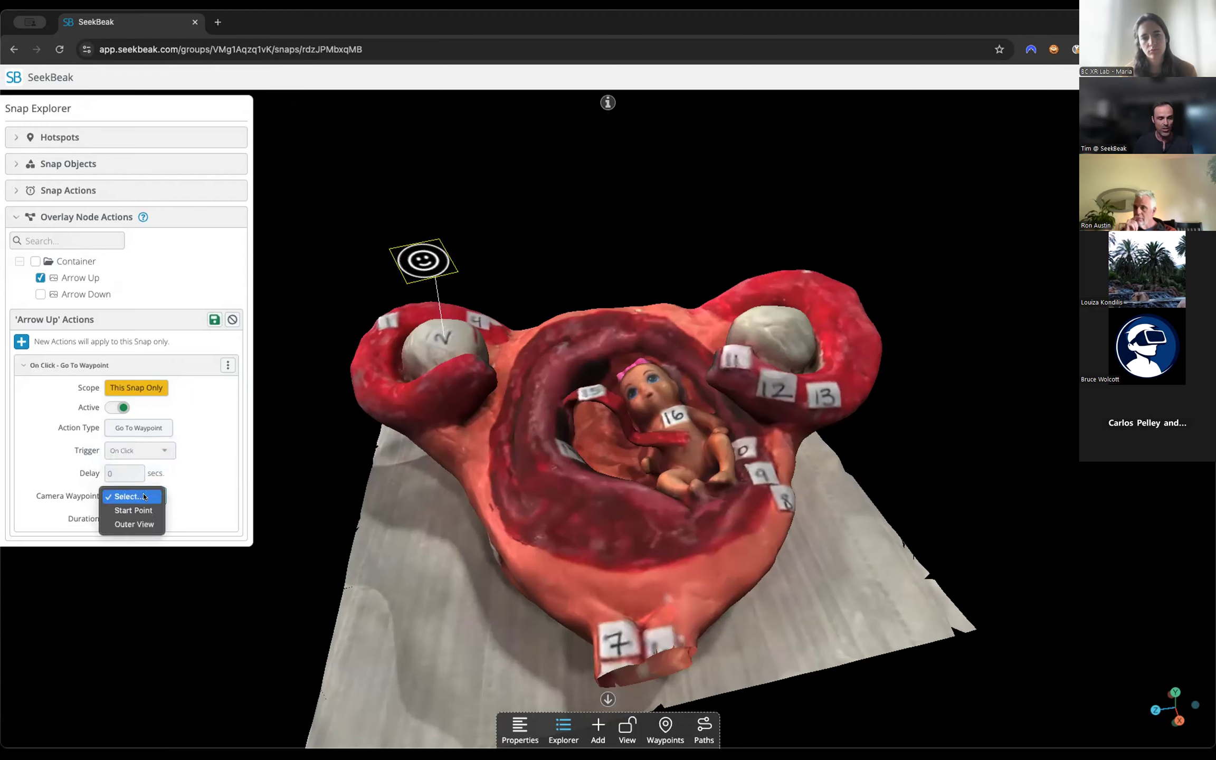
click(140, 511)
click(108, 524)
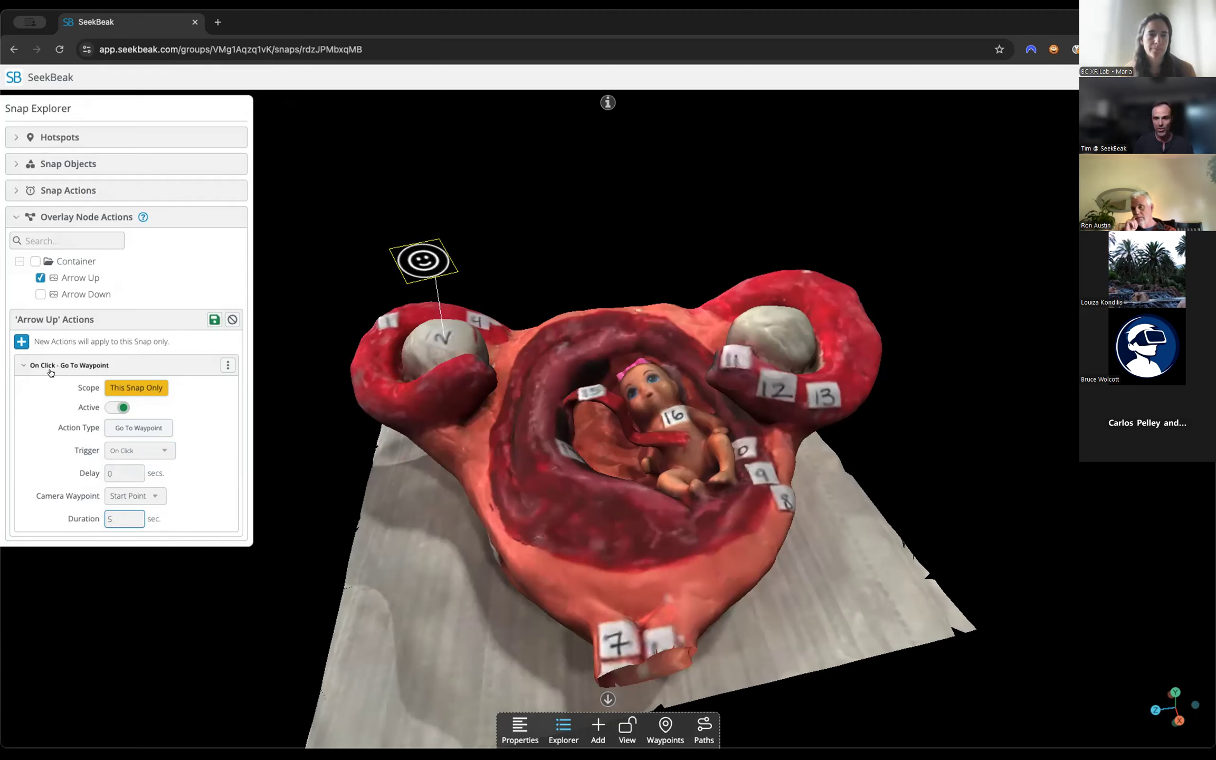
click(215, 319)
click(240, 108)
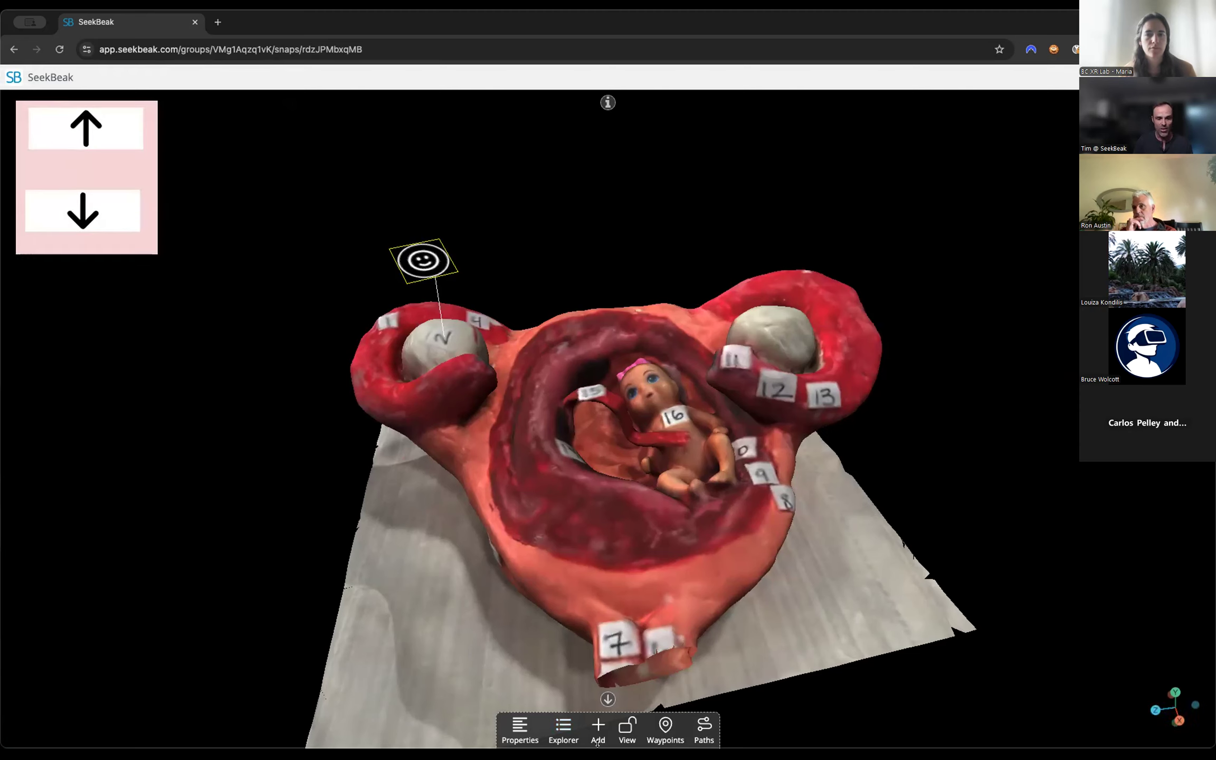
Lock the snap into viewing mode, move the camera away from the model and test the overlay's Arrow Up.
click(625, 722)
drag(261, 434, 281, 462)
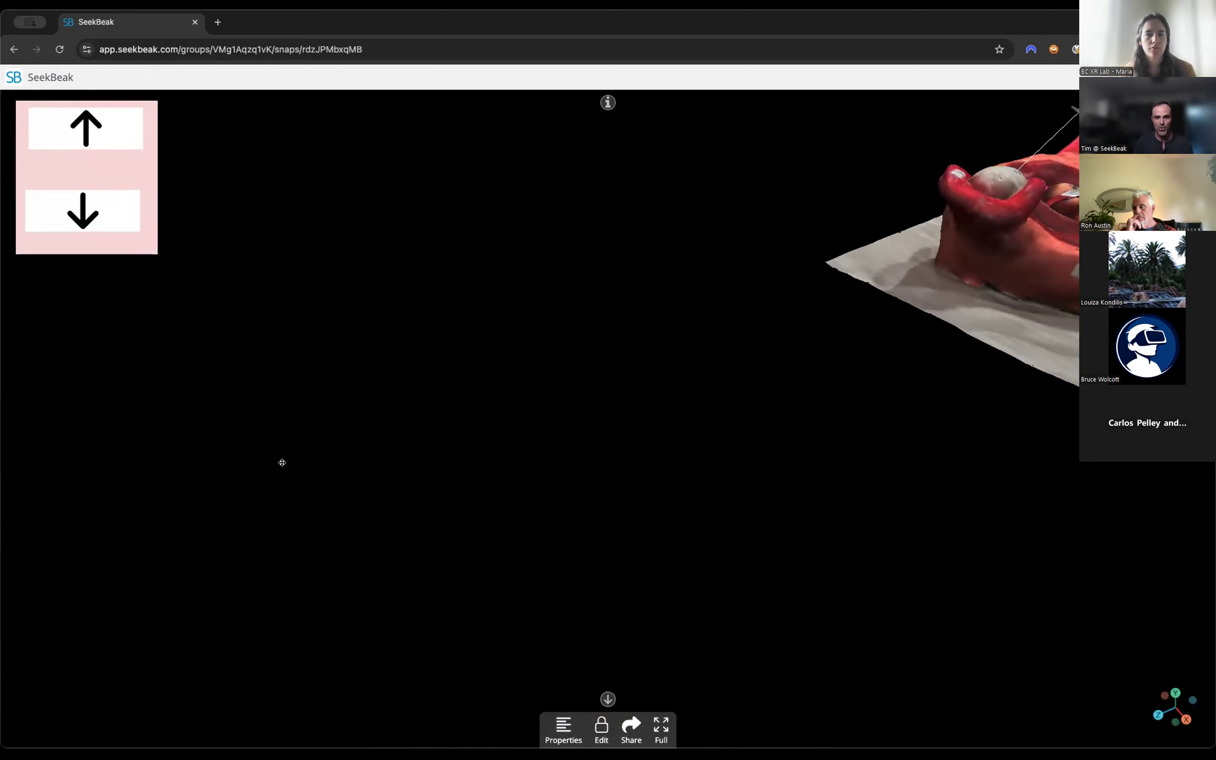
click(62, 129)
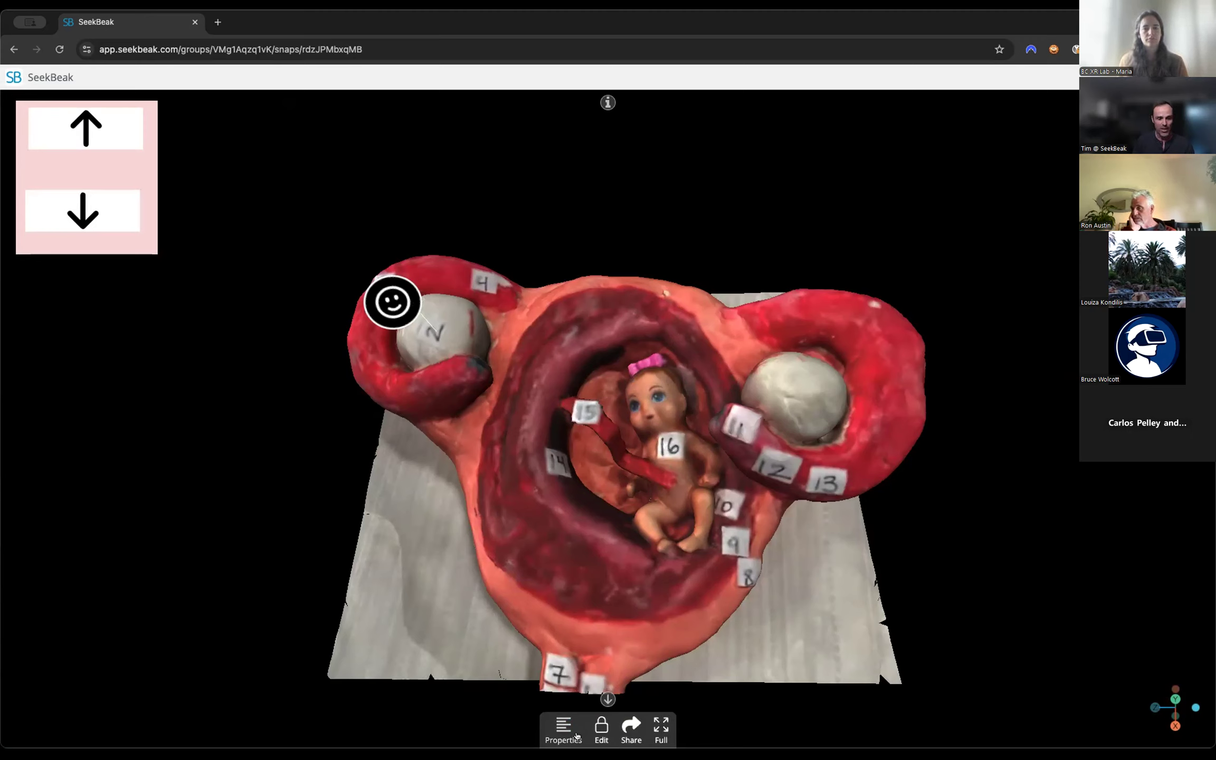
click(598, 728)
click(518, 731)
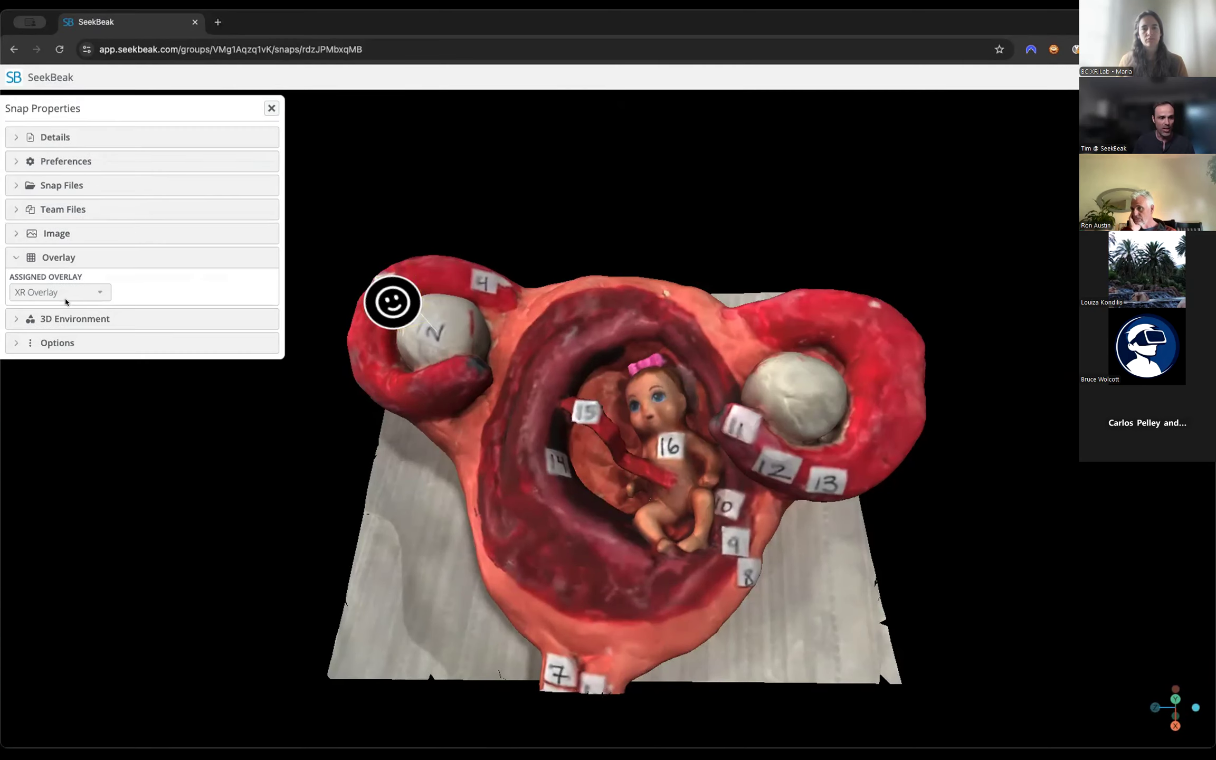
click(271, 108)
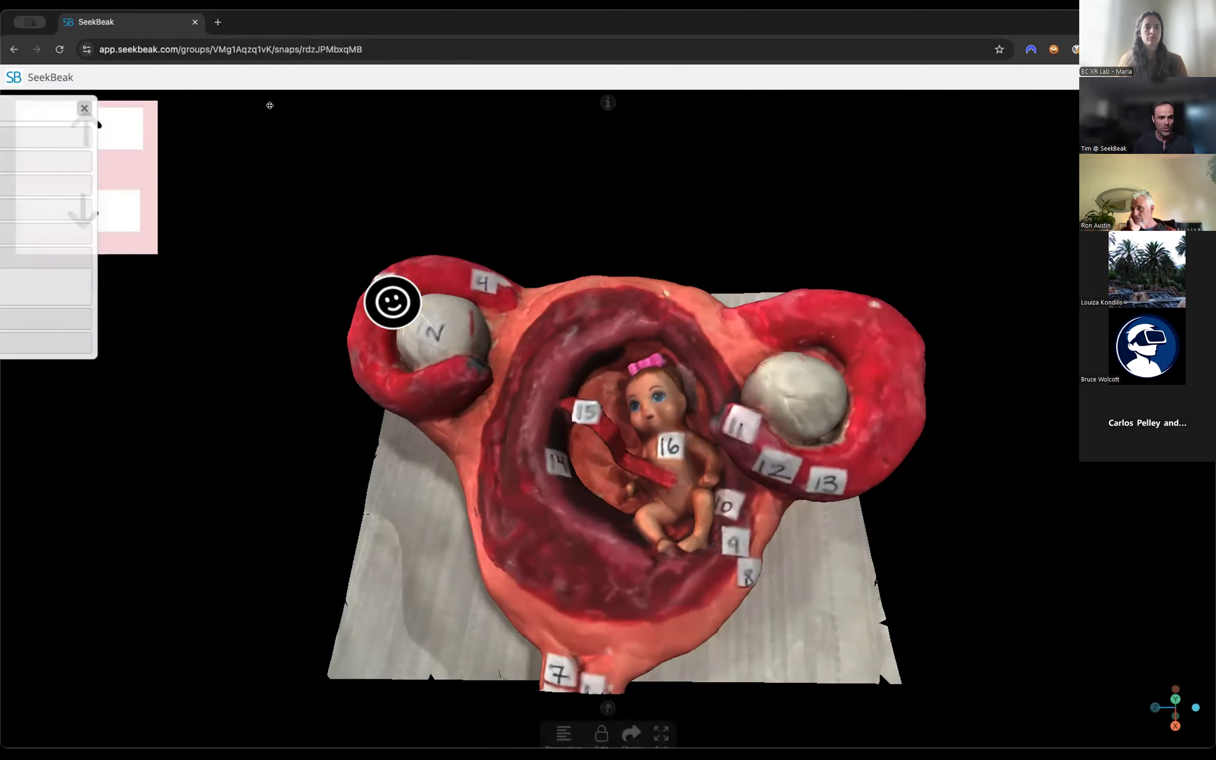
Unlock the snap for editing and add a Go To Waypoint action to the overlay's Arrow Down node.
click(599, 729)
click(563, 727)
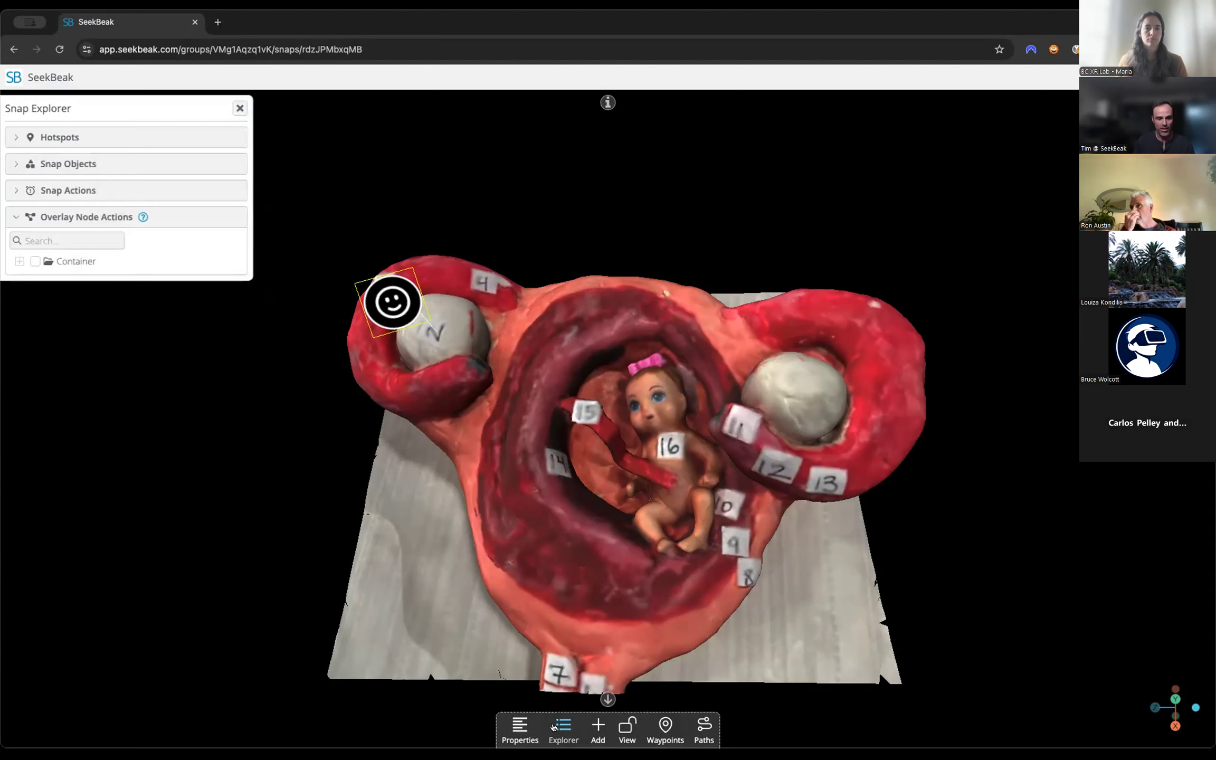
click(18, 262)
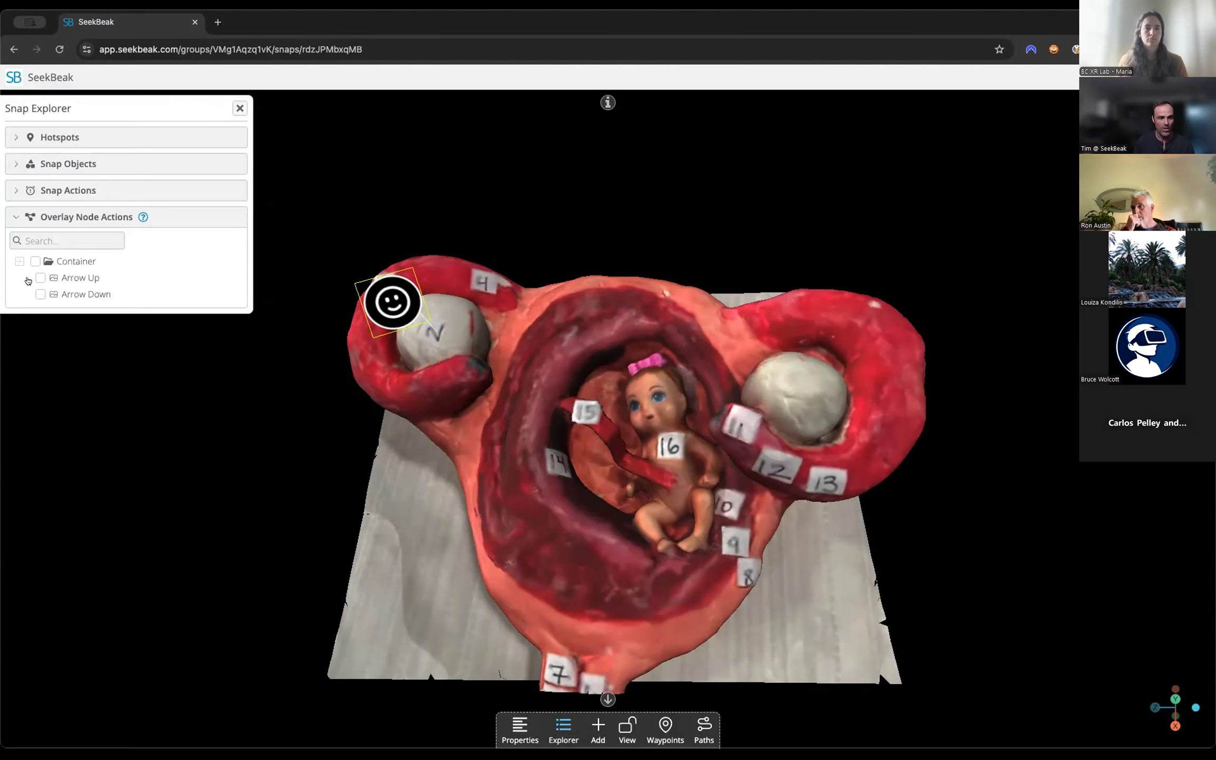
click(38, 294)
click(20, 340)
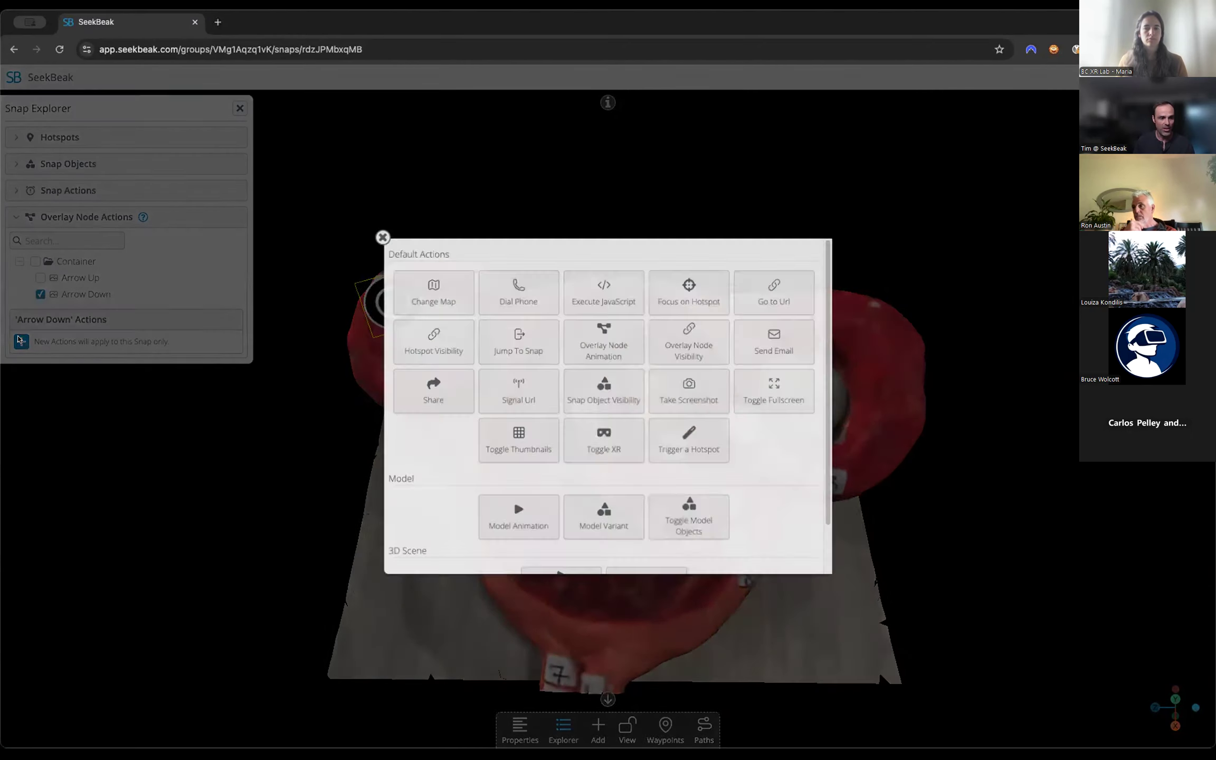
scroll(729, 546, down, 2)
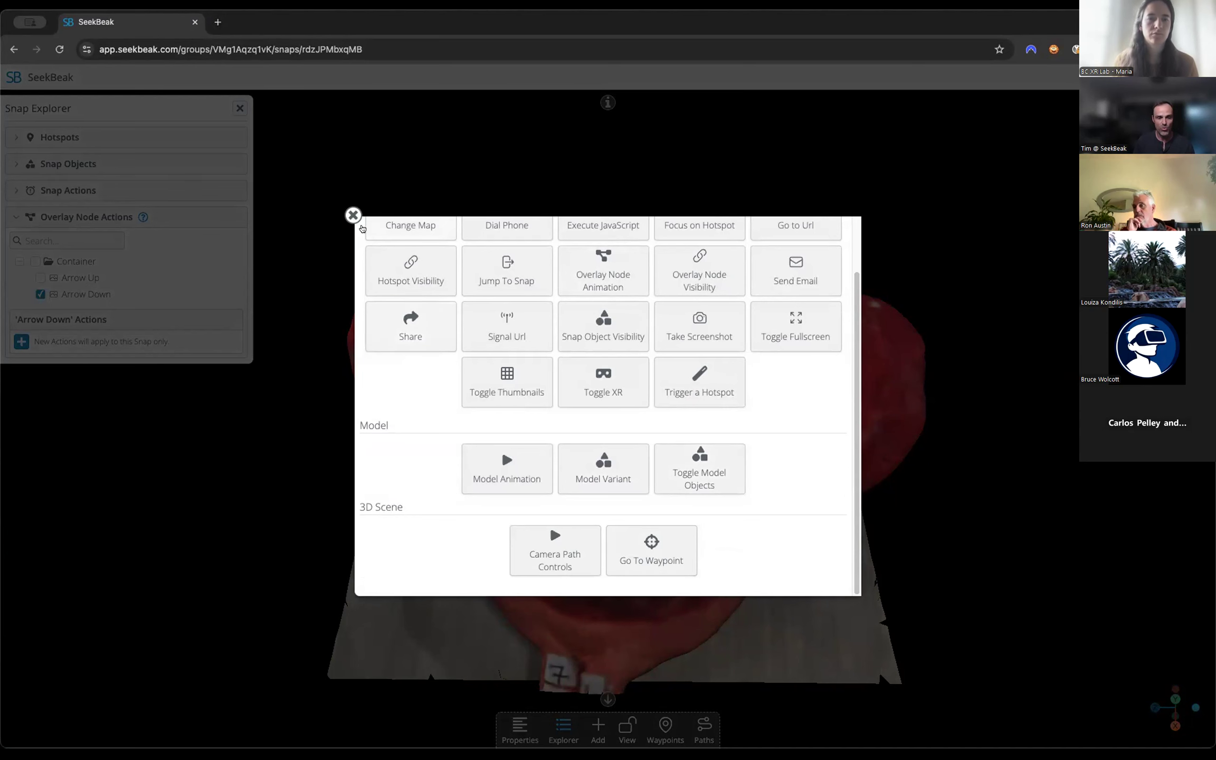
click(631, 552)
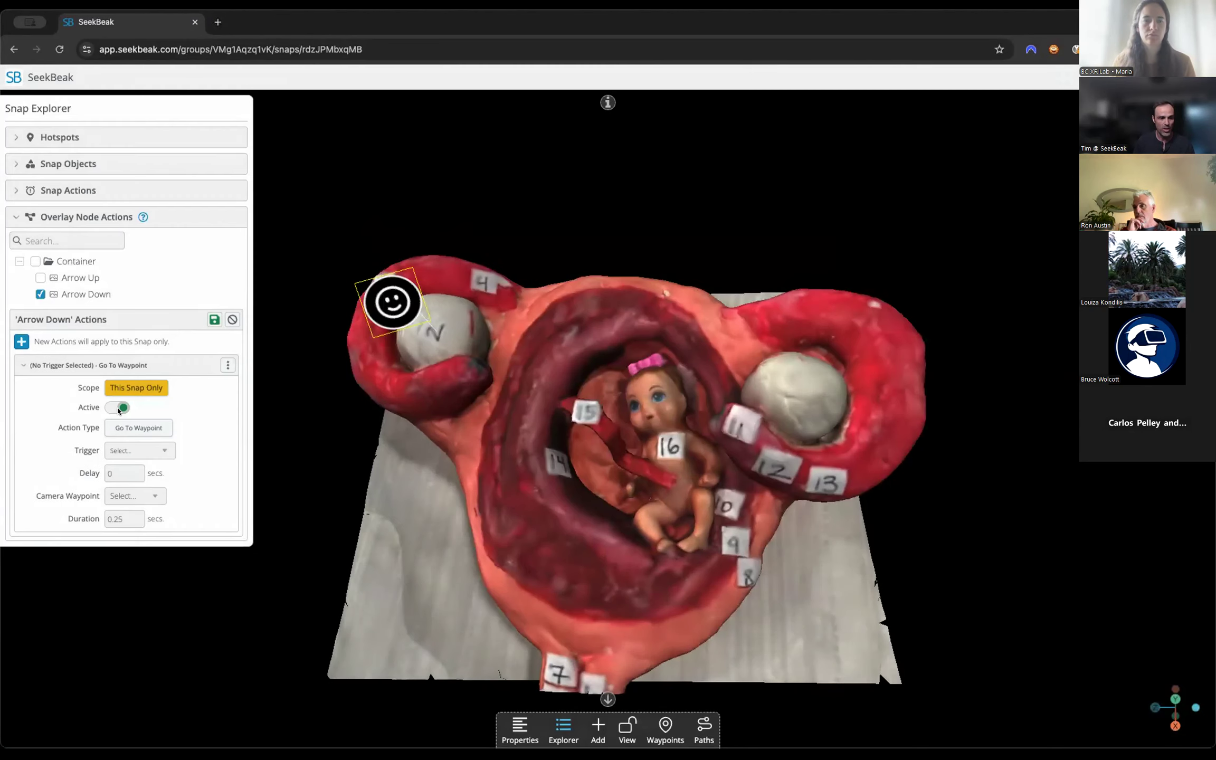
Set the Arrow Down action's trigger to On Click, camera waypoint to Outer View and duration to 2 seconds, and save it.
click(137, 450)
click(132, 495)
click(127, 519)
drag(127, 520, 91, 516)
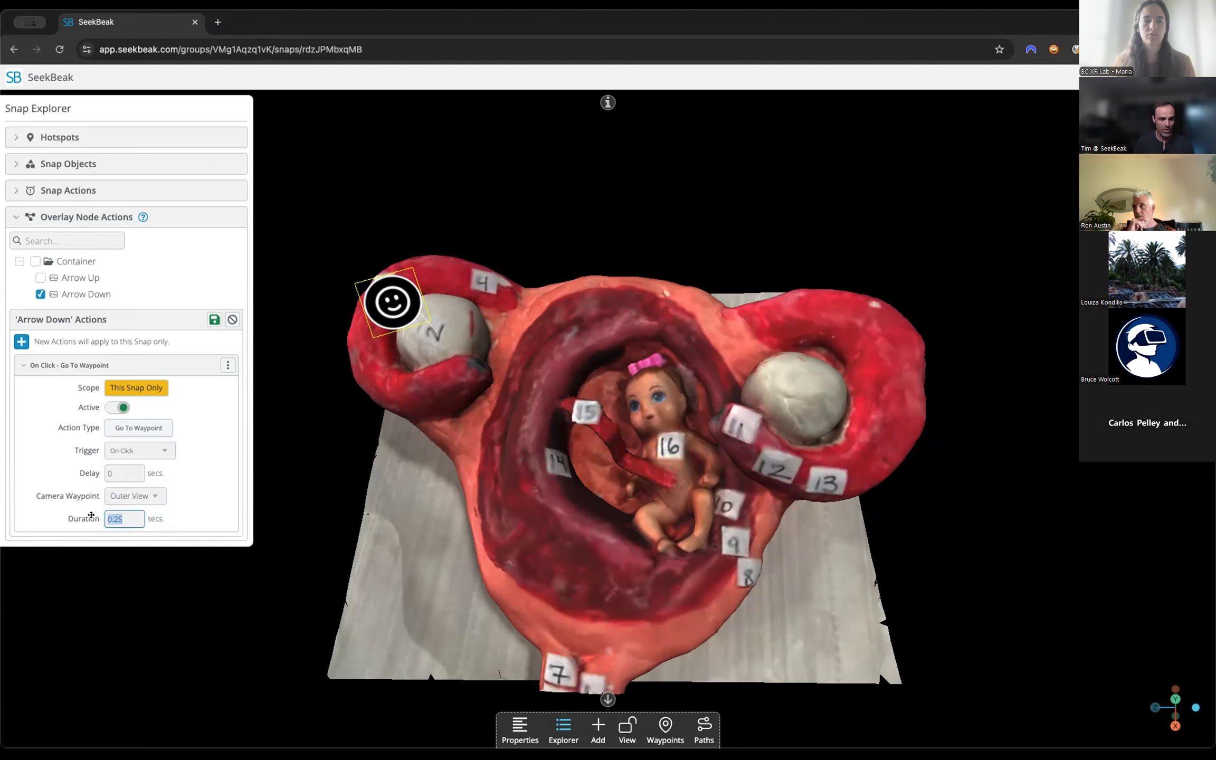
text(2)
click(215, 319)
click(238, 106)
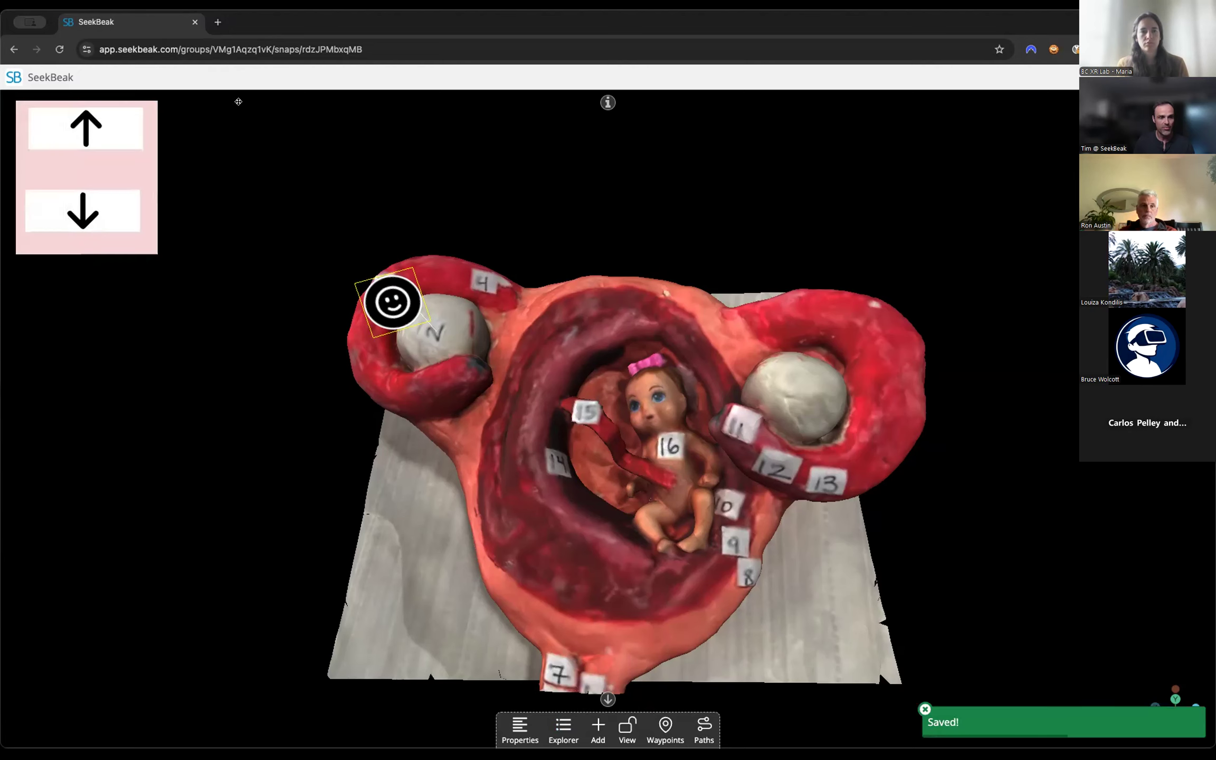
Test the overlay arrows by moving the camera with Arrow Down and returning with Arrow Up.
click(89, 211)
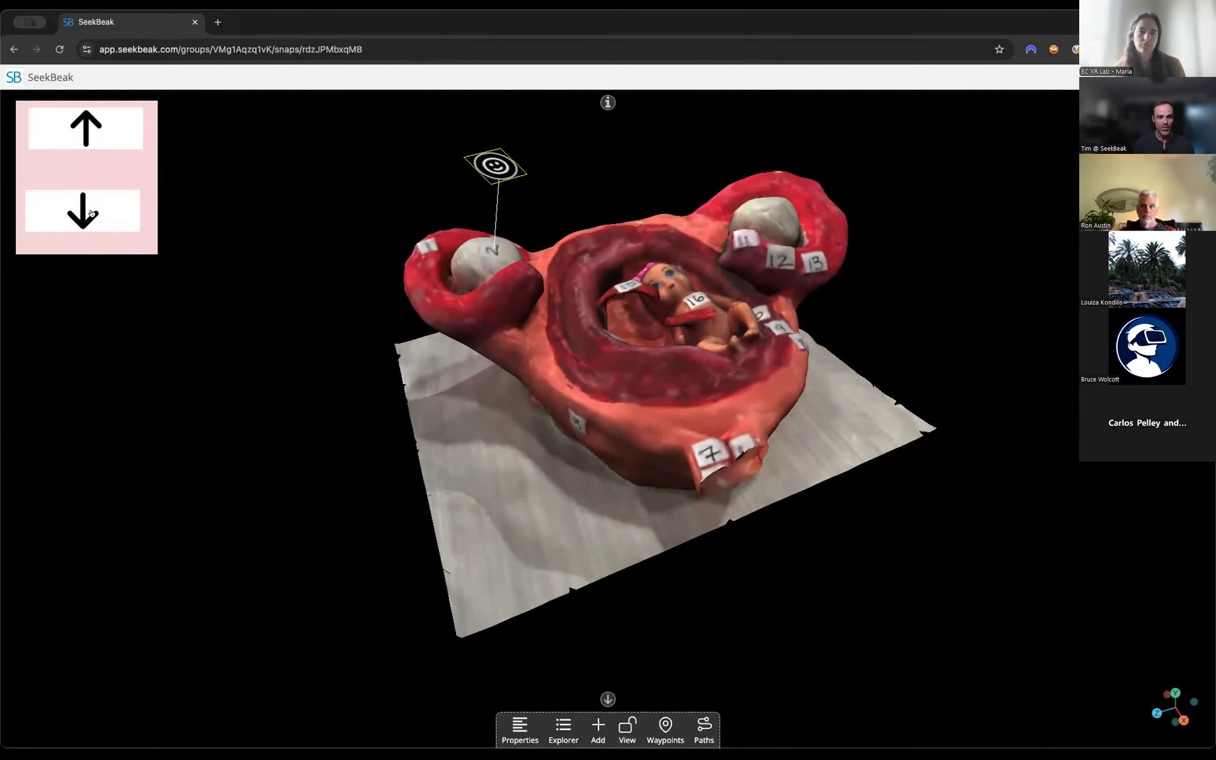
click(71, 116)
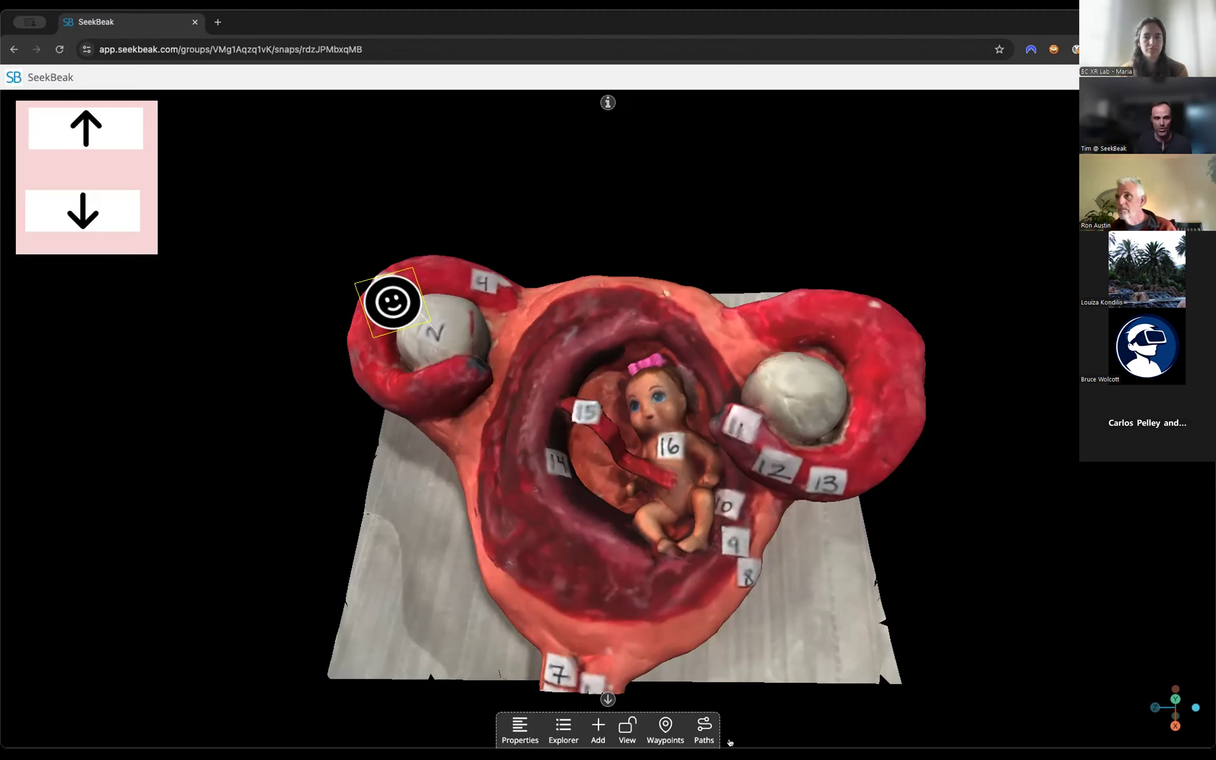
Create a camera path named New Path and add the Start Point and Outer View waypoints to it.
click(704, 726)
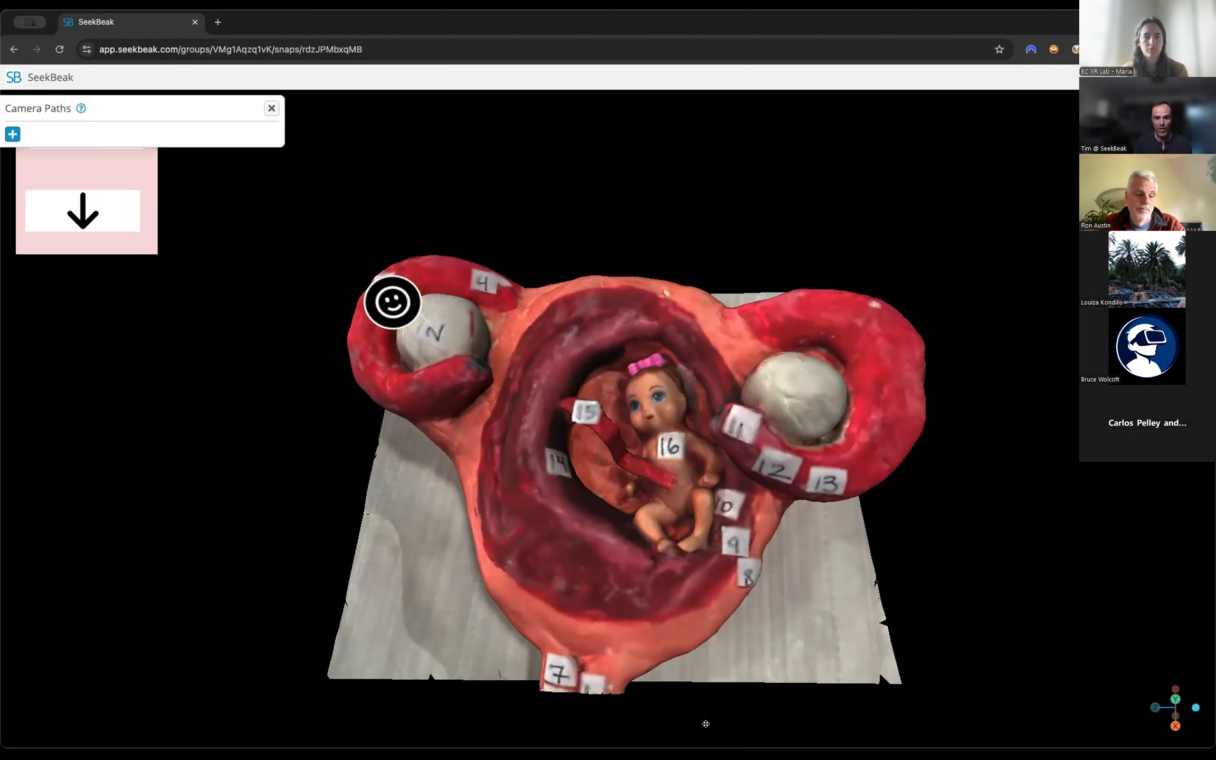
click(9, 132)
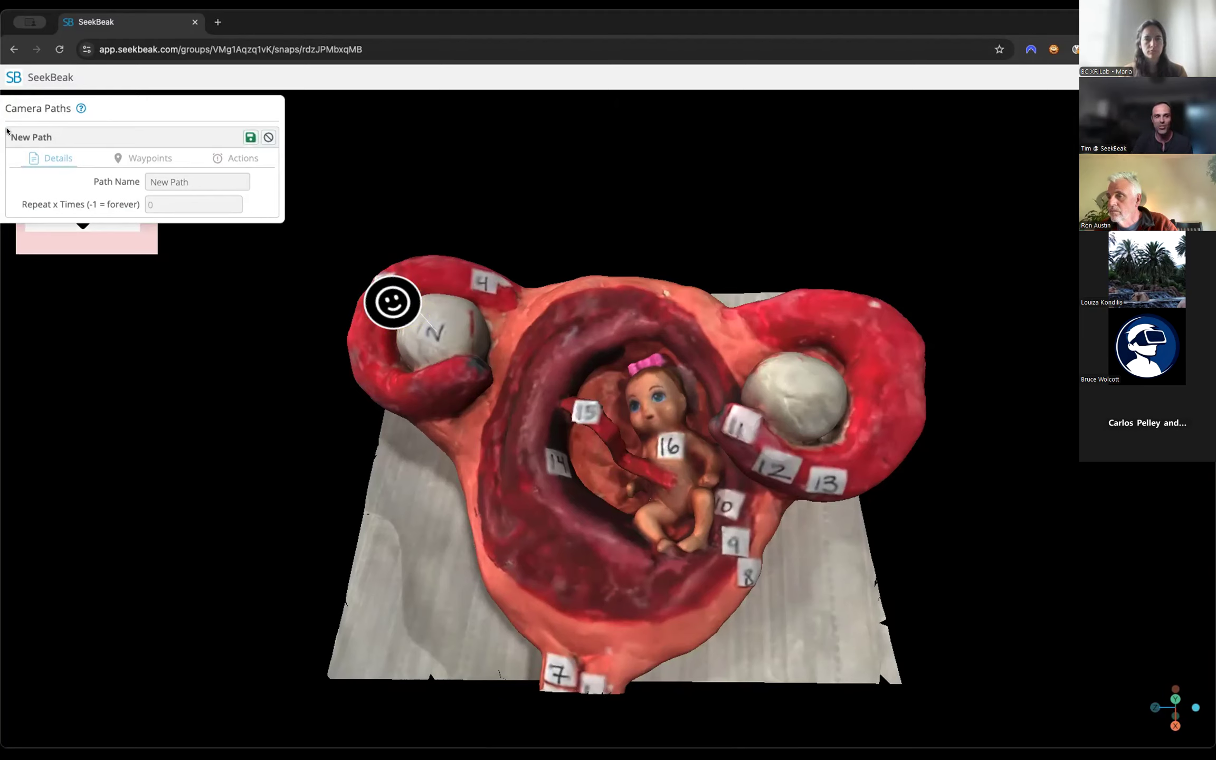
click(249, 137)
click(141, 160)
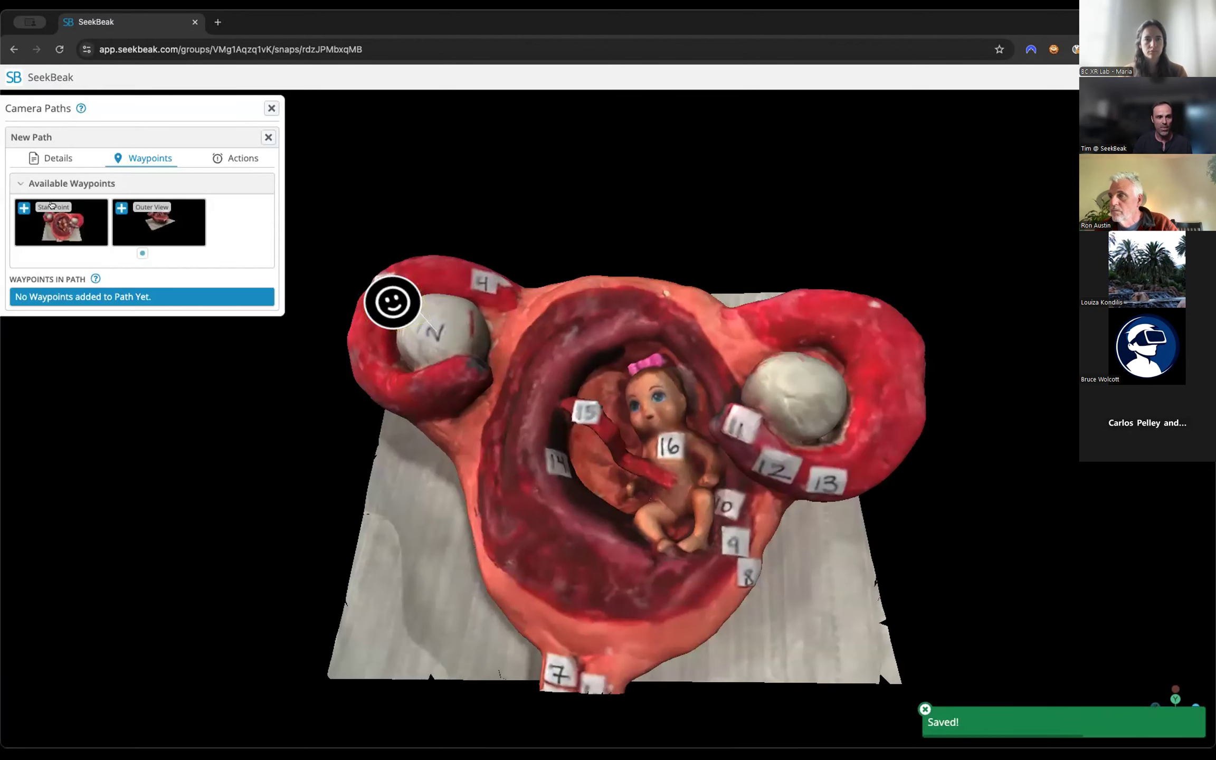
click(121, 230)
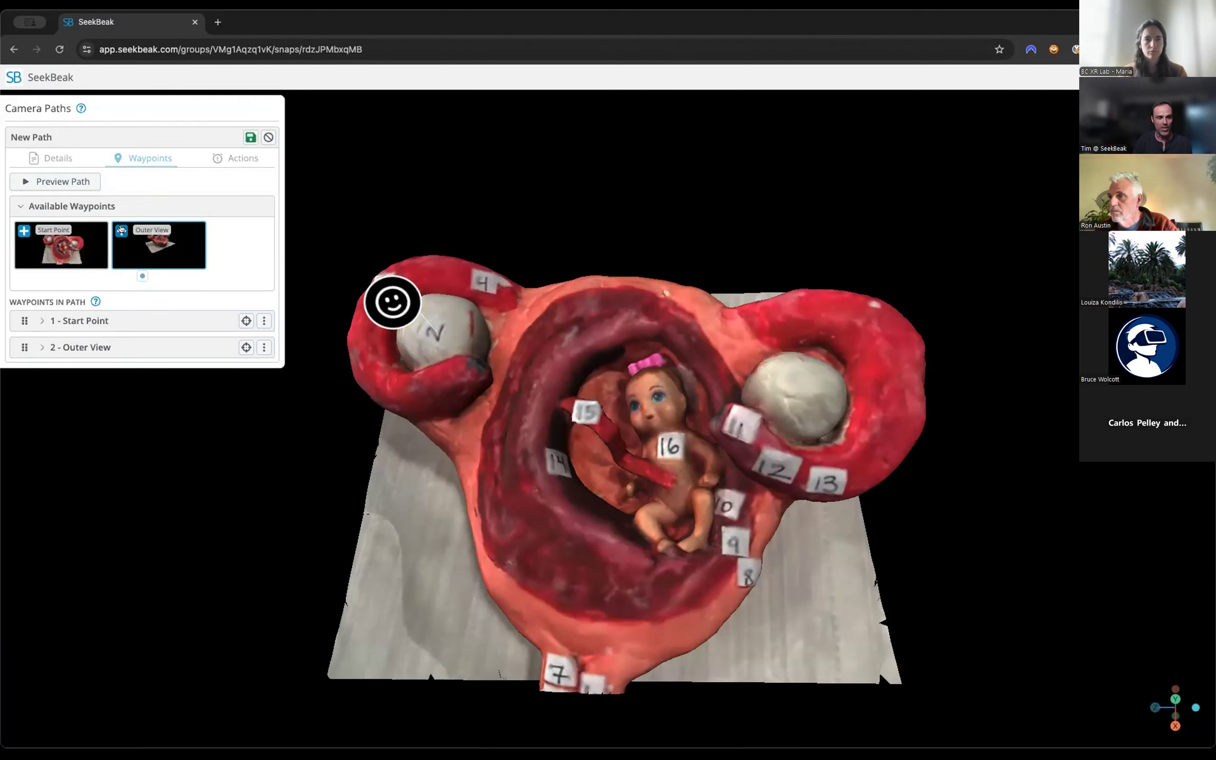
Preview the camera path, replay it from a shifted camera position, and save the path.
click(69, 181)
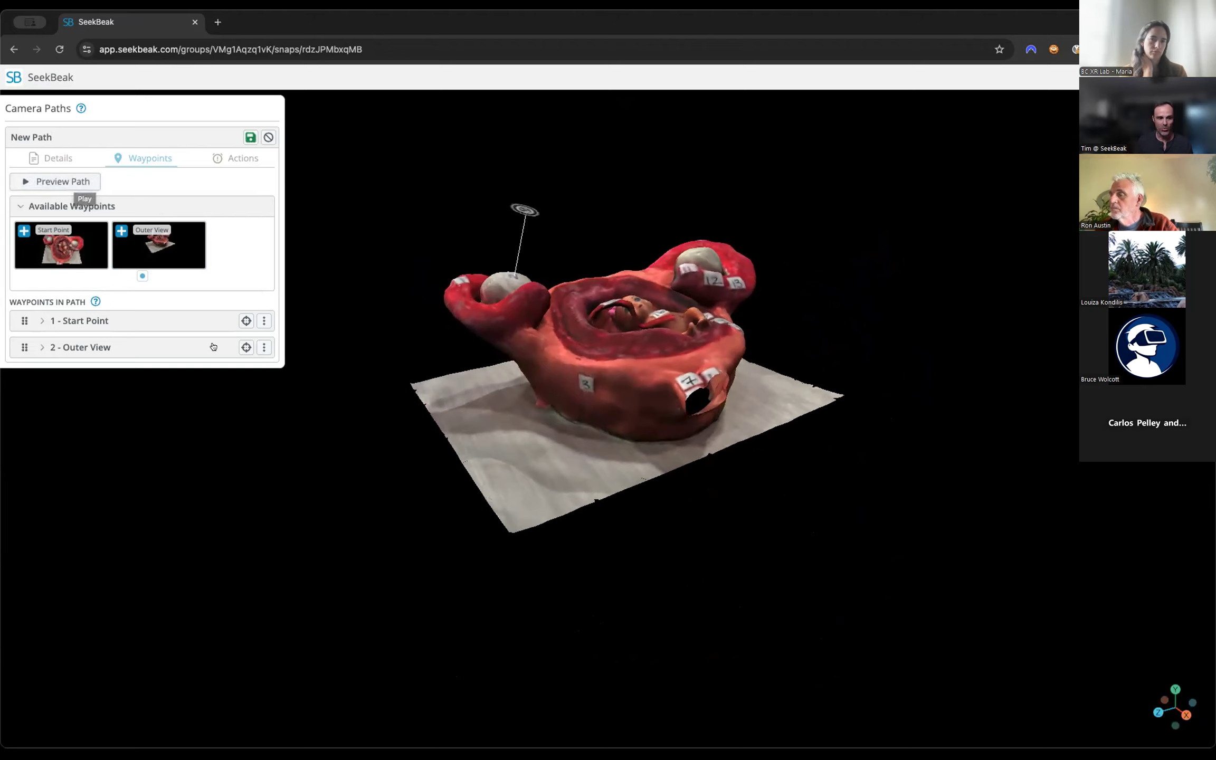
key(d)
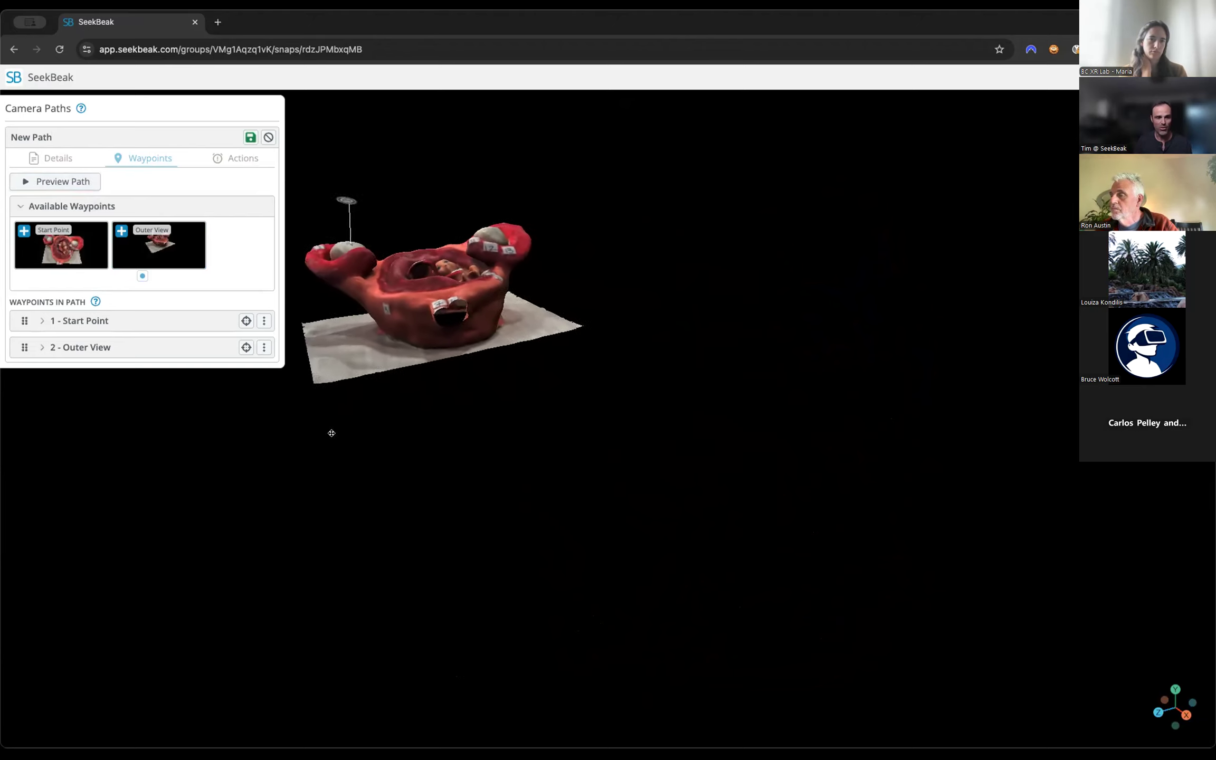
click(61, 181)
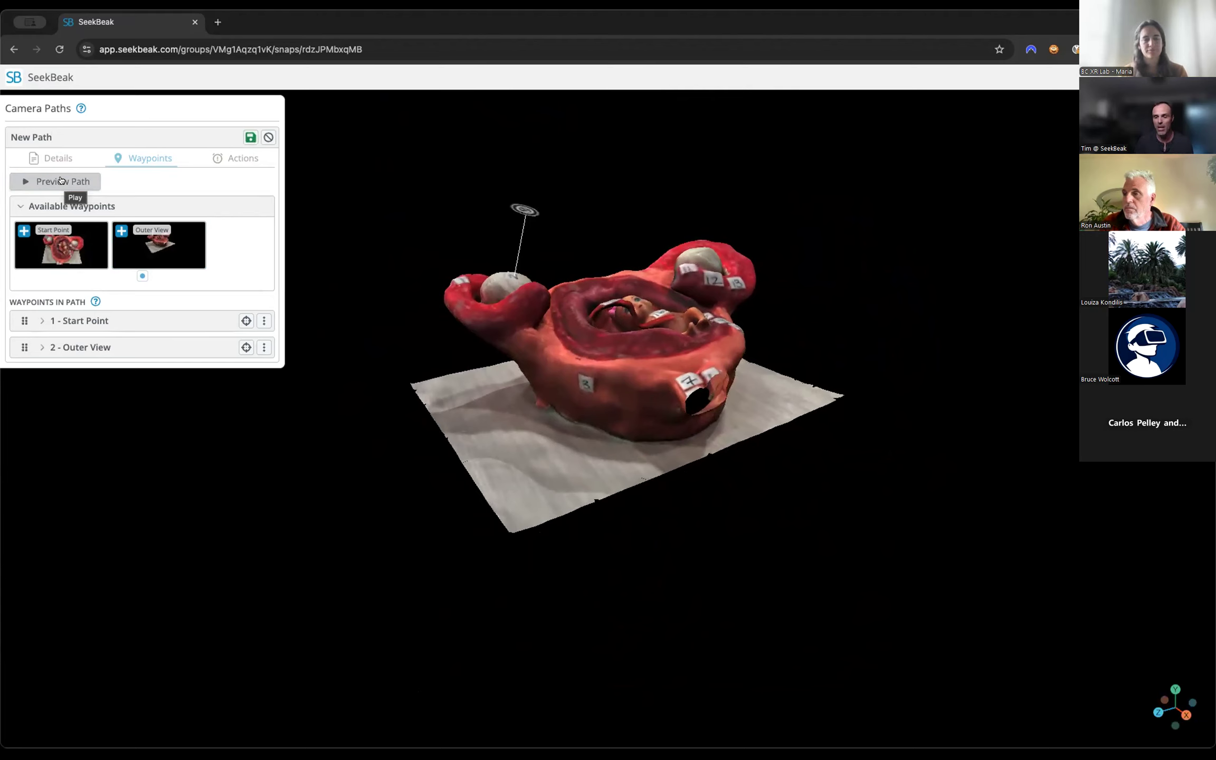
click(250, 137)
click(271, 108)
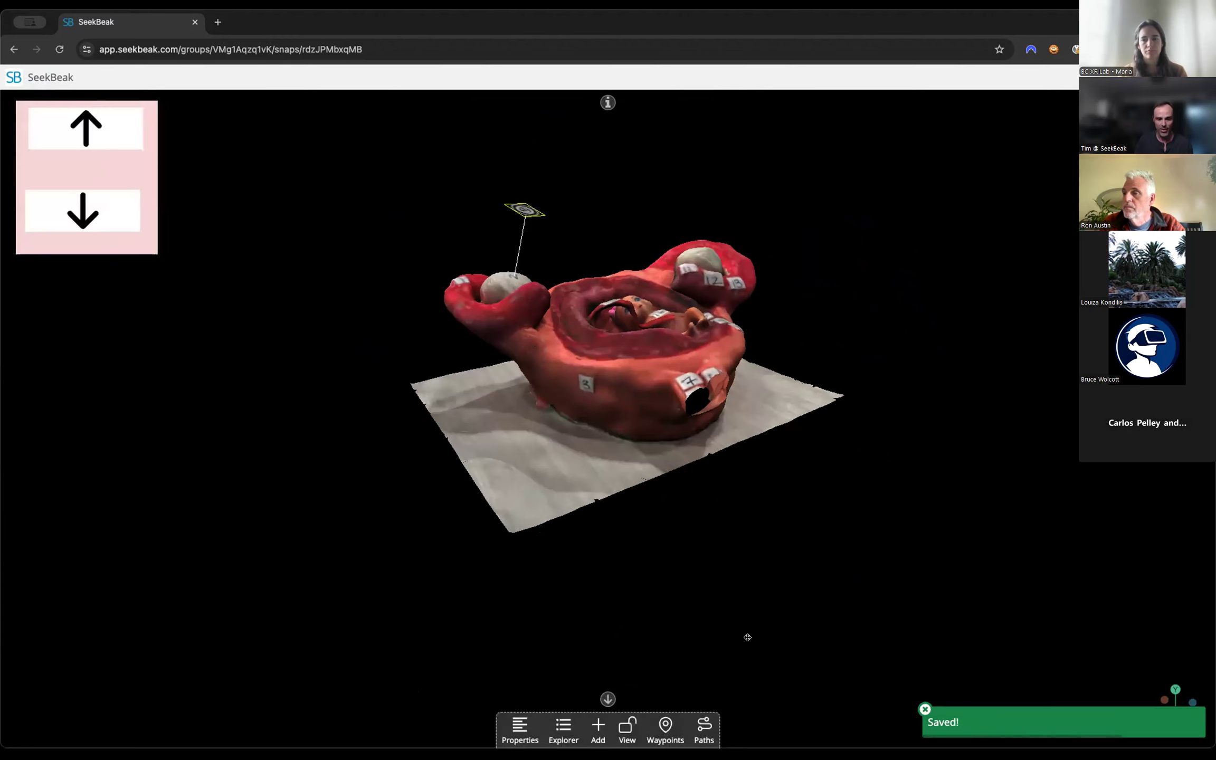
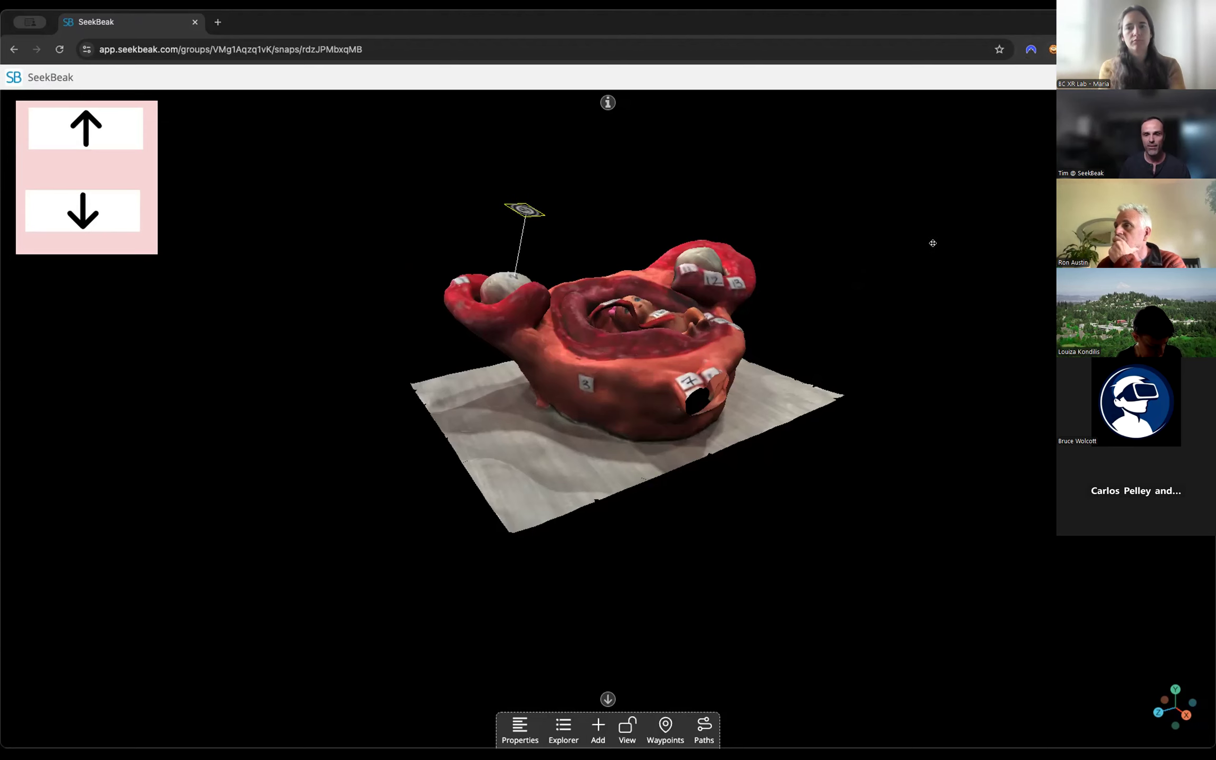
Look at the anatomy model from another angle, leave the scene and open the XR Lab1 snap.
drag(839, 282, 1037, 217)
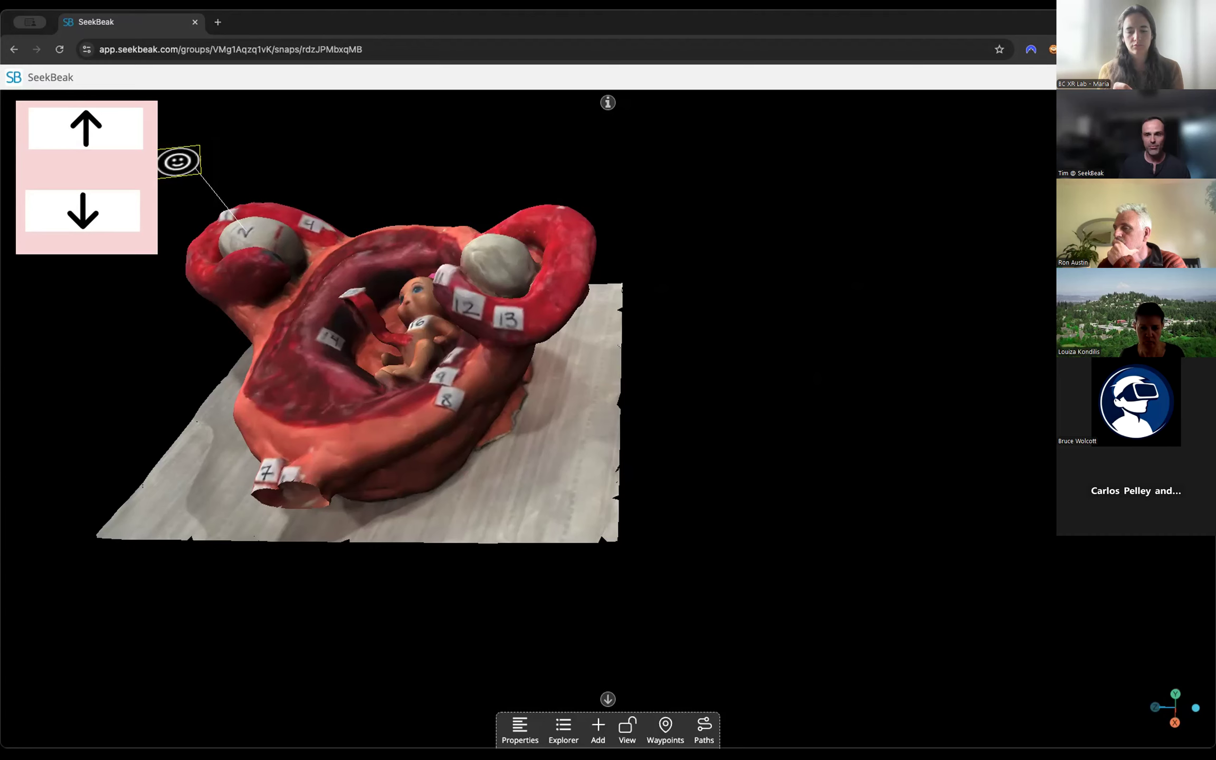
click(1202, 78)
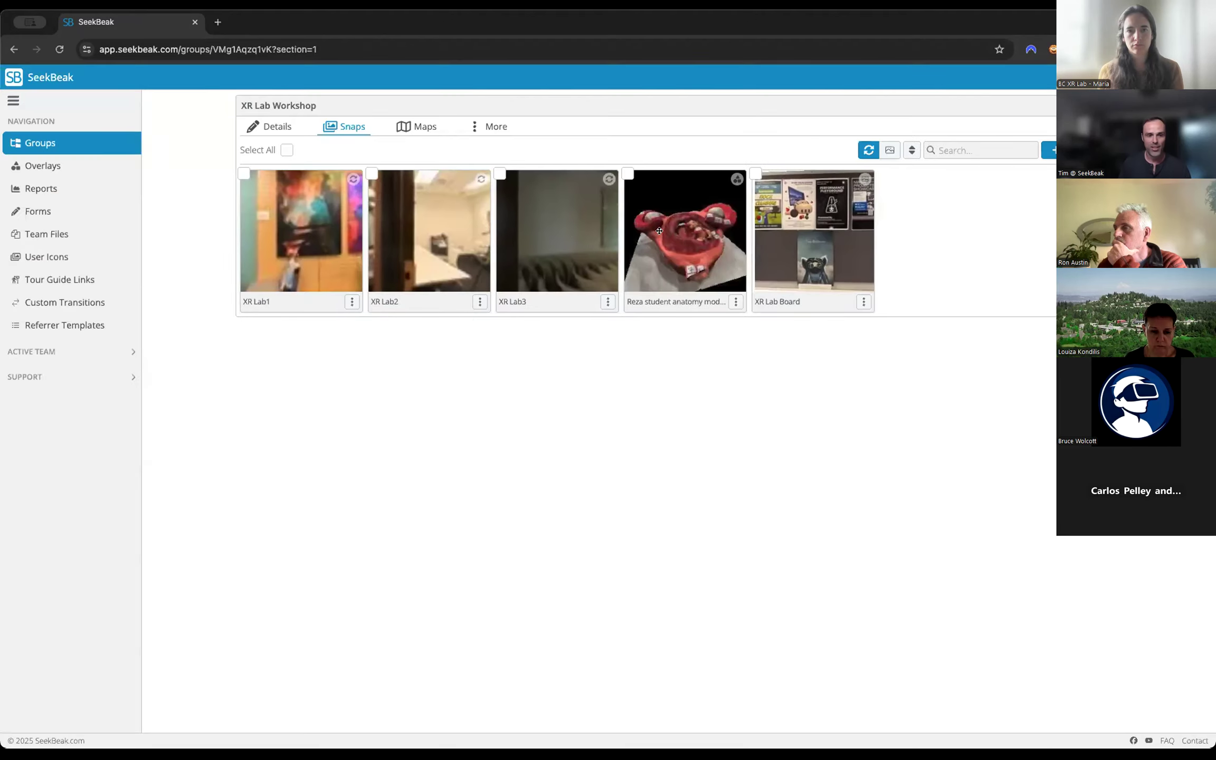
click(292, 265)
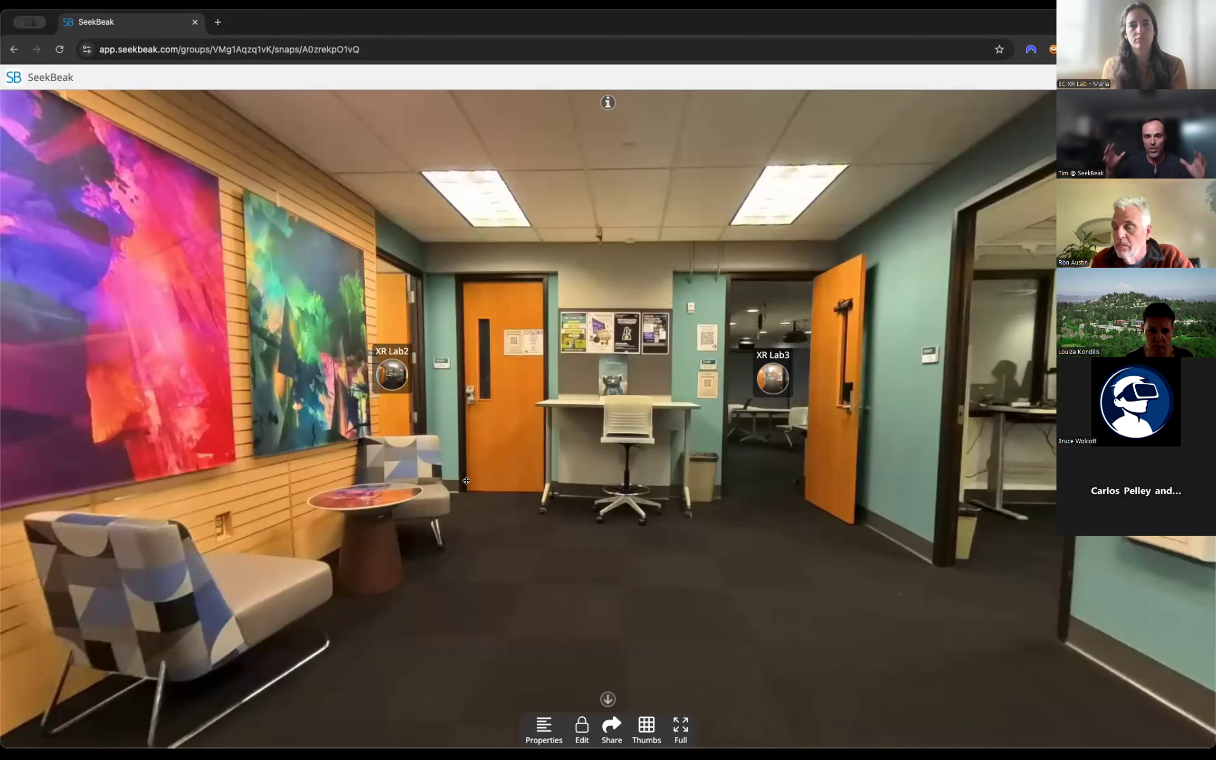
View the Painting Info hotspot's content in XR Lab1, close it, and look around the room between the paintings and the doorways.
drag(617, 604, 976, 517)
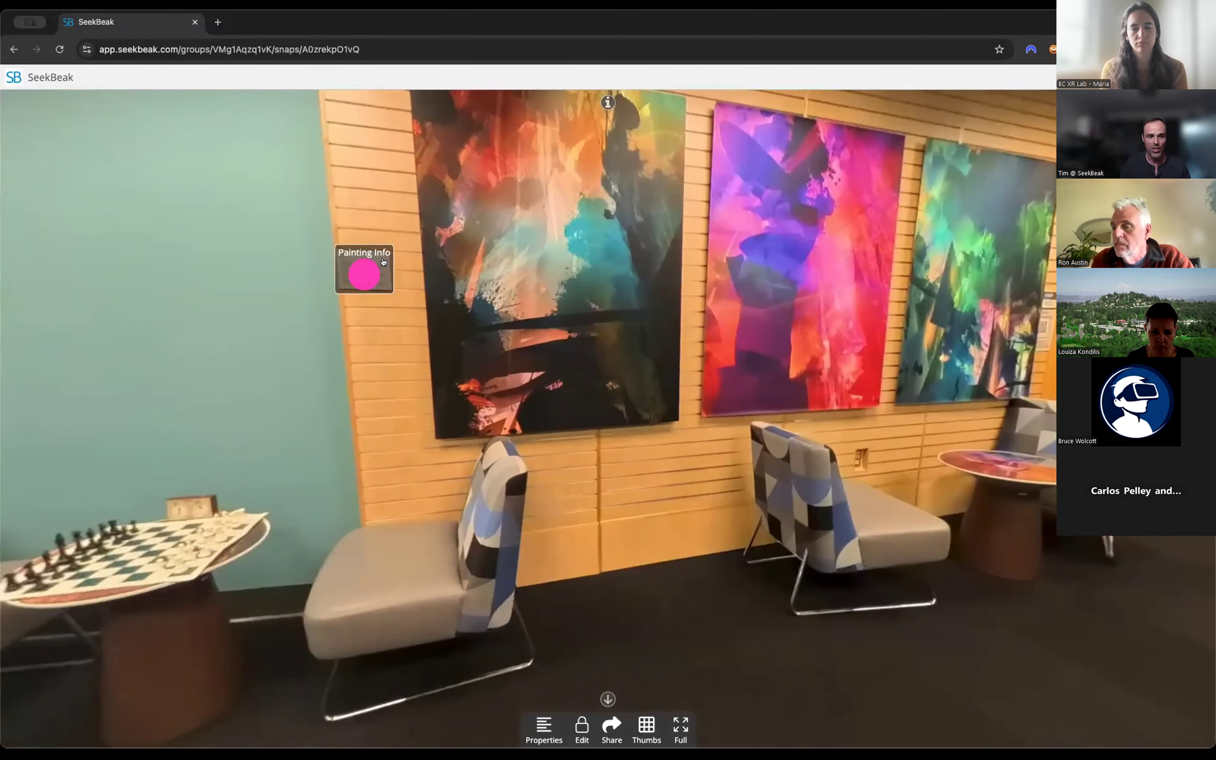
click(384, 262)
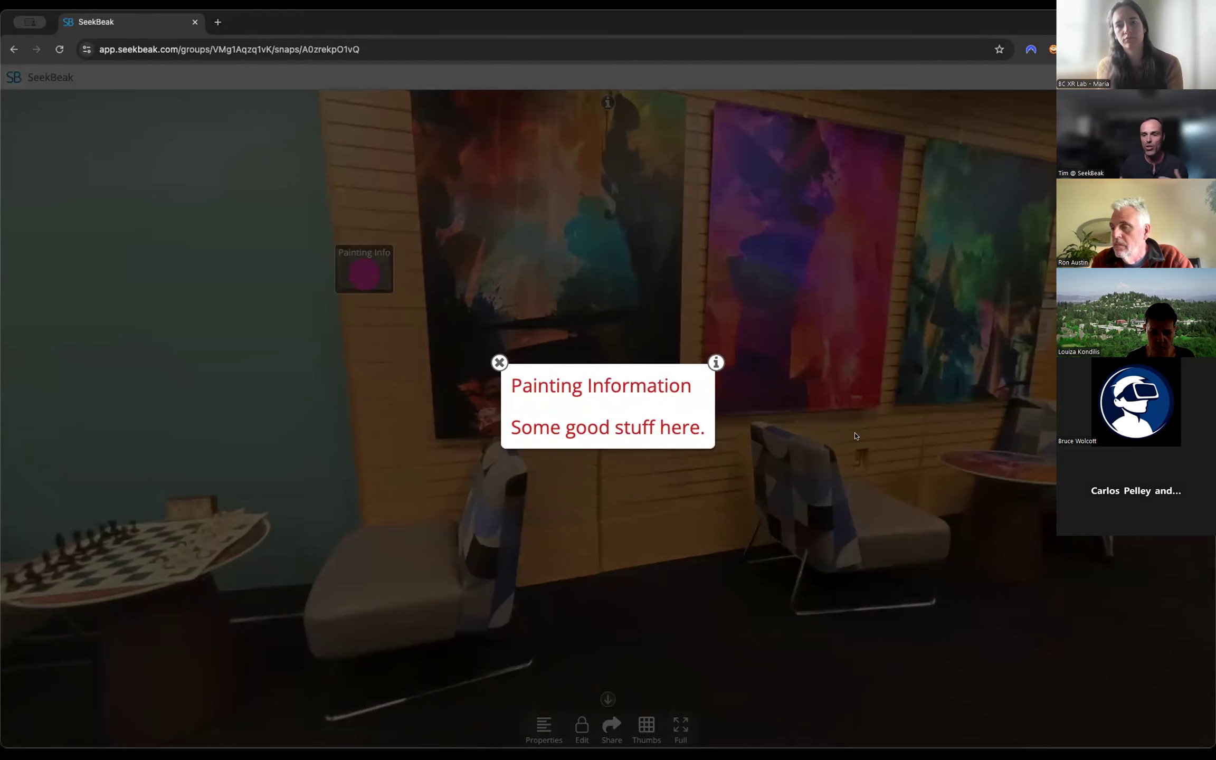
click(499, 363)
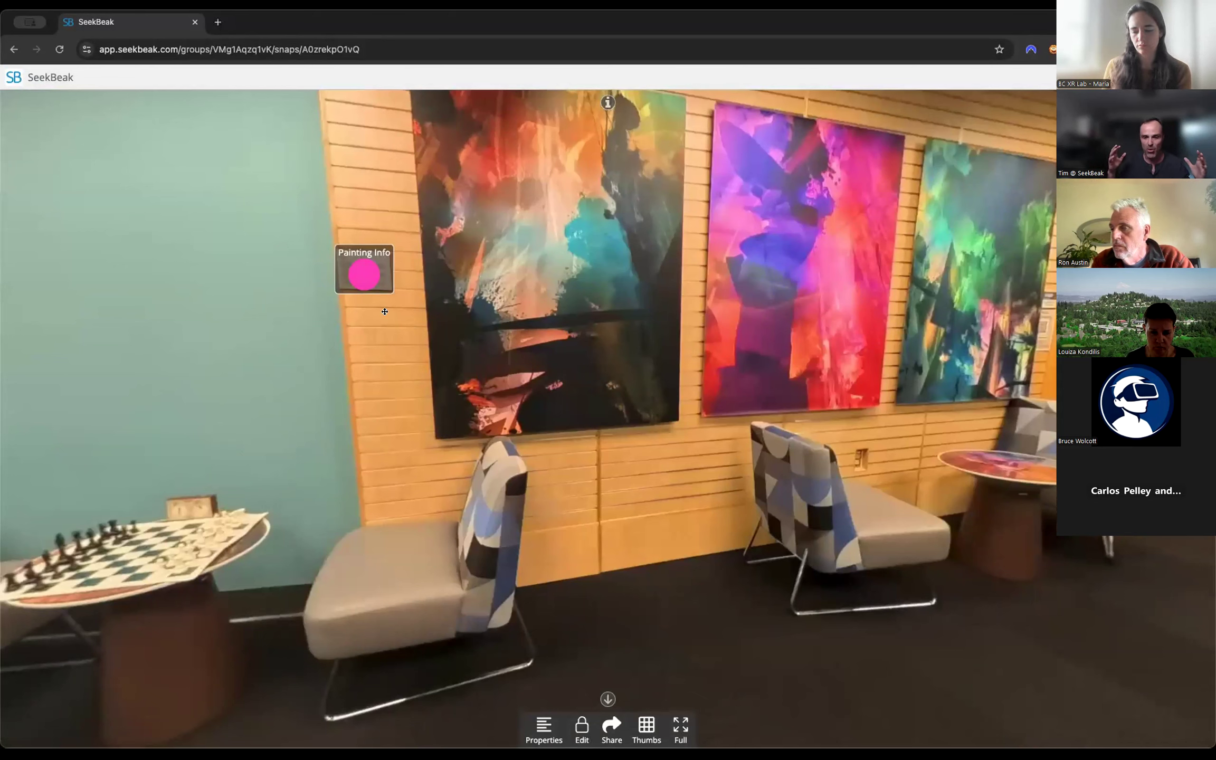
drag(526, 319, 457, 361)
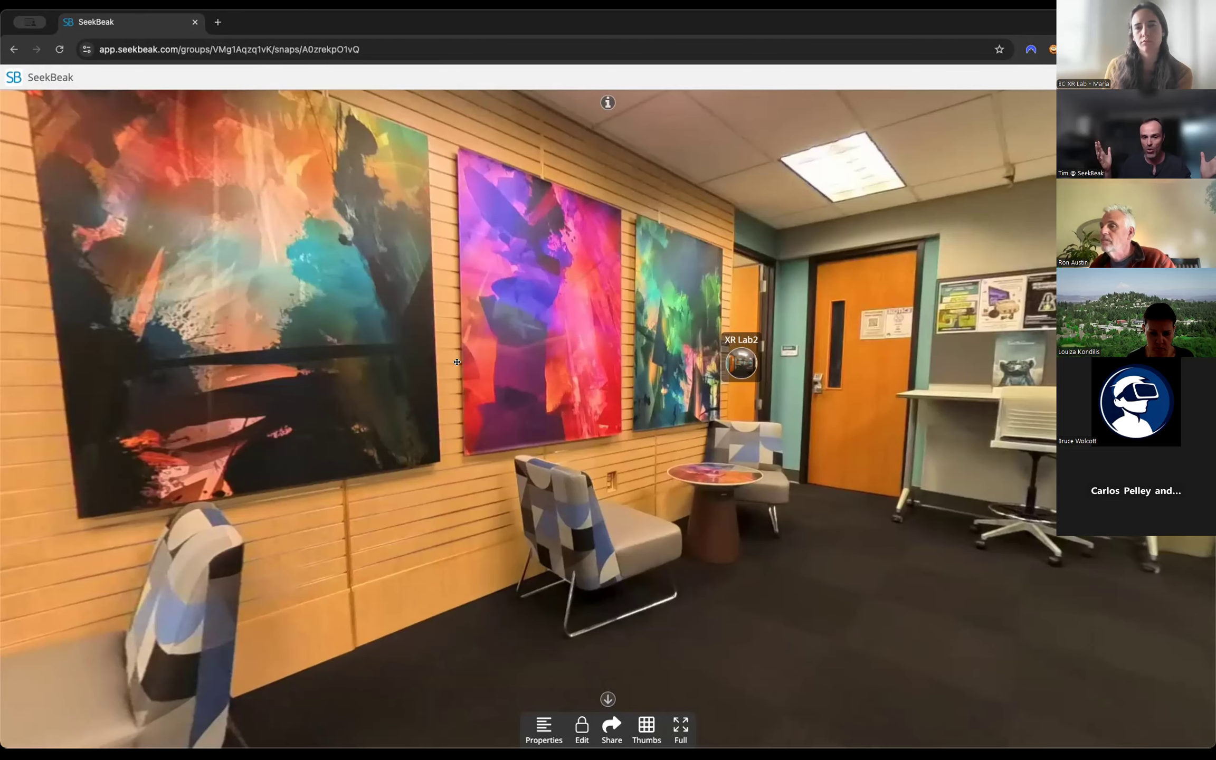
drag(633, 450, 546, 459)
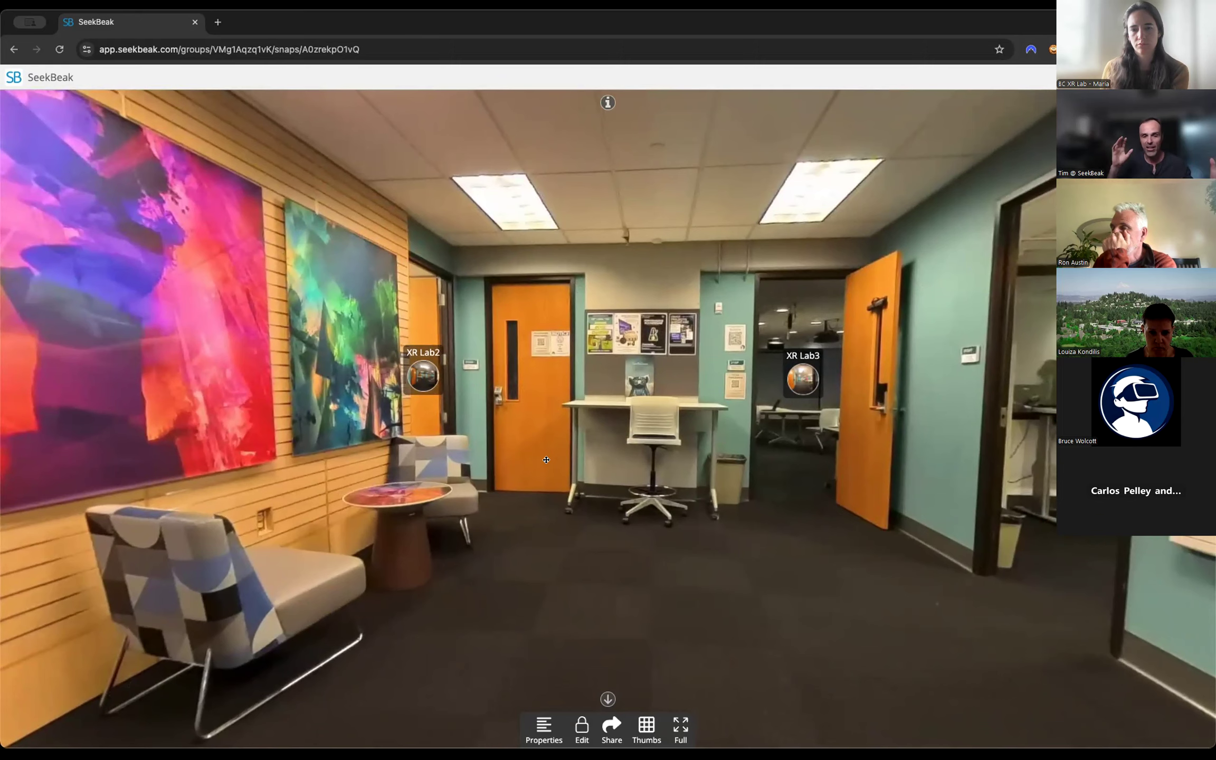
drag(512, 522, 737, 525)
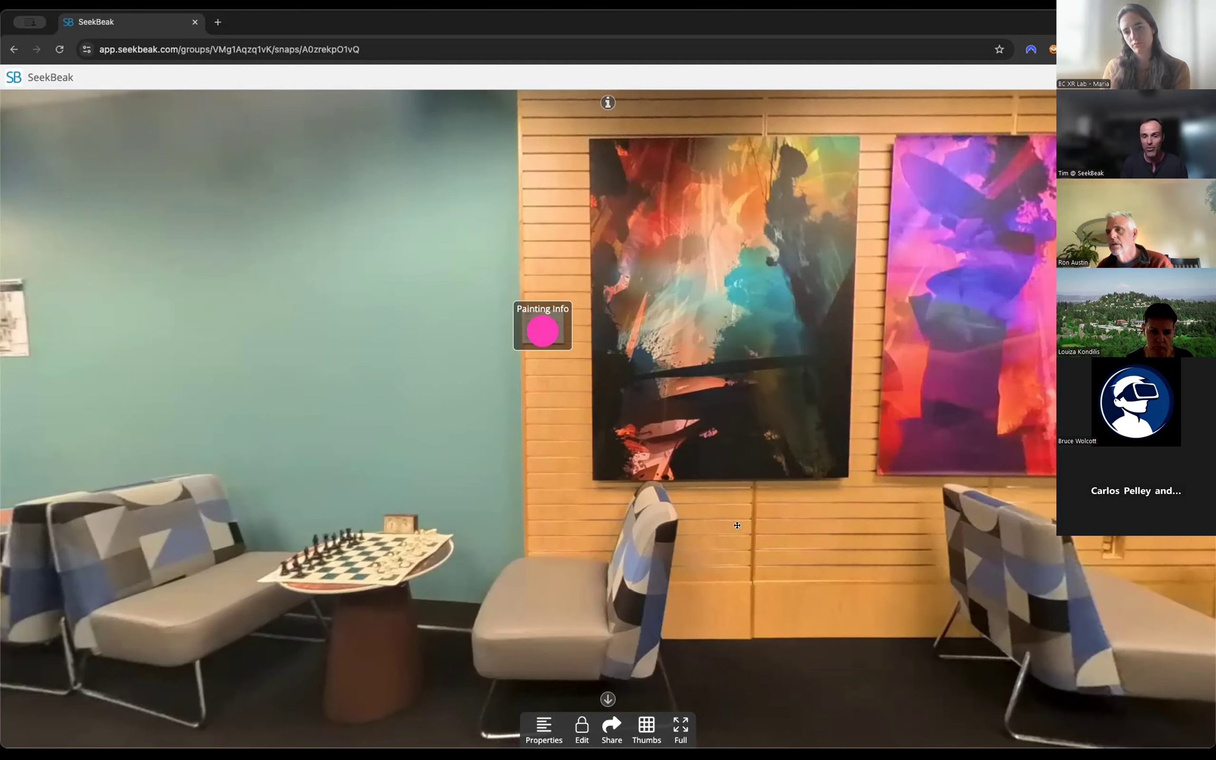
drag(784, 483, 638, 563)
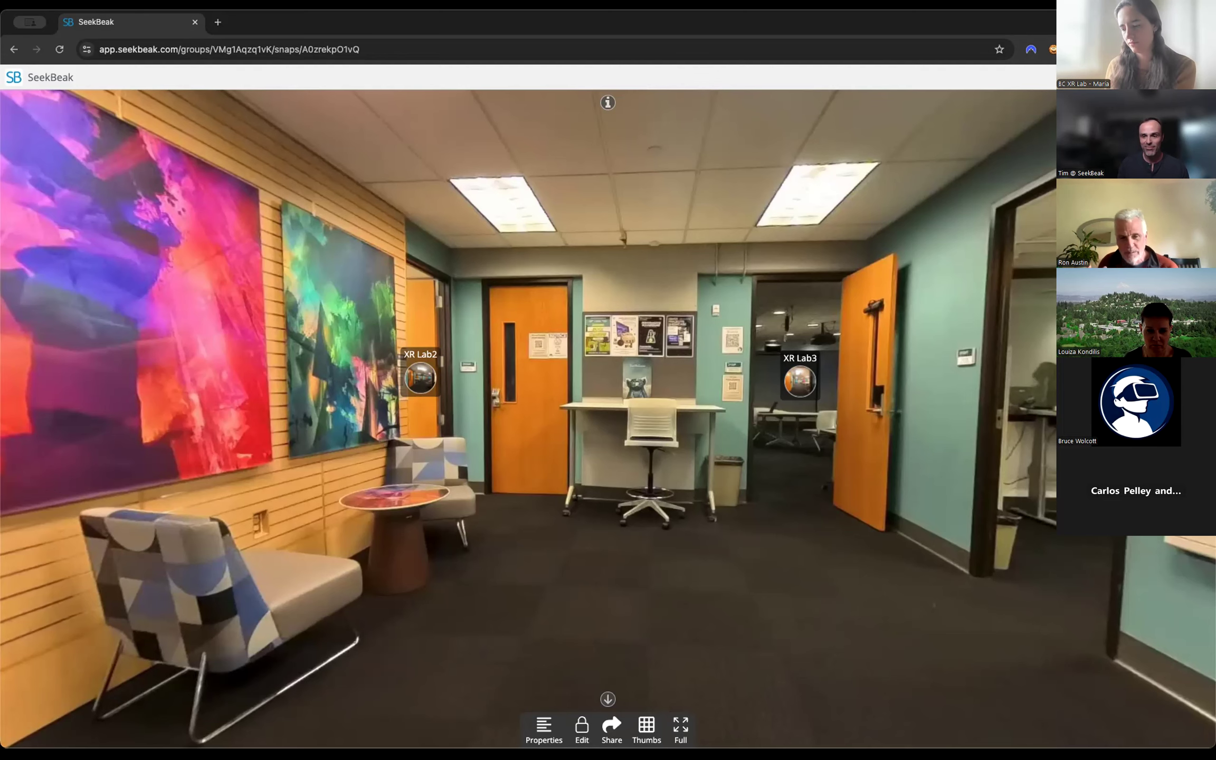
Leave the XR Lab1 snap and open XR Overlay for editing.
click(1201, 77)
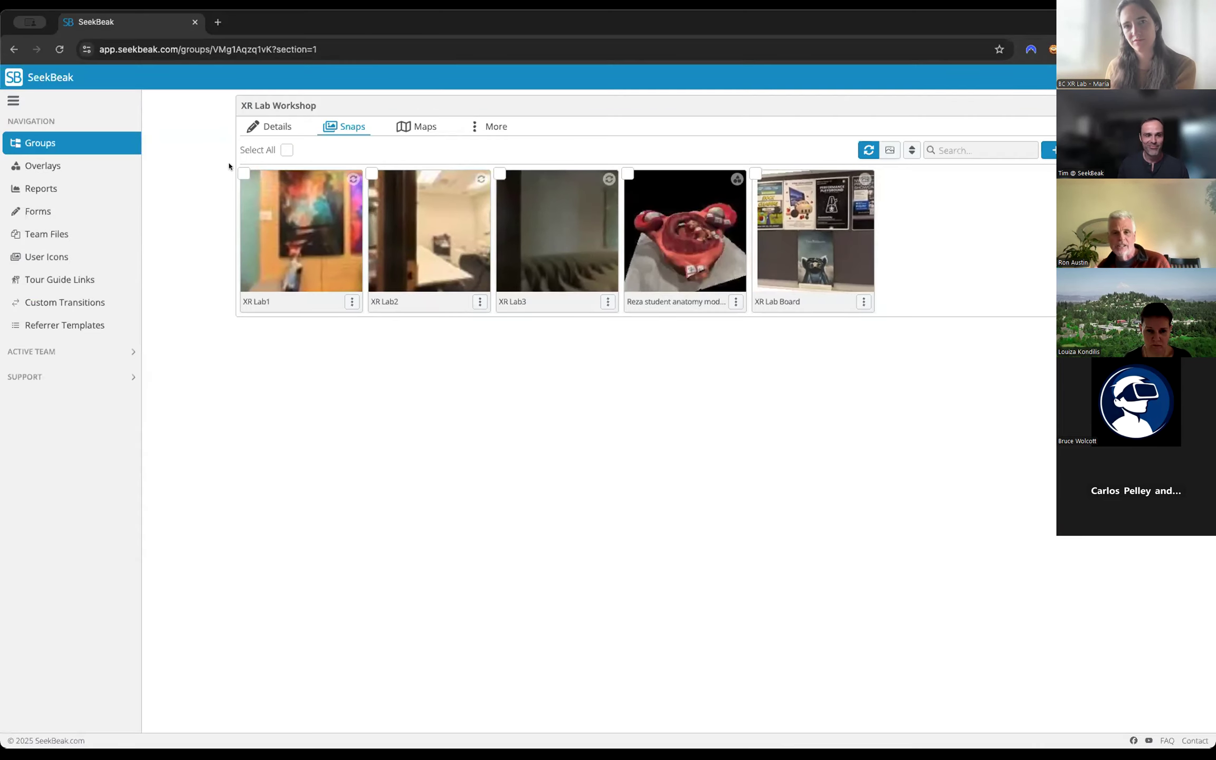
click(51, 169)
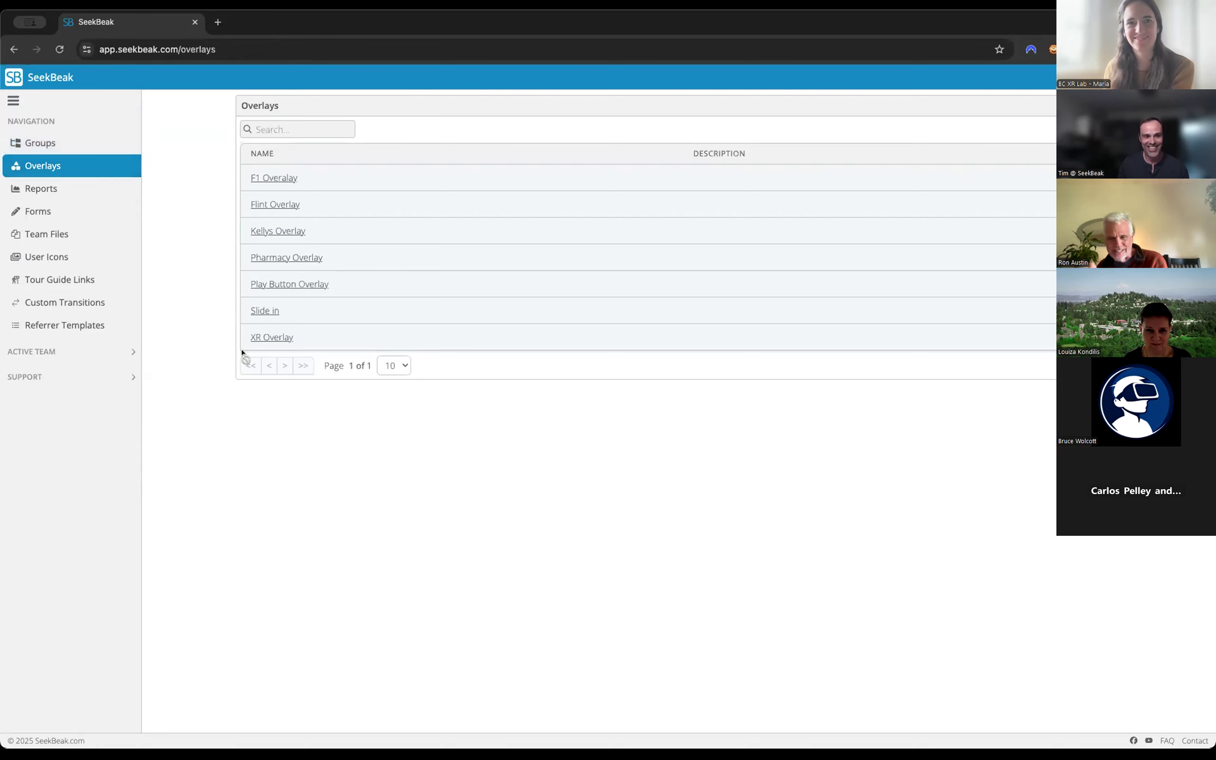
click(261, 336)
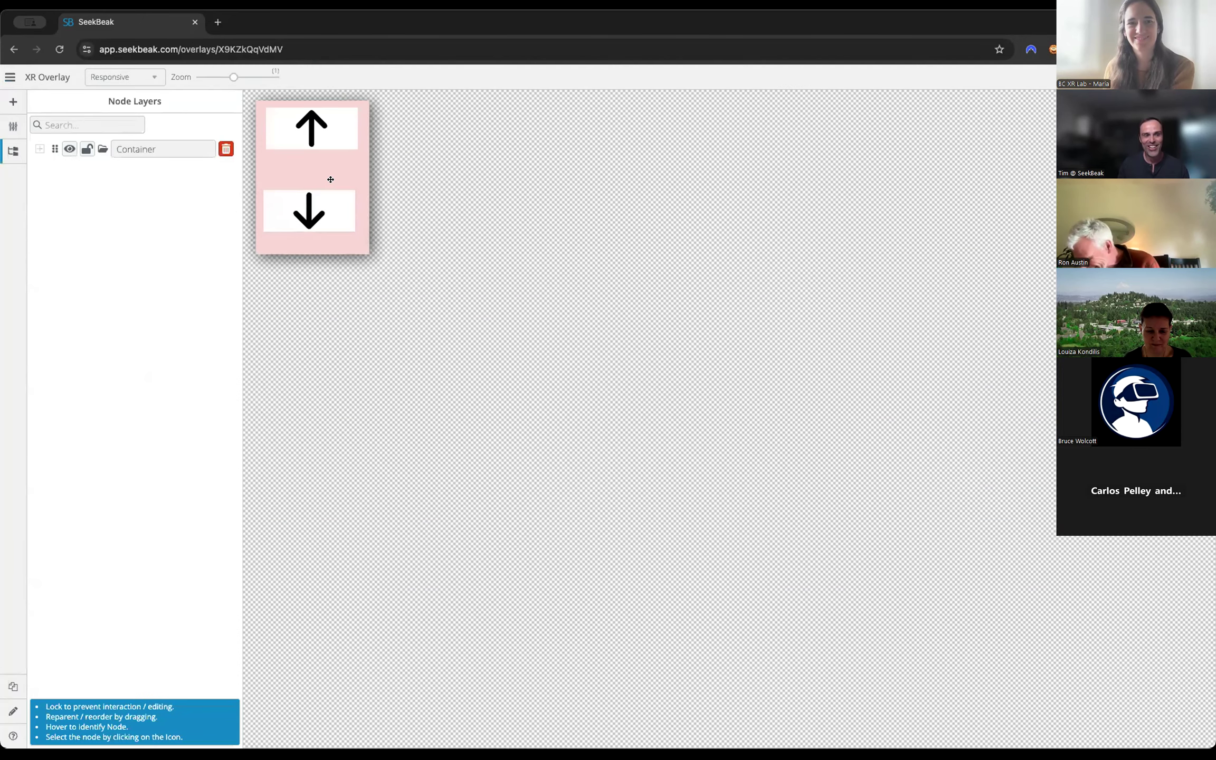
Set the flex layout of the overlay's Container holding the two arrows to Row.
click(330, 179)
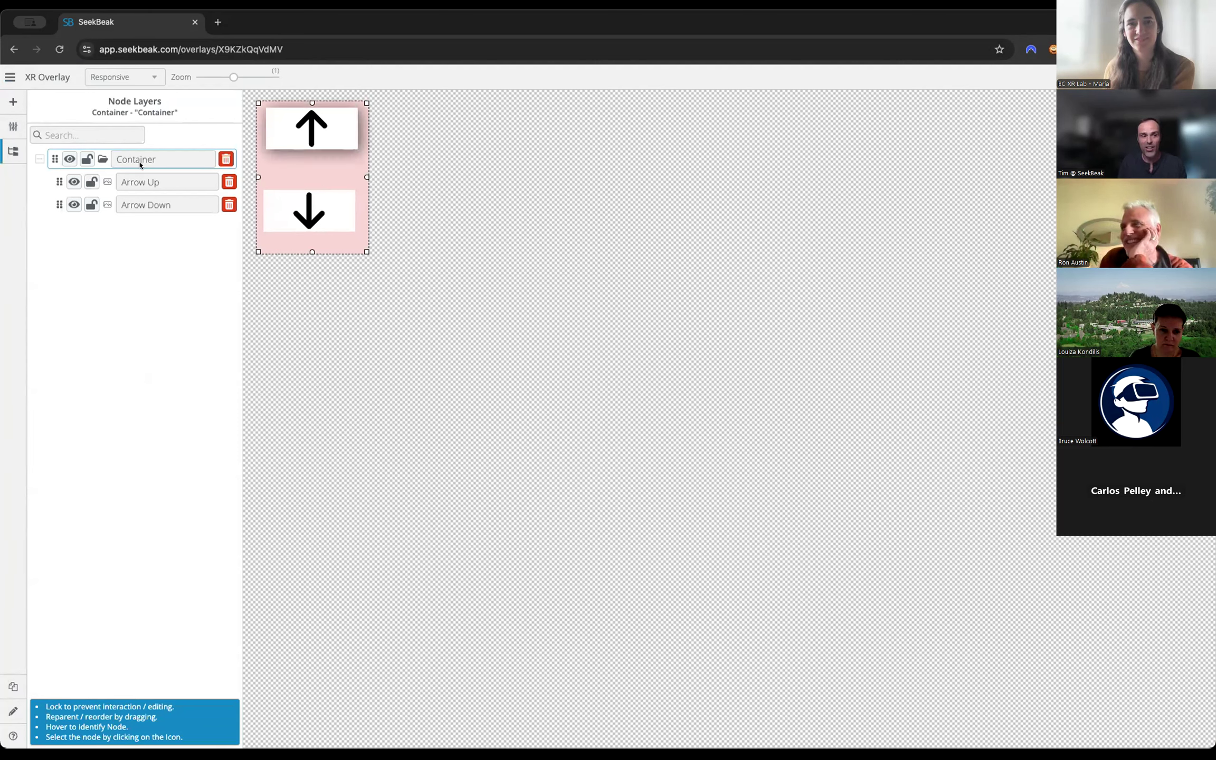
click(13, 126)
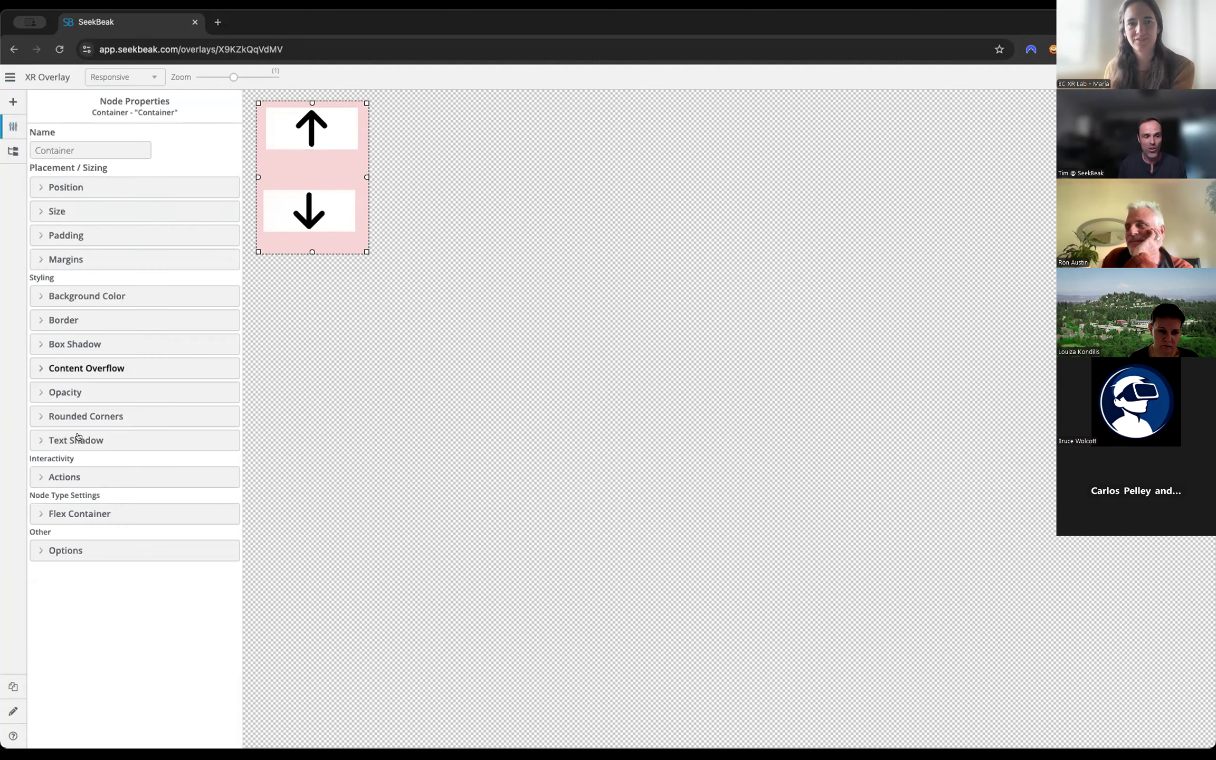
click(73, 515)
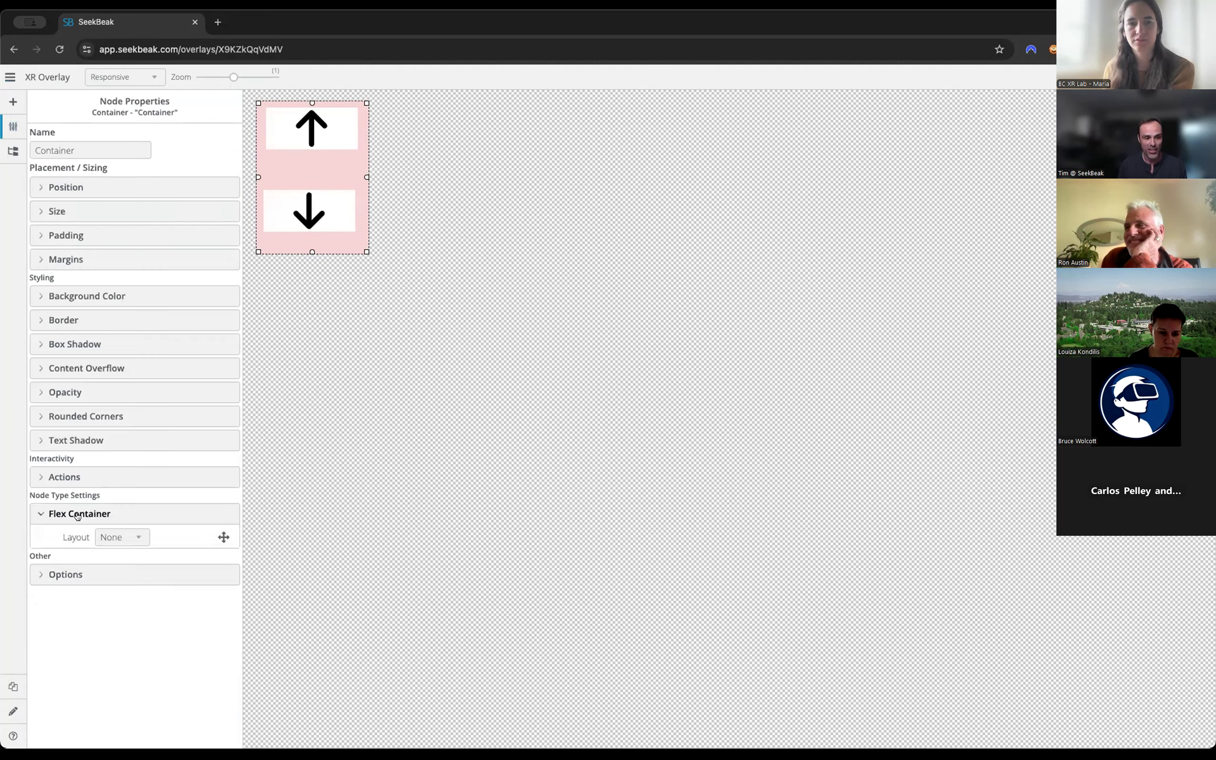
click(120, 537)
click(123, 552)
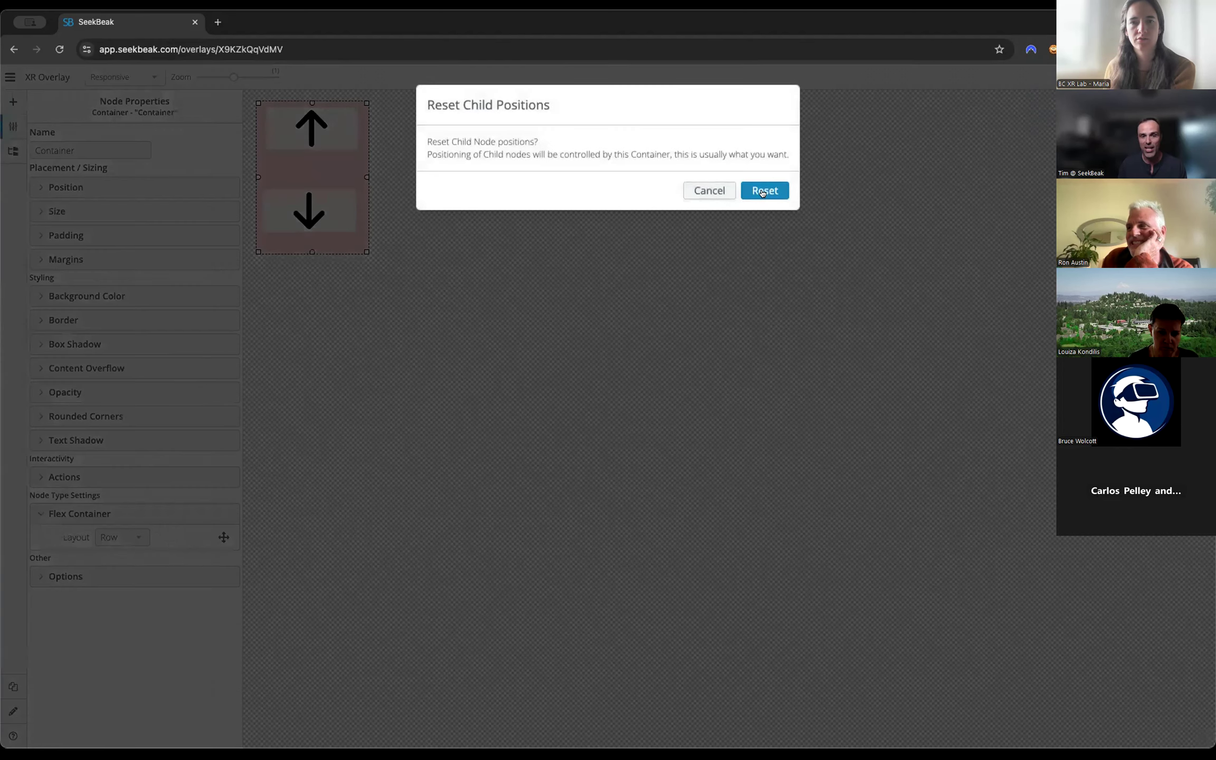
click(762, 192)
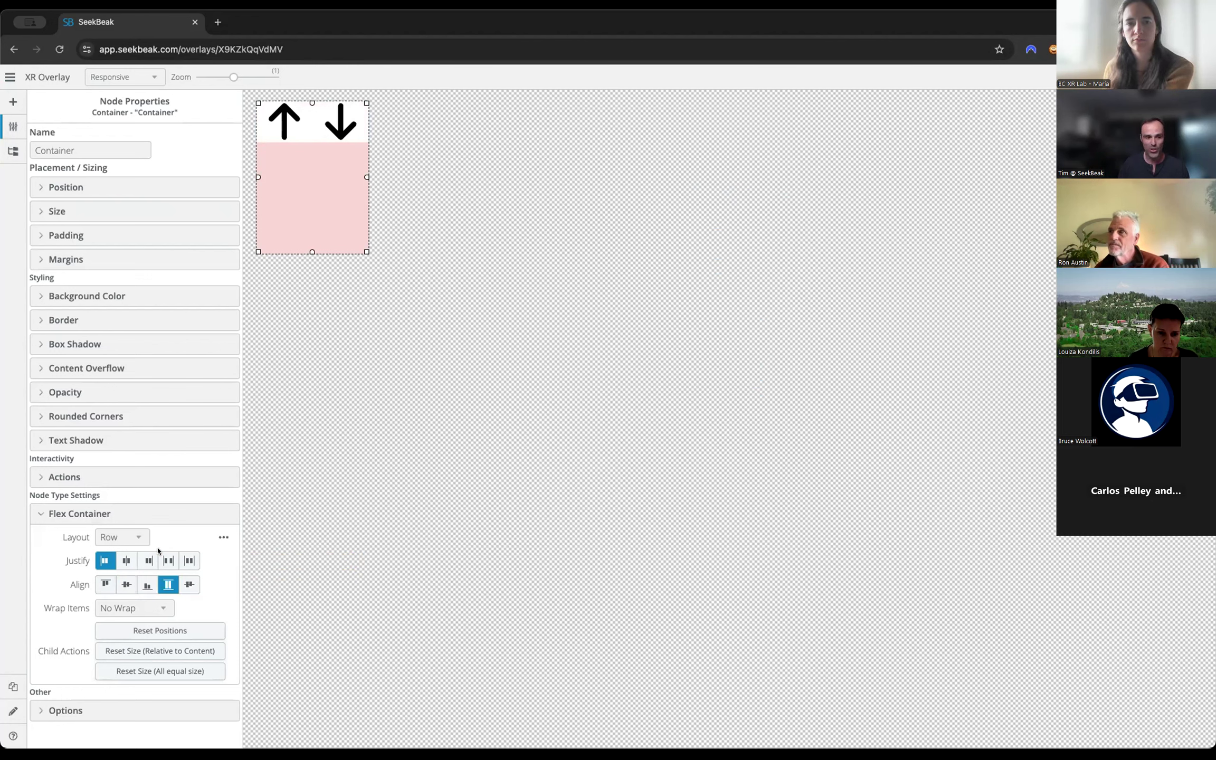
Try different Justify and Align options for the Container's arrows, ending with start justification and baseline alignment.
click(126, 584)
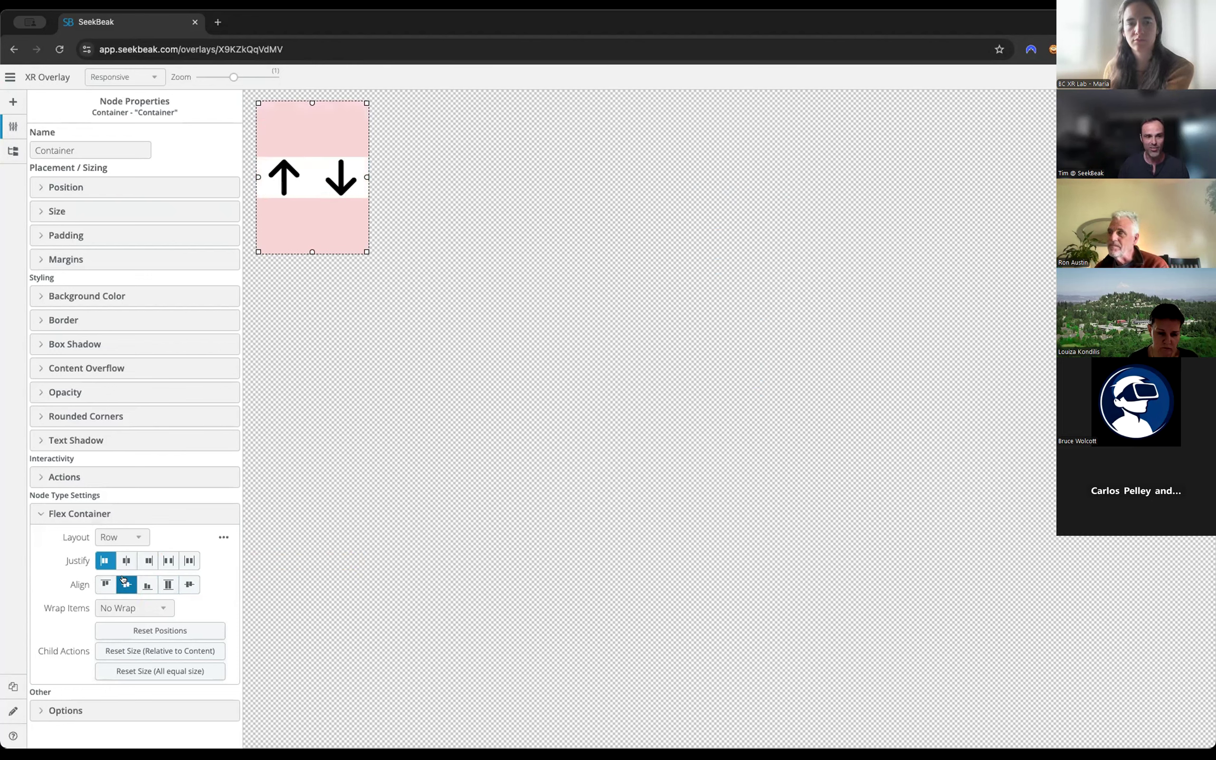
click(146, 562)
click(168, 561)
click(121, 560)
click(105, 560)
click(160, 584)
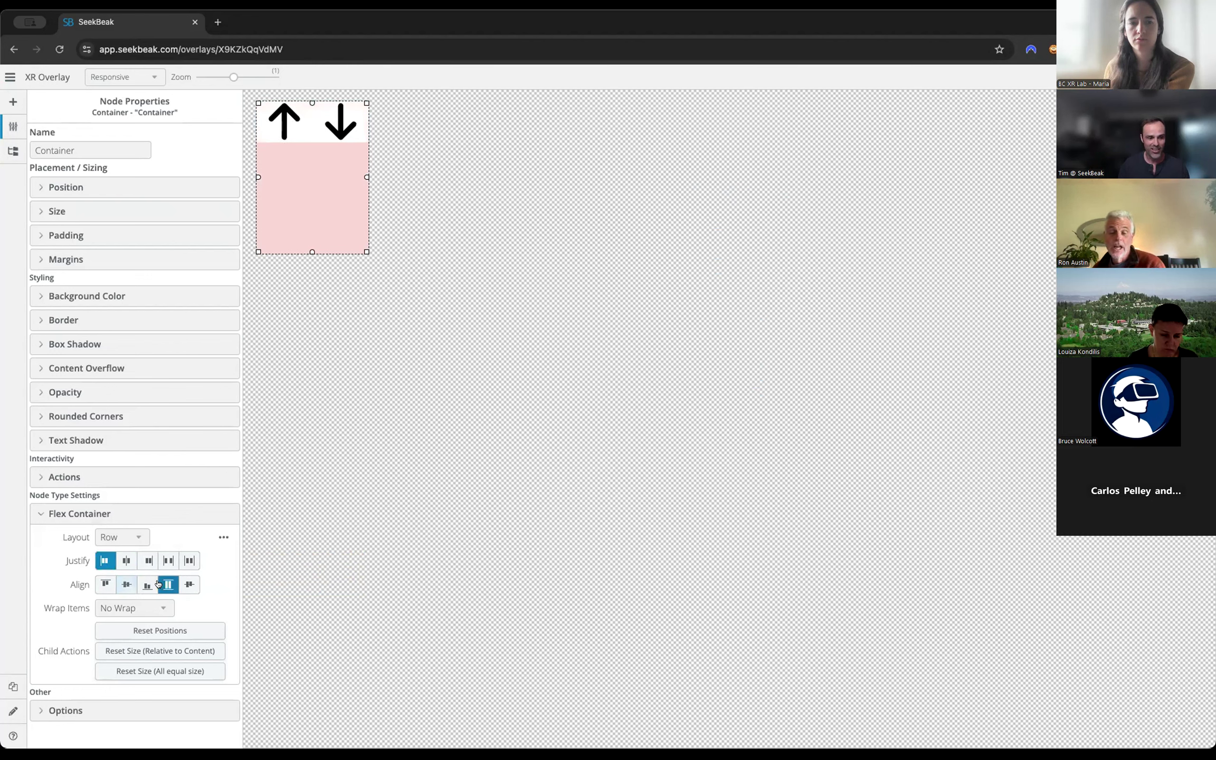
click(156, 585)
click(184, 584)
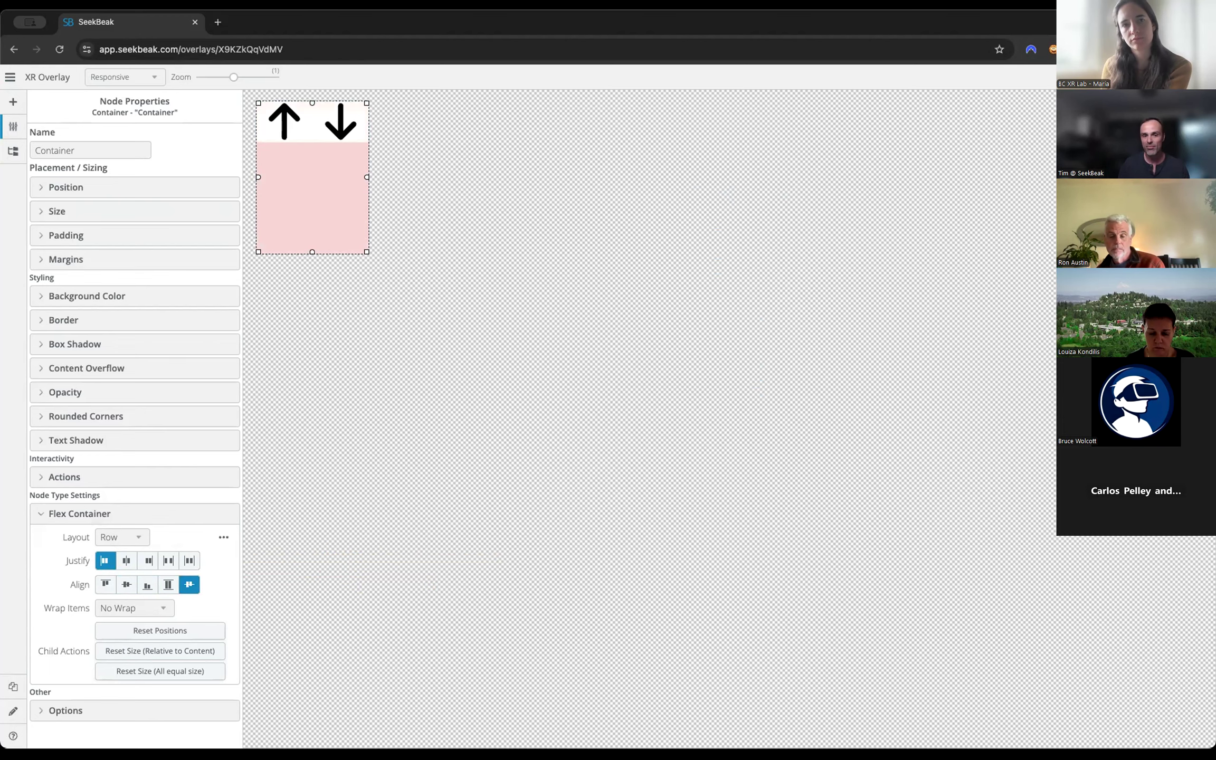
Leave the overlay editor, search the groups for "xr" and open the XR Lab Workshop group.
click(1201, 77)
click(732, 180)
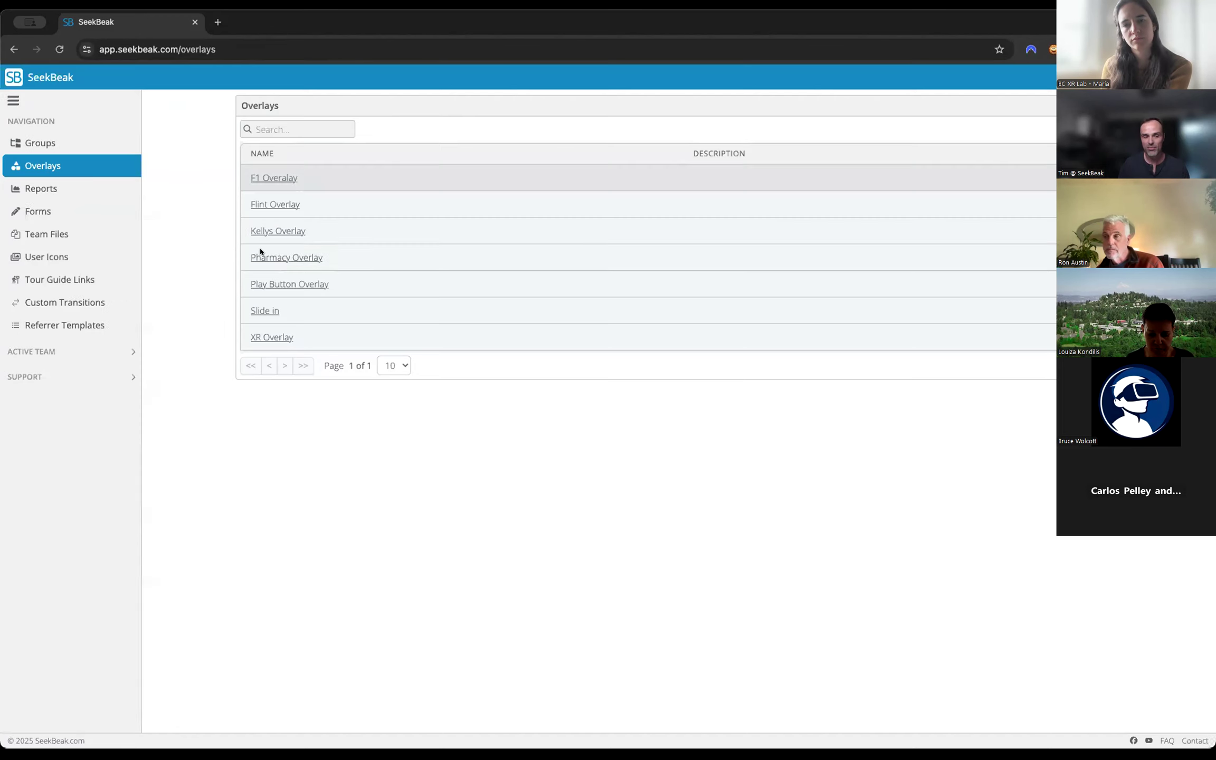
click(57, 143)
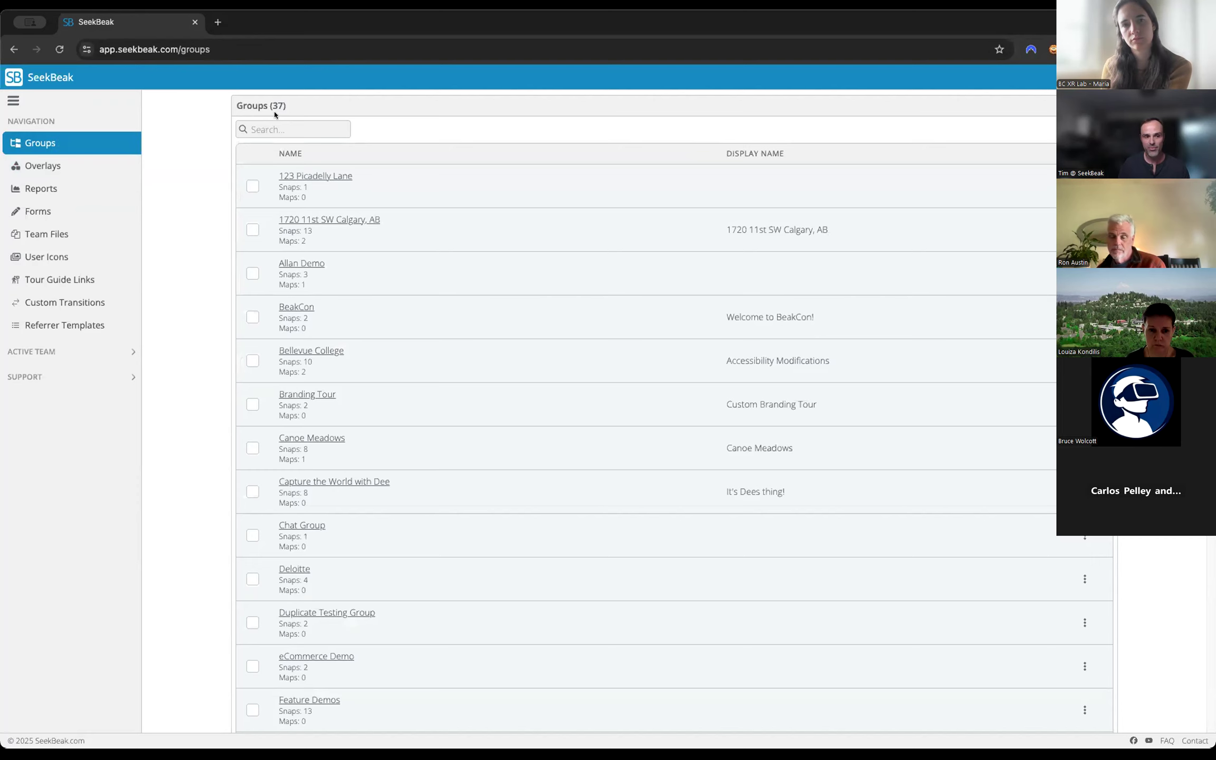
click(275, 126)
text(xr)
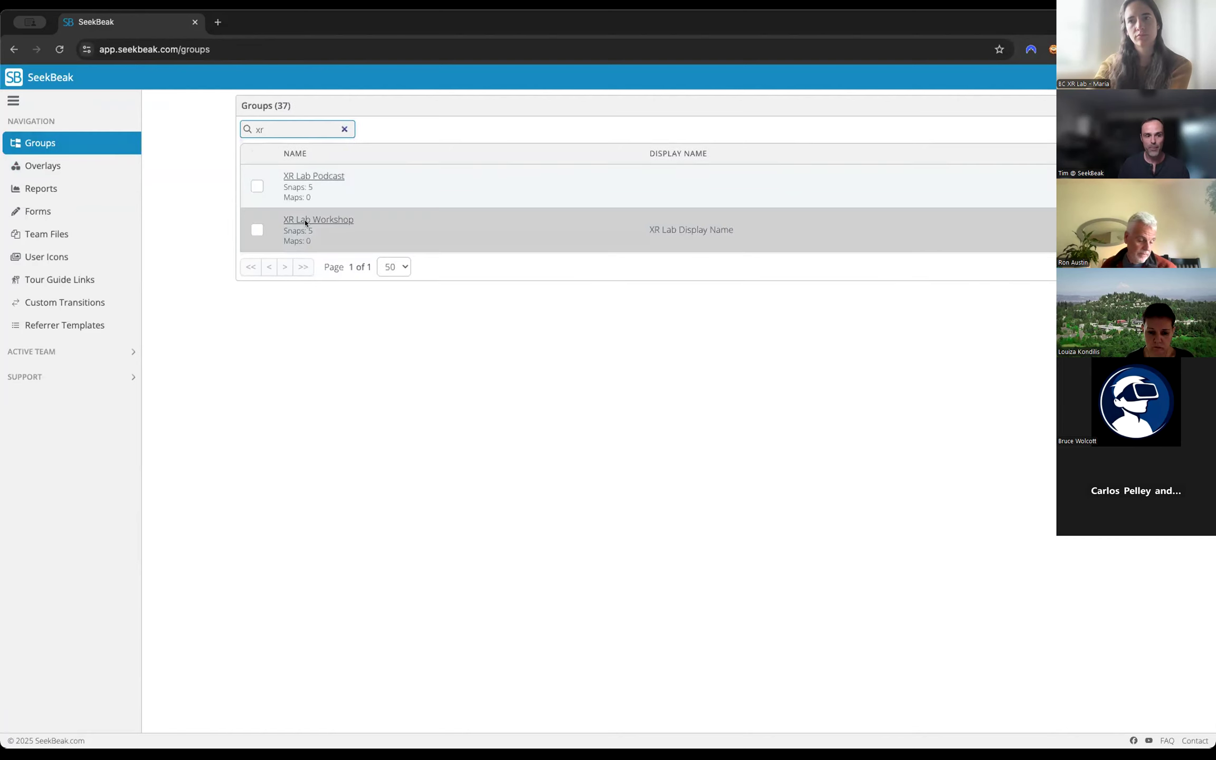
click(306, 220)
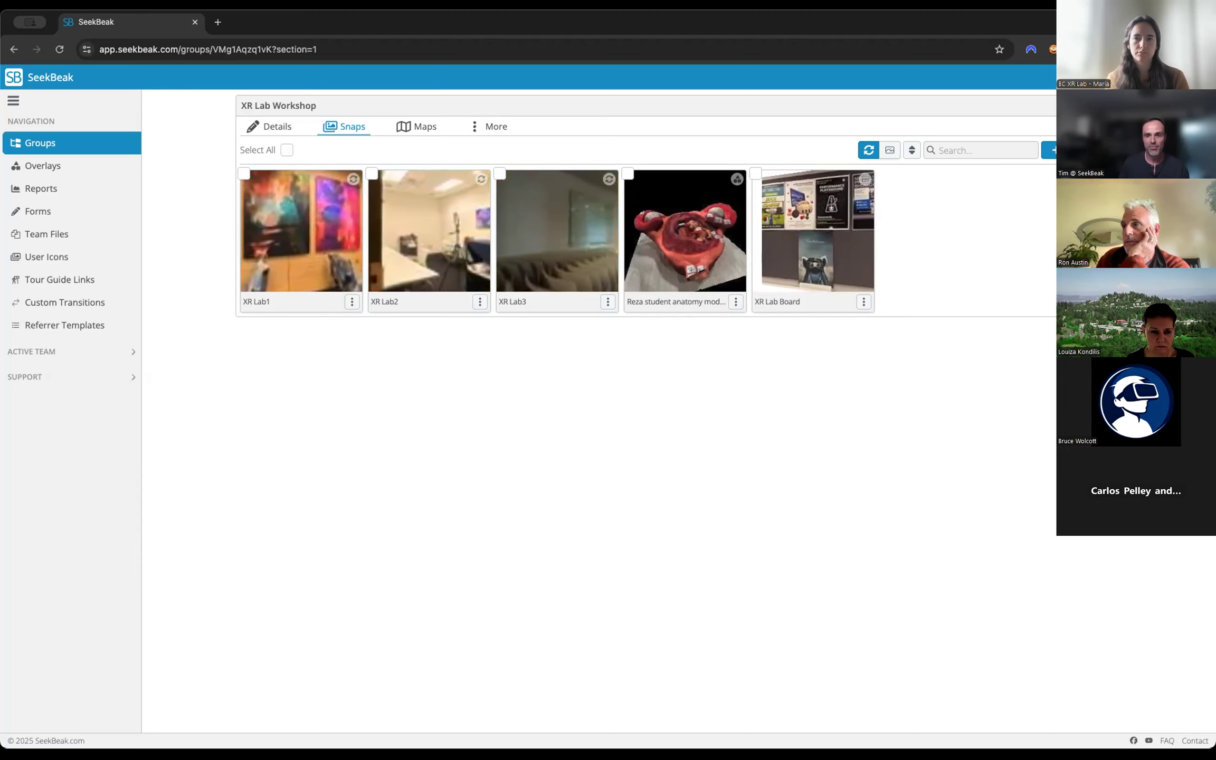
Return to the groups list, search for "demo" and open the Feature Demos group.
click(1106, 106)
click(315, 129)
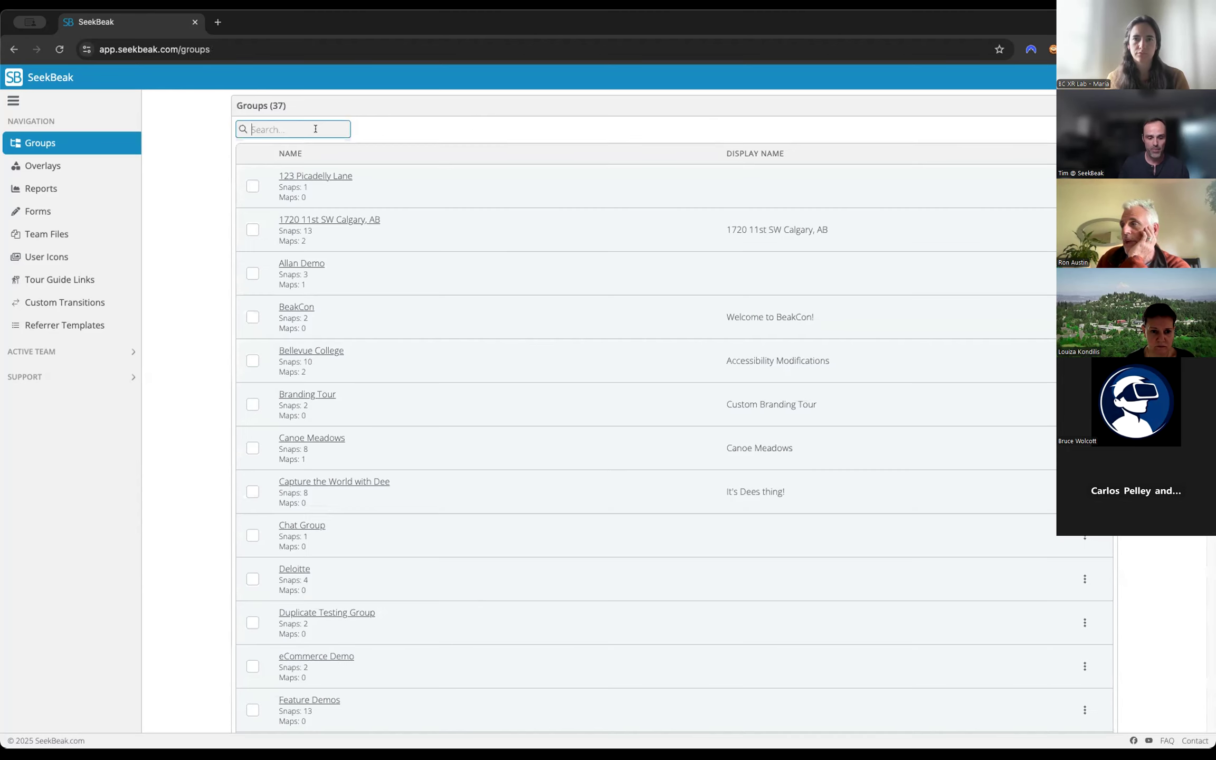
text(x)
key(BackSpace)
text(demo)
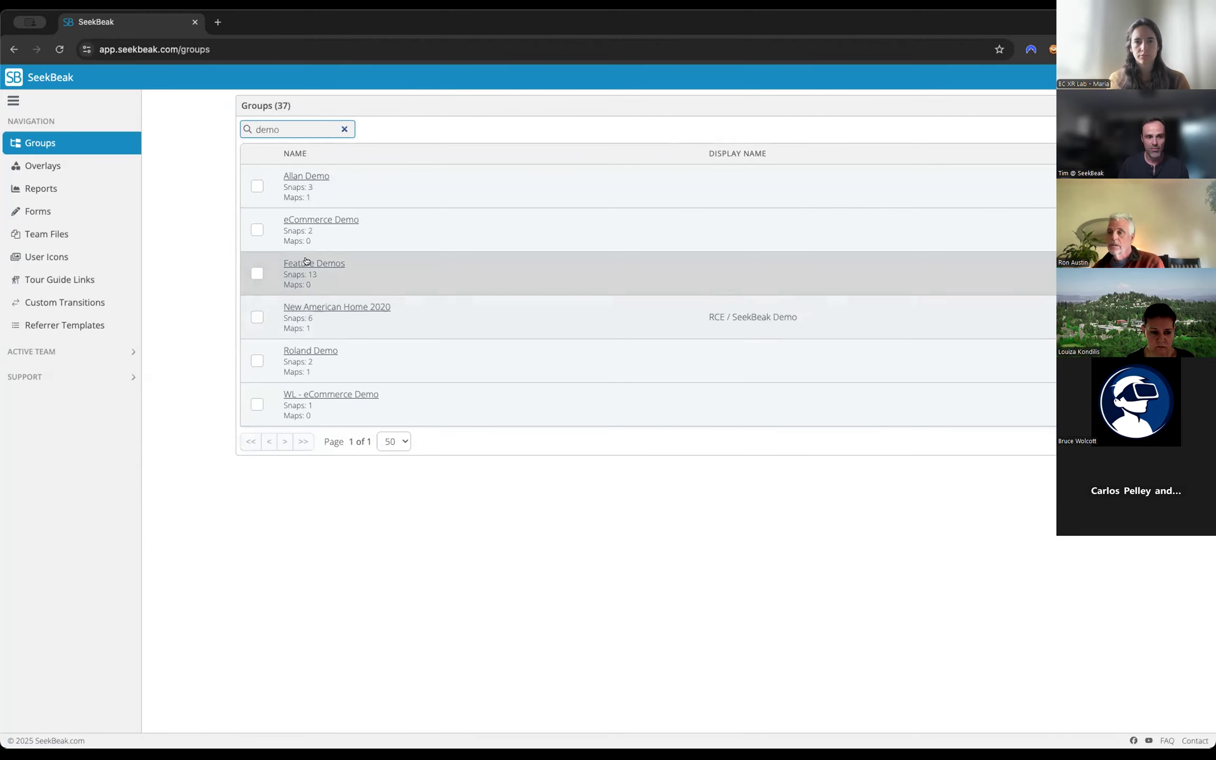
click(308, 264)
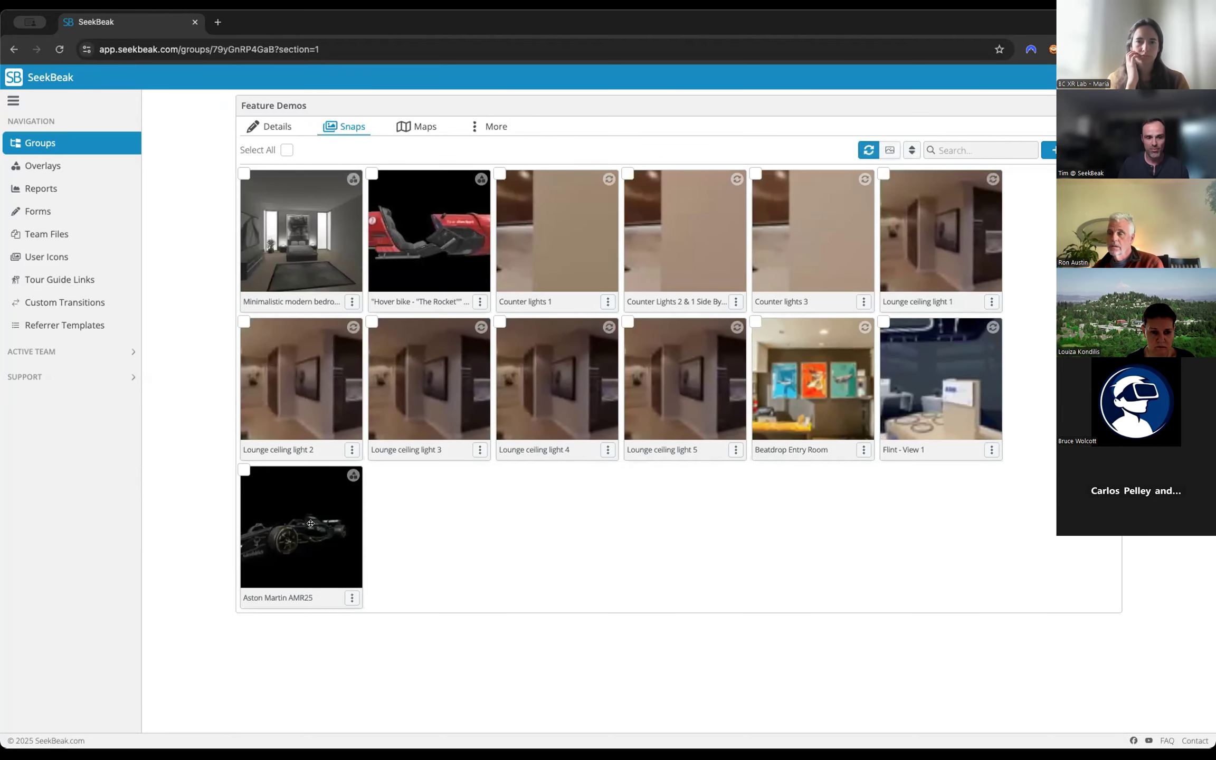
Examine the Aston Martin AMR25 and the minimalistic modern bedroom 3D scenes, returning to the Feature Demos snaps.
click(310, 520)
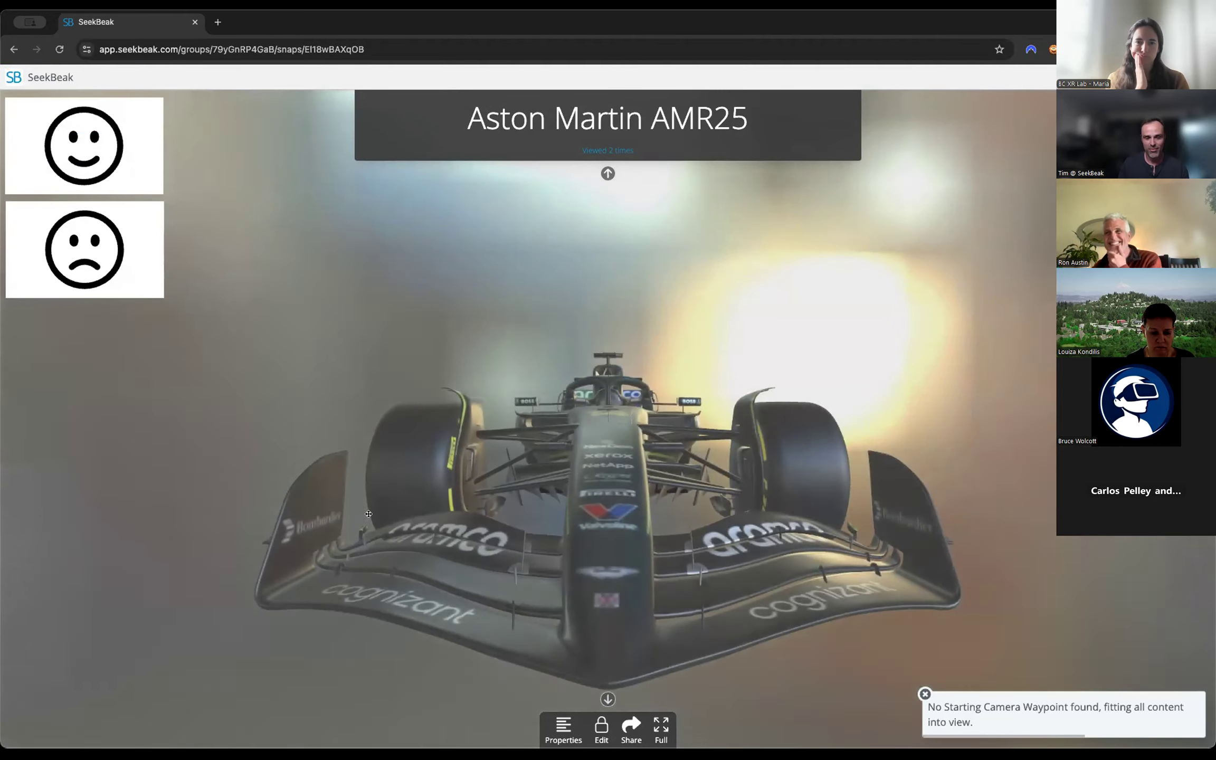
drag(368, 514, 534, 522)
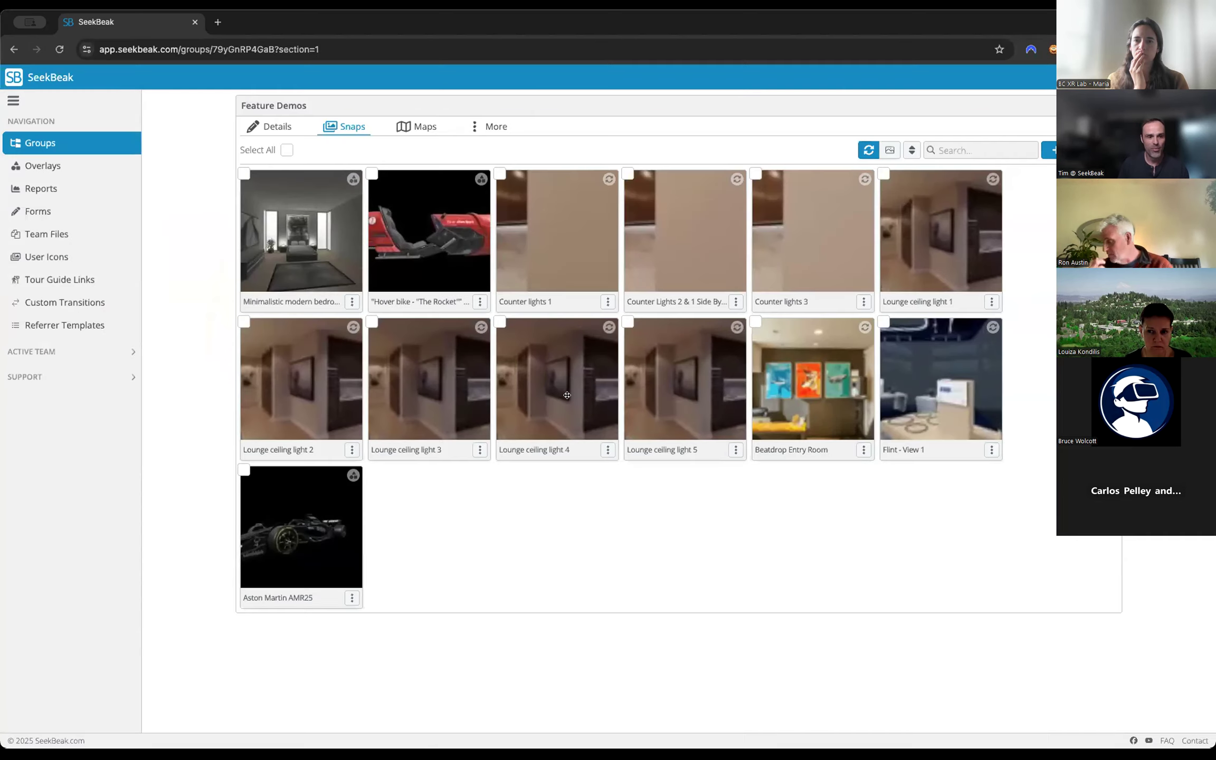
click(321, 236)
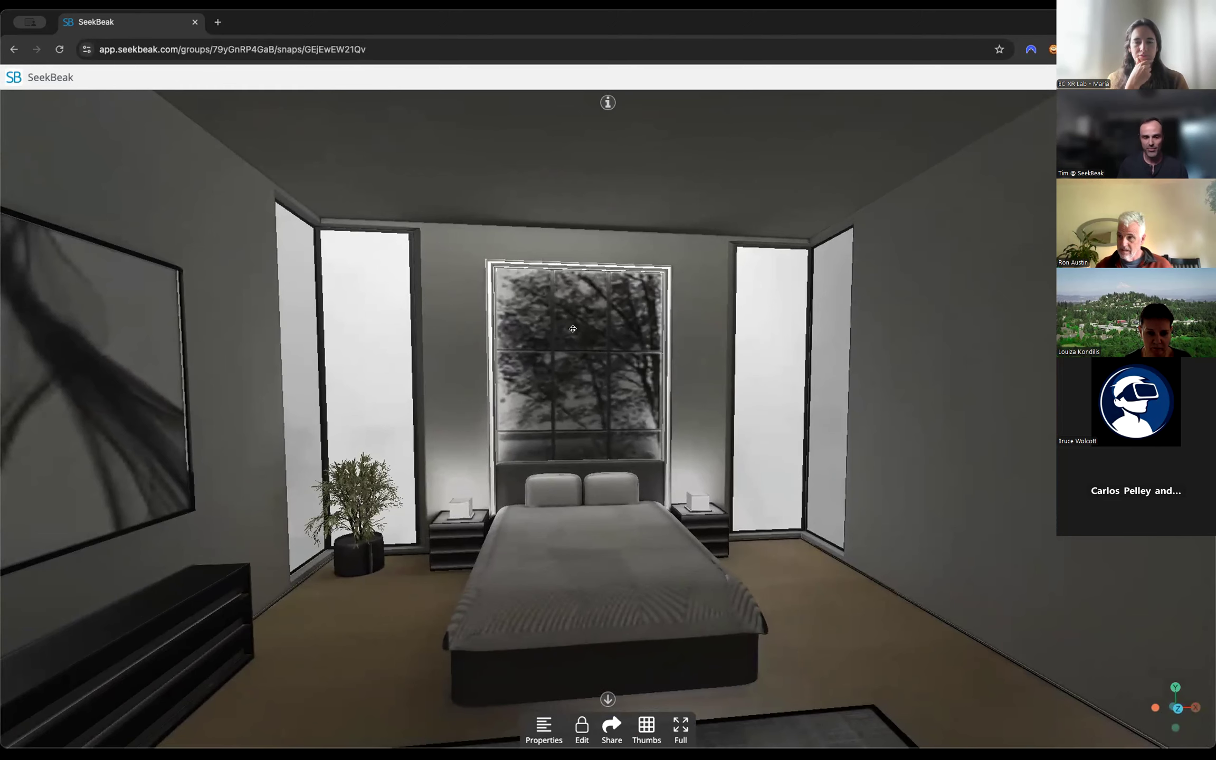
scroll(572, 328, down, 3)
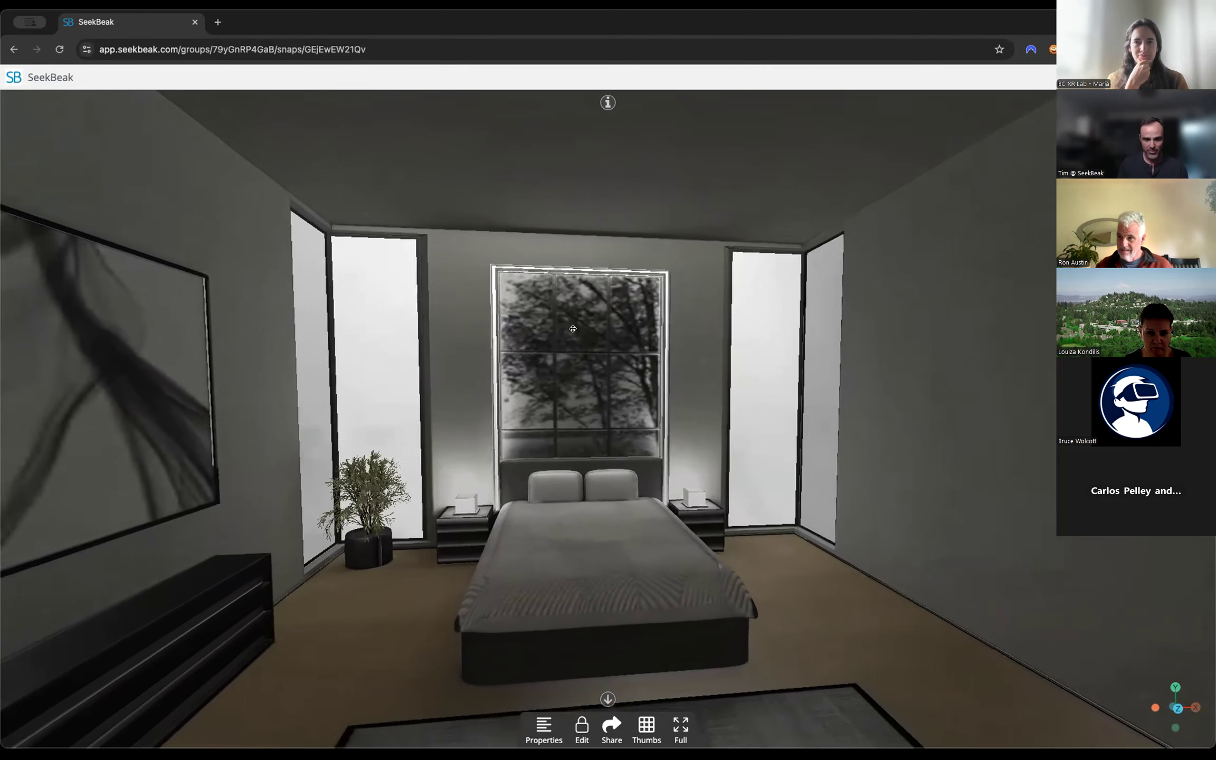
drag(918, 379, 882, 380)
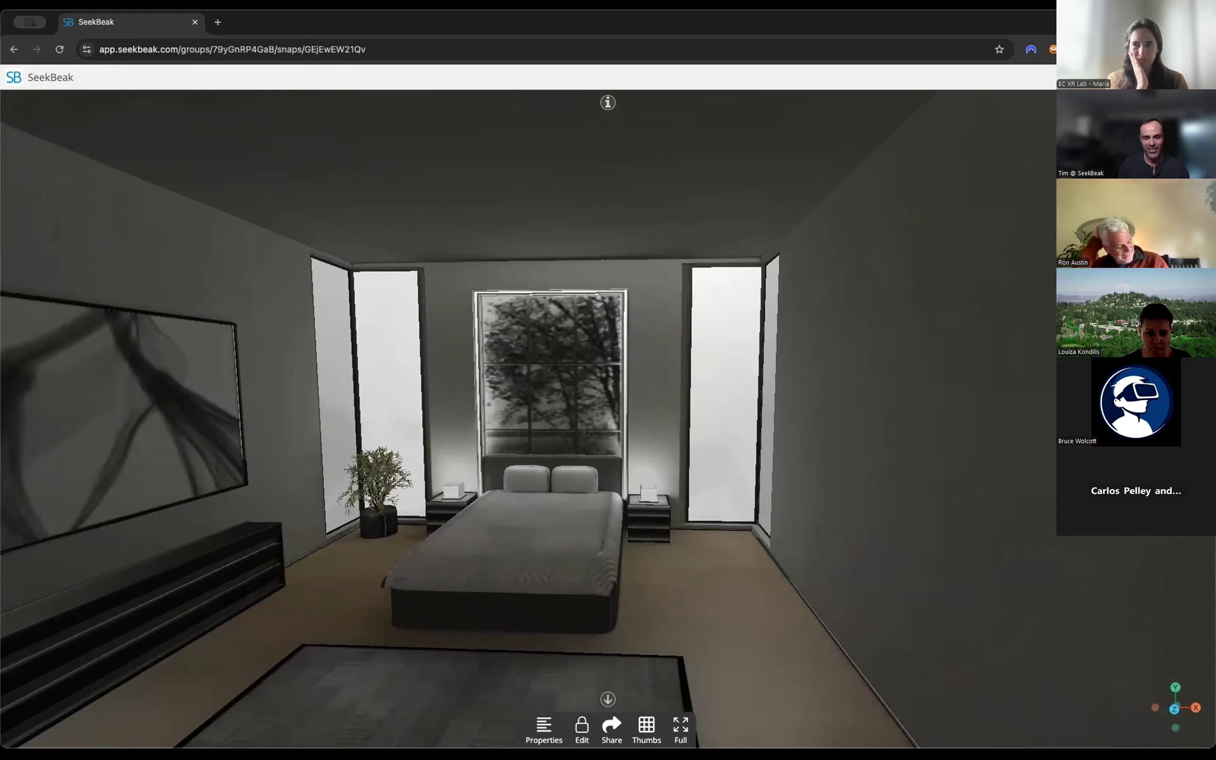
click(1202, 78)
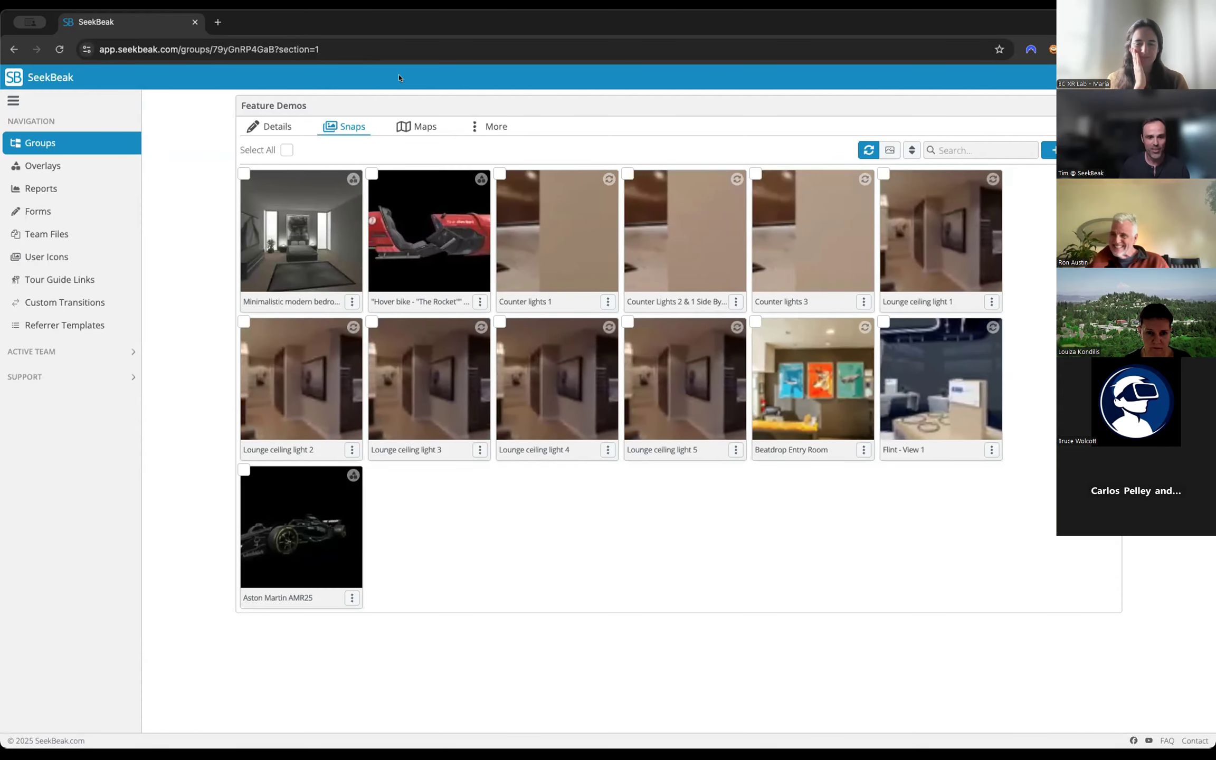
Open the 3D house tour at app.seekbeakstaging.com/v/4e0jDO9zr9y in a new browser tab.
click(216, 22)
text(seekbeaksta)
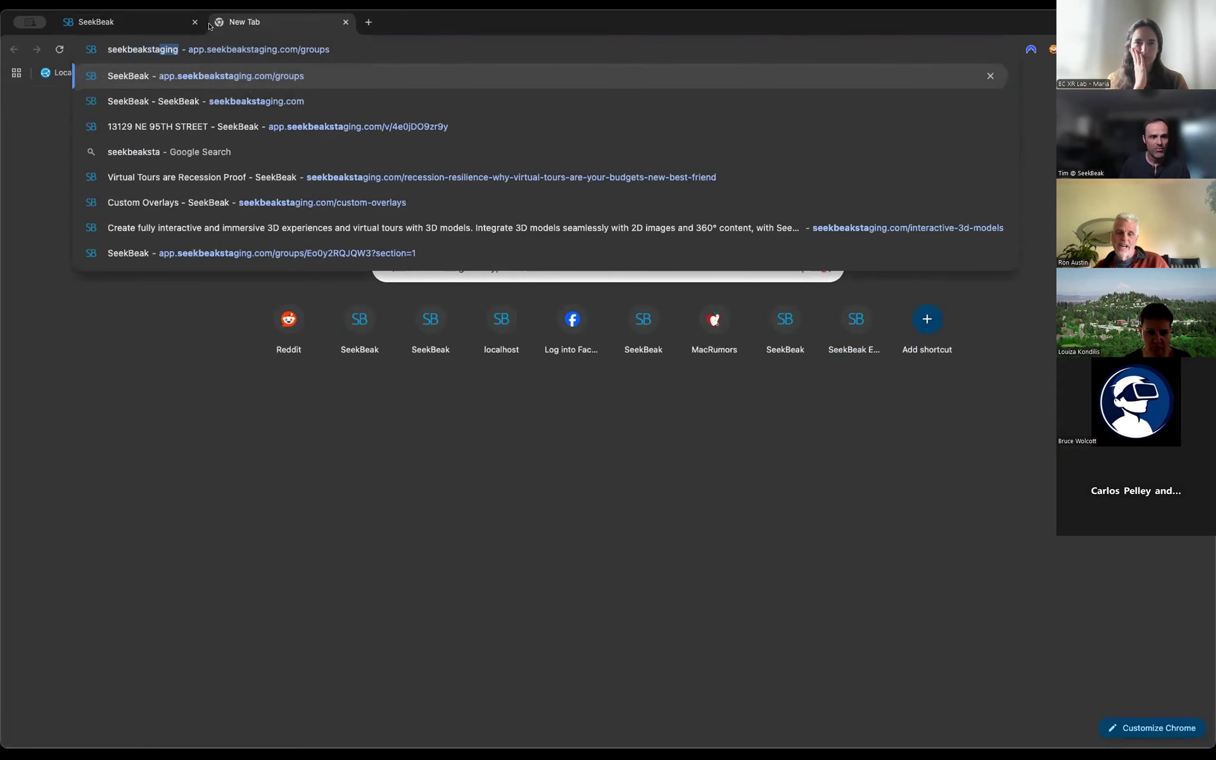
key(Down)
key(Down)
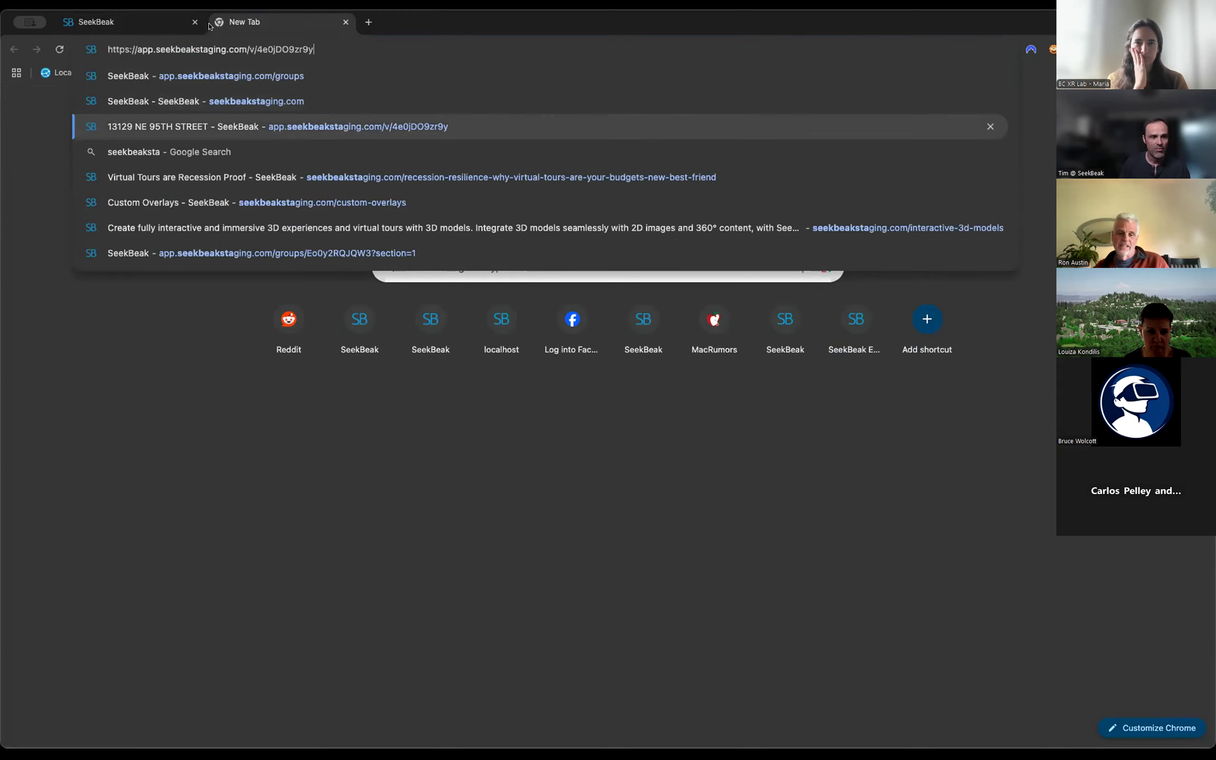
key(Return)
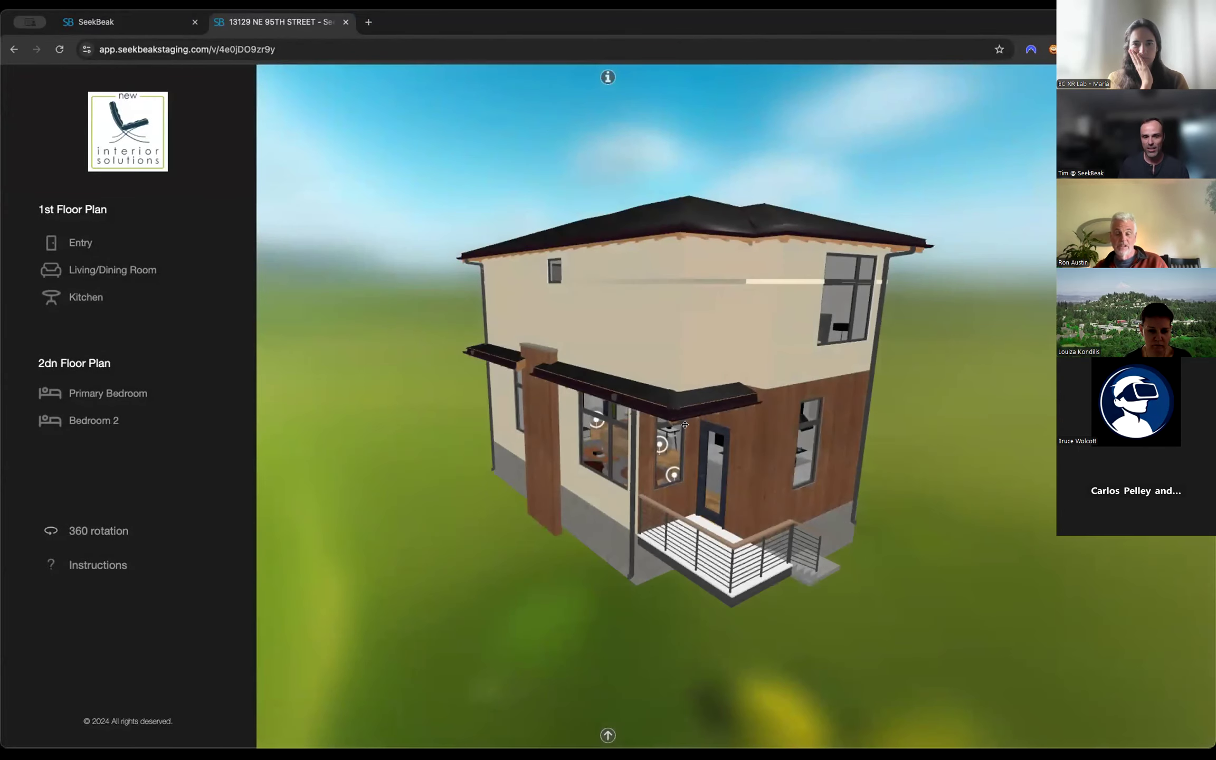
Examine the house exterior from another angle, then visit the kitchen, Living/Dining Room, Primary Bedroom and Bedroom 2.
drag(684, 424, 786, 378)
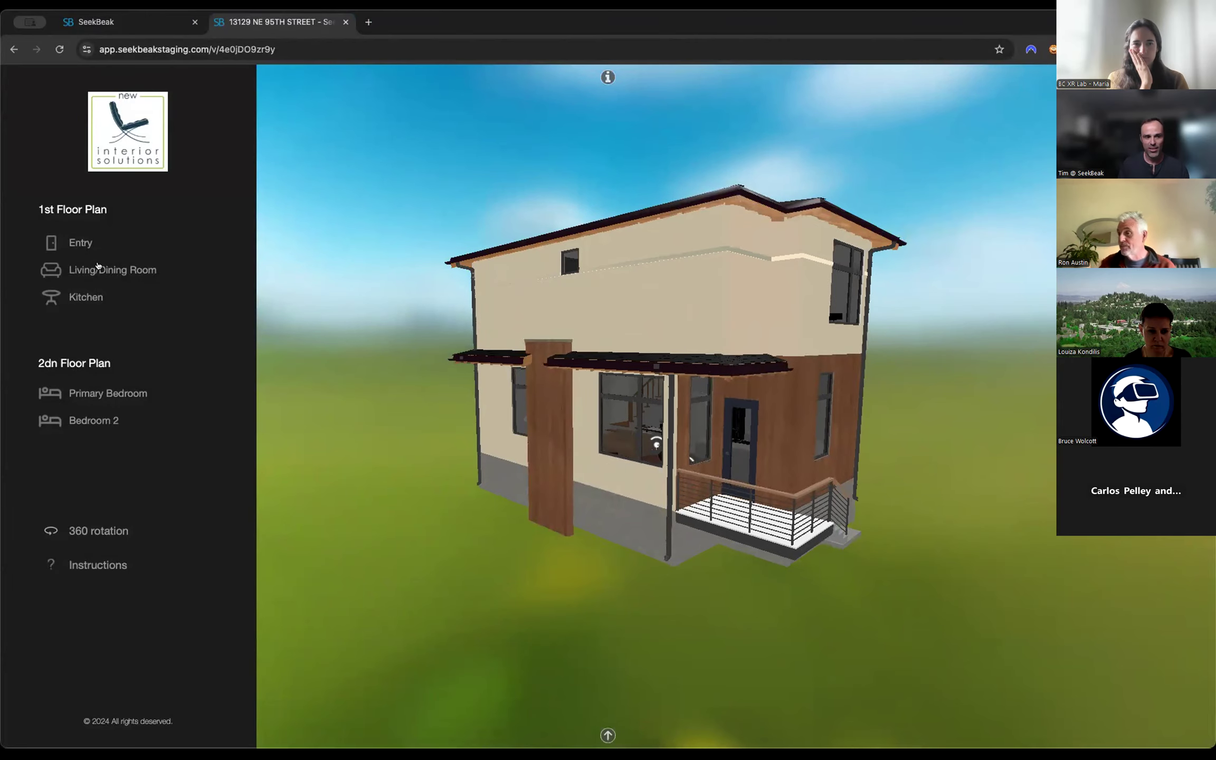
click(98, 270)
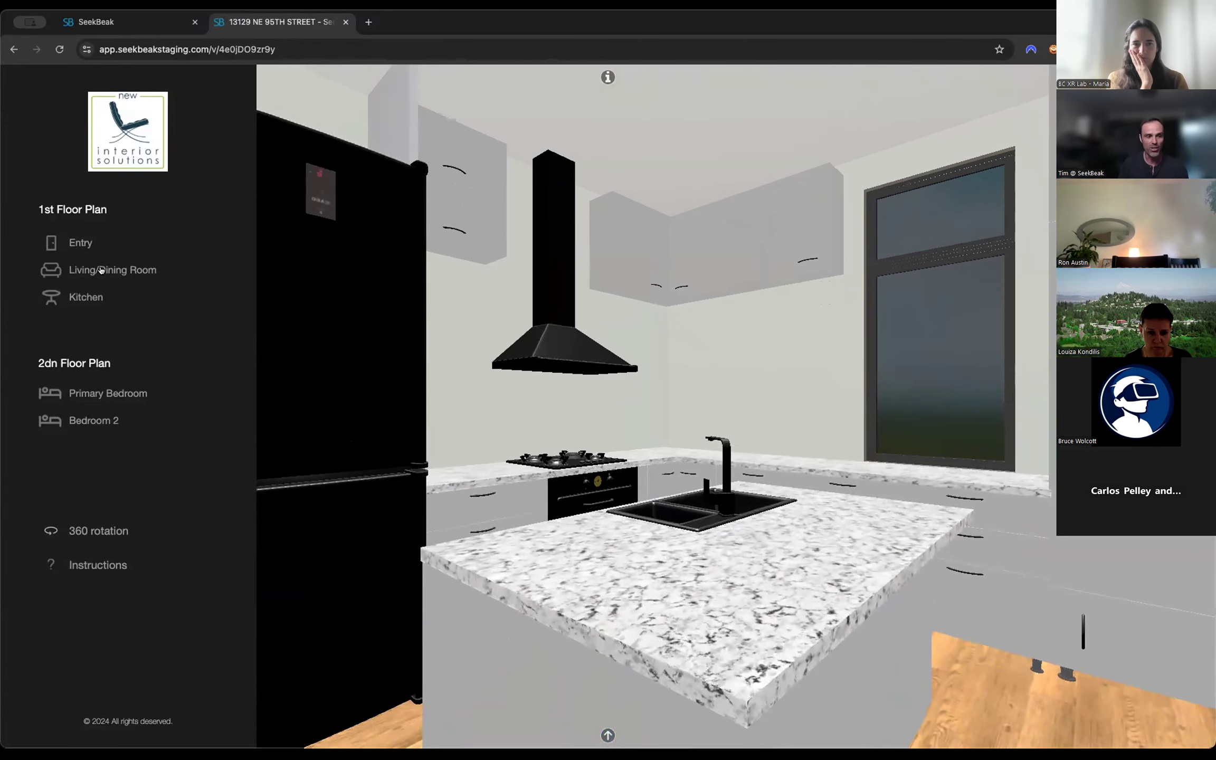
click(83, 269)
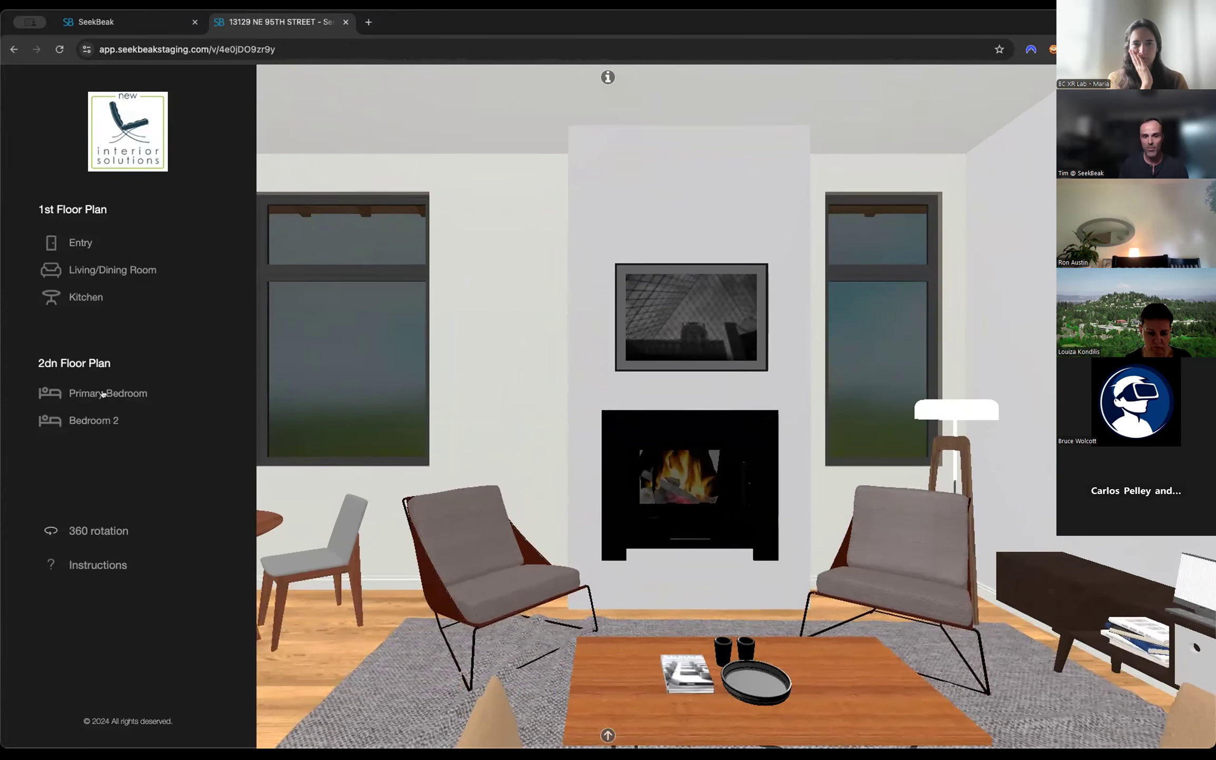
click(103, 393)
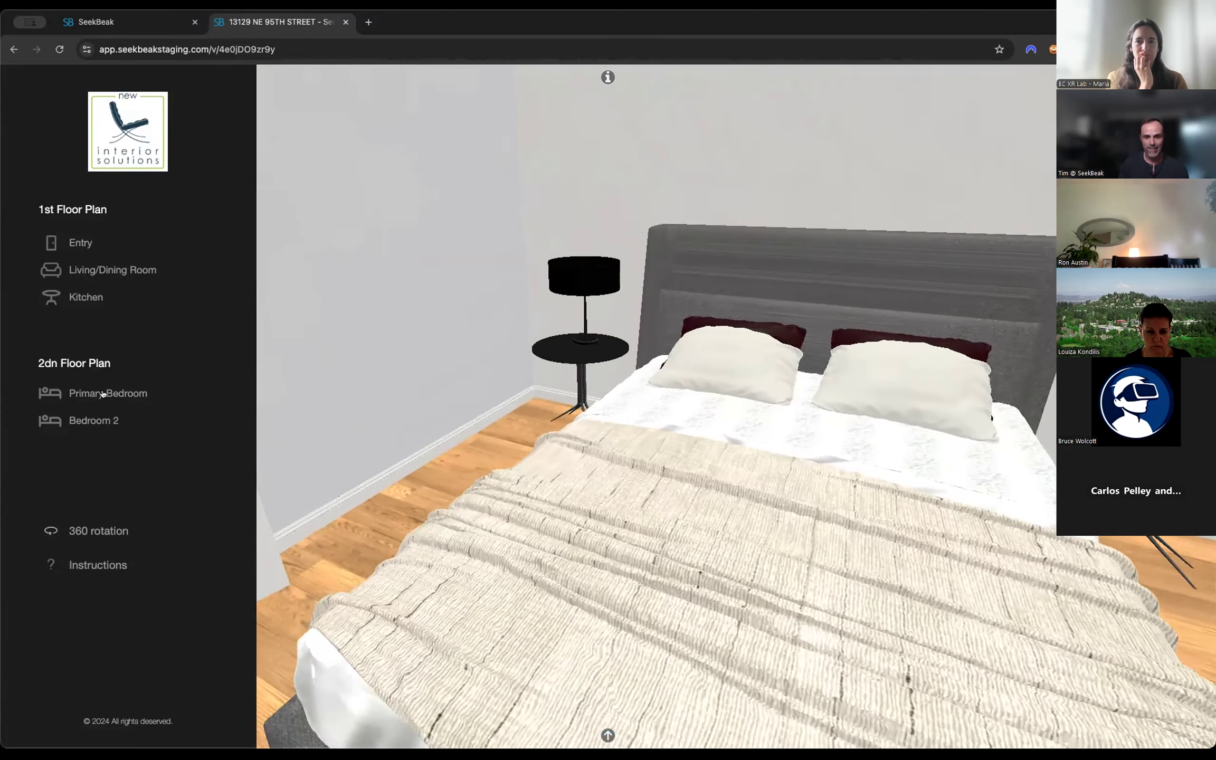
click(97, 420)
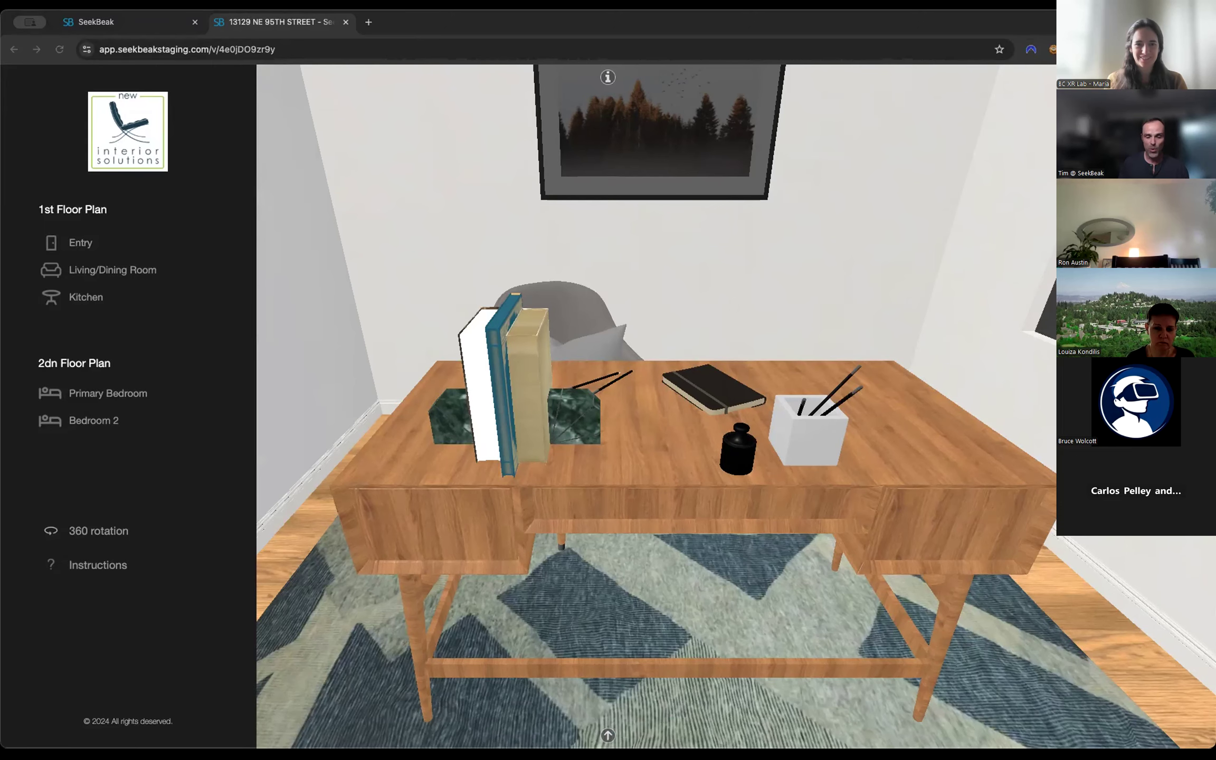
Look around Bedroom 2, including its doorway, desk and window, and move on to the Entry on the first floor.
click(712, 176)
drag(775, 196, 698, 166)
drag(828, 178, 750, 491)
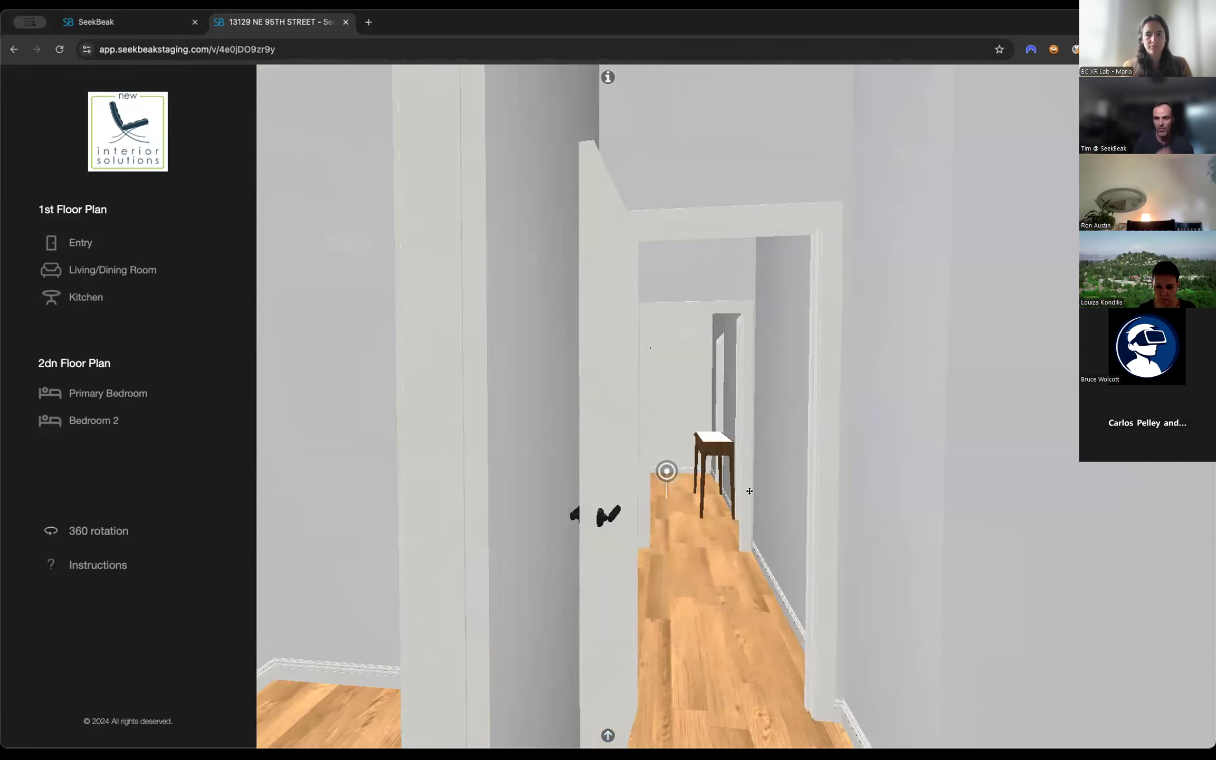
drag(770, 524, 908, 521)
drag(695, 521, 972, 518)
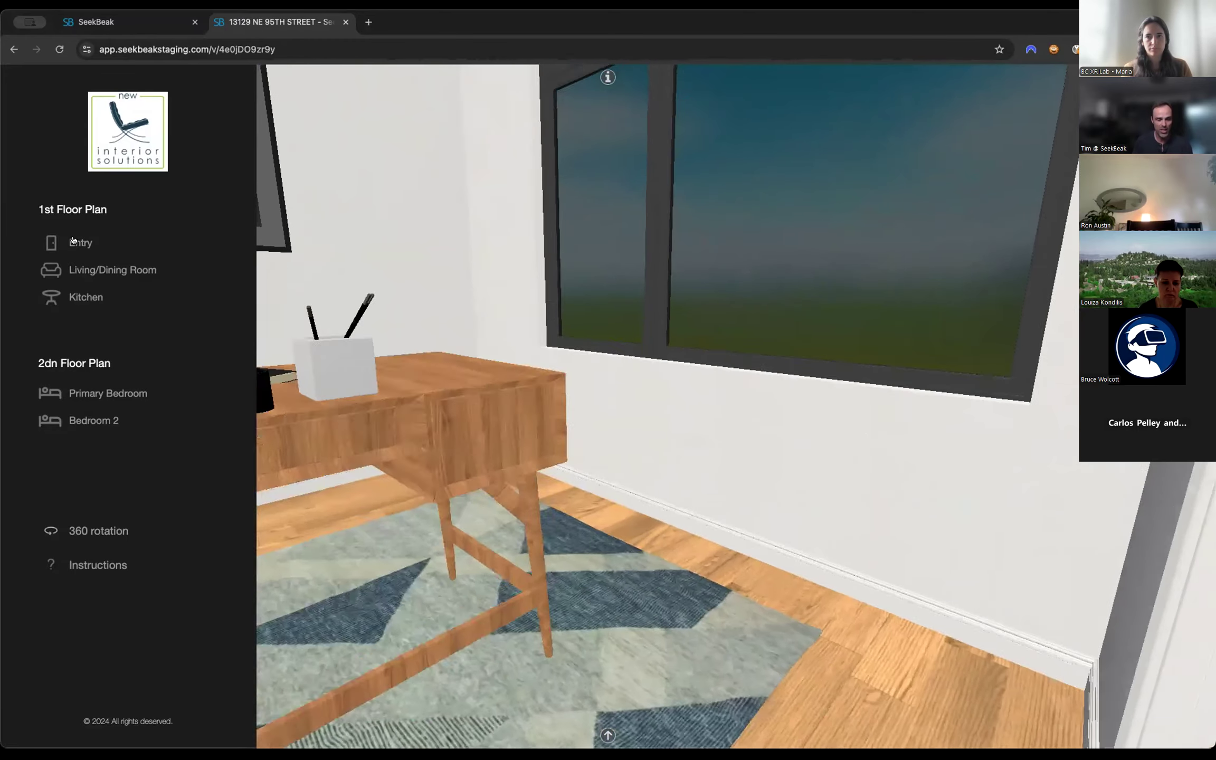
click(77, 242)
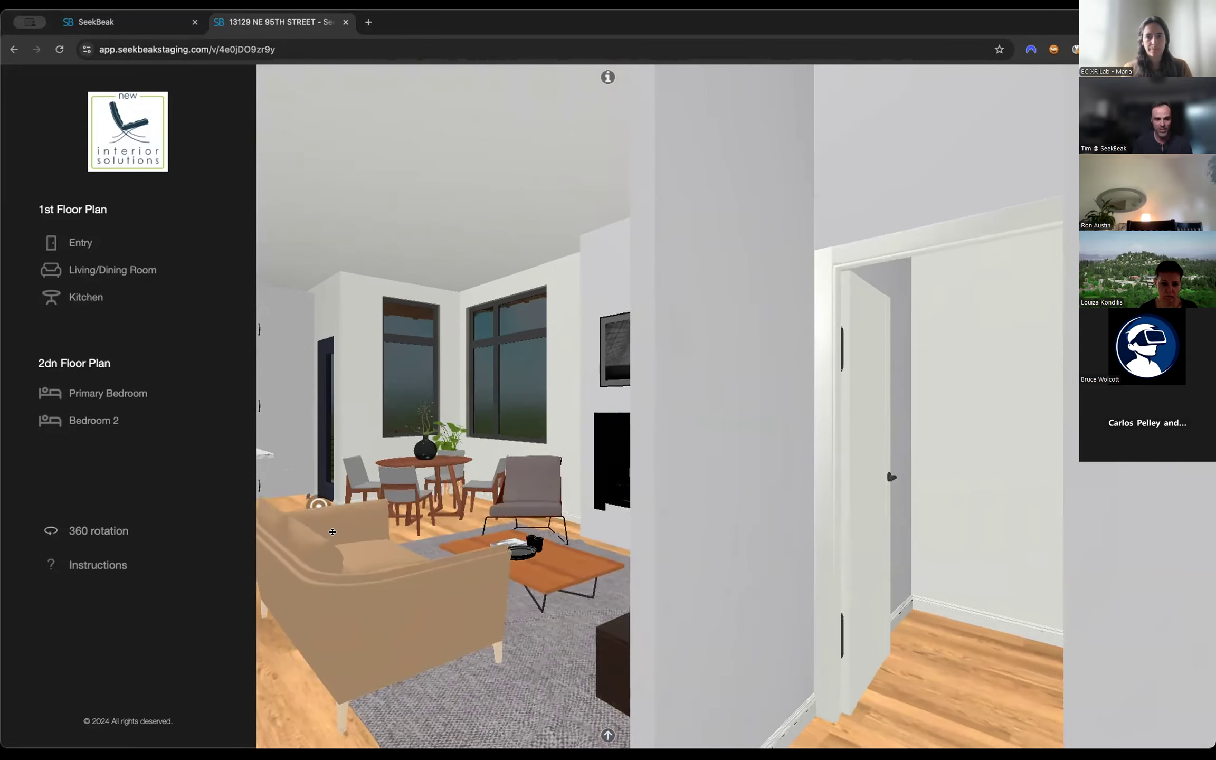